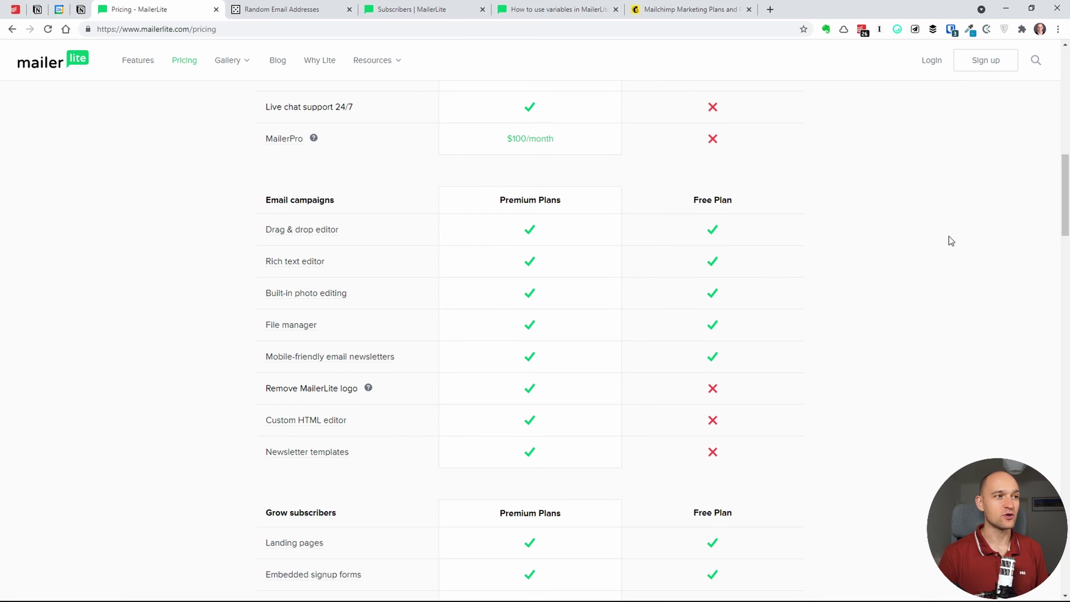
- Scroll down the free versus premium feature table, then back up to the subscriber price calculator
left_click_drag(1065, 204, 1065, 225)
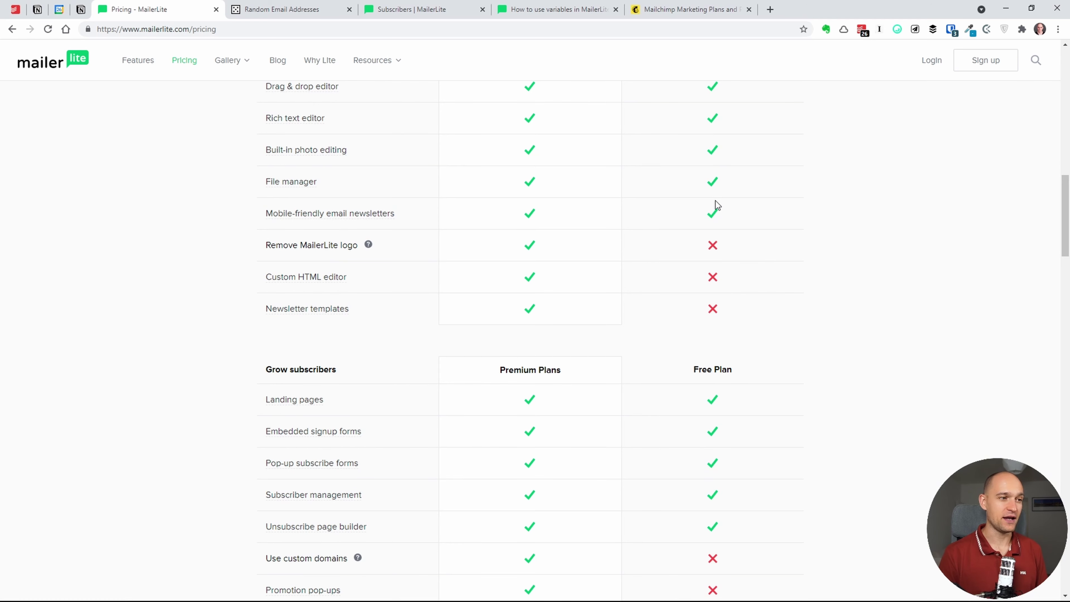
scroll(1043, 237, "down", 2)
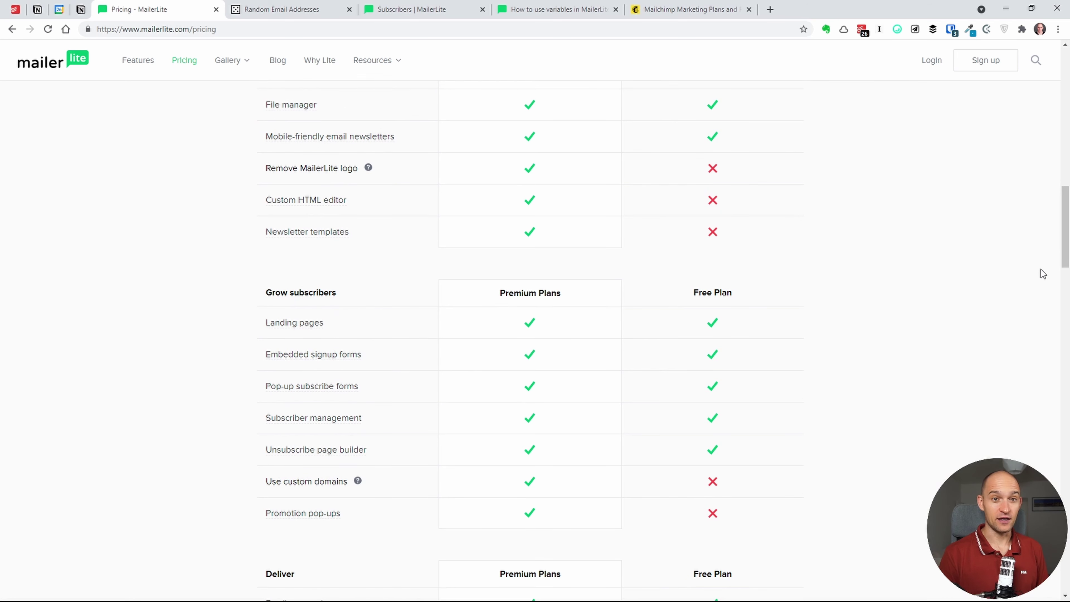
scroll(1058, 263, "down", 3)
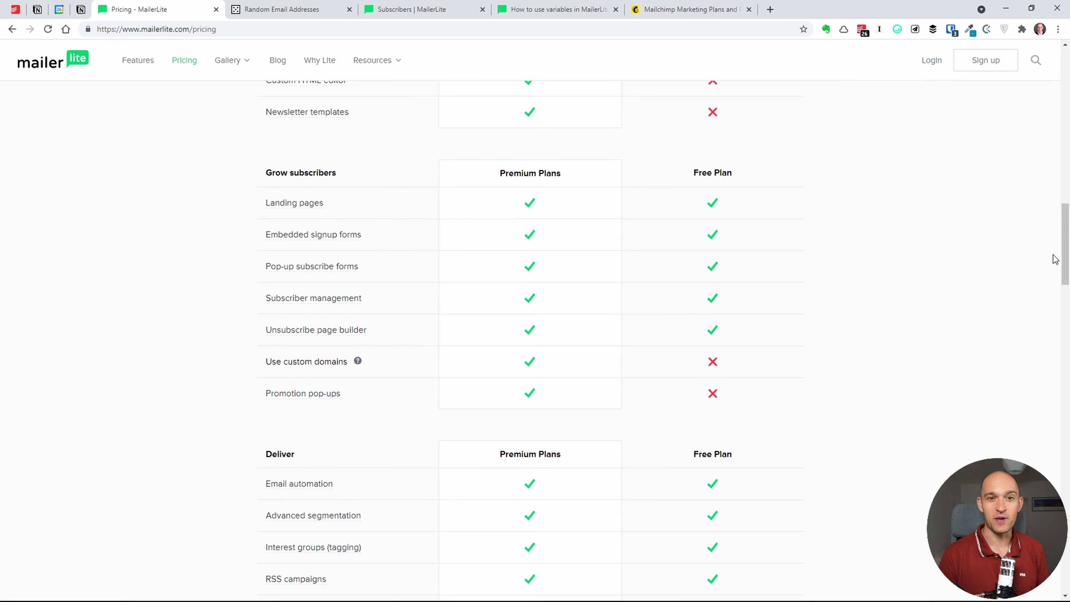
scroll(1065, 267, "down", 3)
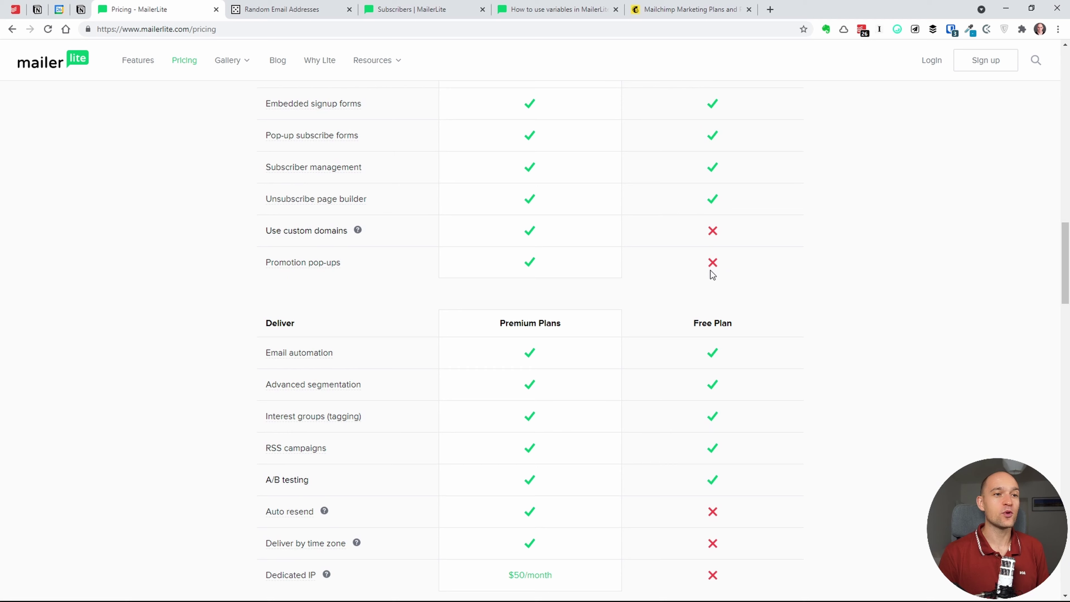
scroll(1067, 253, "up", 3)
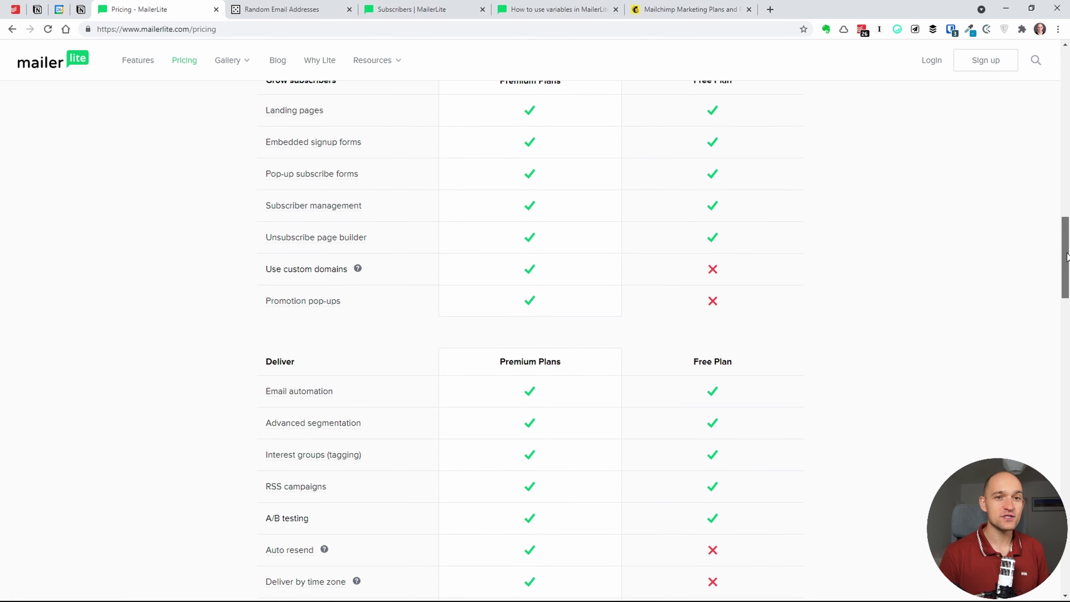
scroll(1067, 244, "up", 3)
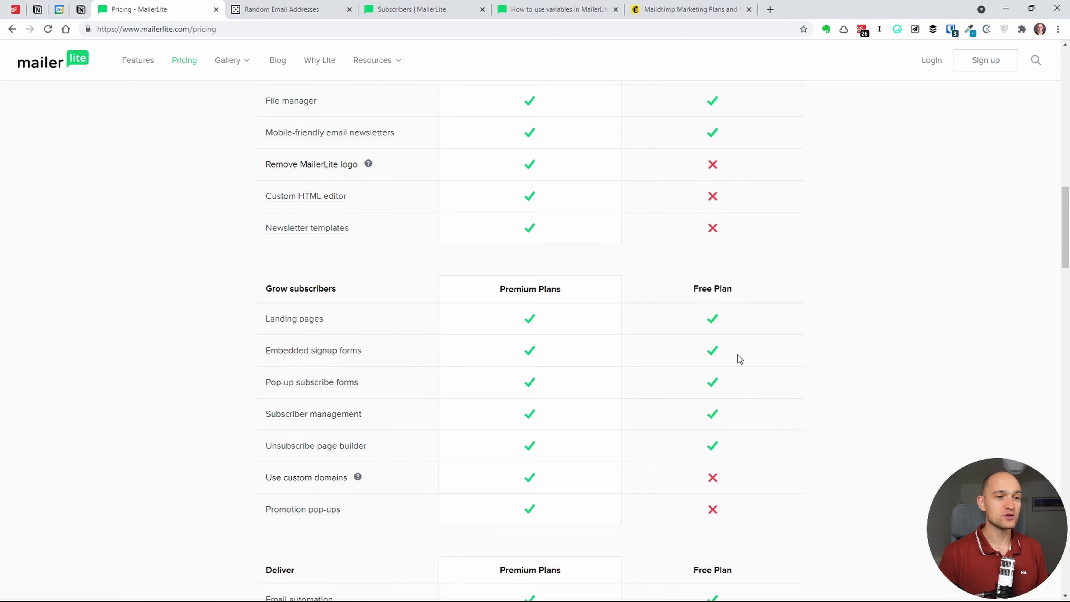
scroll(1068, 219, "up", 6)
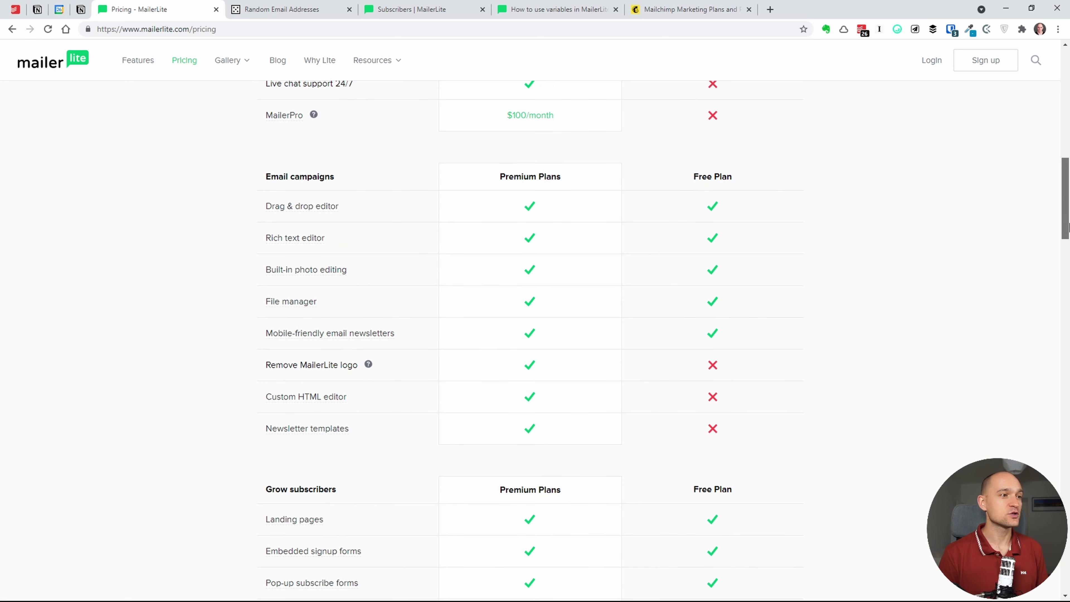
left_click_drag(1068, 219, 1068, 115)
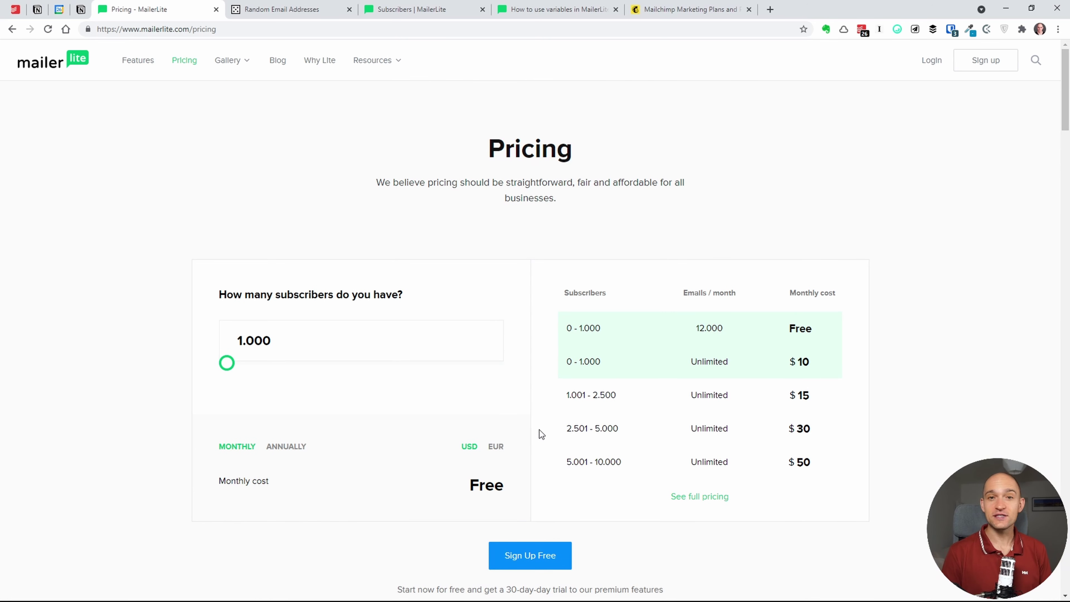
- Show the MailerLite plan prices in EUR with annual billing
left_click(496, 447)
left_click(297, 447)
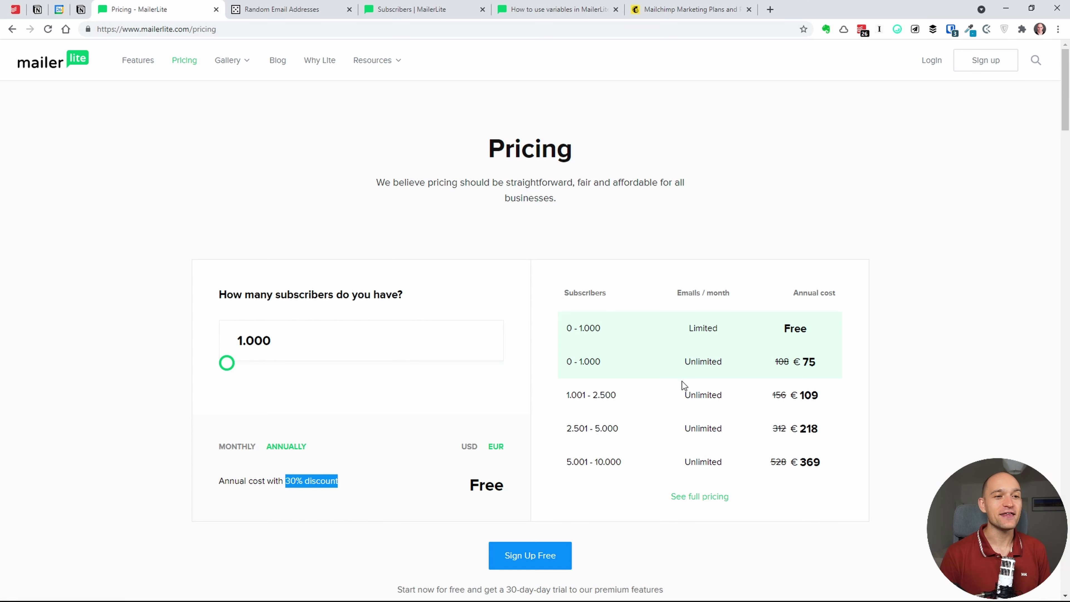
left_click(852, 416)
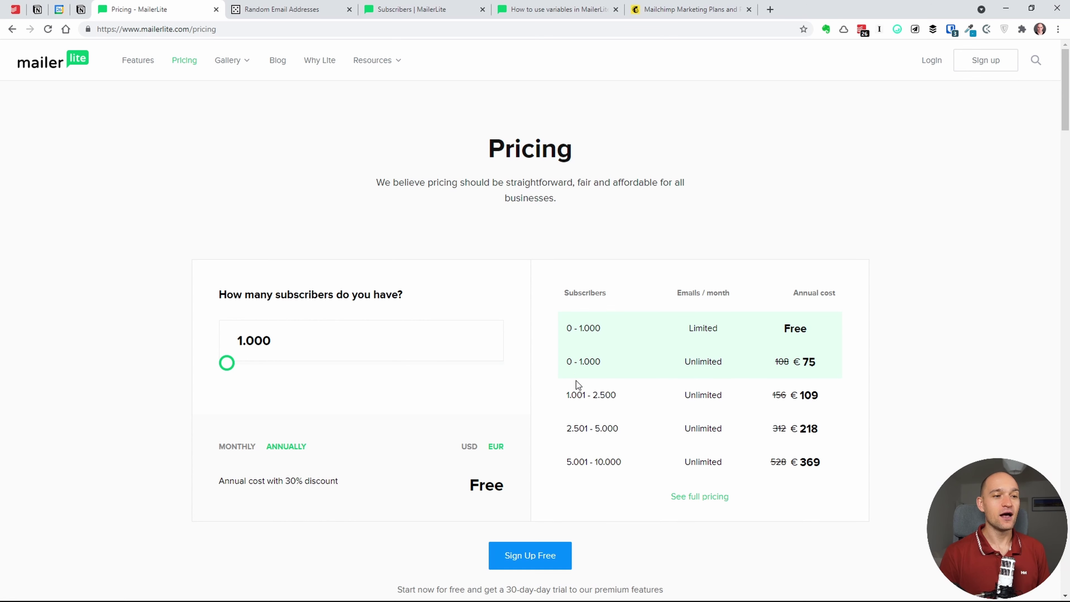
- Check the €218 price for the 2.501 - 5.000 subscriber tier, then switch to Mailchimp's pricing page
left_click_drag(567, 428, 612, 442)
left_click(711, 435)
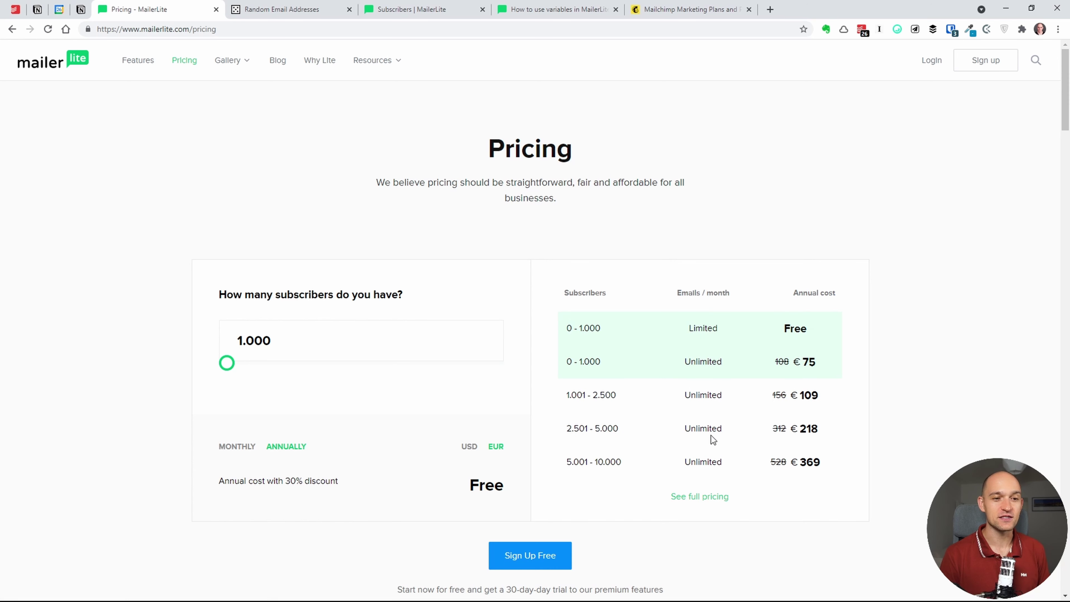
left_click(830, 437)
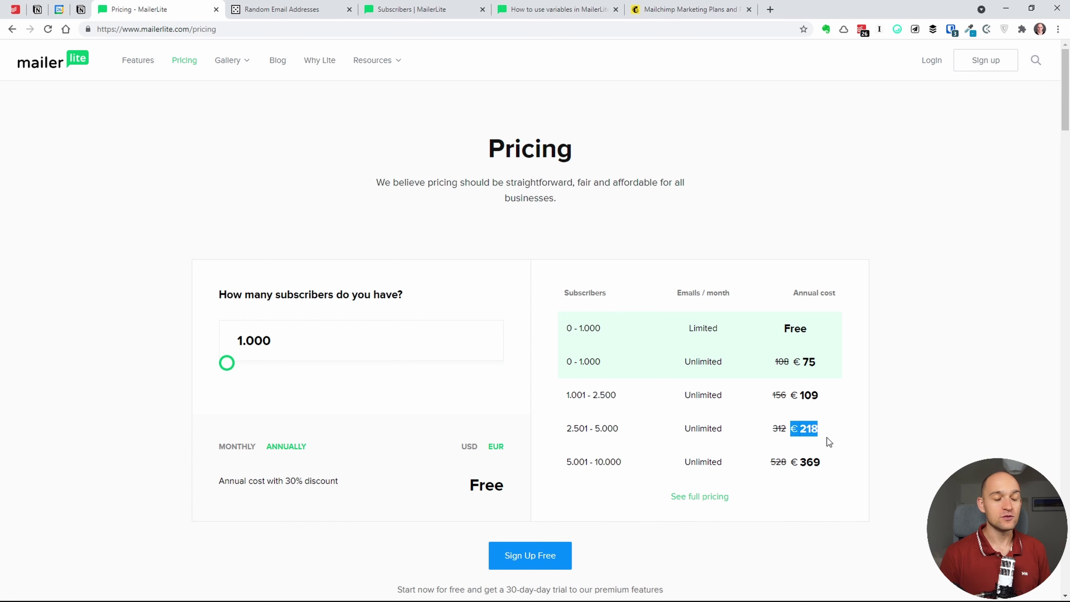
left_click(833, 427)
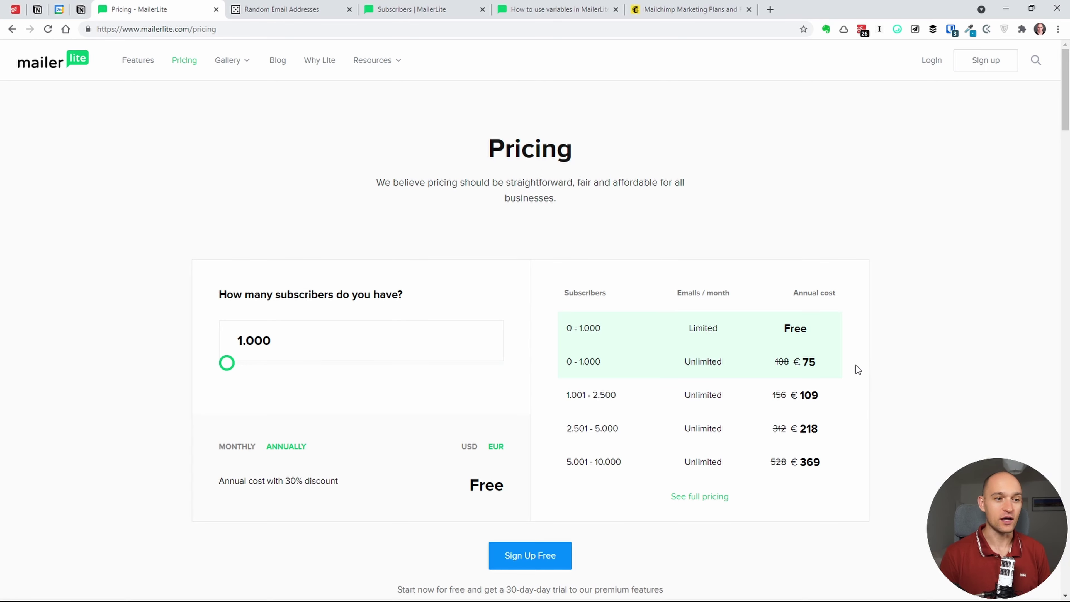
left_click(687, 10)
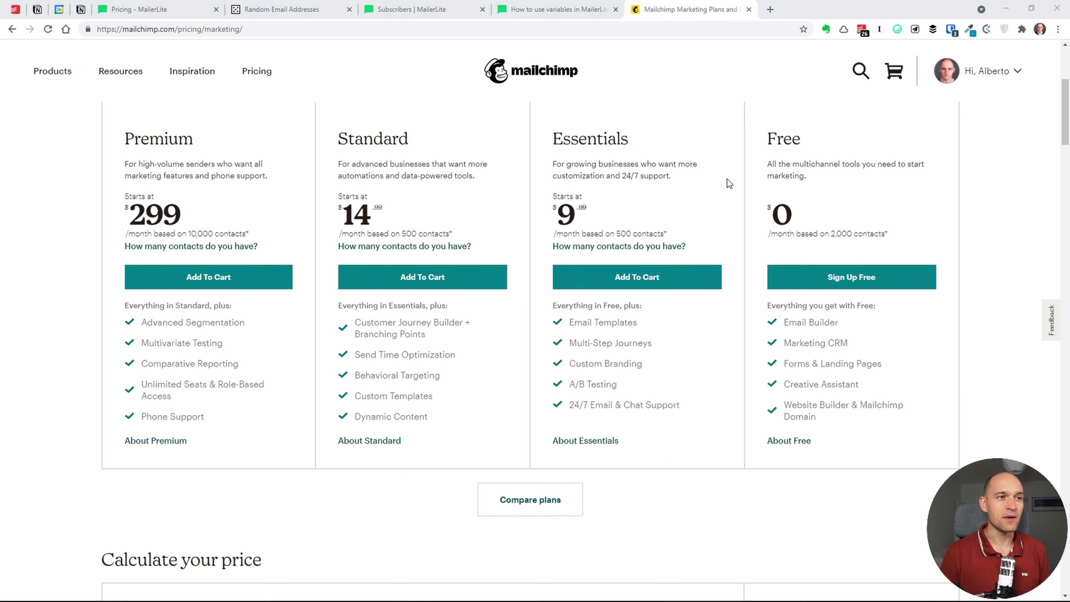
left_click(754, 217)
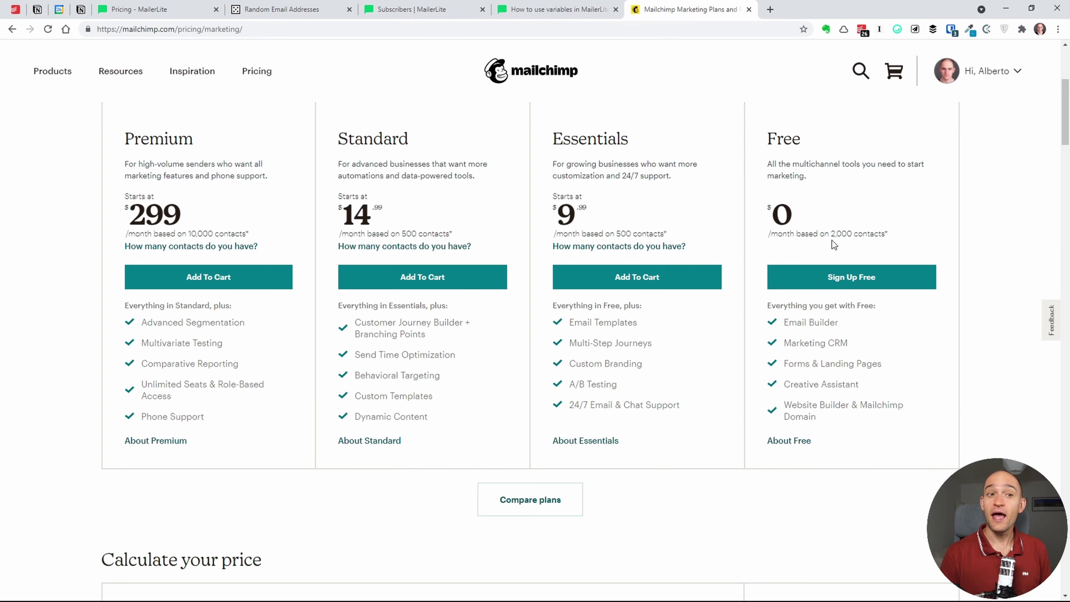
left_click_drag(830, 234, 879, 234)
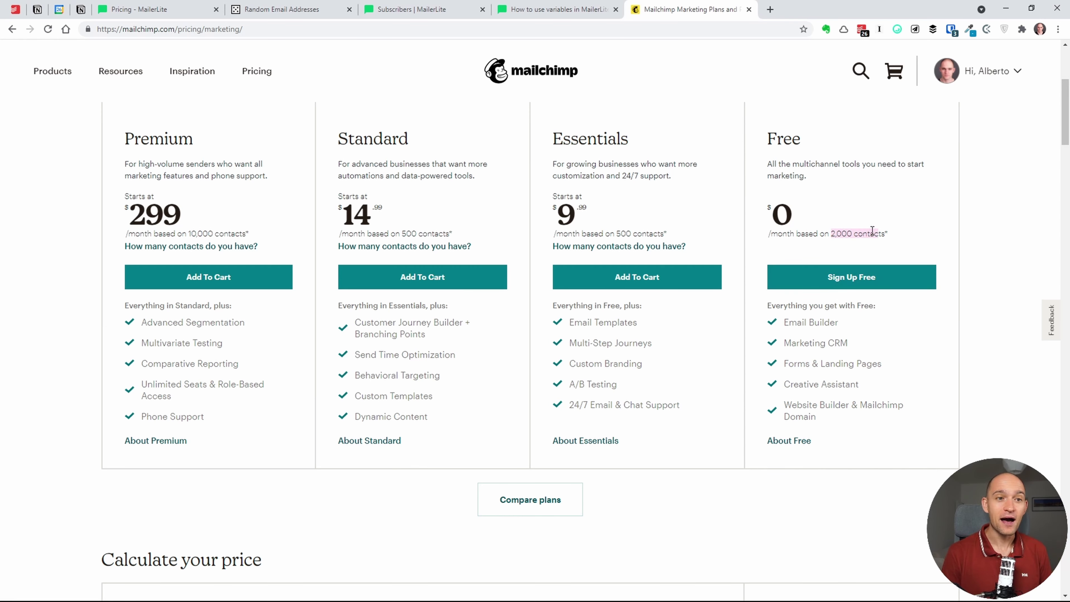
left_click(885, 241)
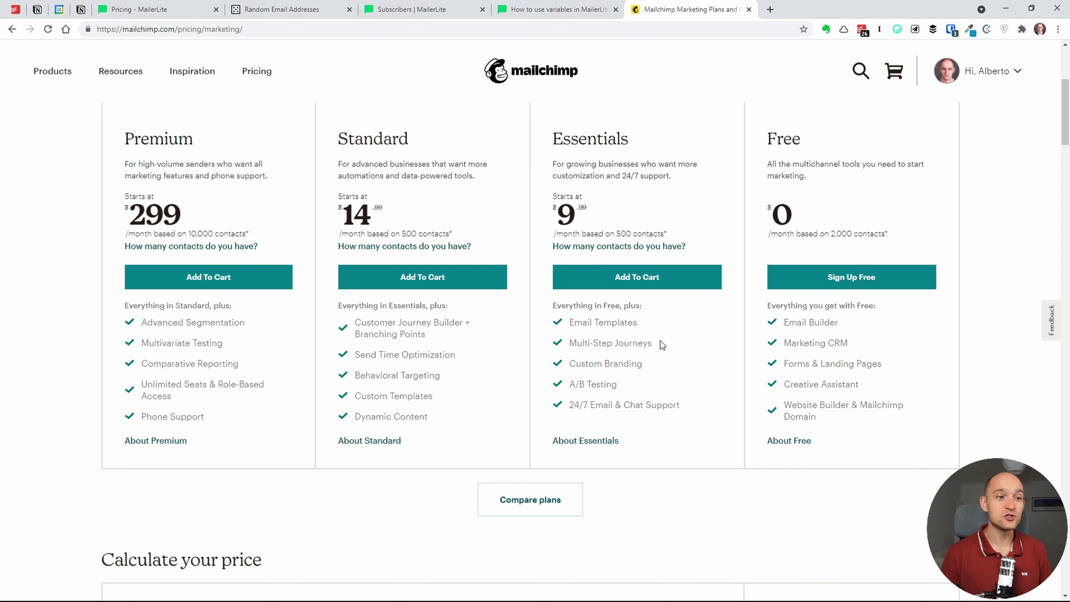
left_click_drag(661, 342, 615, 339)
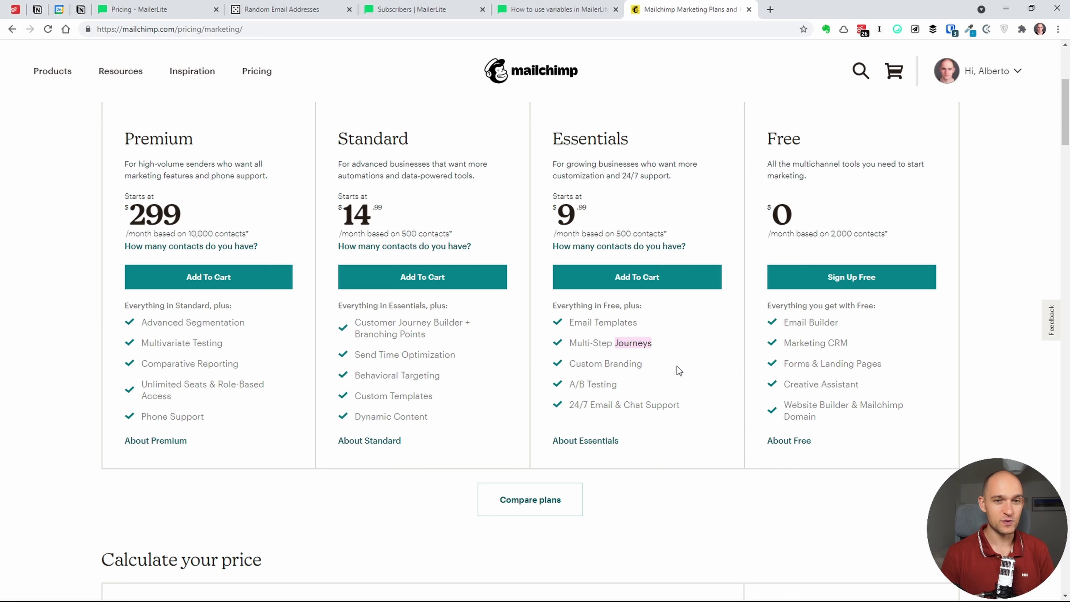
left_click(691, 361)
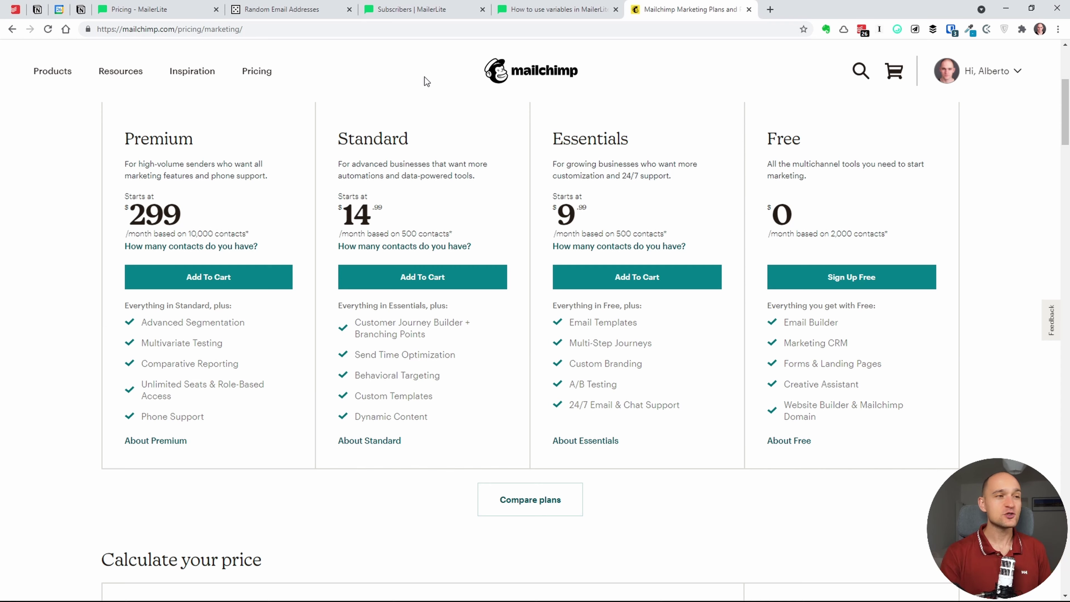
- From the one-subscriber list, open the Add subscribers page
left_click(424, 9)
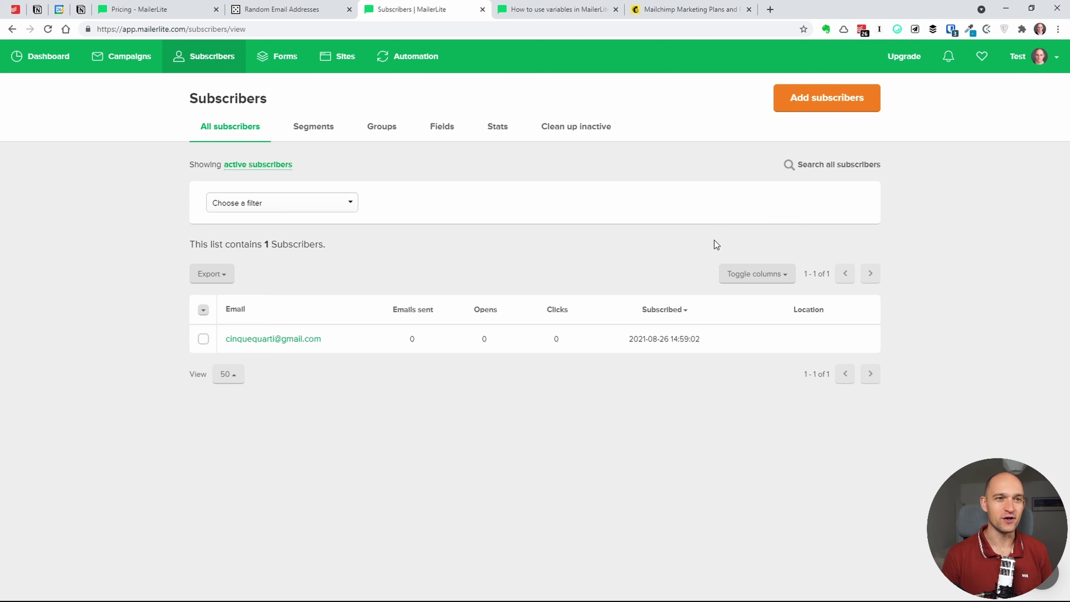
left_click(824, 99)
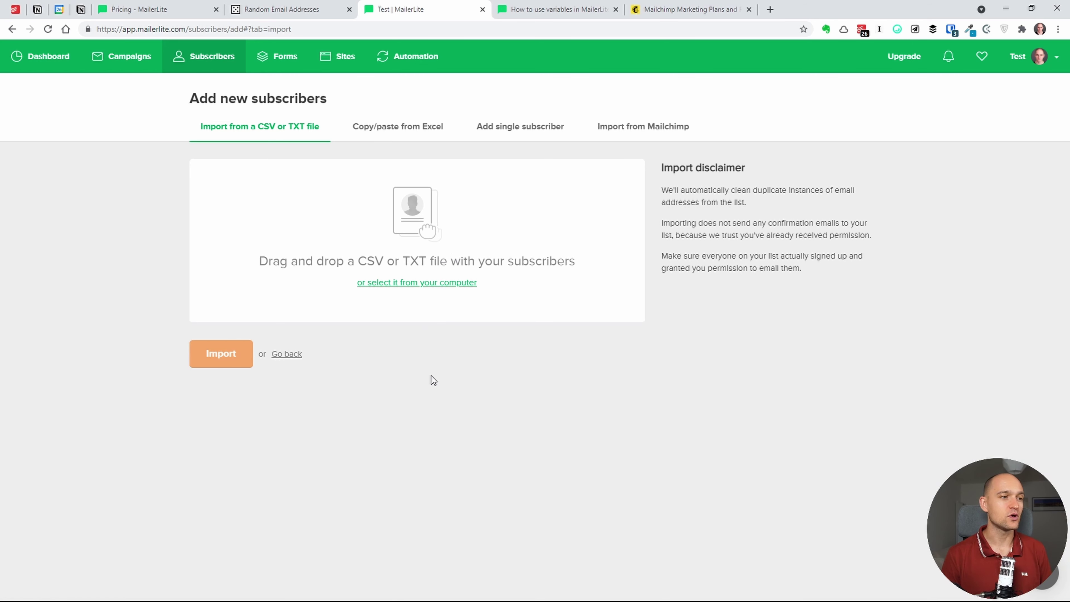
- Review the Copy/paste from Excel, Add single subscriber and Import from Mailchimp options, then go to Random Email Addresses
left_click(402, 141)
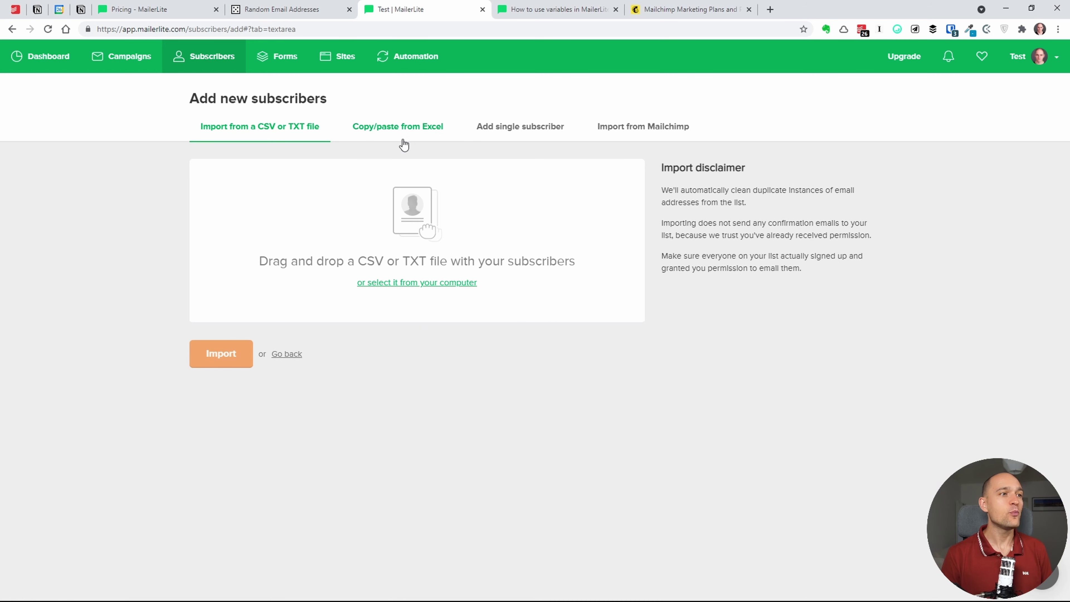
left_click(530, 128)
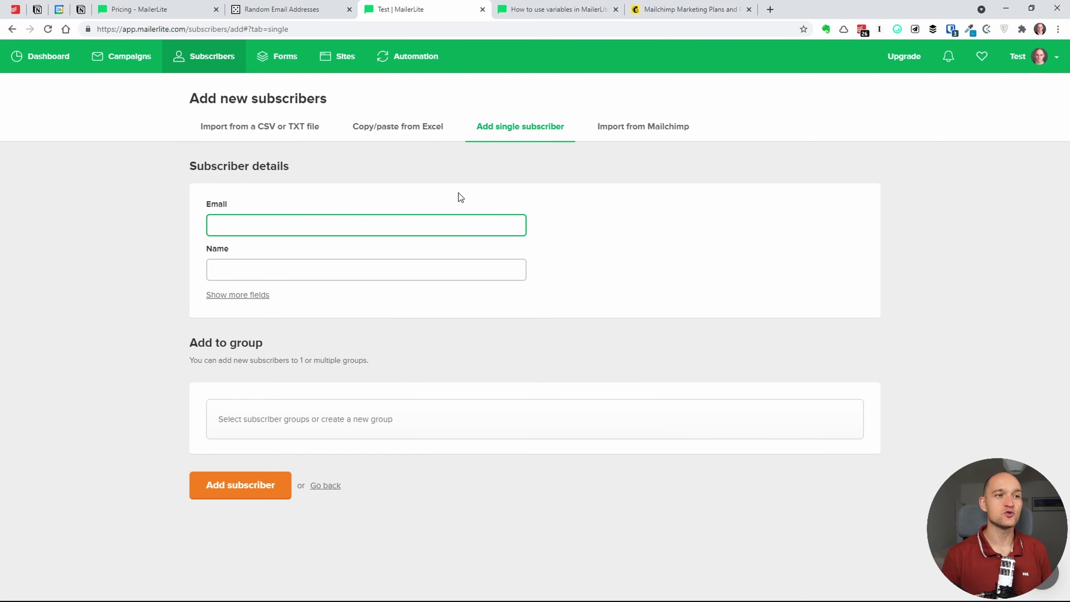
left_click(645, 127)
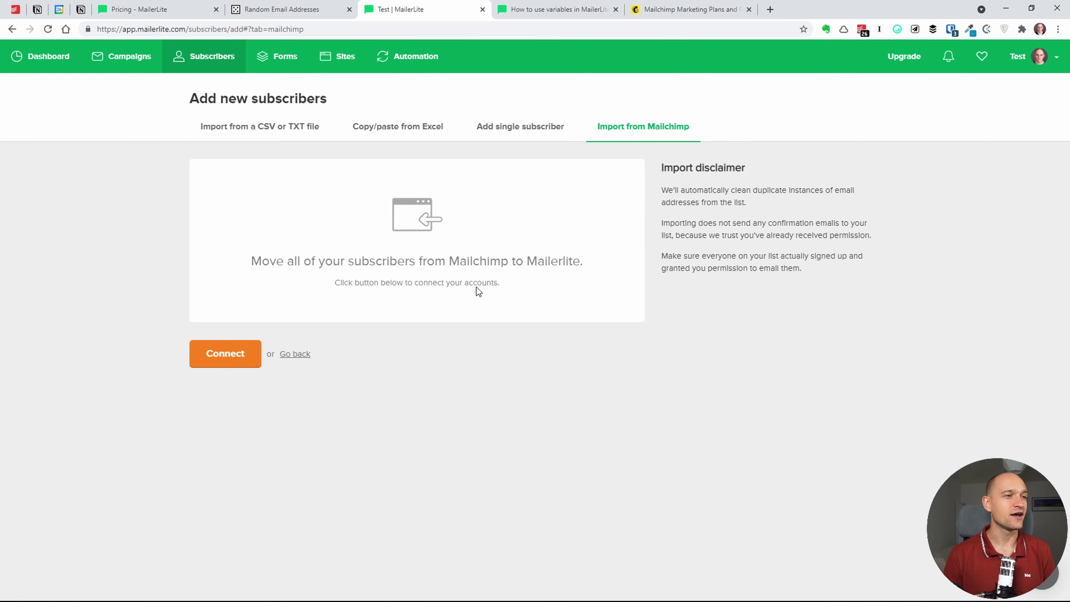
left_click(409, 135)
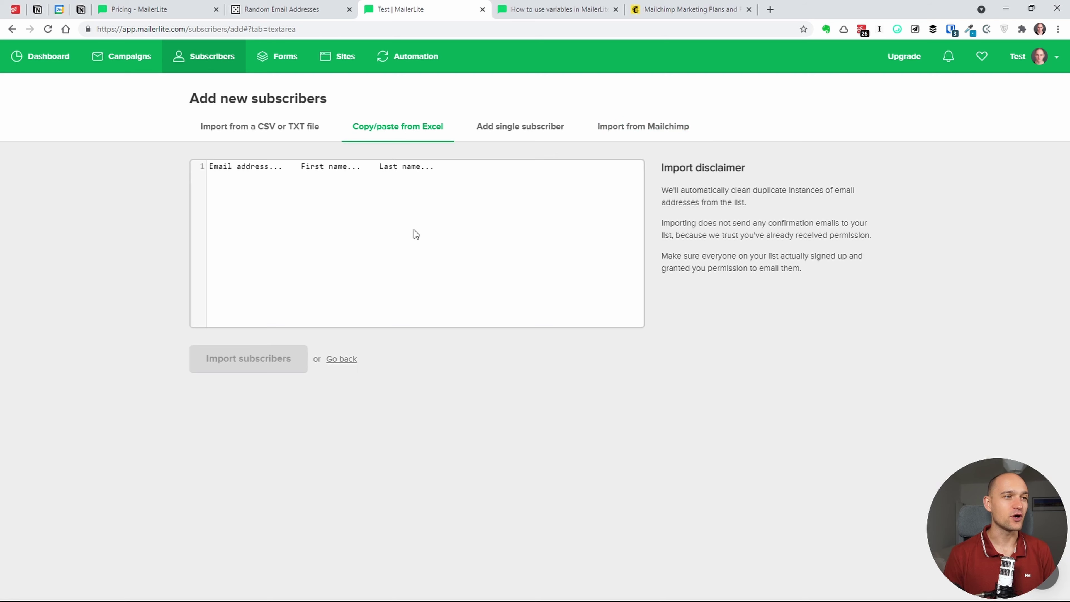
left_click(287, 9)
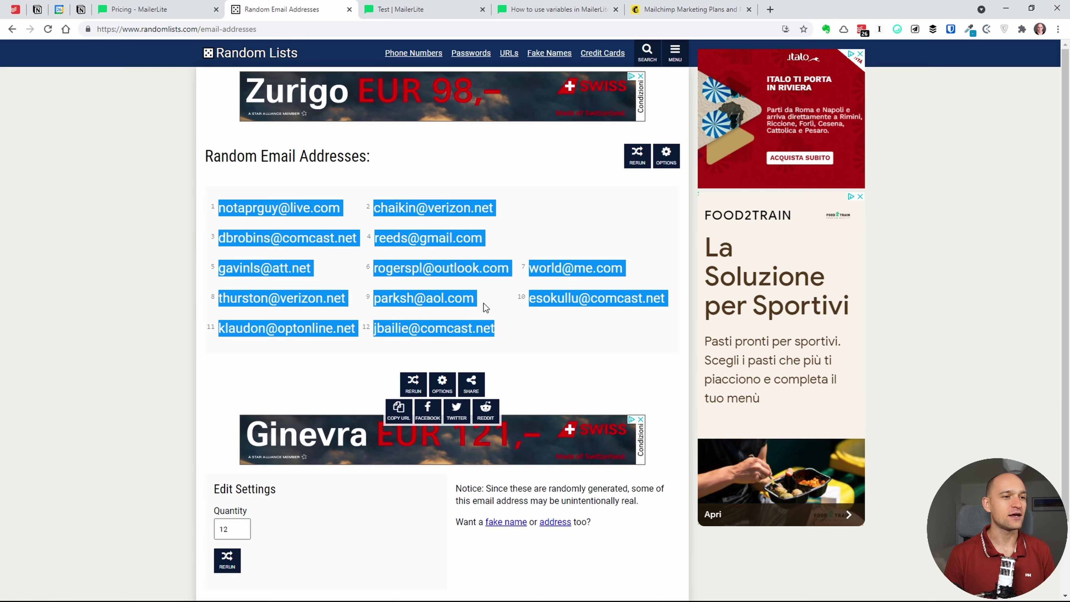
- Generate a list of 12 fake names, dismiss the advert, and return to MailerLite's import page
left_click(507, 324)
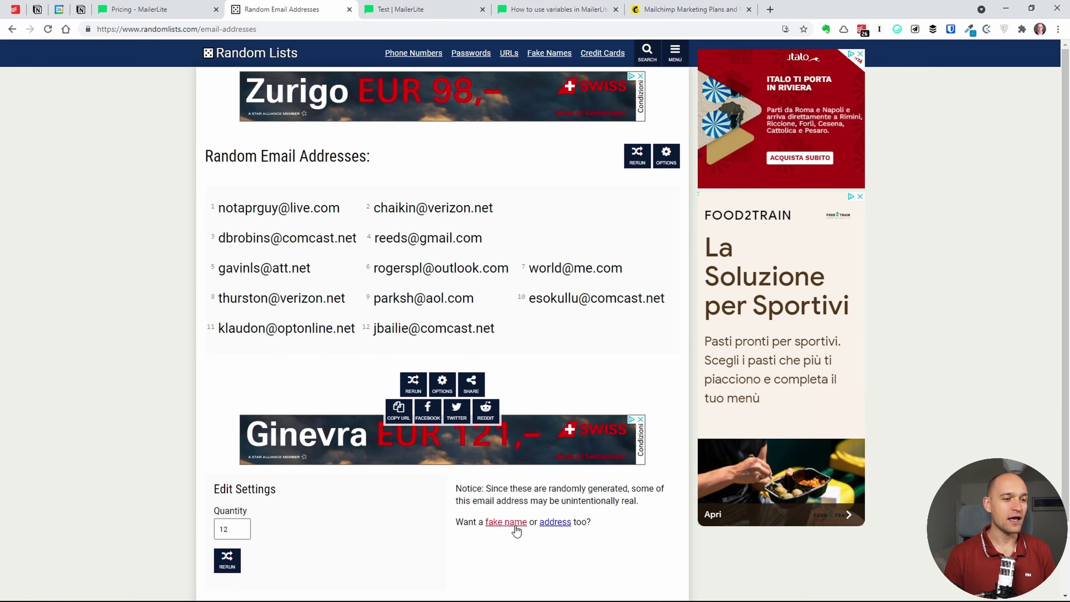
left_click(507, 522)
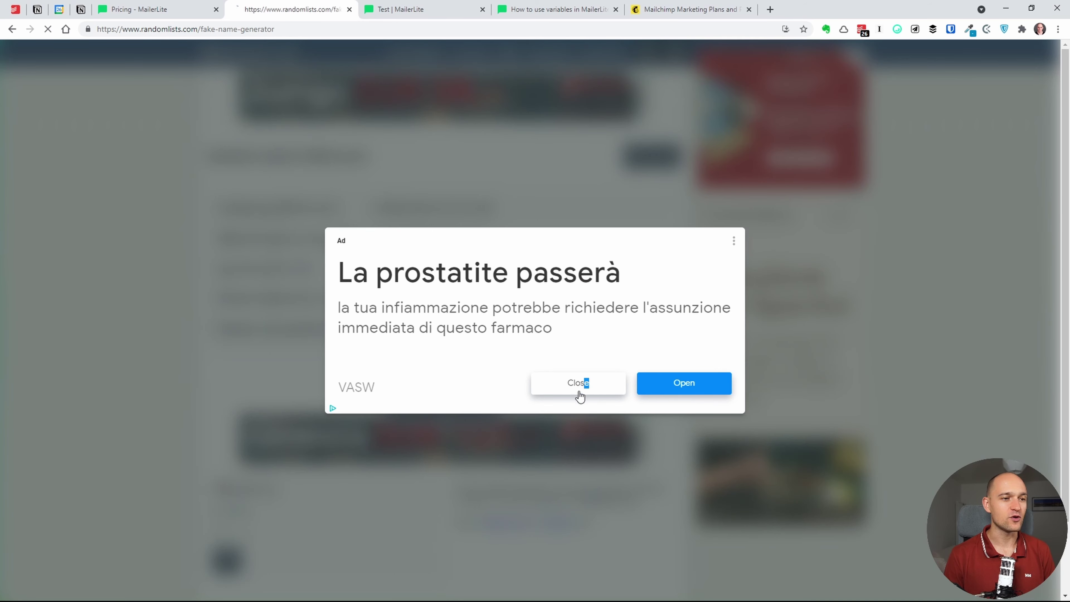
left_click(584, 382)
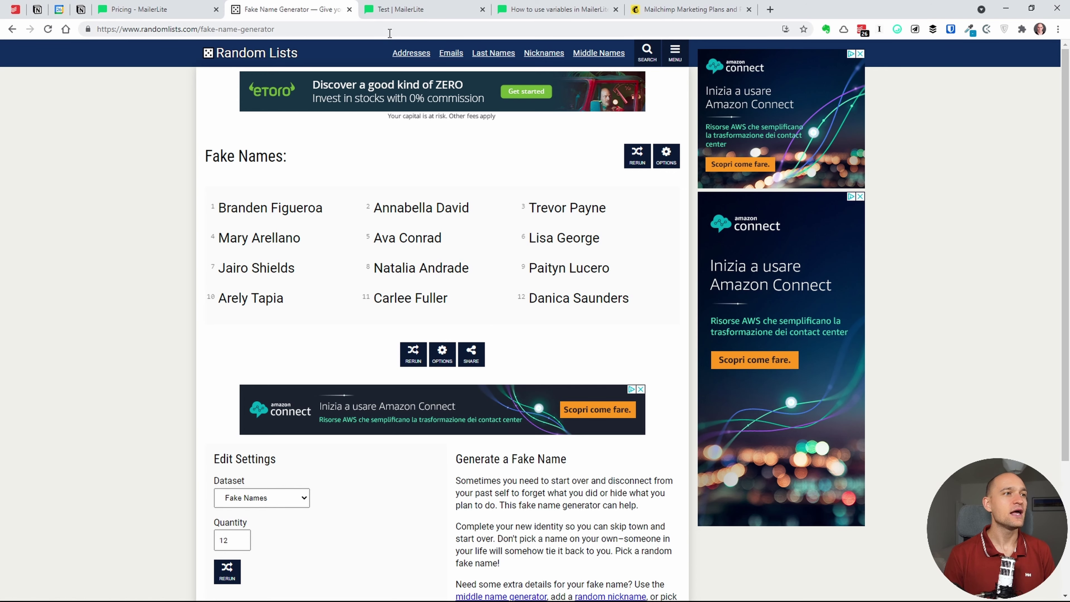
left_click(405, 13)
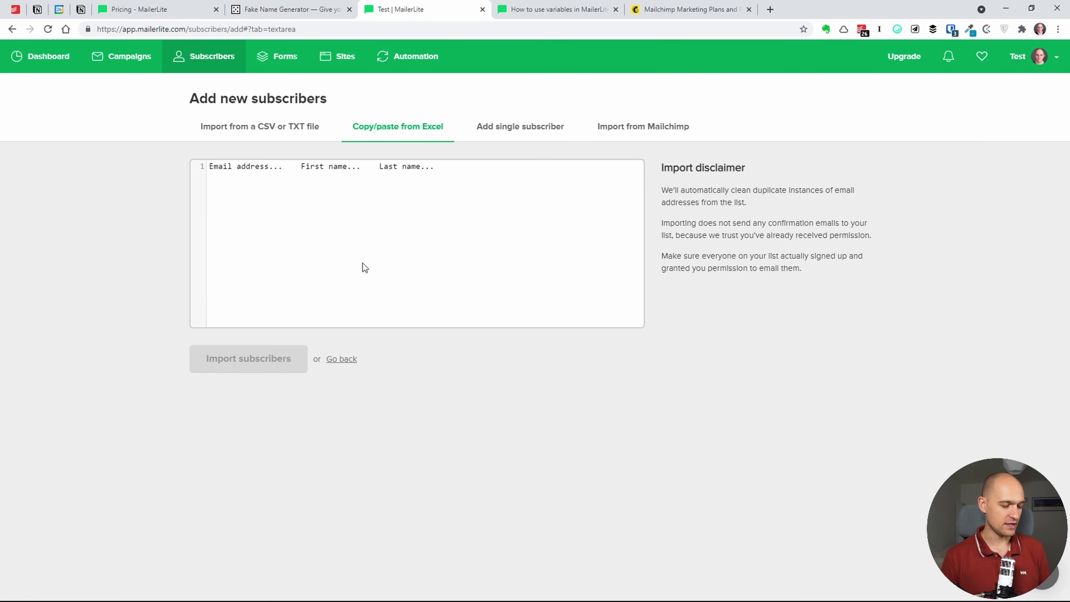
- Paste the twelve email addresses into the Copy/paste from Excel box and import them
key("ctrl+v")
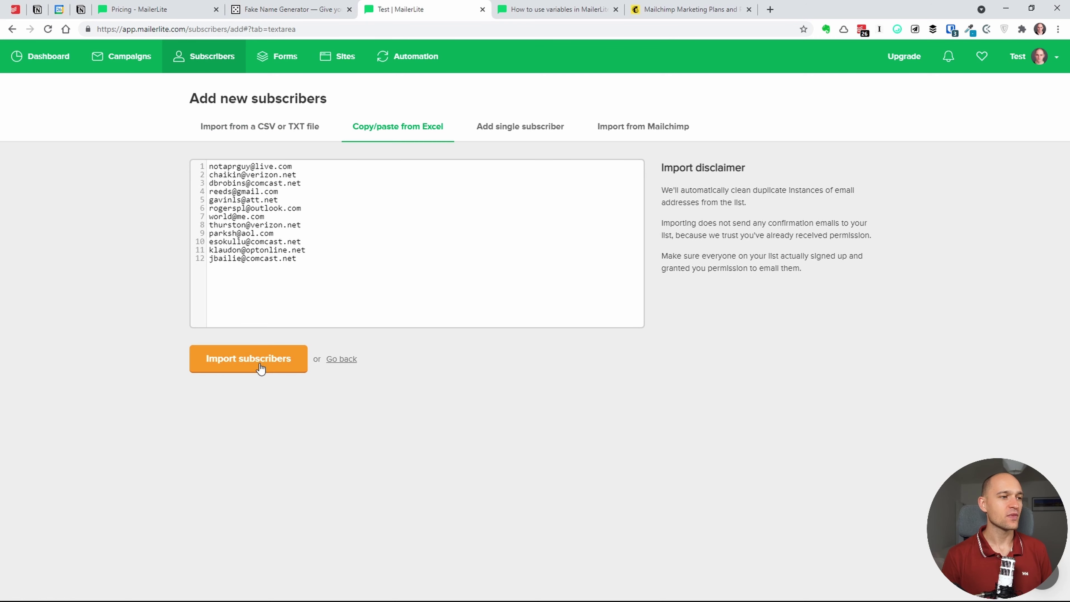
left_click(261, 367)
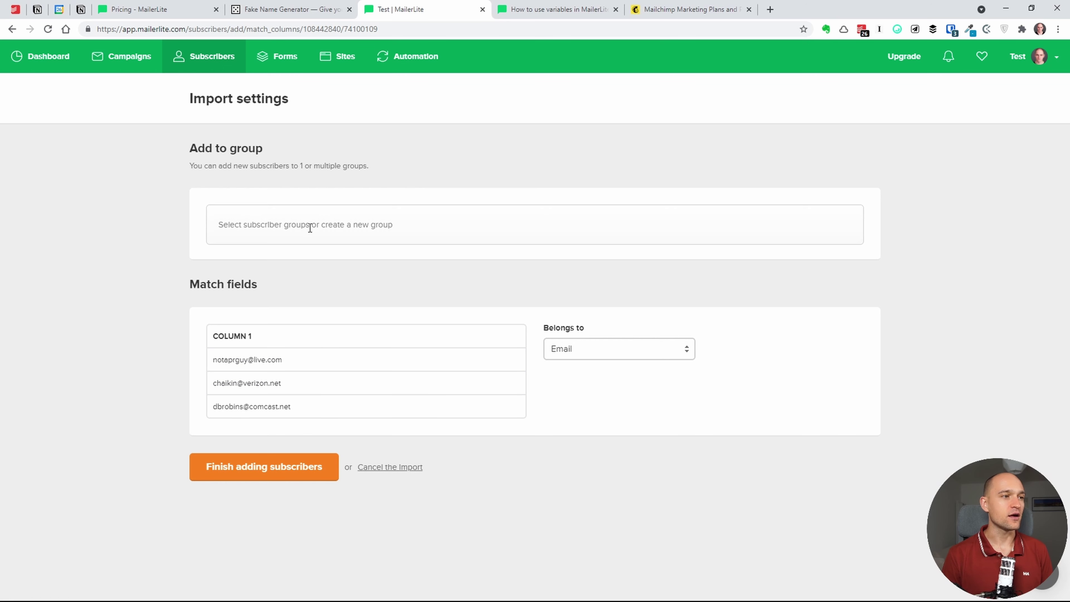
- Add the imported subscribers to a new group named 'Import' and finish the import
left_click(315, 240)
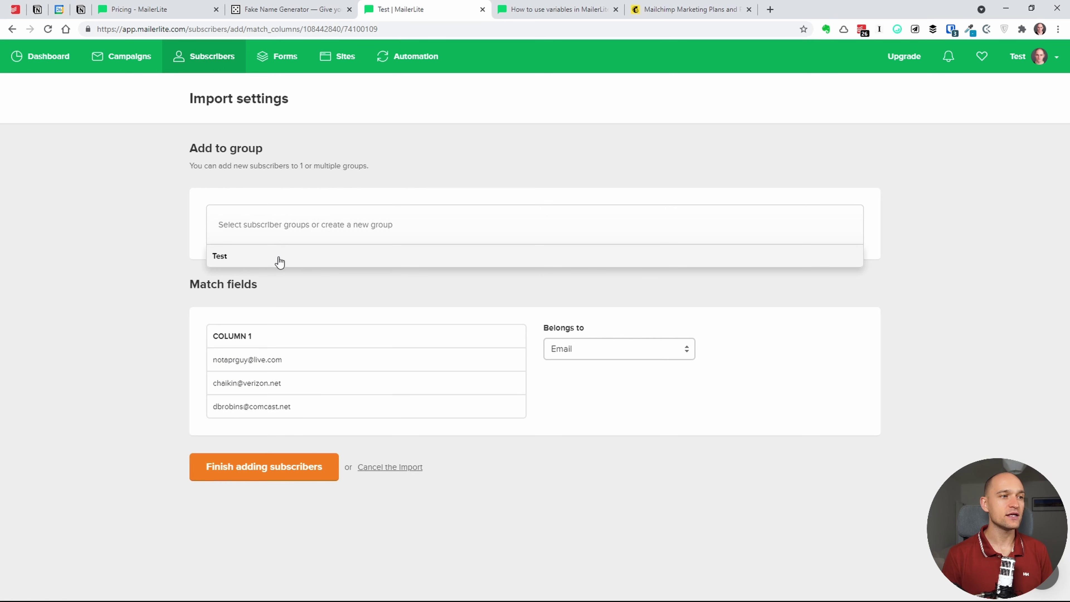
left_click(168, 241)
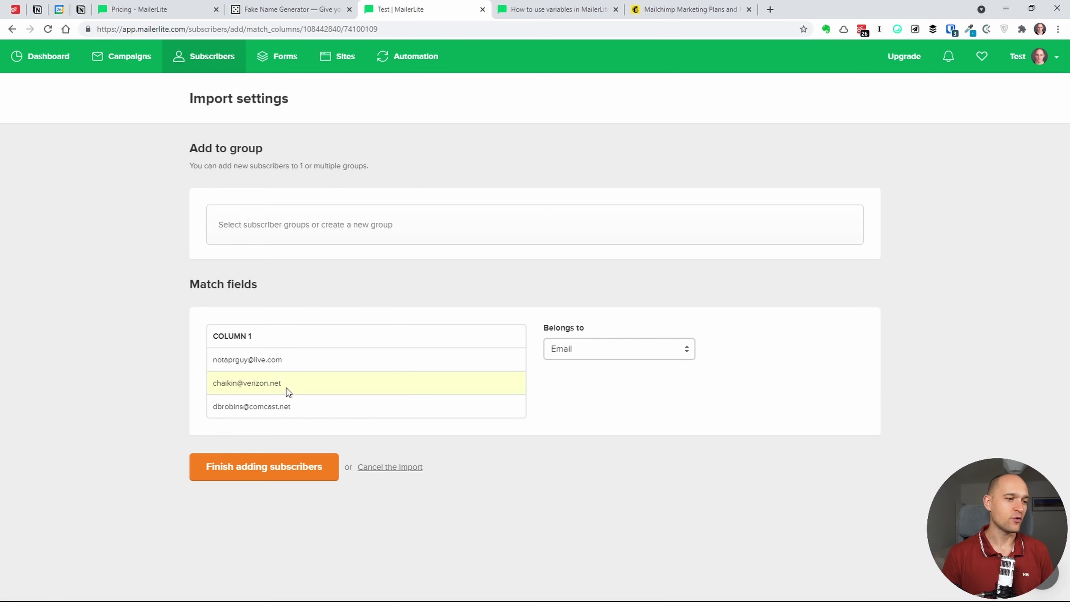
left_click(291, 222)
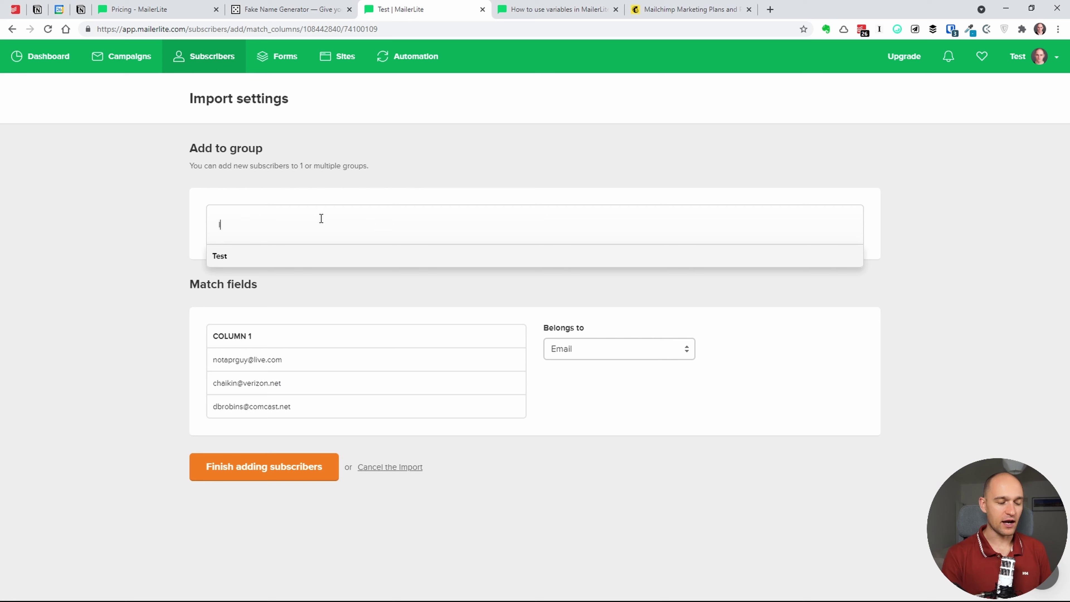
type("Import")
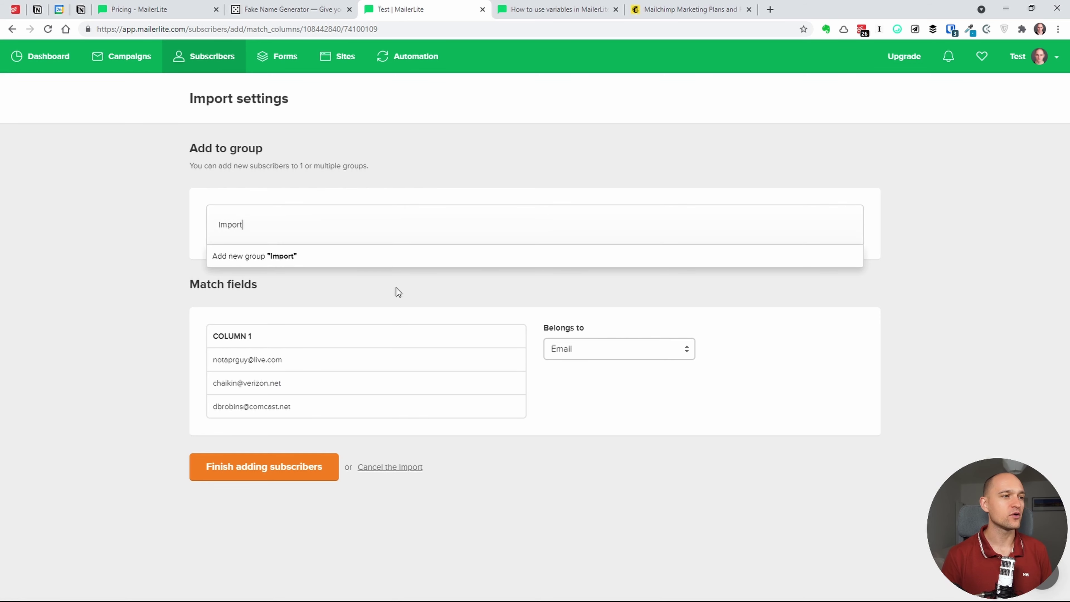
left_click(364, 258)
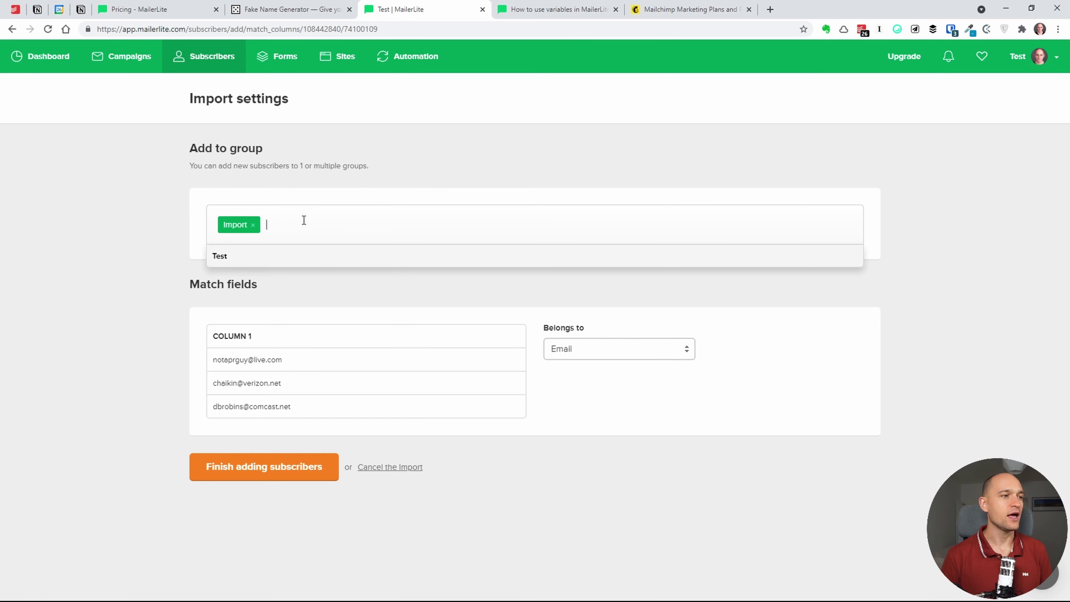
left_click(170, 250)
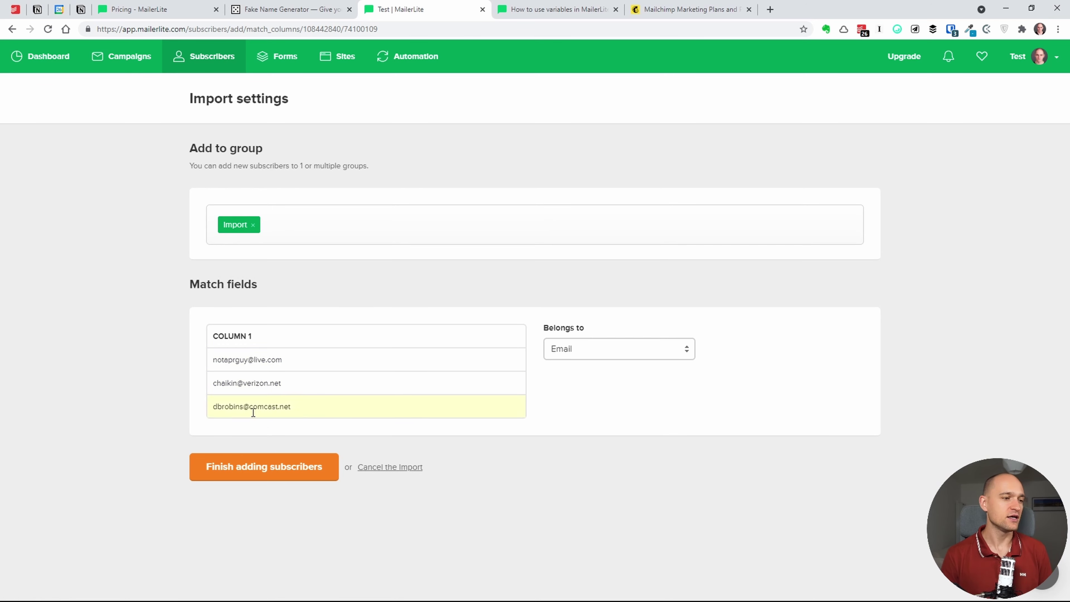
left_click(272, 479)
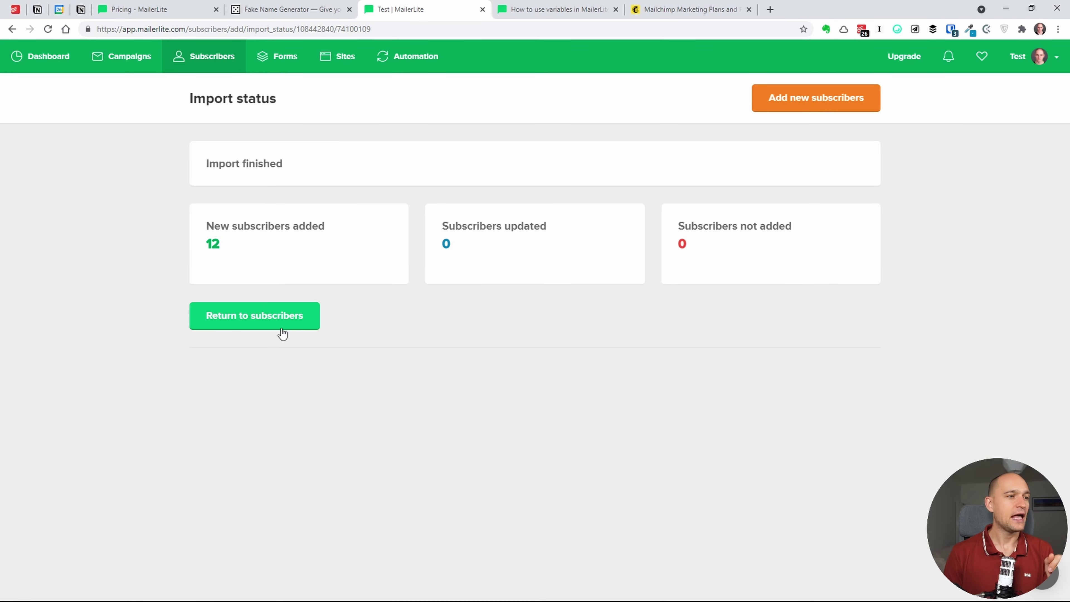
- Return from the import status page to the list of 13 subscribers
left_click(286, 318)
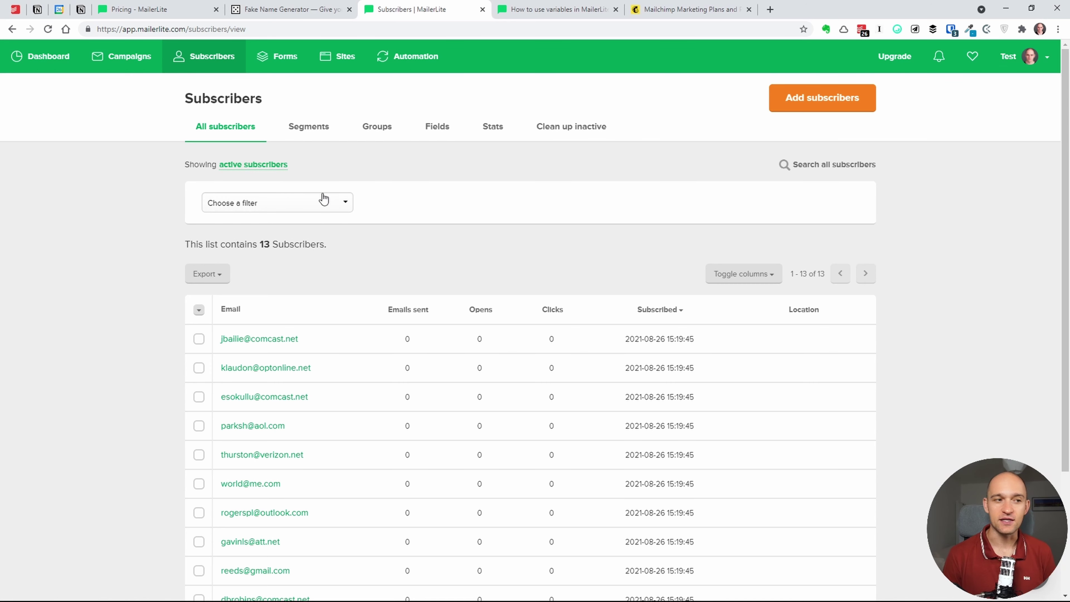
- Open the first subscriber's profile from the All subscribers table
left_click(268, 341)
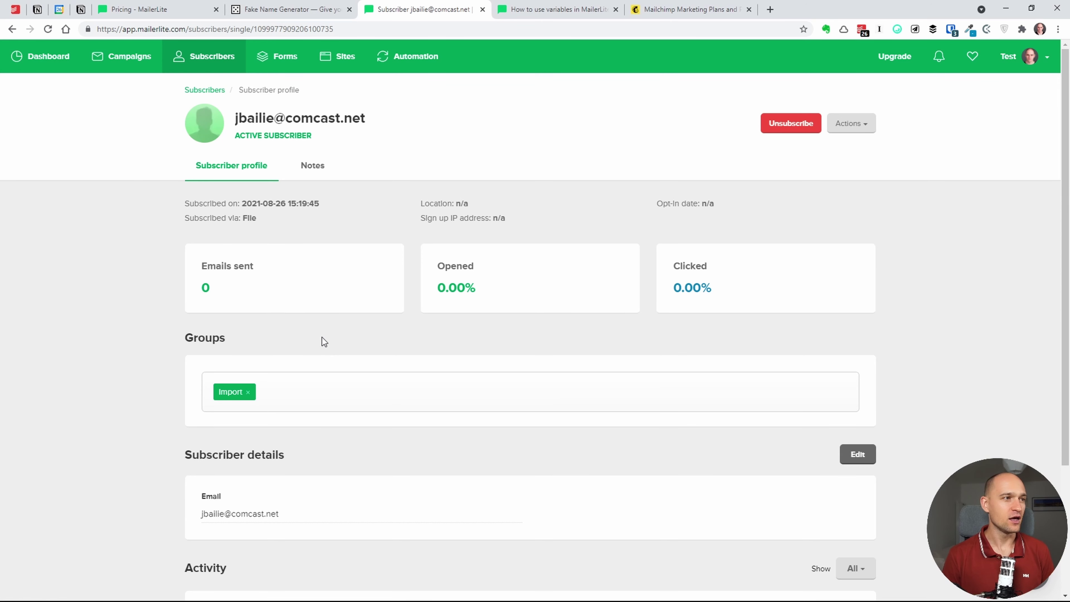
- Go back to the All subscribers list through the Subscribers navigation link
left_click(210, 57)
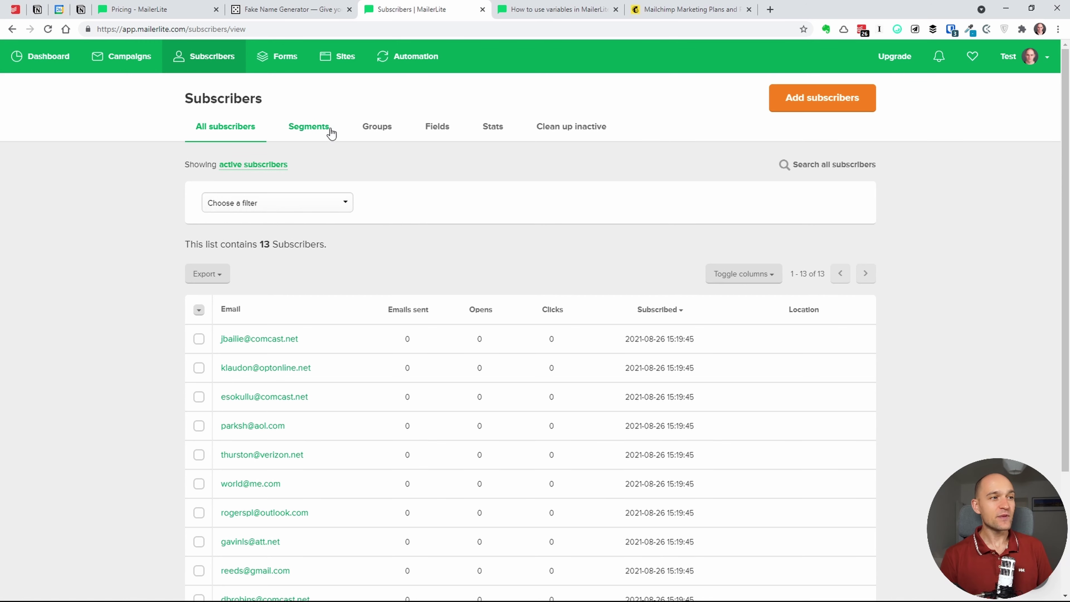
- Create the first subscriber segment from the Segments view and name it 'test'
left_click(307, 137)
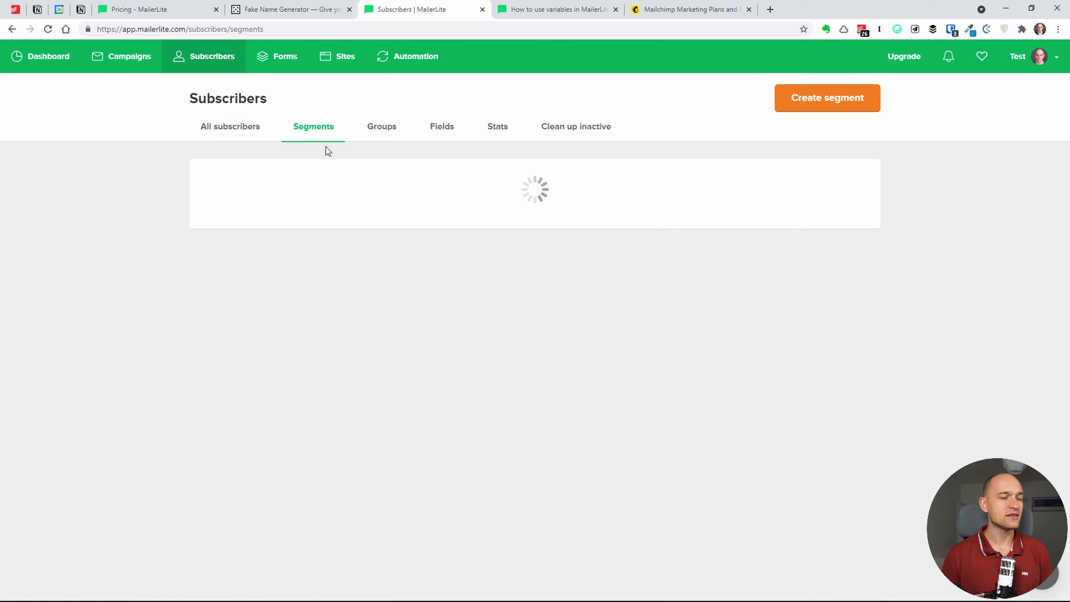
left_click(532, 207)
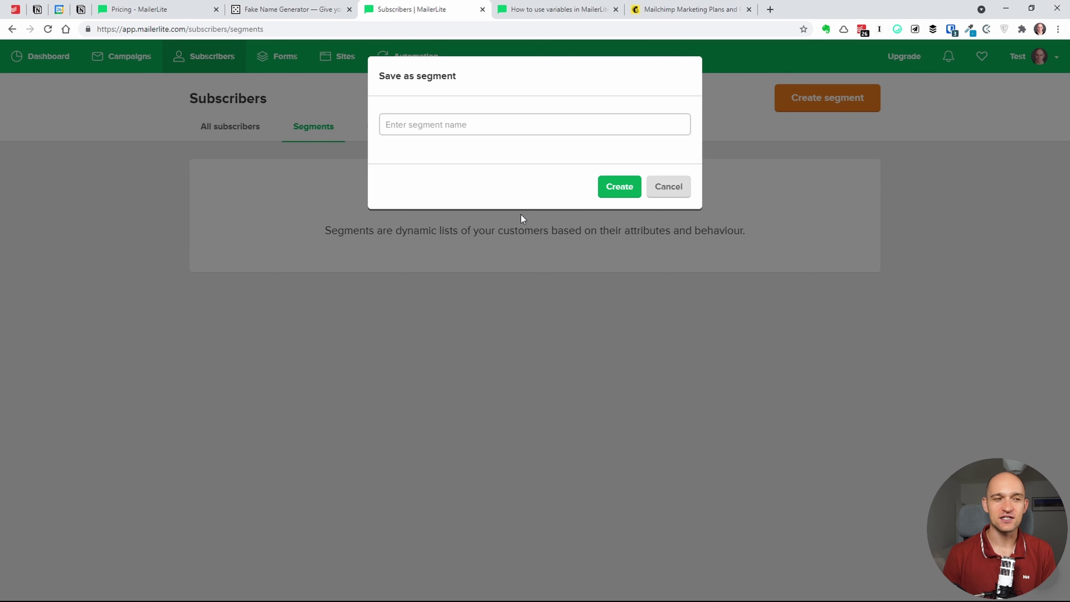
left_click(522, 132)
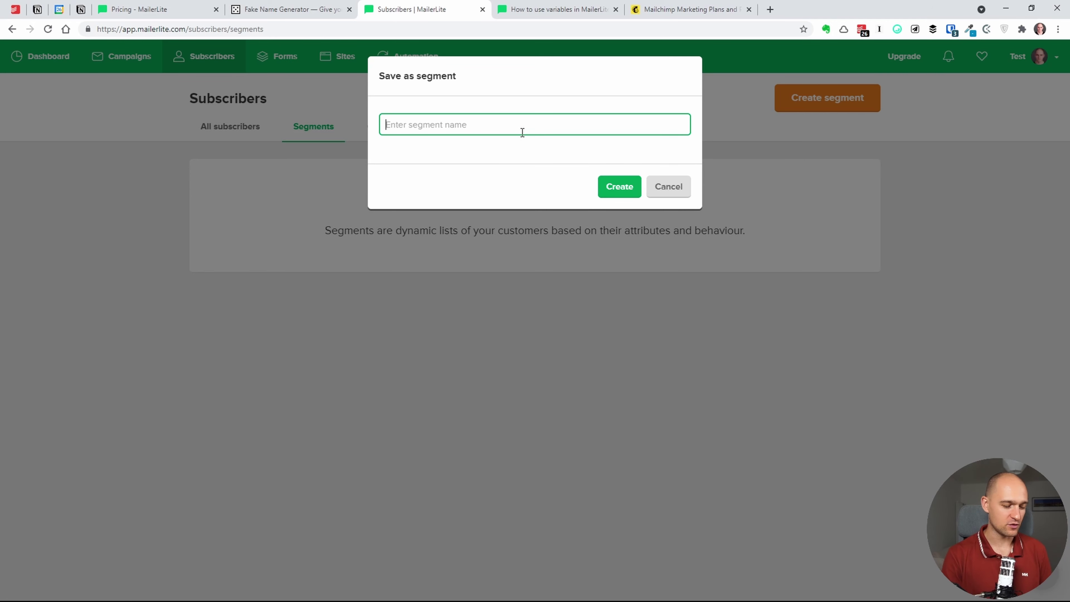
type("test\\")
key("Escape")
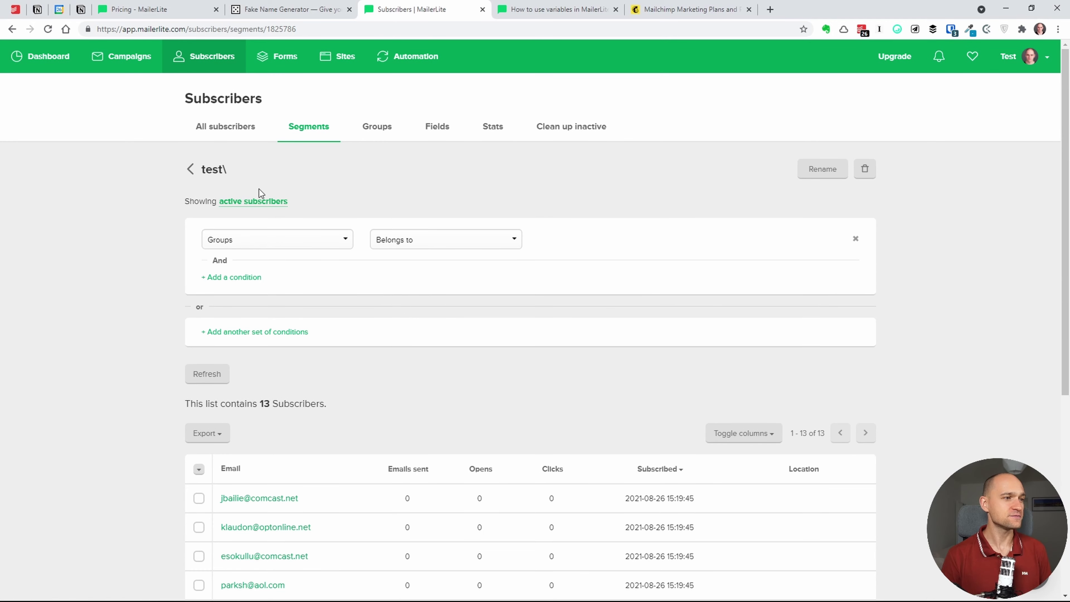
- Browse the segment condition categories and the Stats metric and comparison options
scroll(129, 291, "down", 2)
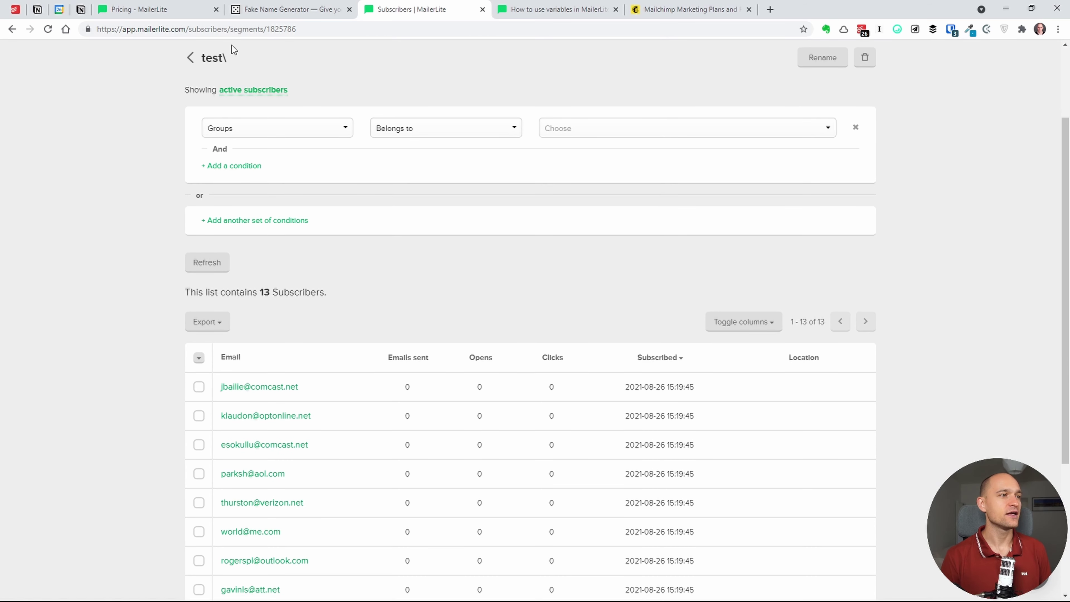
left_click(251, 129)
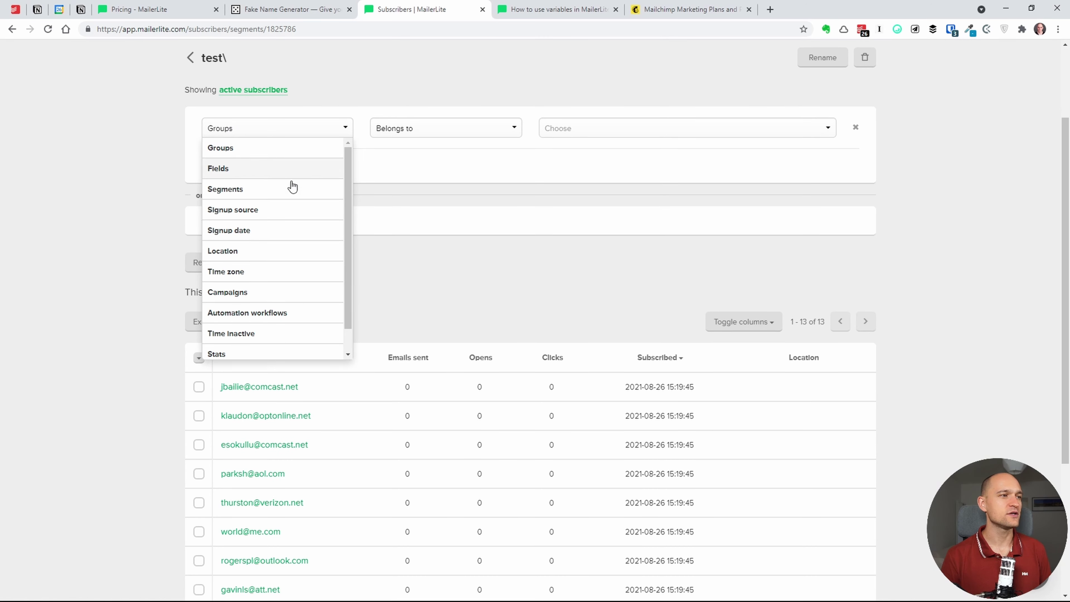
scroll(349, 201, "down", 1)
scroll(349, 208, "up", 1)
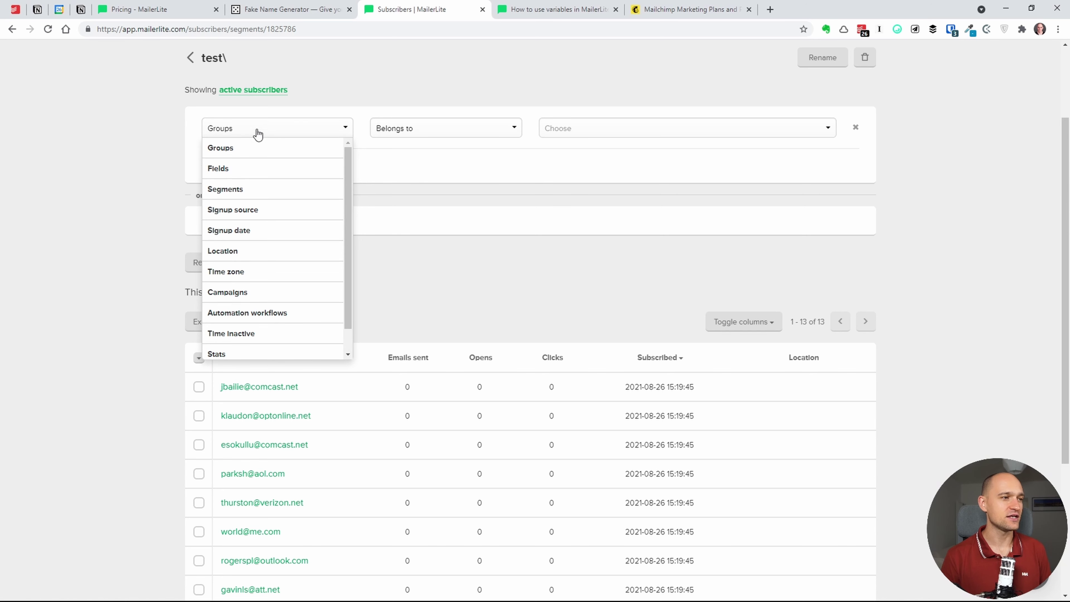
left_click_drag(347, 201, 339, 242)
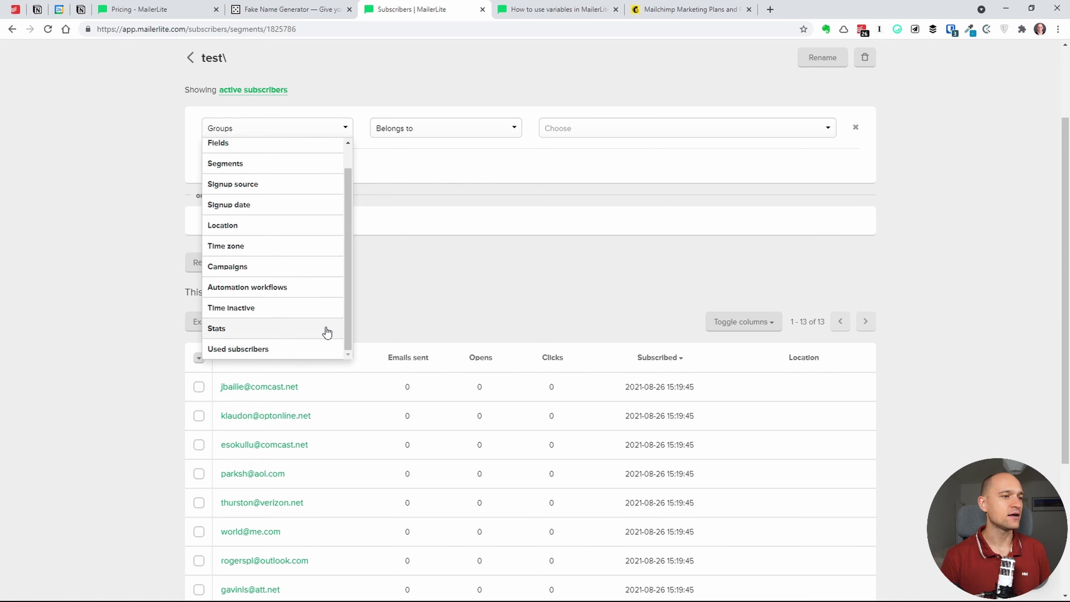
left_click(283, 333)
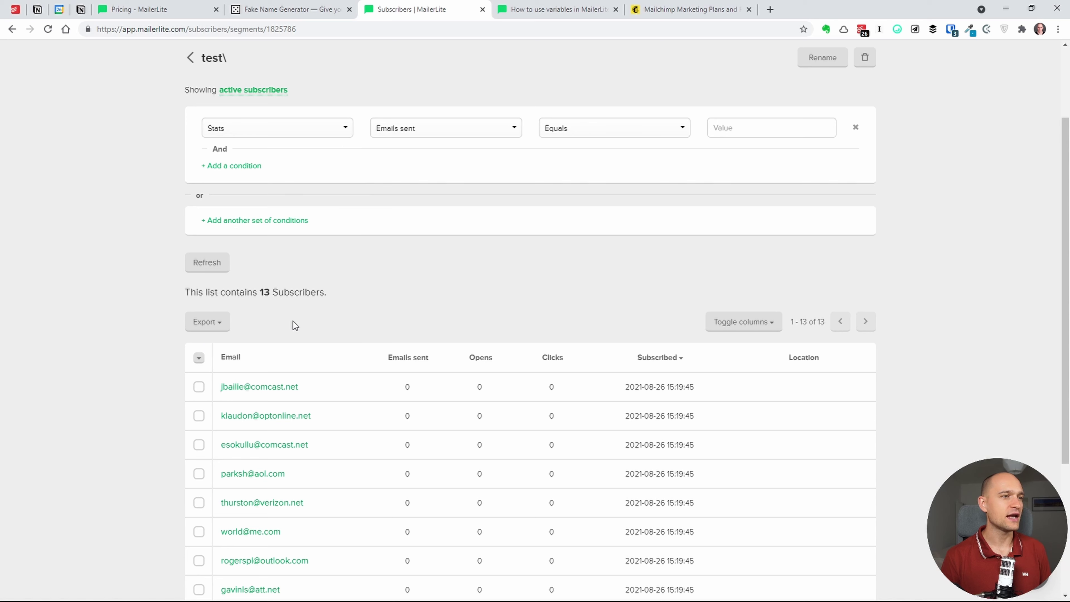
left_click(438, 135)
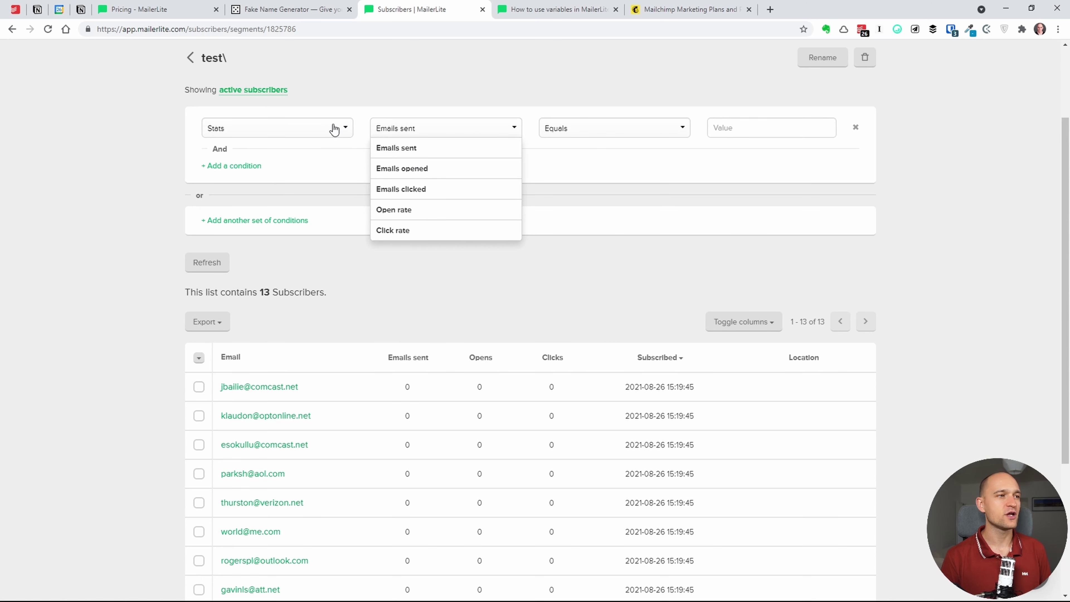
left_click(557, 135)
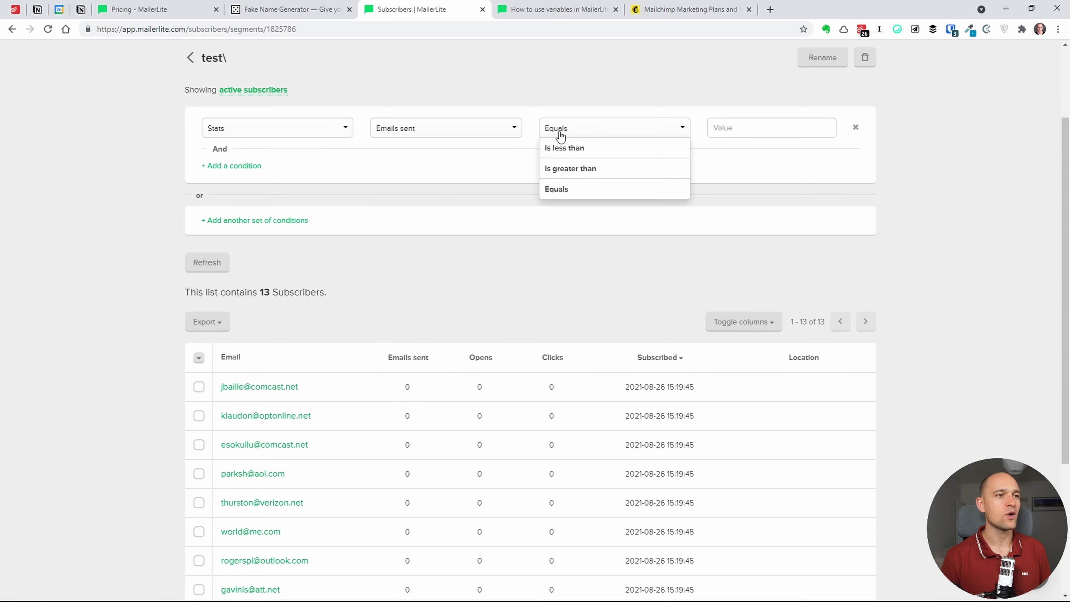
left_click(457, 130)
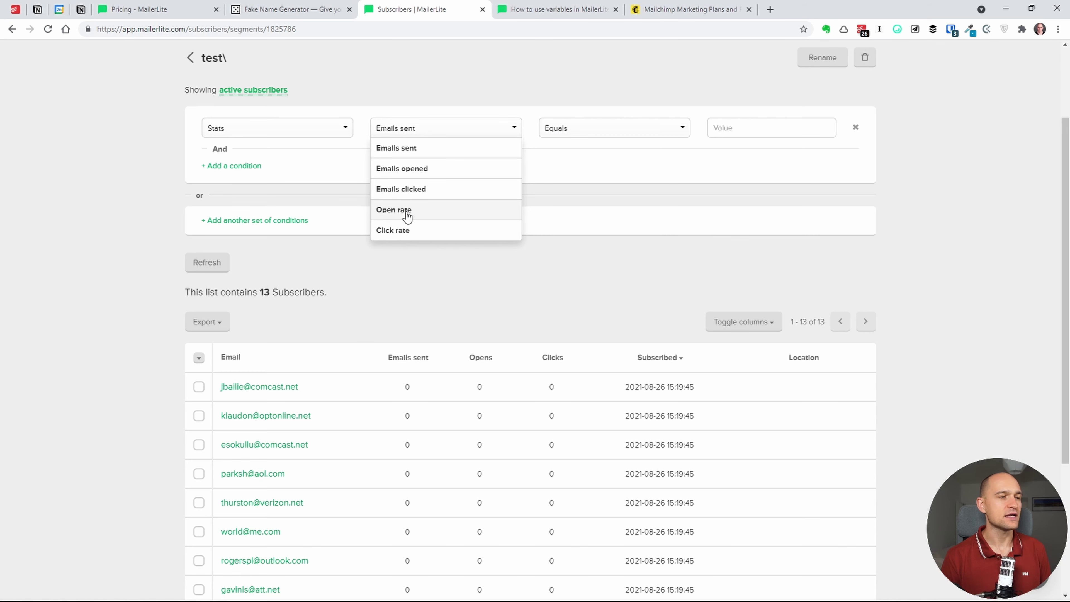
- Change the segment's condition to Signup date
left_click(324, 130)
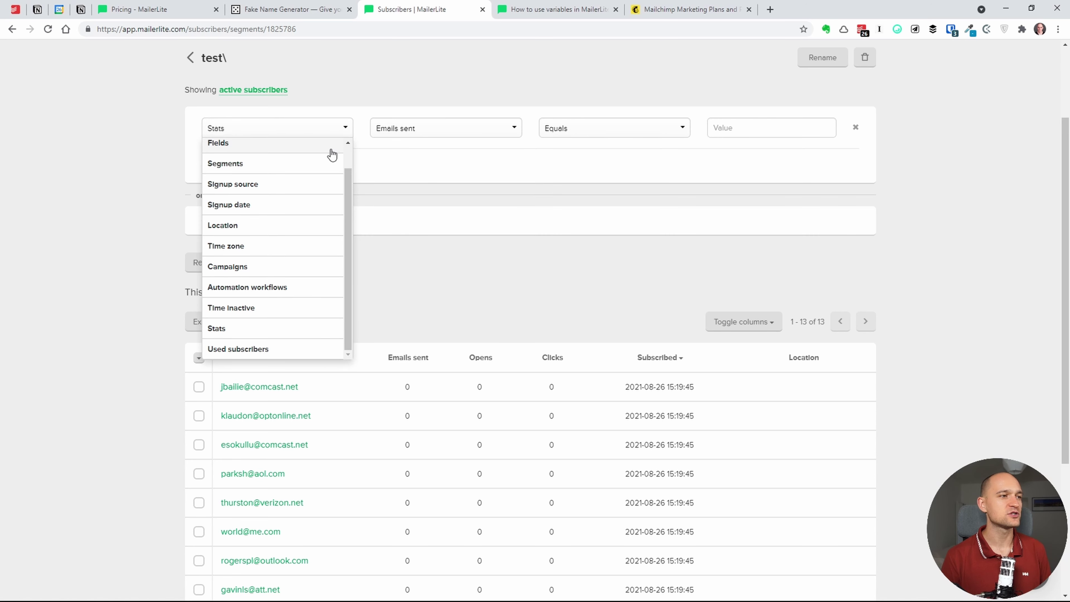
left_click(311, 207)
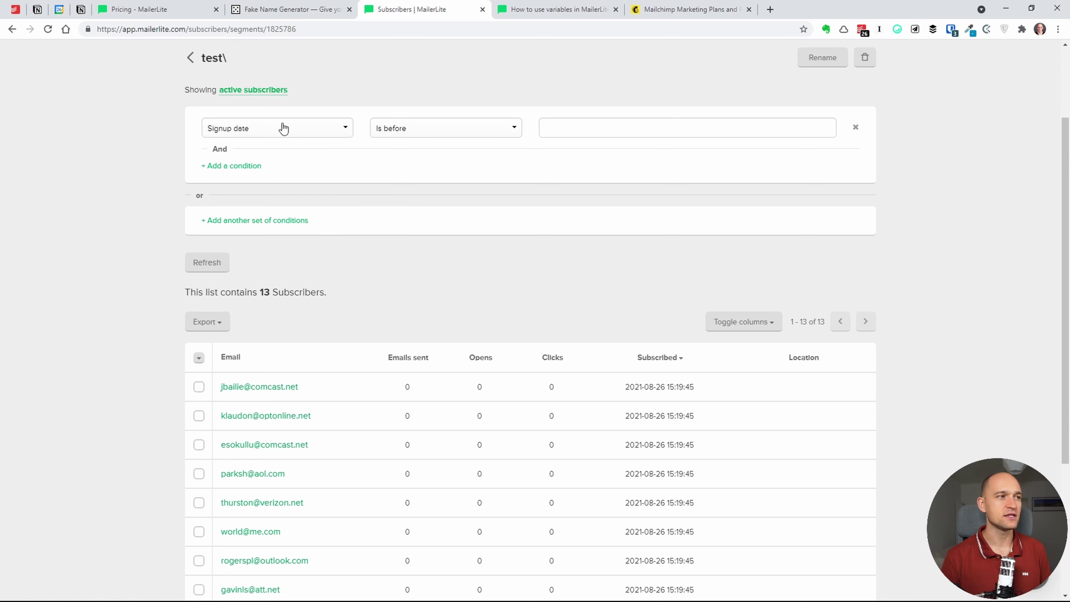
left_click(299, 128)
scroll(348, 152, "up", 2)
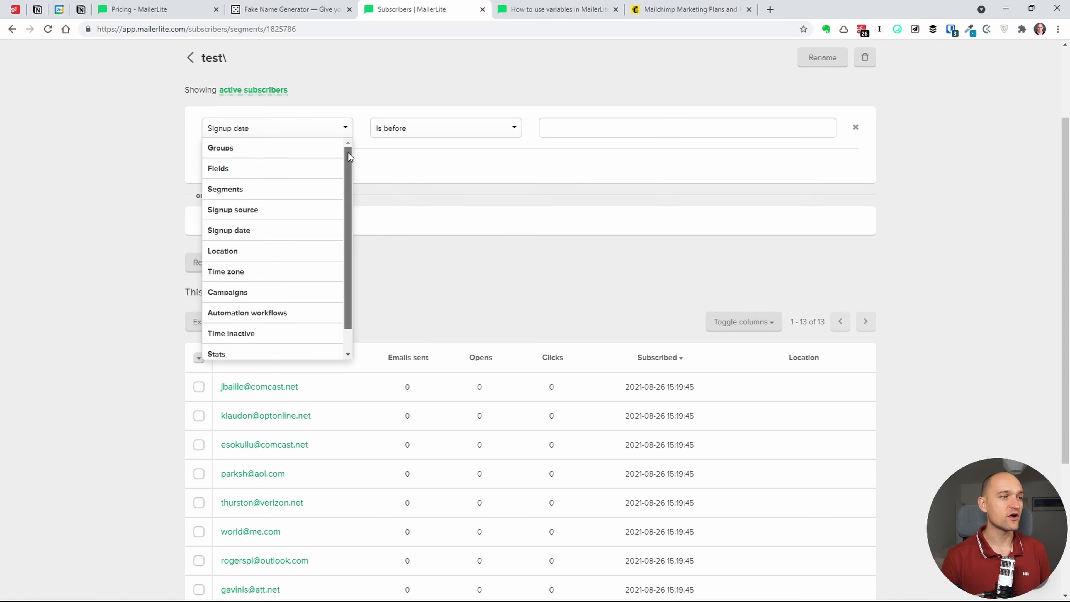
left_click(376, 102)
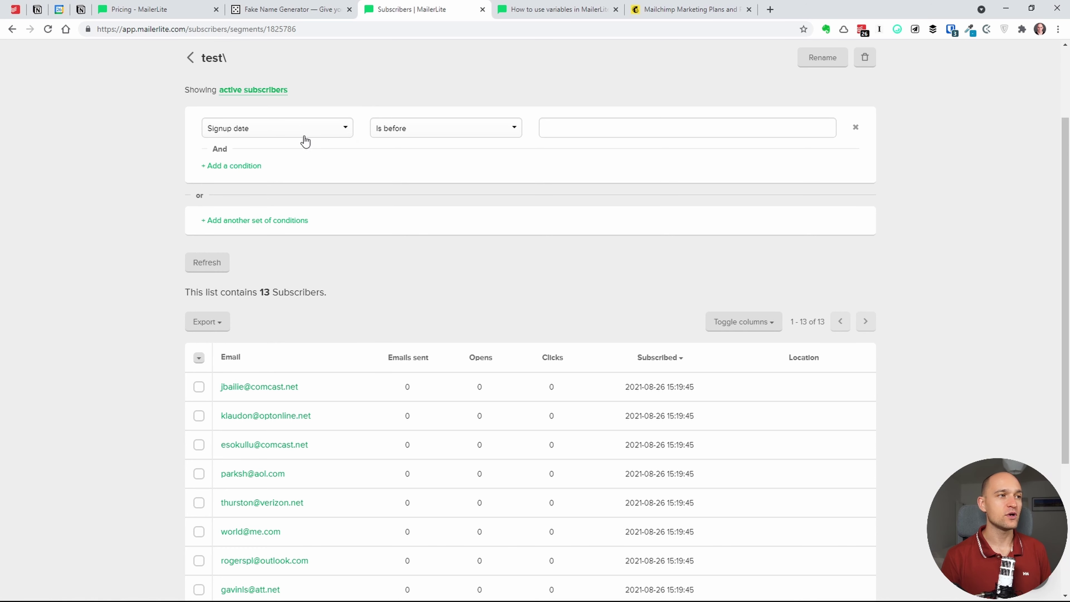
left_click(305, 136)
left_click(368, 92)
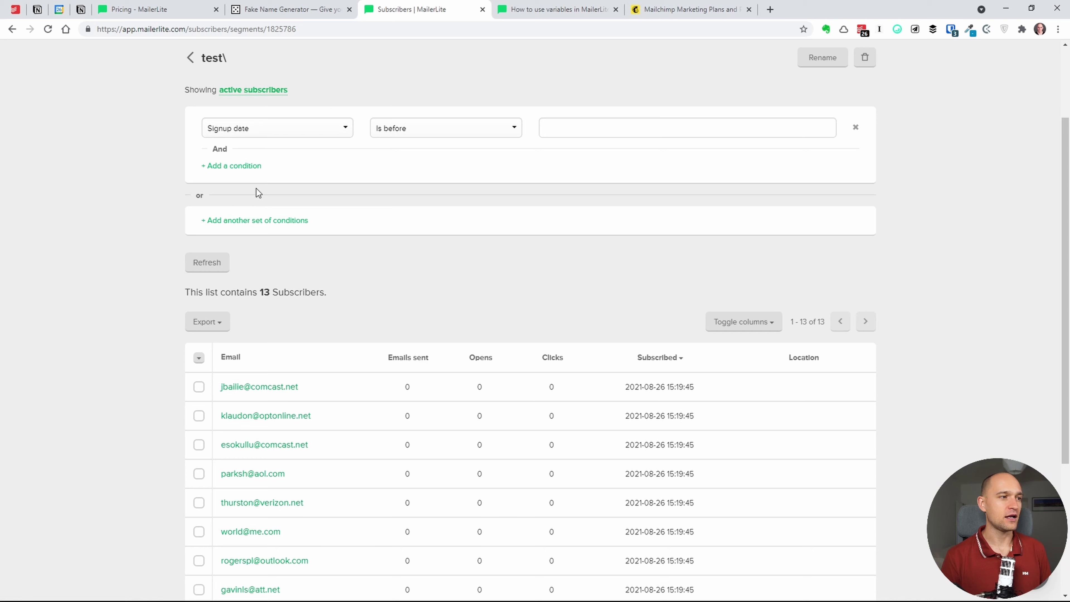
- Refresh the 13 matching subscribers and save the segment with the Signup date condition
left_click(207, 253)
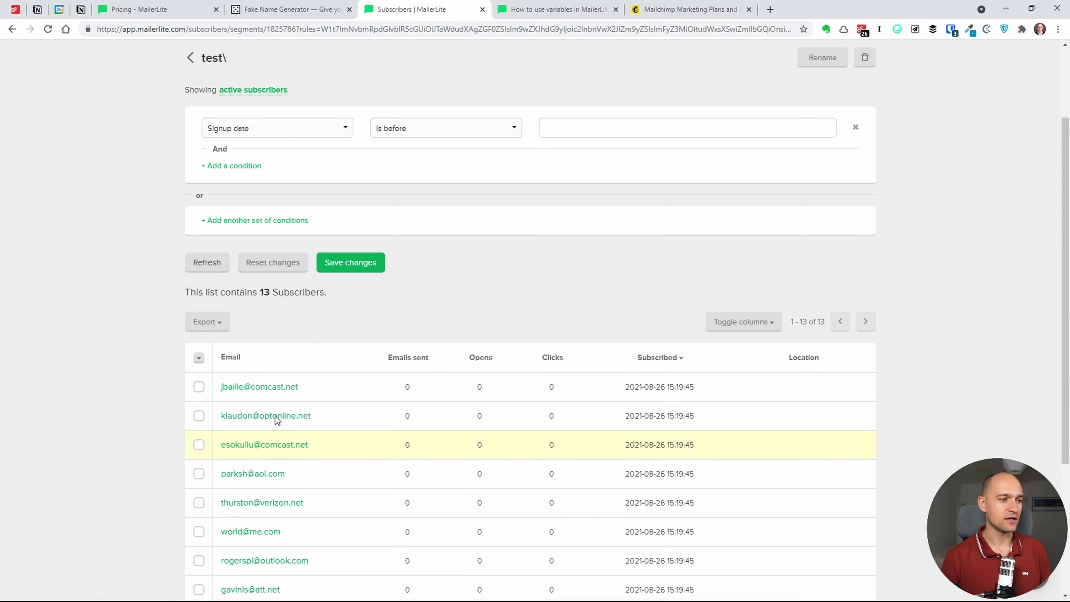
scroll(346, 413, "down", 3)
scroll(358, 228, "down", 2)
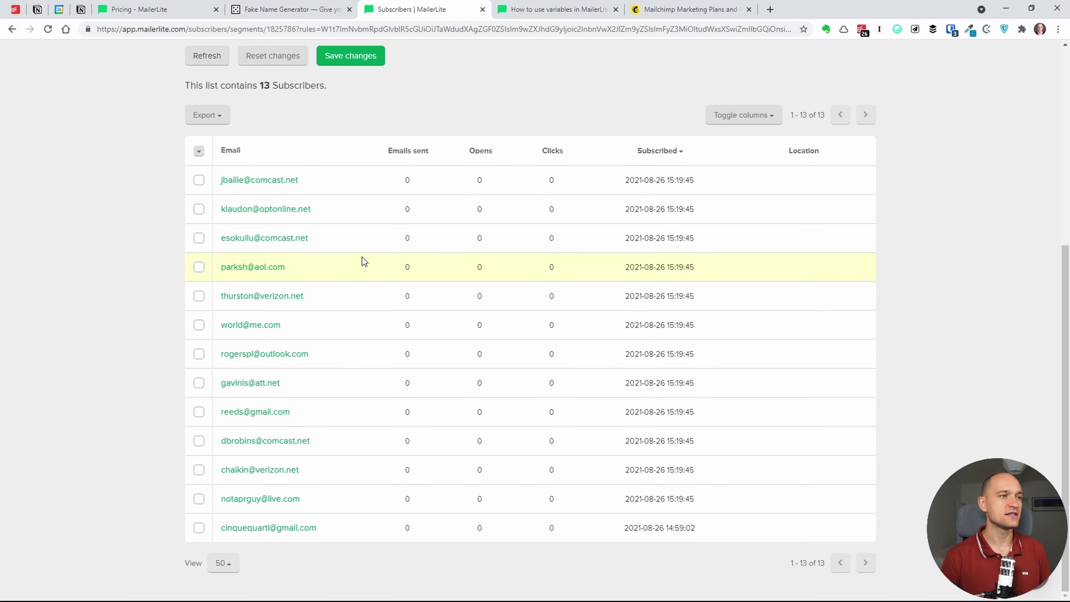
scroll(361, 257, "up", 4)
scroll(397, 192, "up", 3)
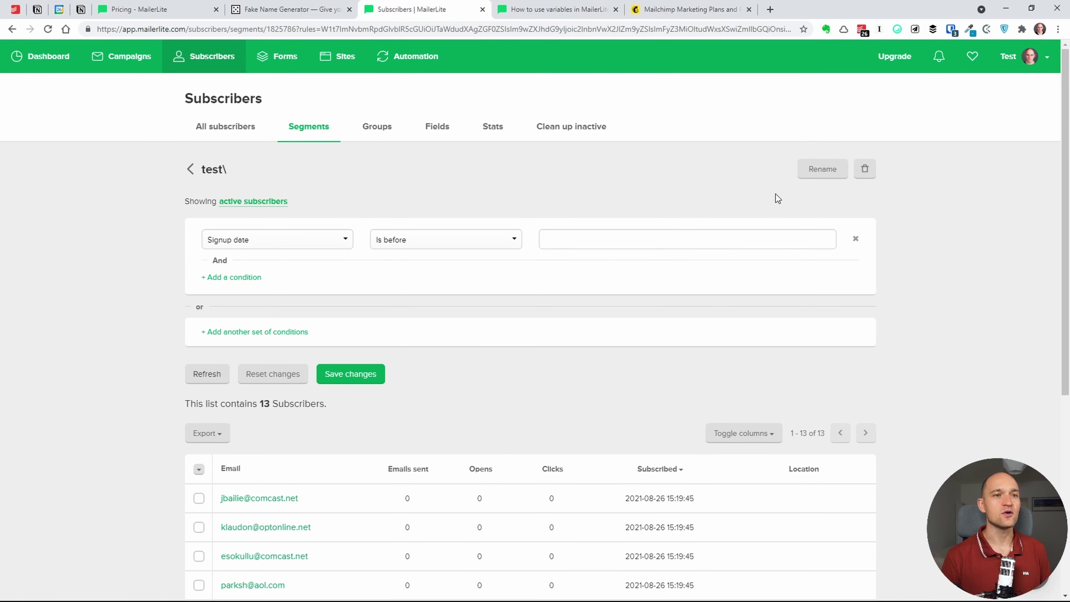
left_click(370, 374)
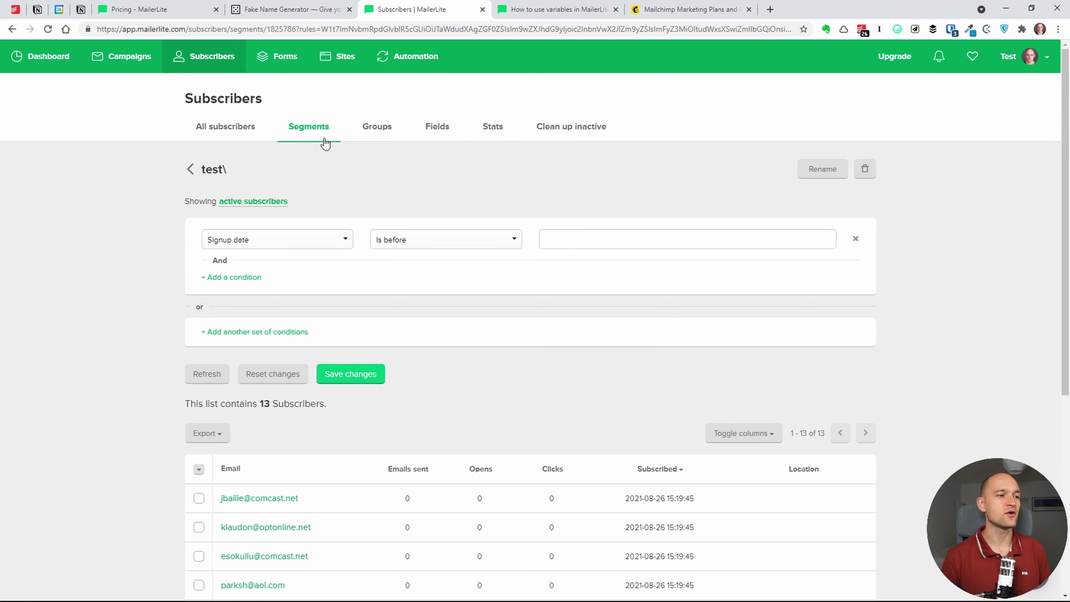
left_click(366, 380)
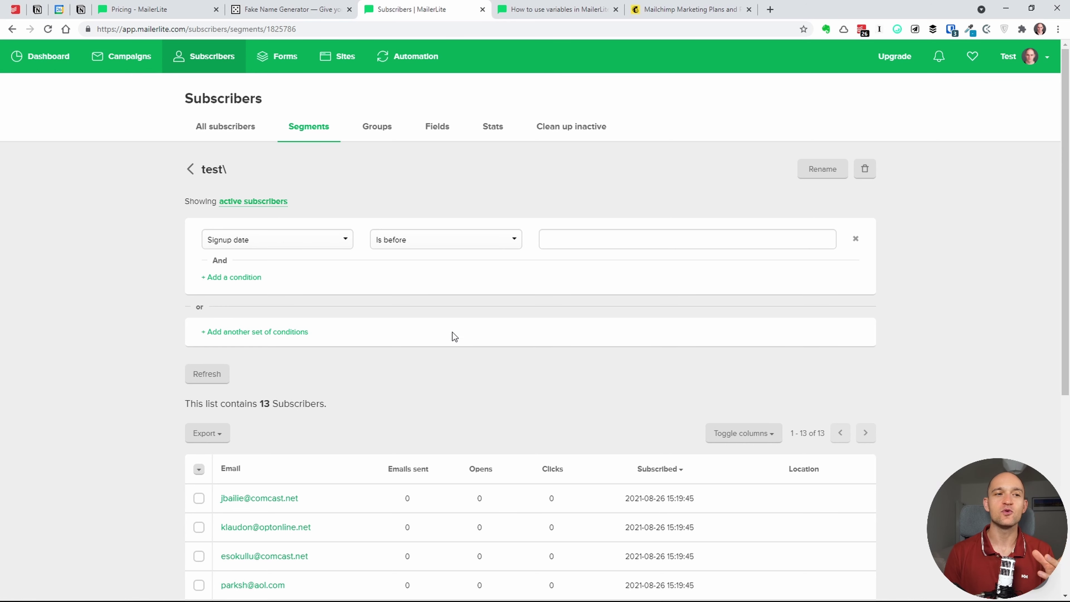
- Set the segment condition to Stats > Open rate > Is greater than 40
left_click(463, 241)
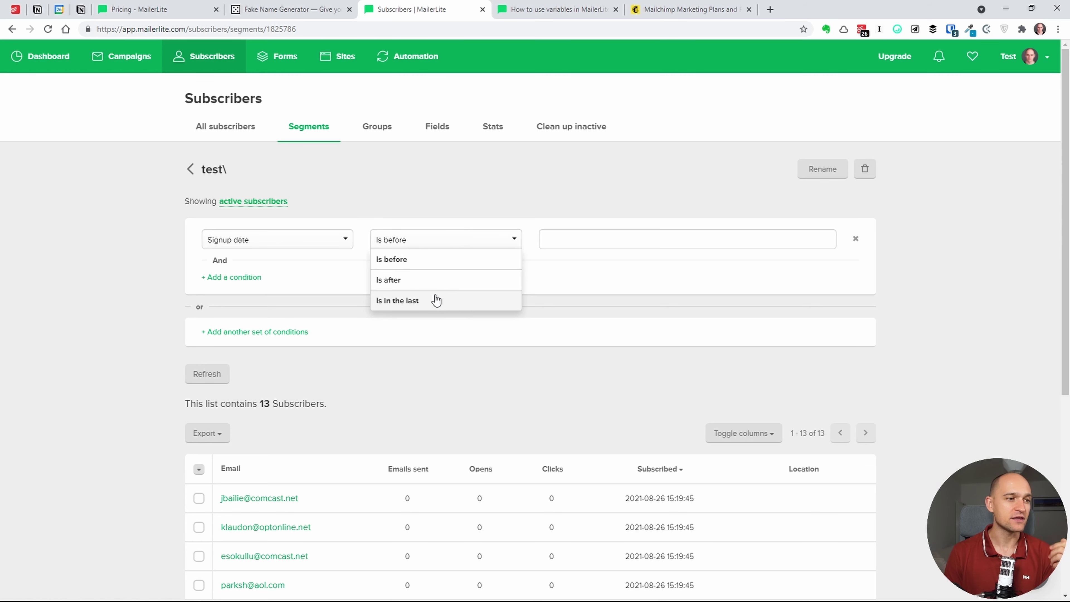
left_click(330, 238)
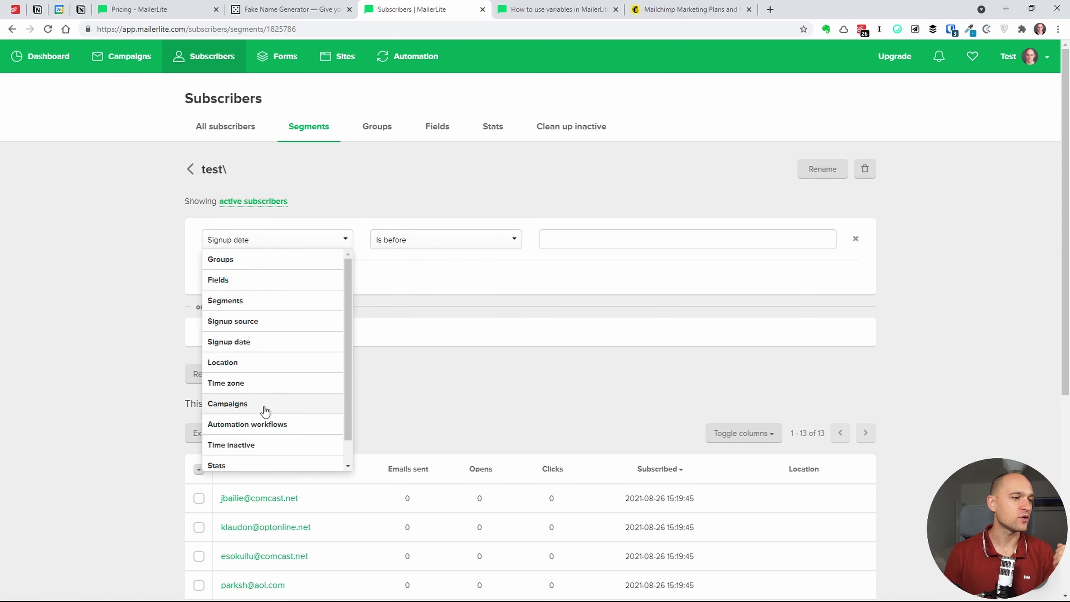
left_click_drag(351, 416, 349, 443)
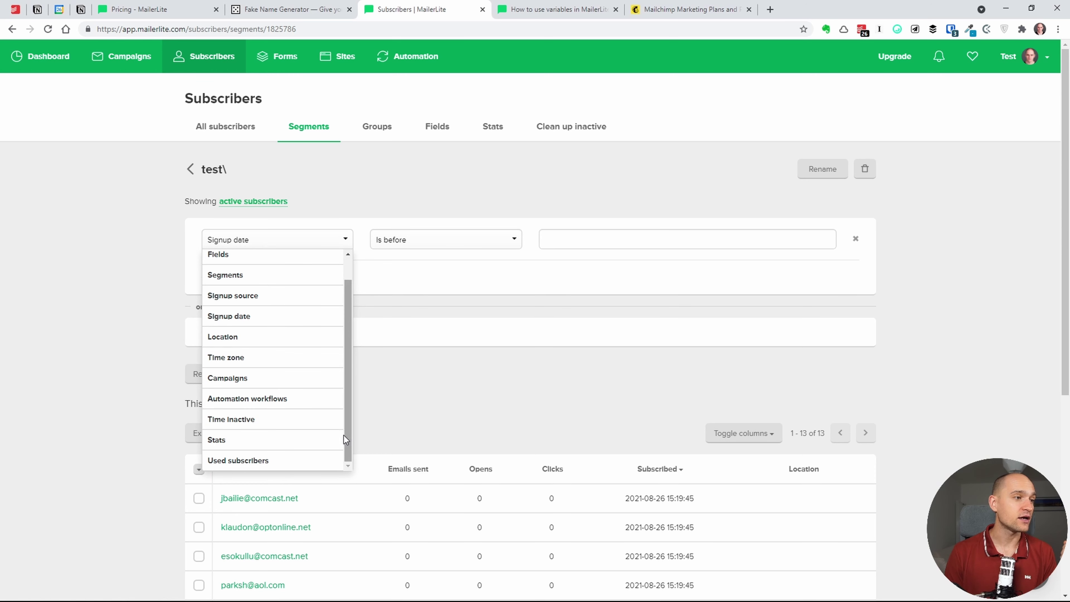
left_click(312, 440)
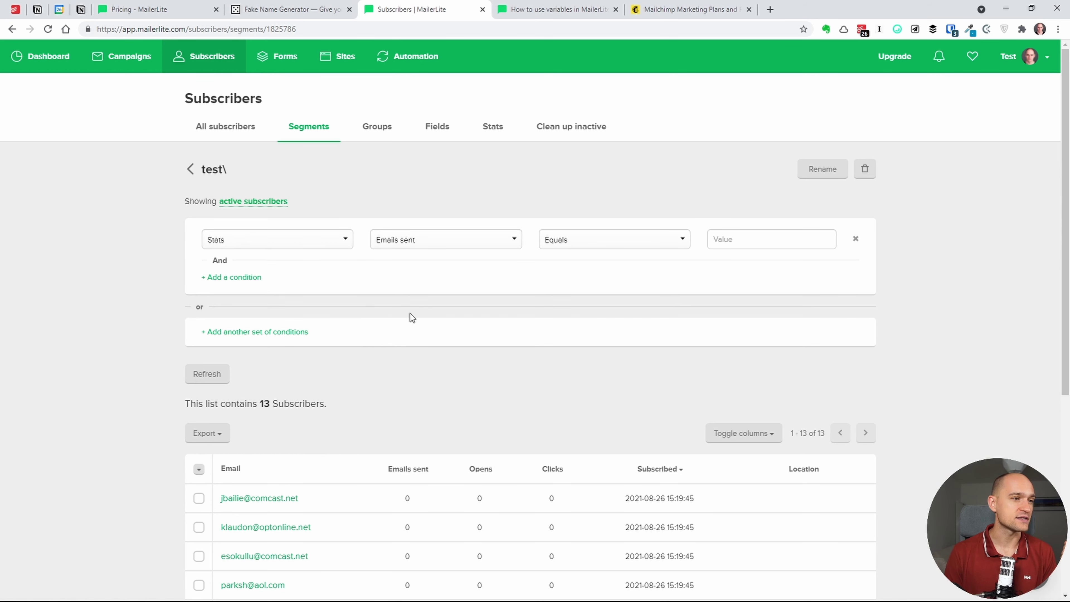
left_click(439, 240)
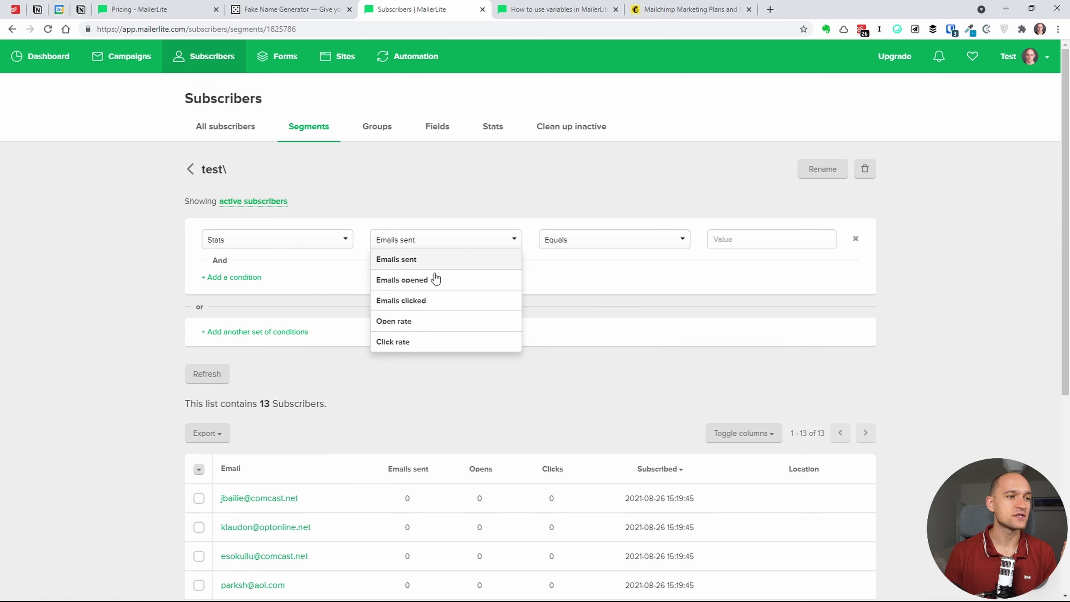
left_click(577, 244)
left_click(590, 280)
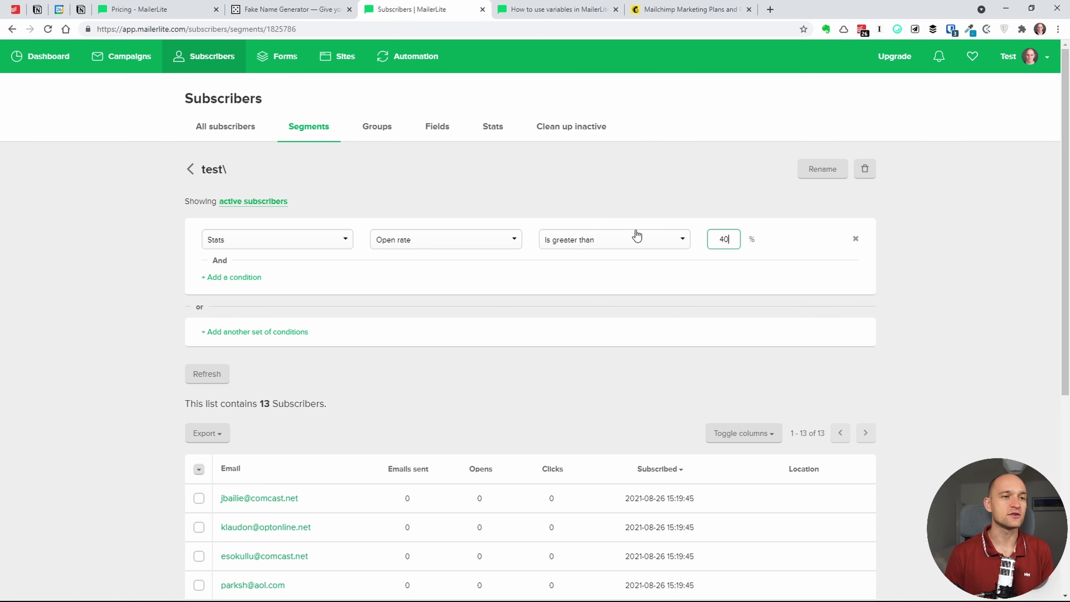
- Refresh the matches (0 subscribers), save the open-rate condition, and start renaming the segment
left_click(212, 373)
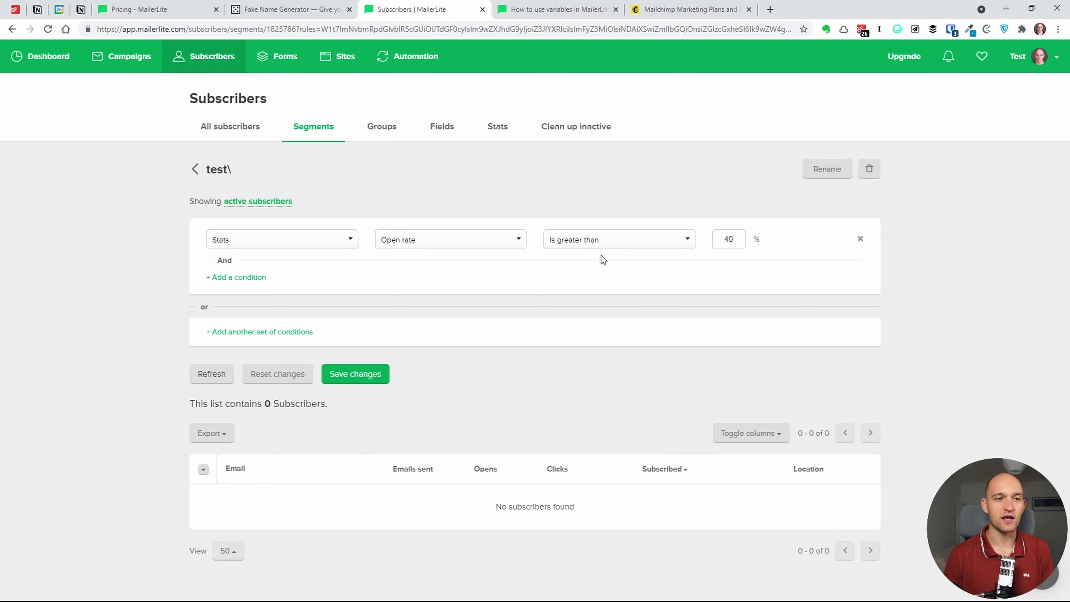
left_click(359, 374)
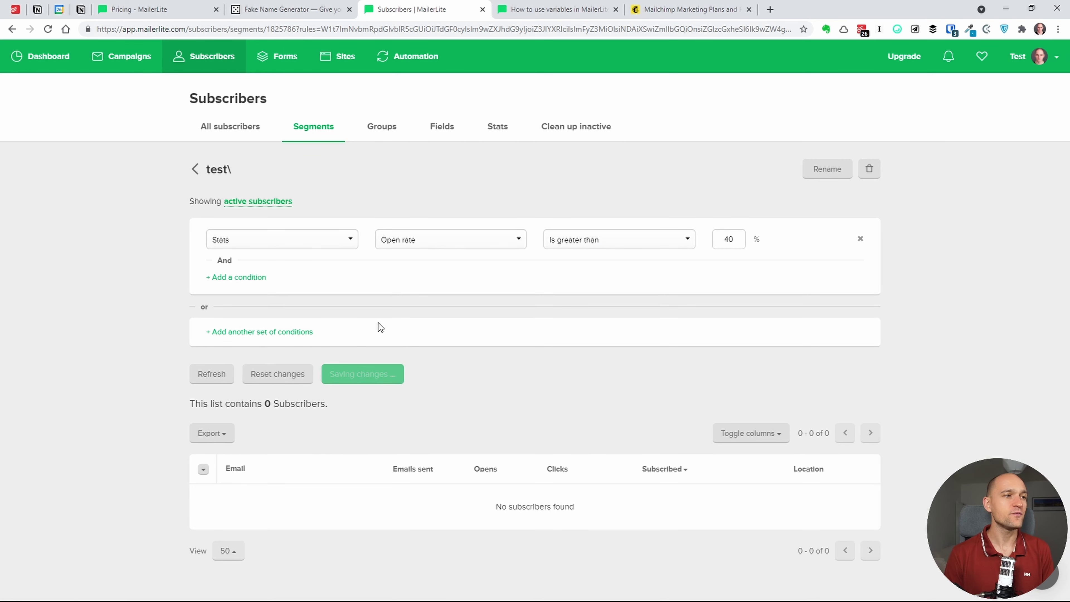
left_click(821, 171)
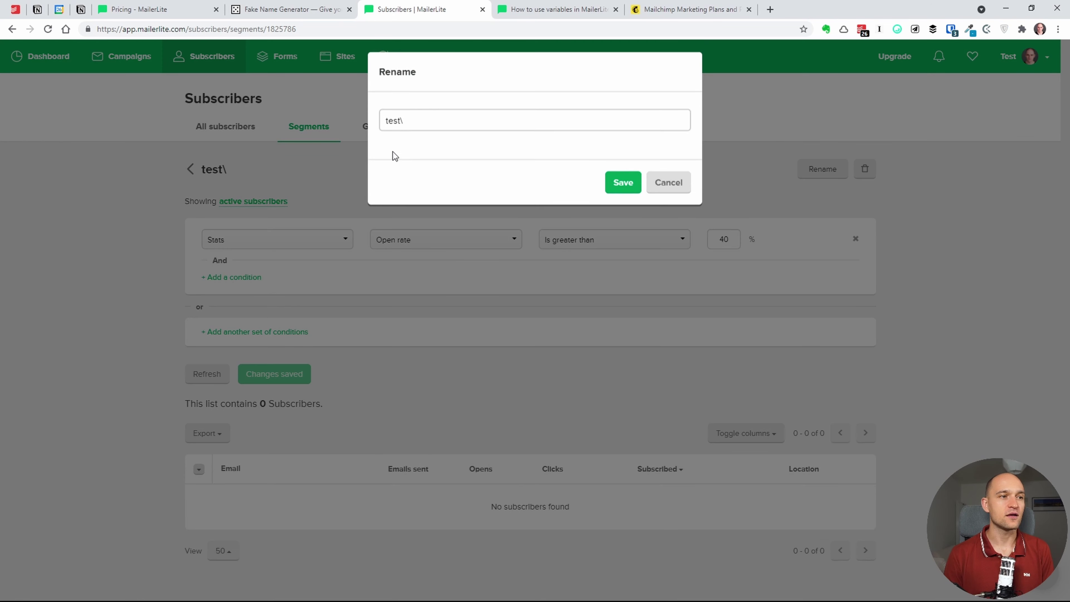
- Replace the segment name 'test' with 'Apertura maggiore 40'
left_click(463, 129)
key("ctrl+a")
type("Afsci")
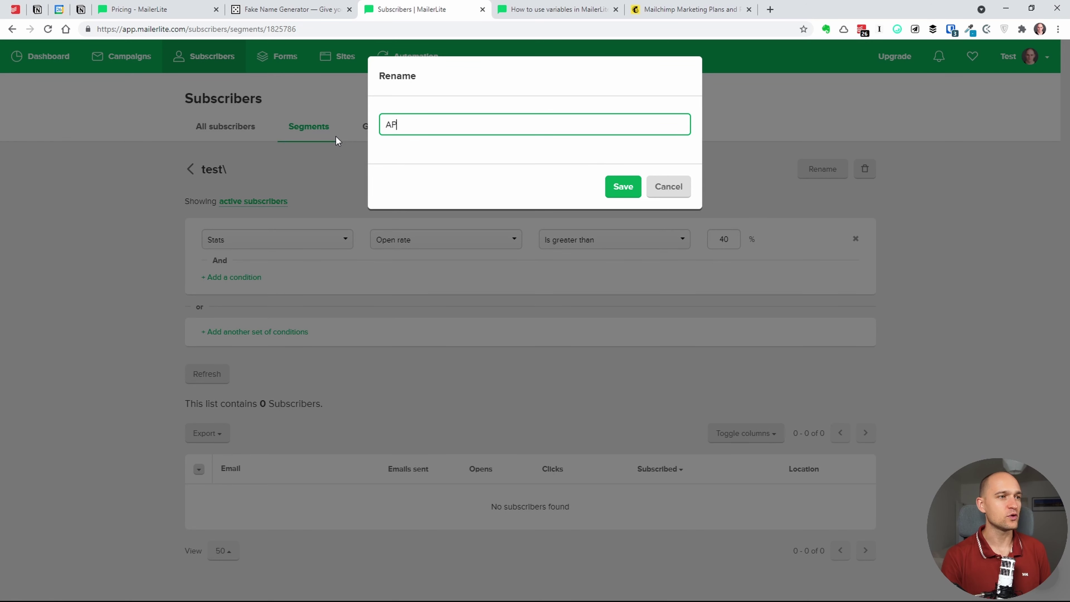
key("BackSpace")
key("BackSpace")
key("BackSpace")
key("BackSpace")
type("pertura ")
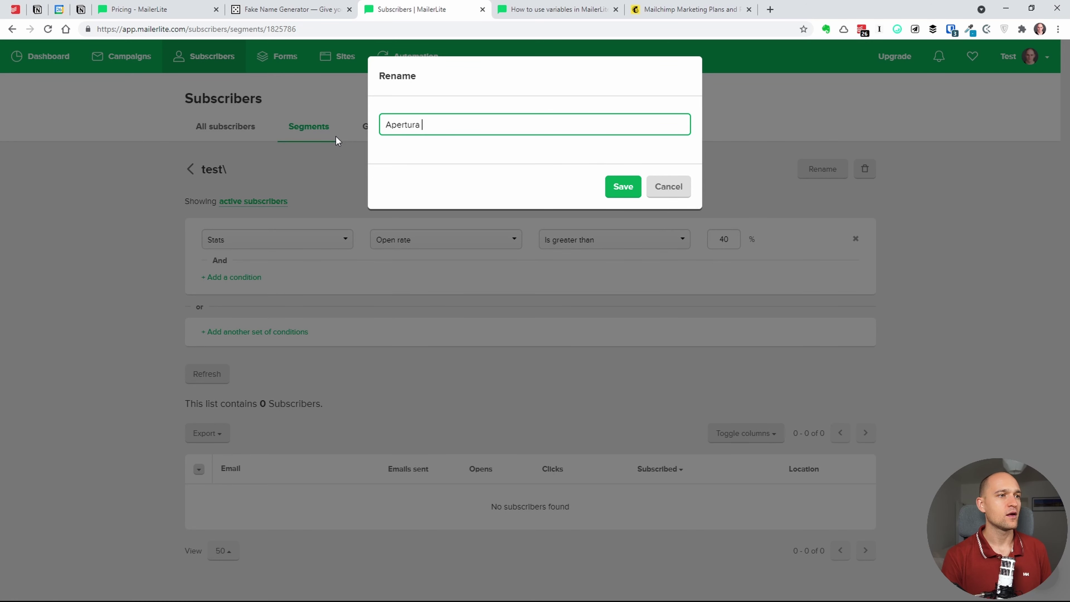
type("maggiore 40")
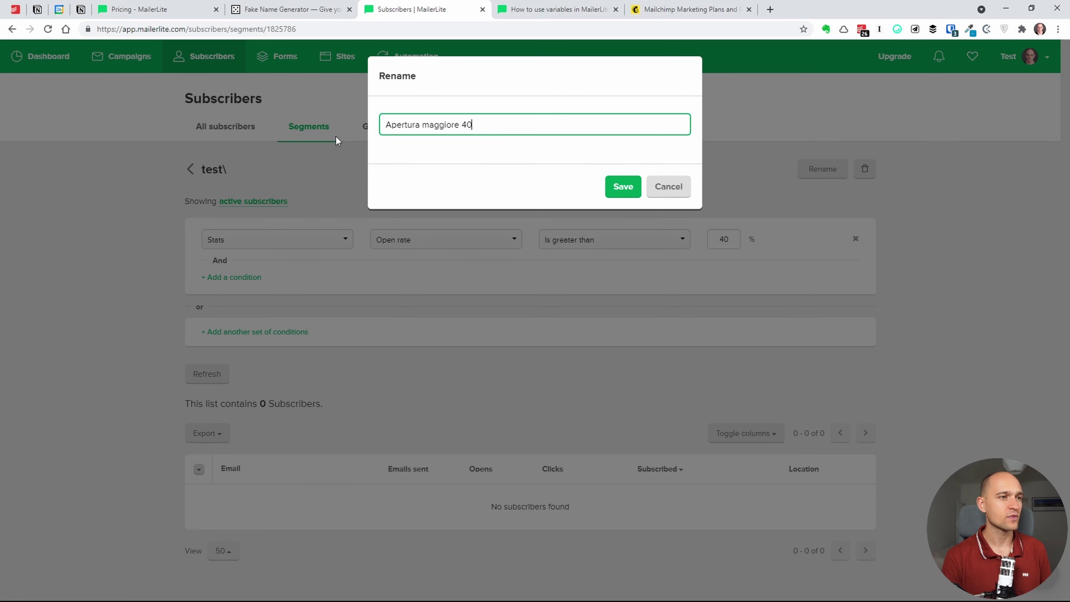
key("Return")
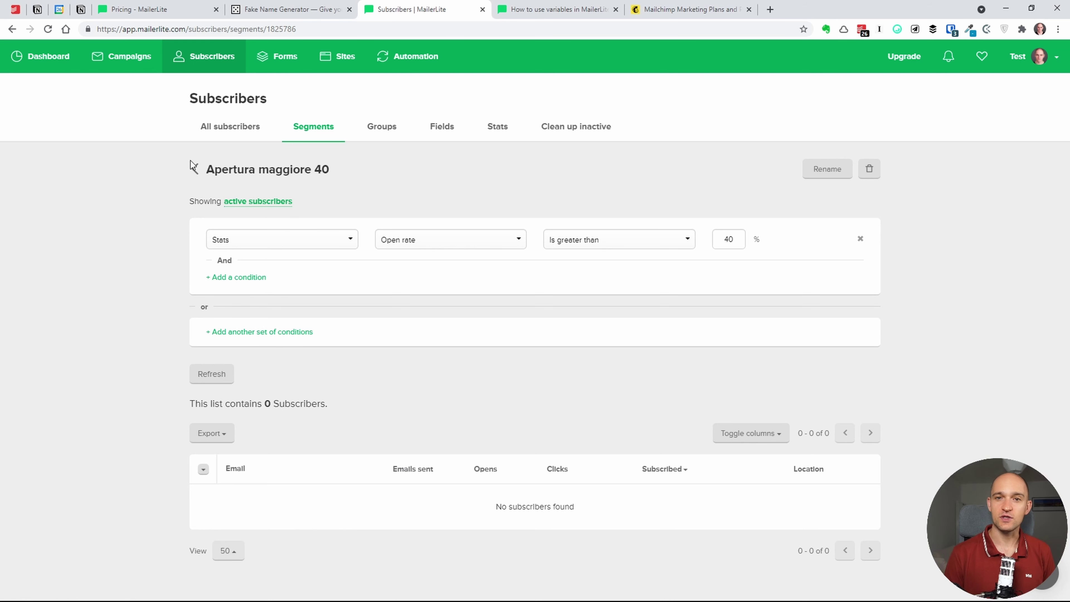
- Show the Groups page listing Import (12 subscribers) and Test (1)
left_click(382, 127)
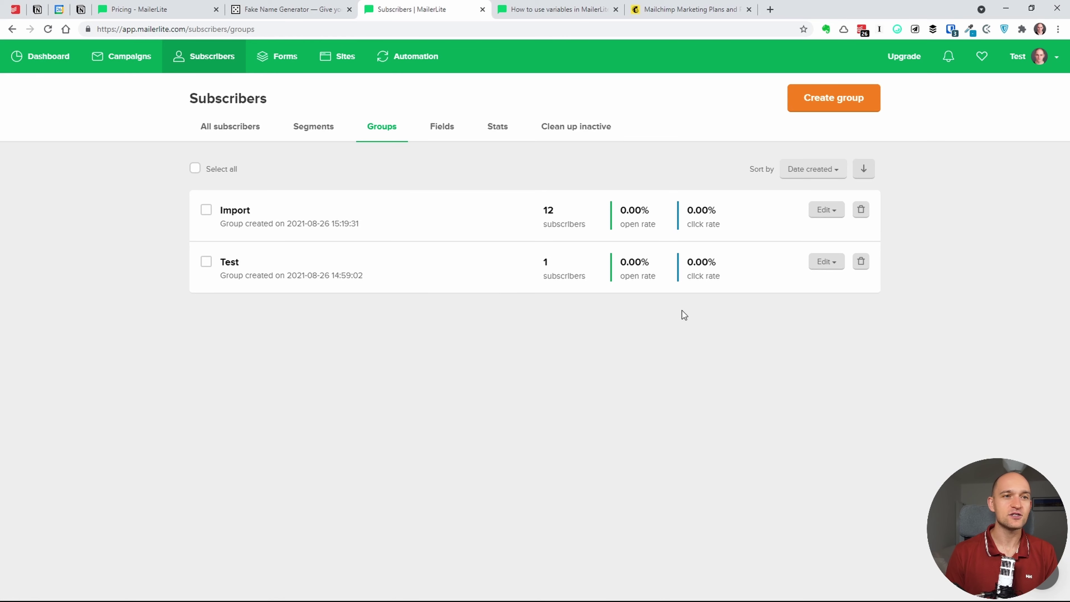
- Create an empty group named Clienti, then return to All subscribers
left_click(839, 104)
left_click(527, 120)
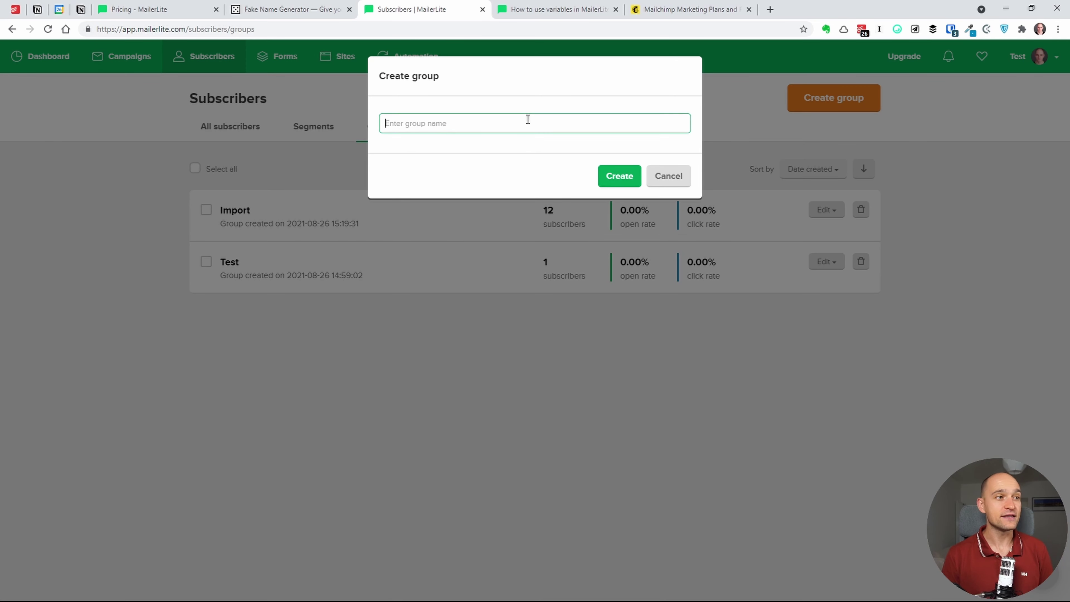
type("Great")
key("Return")
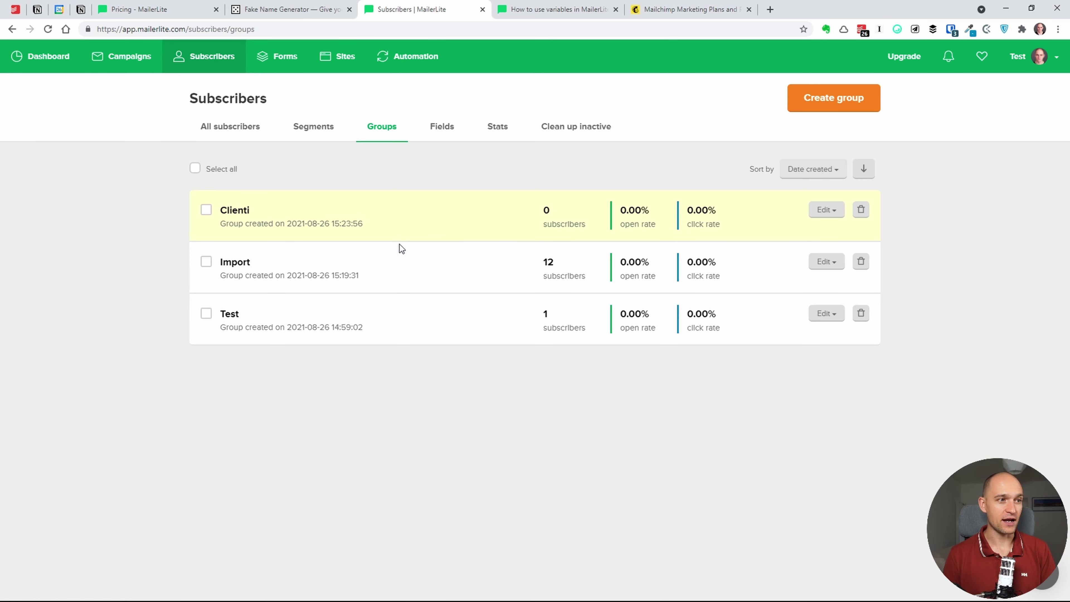
left_click(229, 128)
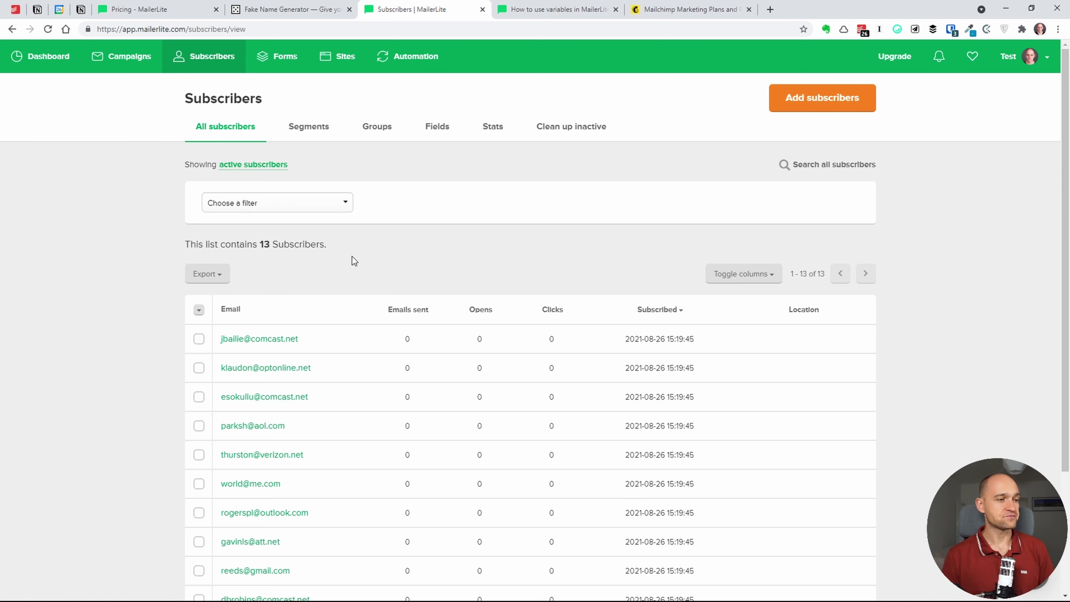
- Add the first two subscribers to the Clienti group via bulk actions
left_click(199, 339)
left_click(199, 409)
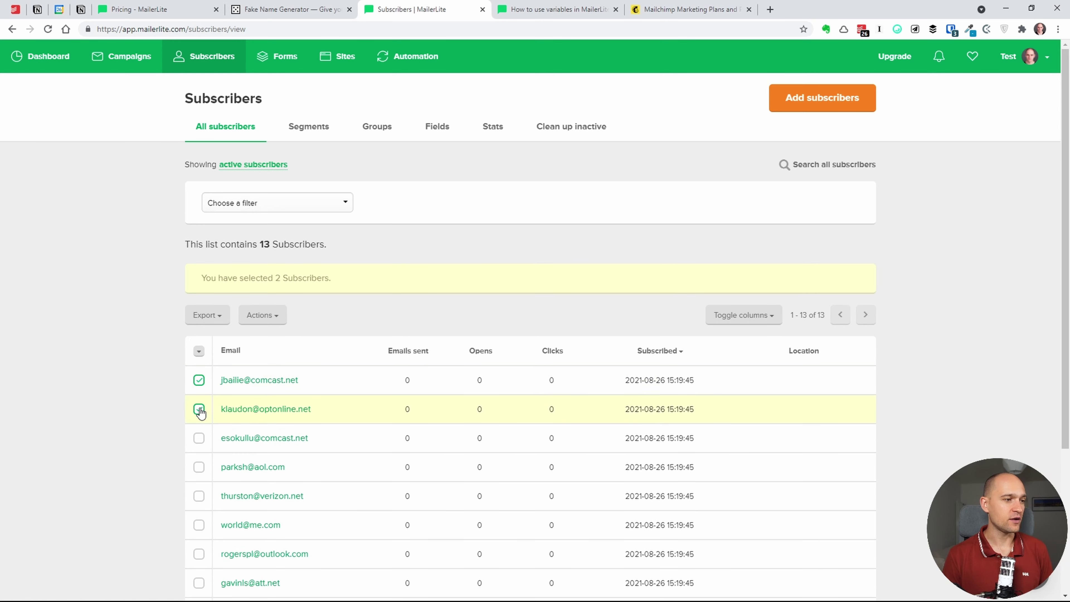
left_click(265, 325)
left_click(297, 340)
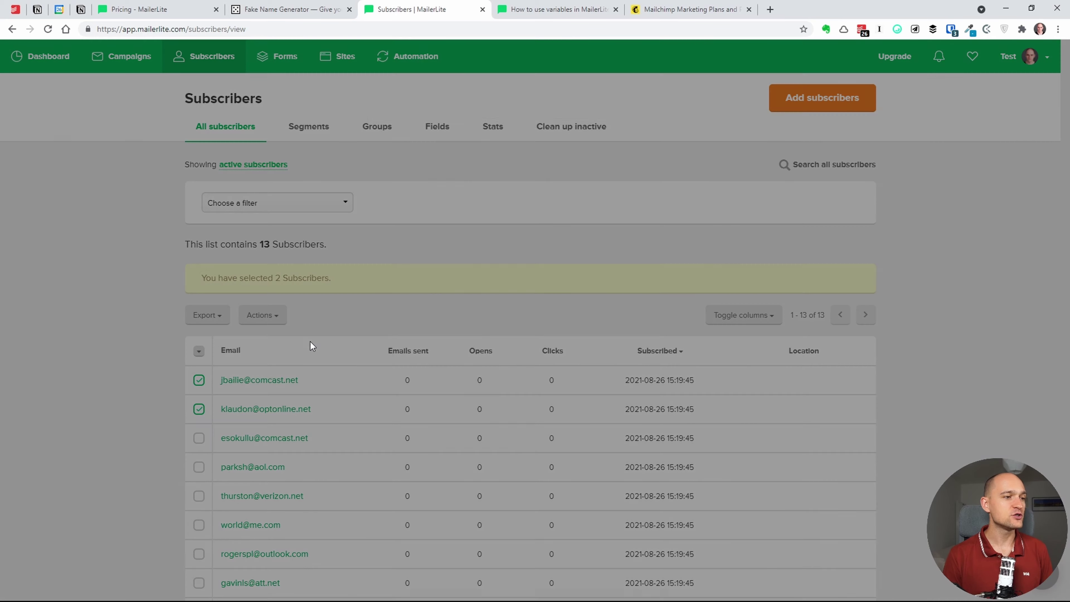
left_click(471, 136)
left_click(476, 169)
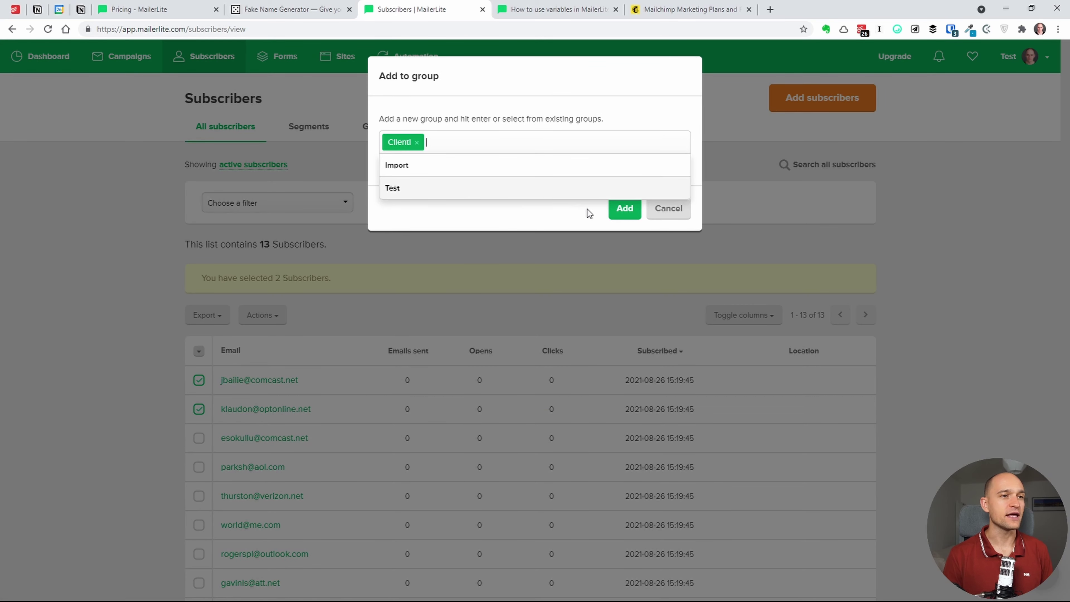
left_click(624, 208)
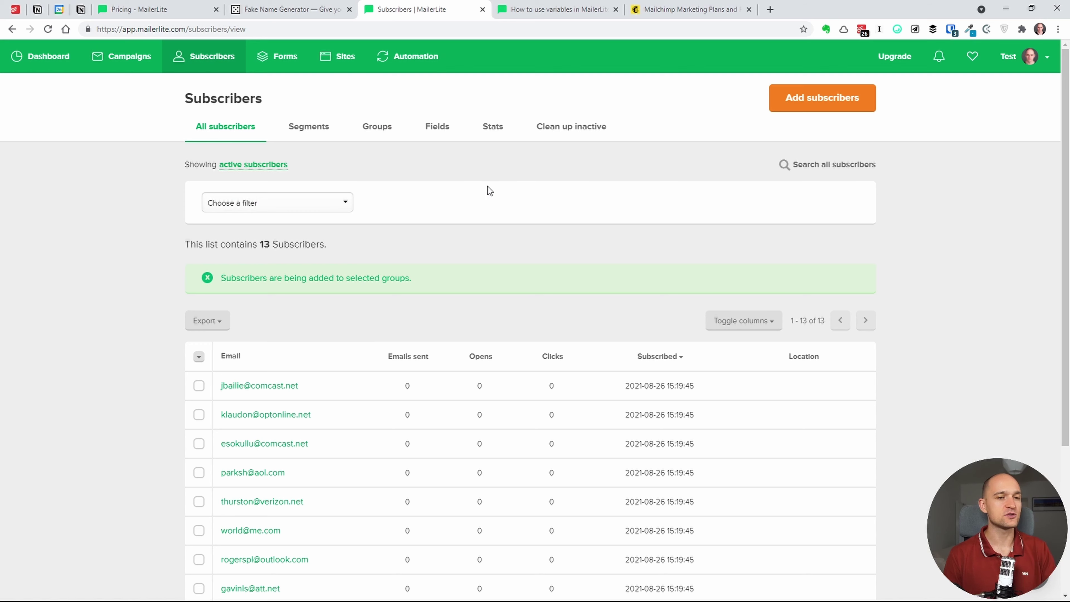
- Check the first subscriber's profile and confirm Clienti now counts 2 on the Groups page
left_click(276, 385)
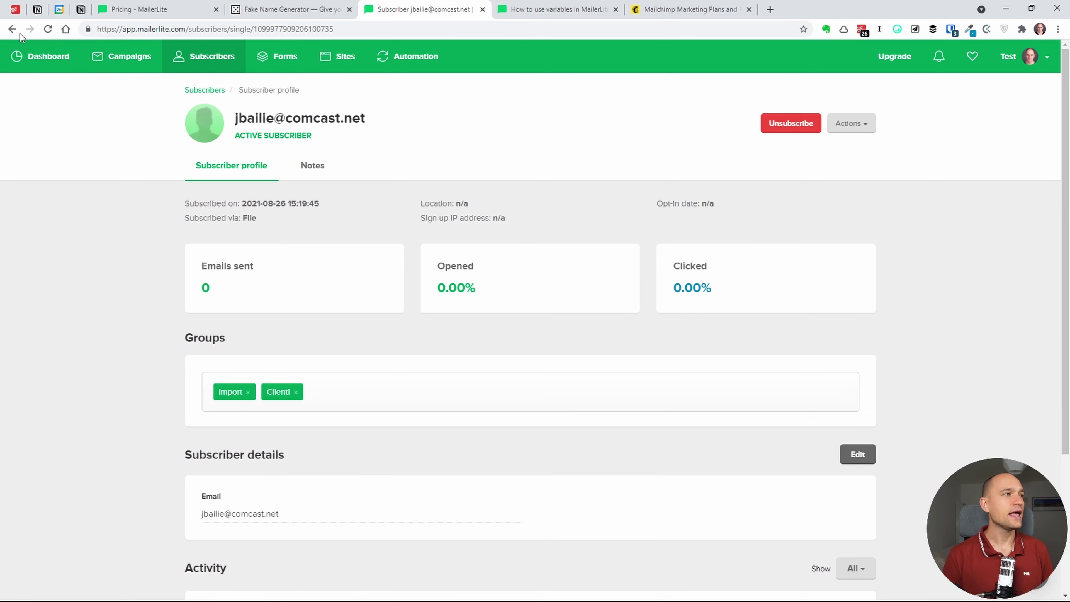
left_click(11, 28)
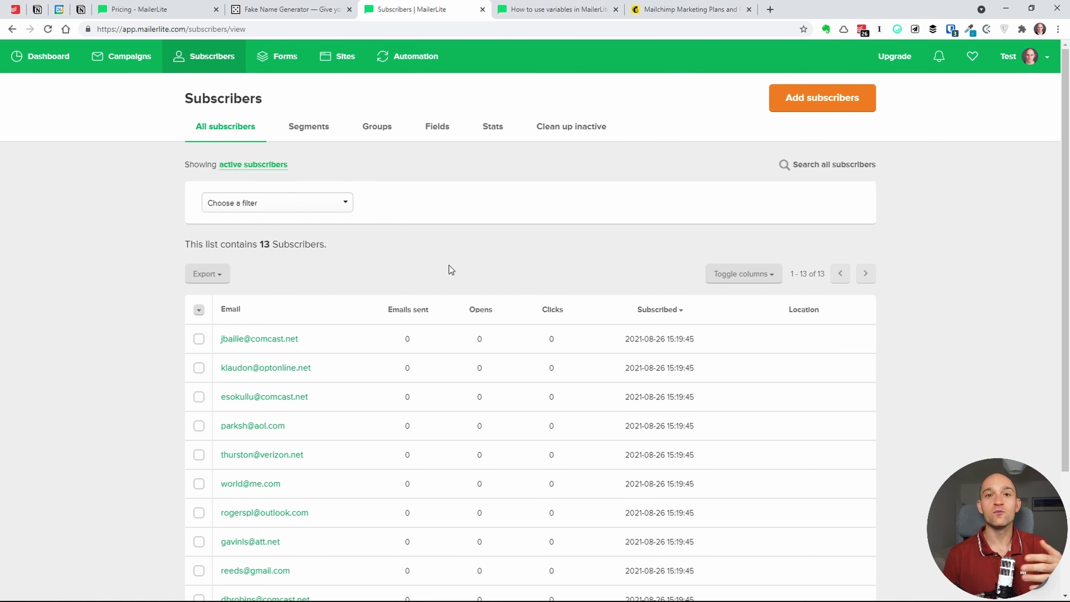
left_click(382, 128)
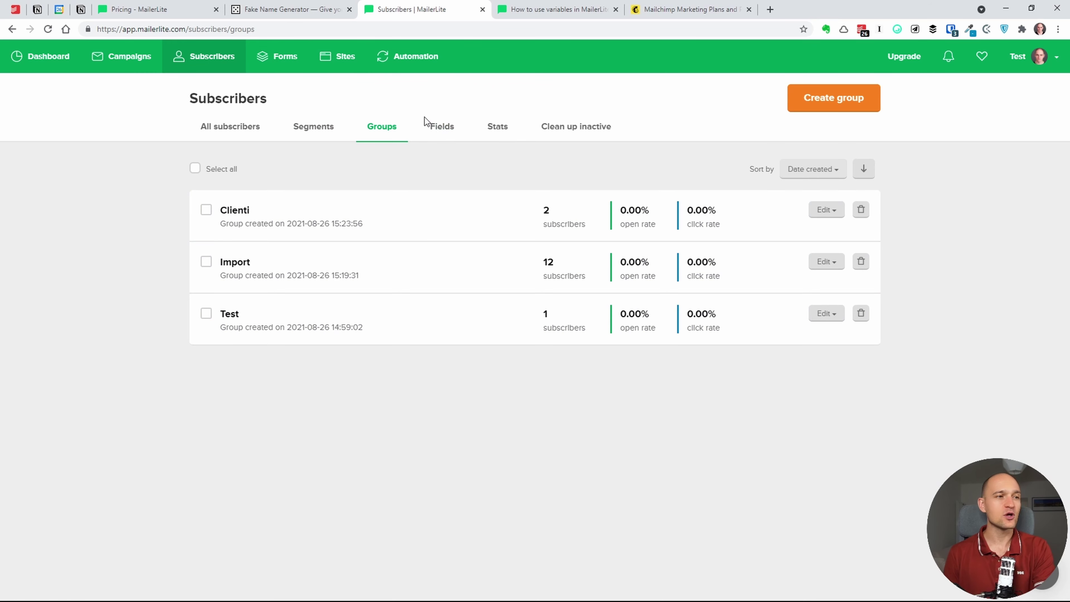
- Look through the subscriber Fields list, starting and cancelling a new field
left_click(439, 129)
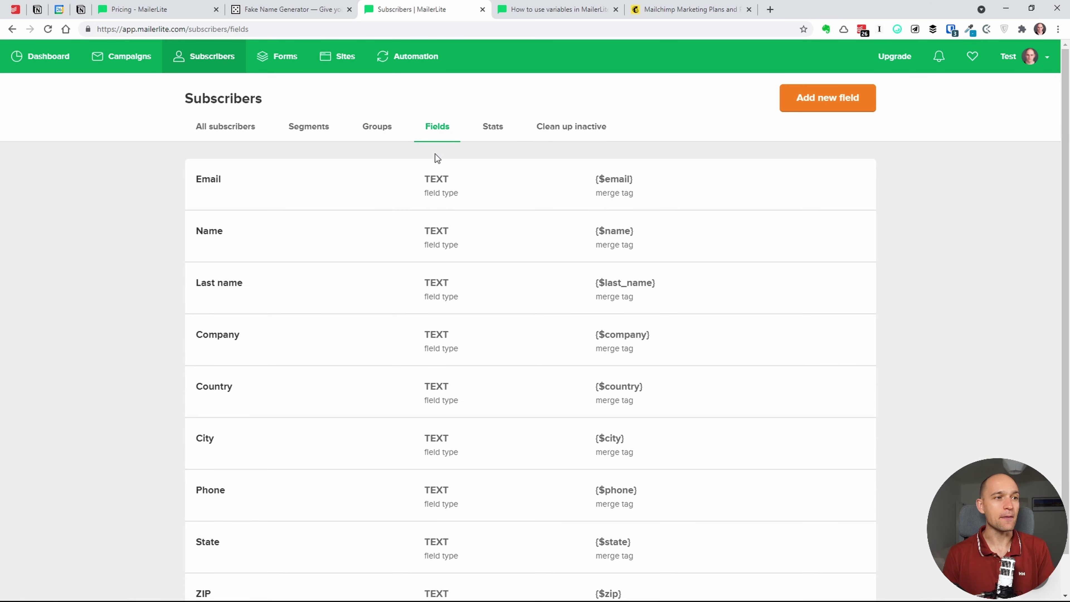
scroll(1061, 280, "down", 1)
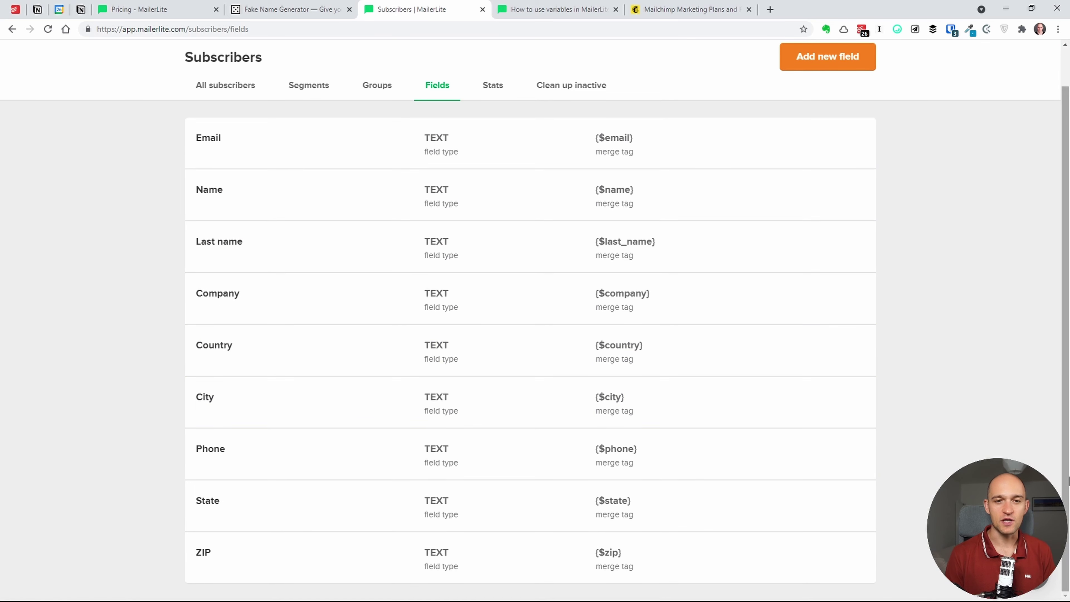
scroll(1065, 257, "up", 1)
left_click(832, 100)
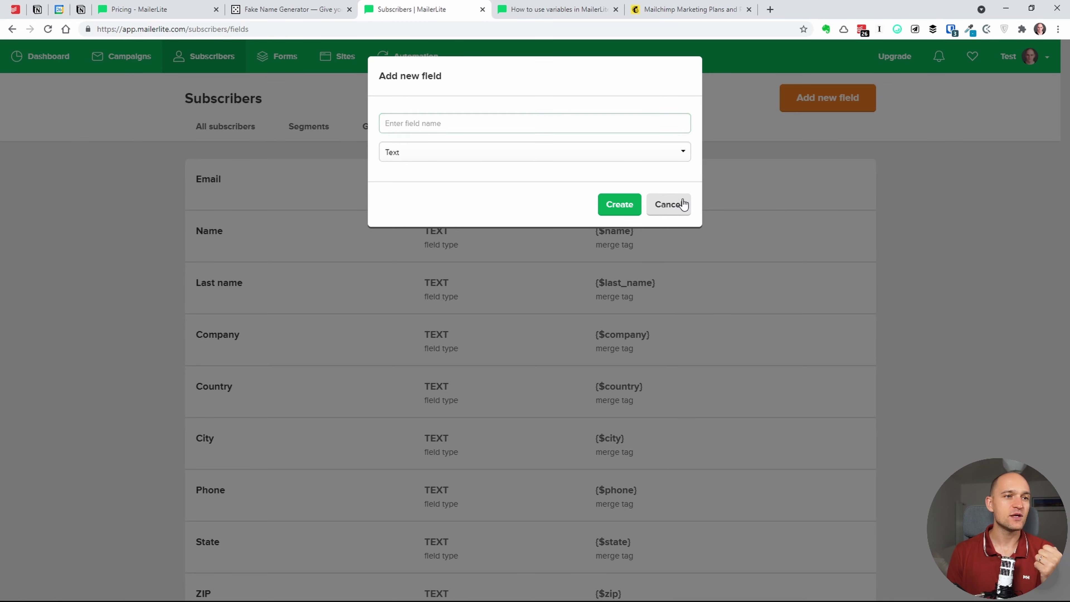
left_click(674, 204)
scroll(1069, 280, "down", 1)
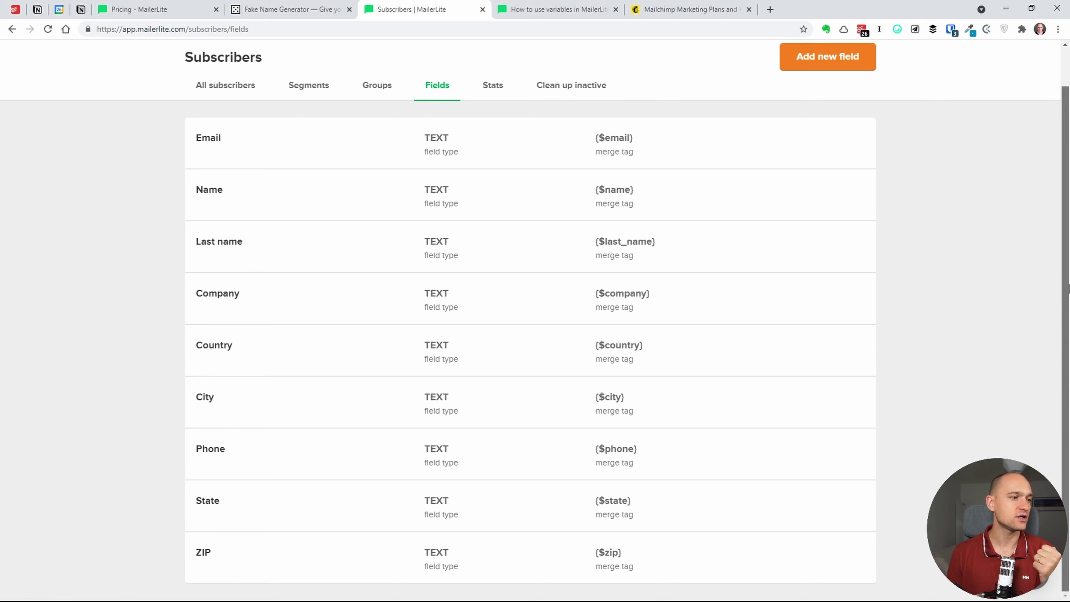
scroll(1068, 287, "up", 1)
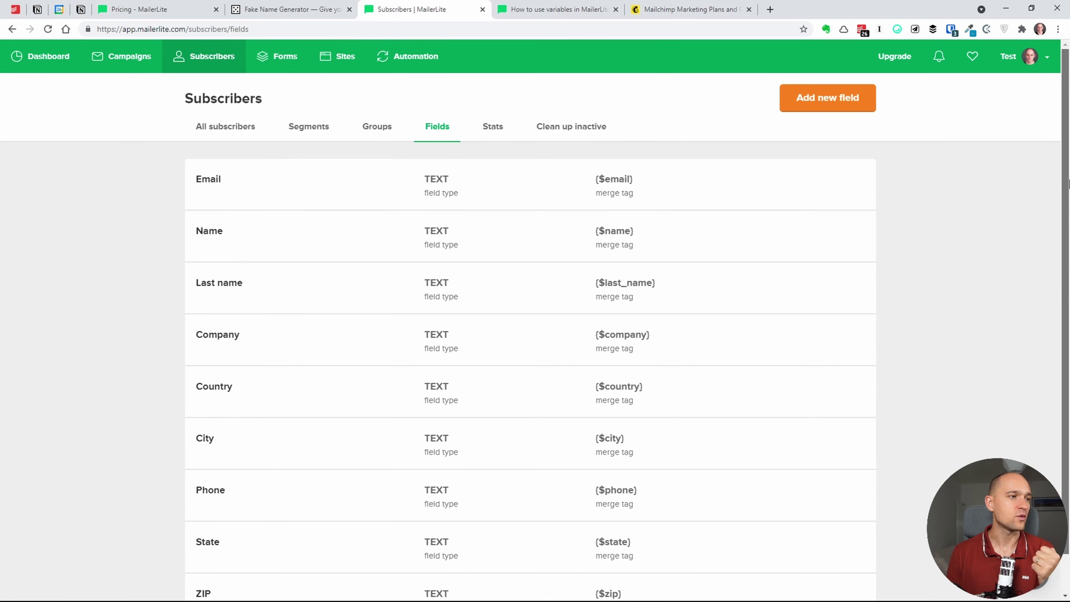
- Create a Date-type subscriber field named 'data di nascita'
left_click(823, 108)
left_click(566, 124)
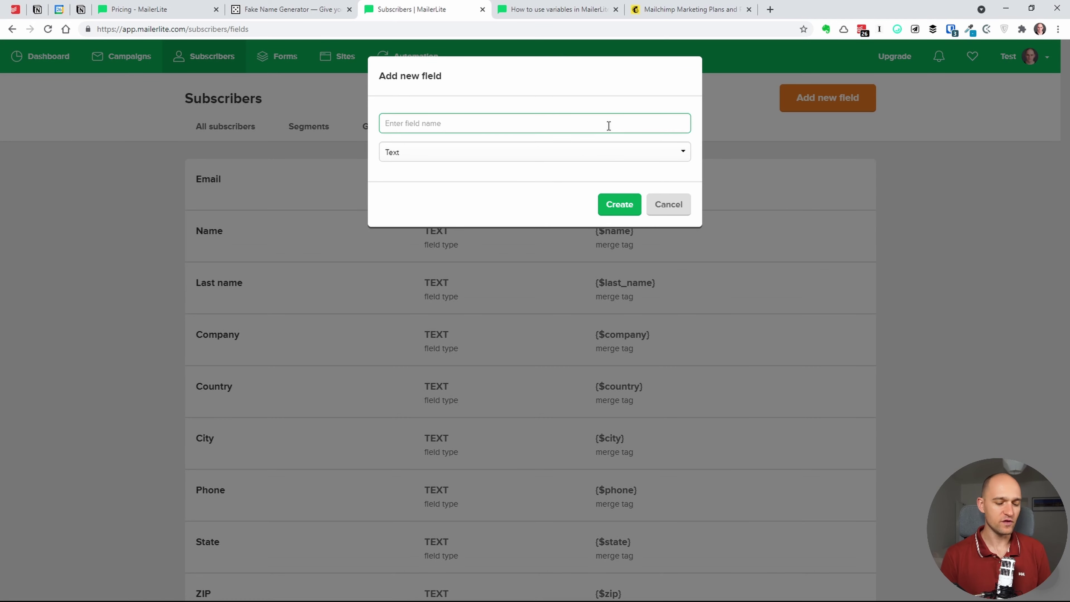
type("data di ")
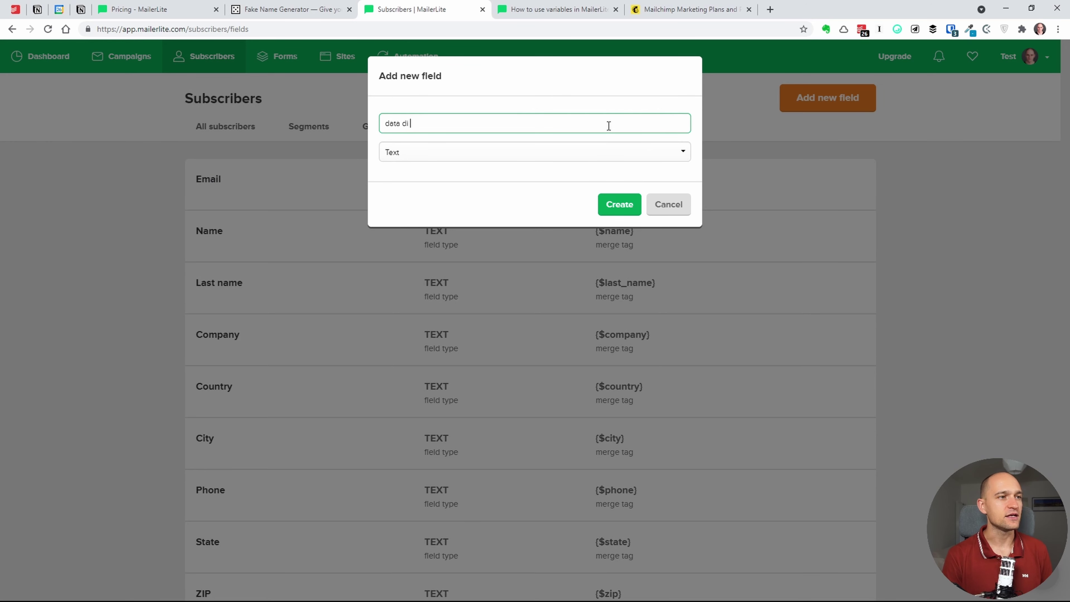
type("nascita")
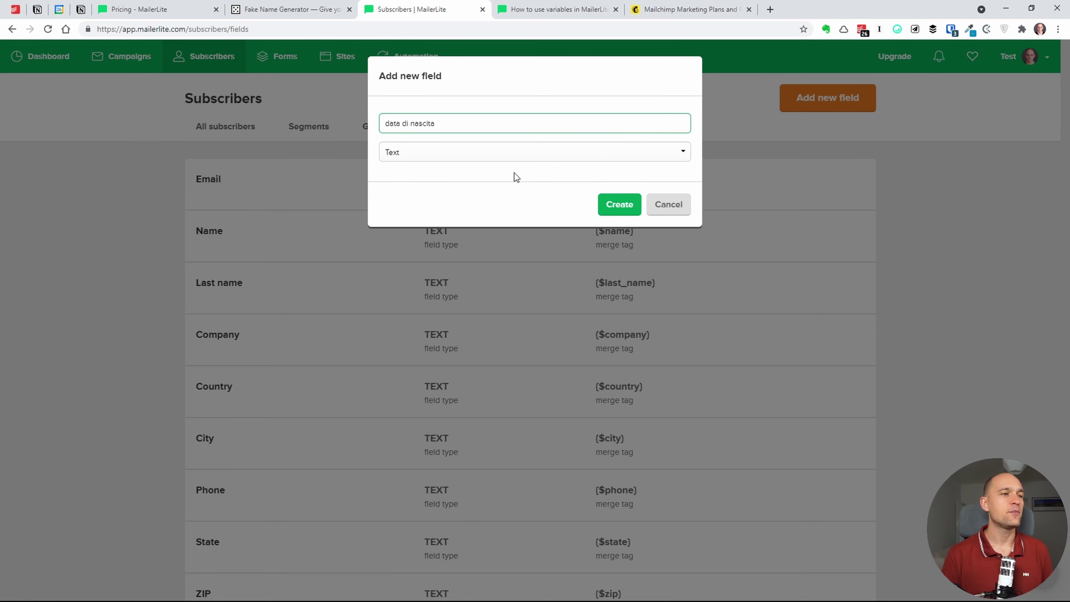
left_click(532, 166)
left_click(531, 163)
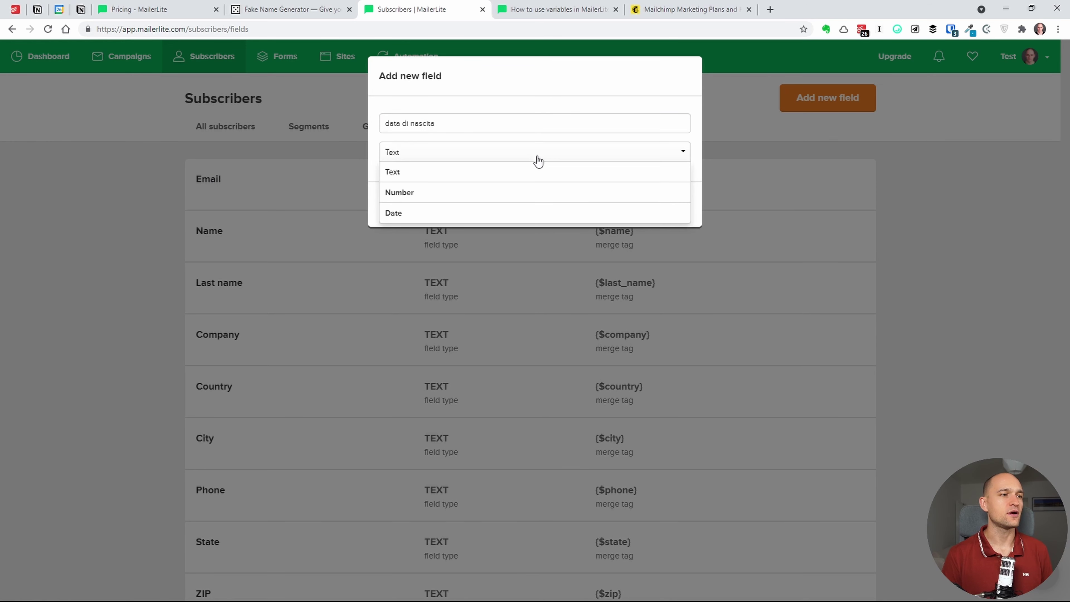
left_click(458, 214)
left_click(618, 205)
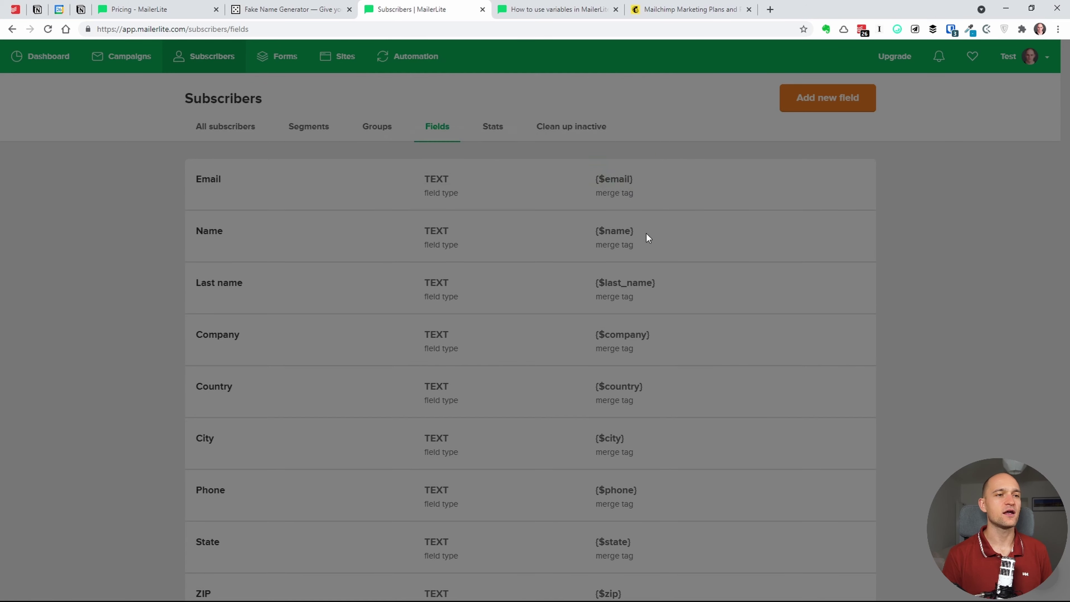
- Review the updated fields list and open the subscriber Stats overview
scroll(885, 274, "down", 2)
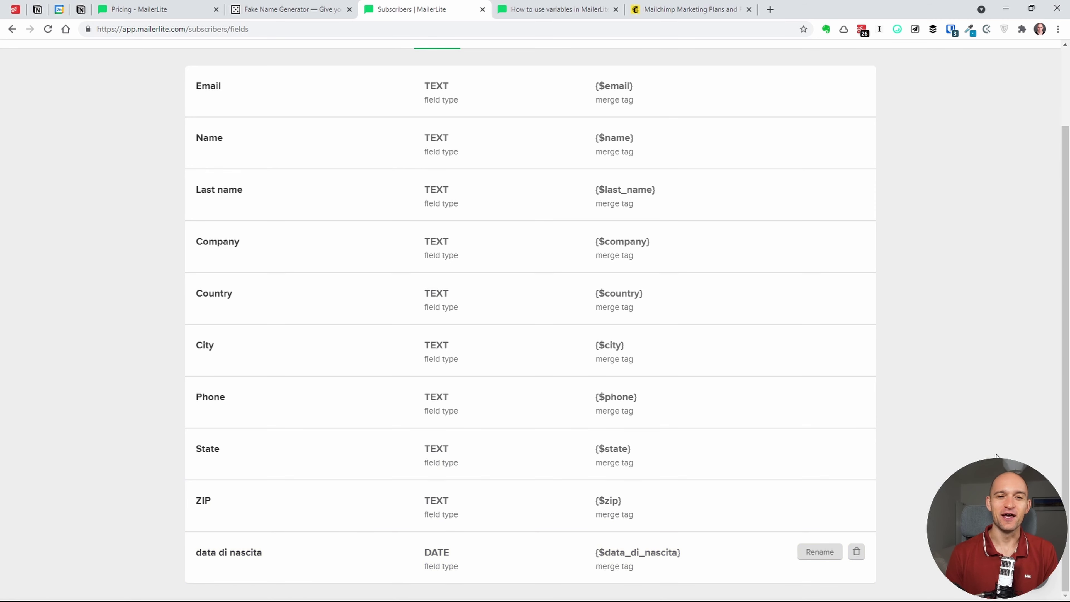
scroll(1069, 443, "up", 3)
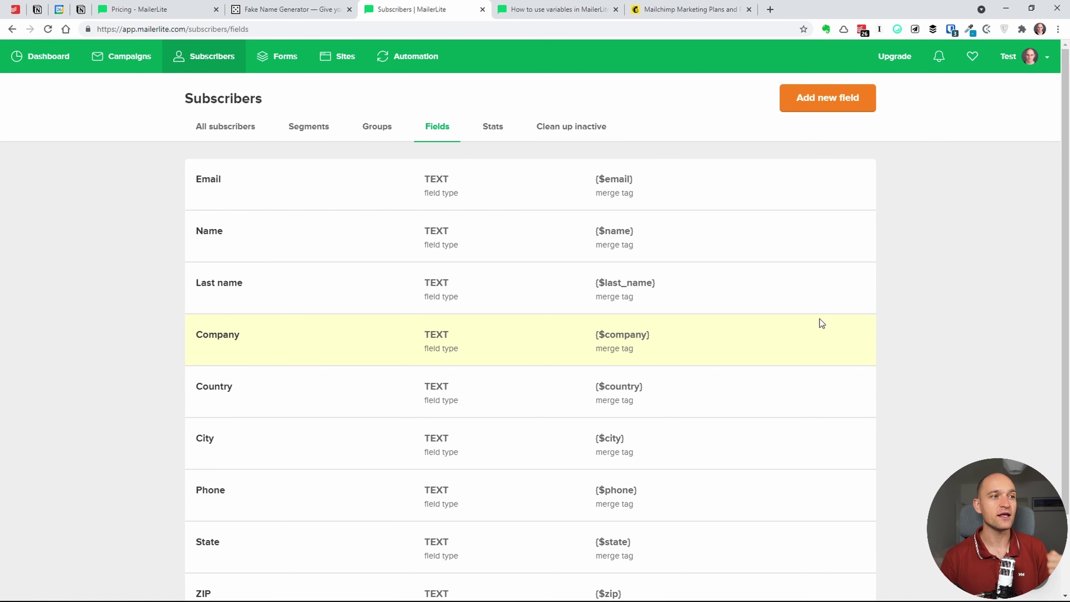
left_click(502, 141)
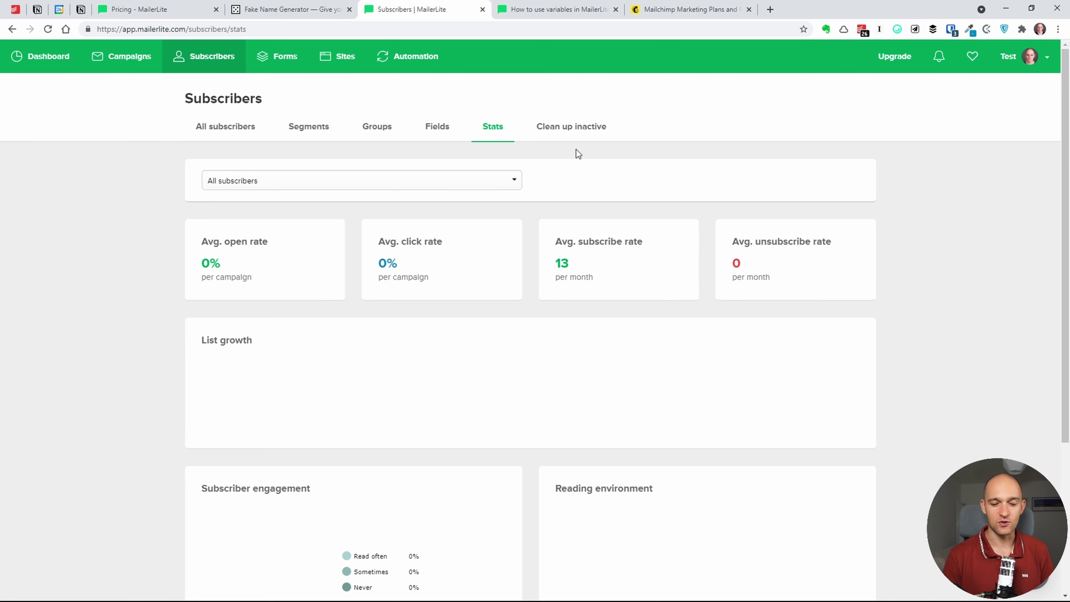
- Open Clean up inactive, showing 0 inactive subscribers for the last 6 months
left_click(577, 126)
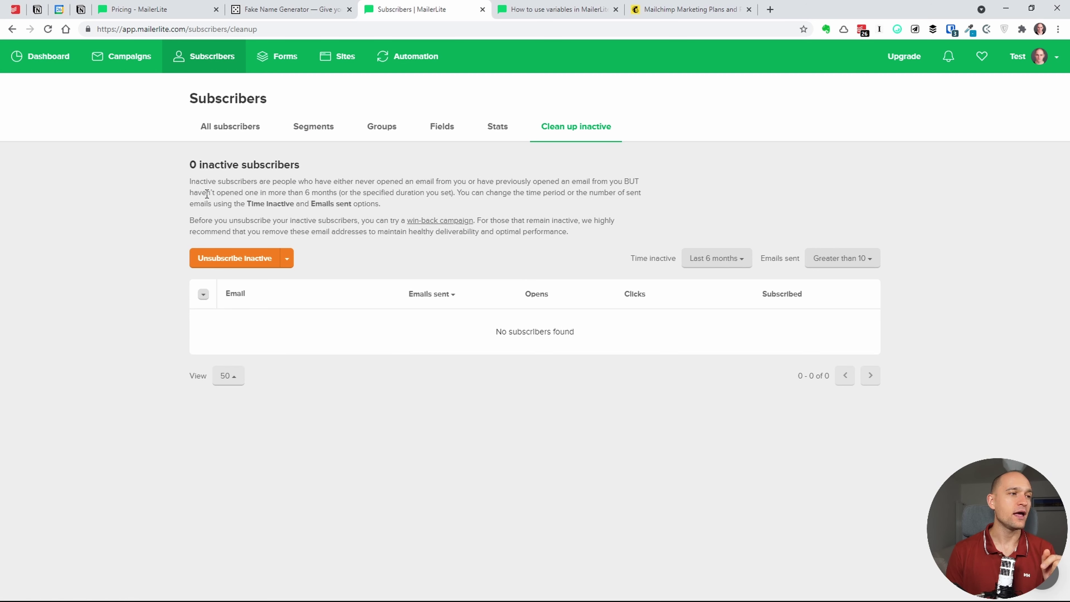
- Review the Time inactive and Emails sent choices without changing them
mouse_move(190, 191)
left_mouse_down()
mouse_move(310, 196)
mouse_move(190, 193)
left_mouse_up()
left_click(316, 198)
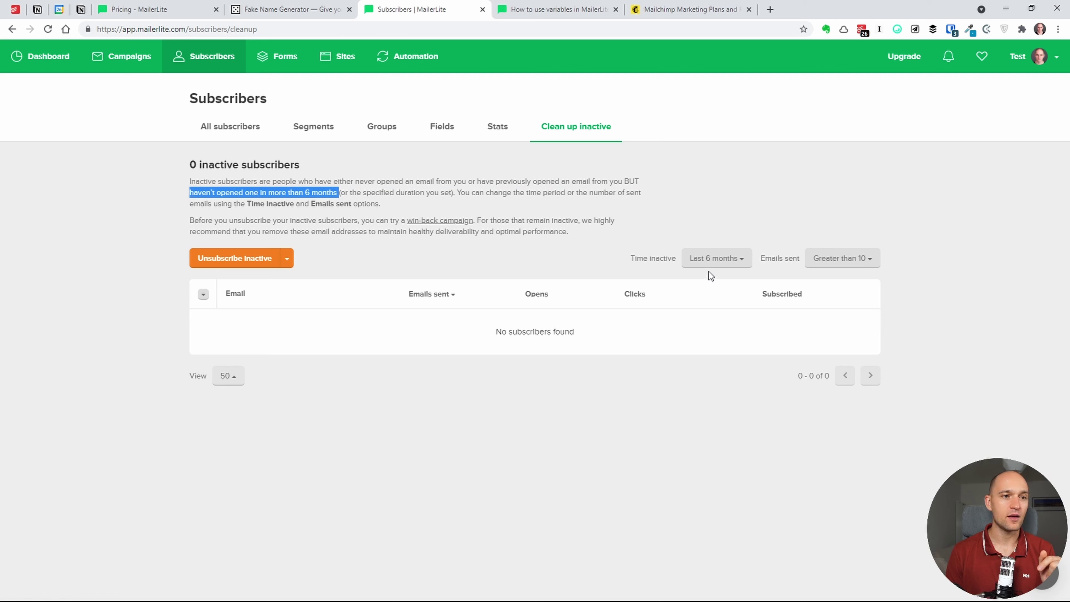
left_click(714, 261)
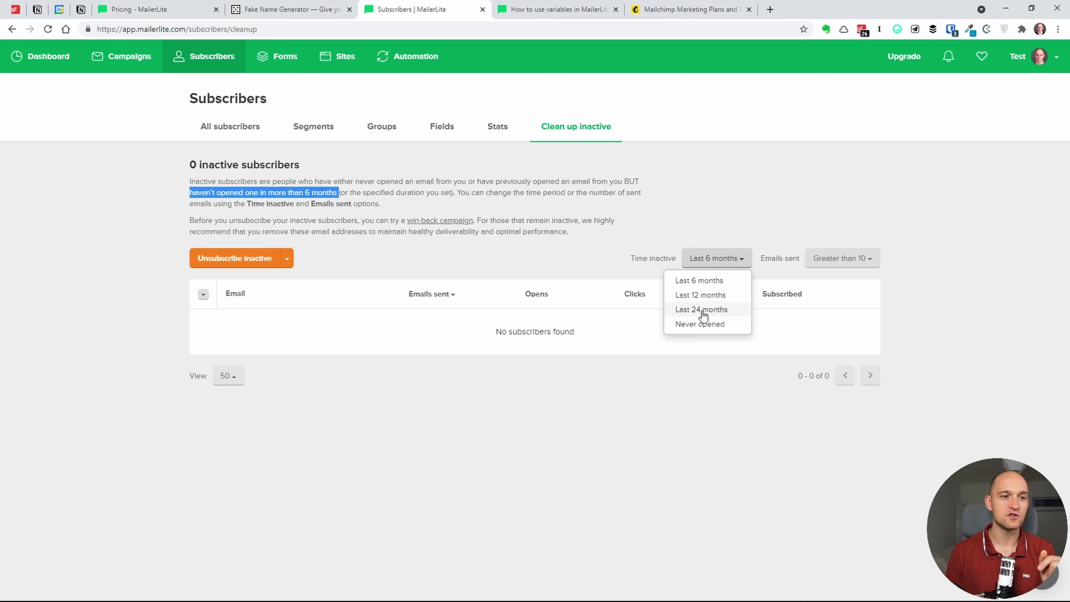
left_click(709, 220)
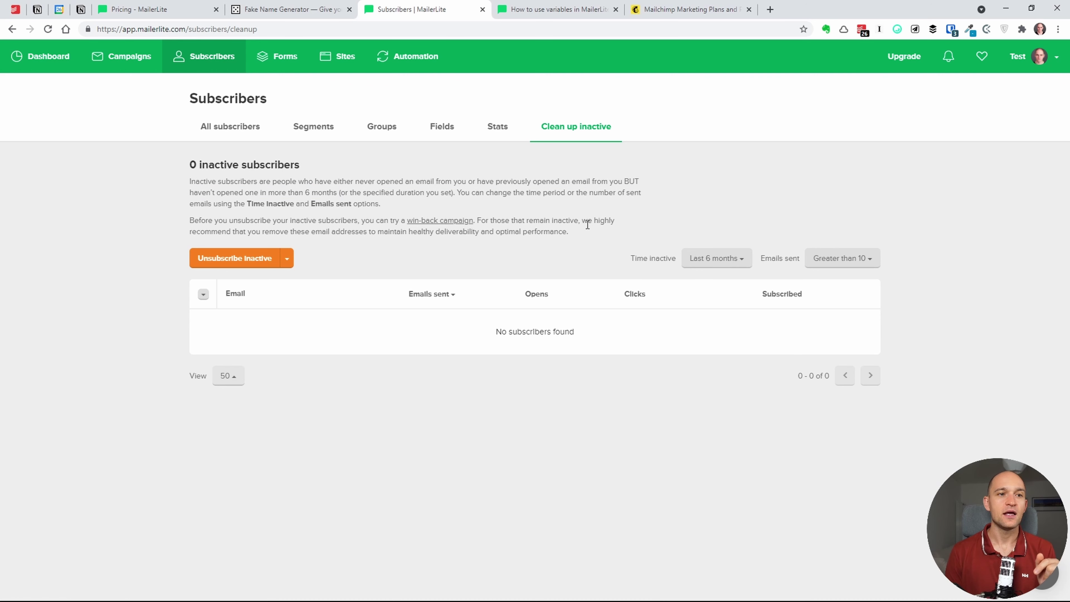
left_click(846, 270)
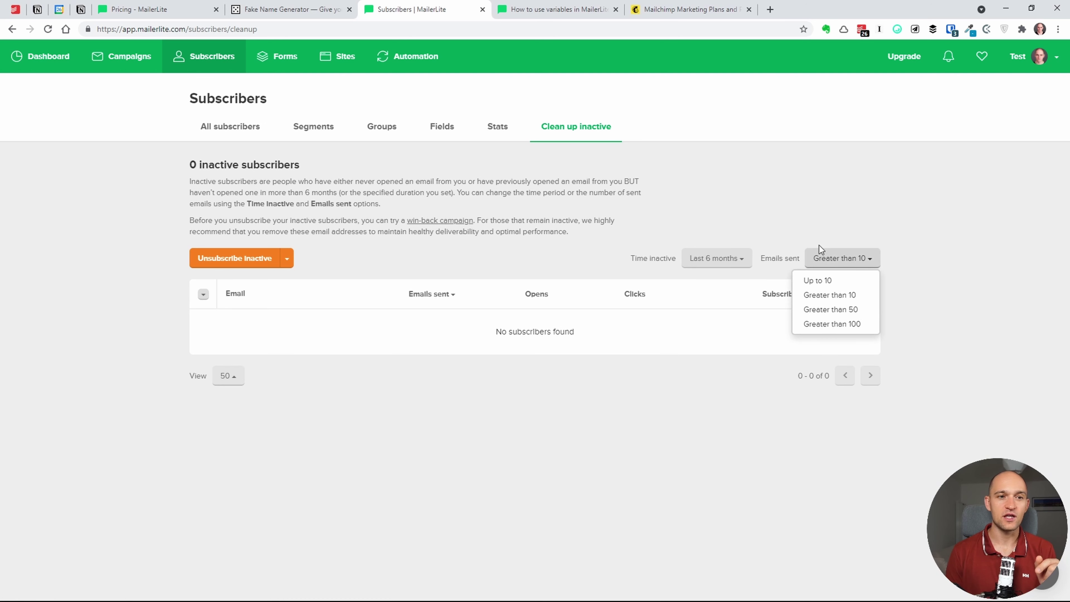
left_click(811, 208)
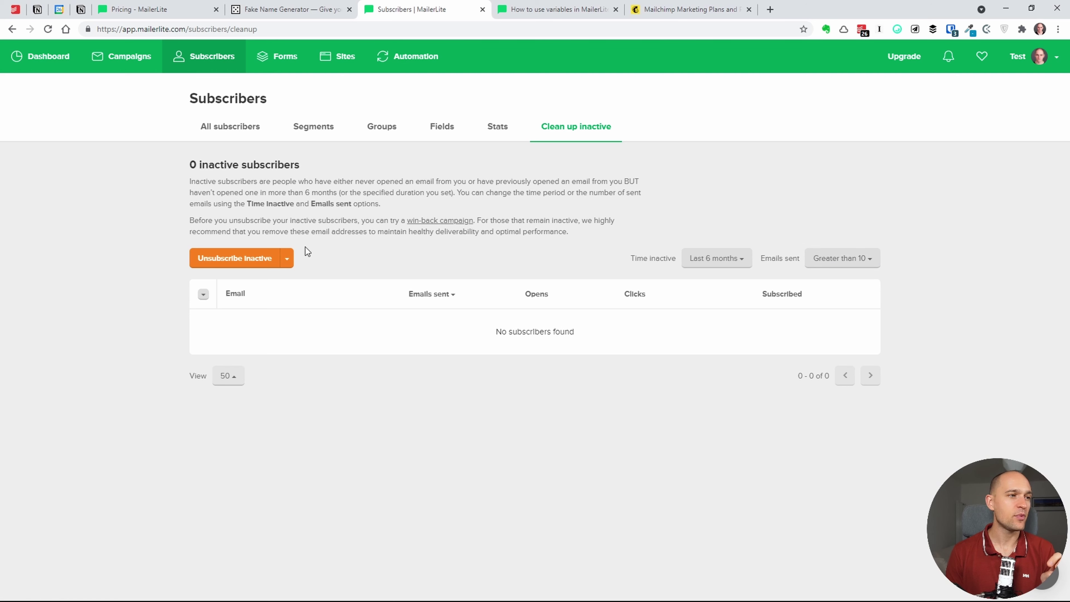
- Check the Unsubscribe Inactive menu, then return to All subscribers listing 13 subscribers
left_click(287, 258)
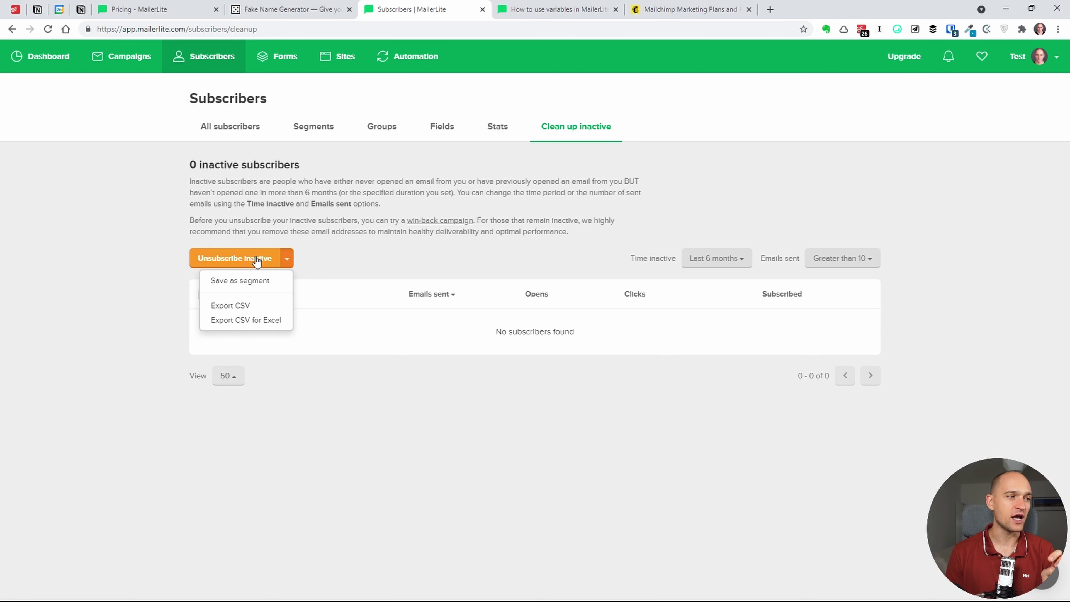
left_click(337, 262)
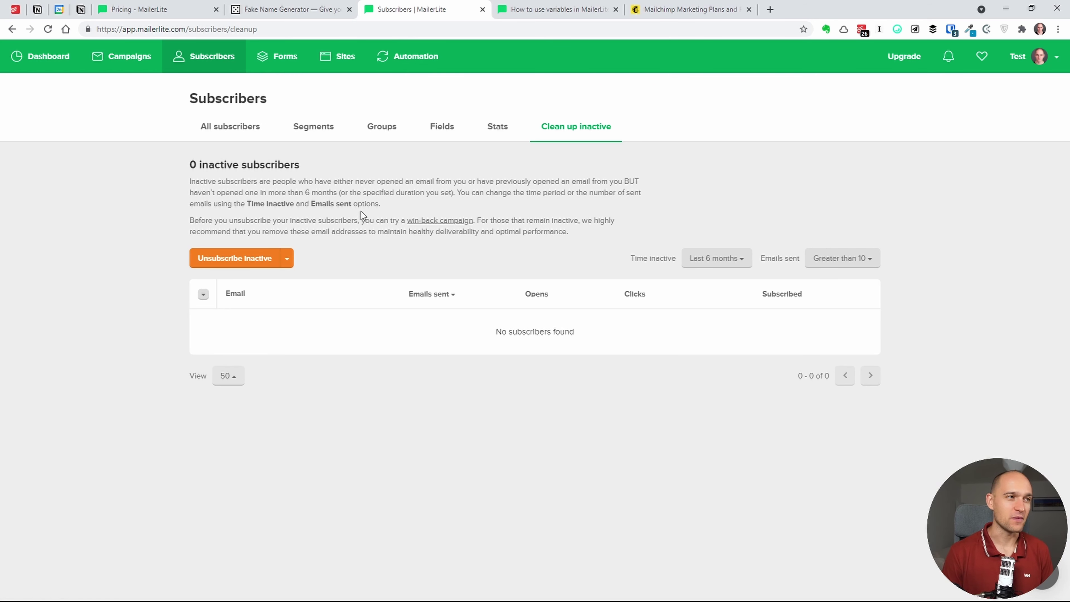
left_click_drag(366, 204, 369, 206)
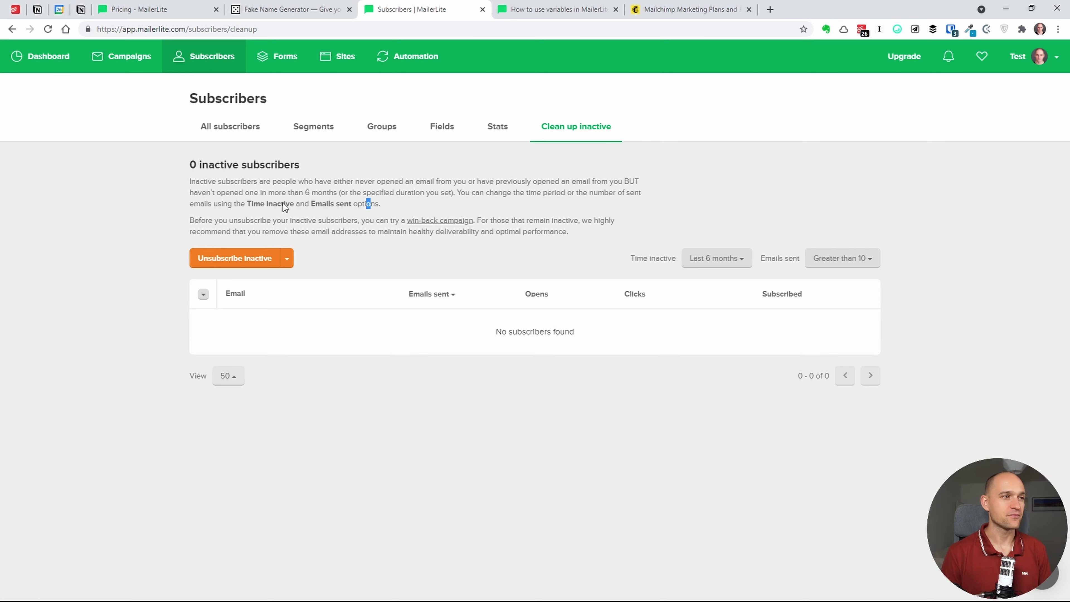
left_click(226, 134)
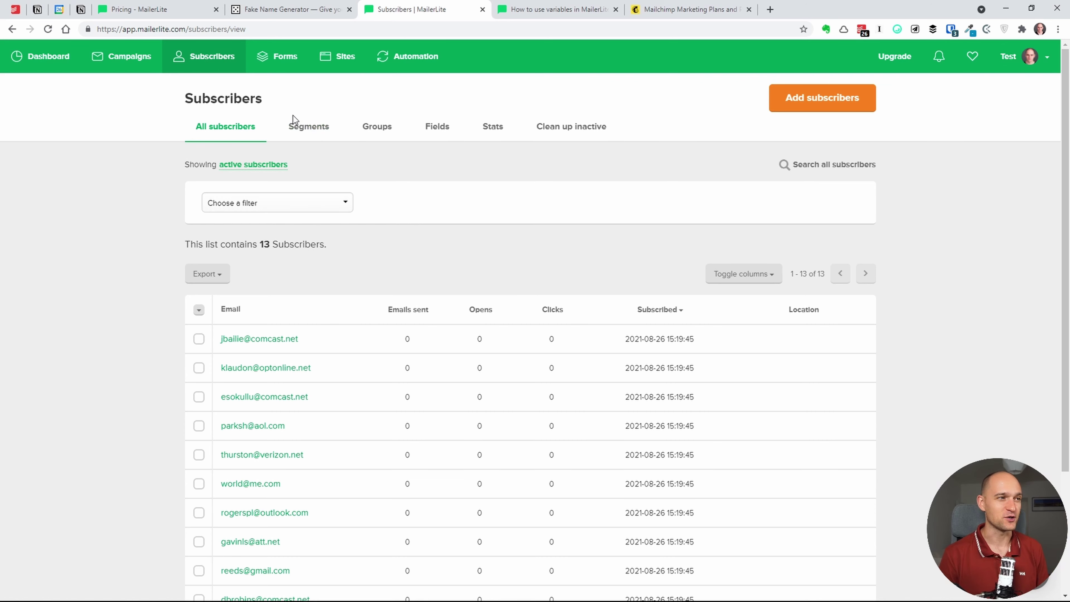
- Browse the Forms area's Pop-ups, Embedded forms and Promotions tabs, then start a new embedded form
left_click(289, 57)
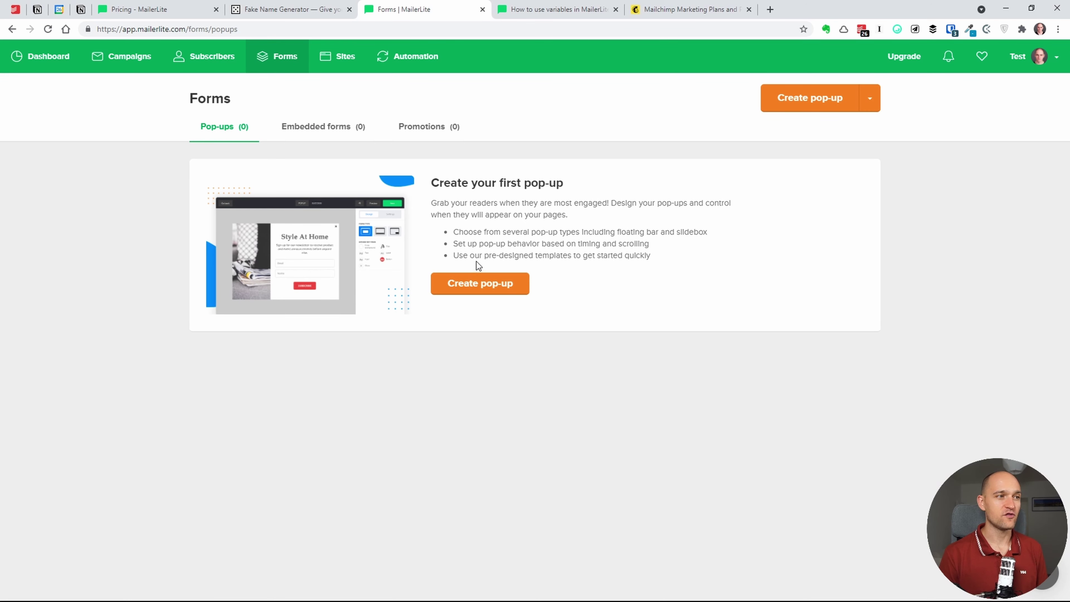
left_click(338, 133)
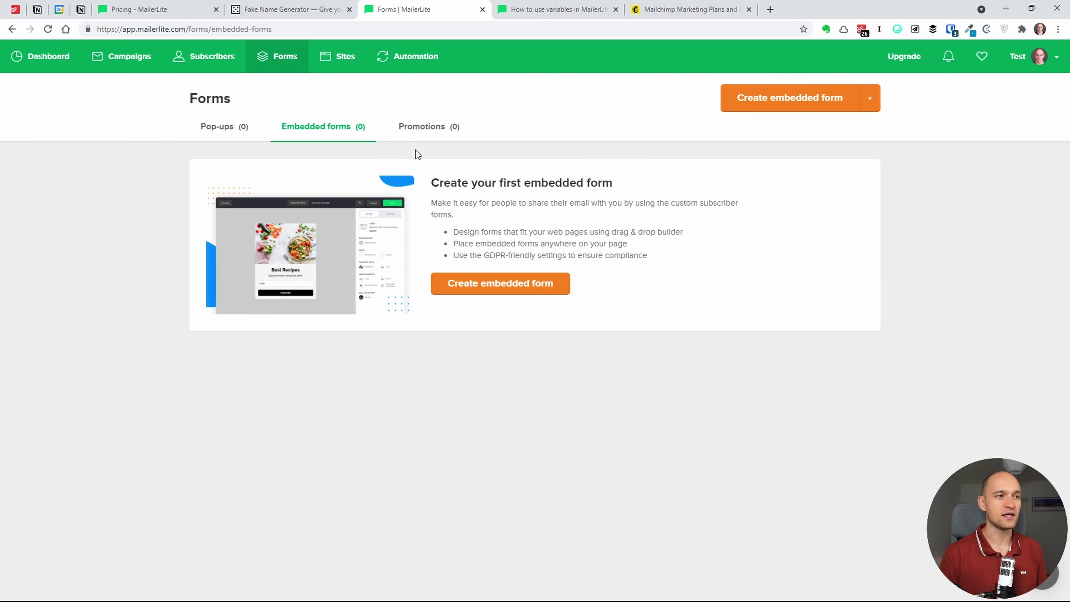
left_click(421, 131)
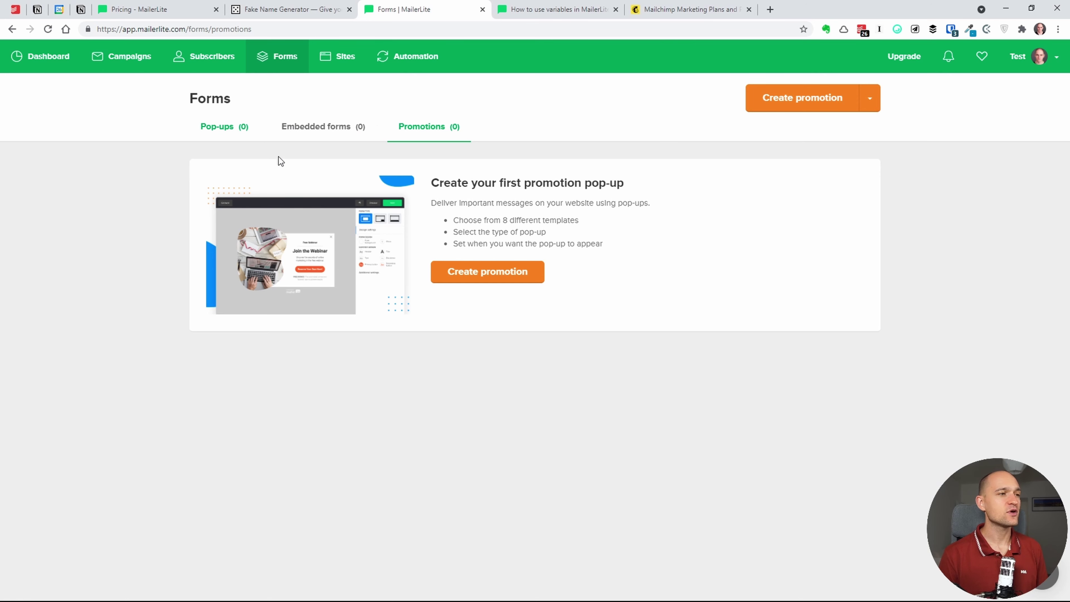
left_click(307, 135)
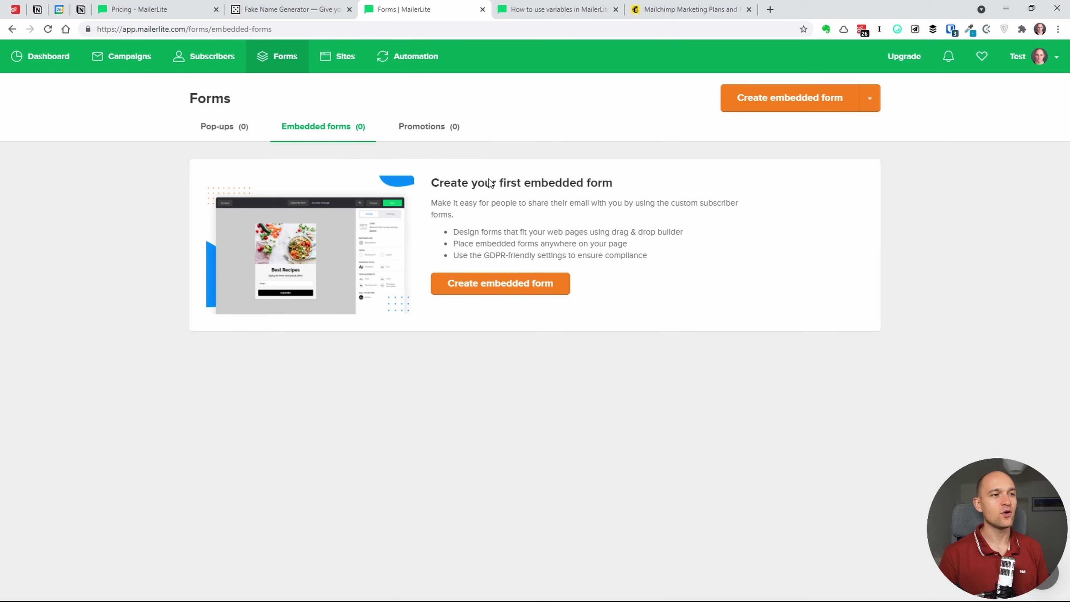
left_click(517, 288)
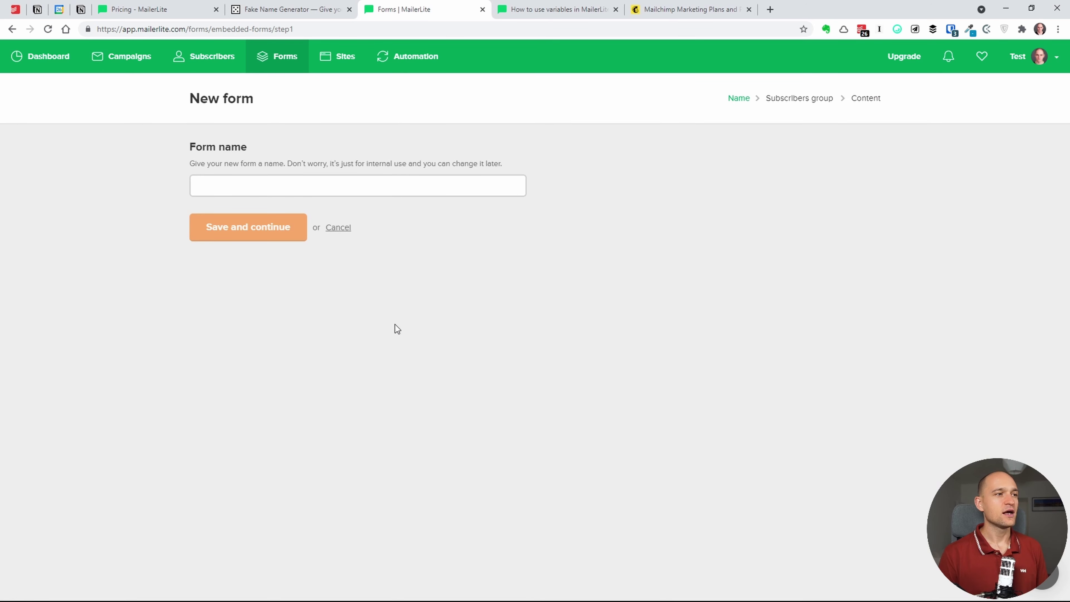
- Name the new embedded form 'test' and continue
left_click(271, 187)
type("test")
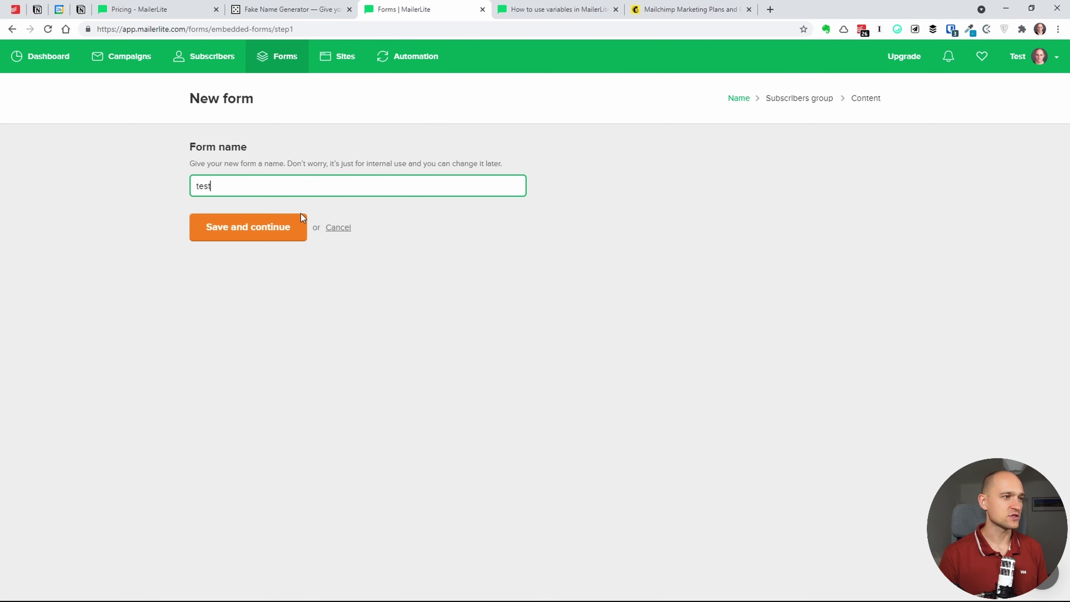
left_click(314, 277)
left_click(294, 237)
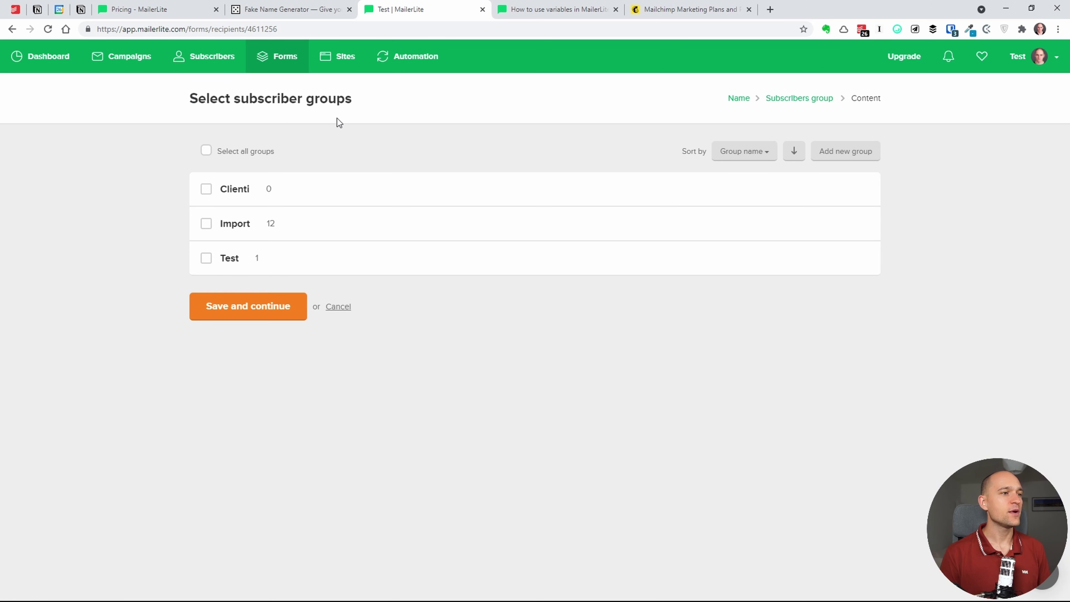
- Send signups to the Test subscriber group and continue to the form content
triple_click(363, 114)
left_click(370, 103)
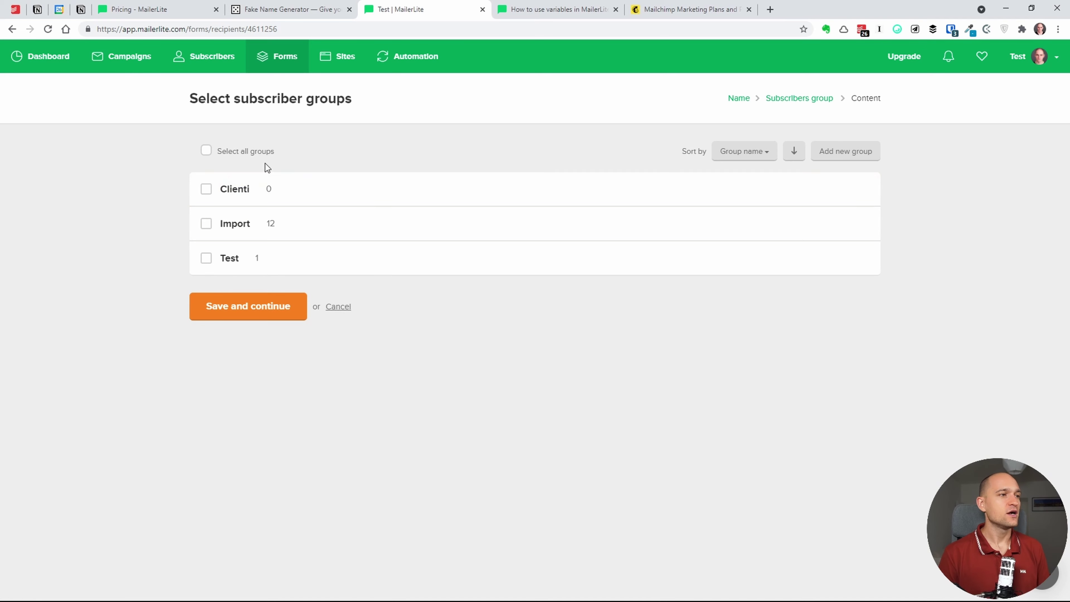
left_click(207, 262)
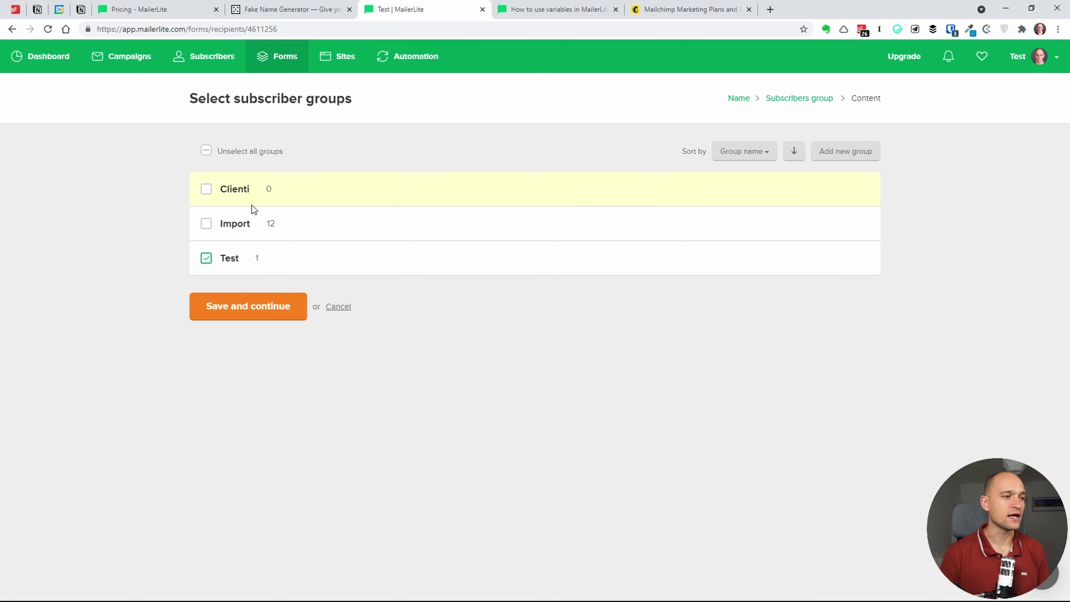
left_click(268, 307)
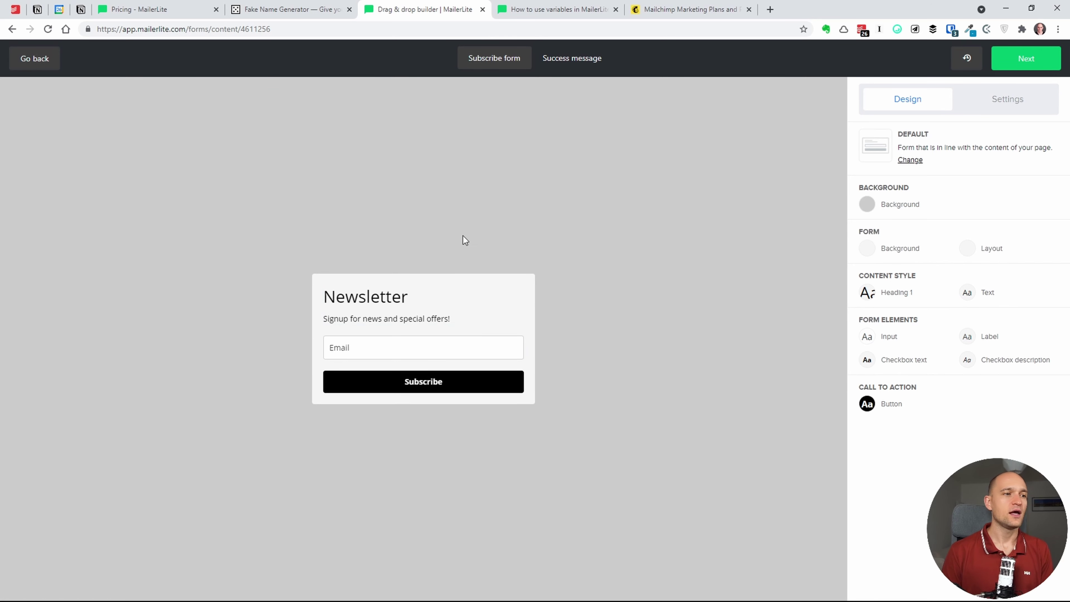
- Inspect the Newsletter heading, Email field and Subscribe button blocks, then return to the Design panel
left_click(417, 303)
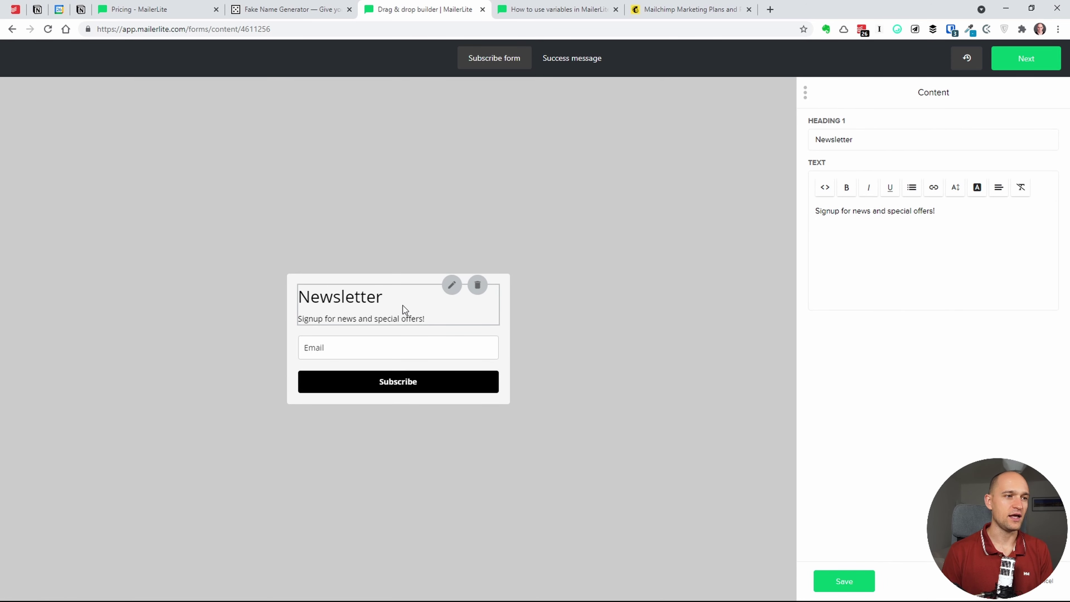
left_click(401, 348)
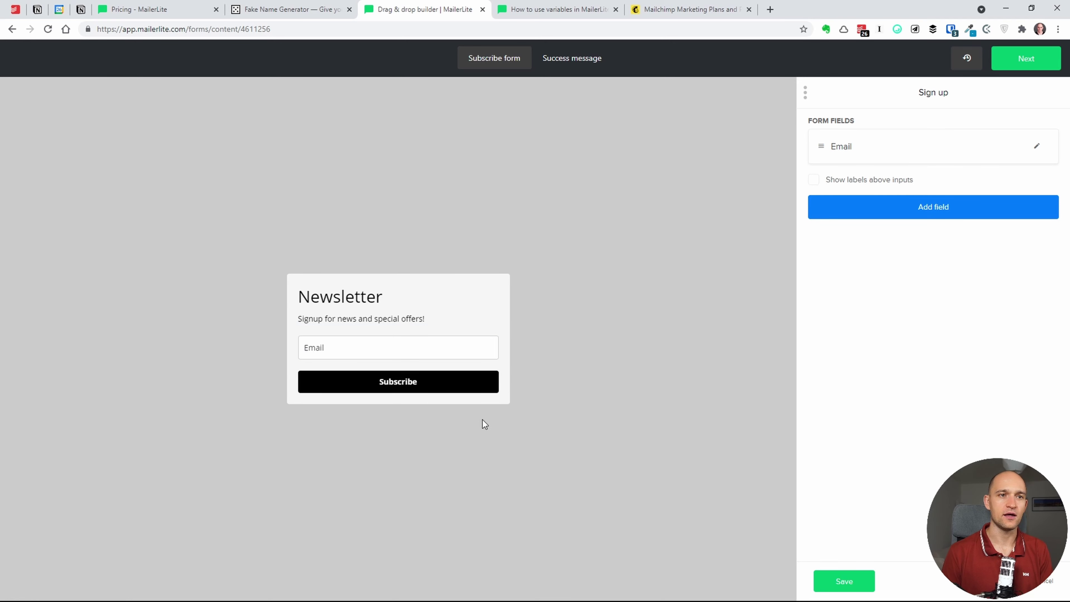
left_click(412, 387)
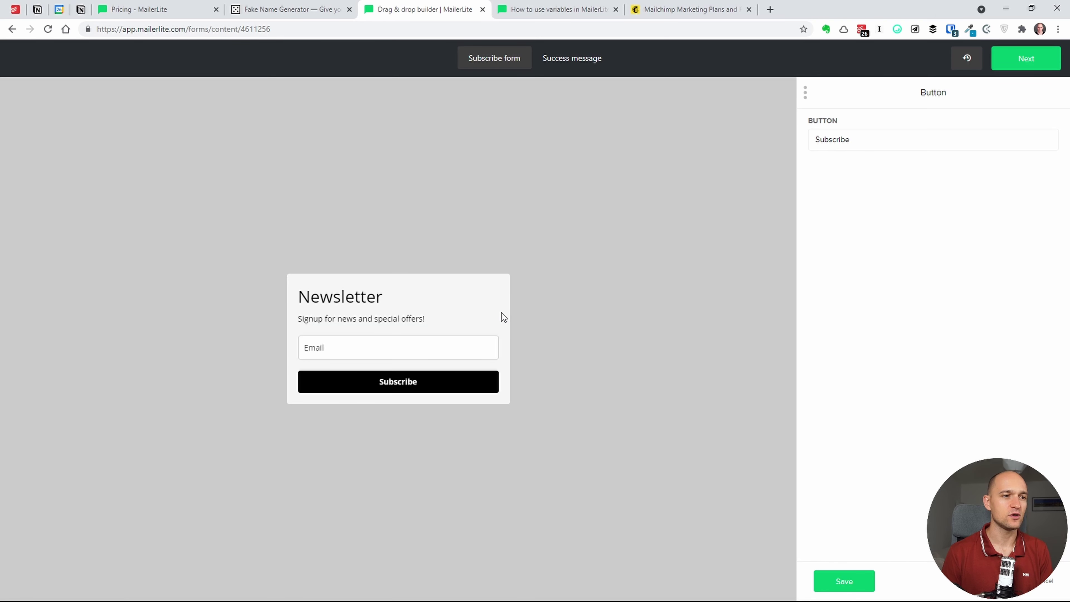
left_click(1047, 582)
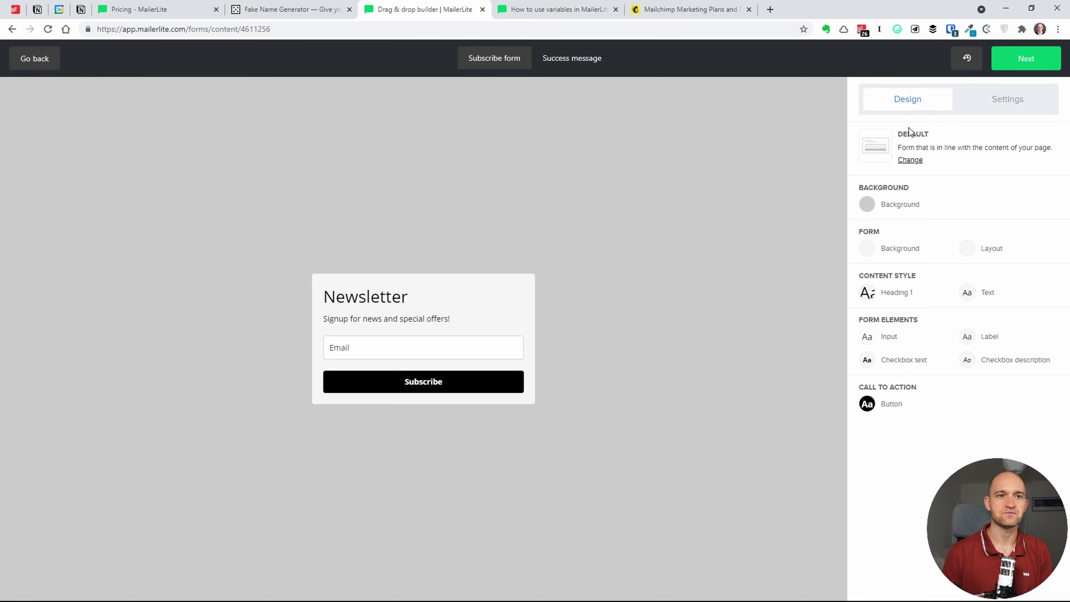
- Compare the Default, Horizontal and Card layouts and keep the Card layout with image header
left_click(910, 161)
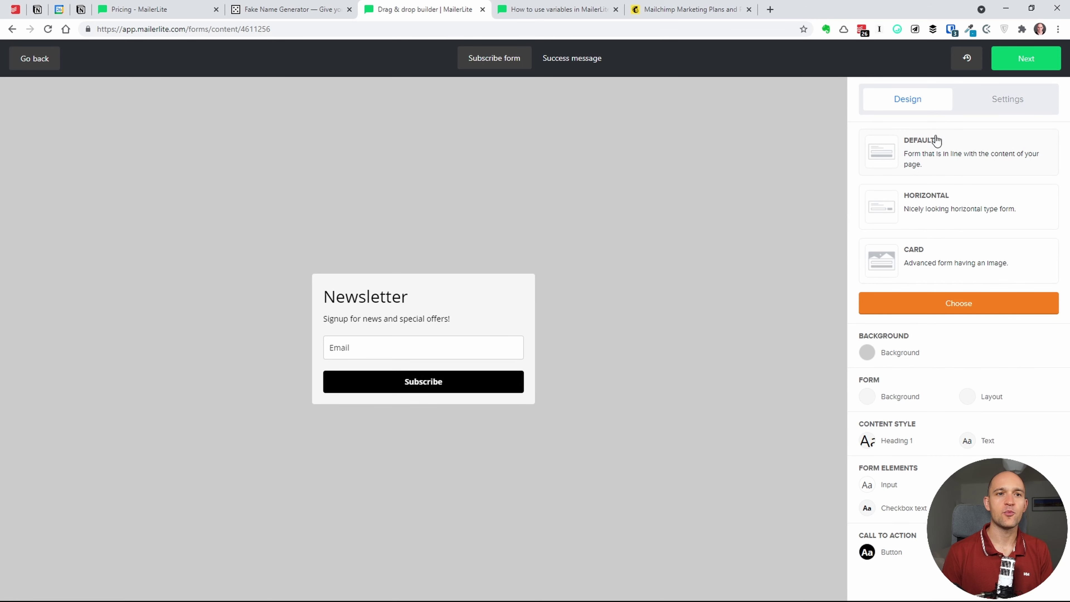
left_click(906, 211)
left_click(923, 262)
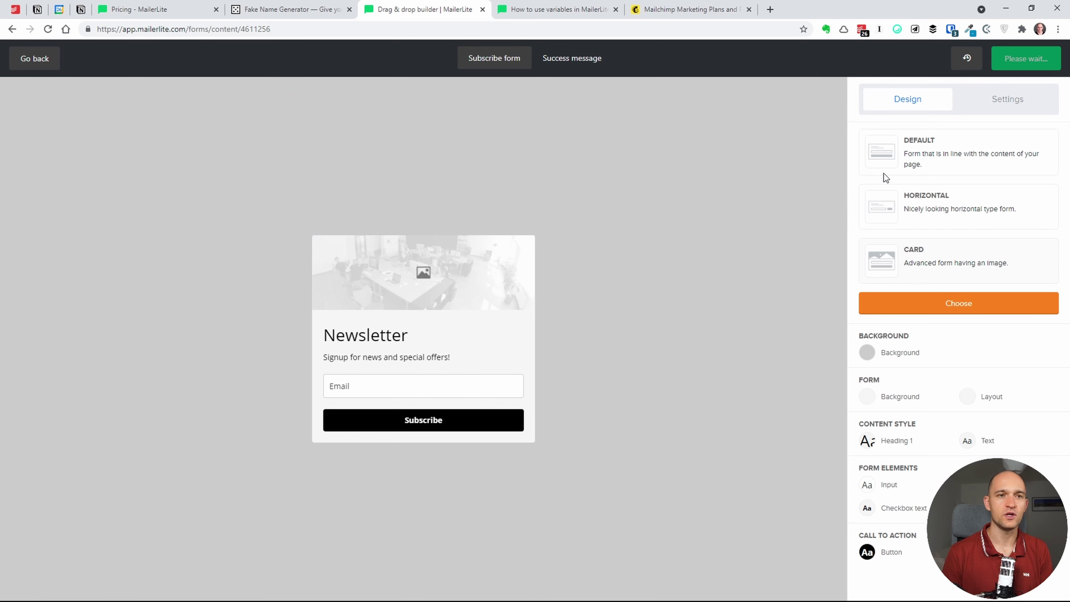
left_click(914, 166)
left_click(890, 209)
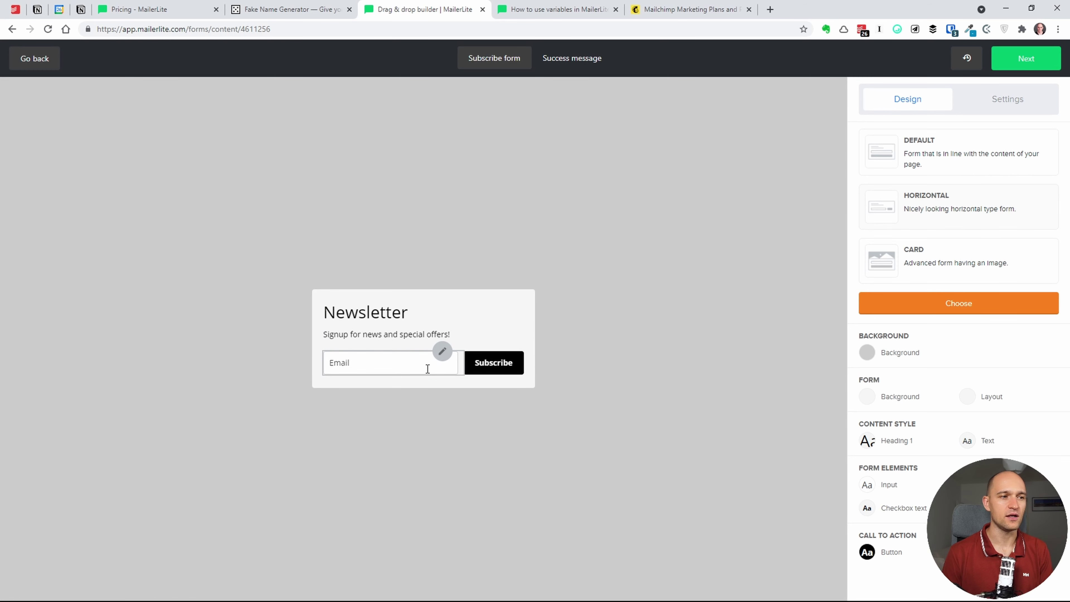
left_click(892, 266)
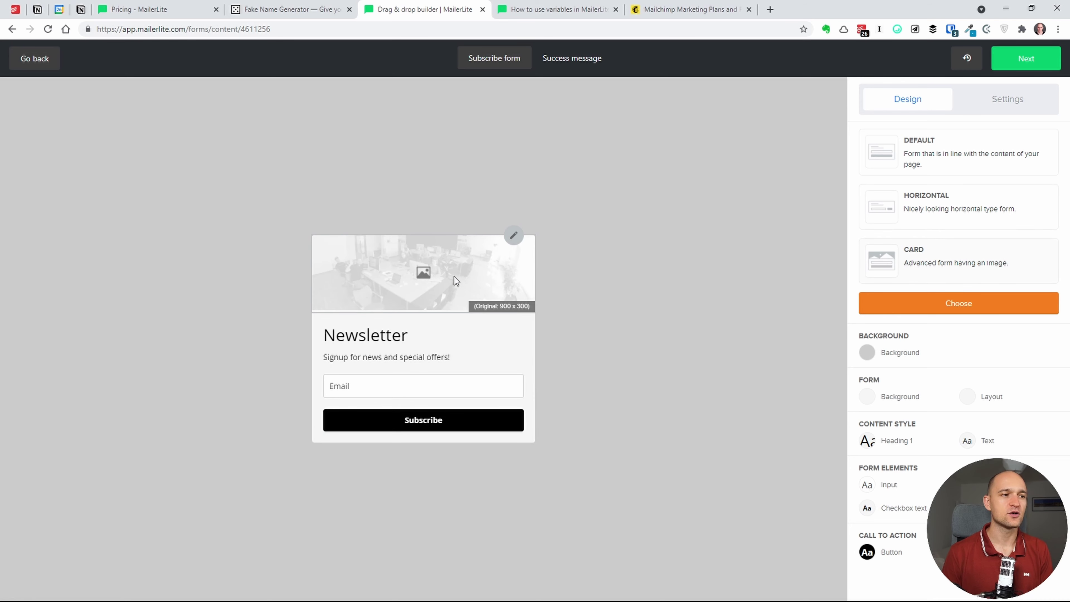
- Review the page and form background, Heading 1, Text and input field styles without changes
left_click(868, 357)
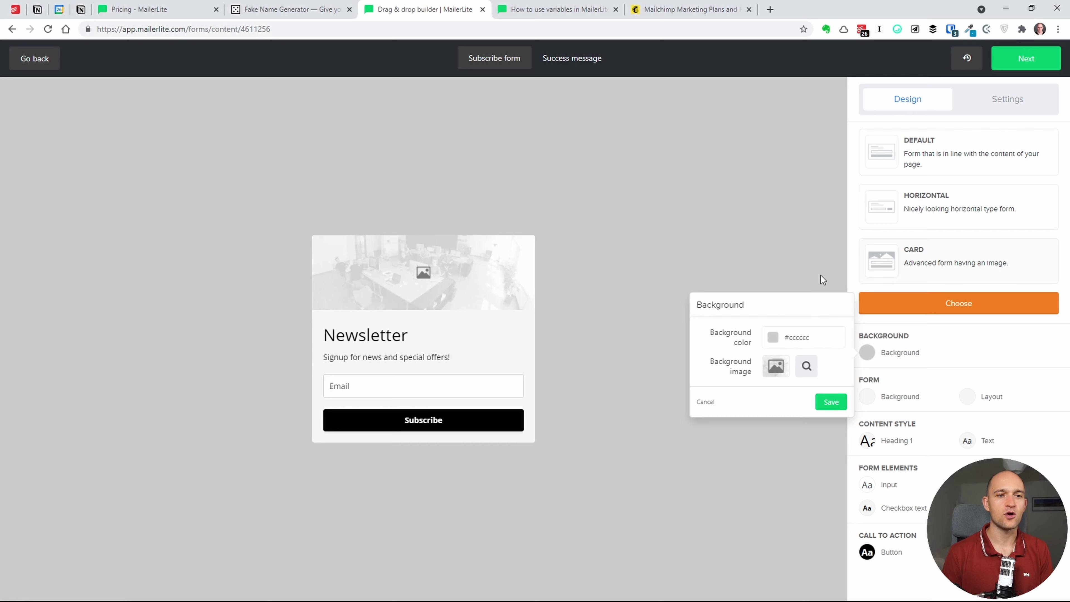
left_click(809, 253)
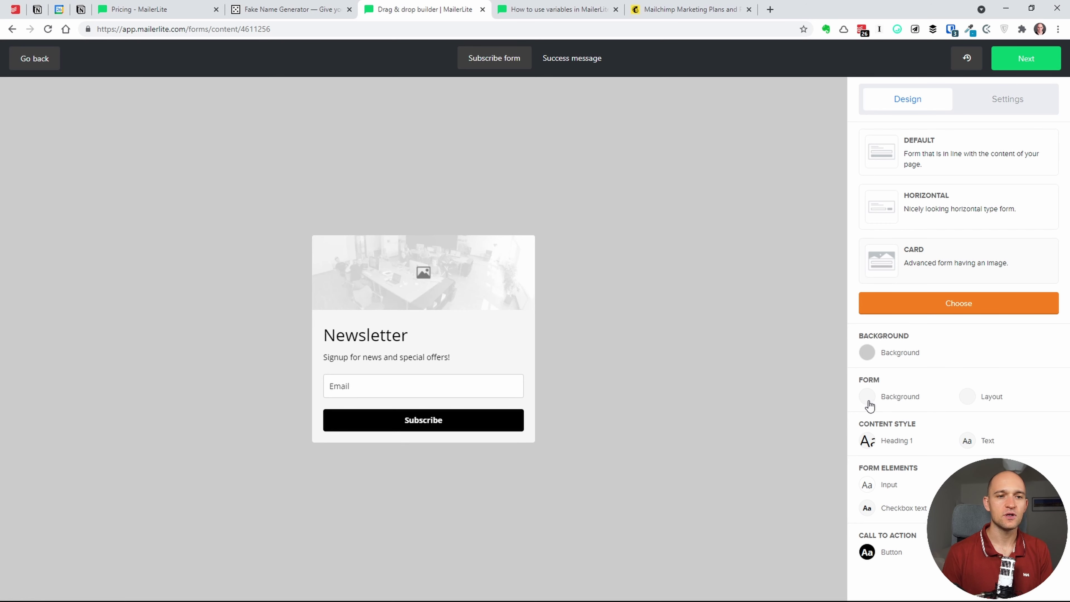
left_click(866, 398)
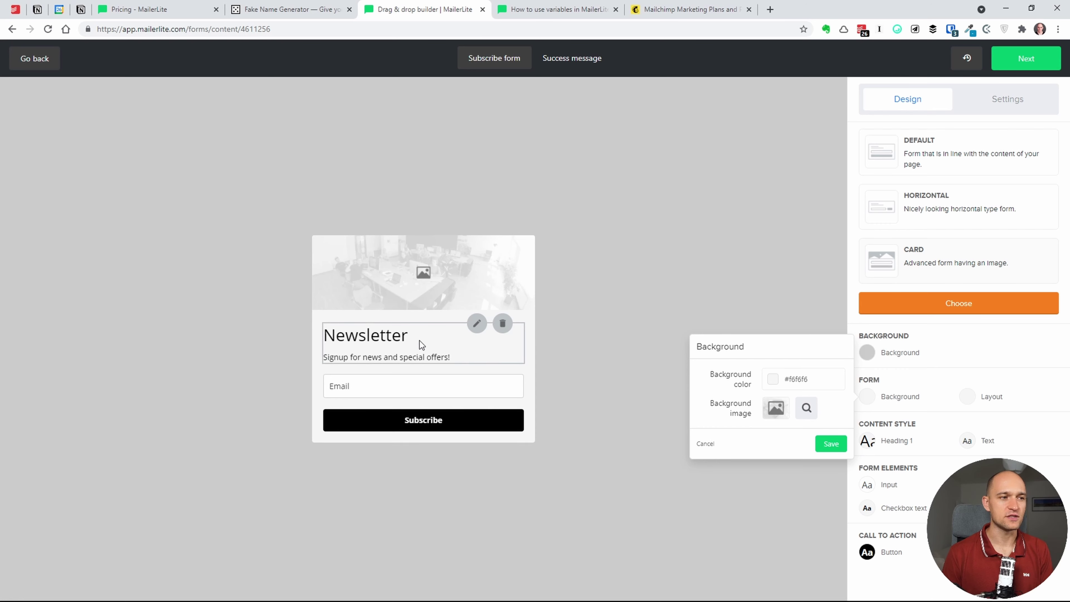
left_click(672, 254)
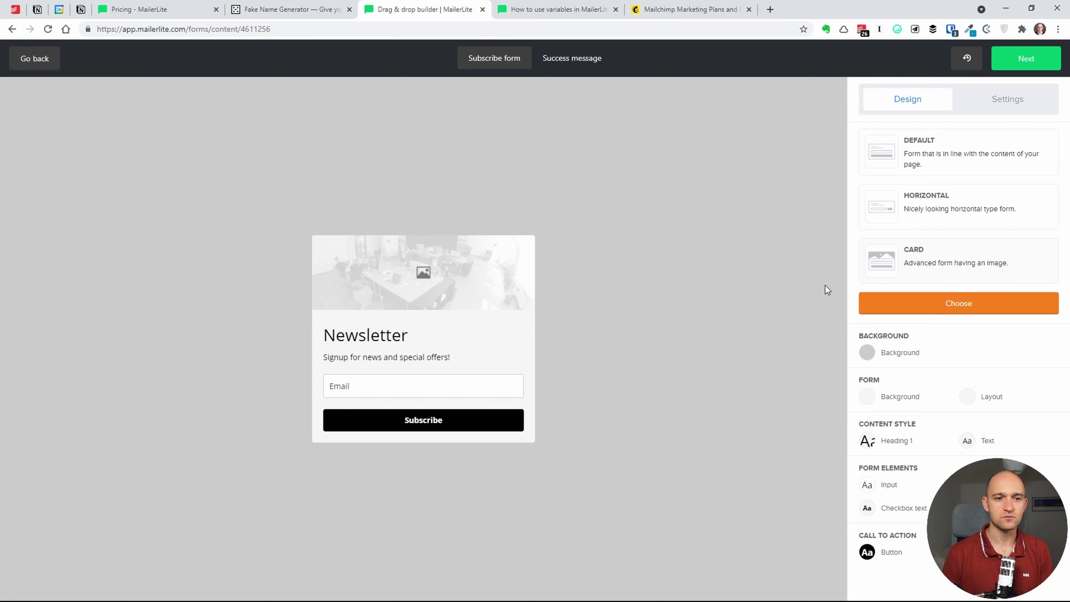
left_click(867, 441)
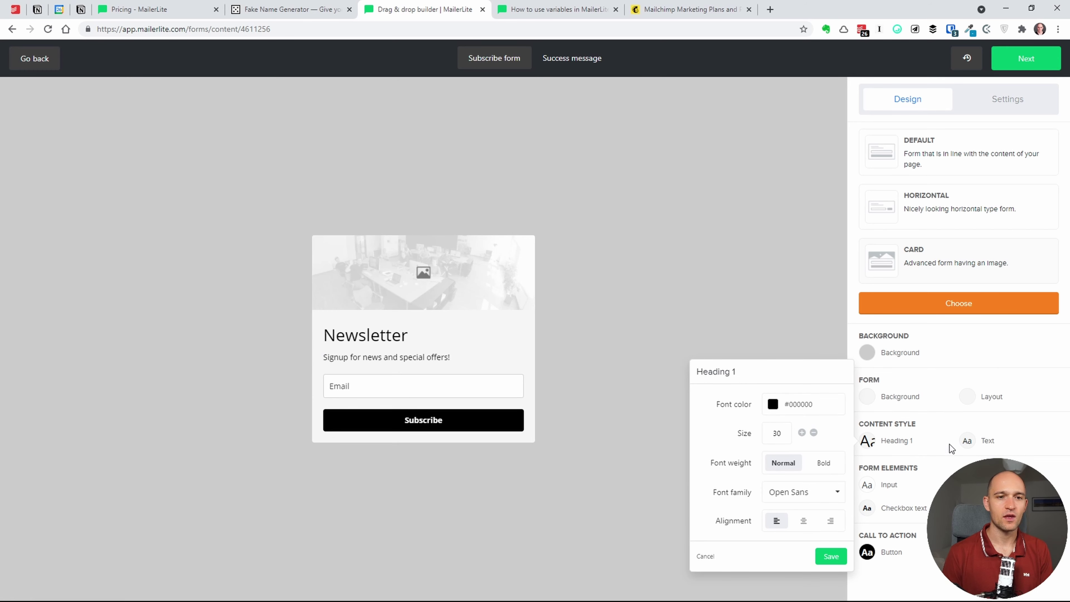
left_click(965, 443)
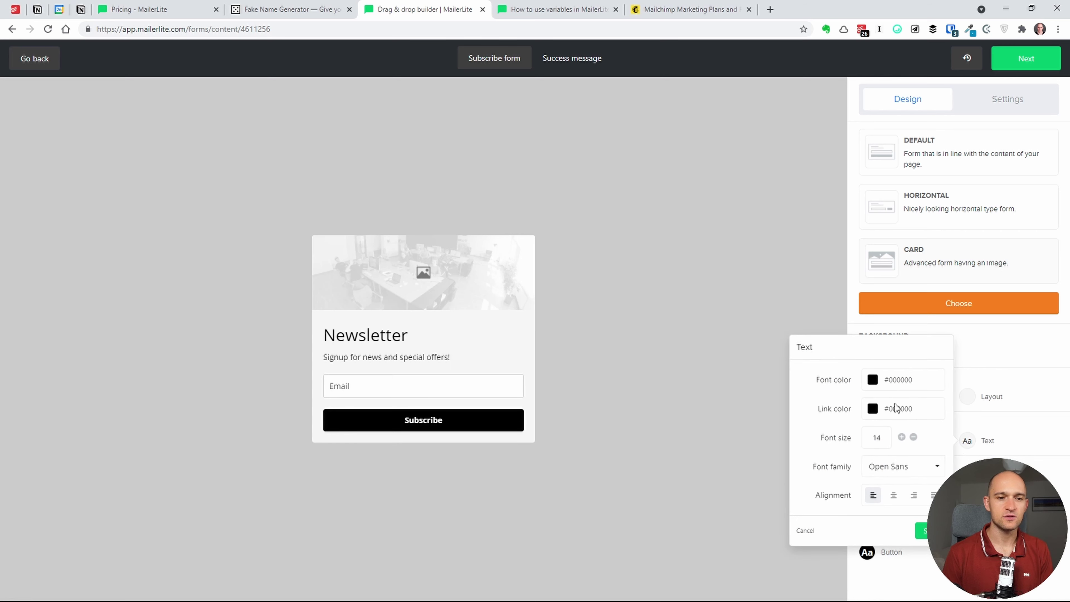
left_click(1028, 436)
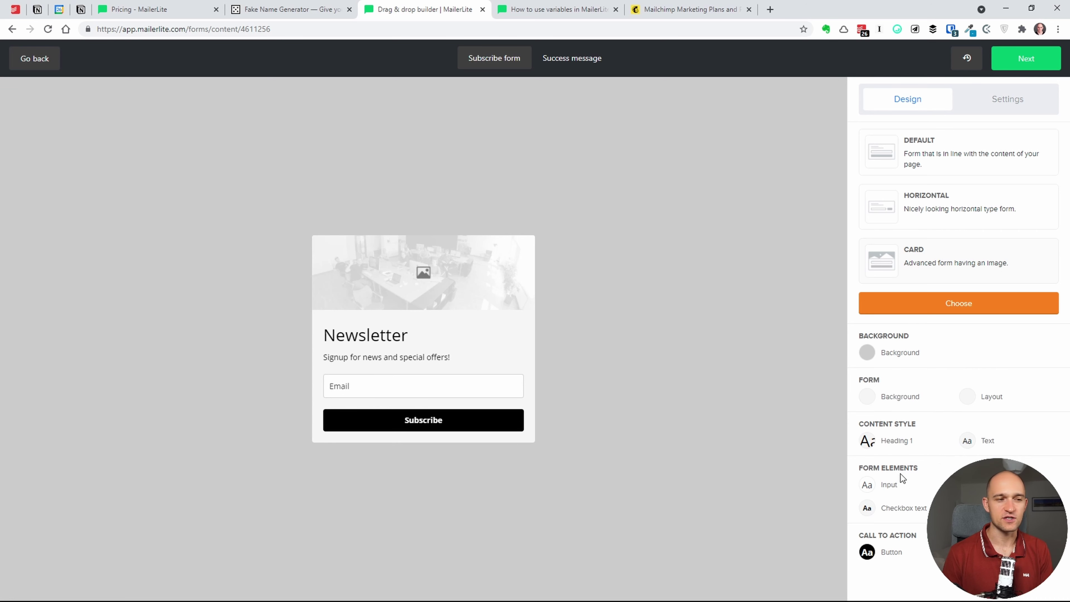
left_click(869, 488)
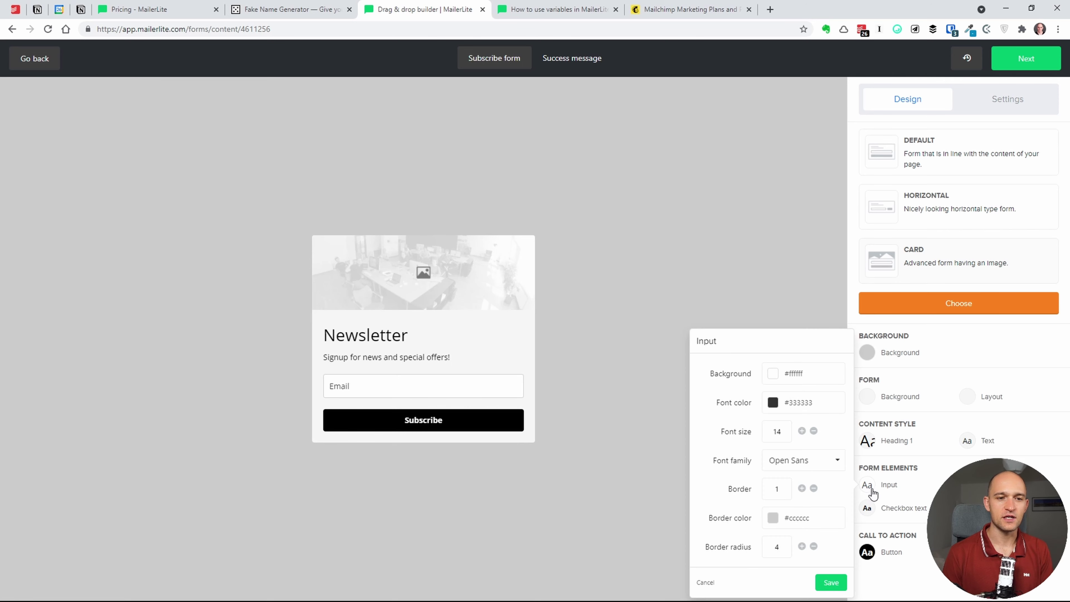
left_click(460, 386)
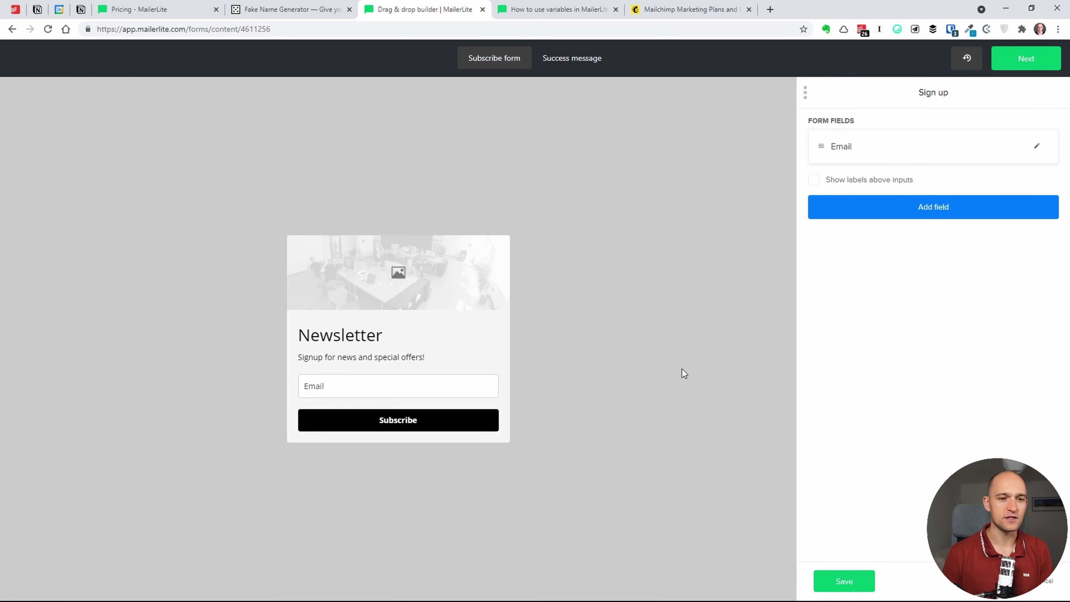
key("Escape")
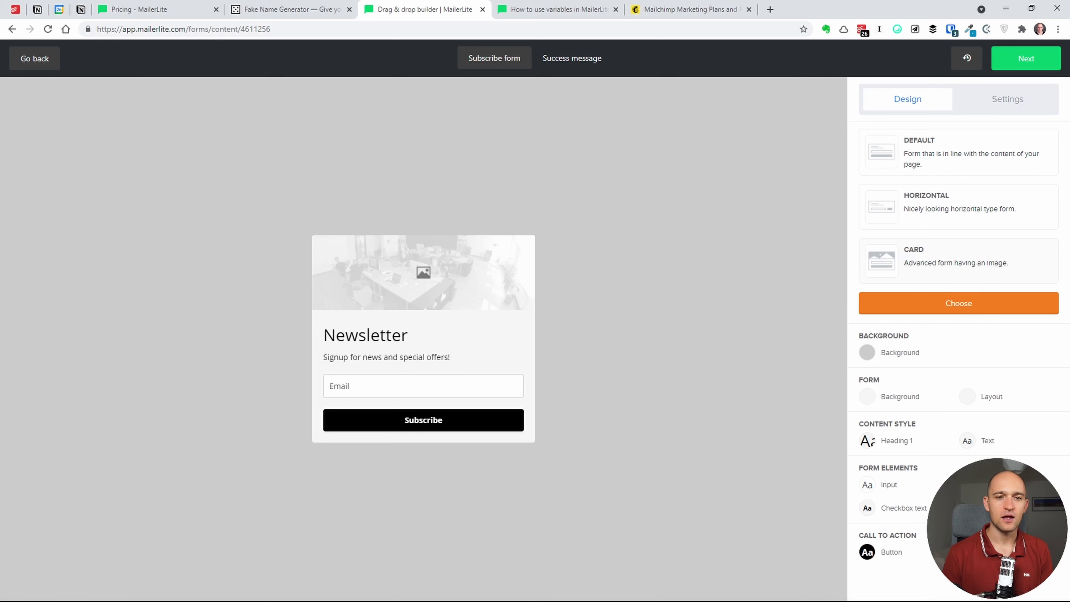
- Set the label font colour to red (#dc3545) and save
left_click(867, 507)
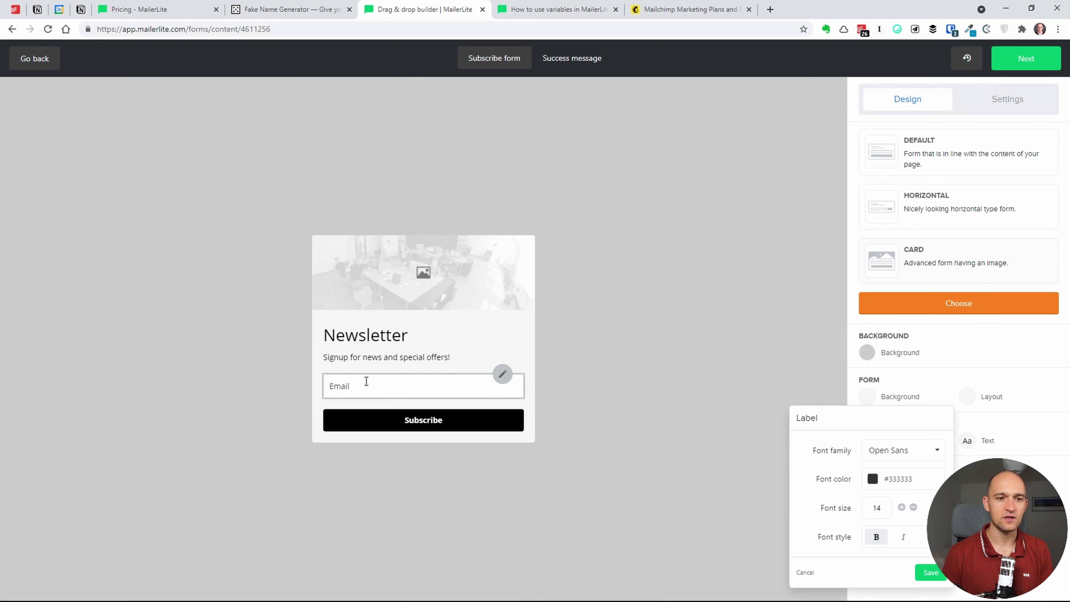
left_click(871, 481)
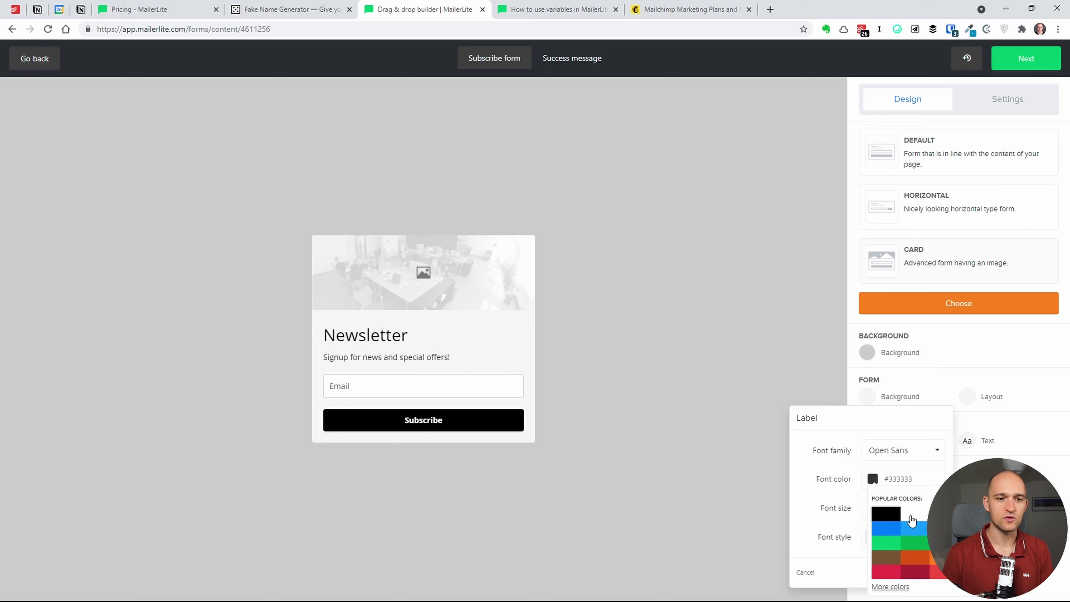
left_click(885, 572)
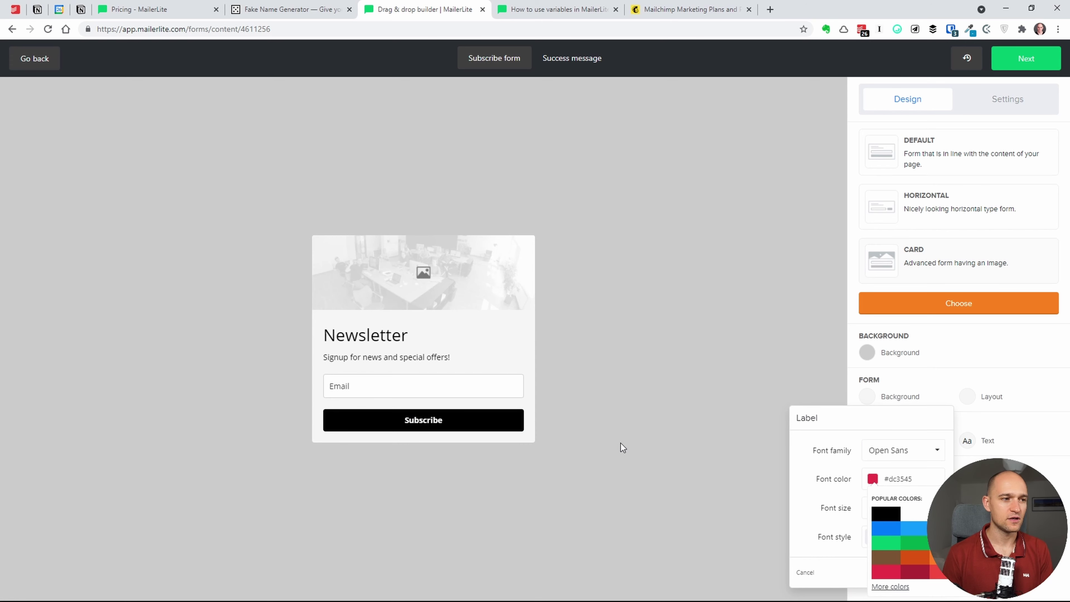
left_click(844, 538)
left_click(926, 573)
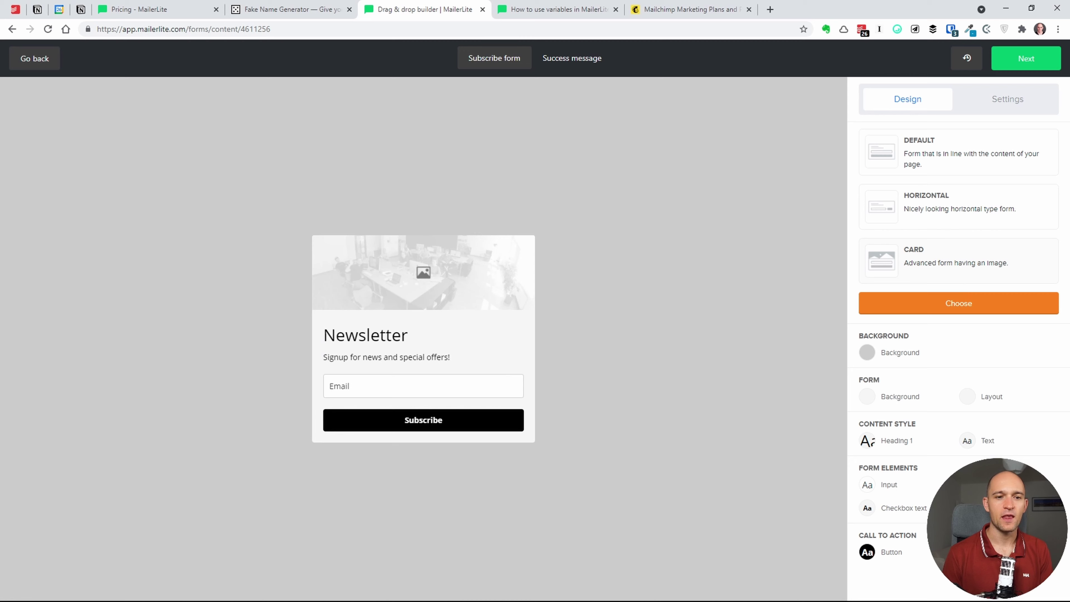
- Give the Subscribe button a yellow hover colour and a bright green #74ff0a background, then save
left_click(867, 553)
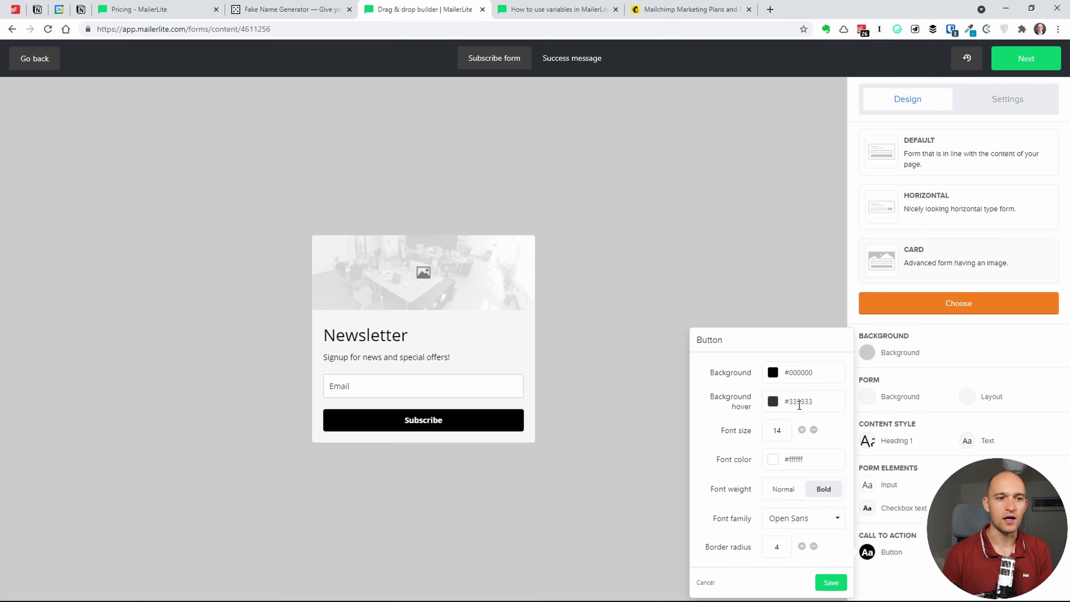
left_click(799, 403)
left_click(830, 483)
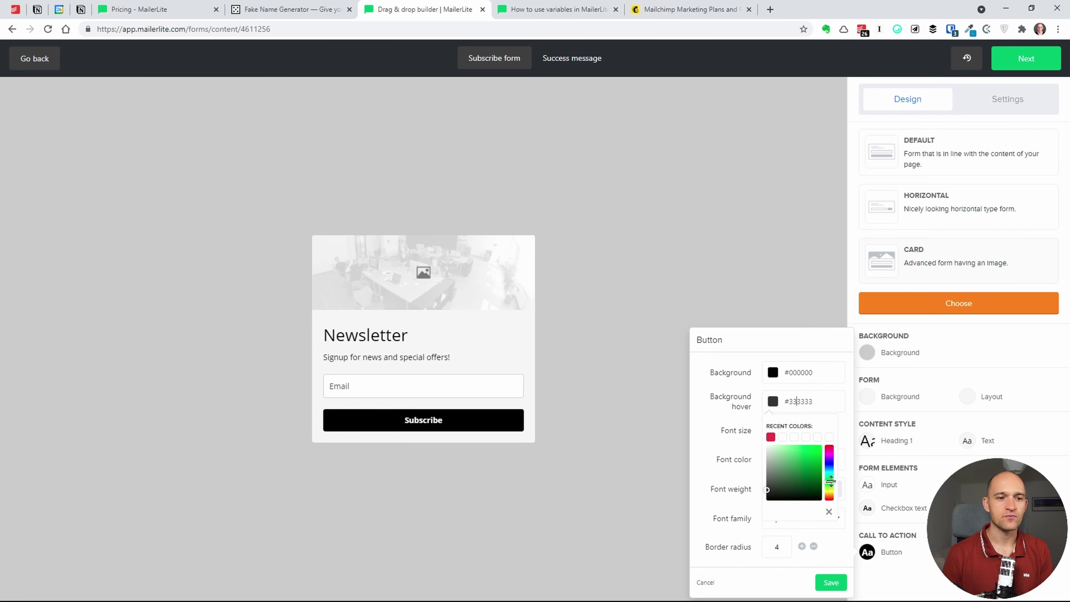
left_click(805, 398)
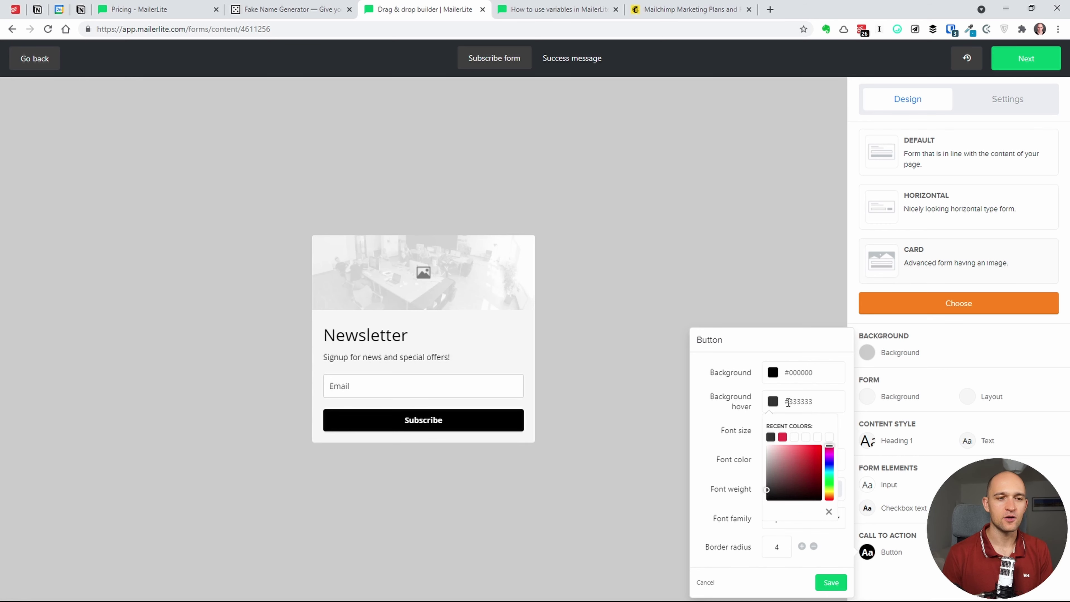
left_click(829, 491)
left_click(803, 449)
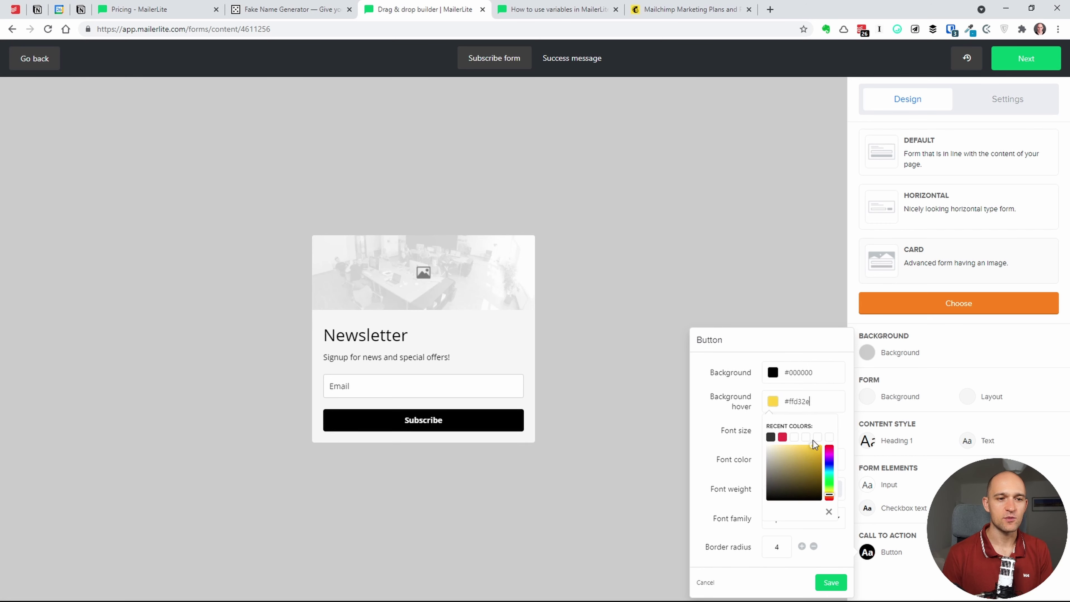
left_click(773, 373)
left_click(834, 452)
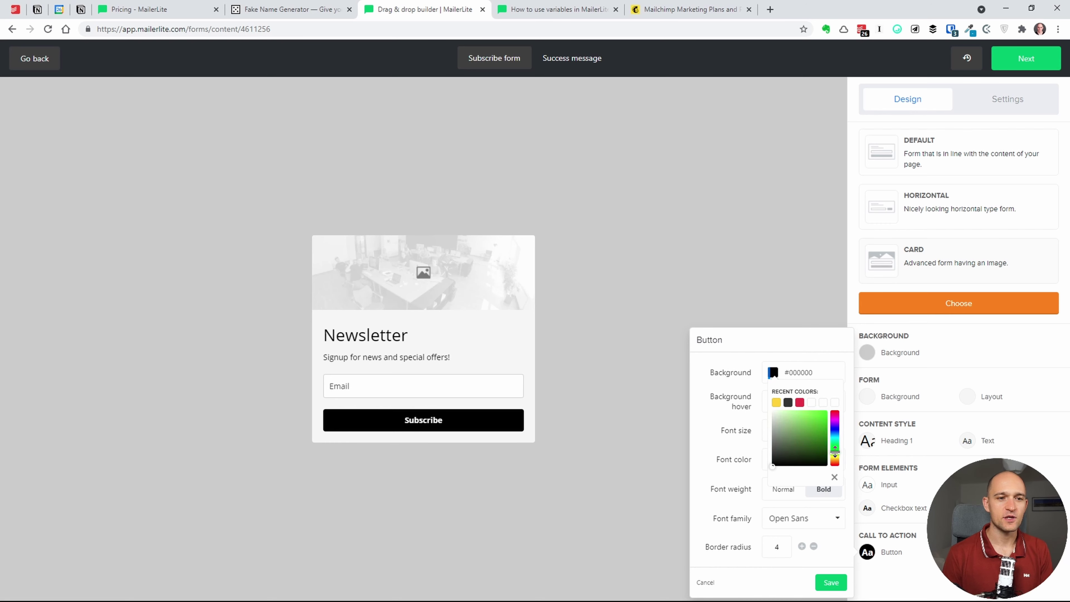
left_click(826, 411)
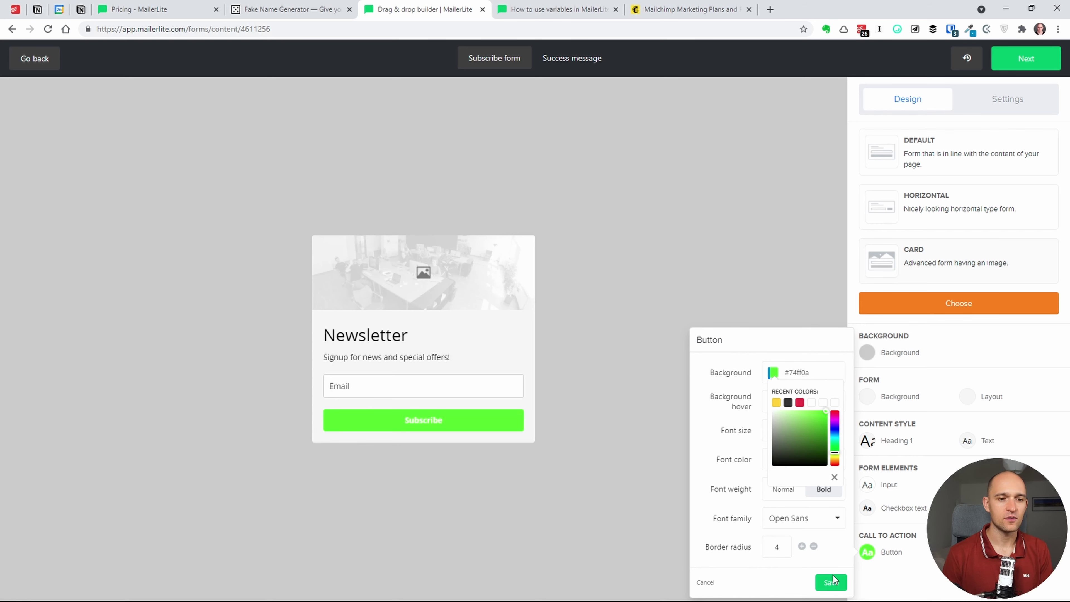
left_click(831, 582)
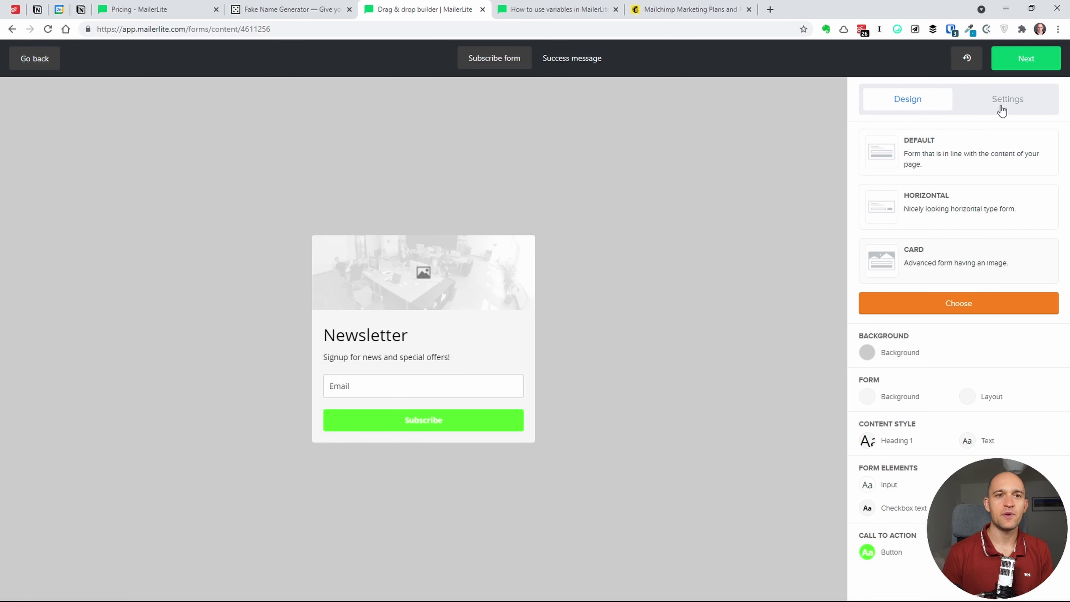
- In form Settings, turn on the privacy statement and an opt-in consent checkbox
left_click(1003, 110)
left_click(864, 149)
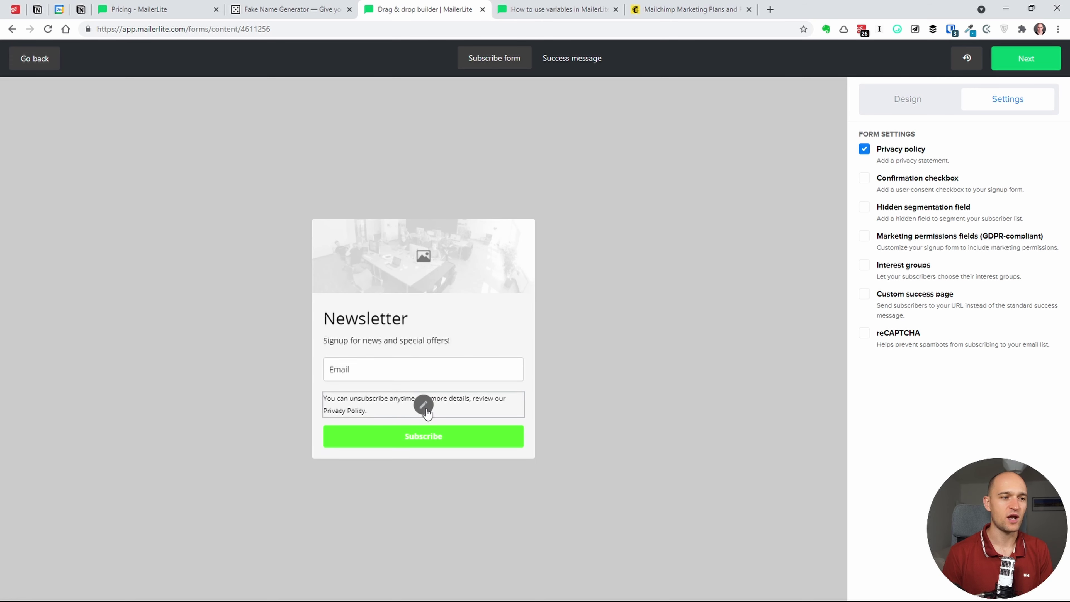
left_click(864, 179)
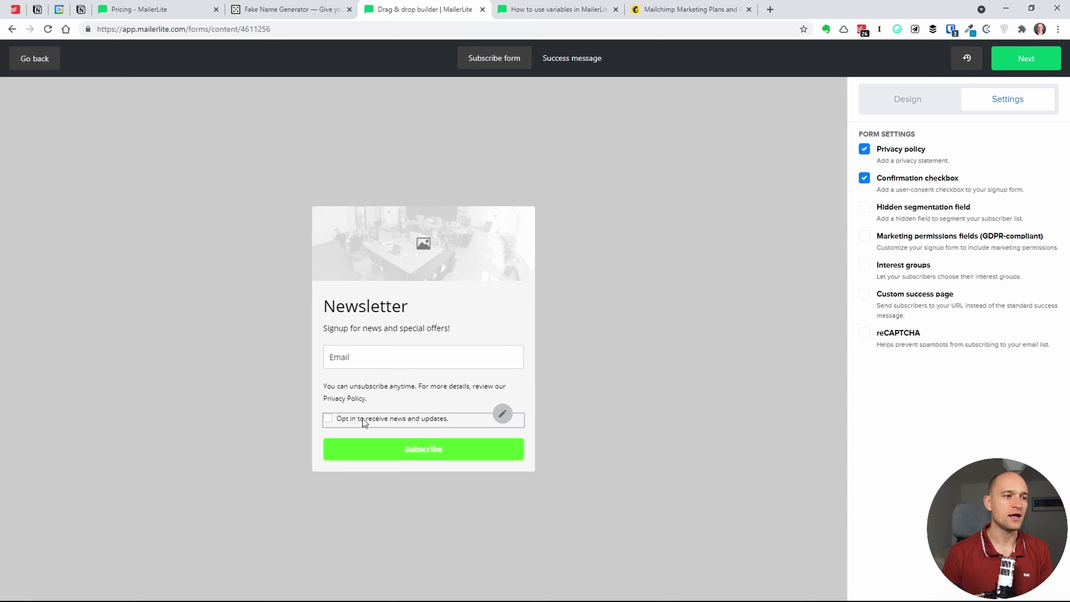
left_click(393, 419)
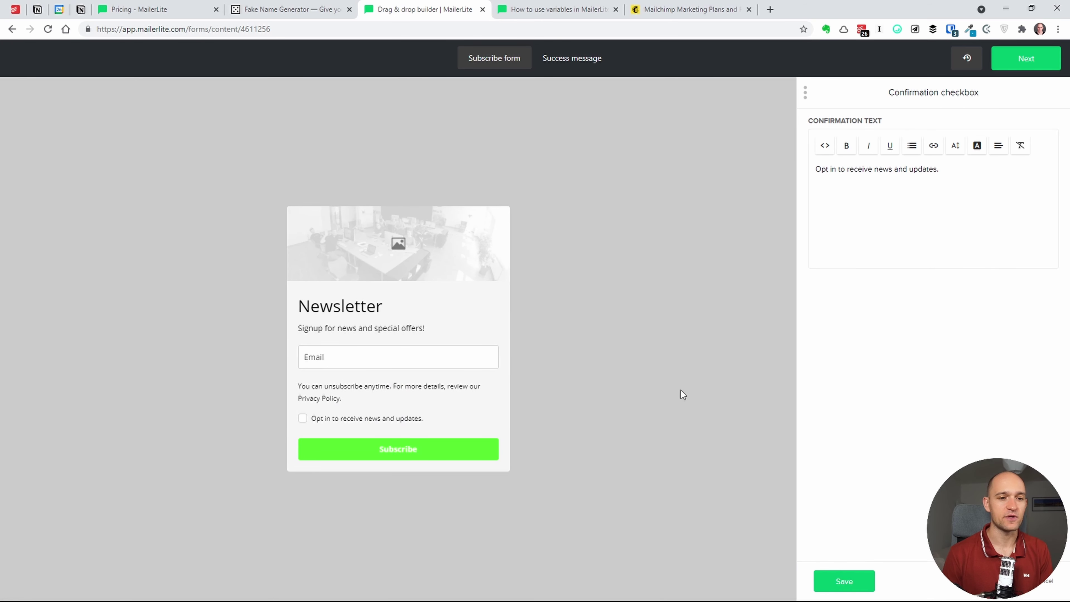
left_click(1048, 580)
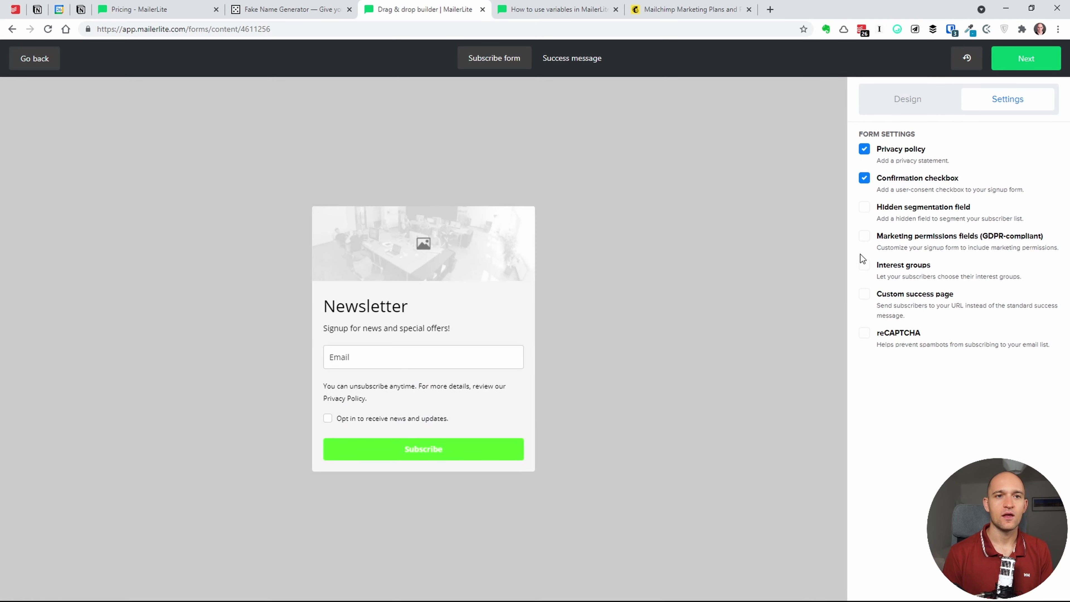
- Add a hidden segmentation field and browse its available custom fields
left_click(865, 207)
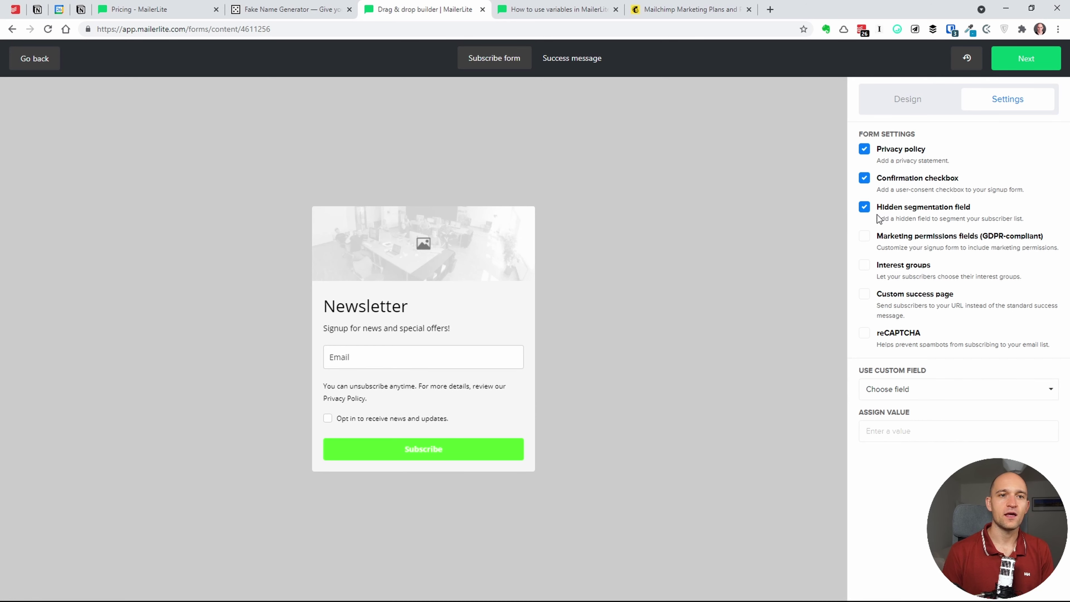
left_click(865, 207)
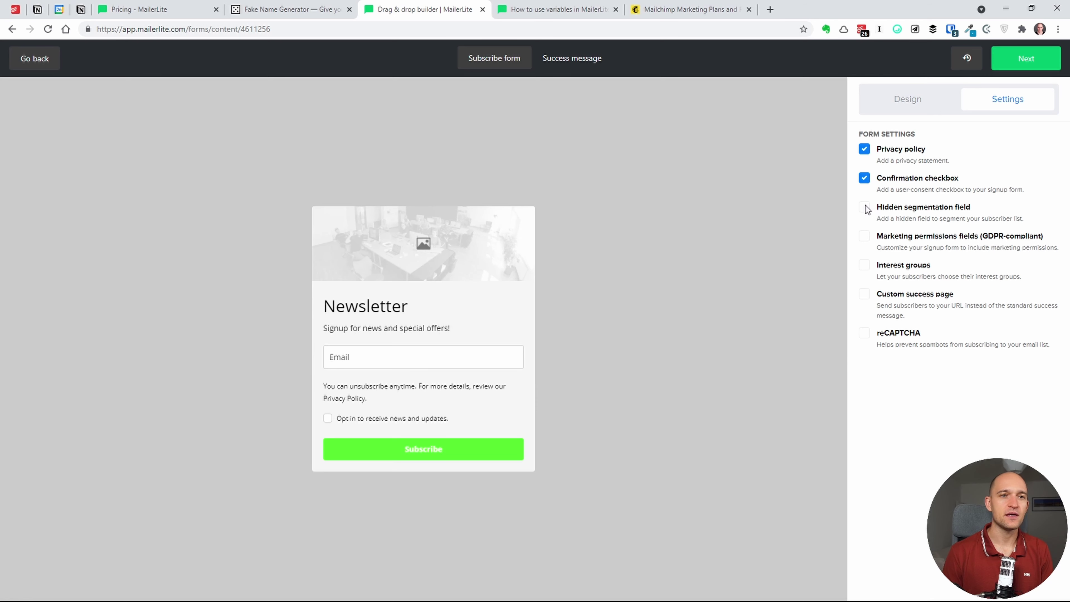
left_click(865, 207)
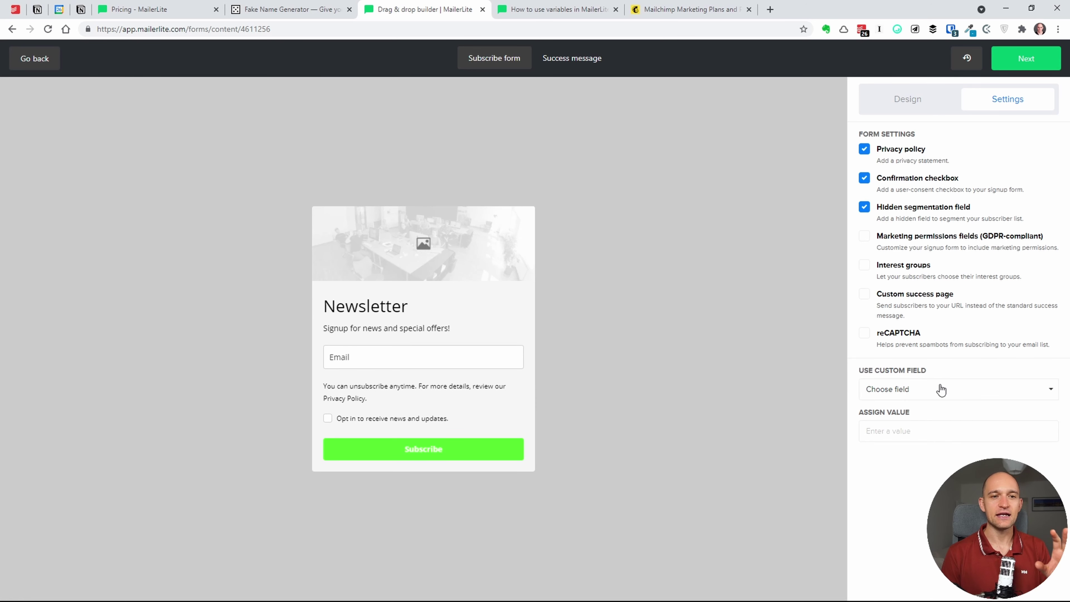
left_click(940, 390)
left_click(942, 395)
left_click(942, 395)
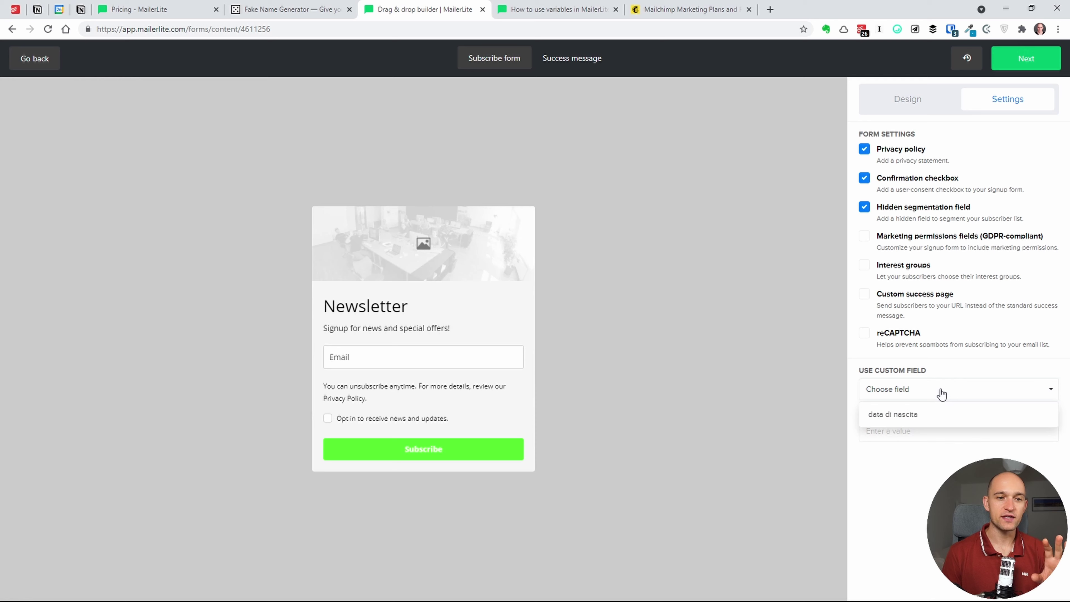
left_click(939, 394)
left_click(924, 434)
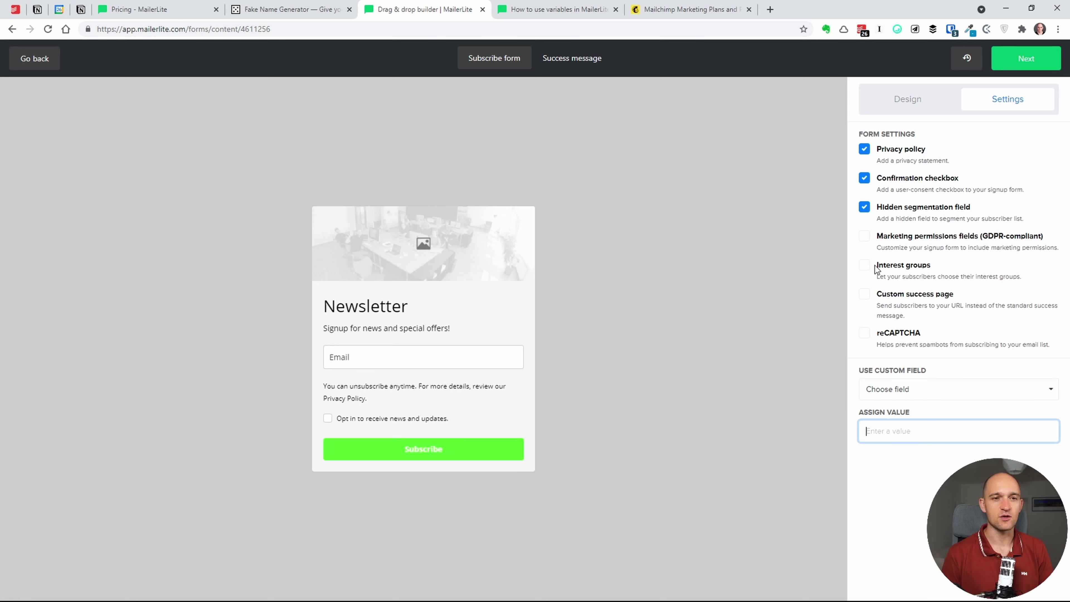
- Add GDPR marketing permissions, drop the opt-in checkbox, and review the permissions editor
left_click(865, 236)
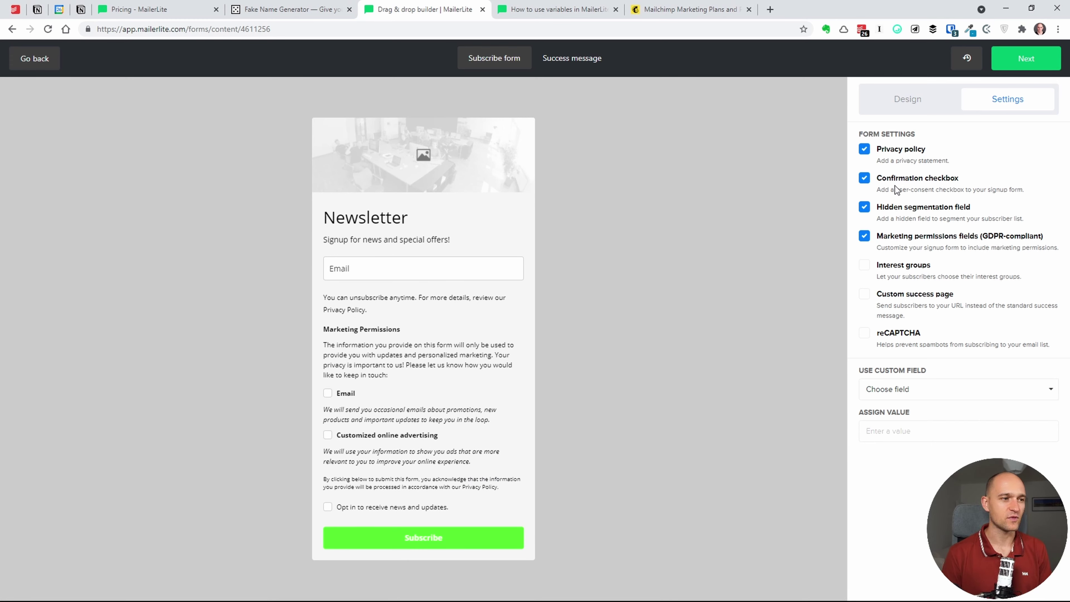
left_click(864, 180)
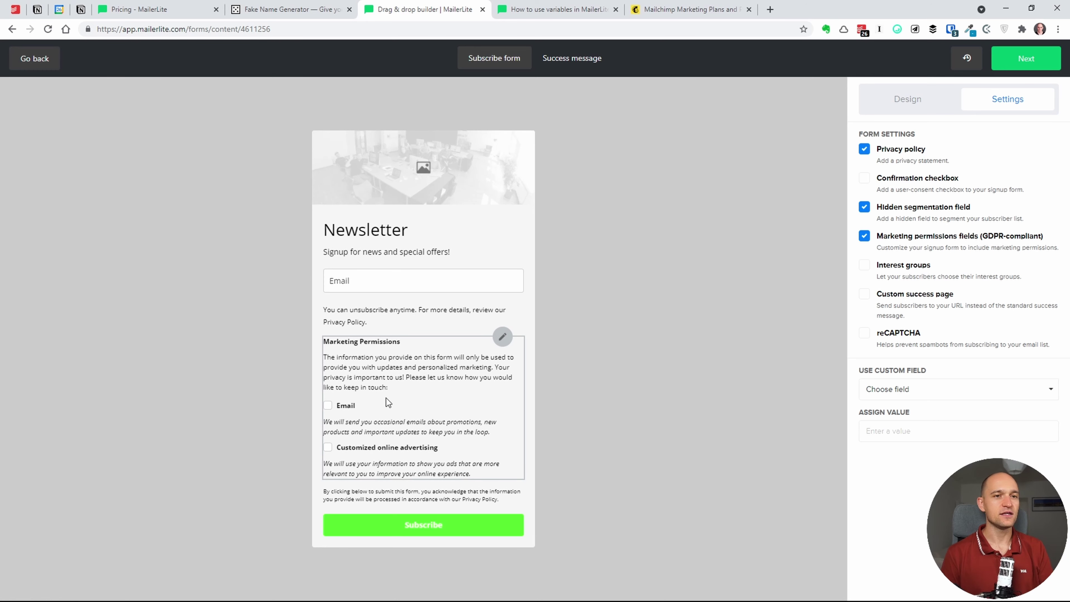
left_click(332, 411)
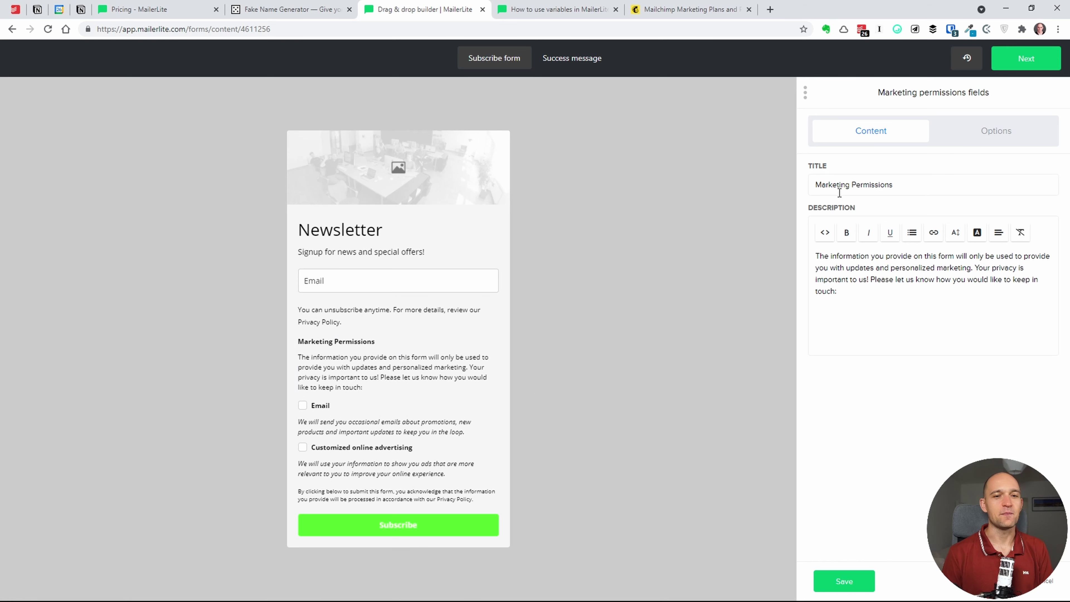
left_click(1045, 585)
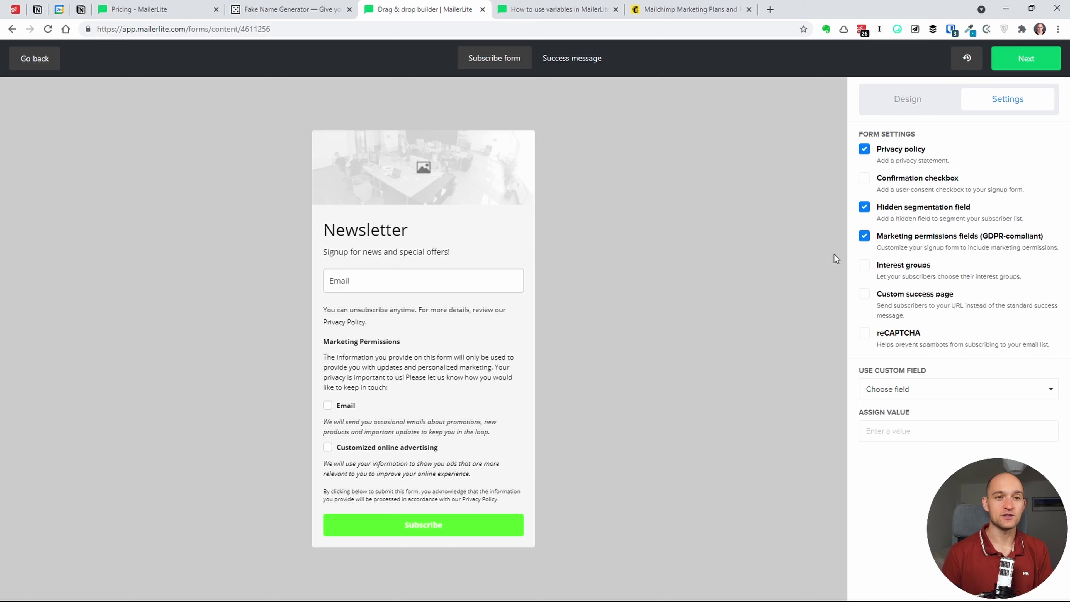
- Try interest groups, a custom success page and reCAPTCHA, then untick them and the hidden field
left_click(865, 268)
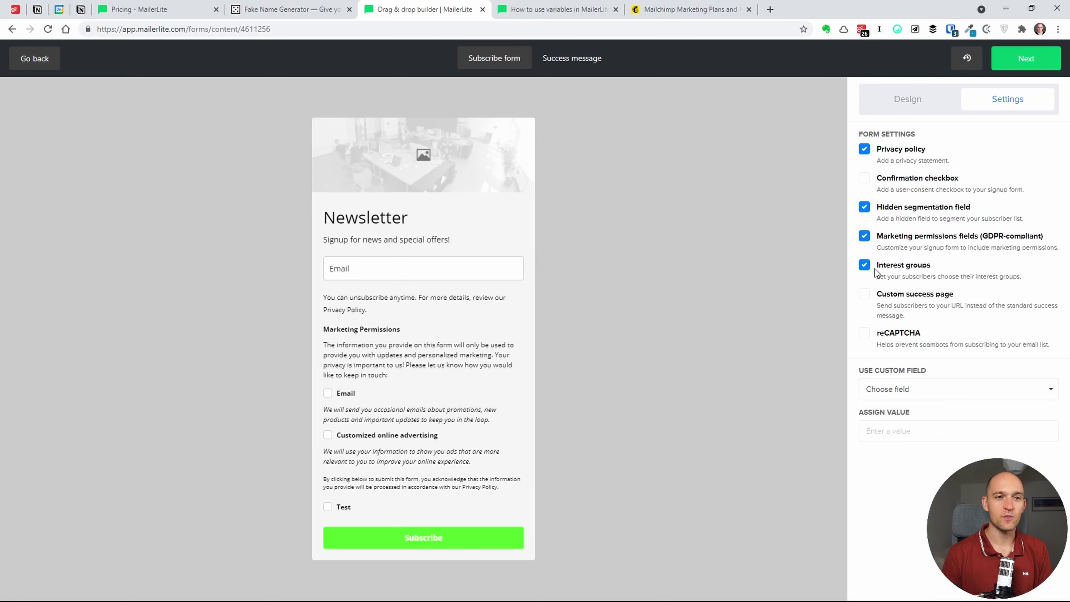
left_click(866, 266)
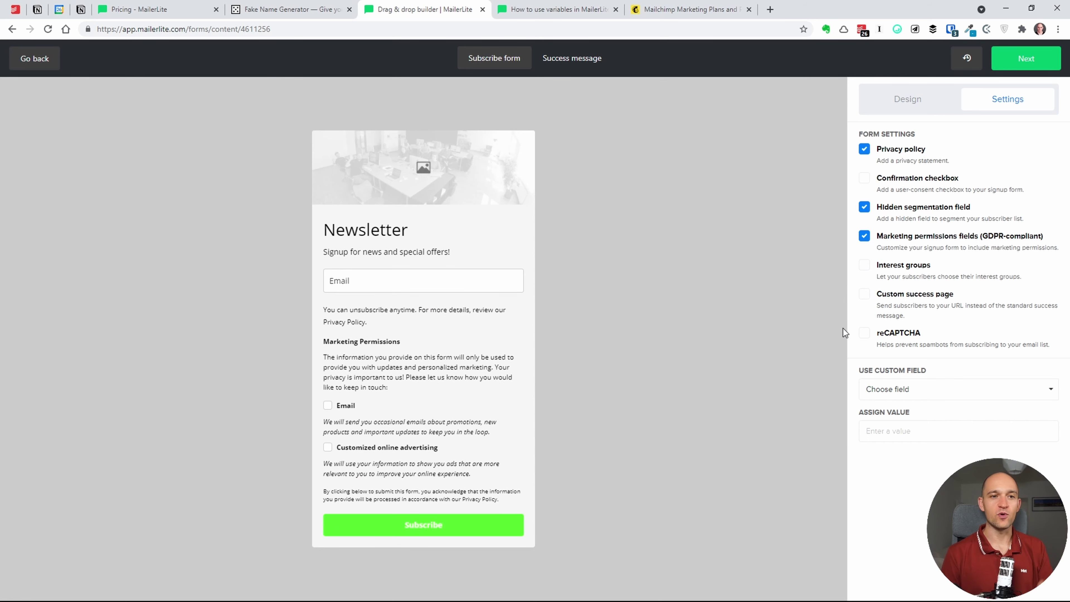
left_click(866, 295)
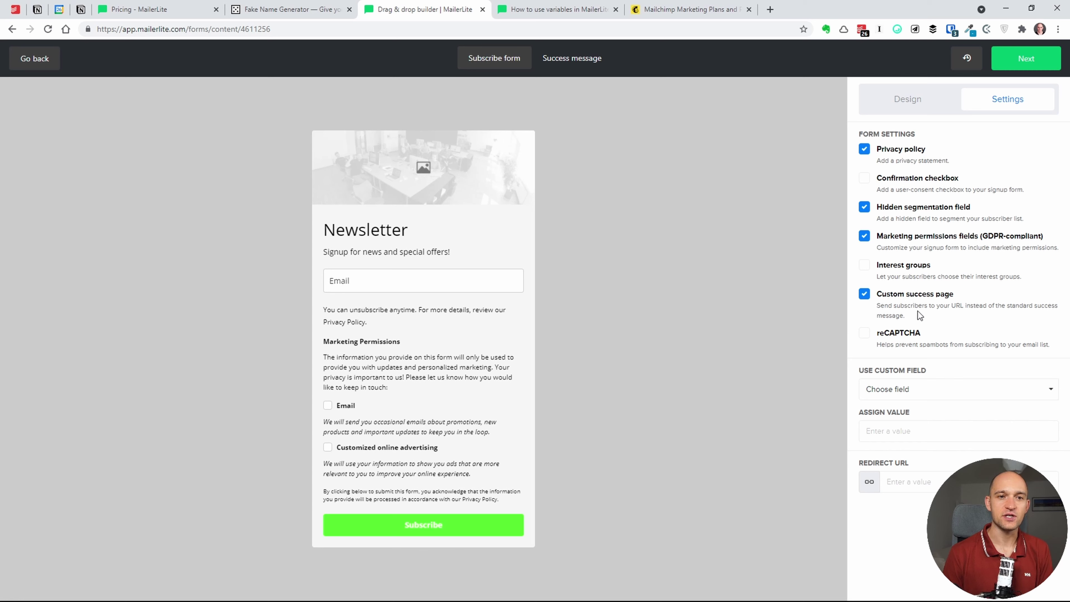
left_click_drag(906, 316, 886, 304)
left_click(875, 299)
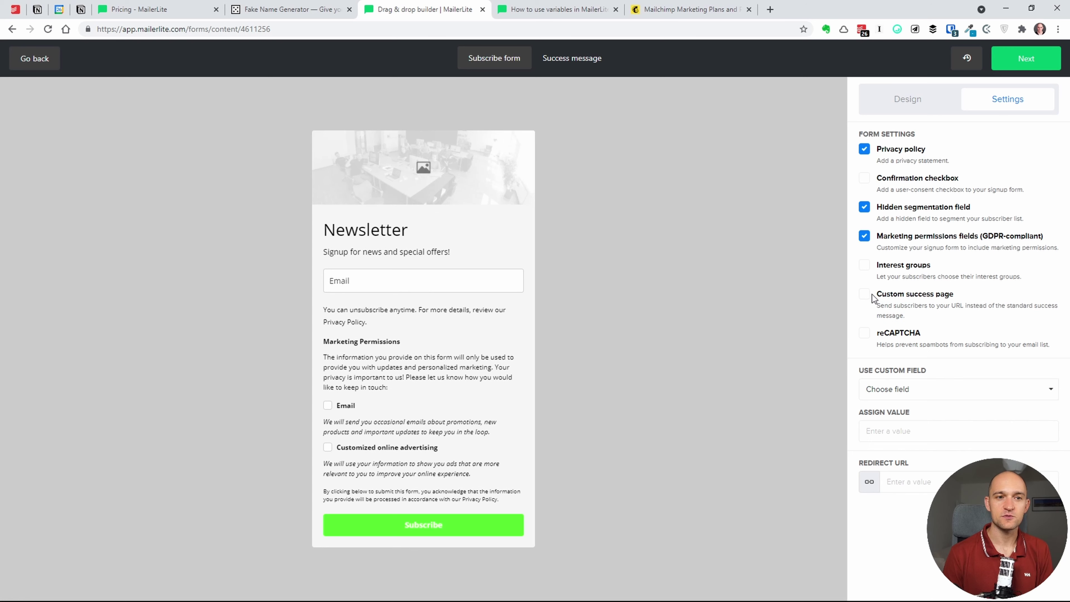
left_click(870, 299)
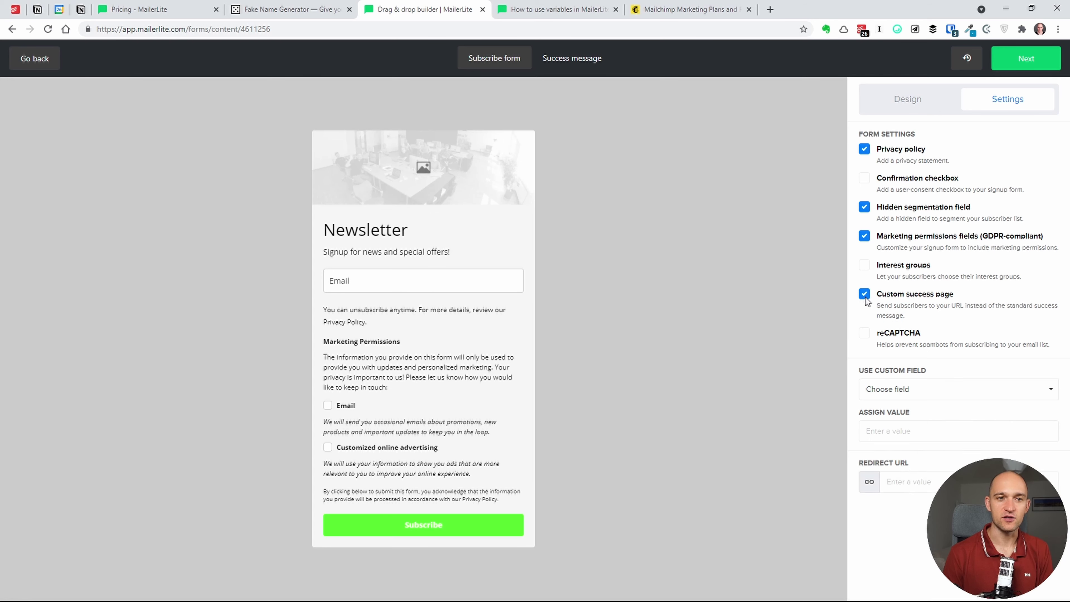
left_click(865, 296)
left_click(868, 297)
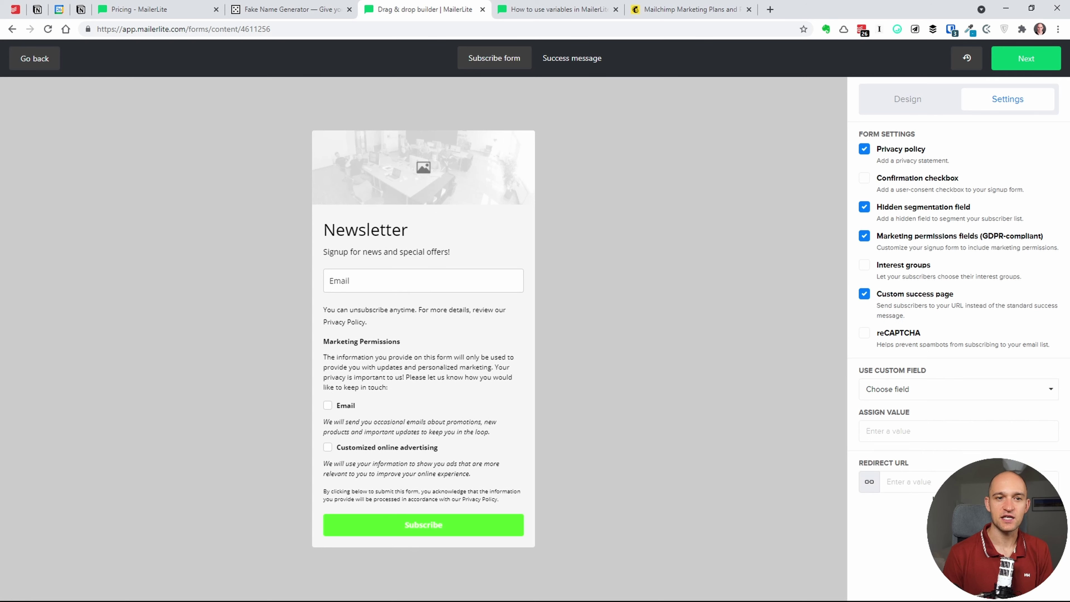
left_click(863, 296)
left_click(863, 332)
left_click(867, 334)
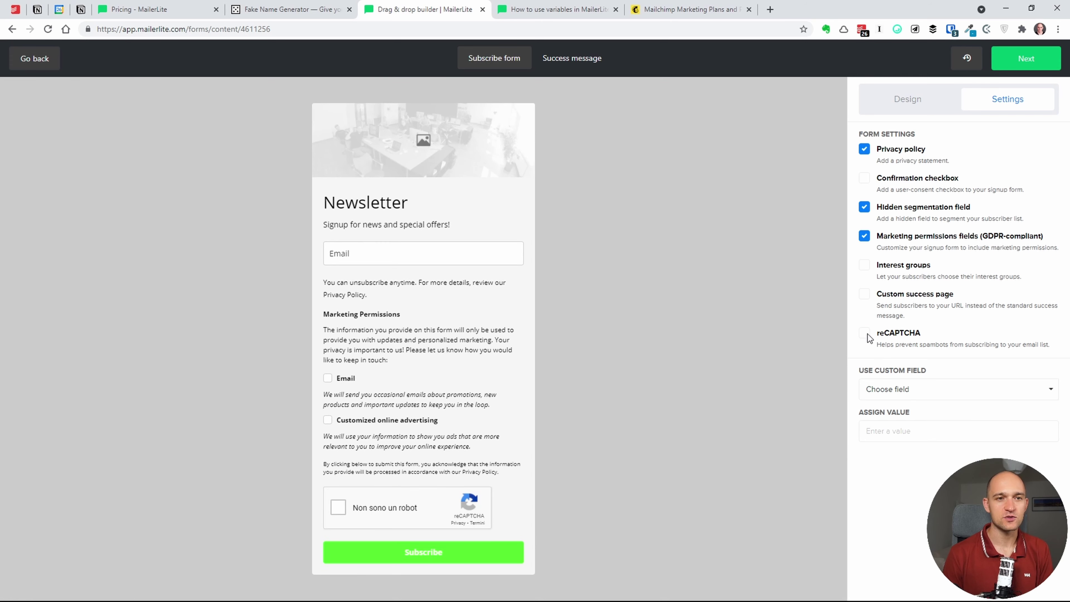
left_click(906, 206)
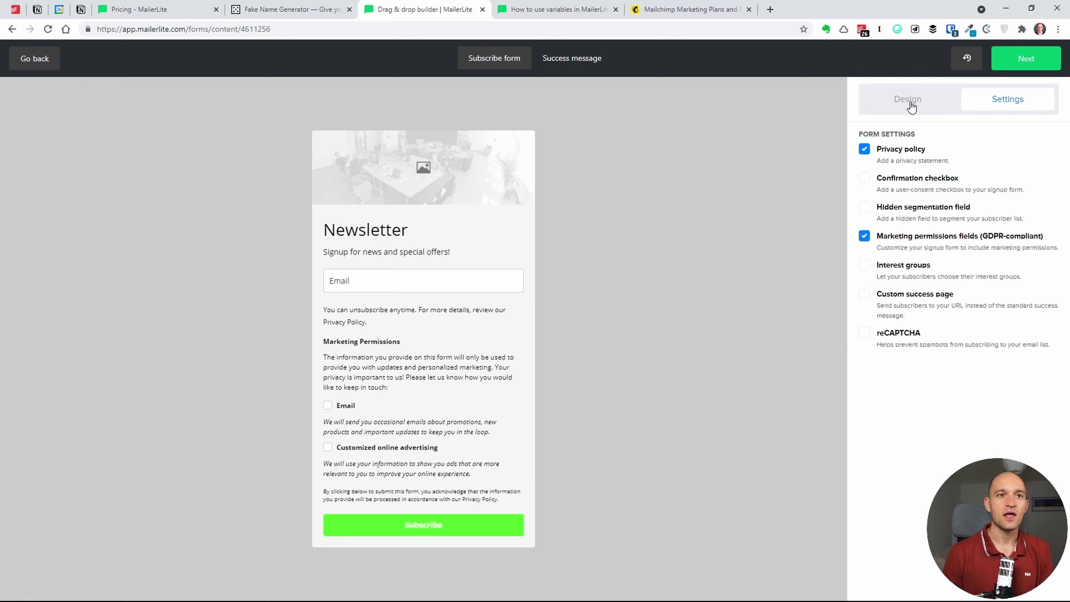
- Back in Design, open the privacy statement block and select its text
left_click(922, 103)
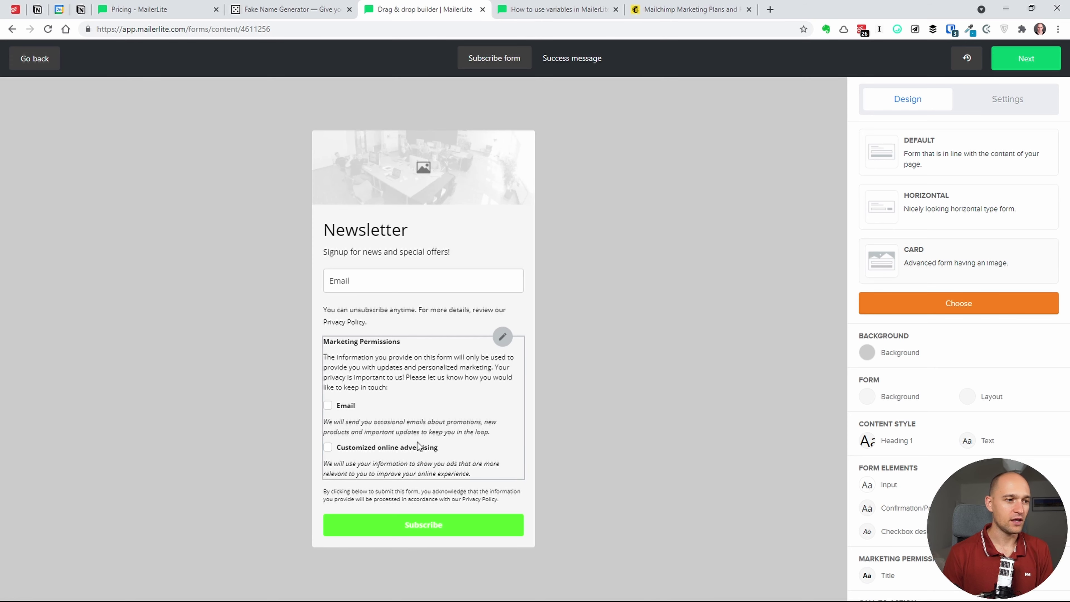
left_click(388, 325)
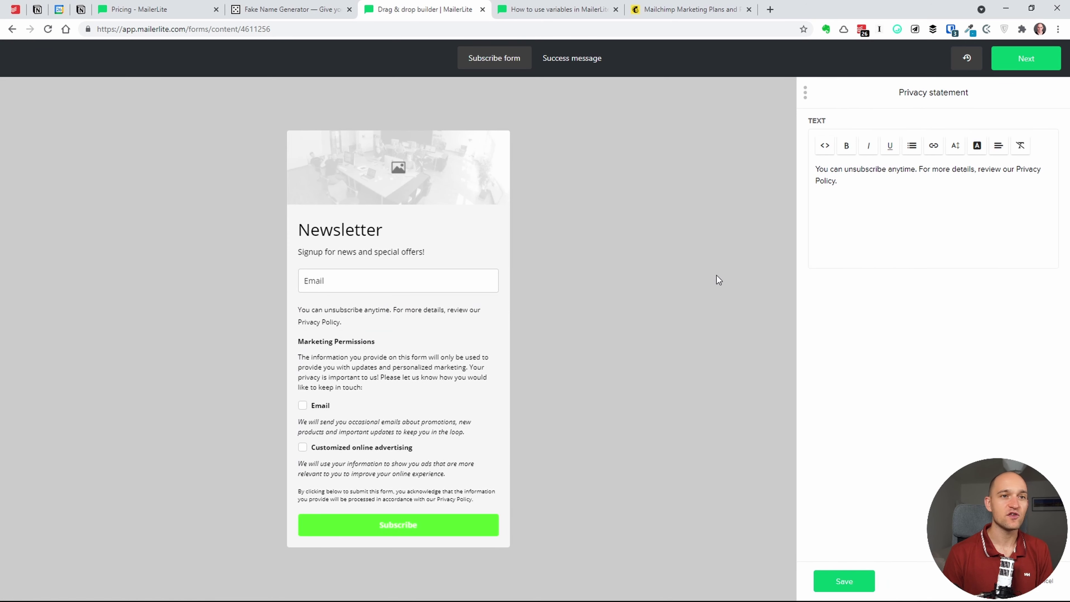
left_click(862, 189)
left_click_drag(862, 188, 818, 161)
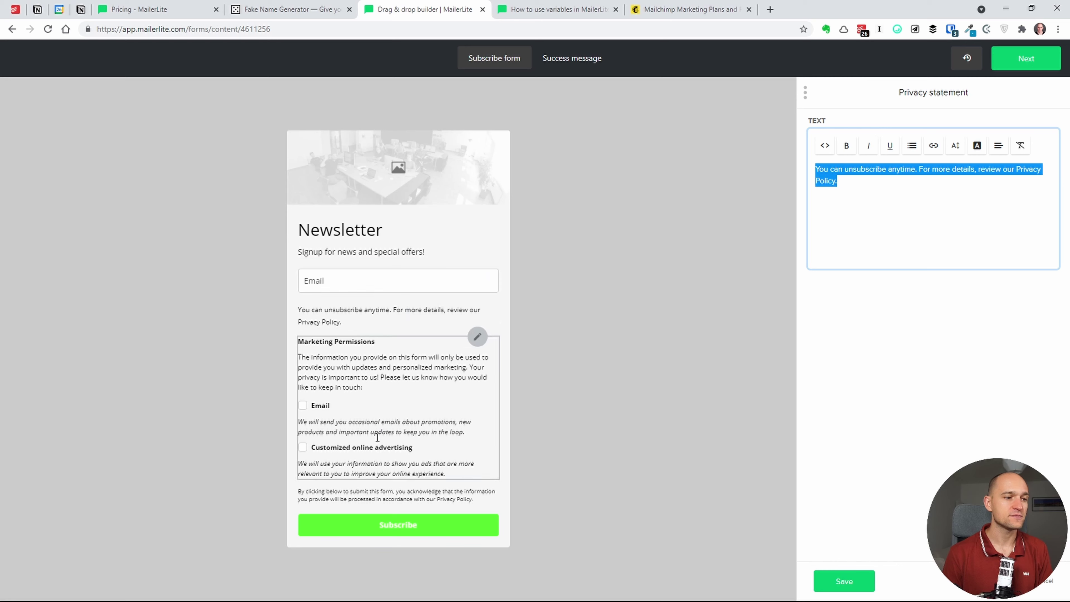
- Delete the Customized online advertising permission, keeping only Email, and save the block
left_click(407, 385)
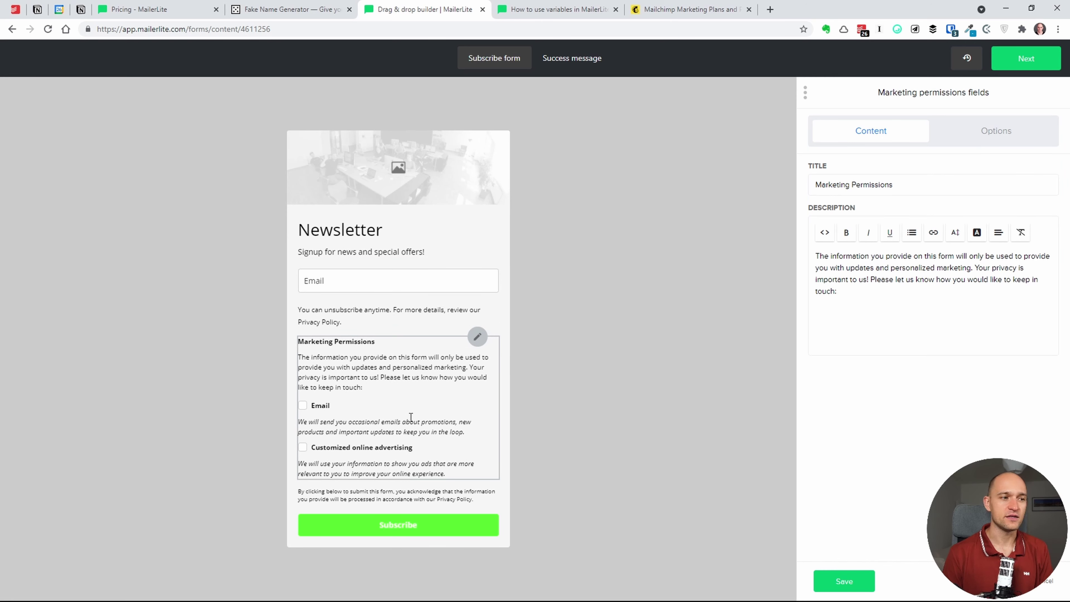
left_click(1005, 134)
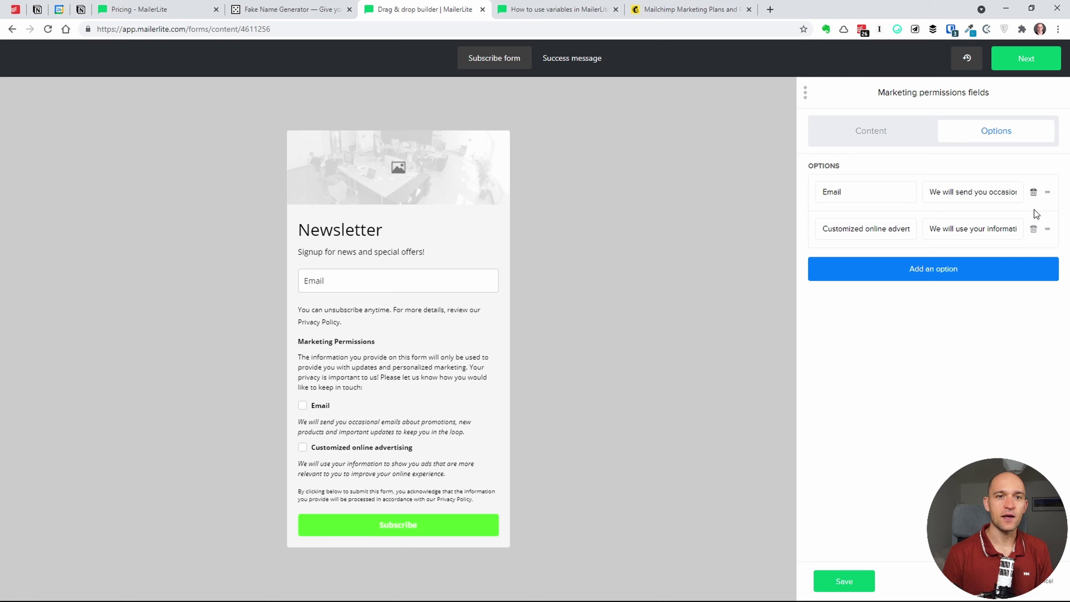
left_click(1033, 229)
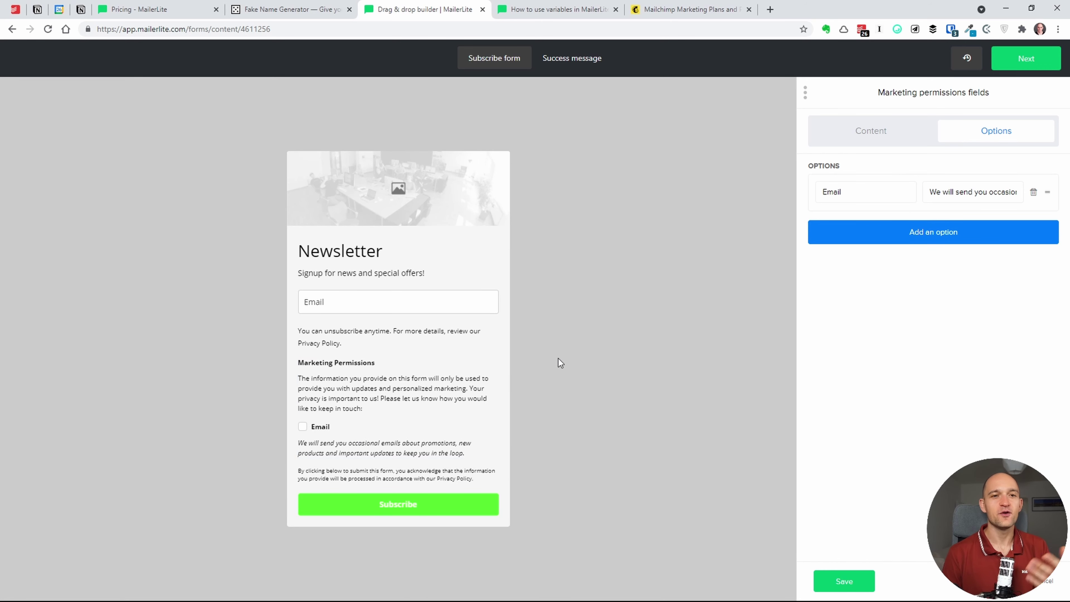
left_click(858, 241)
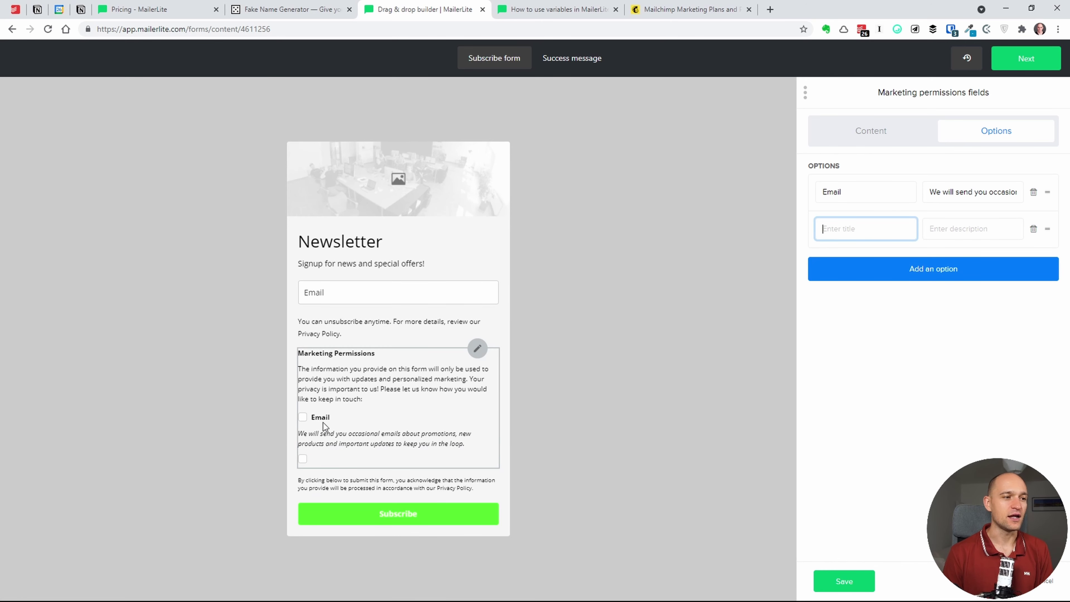
left_click(1035, 240)
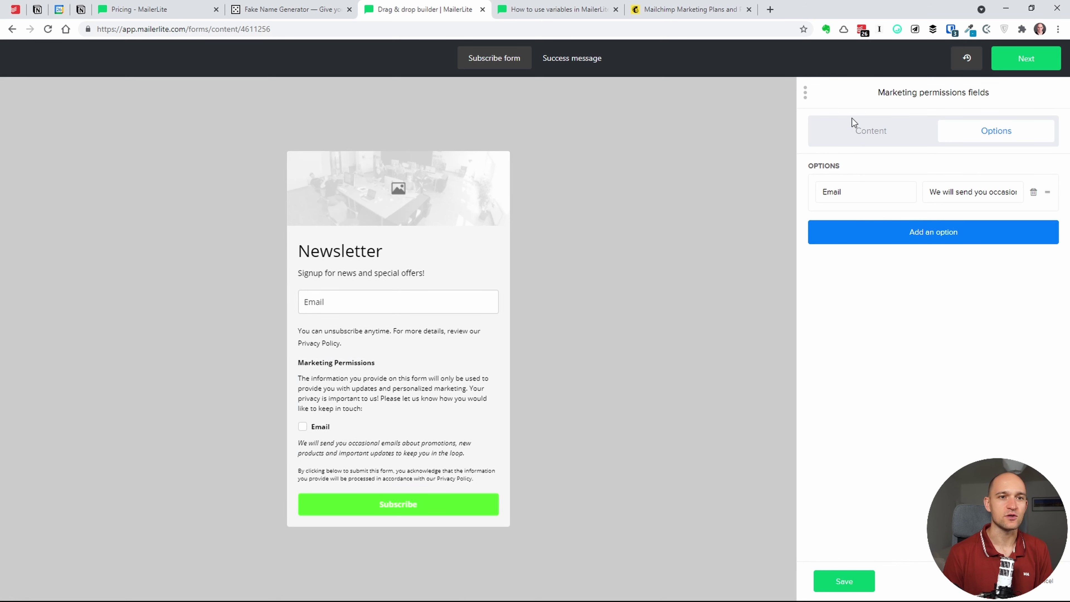
left_click(872, 132)
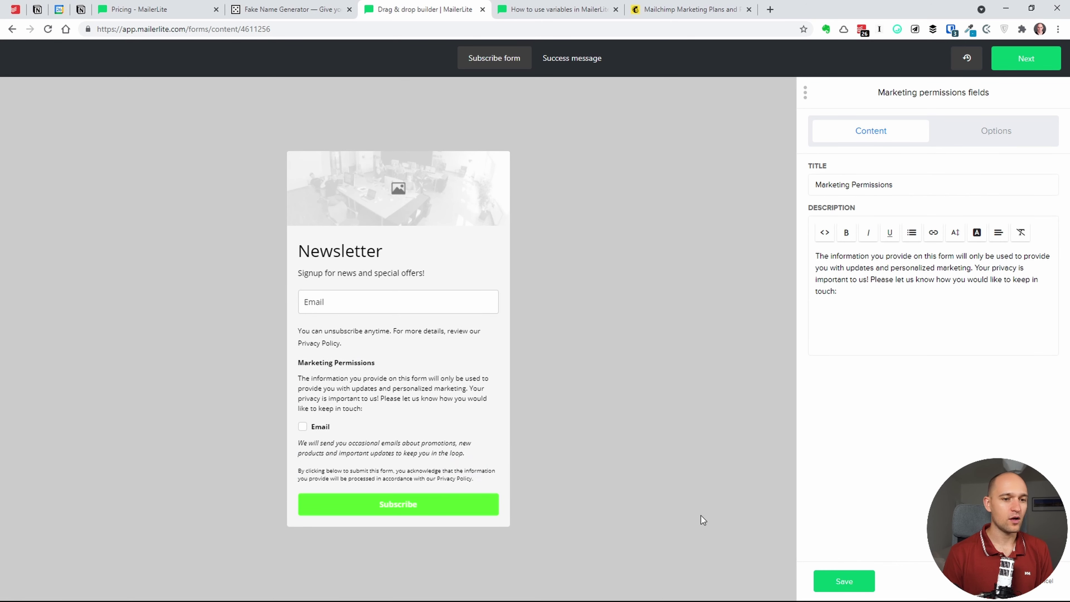
left_click(844, 581)
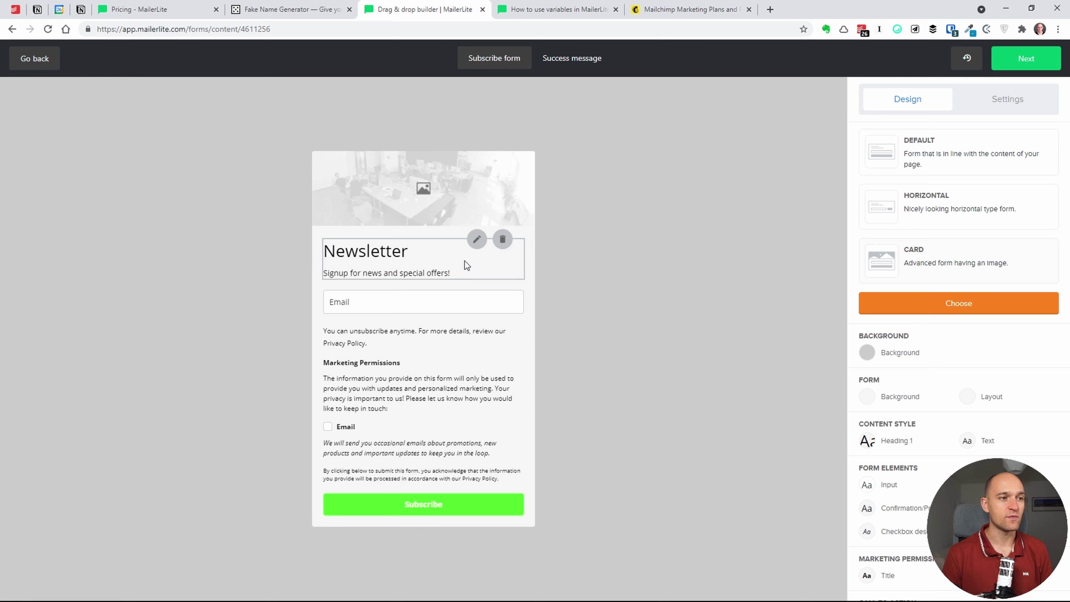
- In the heading block, add a new line 'riga 2' below the subtitle and save
left_click(423, 258)
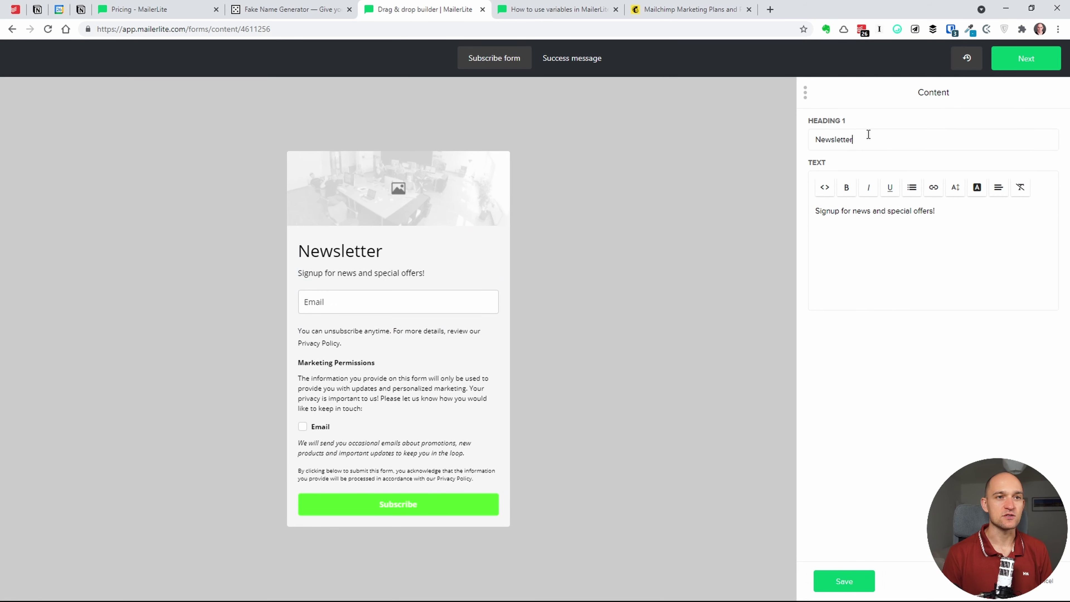
left_click_drag(868, 135, 809, 132)
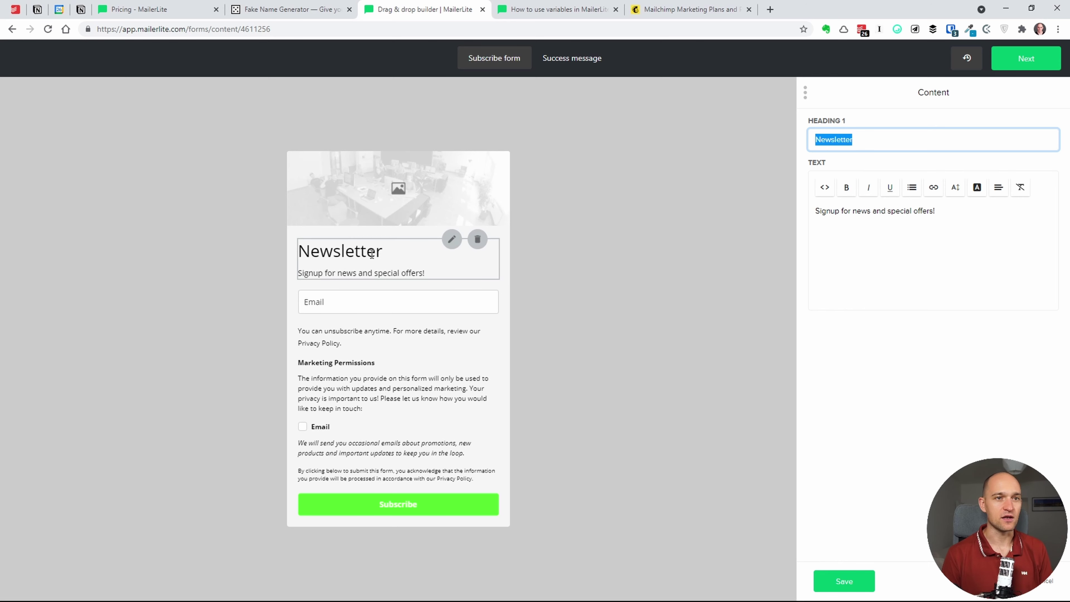
left_click(863, 222)
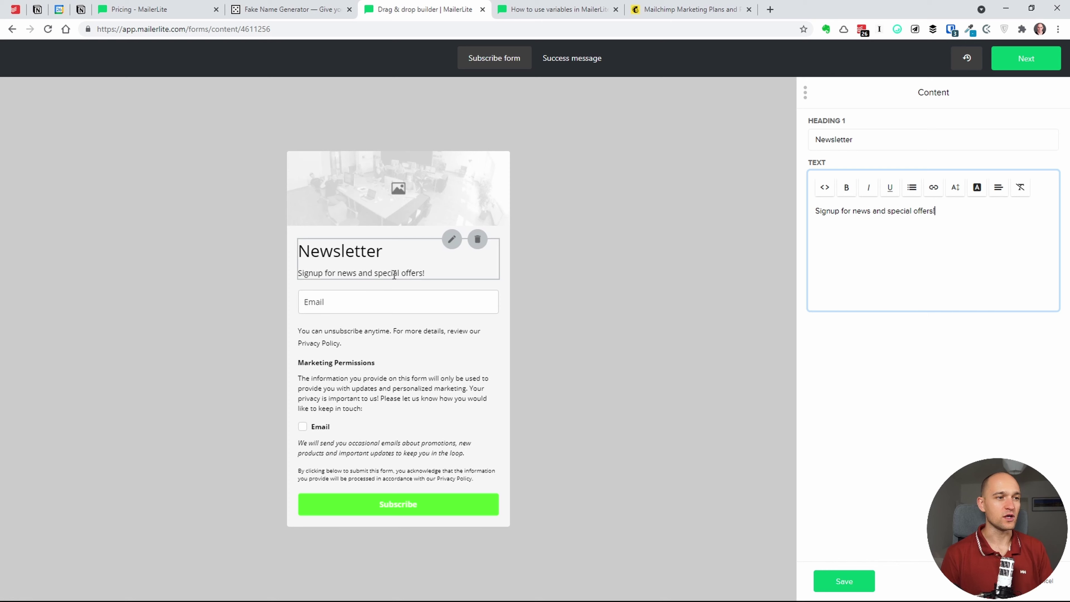
key("Return")
type("r")
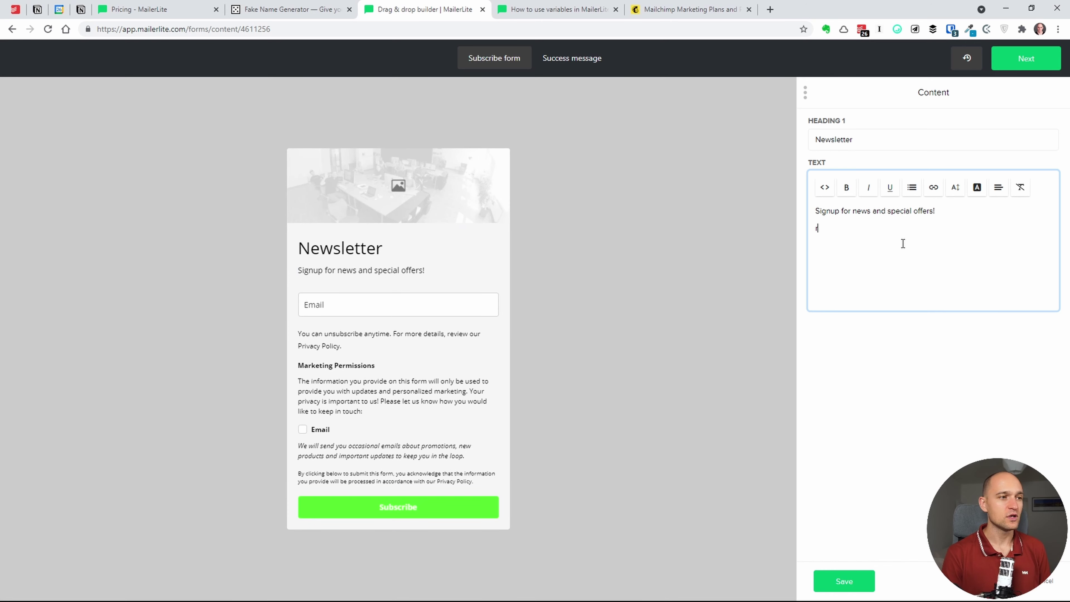
type("iga 2")
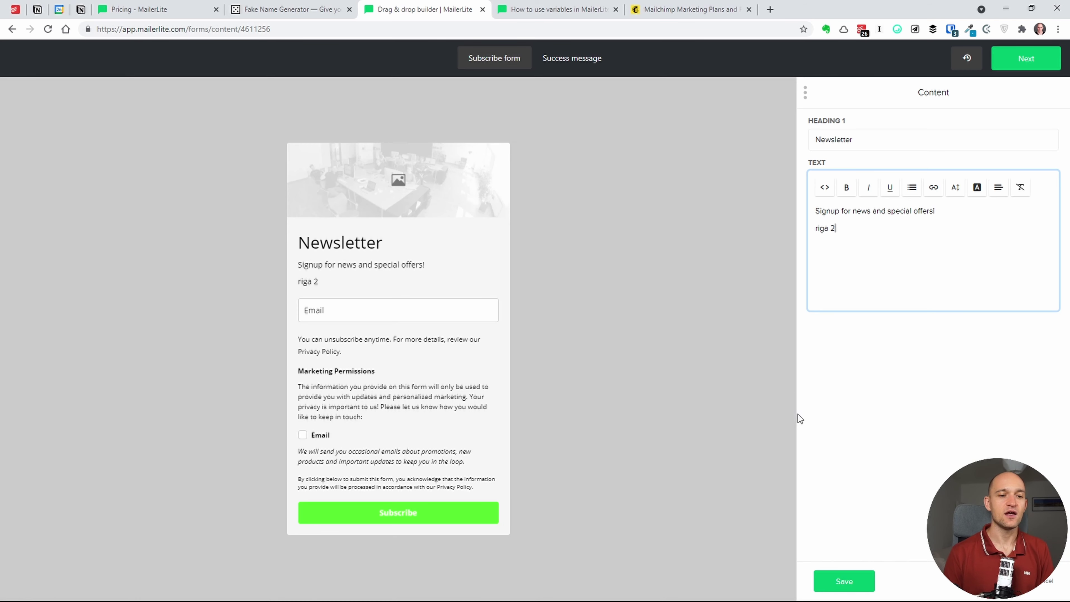
left_click(832, 580)
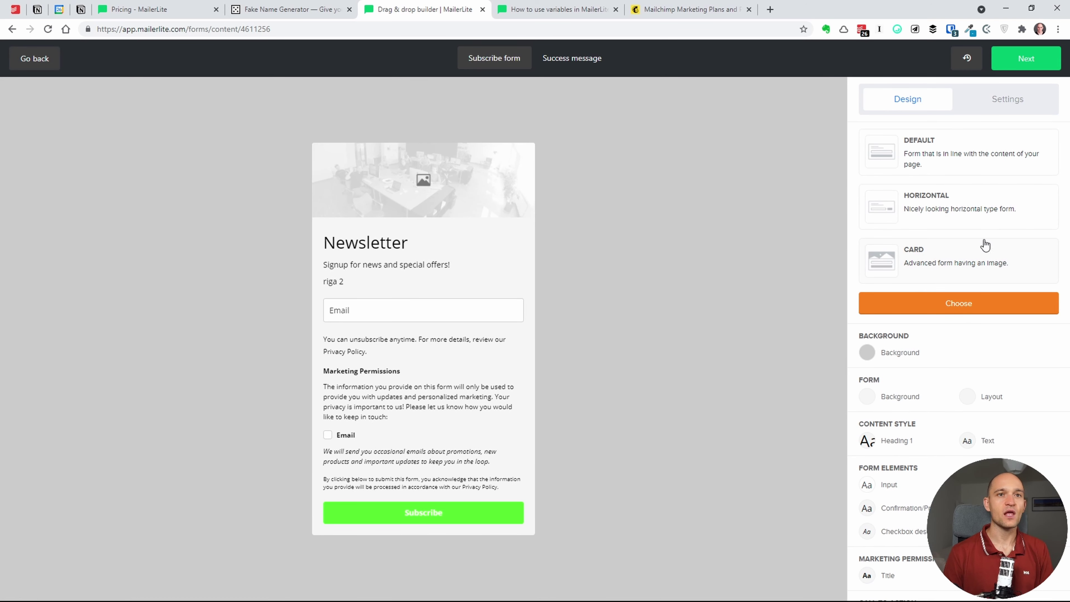
- Leave the builder for the test form's overview and glance at its options menu
left_click(1043, 60)
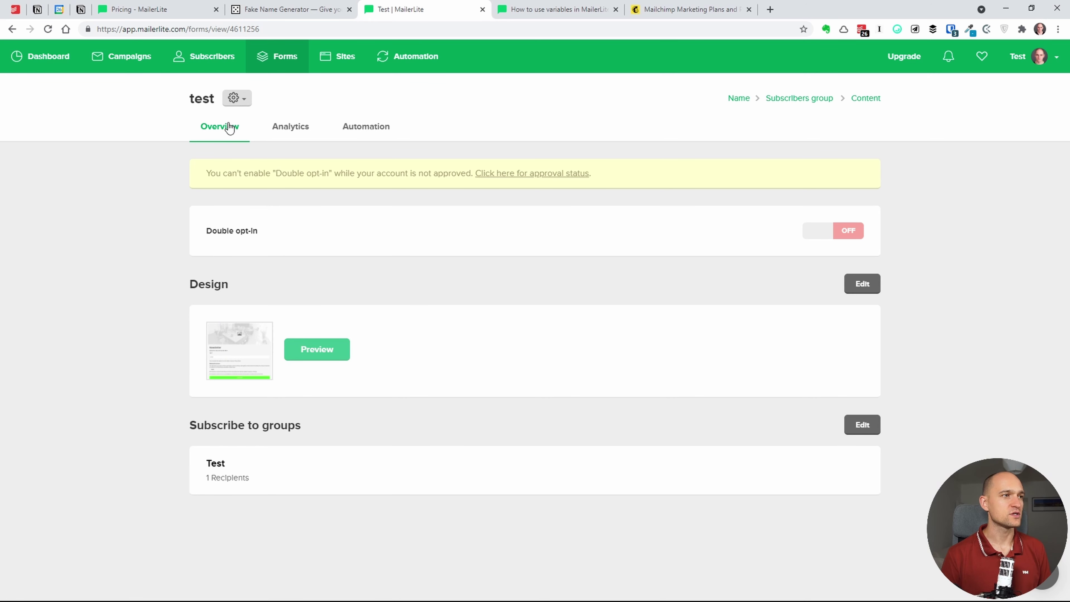
left_click(246, 101)
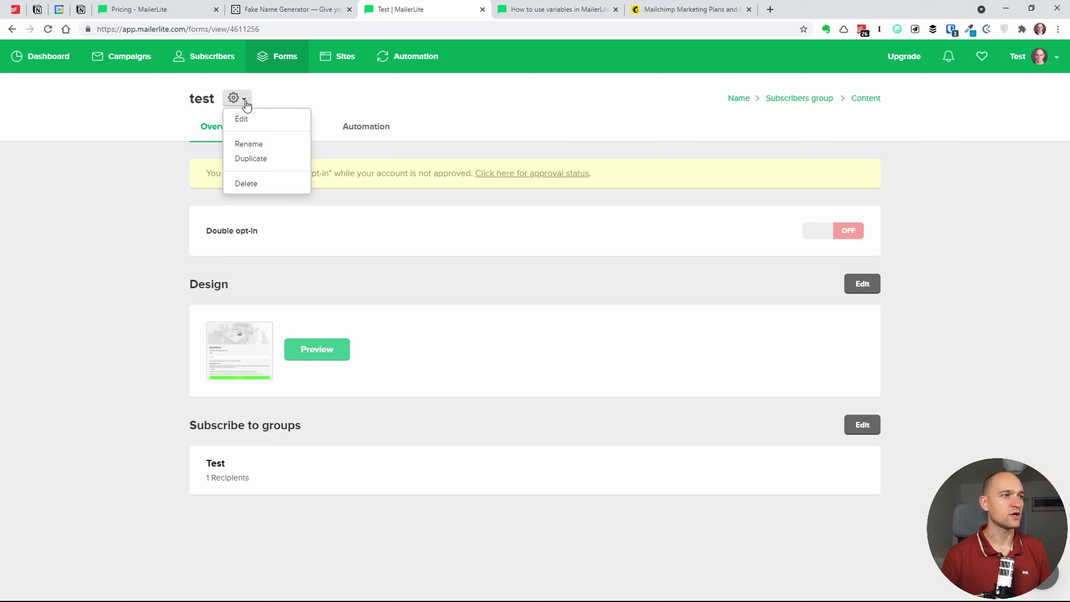
left_click(337, 300)
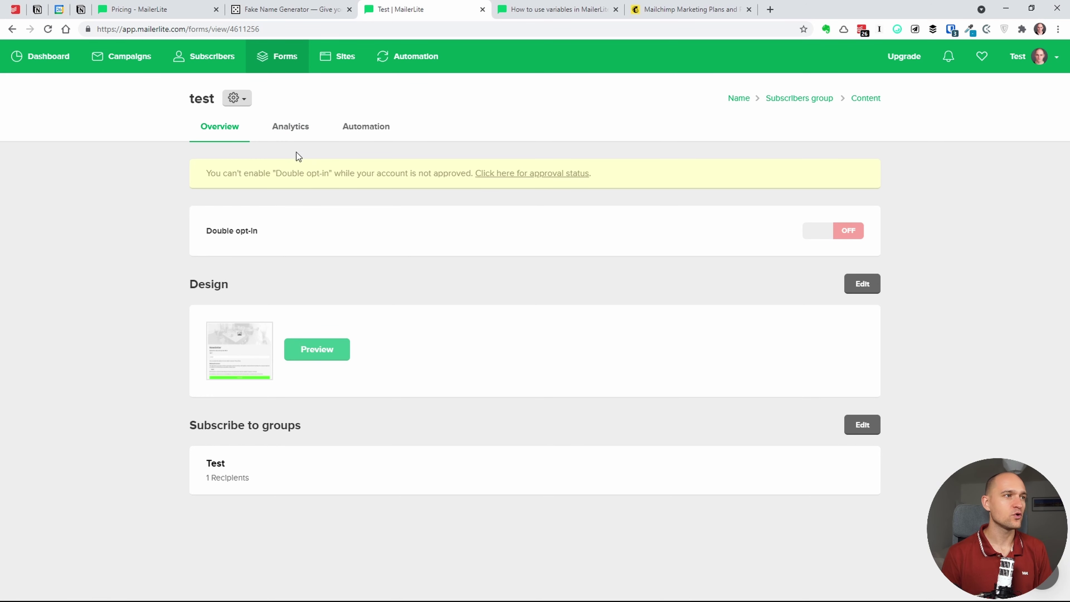
left_click(301, 129)
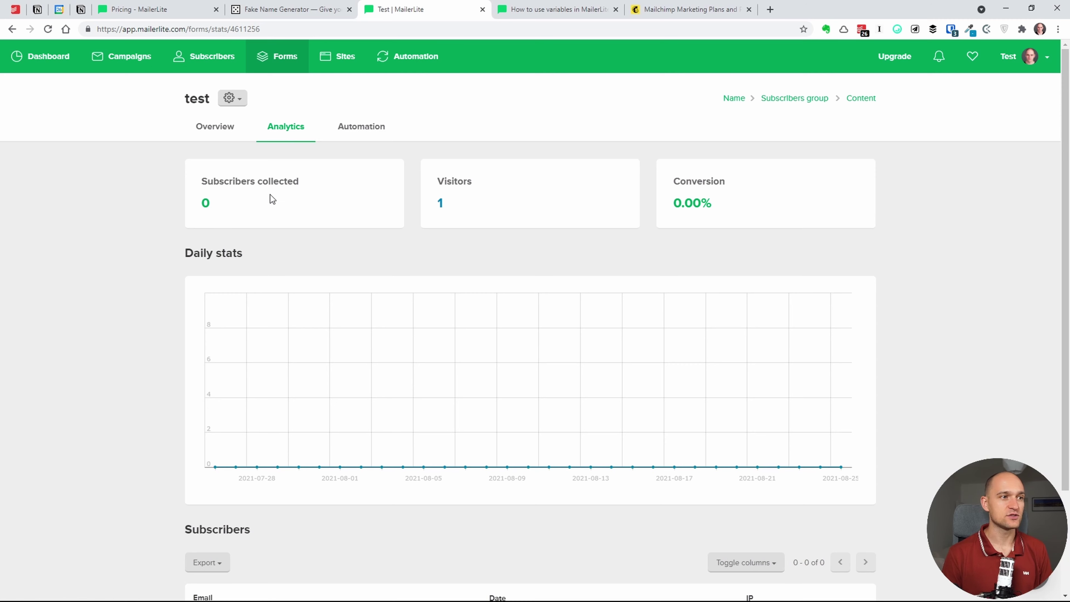
left_click(353, 141)
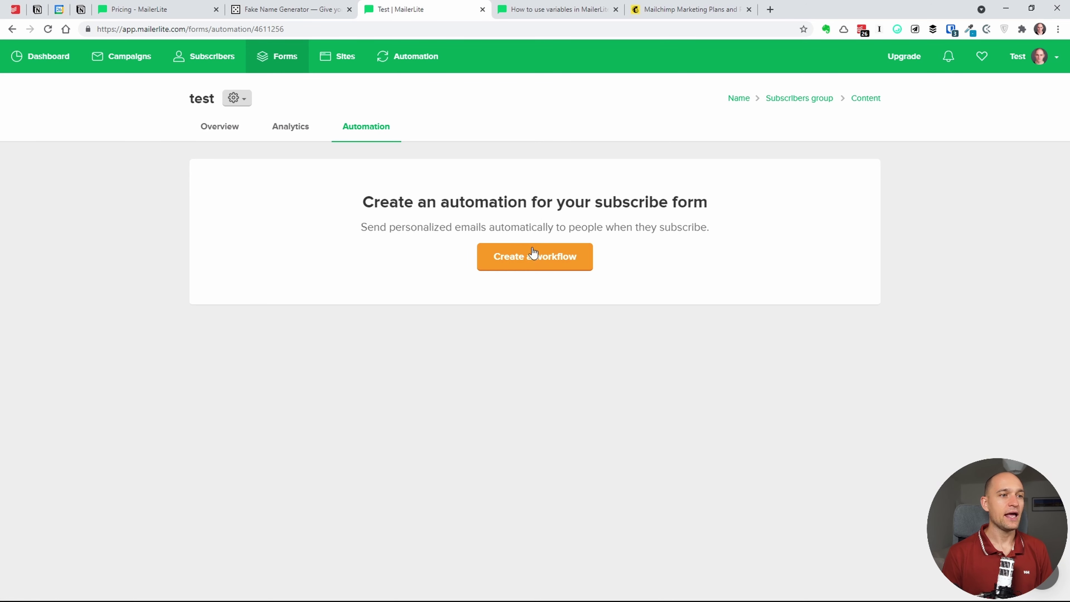
left_click(213, 131)
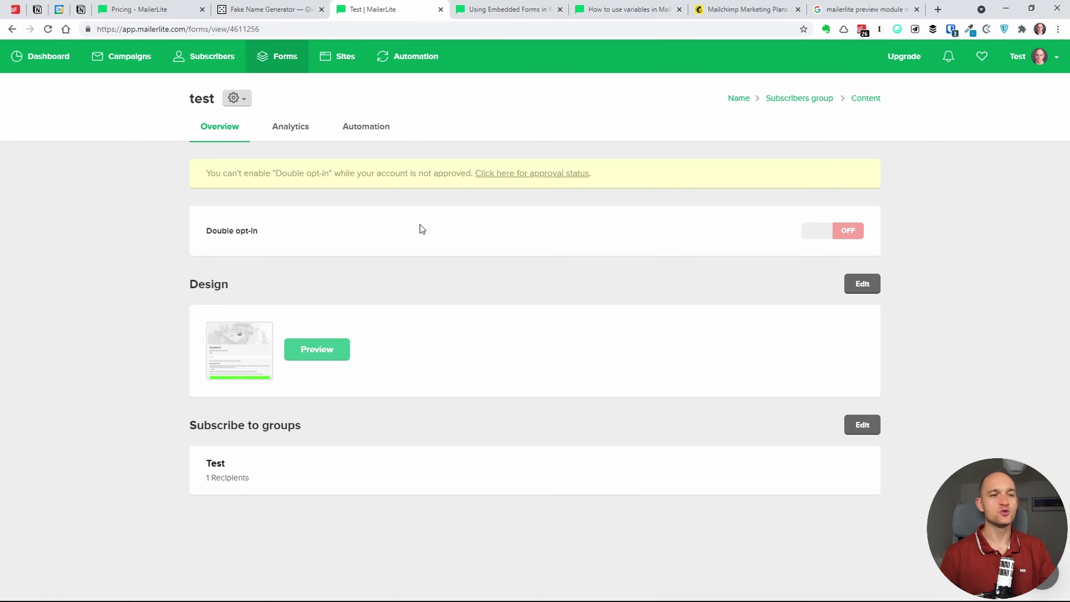
left_click(524, 173)
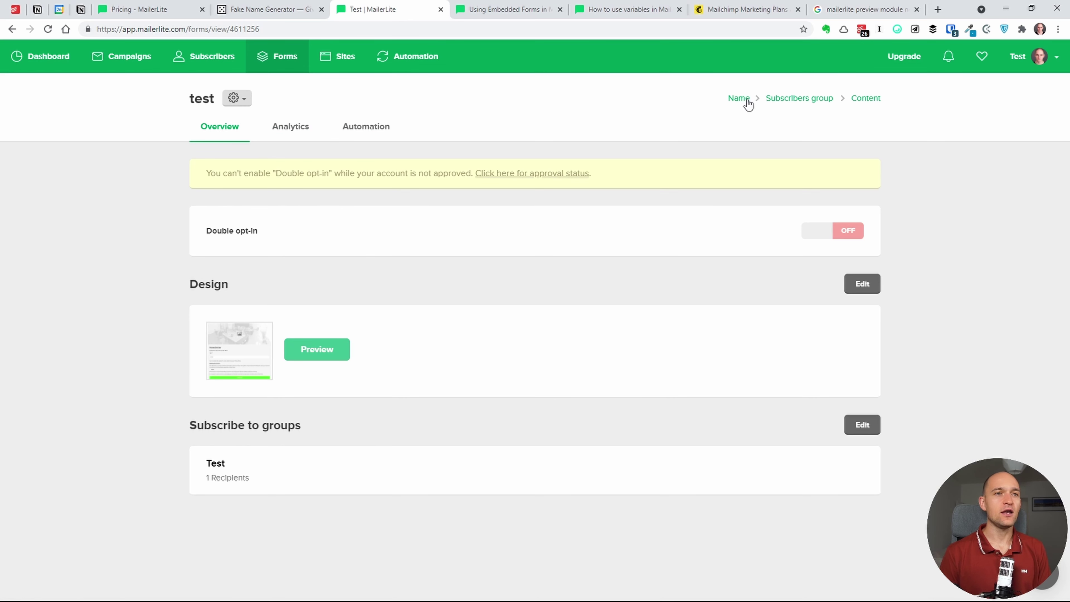
- Start a new pop-up from the Pop-ups list and name it 'test'
left_click(739, 99)
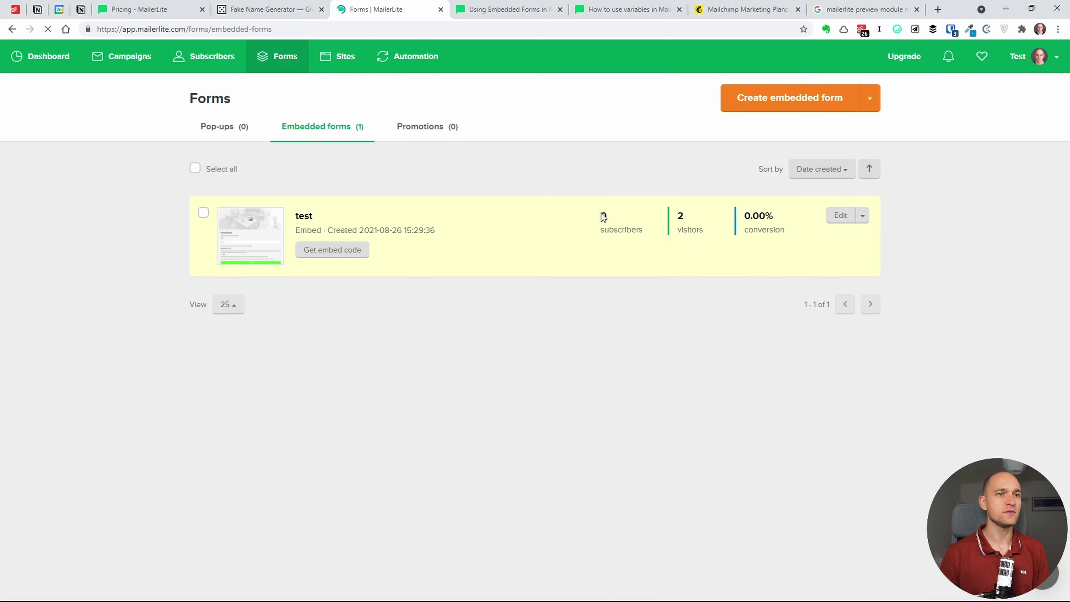
left_click(227, 128)
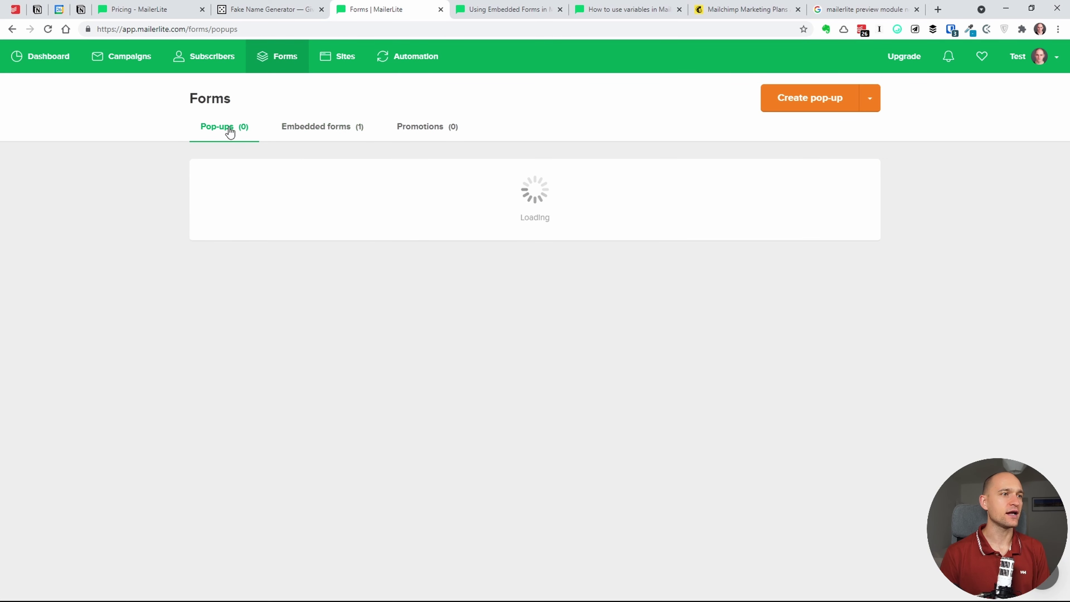
left_click(482, 283)
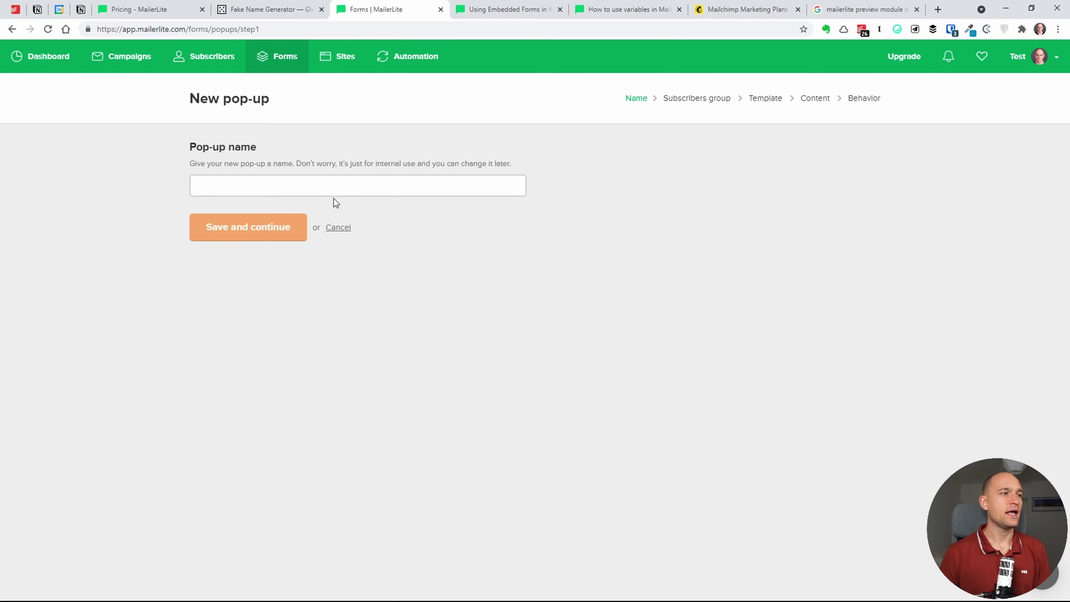
left_click(355, 186)
type("test")
- Save the name and subscribe the pop-up's signups to the Test group
left_click(277, 229)
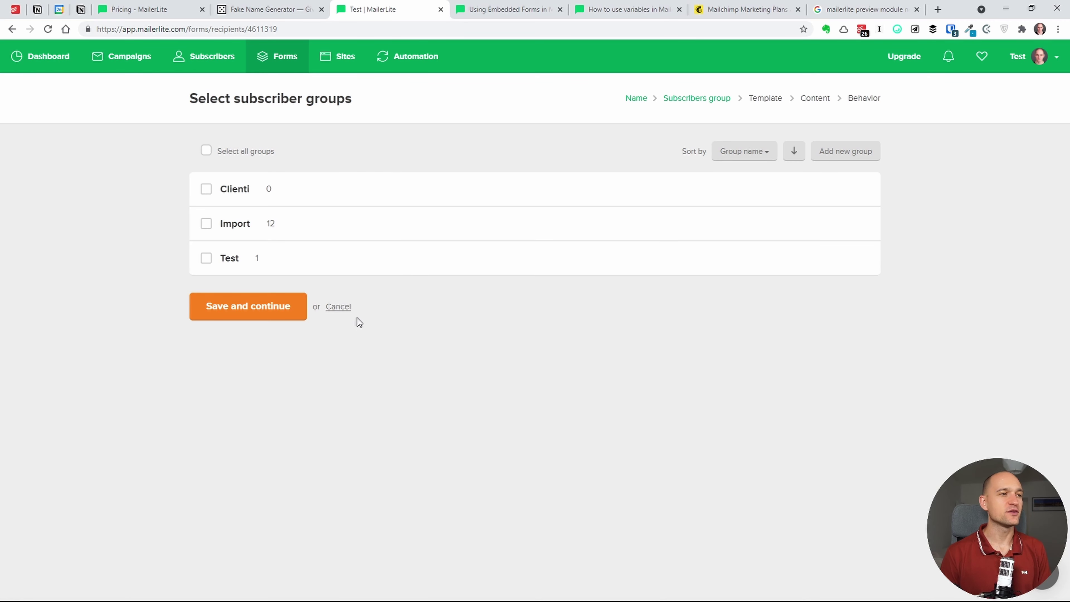
left_click(241, 260)
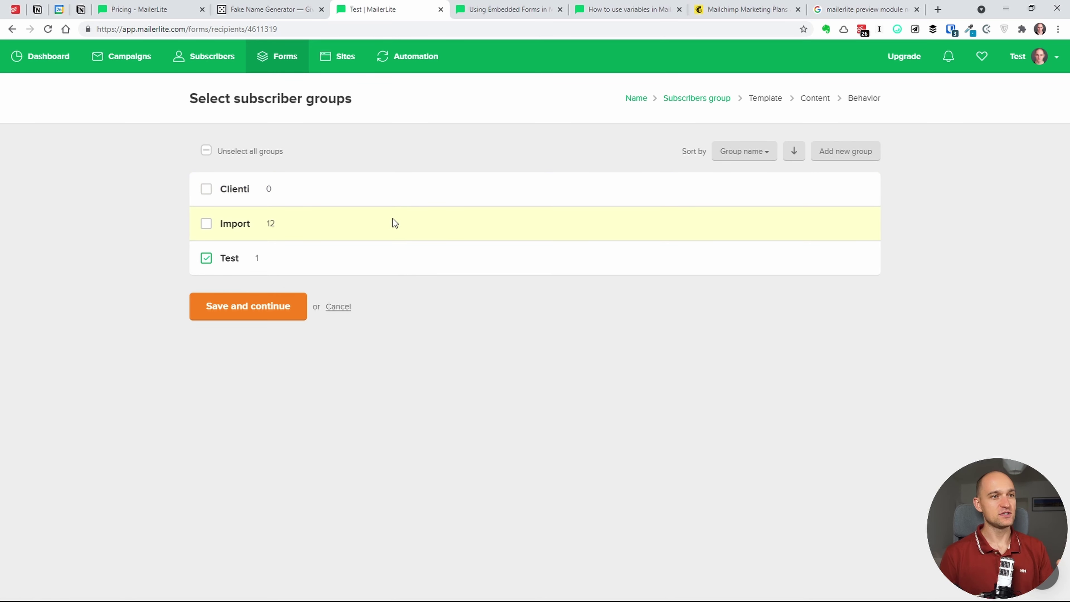
left_click(289, 311)
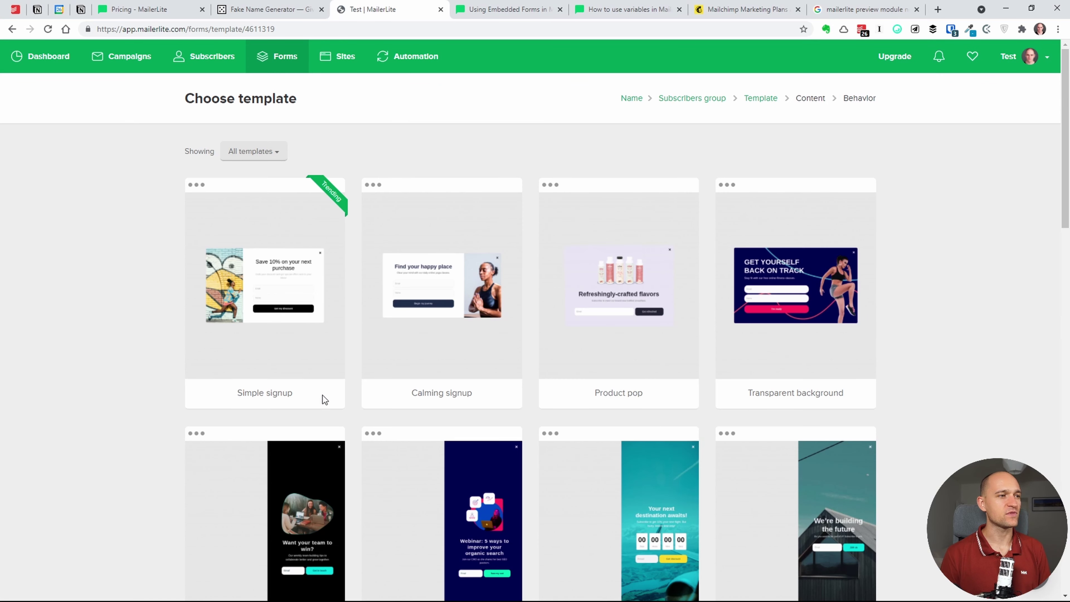
- Check the template filter, browse the templates, and select the Simple signup template
mouse_move(419, 191)
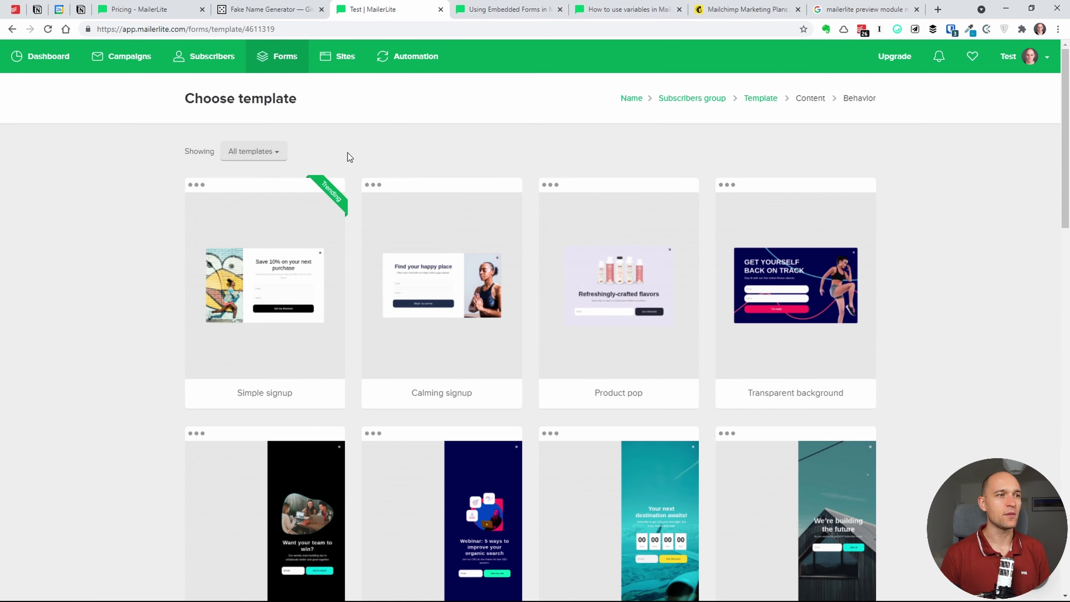
left_click(274, 151)
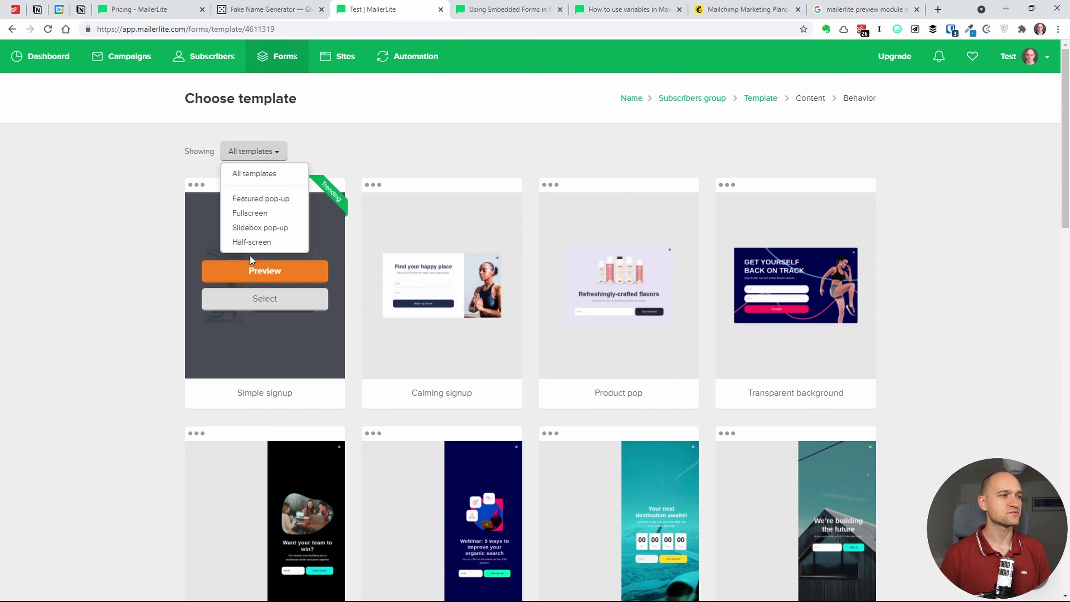
left_click(216, 246)
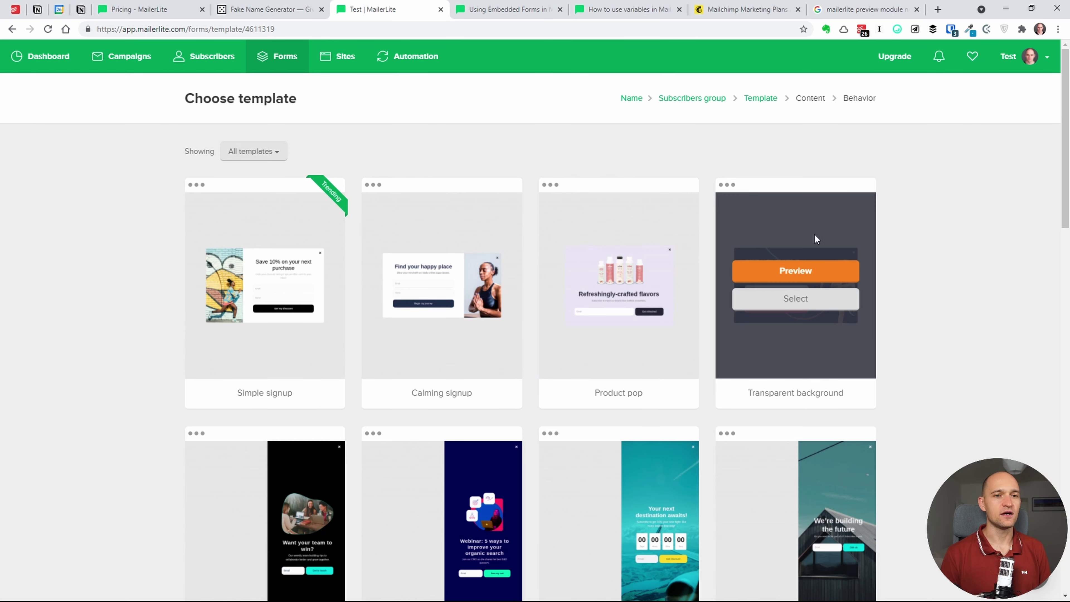
scroll(1038, 295, "down", 15)
scroll(1036, 436, "down", 5)
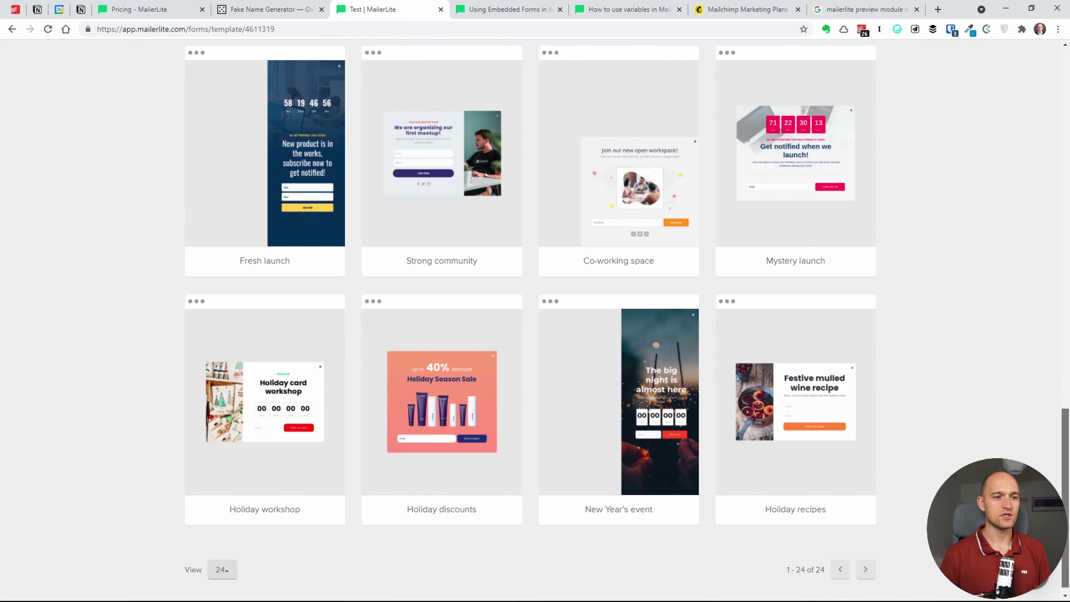
scroll(1039, 143, "up", 20)
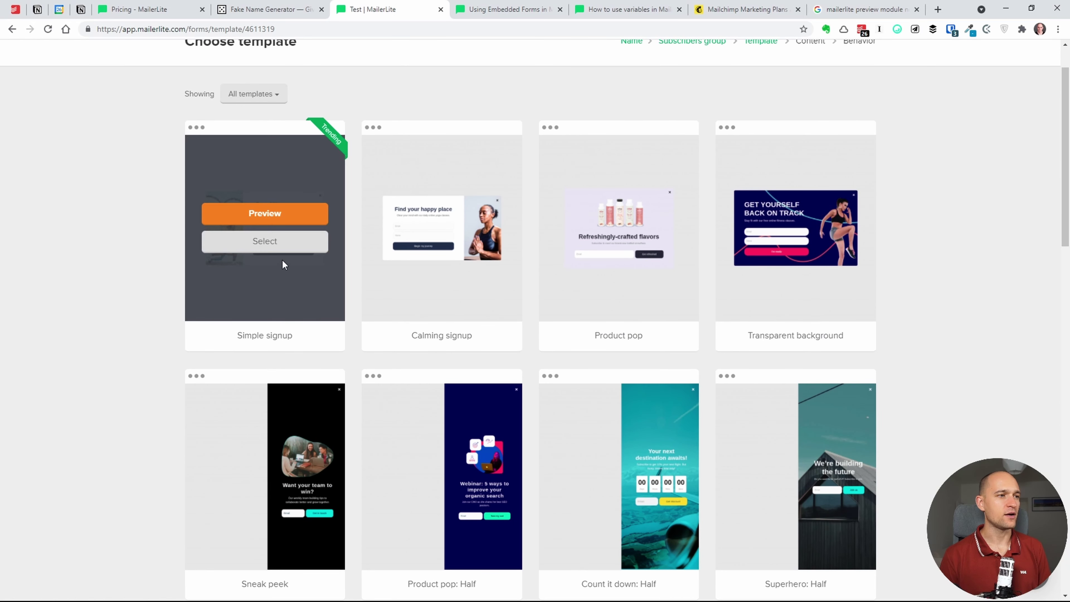
left_click(287, 246)
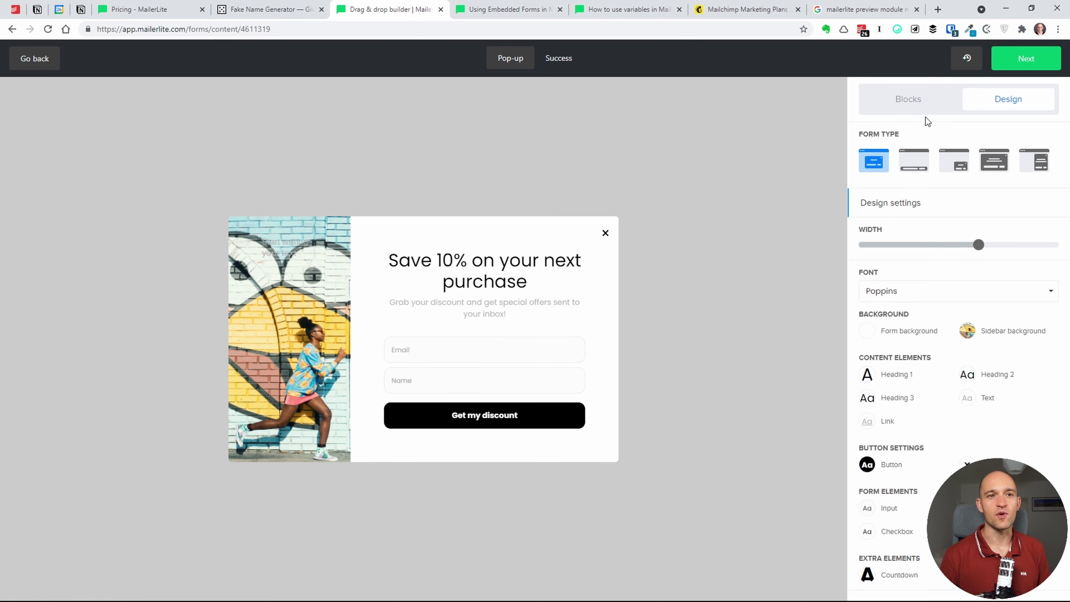
- Preview the full-screen, slide-in and bottom bar form types, then return to Pop-up
left_click(986, 168)
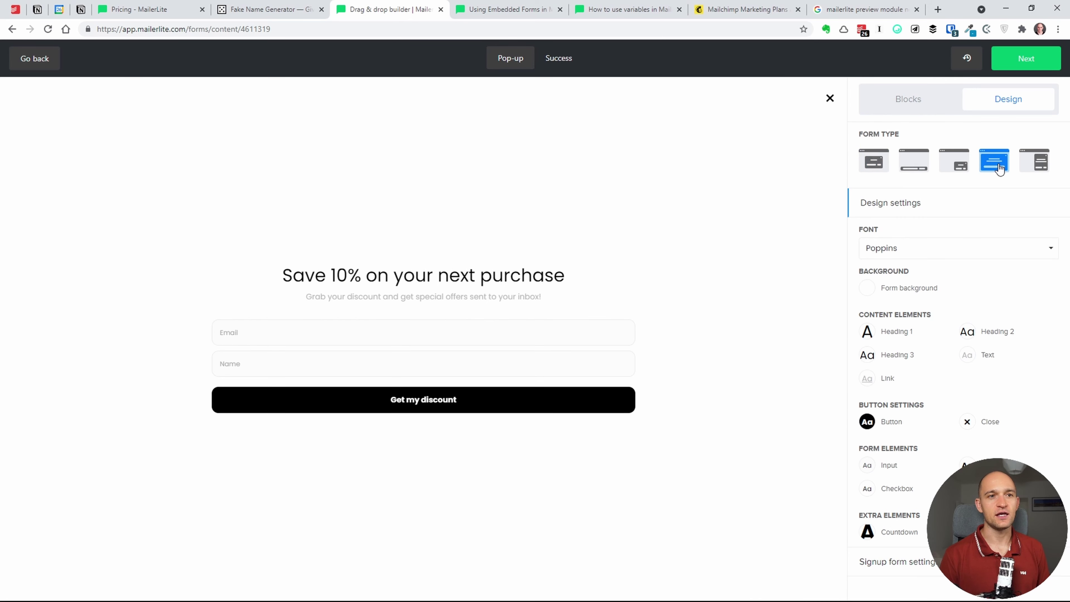
left_click(956, 168)
left_click(912, 161)
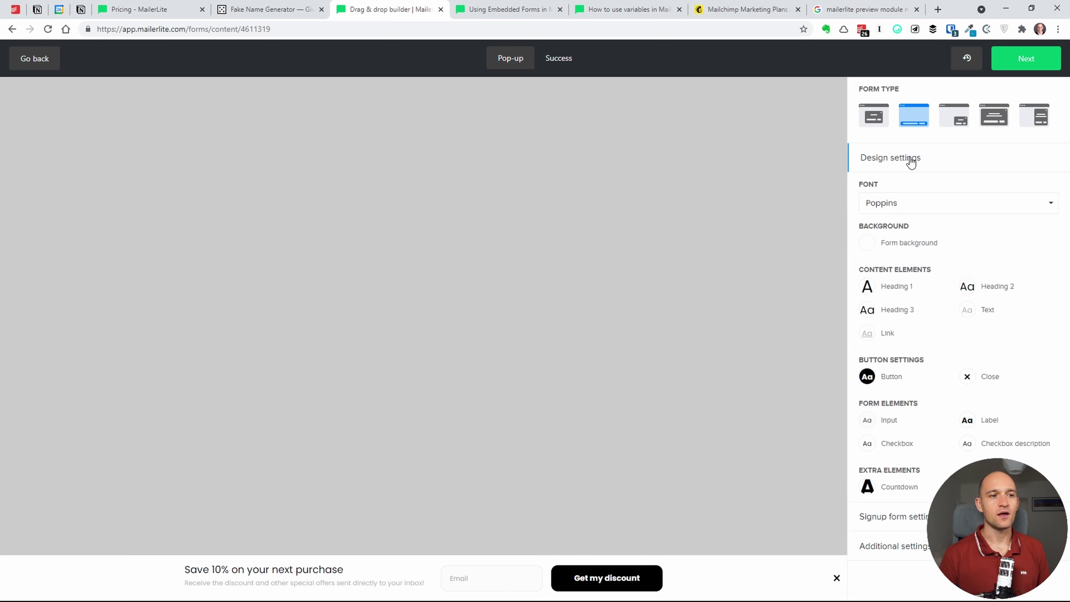
left_click(875, 120)
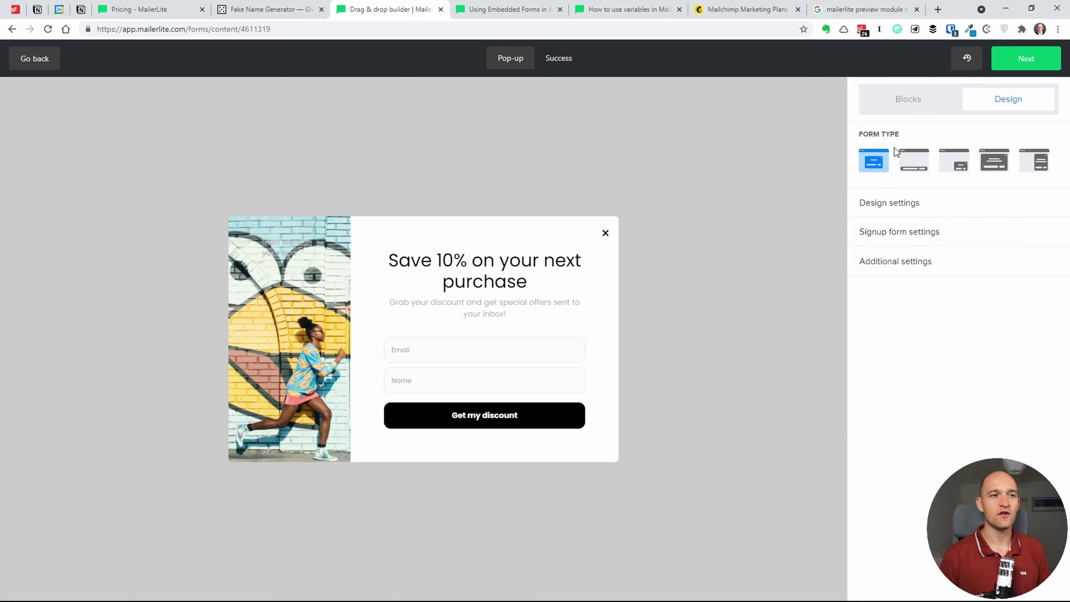
- Cycle through bottom bar, slide-in, full-screen and sidebar layouts, settling on the centred pop-up
left_click(956, 203)
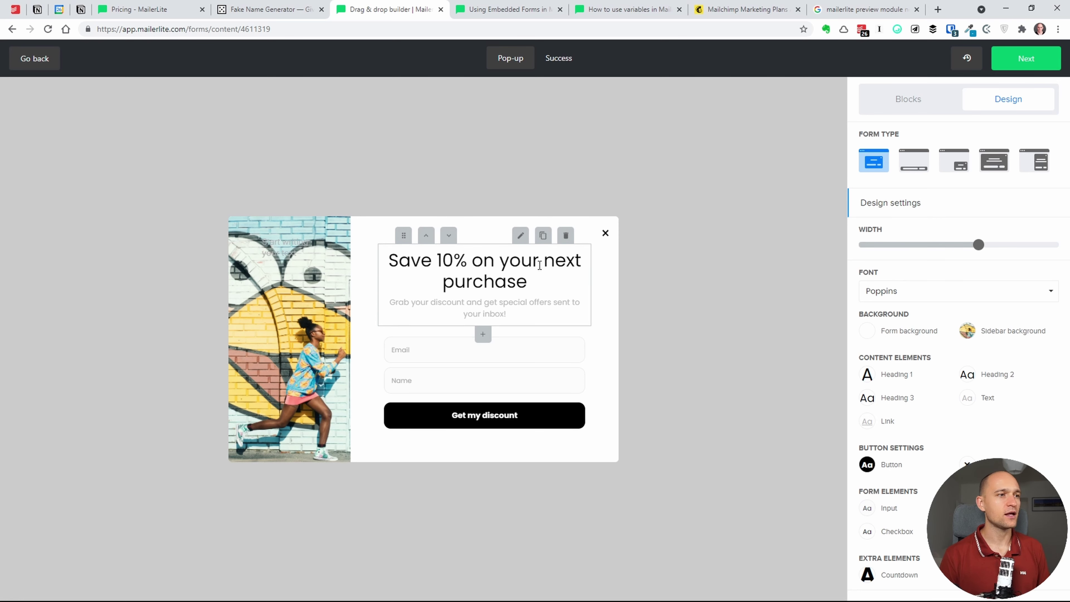
left_click(914, 160)
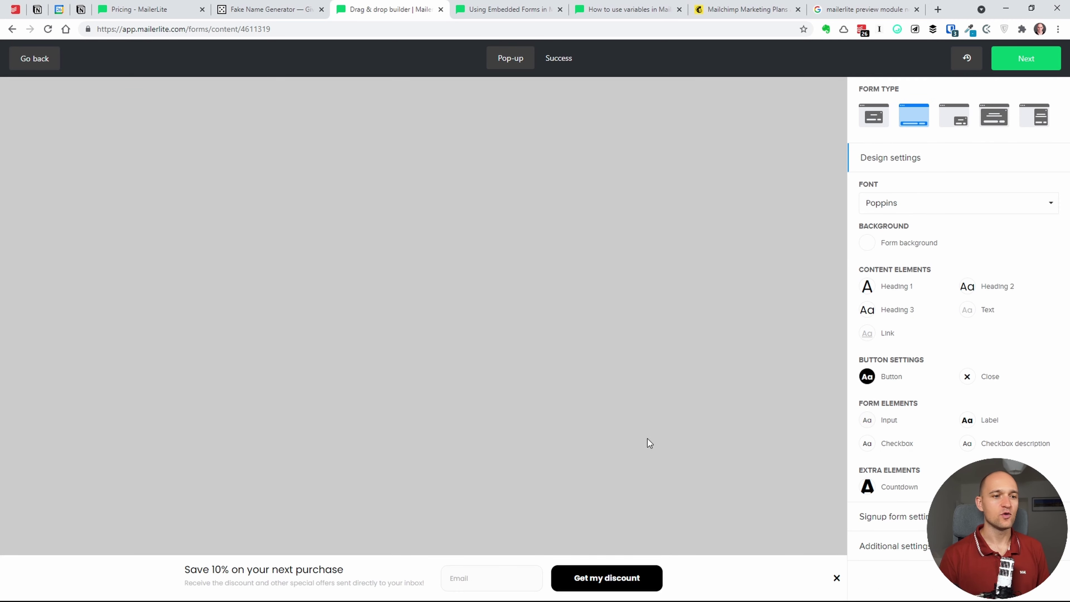
left_click(954, 114)
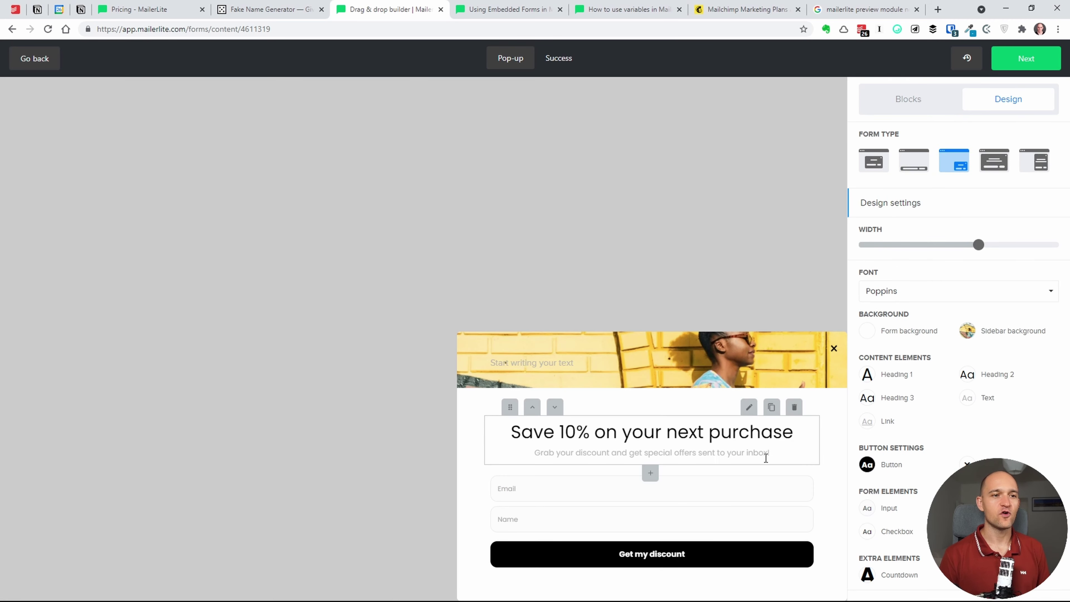
left_click(994, 157)
left_click(1038, 168)
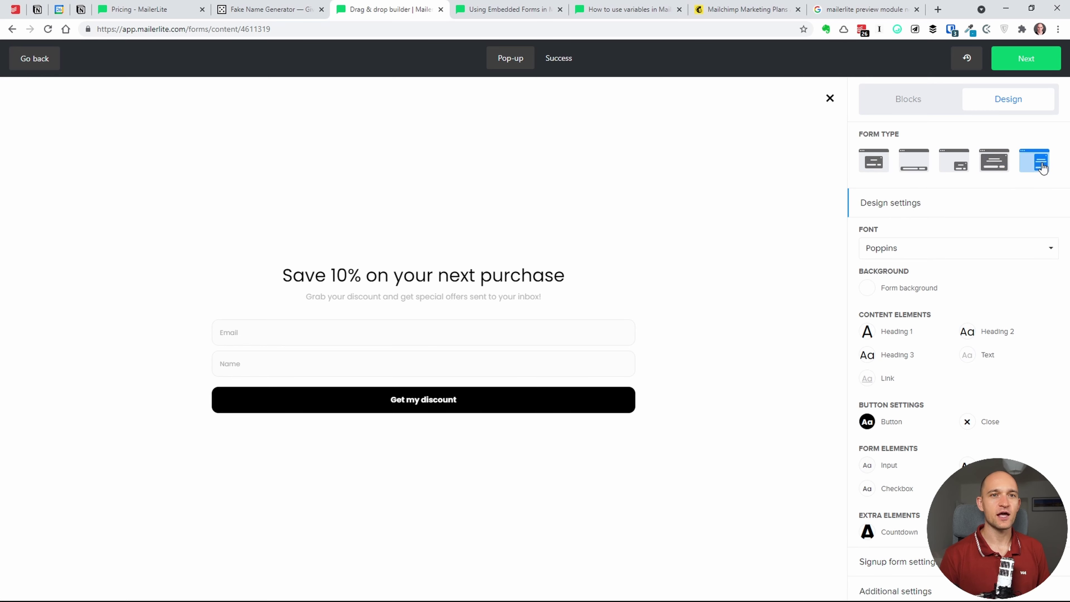
left_click(874, 166)
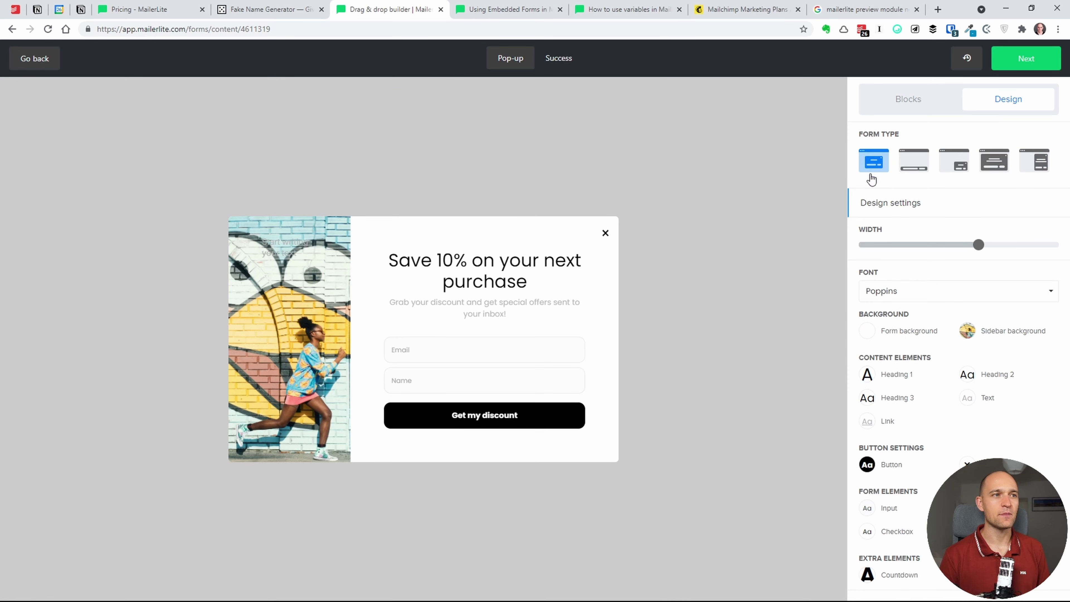
left_click(912, 169)
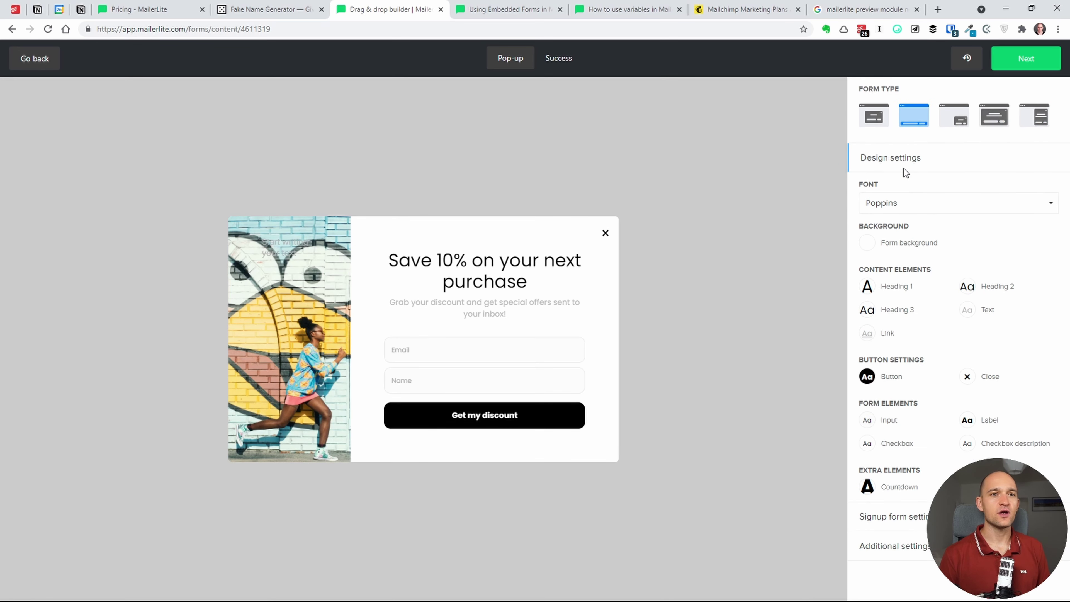
left_click(955, 118)
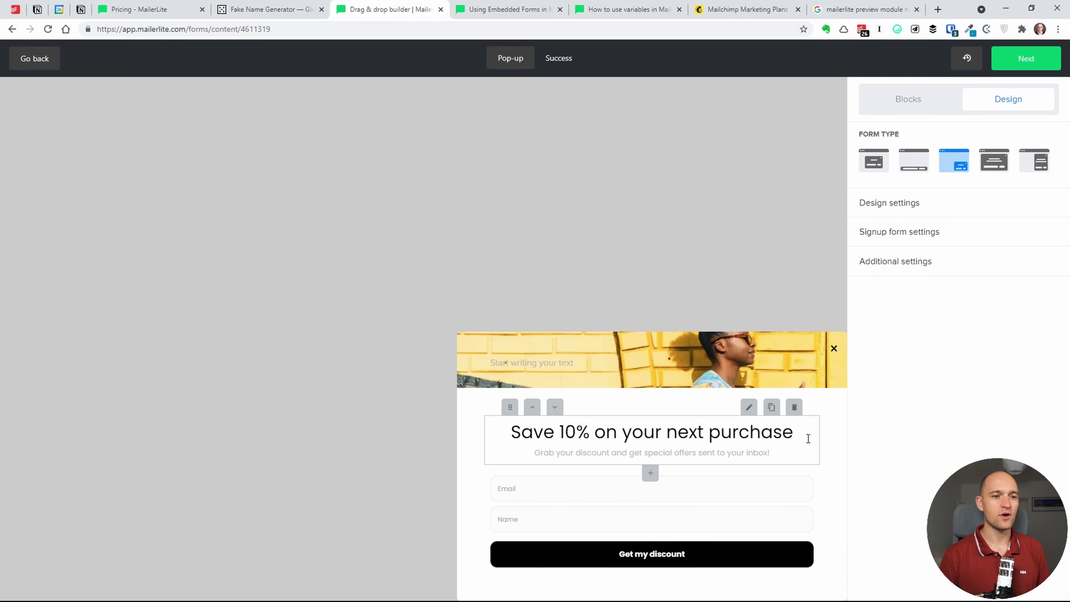
left_click(876, 162)
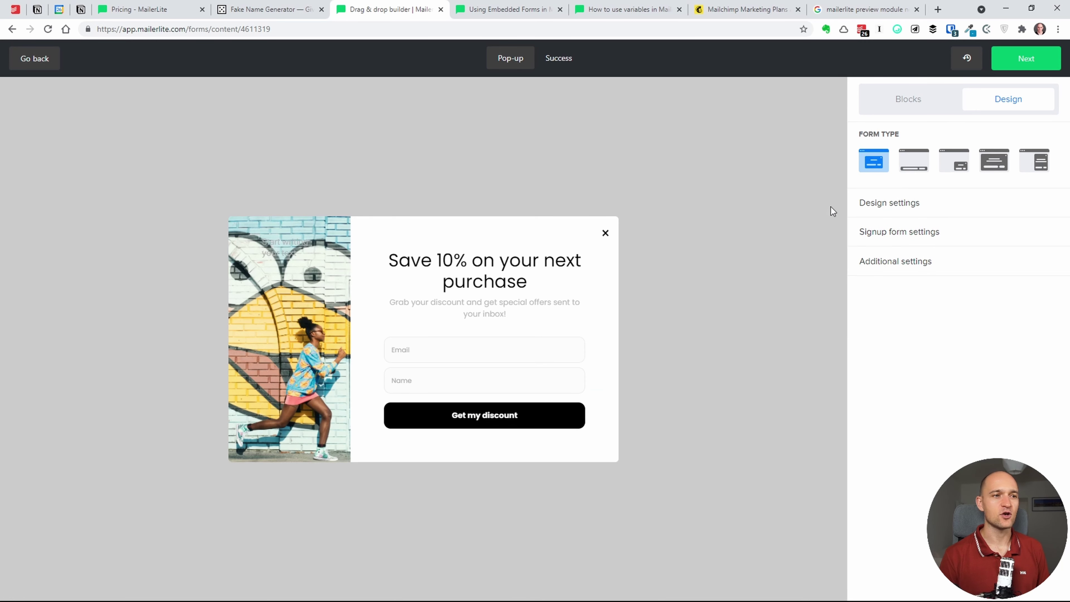
- Check the Design settings font list without changes and open the signup form settings
left_click(889, 205)
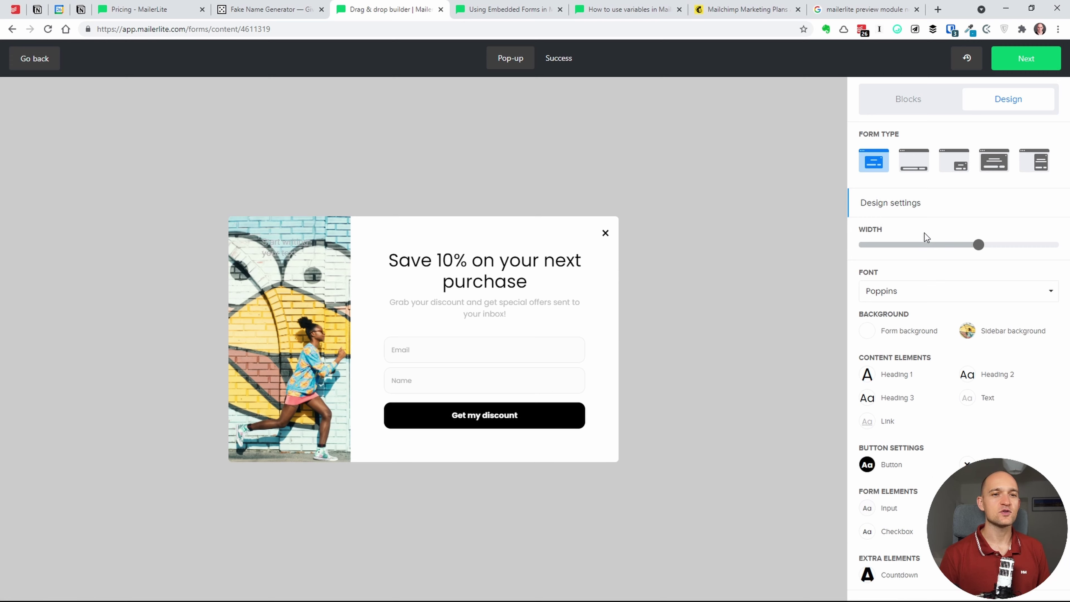
left_click(940, 299)
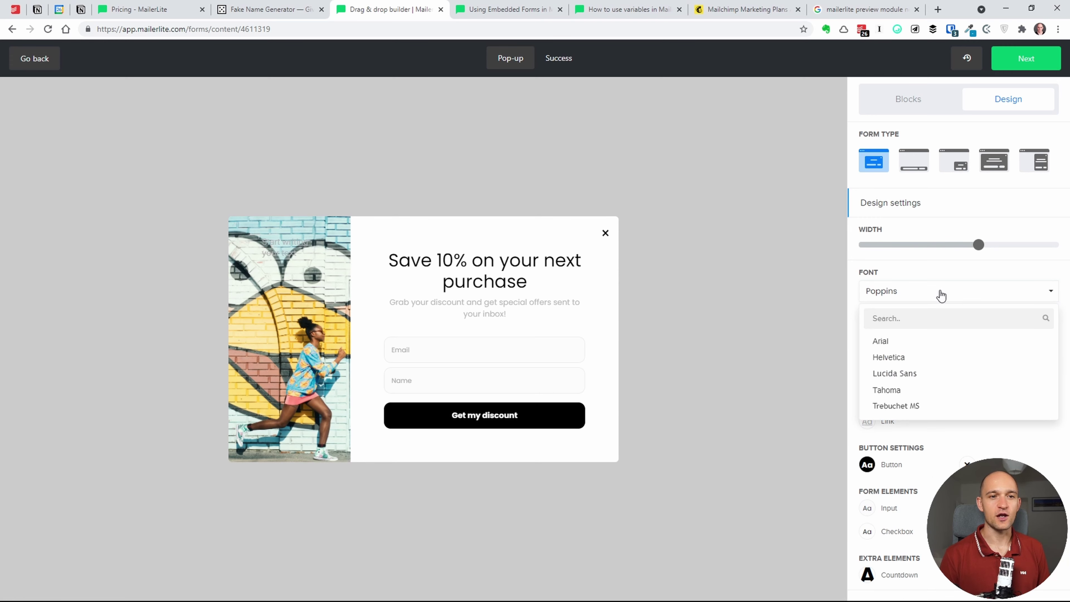
left_click(942, 298)
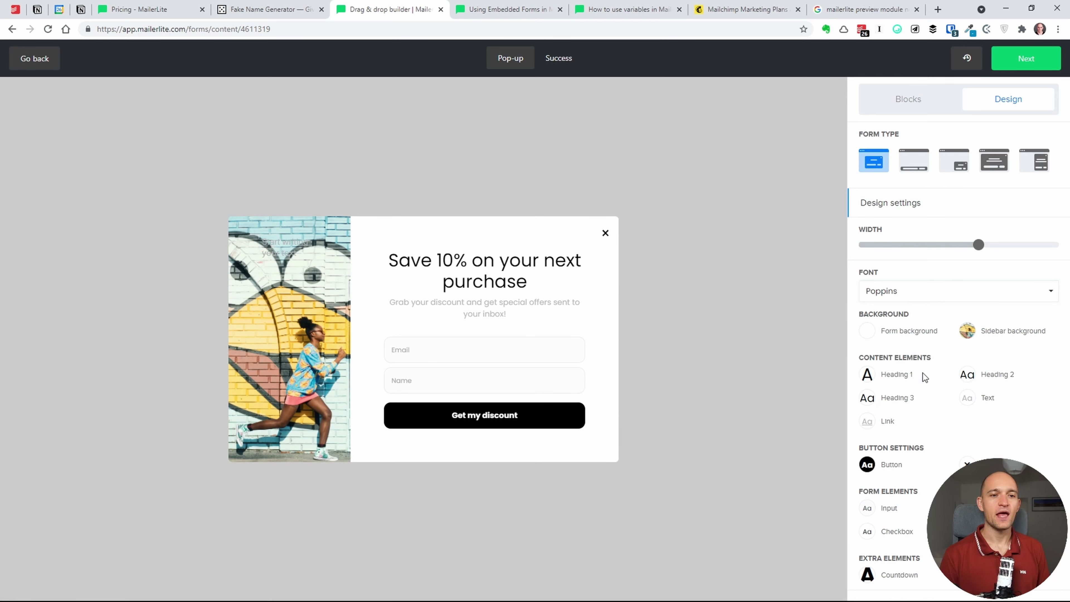
scroll(924, 373, "down", 1)
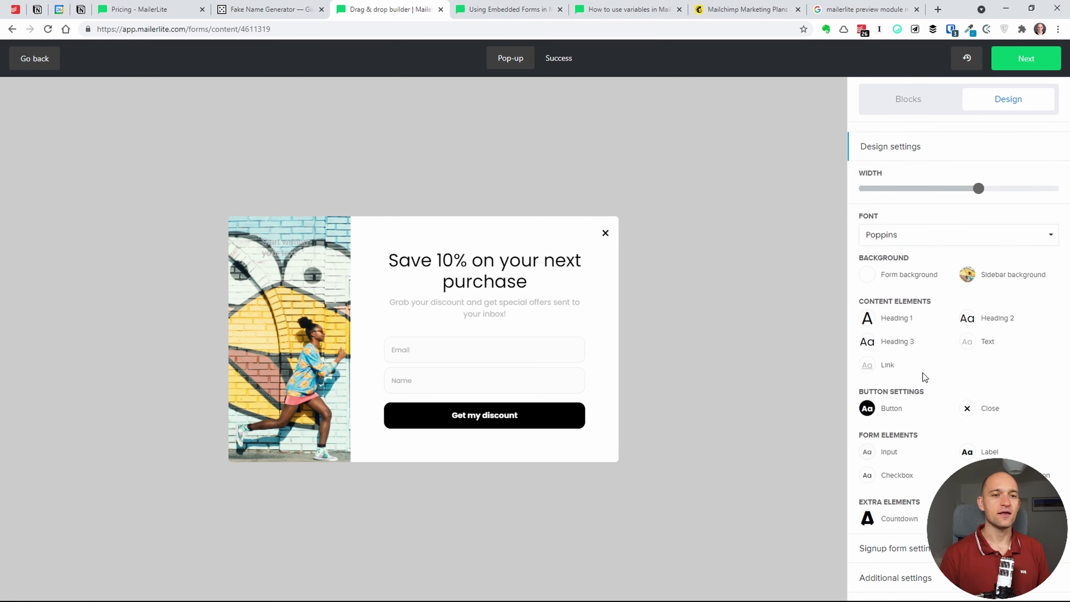
double_click(910, 547)
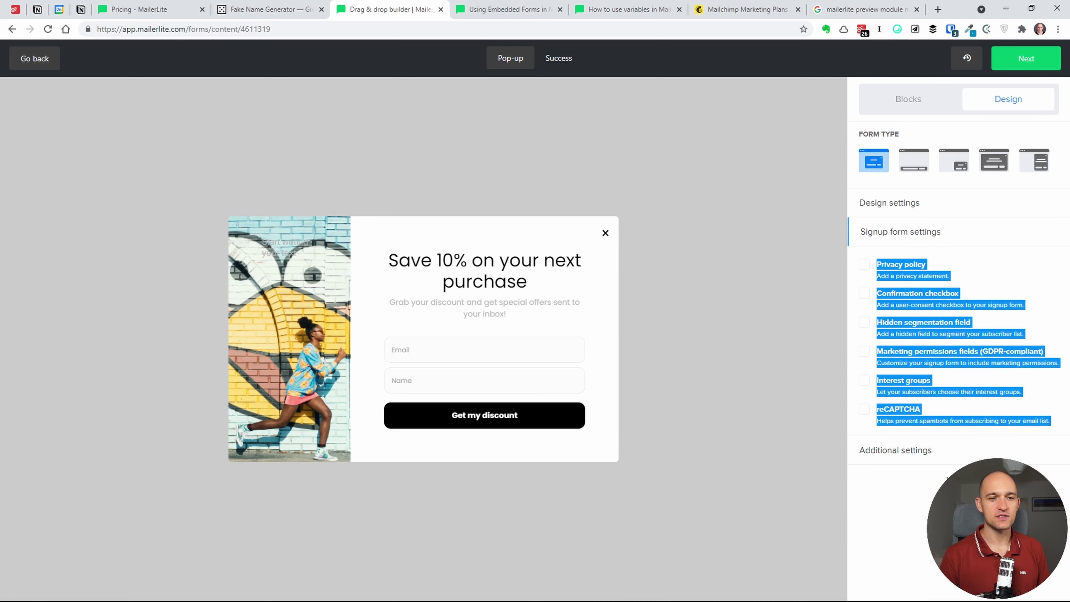
left_click(944, 347)
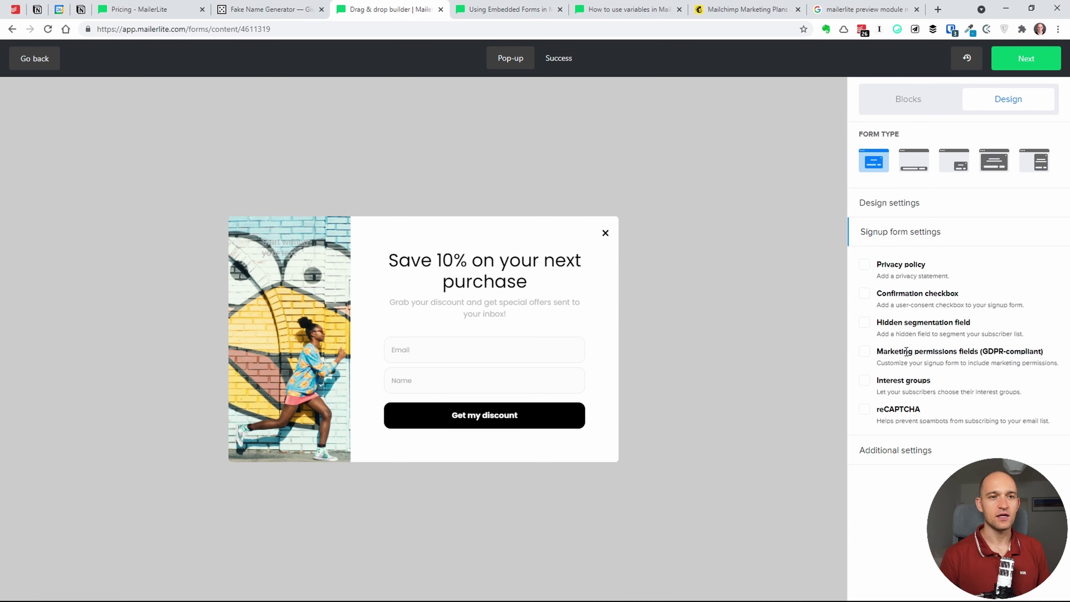
- Keep Poppins as the font and open the sidebar options under Additional settings
left_click(883, 207)
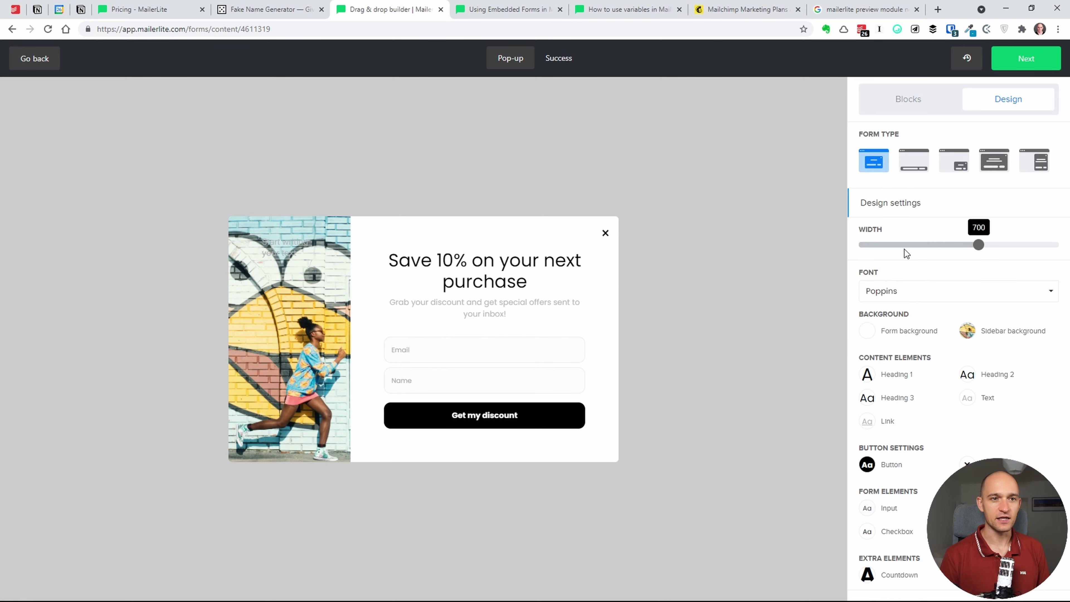
left_click(898, 295)
left_click(911, 300)
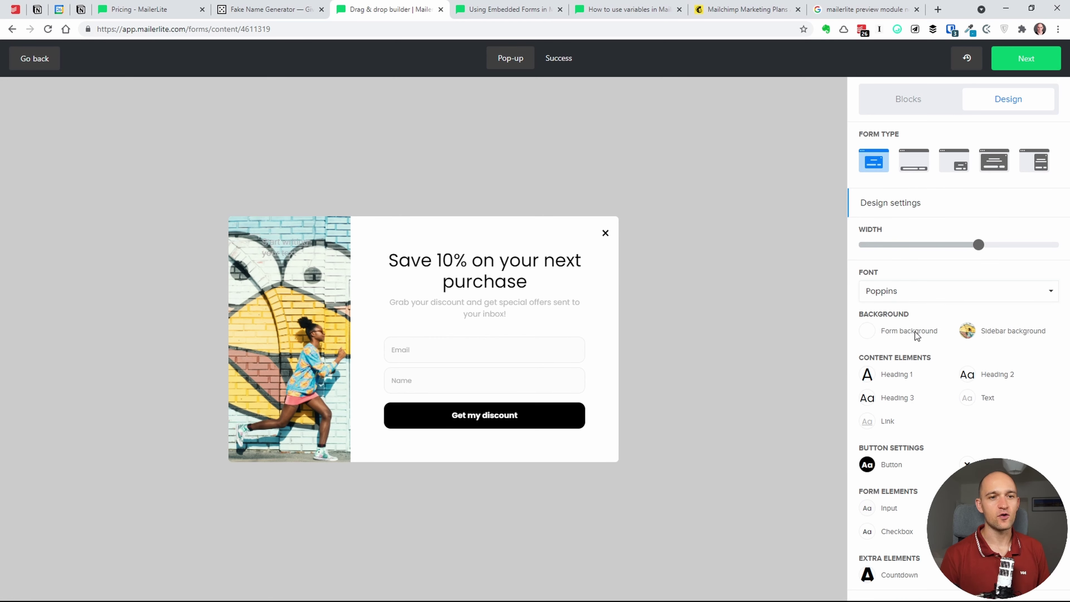
mouse_move(543, 271)
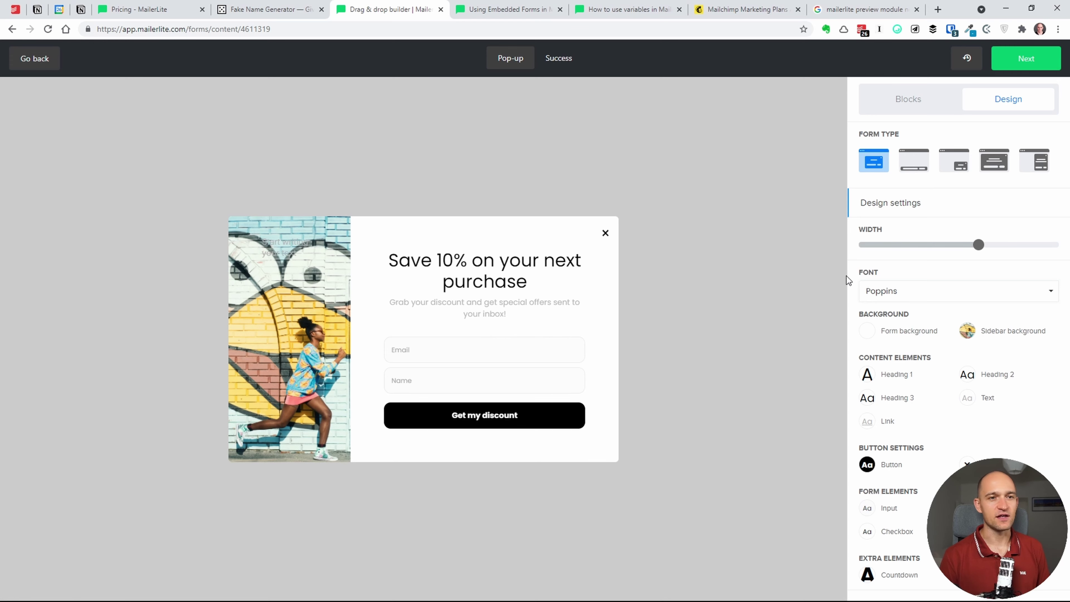
scroll(960, 315, "down", 1)
scroll(959, 315, "down", 2)
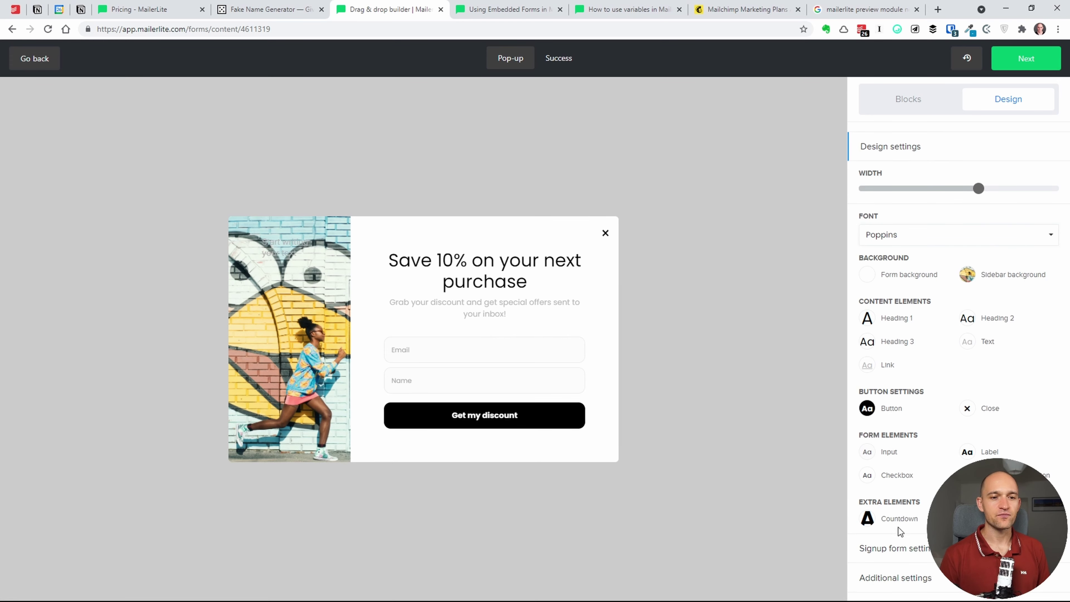
left_click(890, 547)
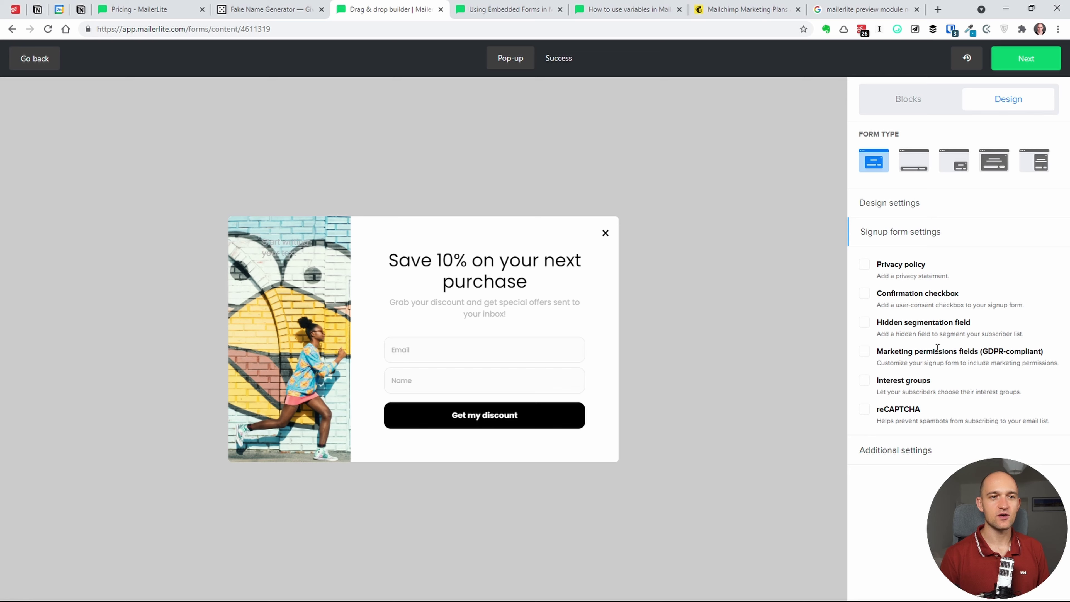
left_click(909, 456)
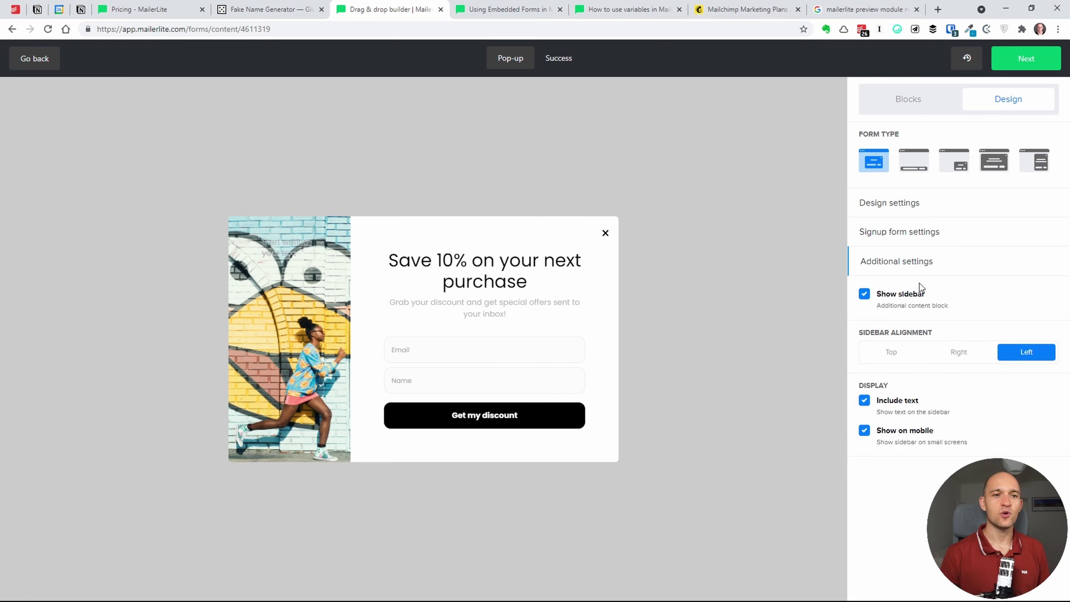
- Uncheck Include text for the sidebar, keep Show sidebar and Show on mobile on, then show Blocks
left_click(865, 294)
left_click(864, 294)
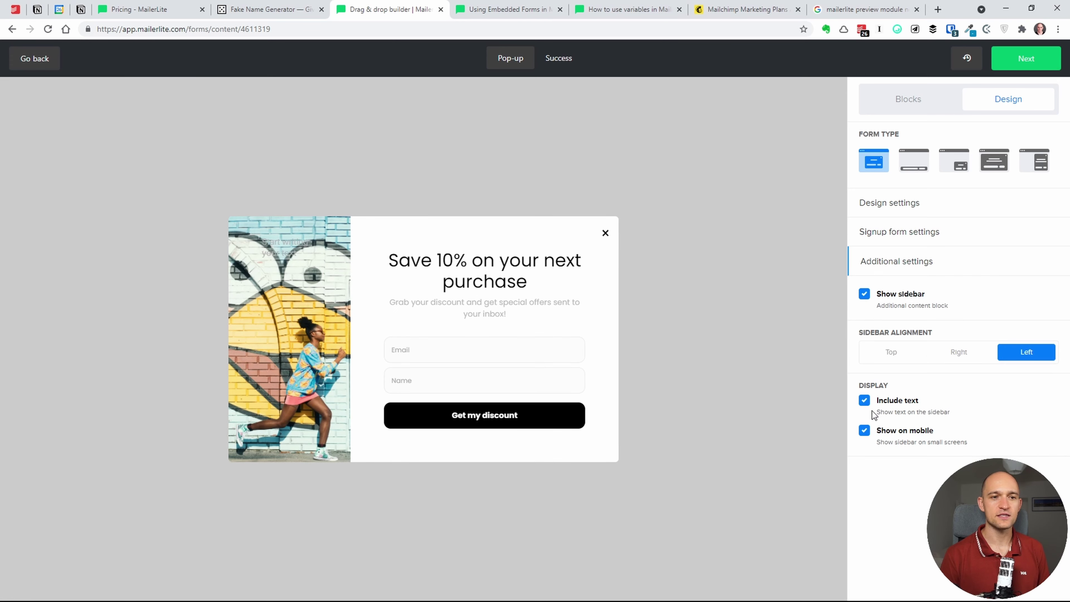
left_click(865, 404)
left_click(865, 404)
left_click(866, 433)
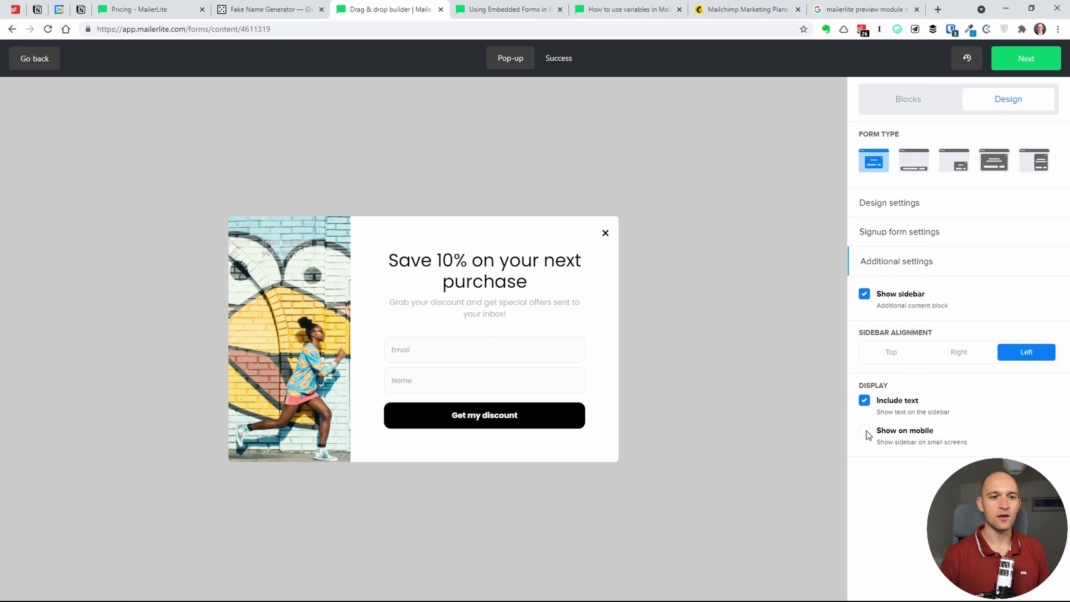
left_click(866, 433)
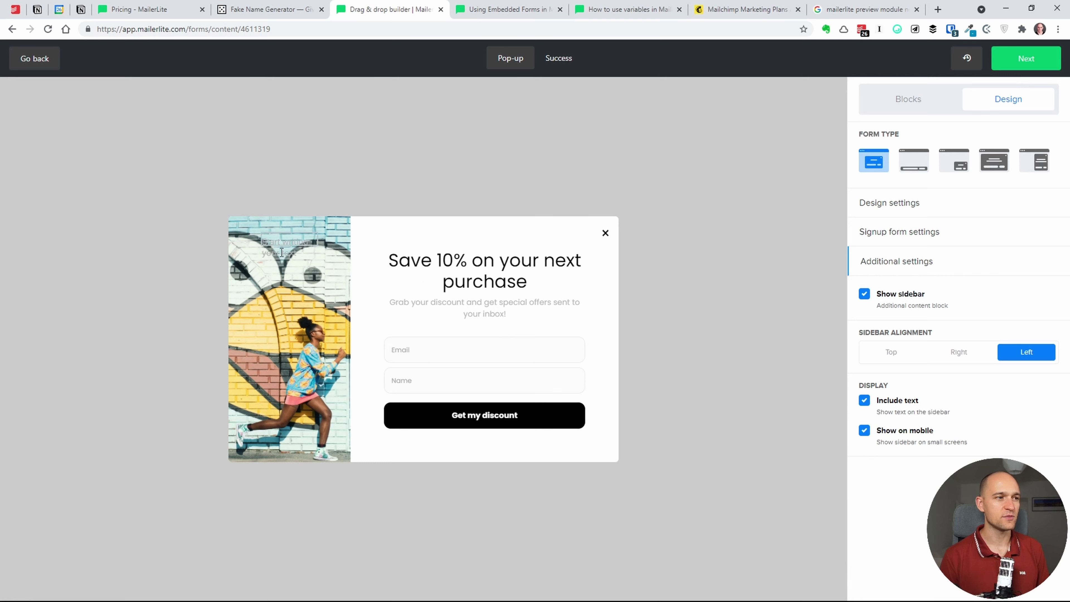
left_click(869, 403)
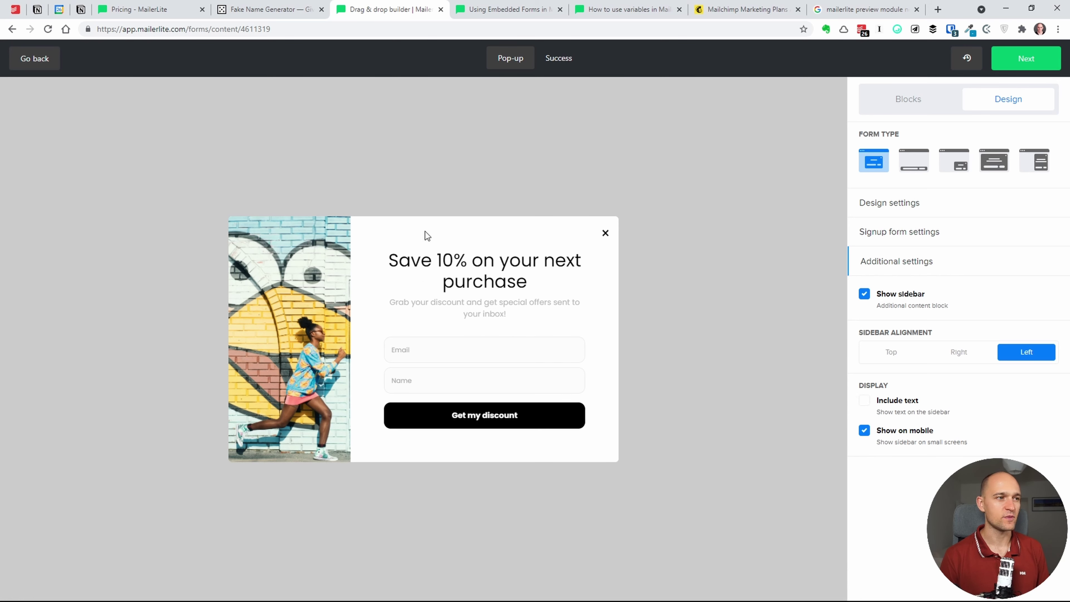
left_click(865, 434)
left_click(865, 434)
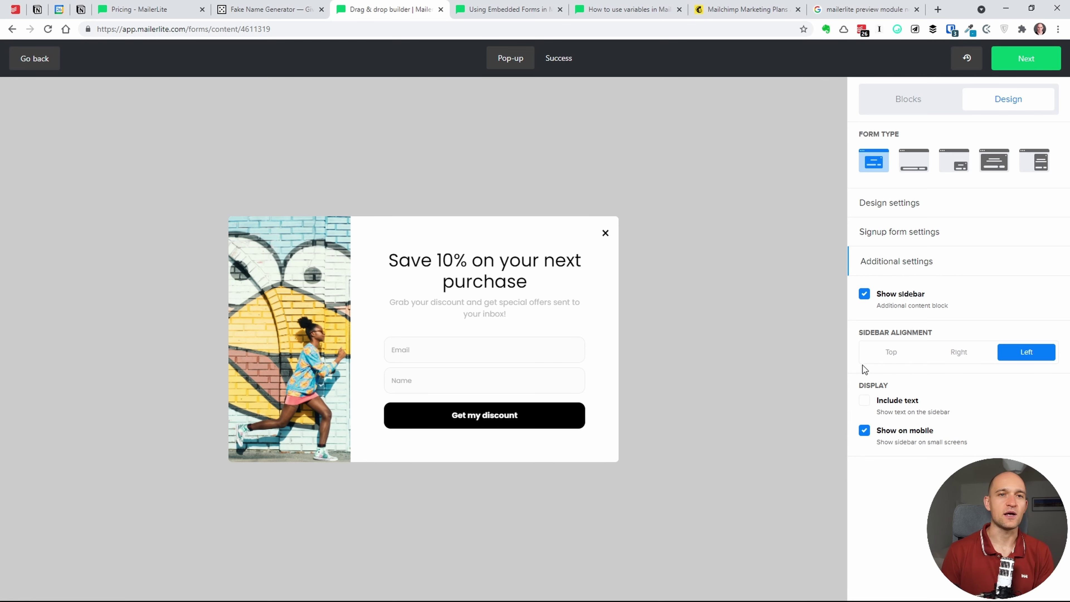
left_click(915, 103)
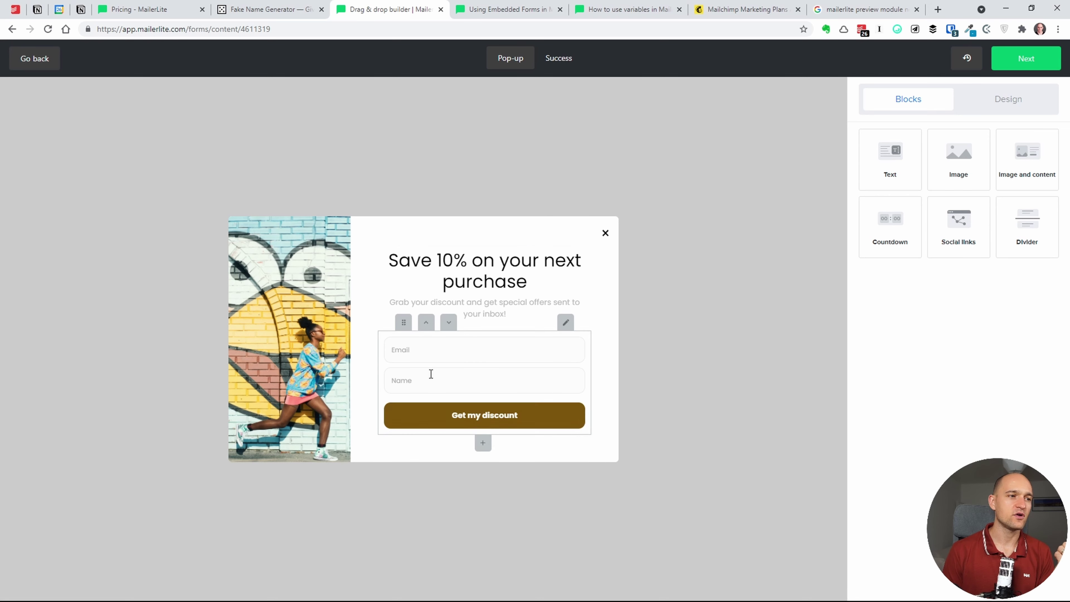
- Try moving the signup fields block, leave it in place, and proceed to the next step
left_click_drag(403, 323, 399, 414)
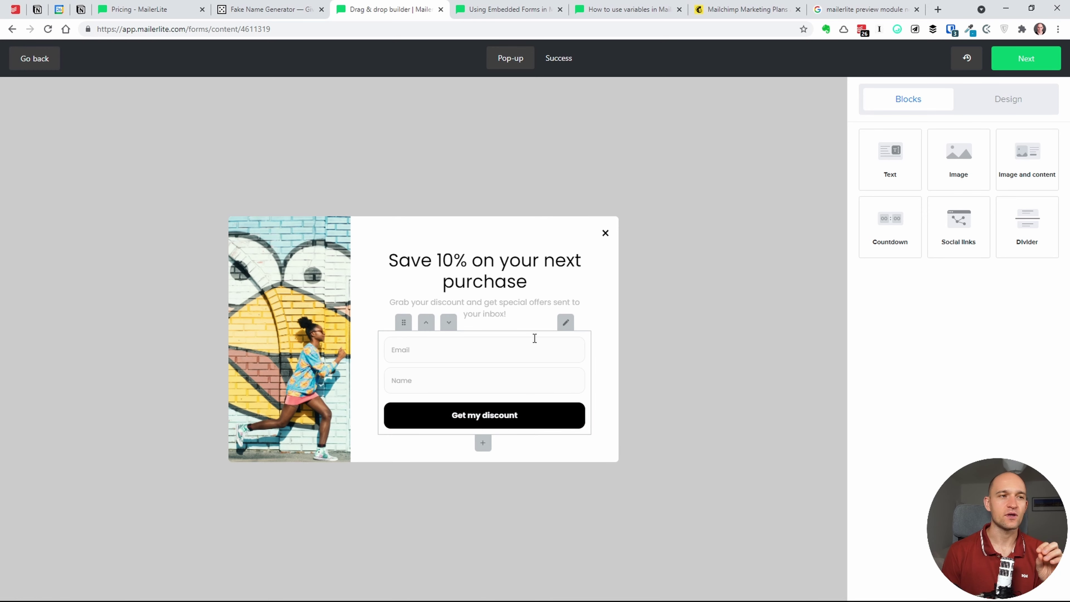
left_click(1034, 67)
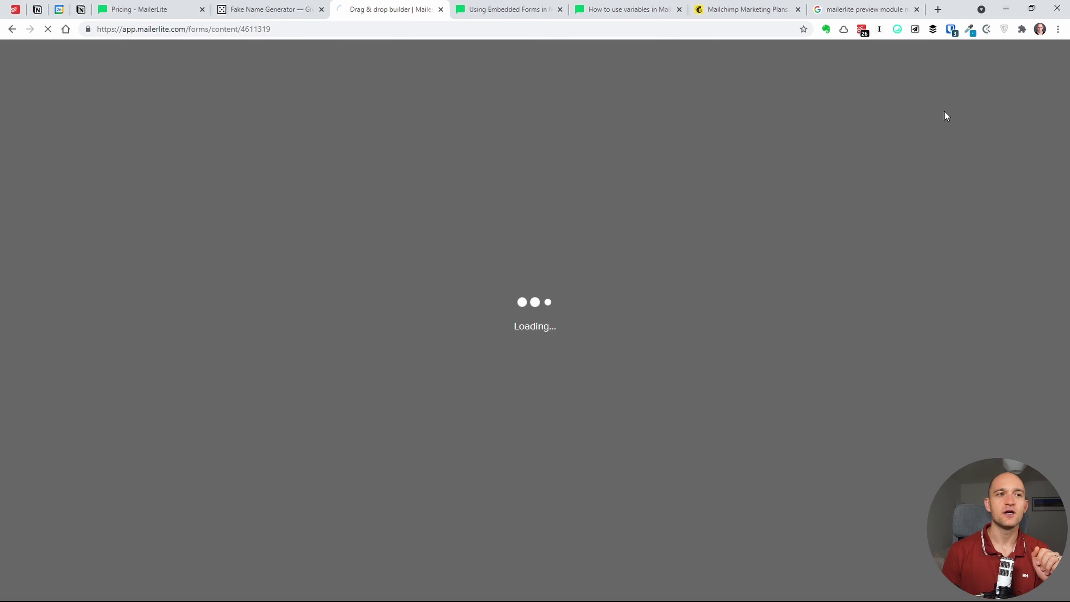
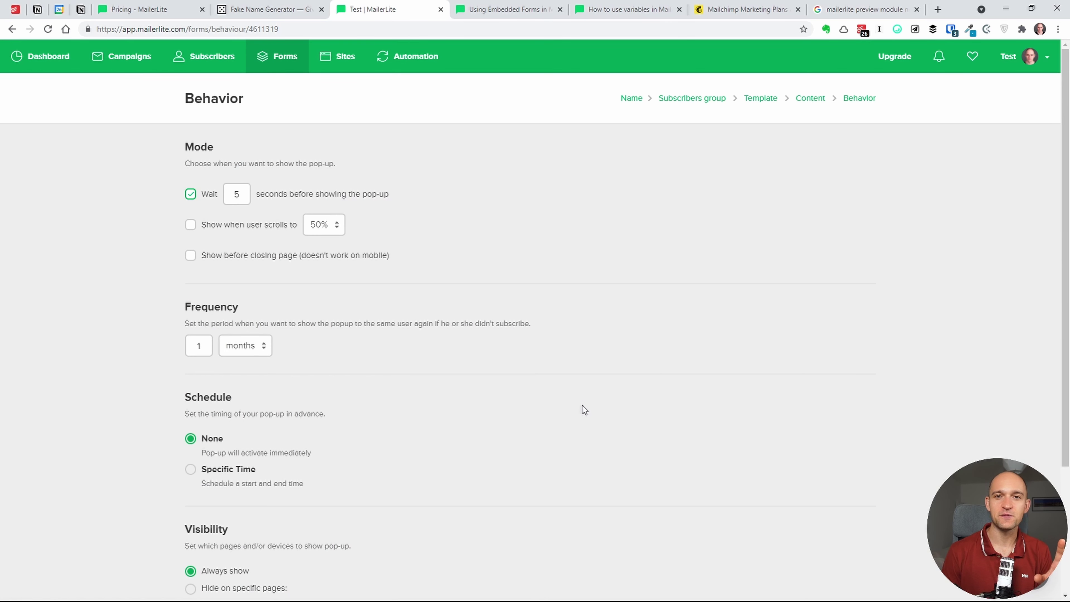
- Show the pop-up before the page closes instead of after 5 seconds, and save the behavior settings
scroll(543, 358, "down", 3)
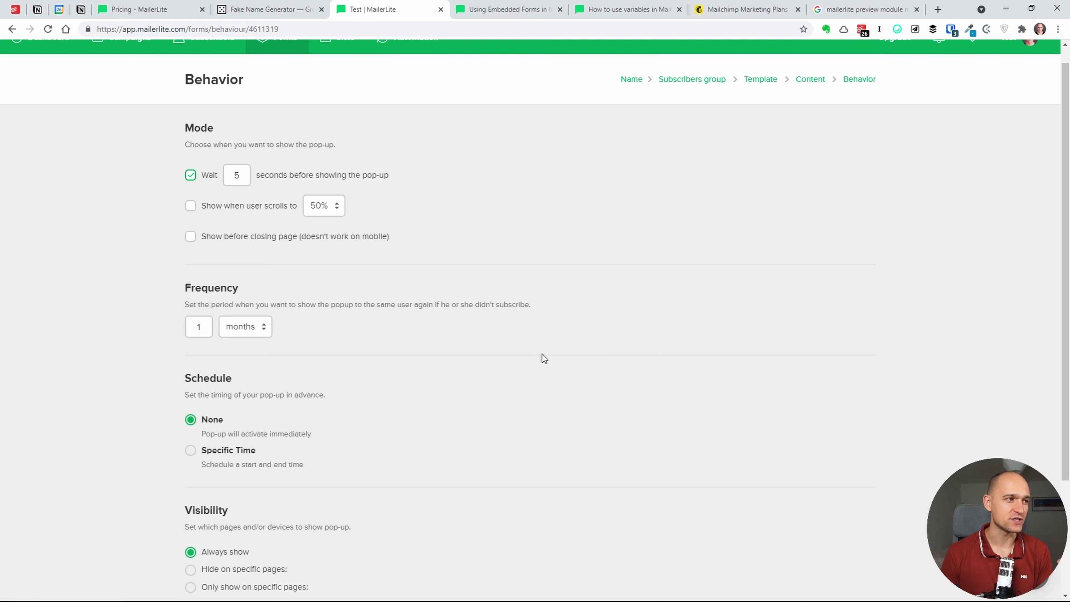
scroll(464, 228, "up", 3)
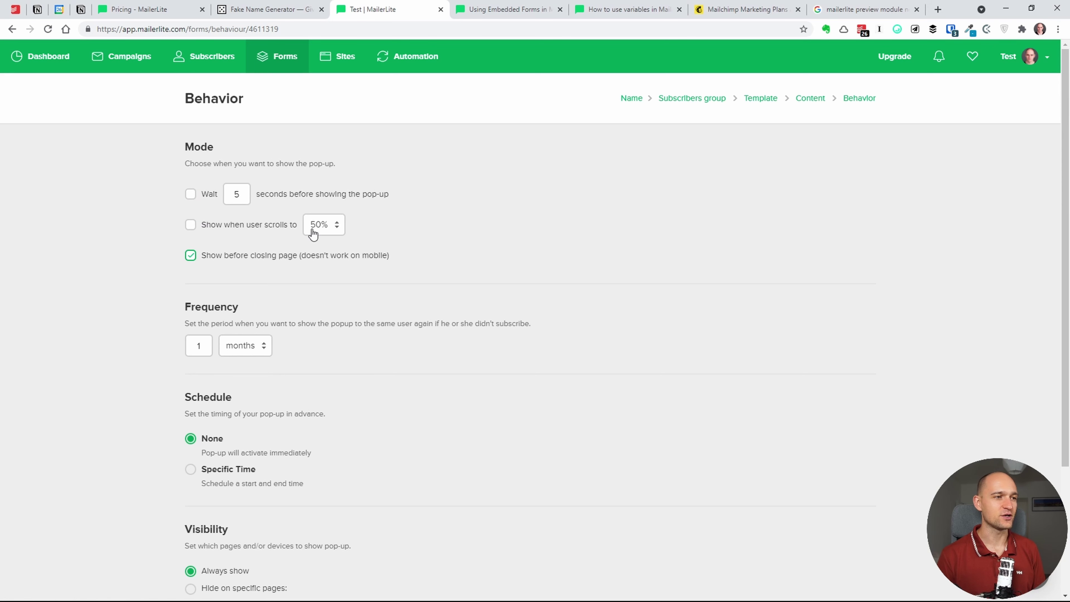
scroll(341, 302, "down", 2)
left_click_drag(206, 186, 371, 176)
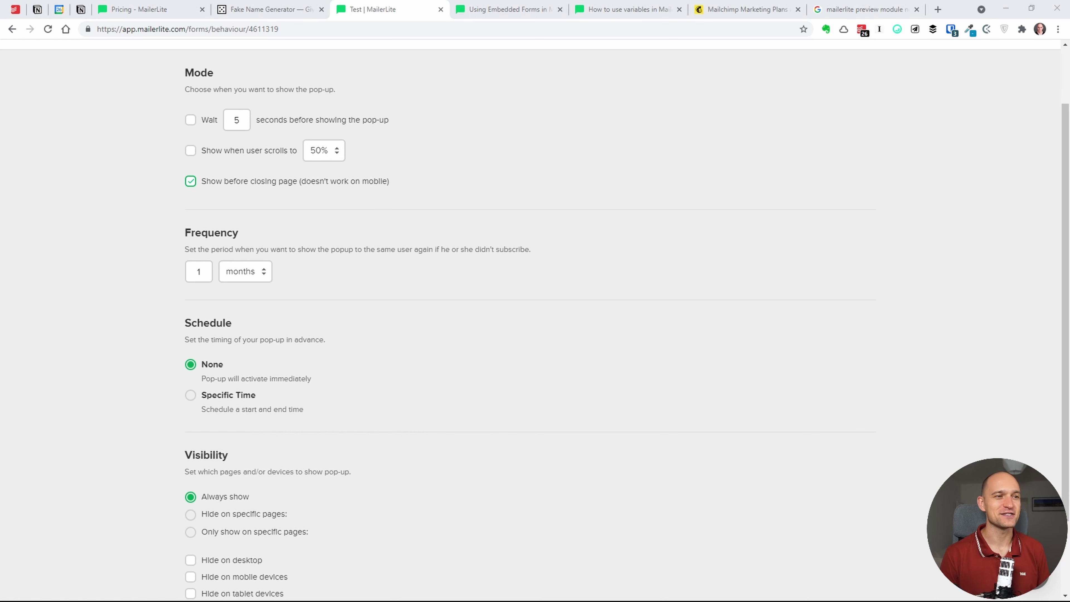
left_click(369, 222)
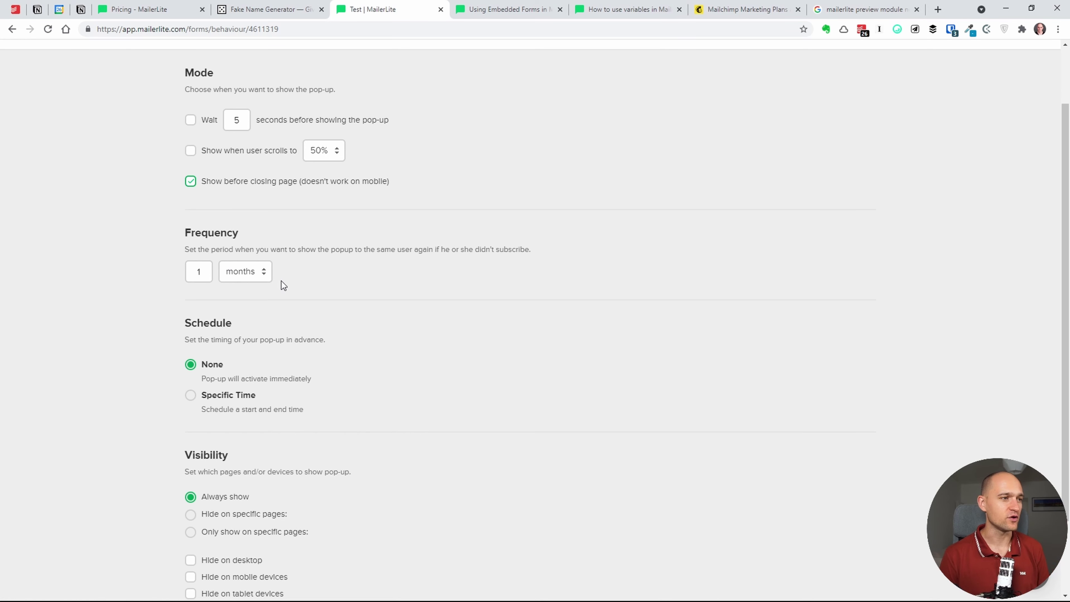
scroll(270, 302, "down", 1)
scroll(278, 316, "down", 2)
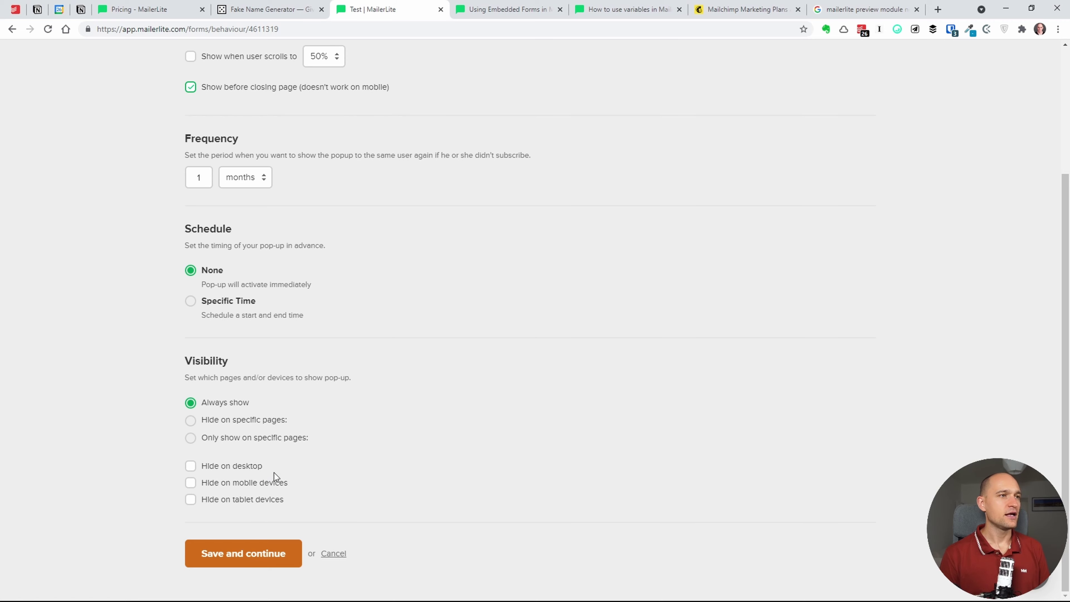
left_click(291, 554)
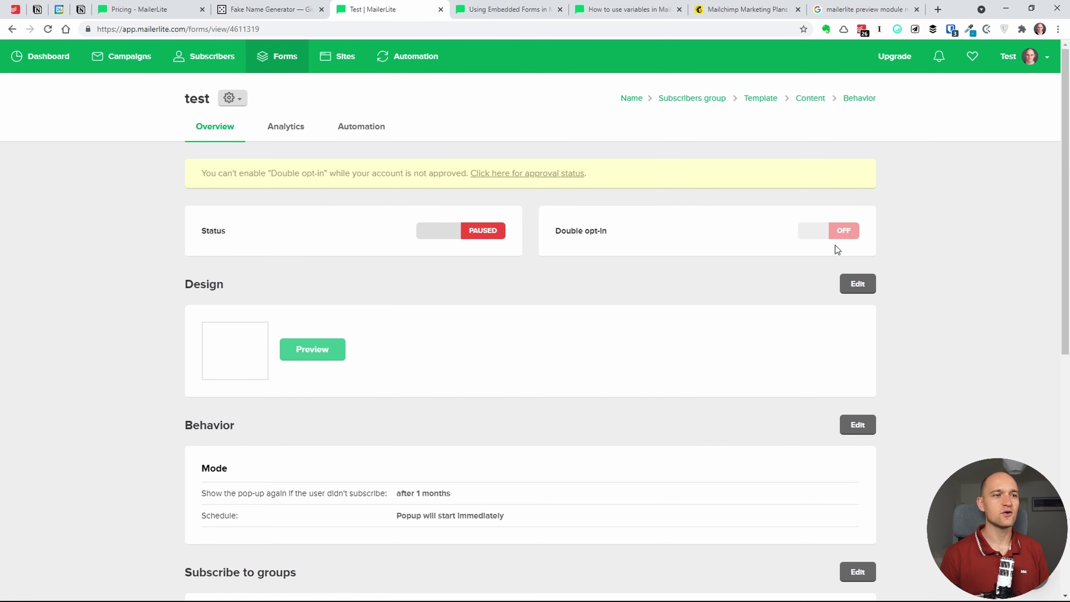
- Review the 'test' pop-up overview down to its JavaScript tracking snippet, then return to the Forms list
scroll(442, 302, "down", 3)
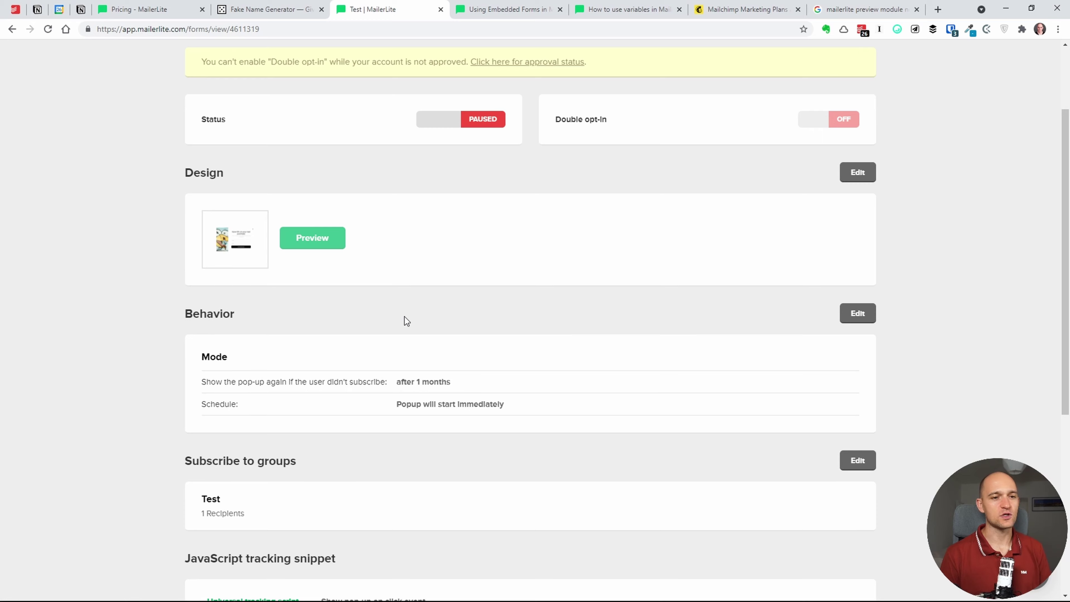
scroll(406, 321, "down", 4)
scroll(416, 228, "down", 4)
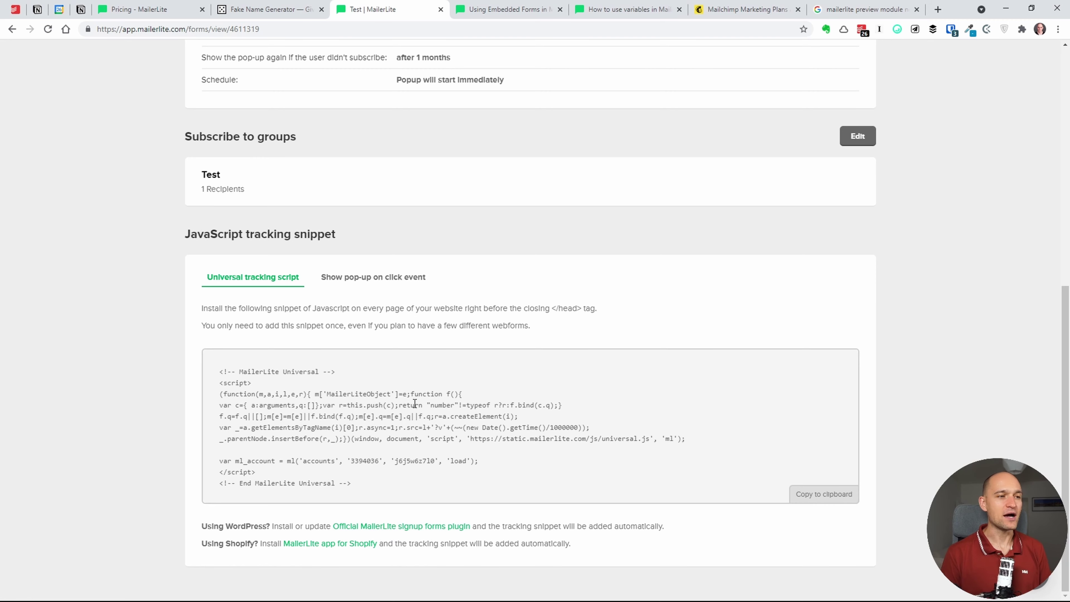
scroll(439, 303, "up", 8)
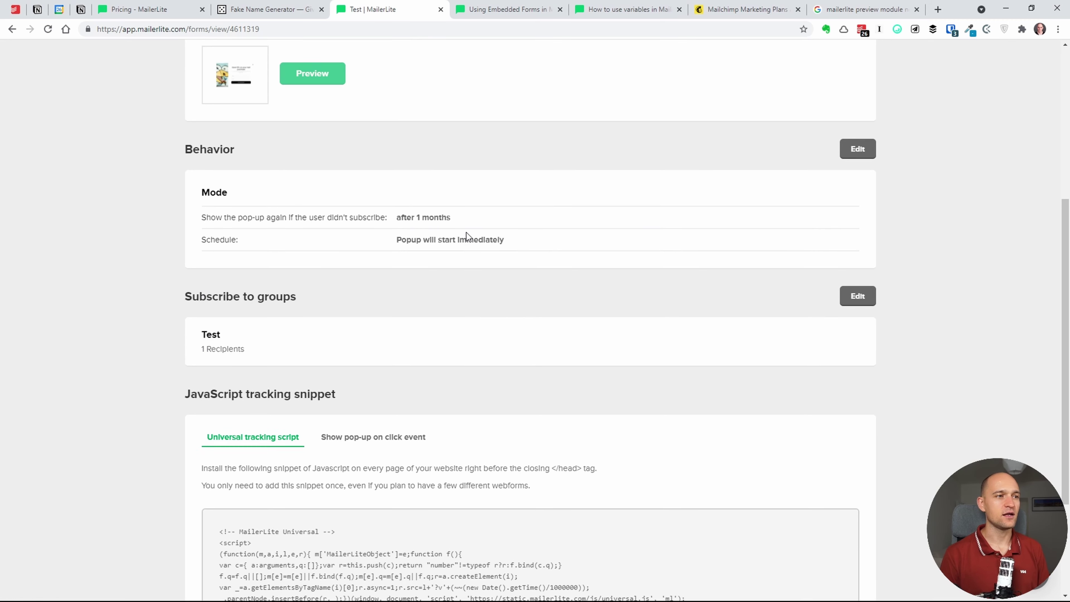
scroll(459, 310, "down", 8)
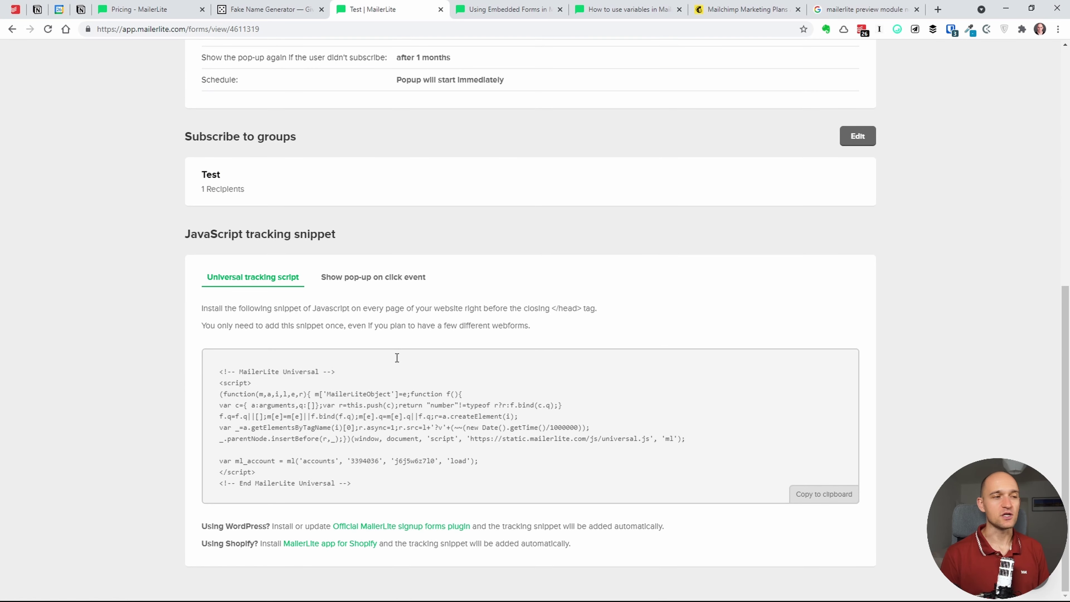
scroll(389, 337, "up", 2)
scroll(362, 371, "down", 2)
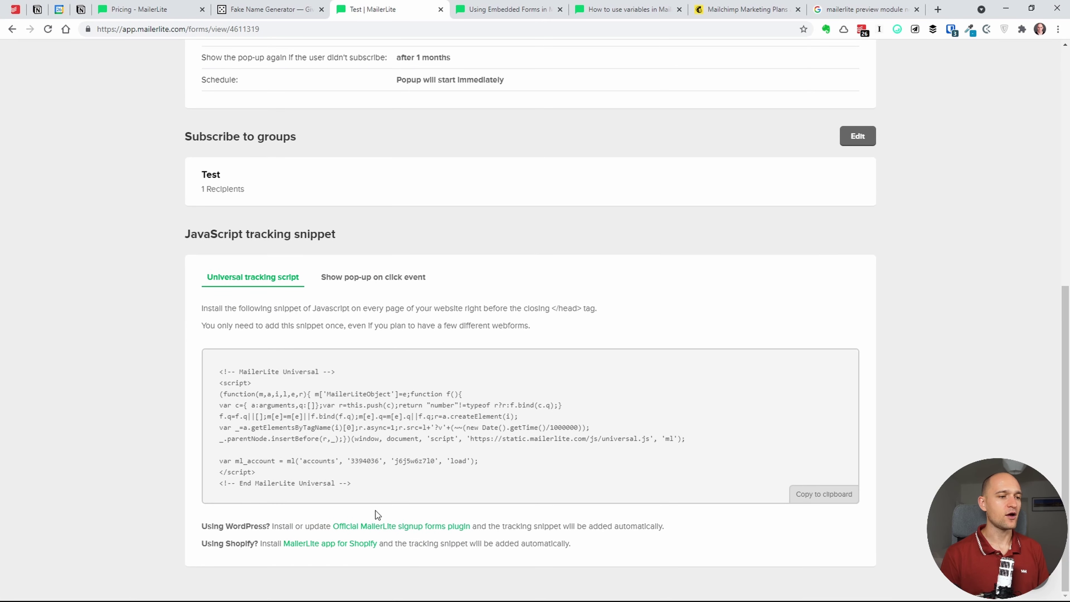
scroll(336, 390, "up", 8)
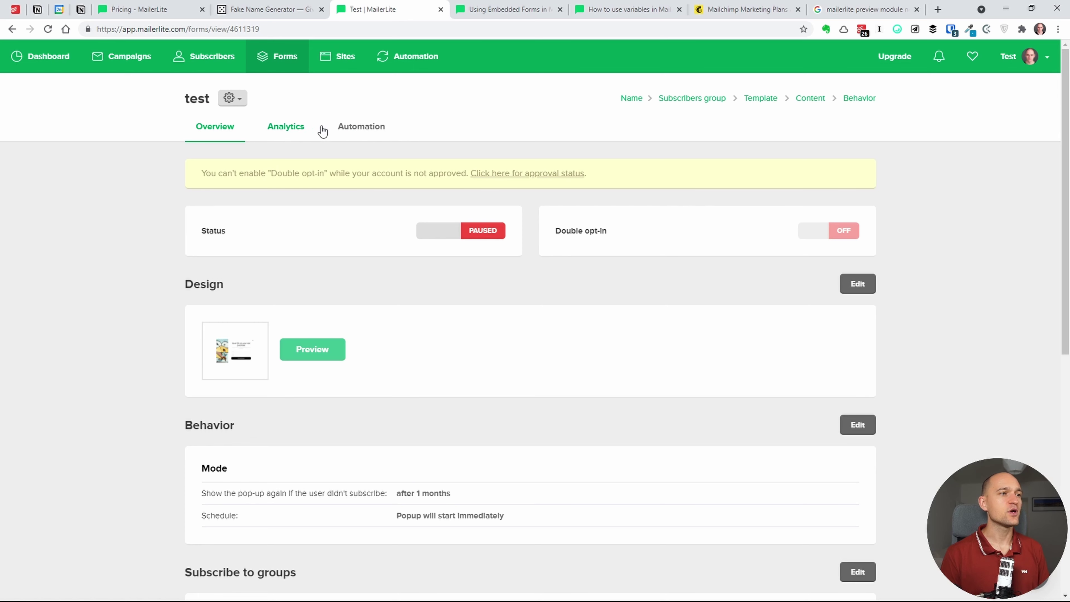
left_click(354, 128)
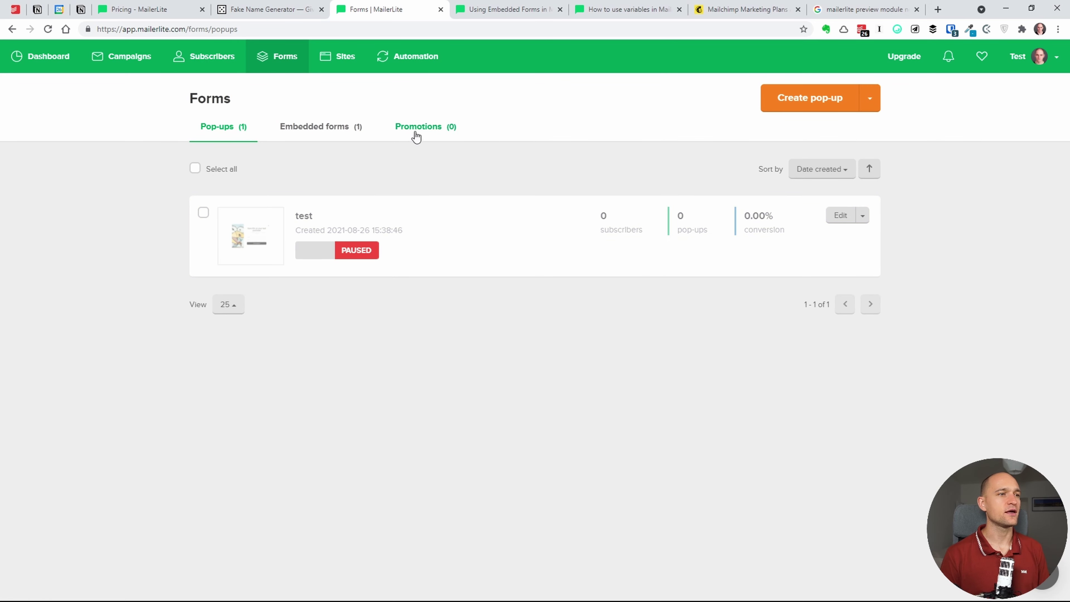
- Create a new promotion named 'test' from the Promotions tab and continue
triple_click(442, 126)
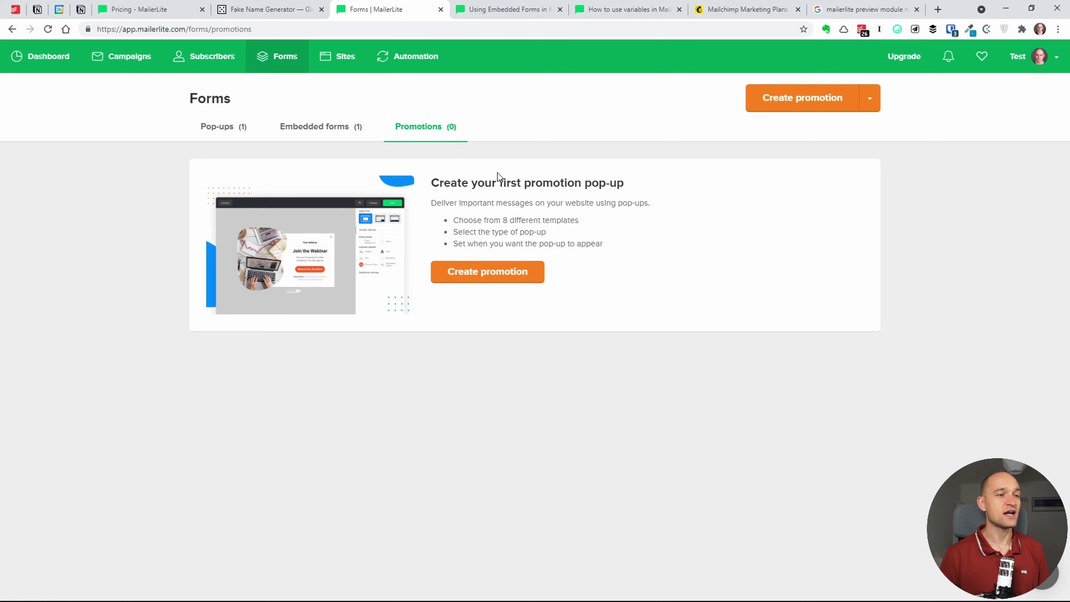
left_click(504, 272)
type("t")
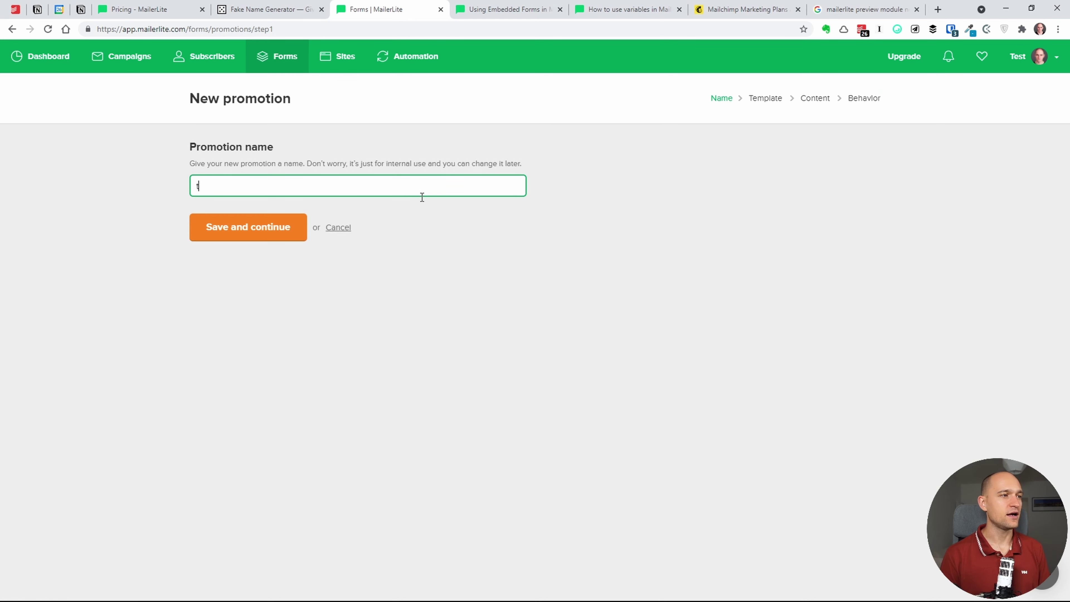
type("est")
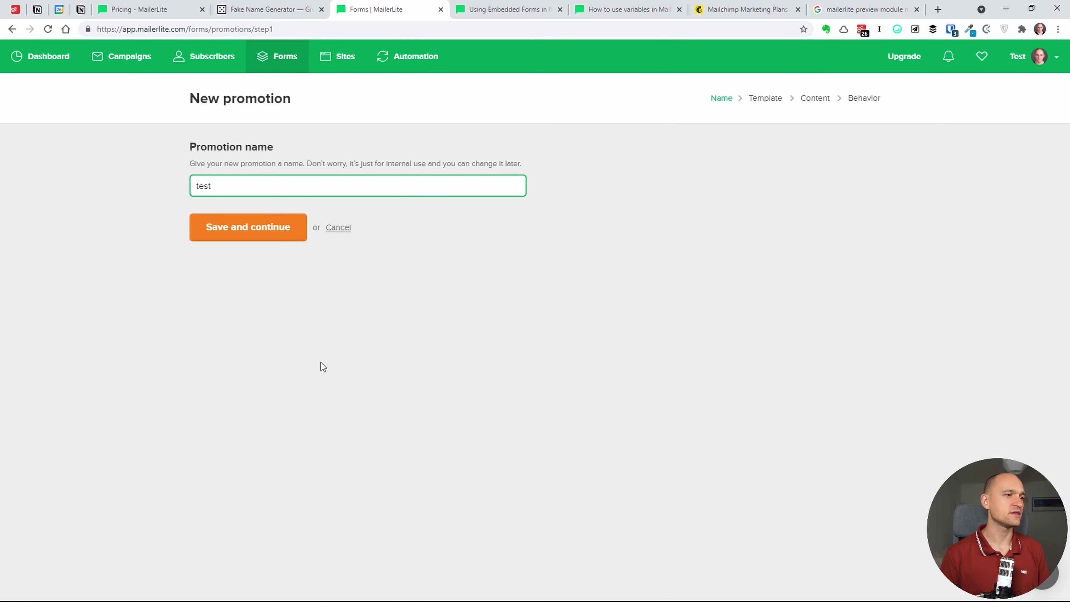
left_click(275, 294)
key("Return")
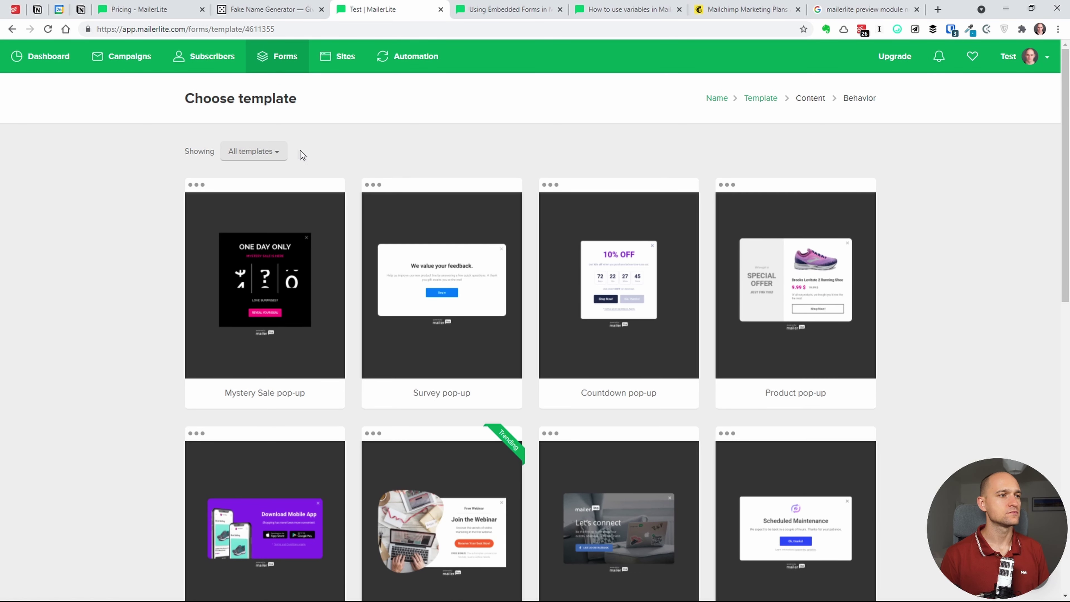
- Preview the Social, Mystery Sale and Survey pop-up templates, then use the Survey template
scroll(440, 315, "down", 2)
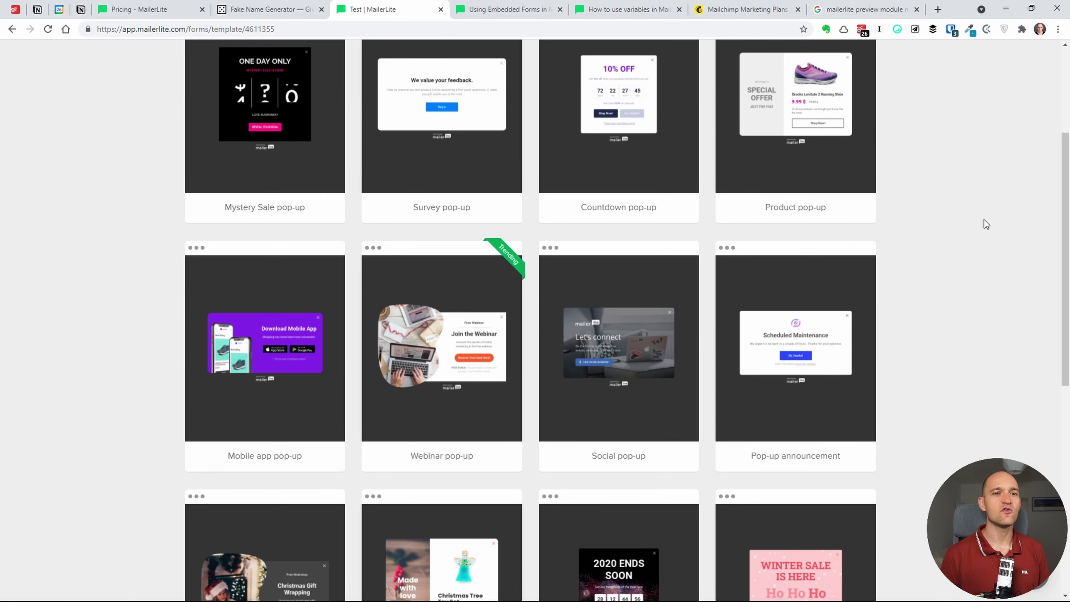
left_click_drag(1065, 243, 1065, 486)
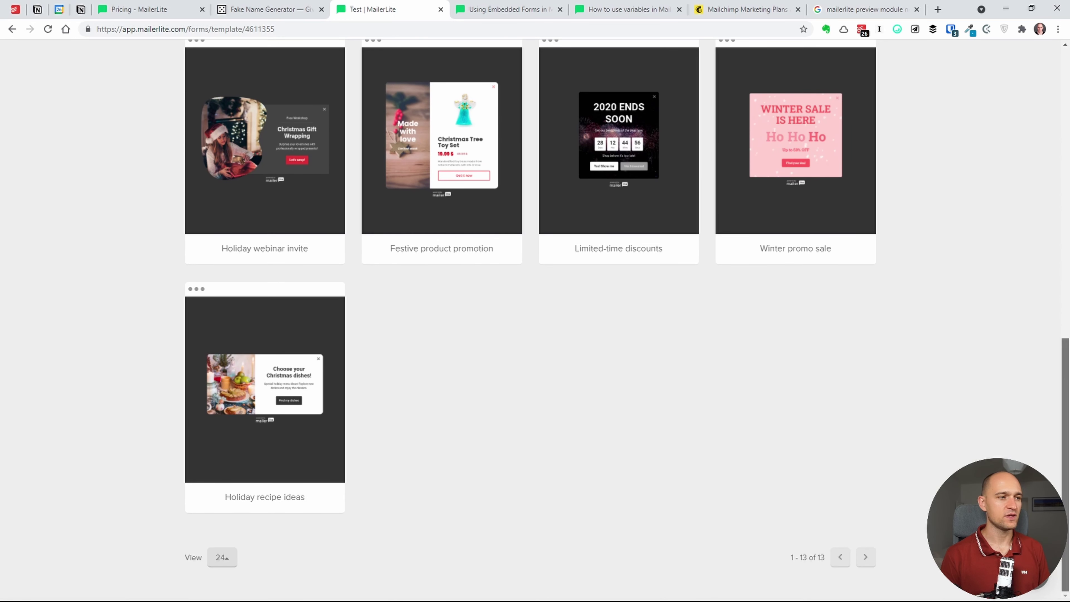
scroll(1028, 398, "up", 4)
scroll(1036, 363, "up", 8)
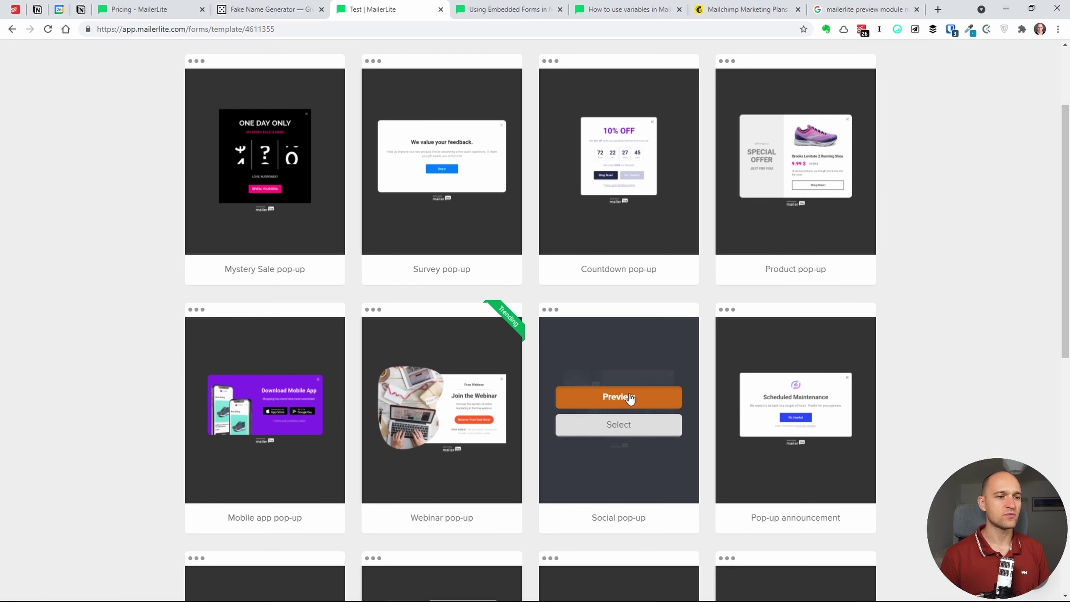
left_click(628, 396)
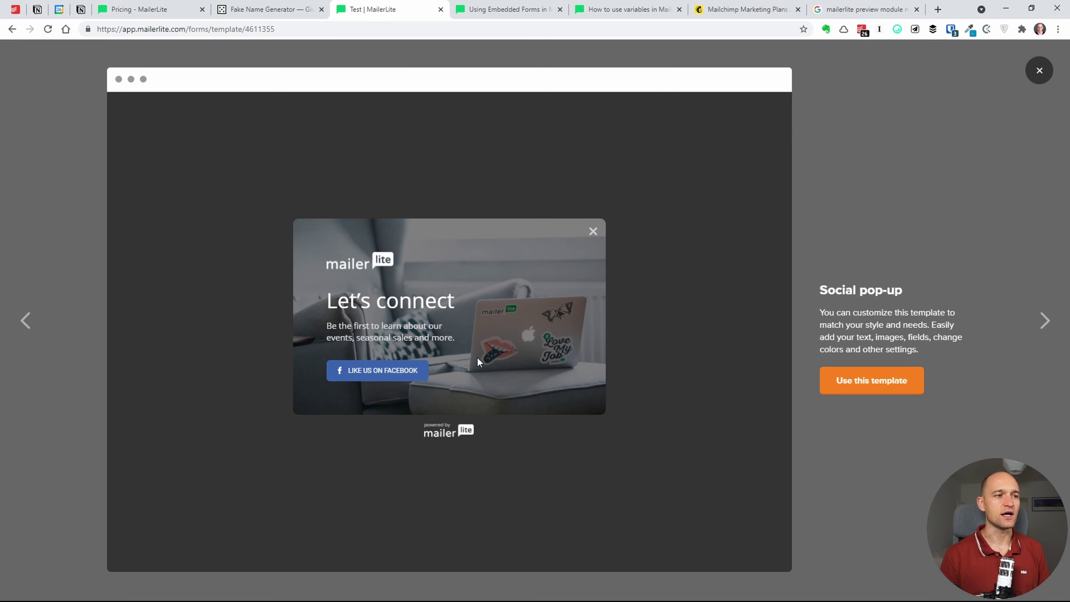
left_click(1040, 71)
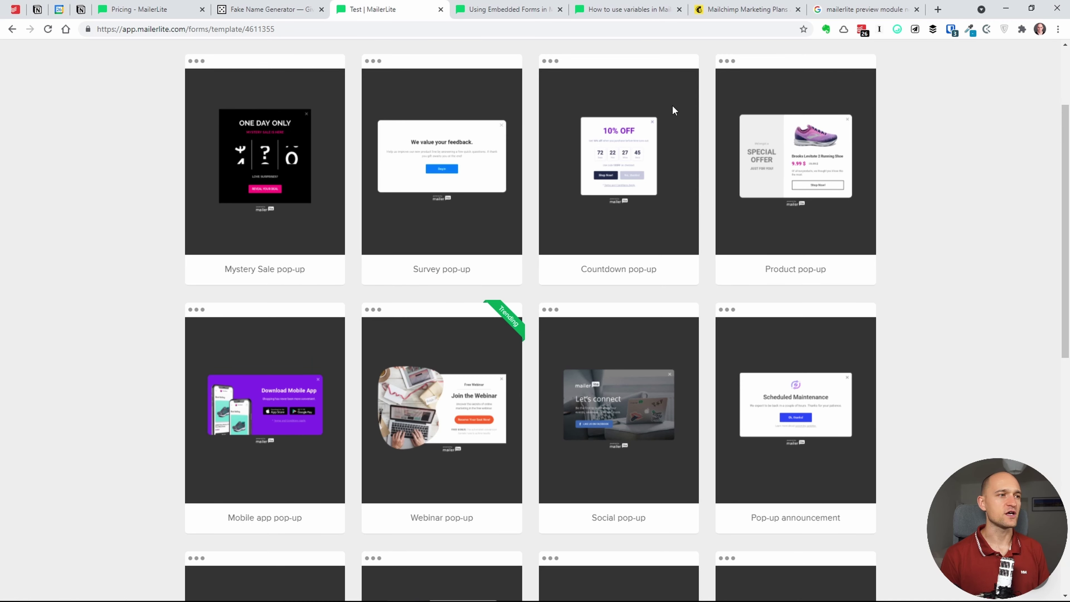
left_click(280, 147)
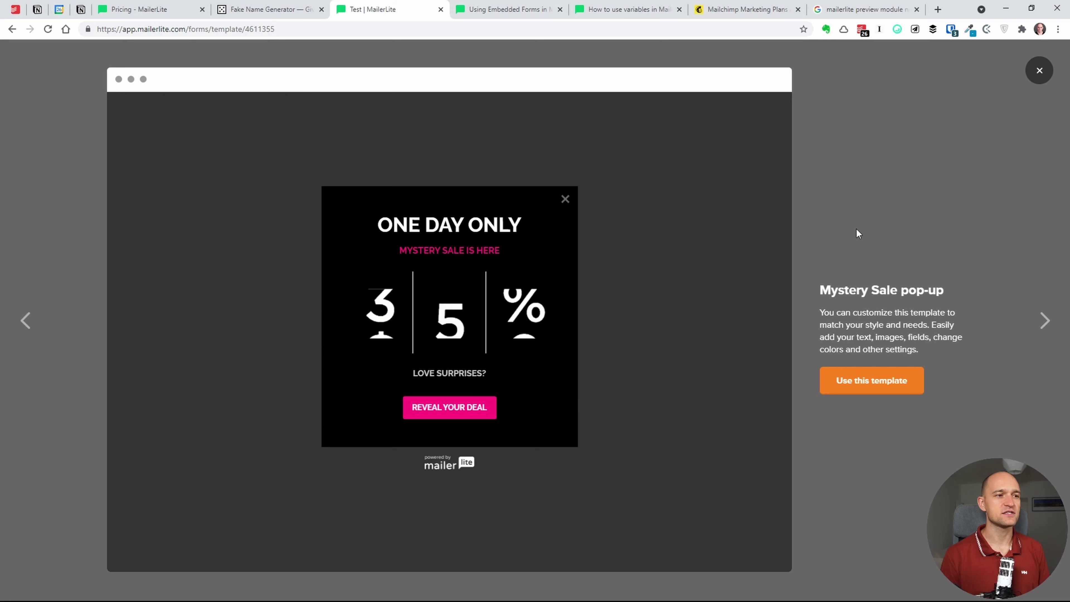
left_click(1039, 70)
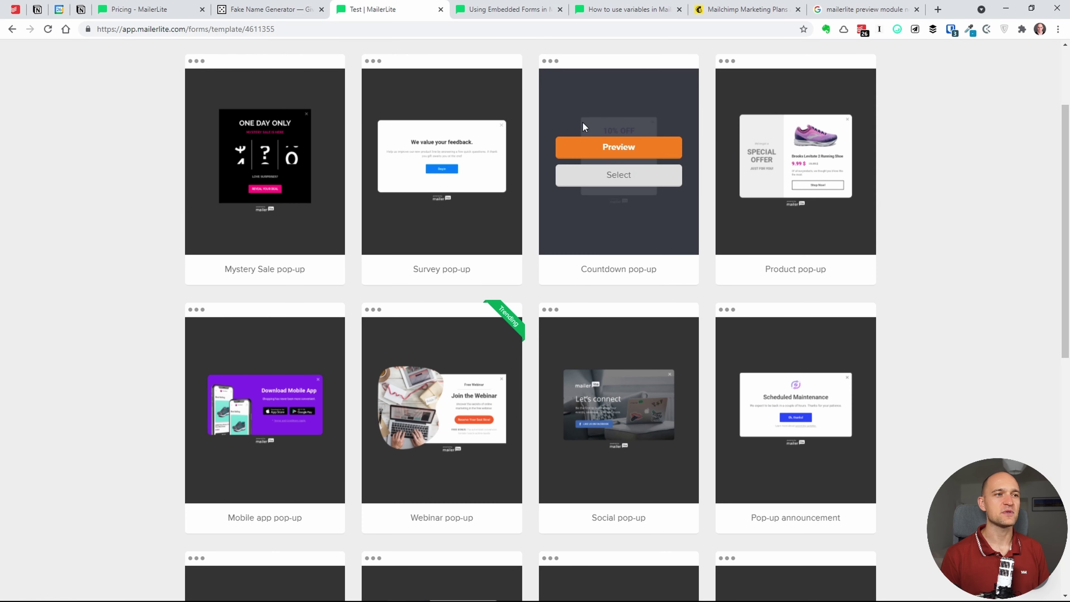
left_click(455, 152)
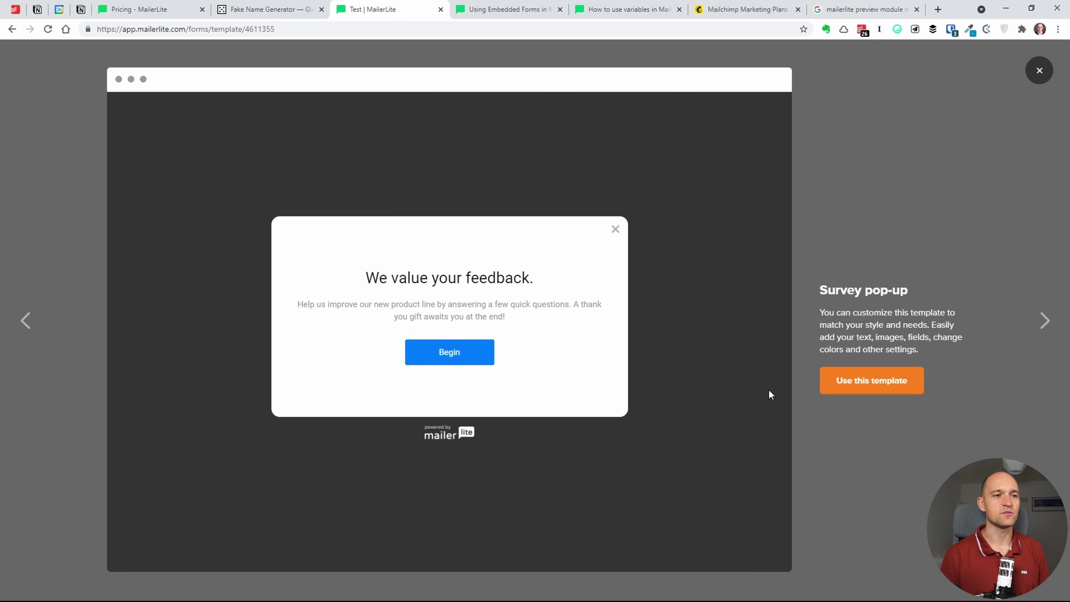
left_click(841, 381)
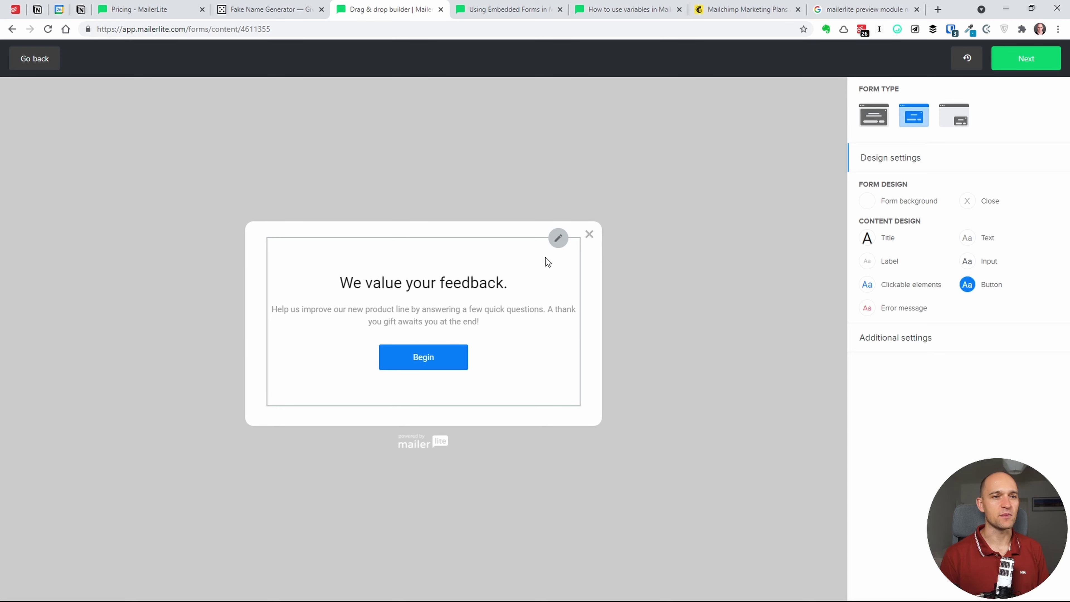
- Try the slide-in and other layouts, then set the feedback form's display type to full-screen
left_click(543, 263)
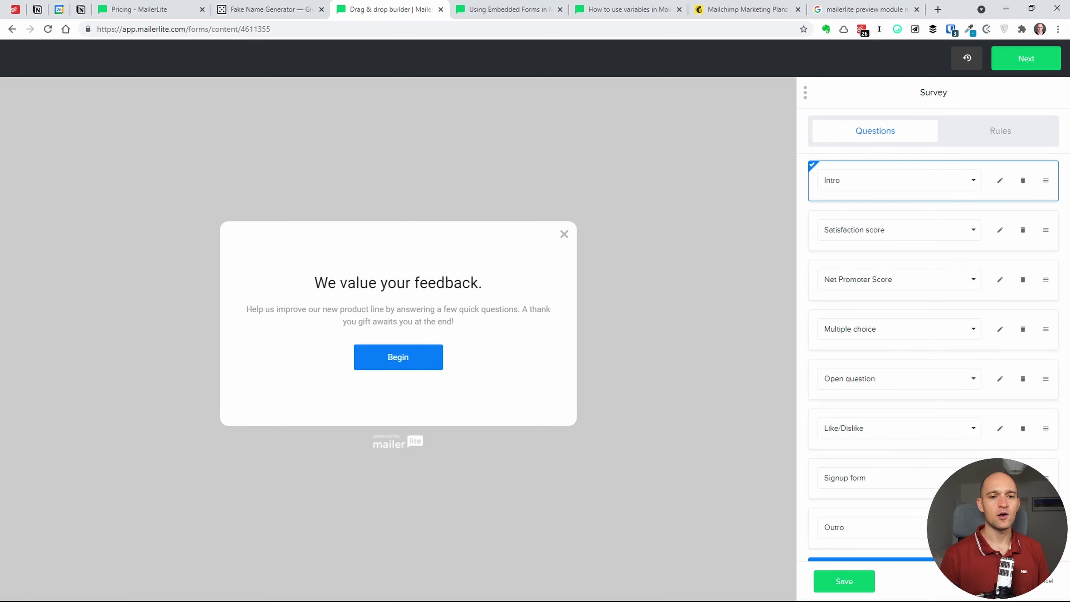
left_click(844, 581)
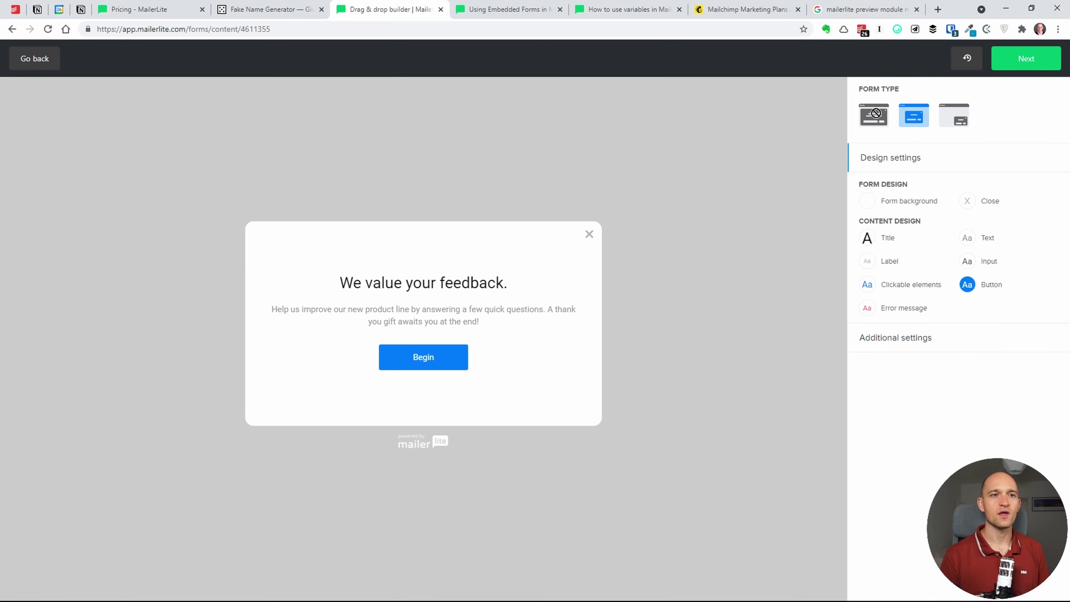
left_click(876, 113)
left_click(912, 116)
left_click(949, 124)
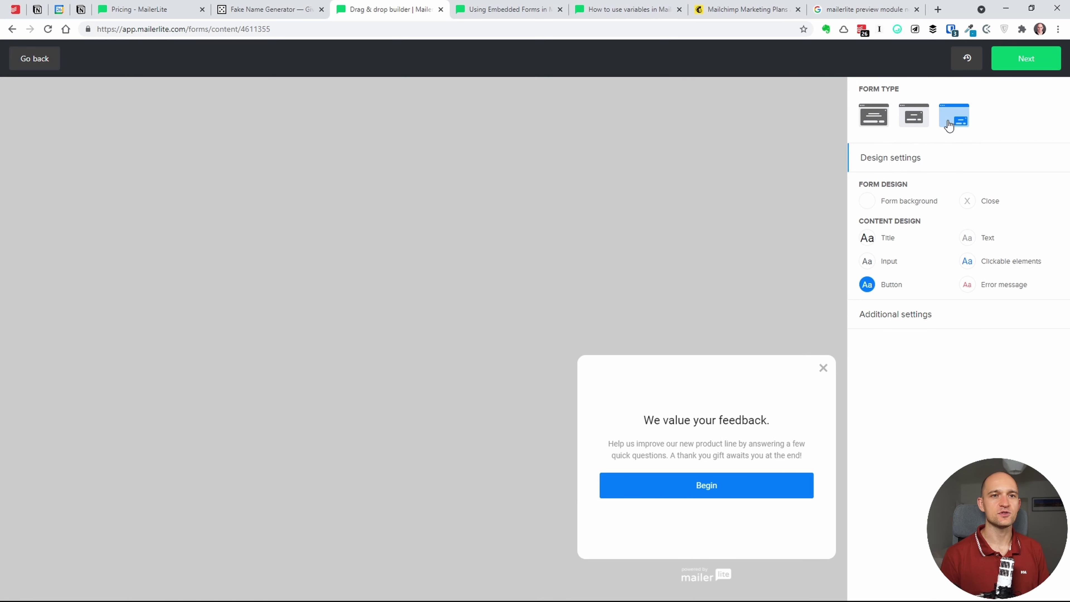
left_click(872, 115)
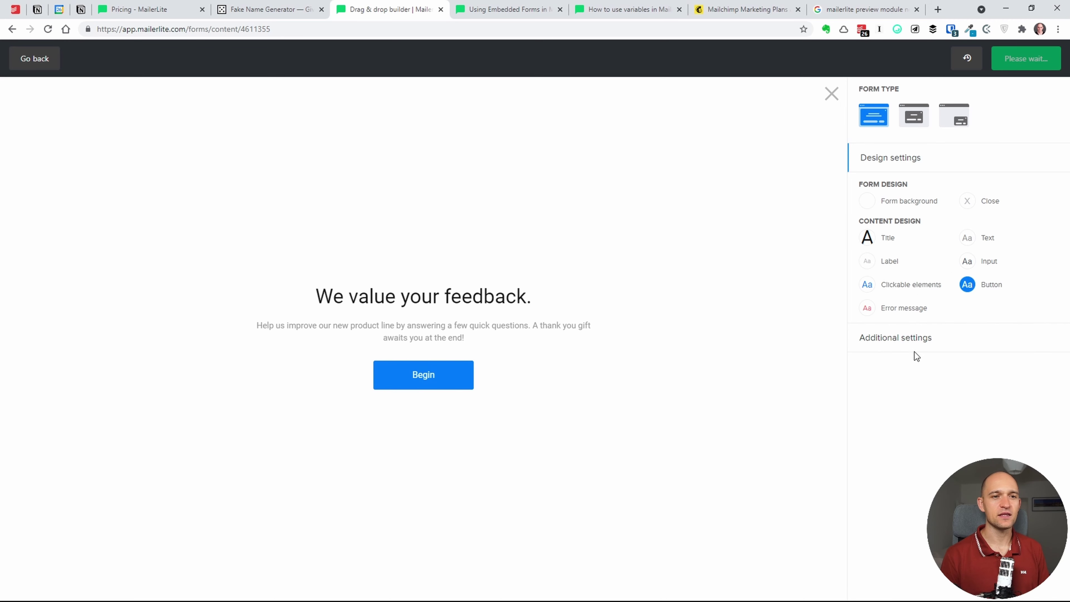
- Enable the form's additional settings and open the survey questions behind the Begin step
left_click(910, 339)
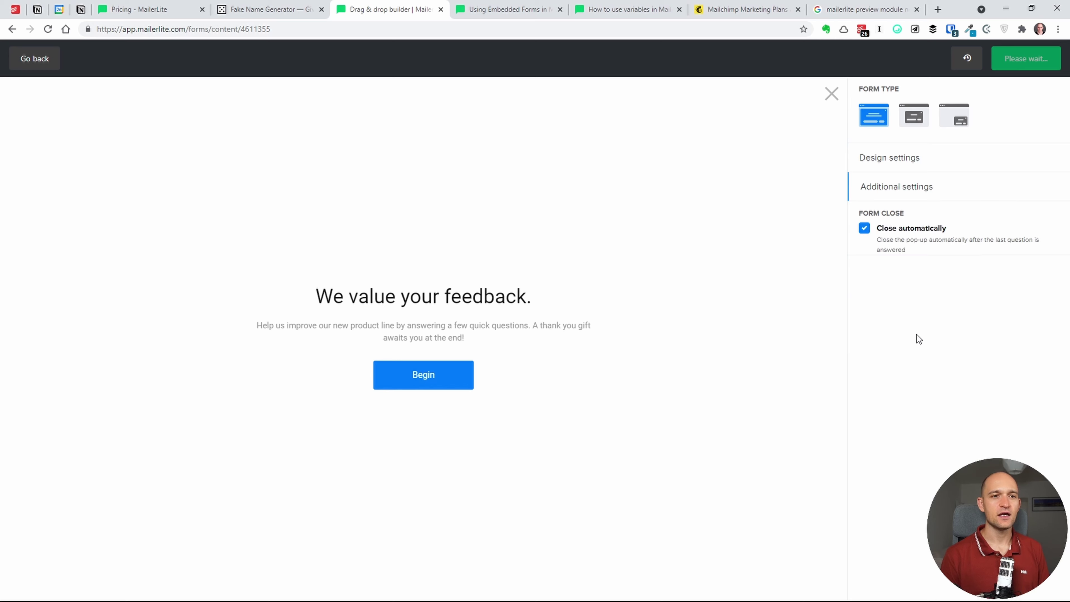
left_click(897, 193)
left_click(902, 195)
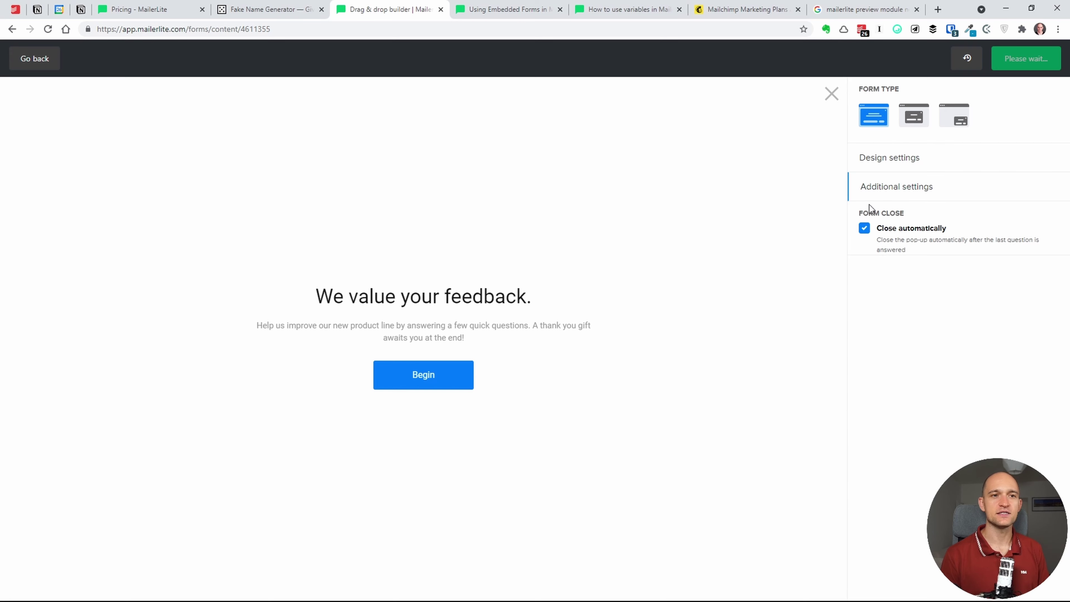
left_click(899, 152)
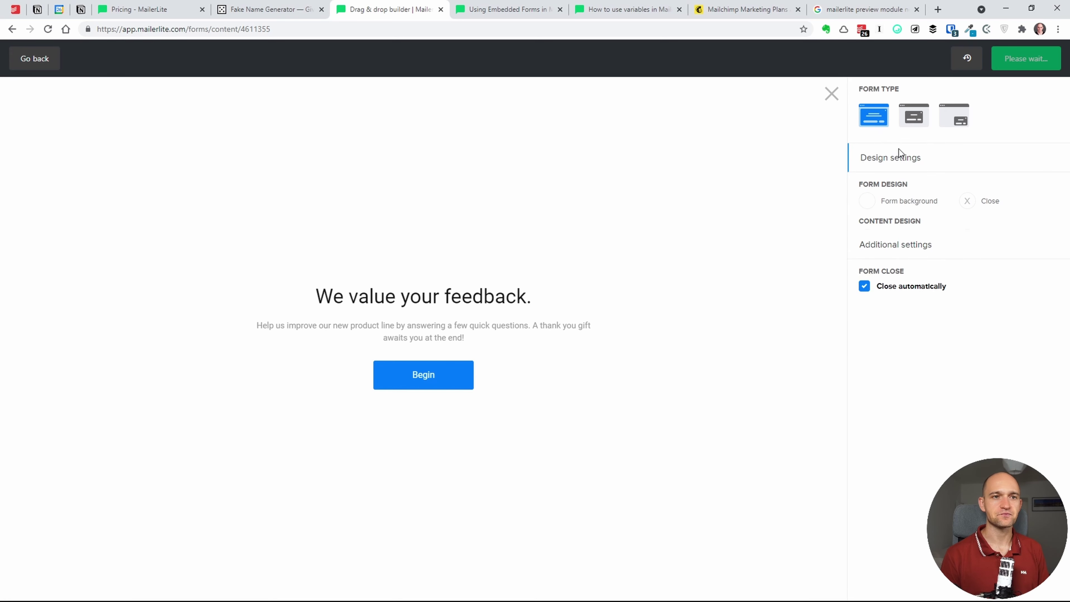
left_click(413, 379)
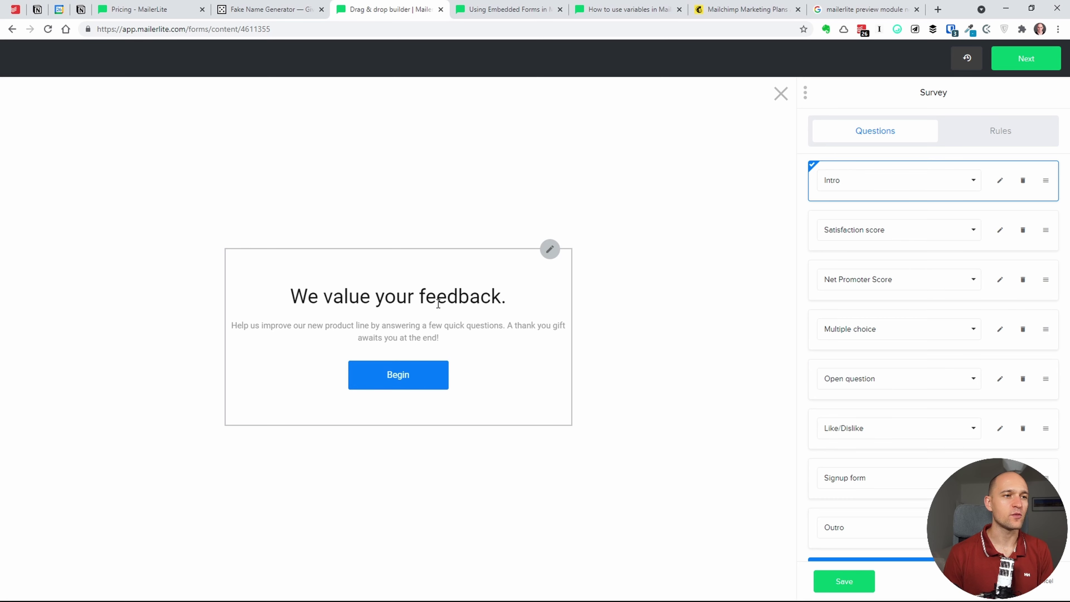
- Preview each survey question from Satisfaction score through Outro, ending back on Satisfaction score
left_click(845, 227)
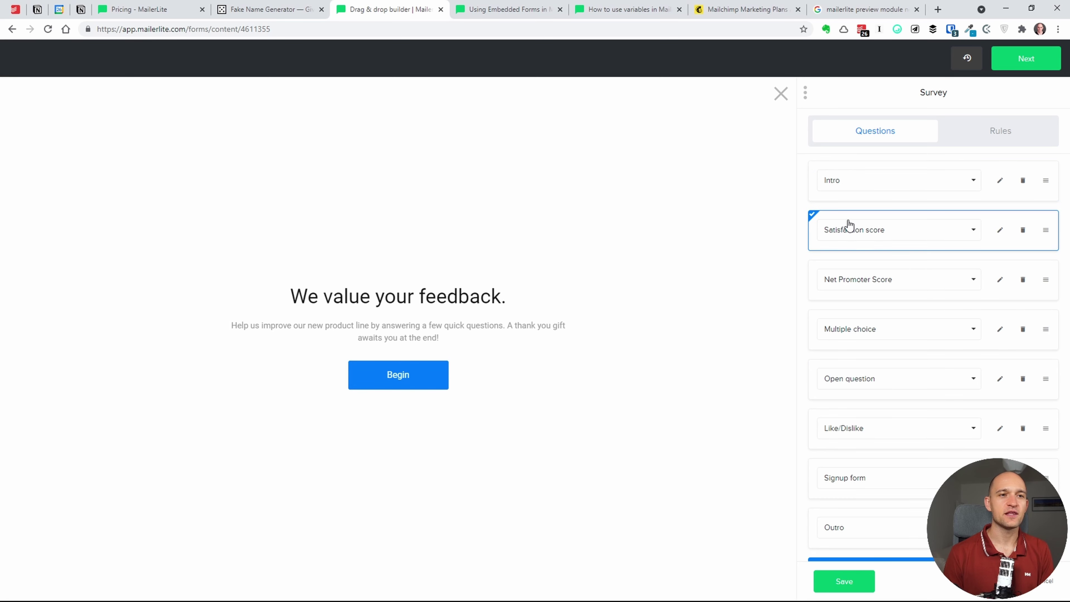
left_click(847, 289)
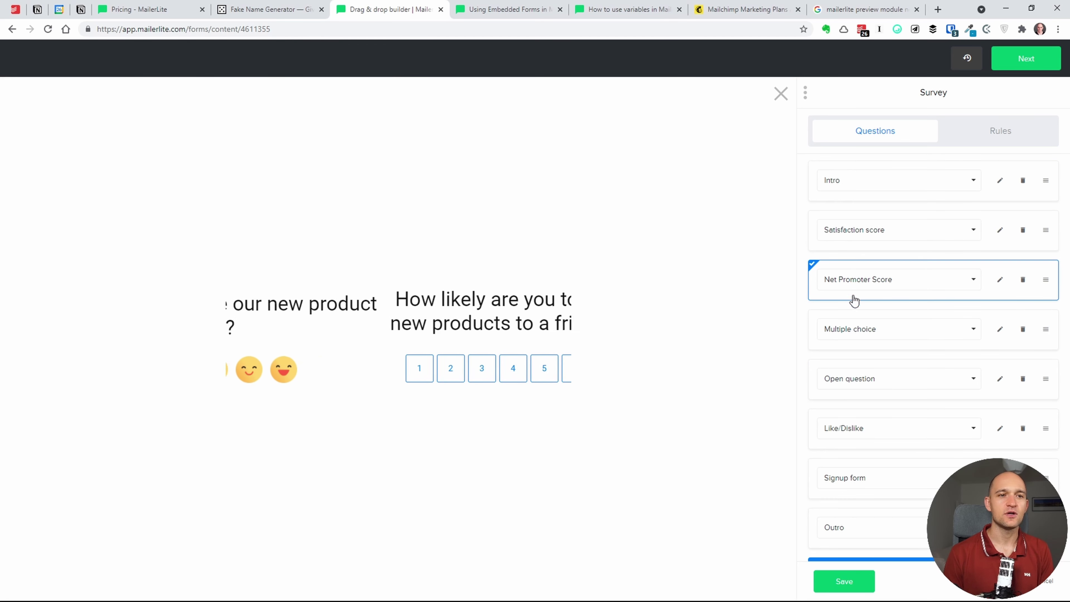
left_click(867, 333)
left_click(865, 390)
left_click(865, 428)
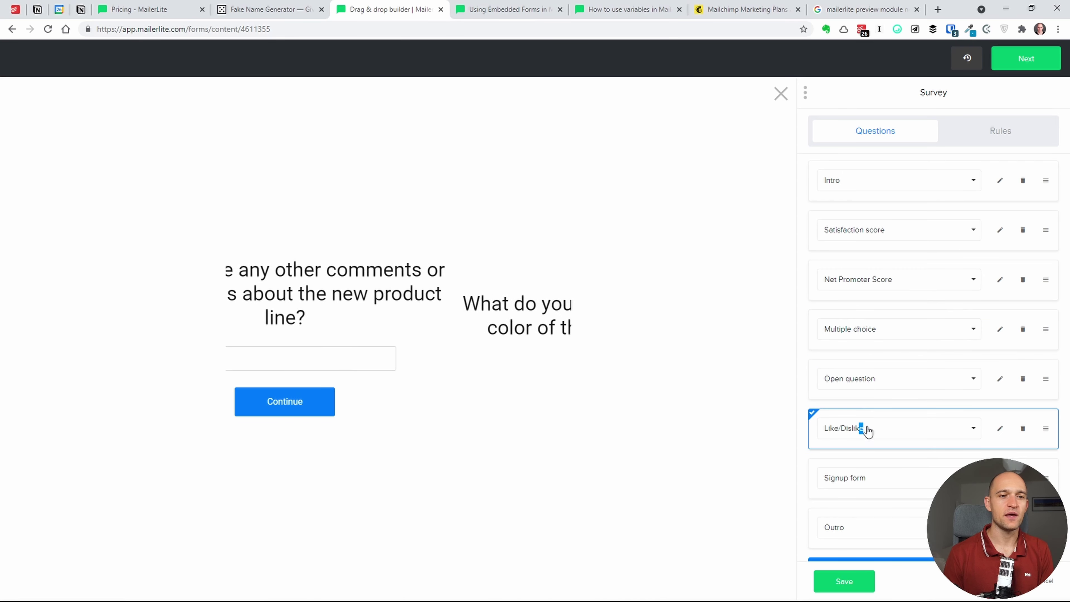
left_click(865, 484)
left_click(862, 515)
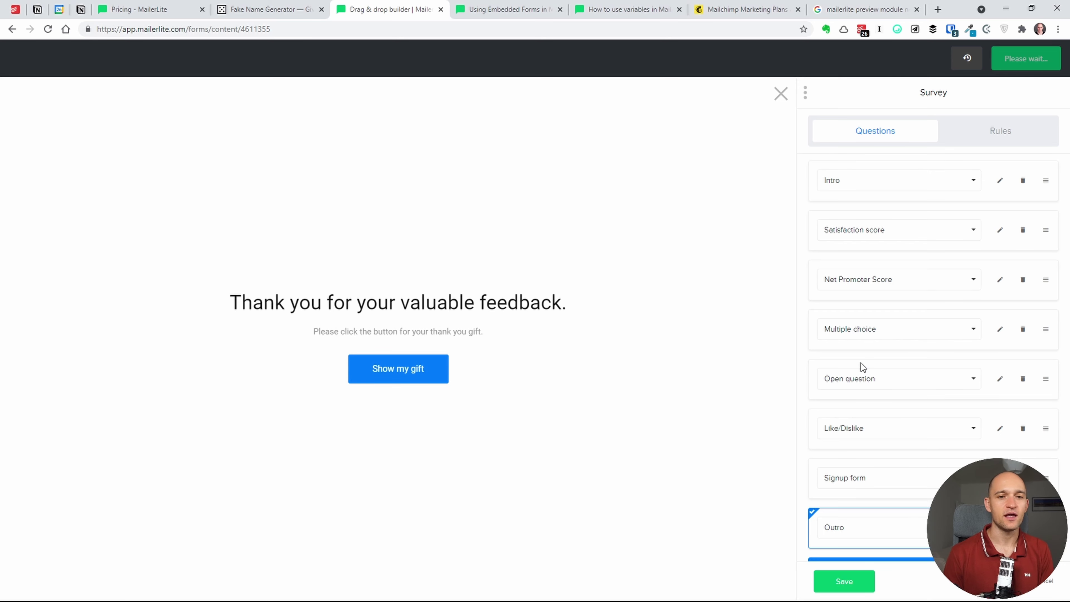
scroll(861, 363, "down", 1)
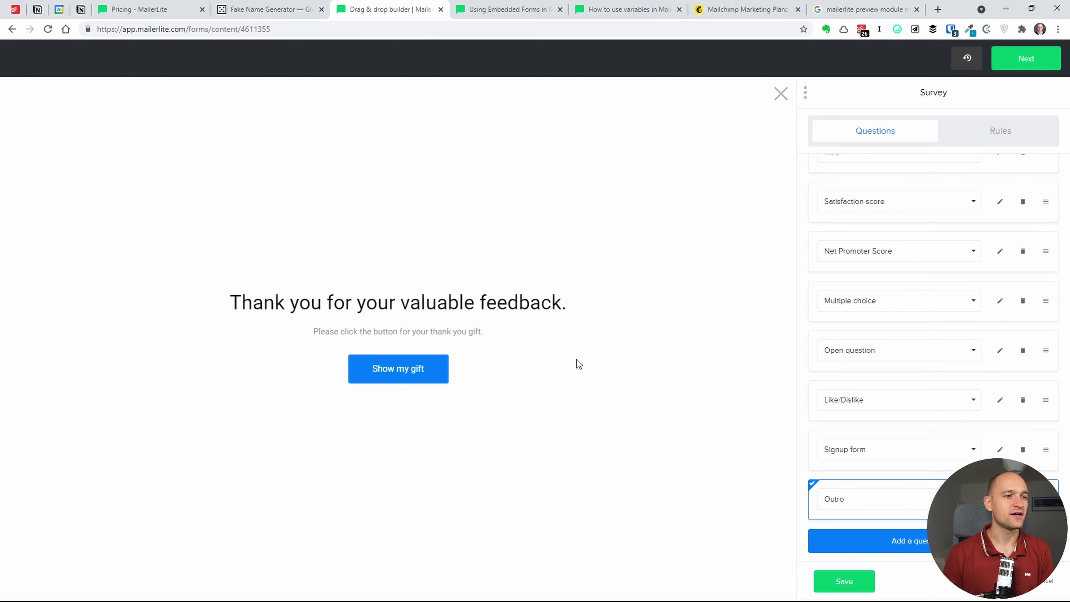
mouse_move(542, 314)
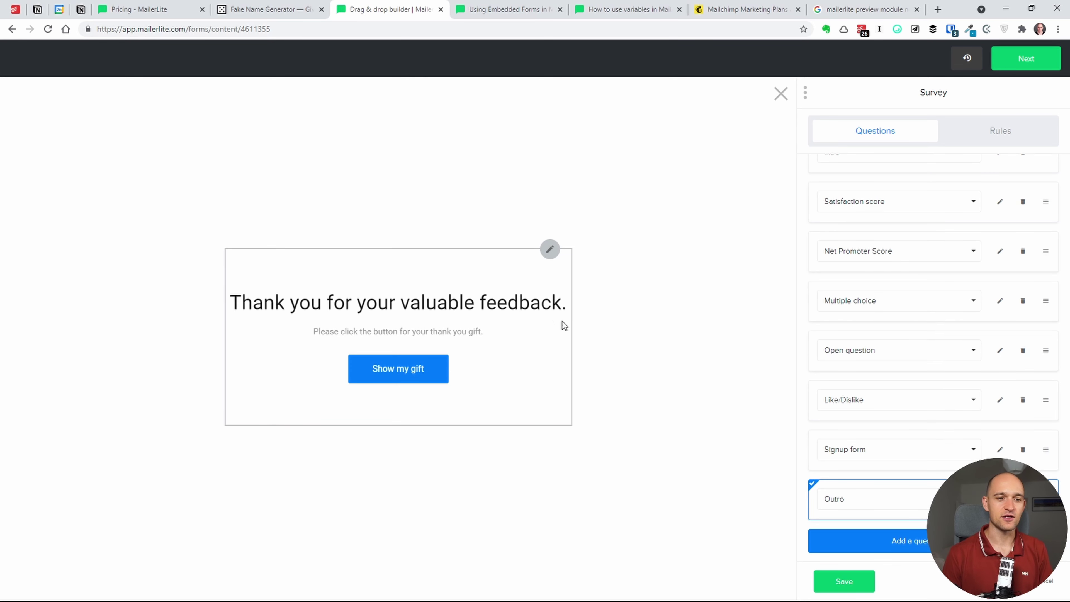
scroll(879, 299, "up", 1)
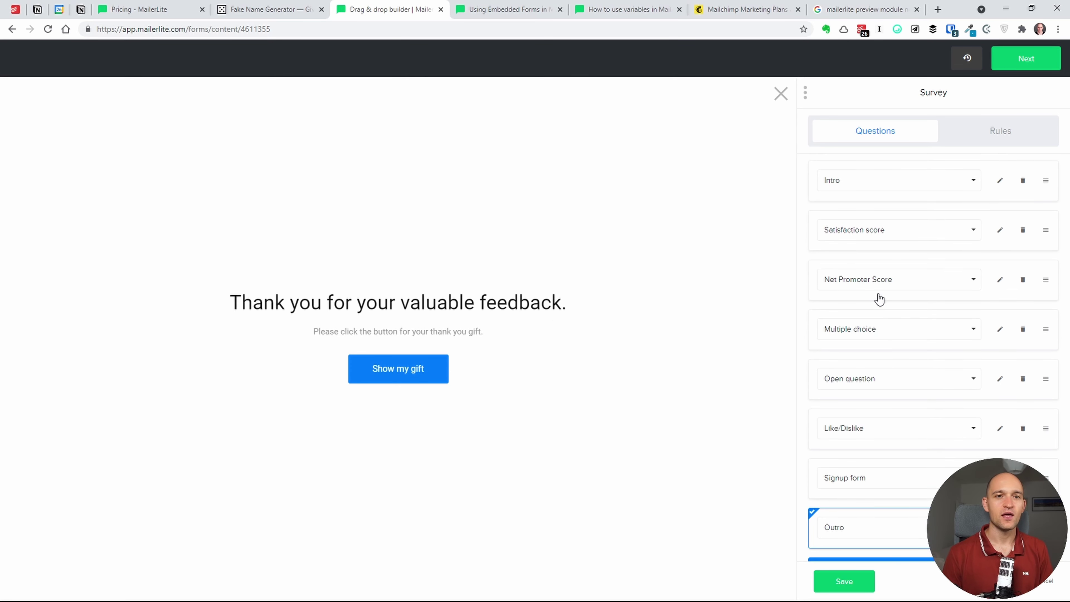
left_click(939, 230)
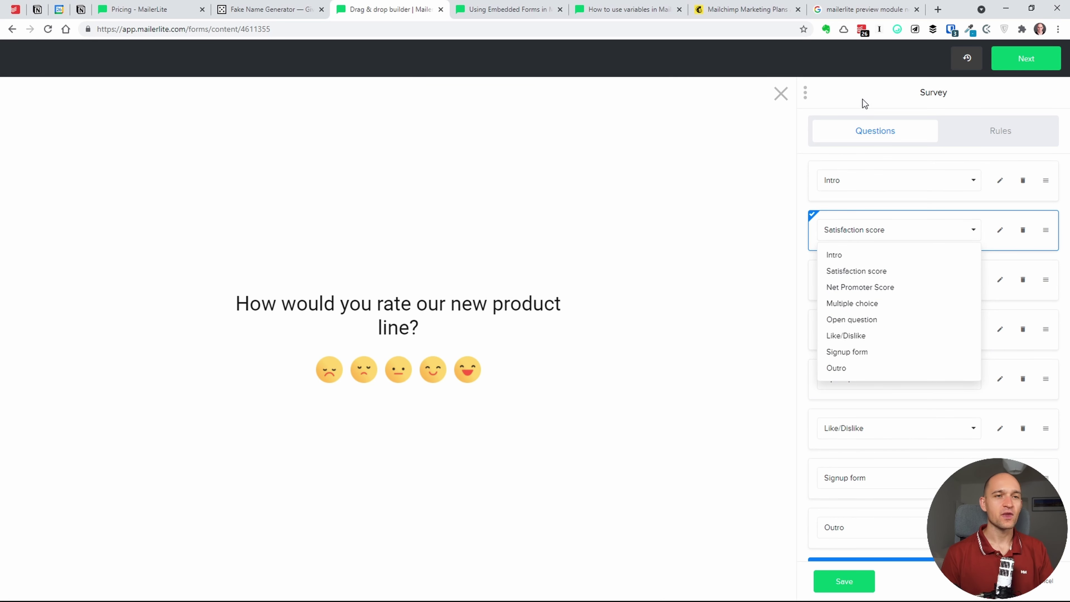
- Read the survey's rules, return to the welcome step, and continue to the Behavior settings
left_click(1009, 140)
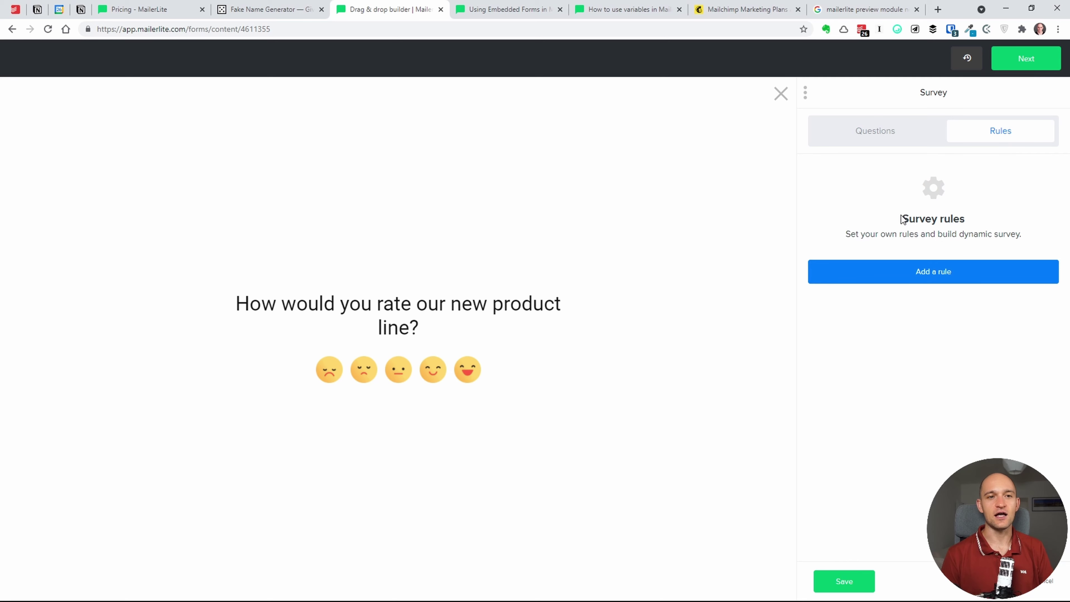
left_click_drag(902, 218, 984, 225)
left_click(983, 228)
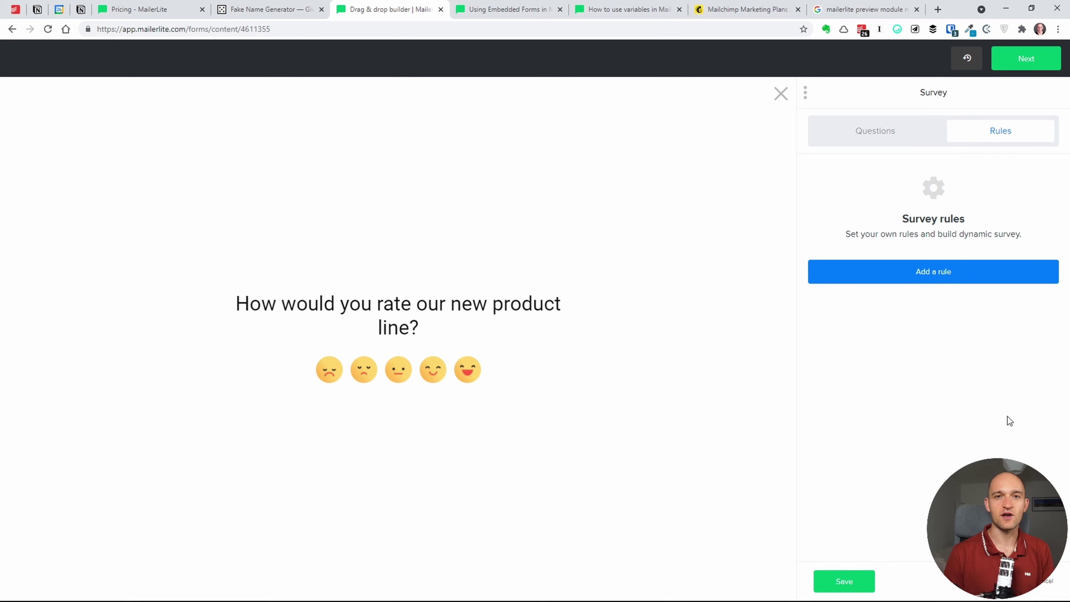
left_click(1045, 585)
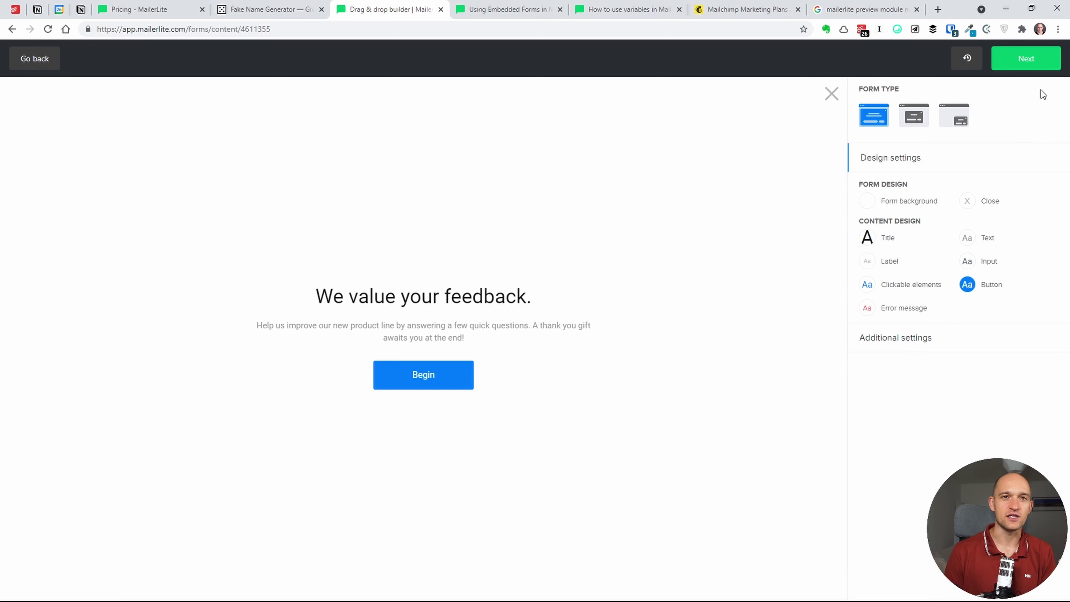
left_click(1030, 56)
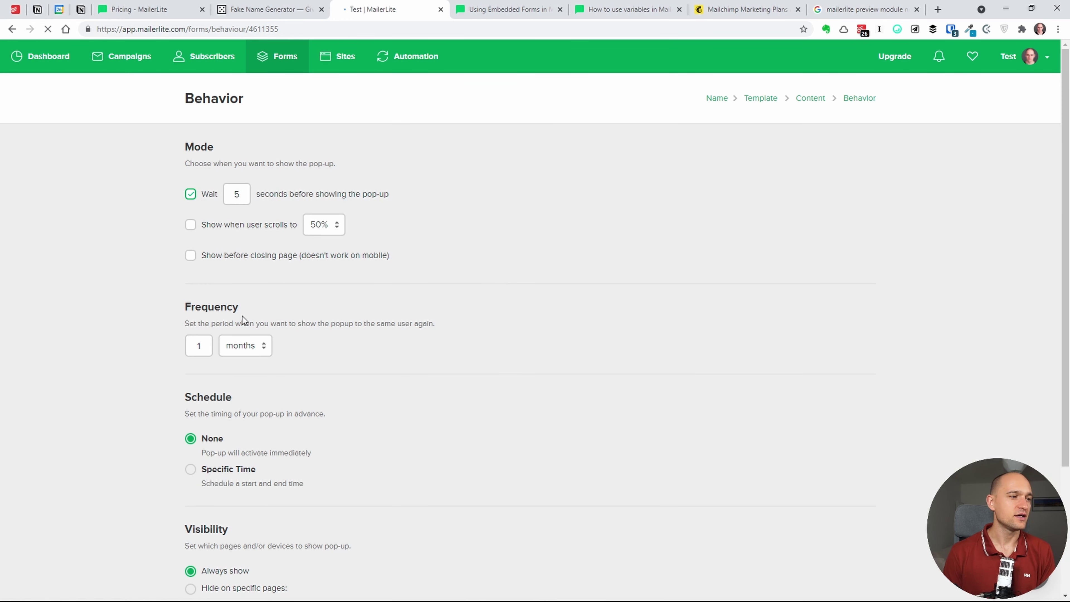
- Accept the behavior settings and the JavaScript tracking snippet to reach the 'test' overview
scroll(242, 316, "down", 4)
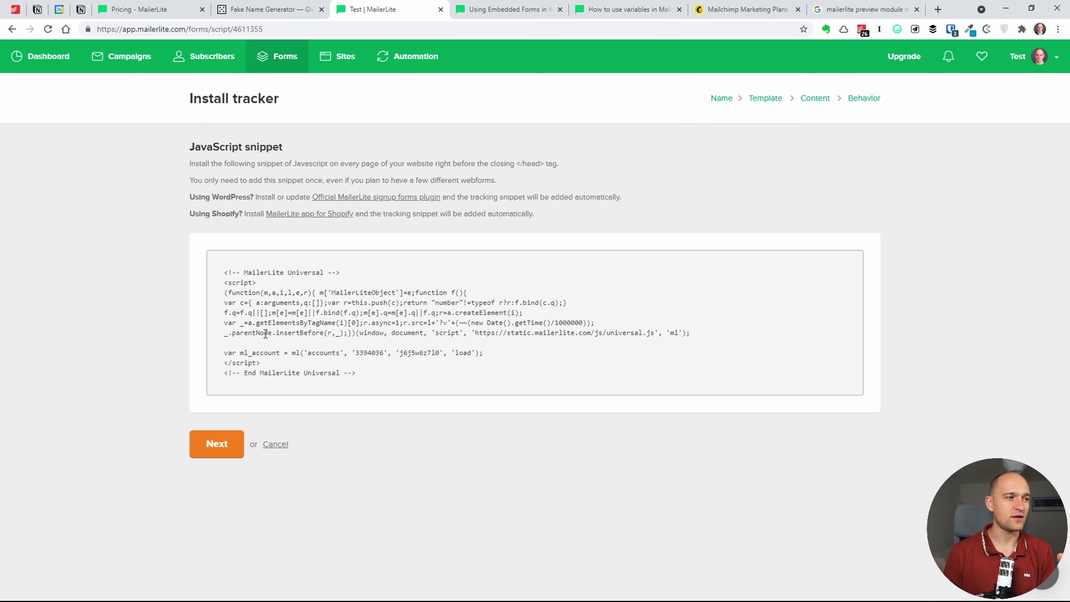
left_click_drag(381, 371, 227, 270)
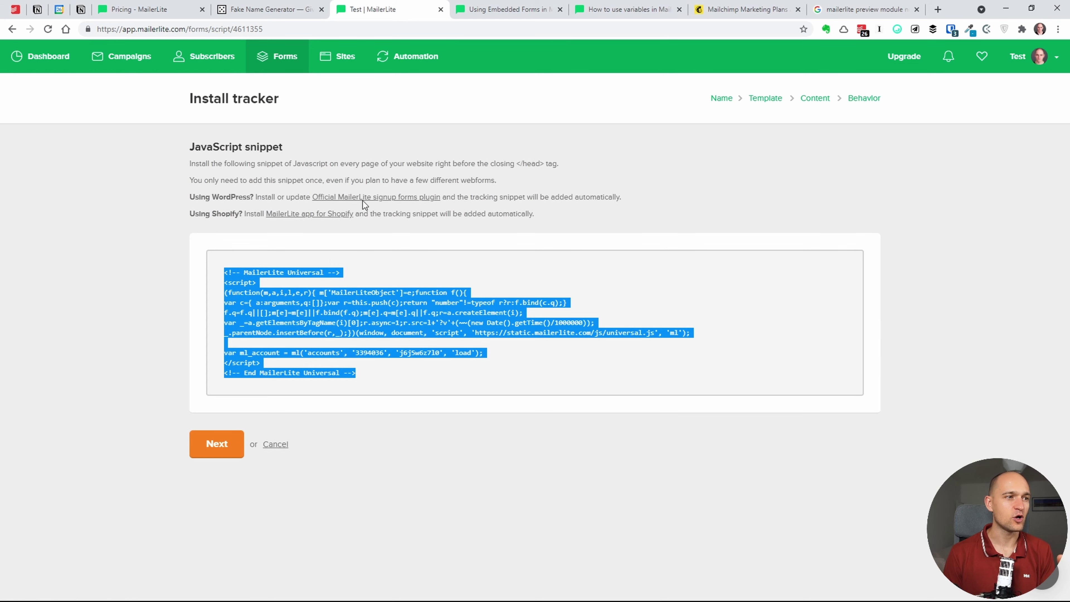
left_click(394, 206)
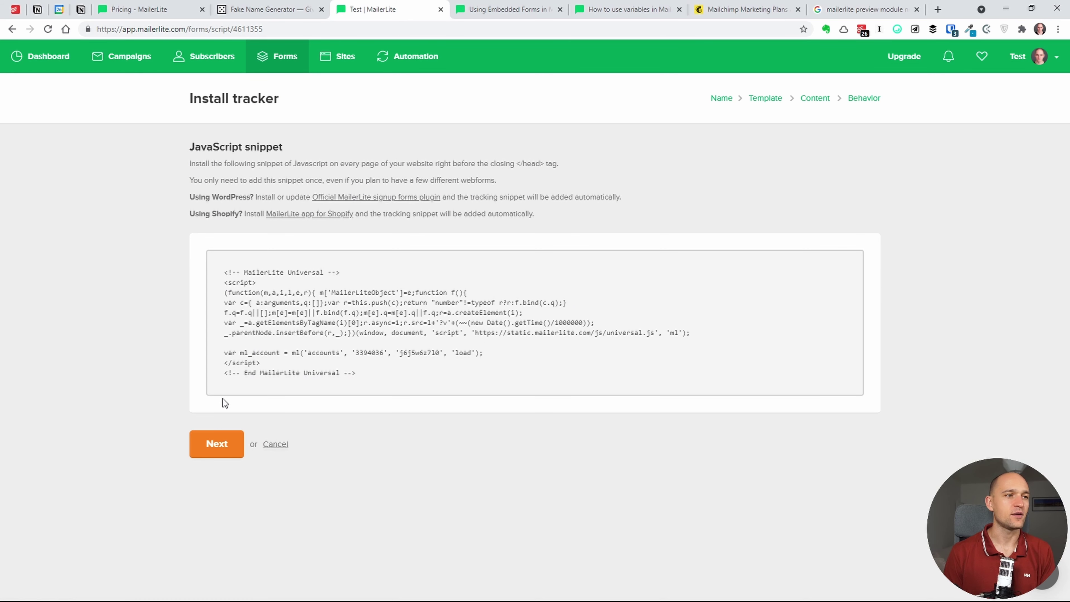
left_click(211, 446)
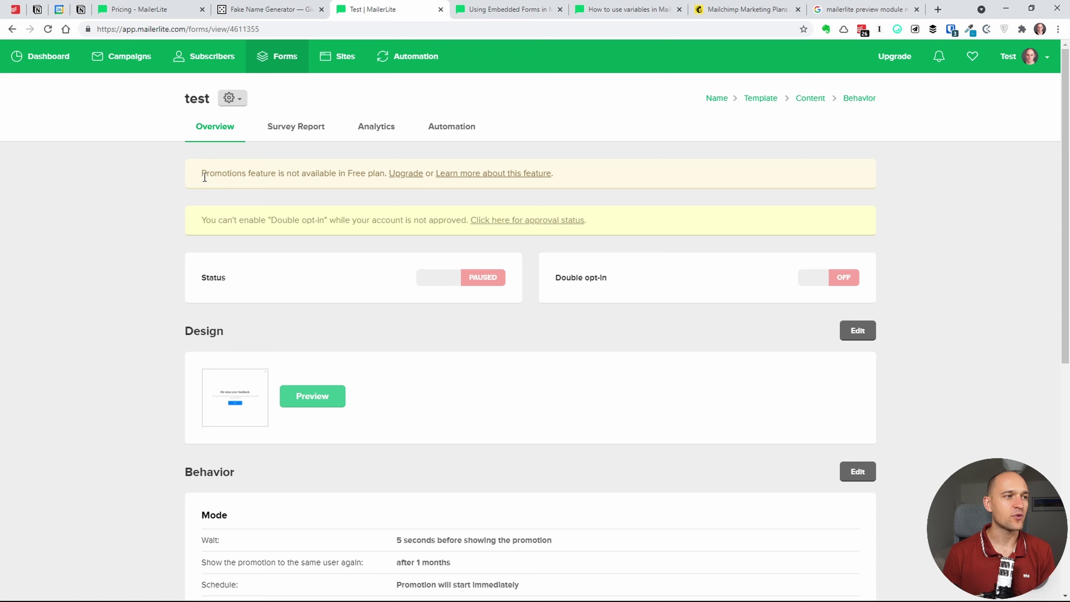
- Note the Free plan promotions notice, then go to the Campaigns page
left_click_drag(205, 176, 383, 171)
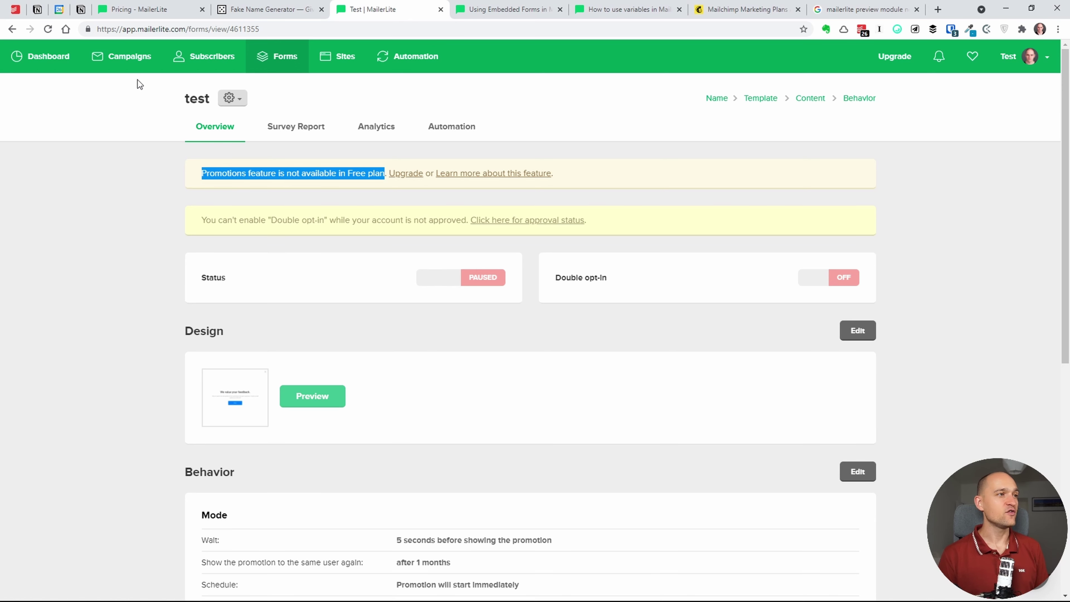
left_click(140, 59)
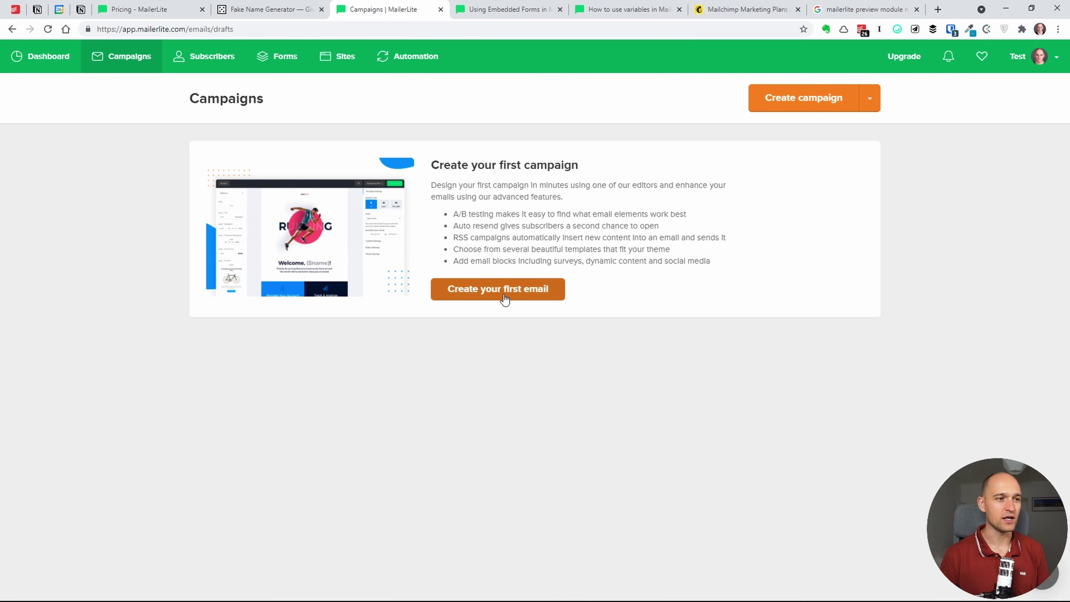
- Create the first campaign named 'Campagna 1' with the subject 'Oggetto'
left_click(493, 291)
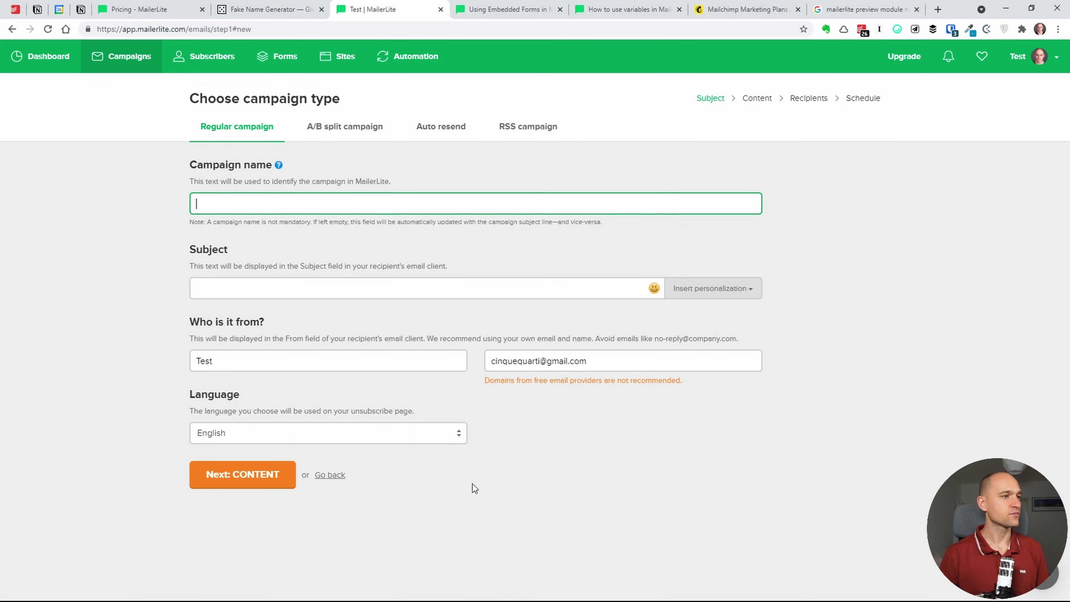
type("C")
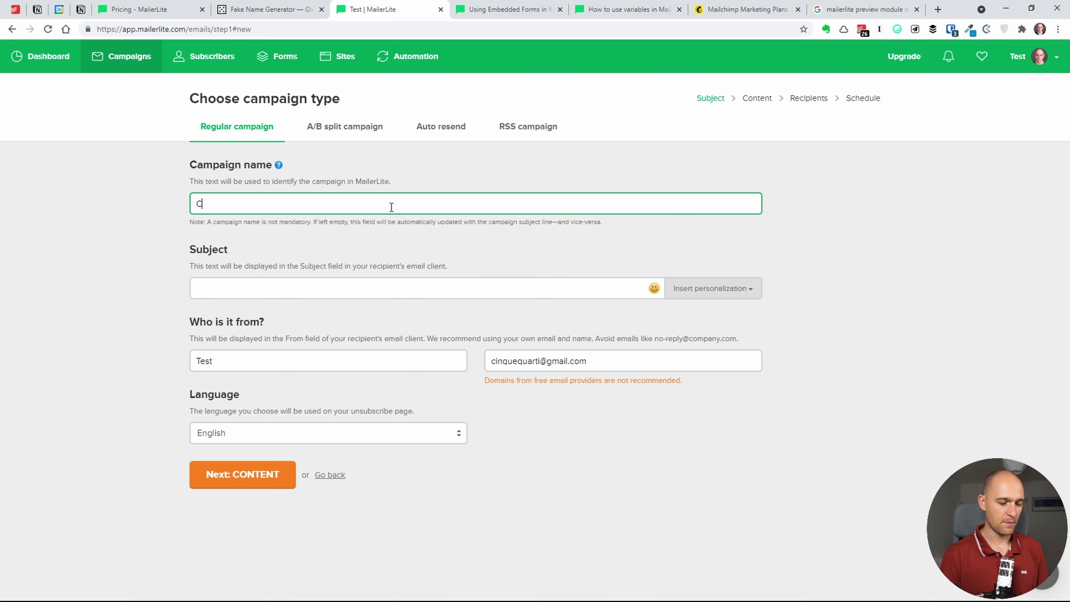
type("ampagna 1")
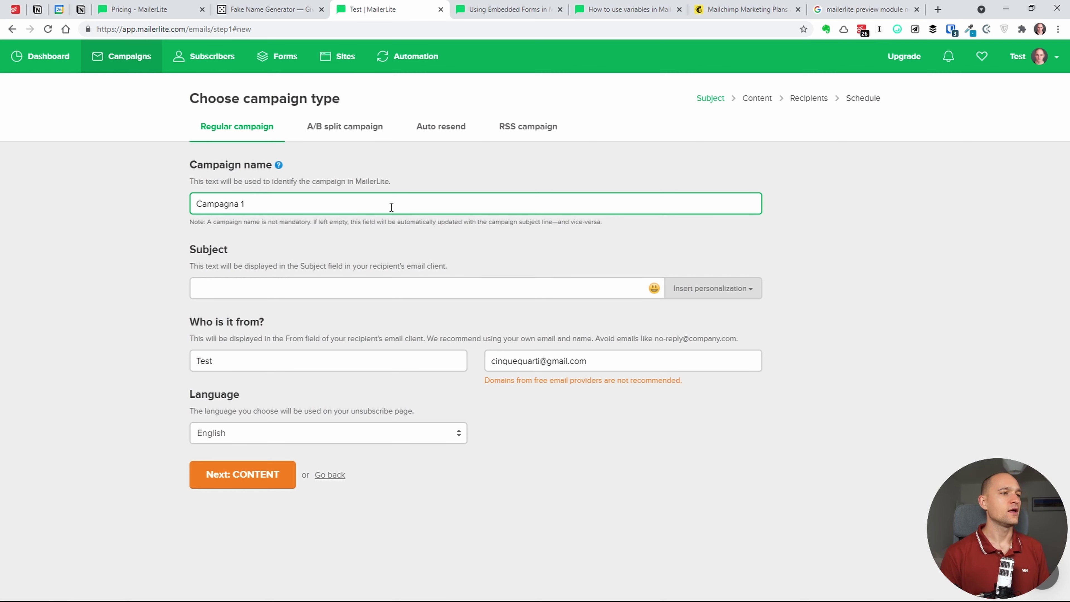
triple_click(274, 201)
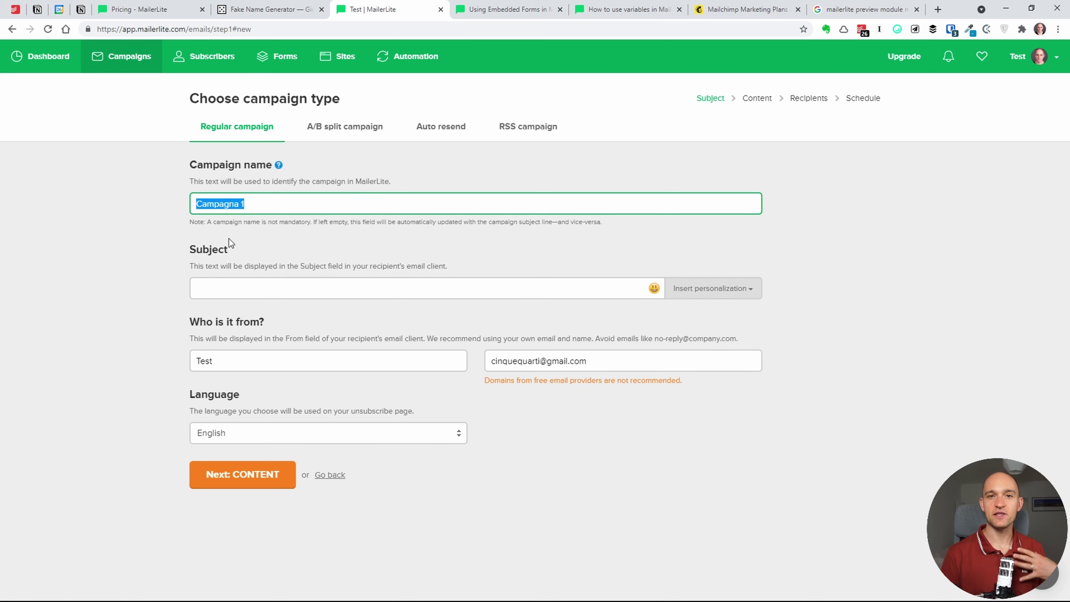
left_click(287, 291)
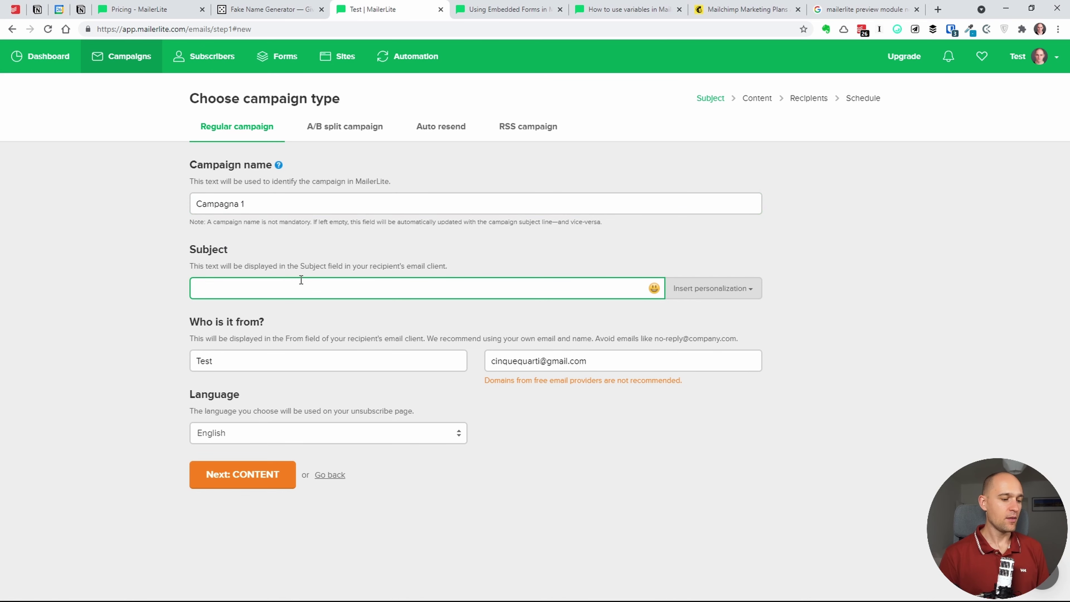
type("Oggetto")
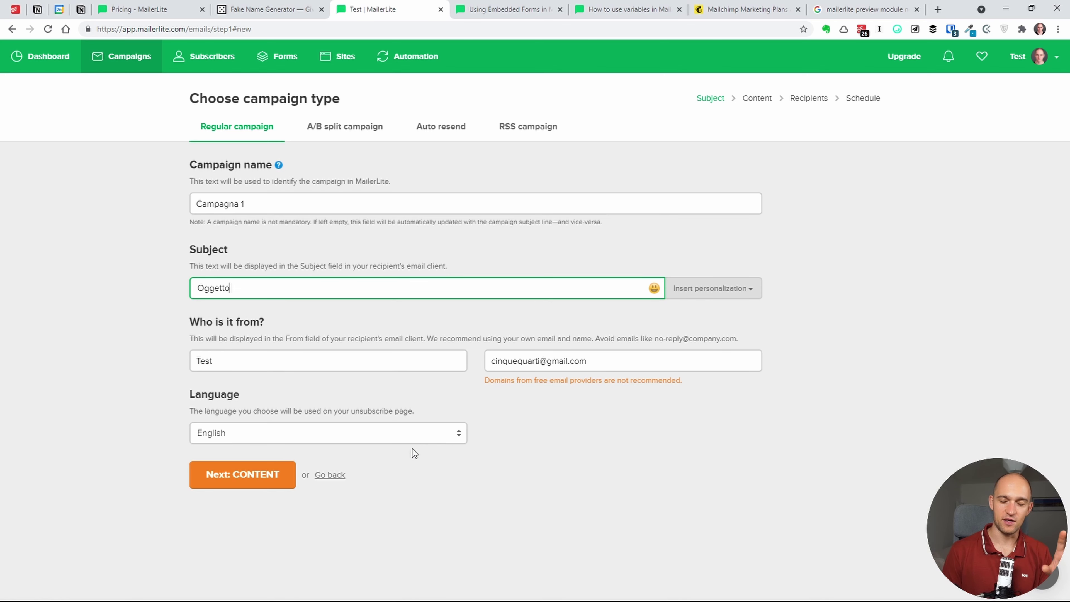
- Replace the sender name with the sender's own name, set language to Italiano, and continue
left_click(249, 361)
left_click_drag(231, 358, 138, 368)
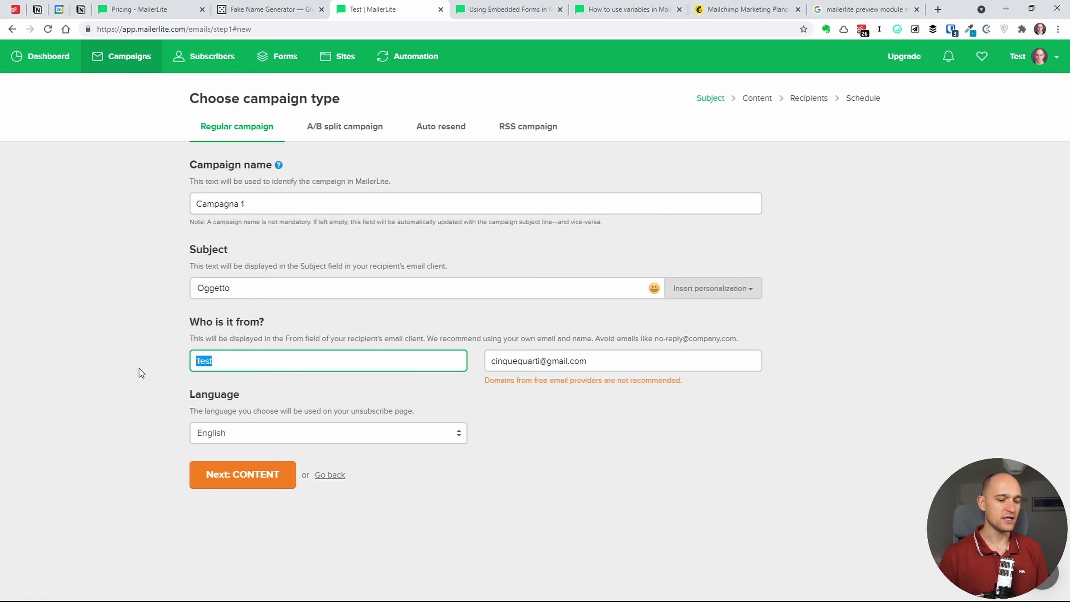
type("Alberto")
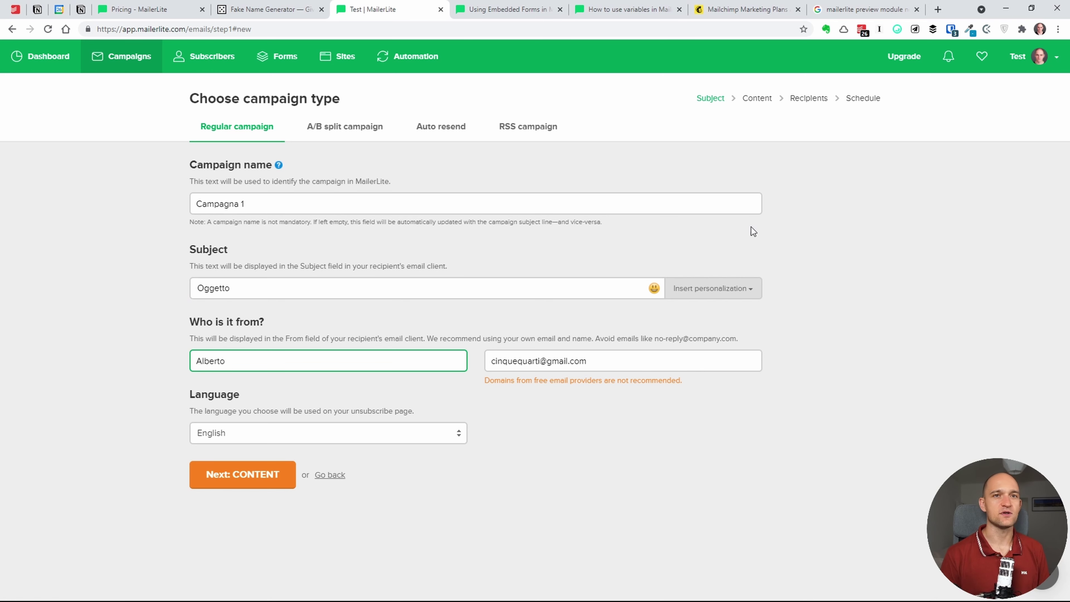
left_click(1049, 58)
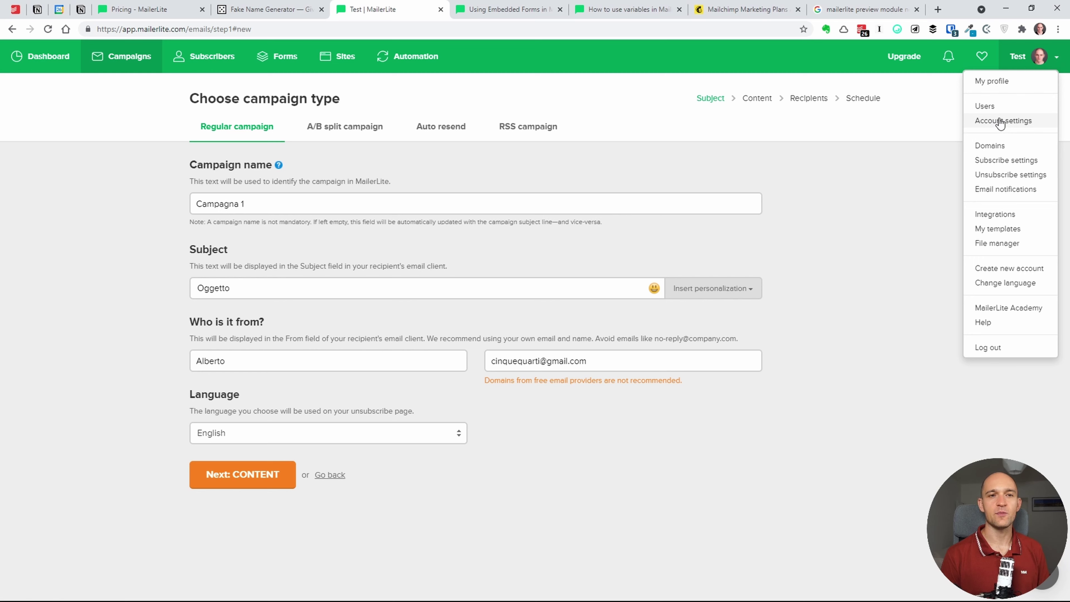
left_click(831, 396)
left_click(313, 365)
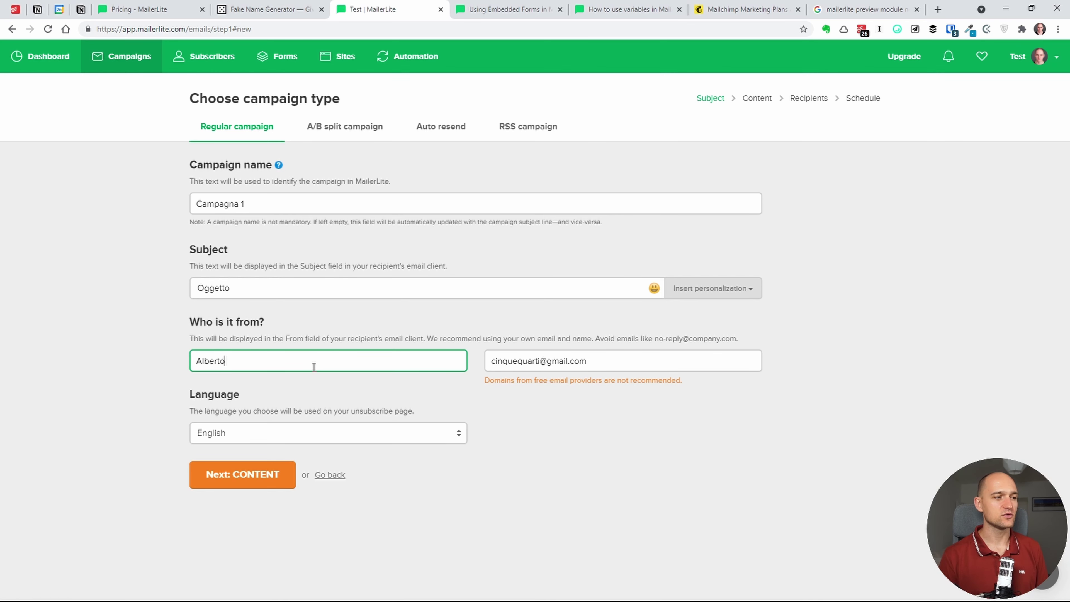
left_click(317, 447)
key("i")
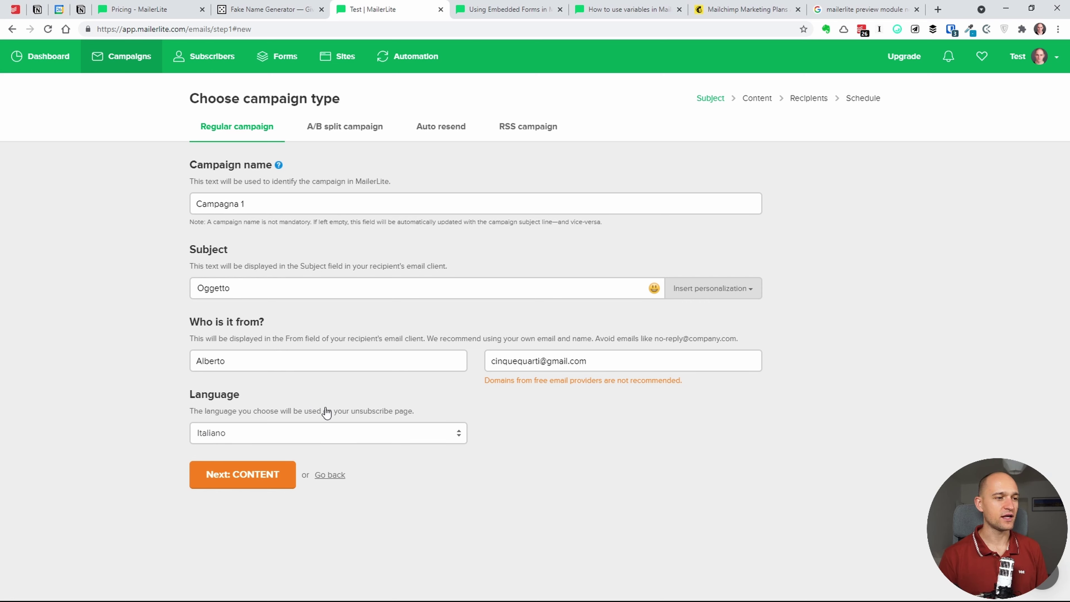
left_click(263, 483)
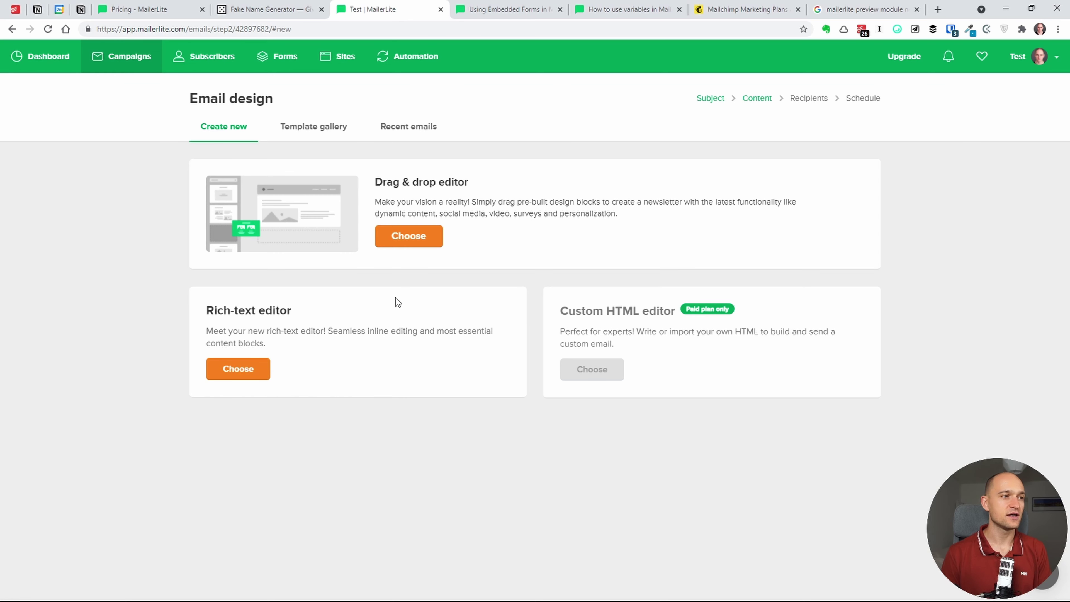
- Design 'Campagna 1' with the Drag & drop editor, then go back to Review and confirm
left_click(410, 236)
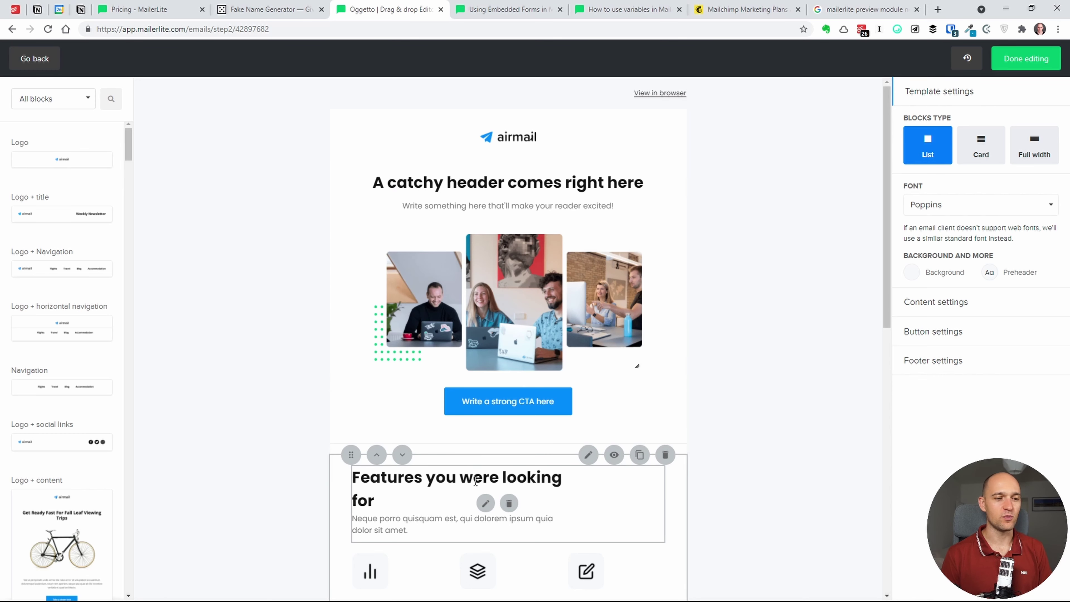
mouse_move(889, 272)
left_mouse_down()
mouse_move(855, 462)
mouse_move(881, 286)
left_mouse_up()
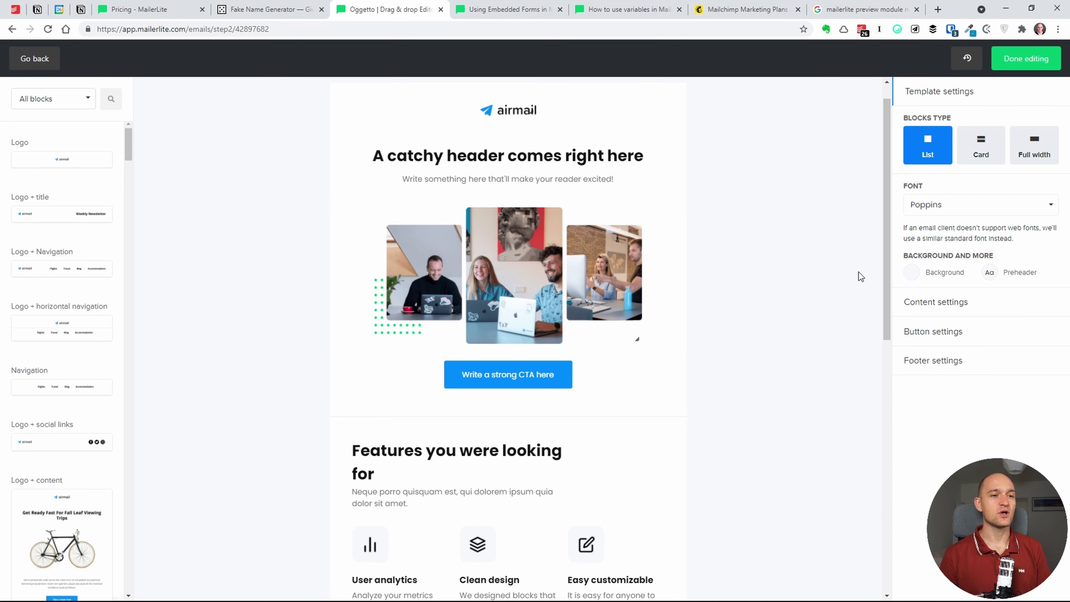
left_click_drag(892, 271, 862, 426)
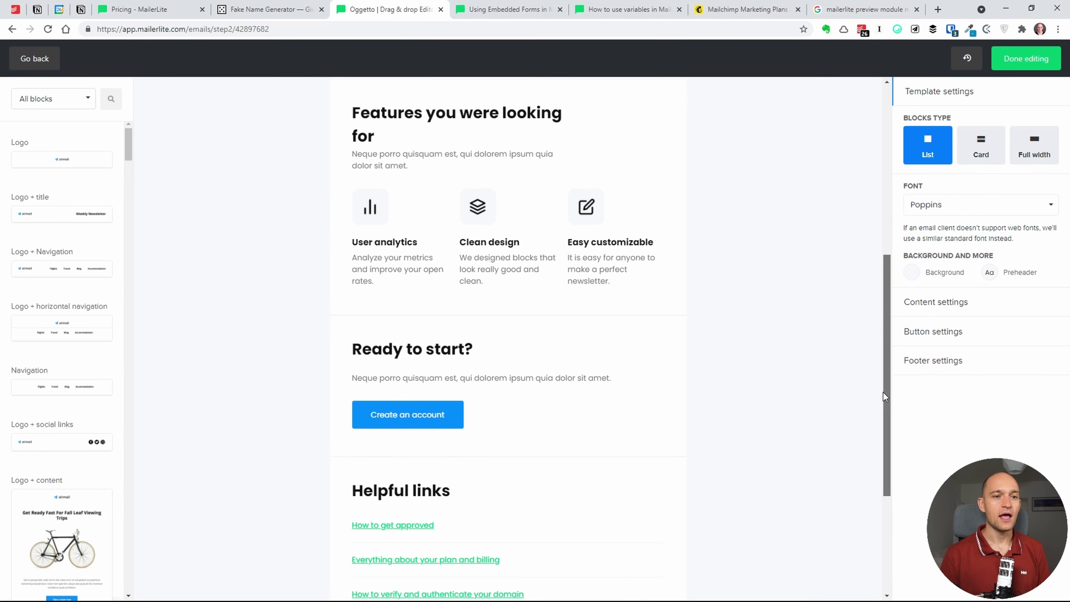
left_click_drag(883, 393, 833, 196)
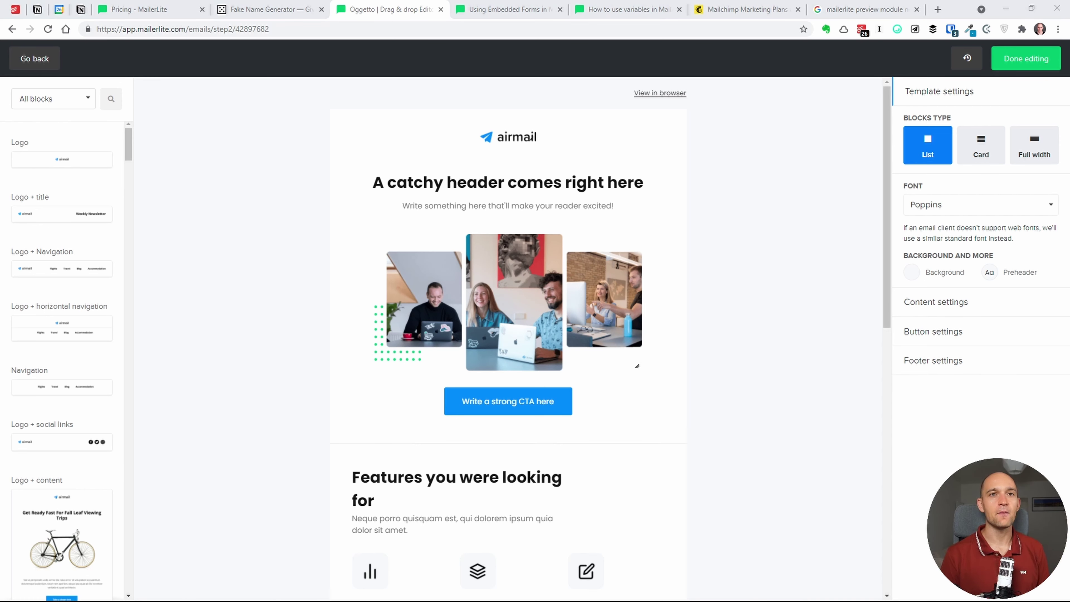
left_click(769, 246)
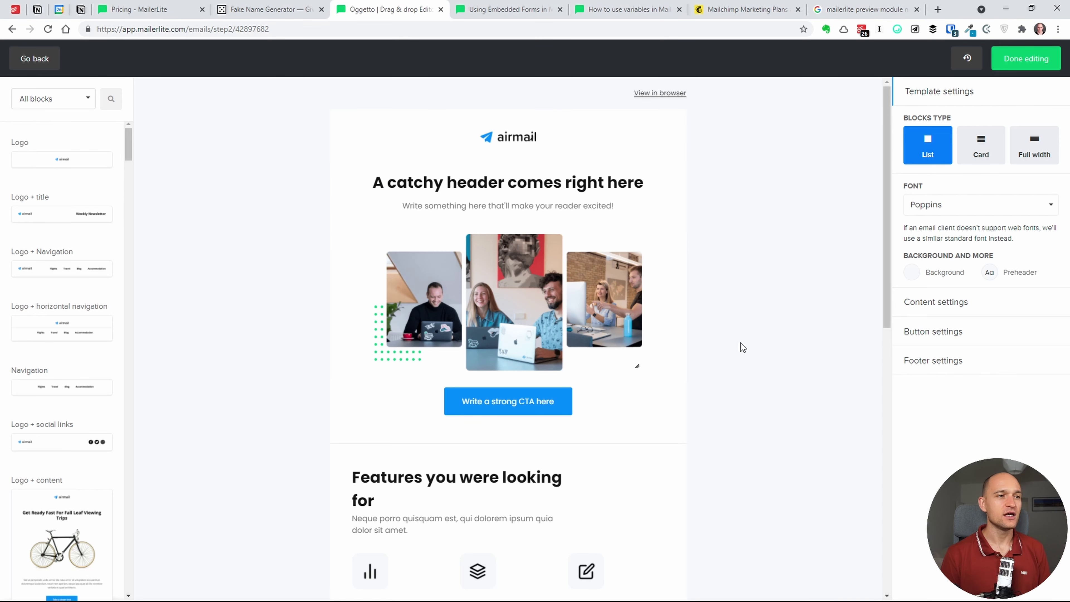
scroll(867, 358, "down", 4)
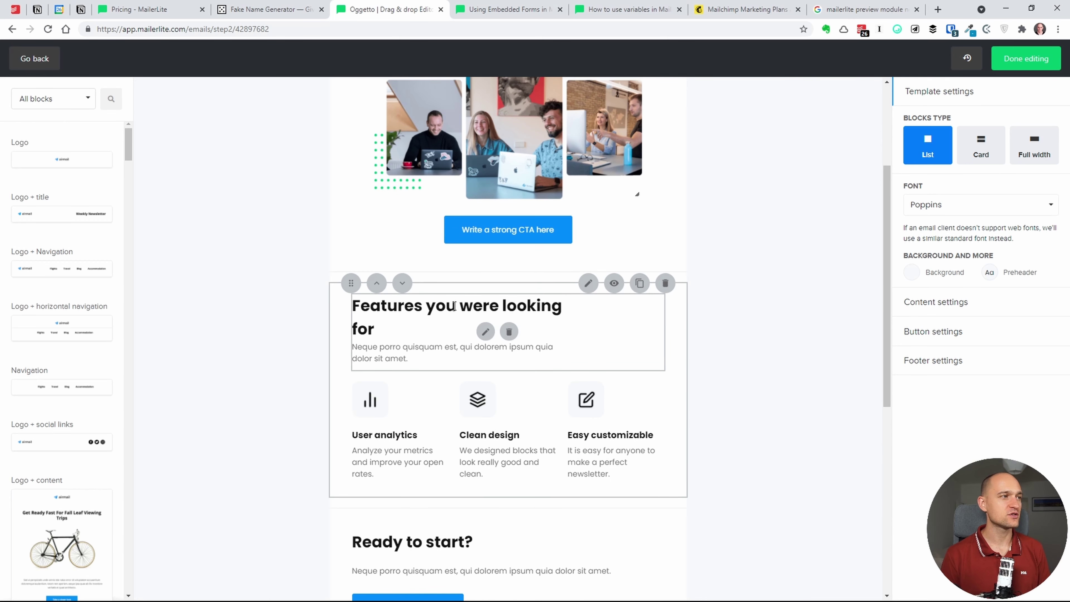
left_click(35, 59)
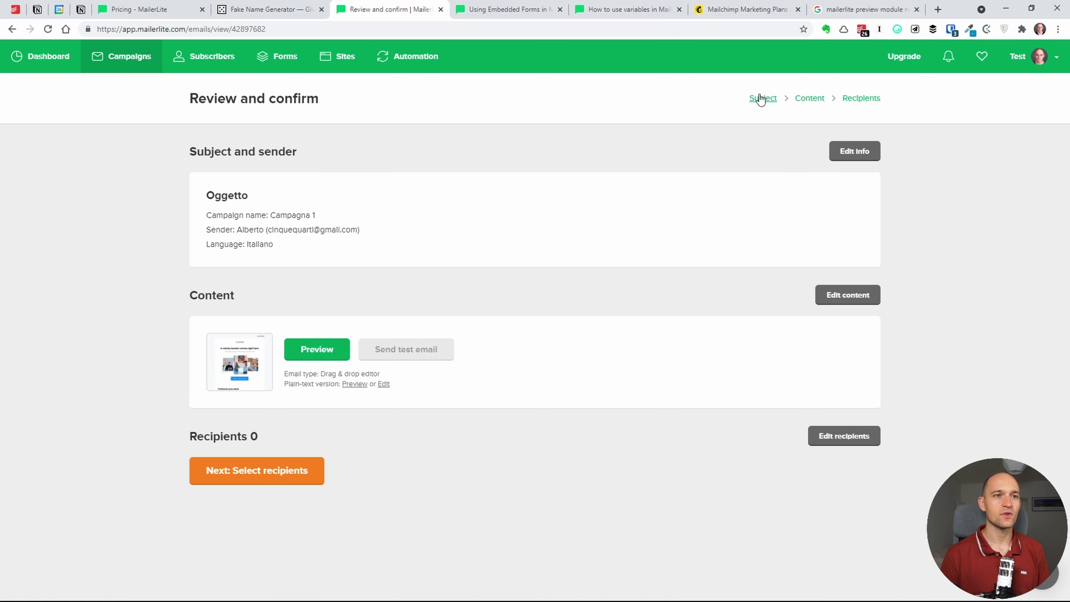
- Create a new campaign named 'Campagna 2' with subject 'Oggetto' and continue to content
left_click(139, 54)
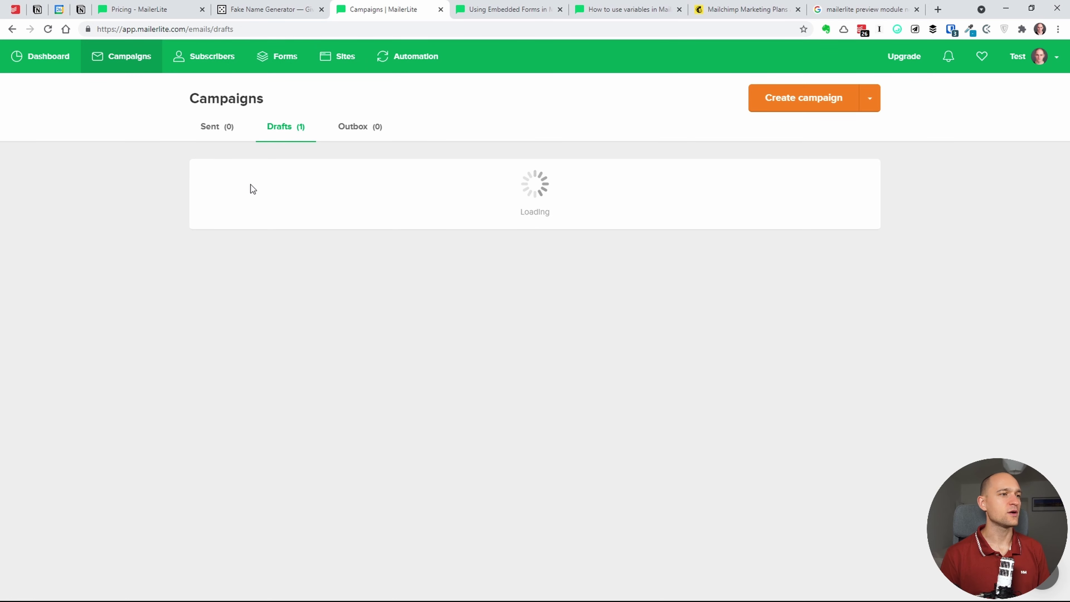
left_click(331, 241)
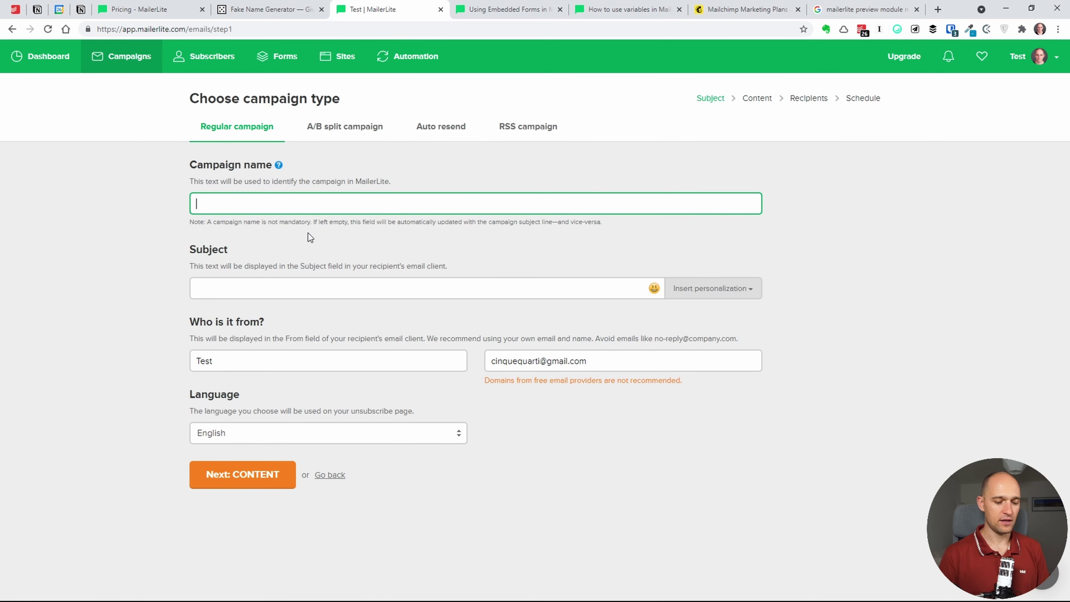
type("Cam")
key("Down")
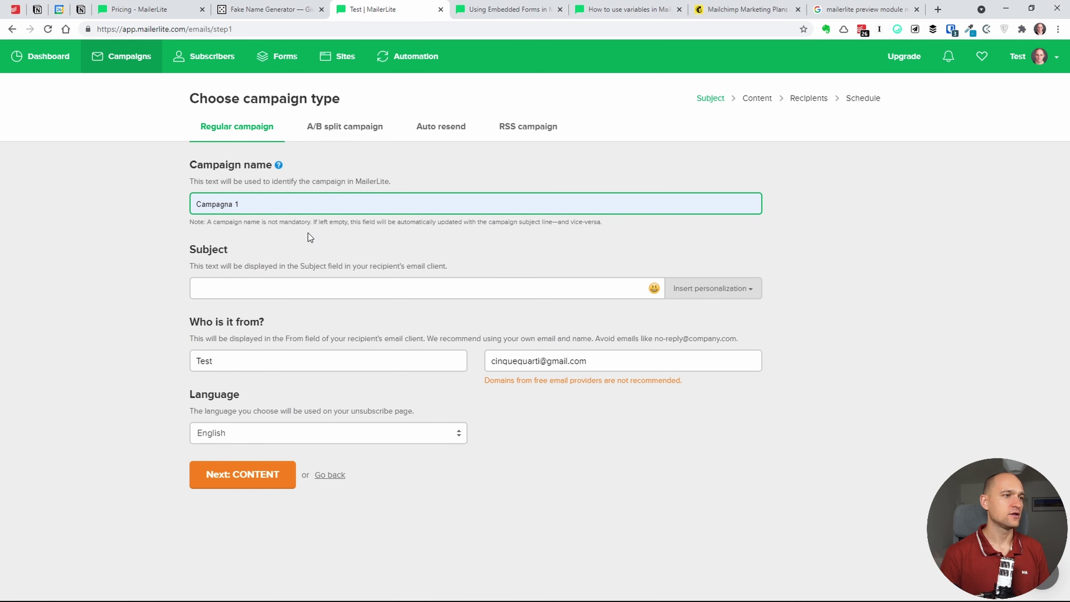
key("Return")
key("BackSpace")
type("2")
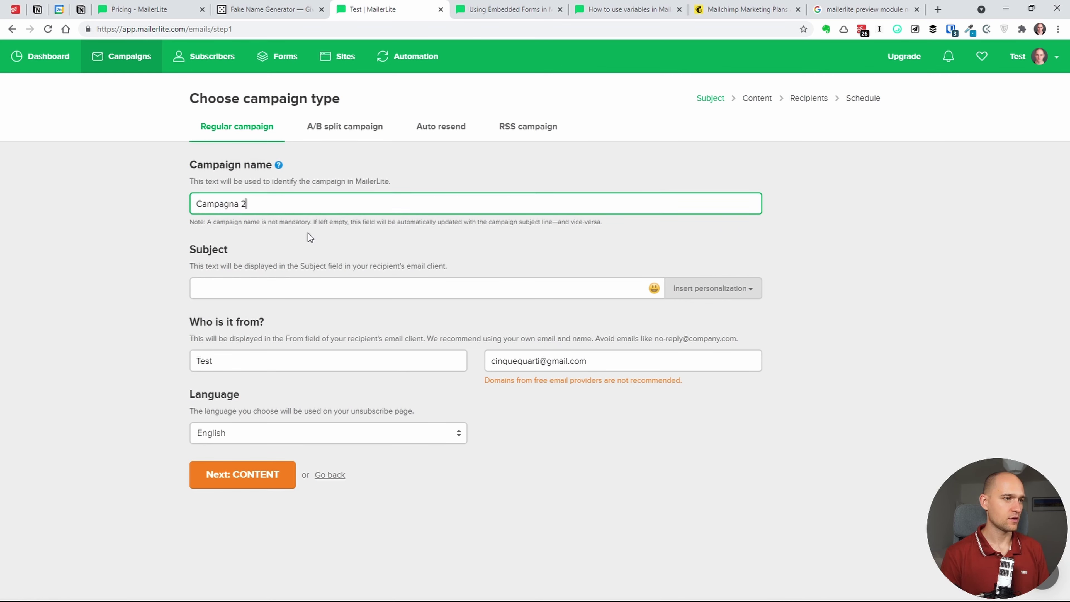
key("Tab")
type("Oggetto")
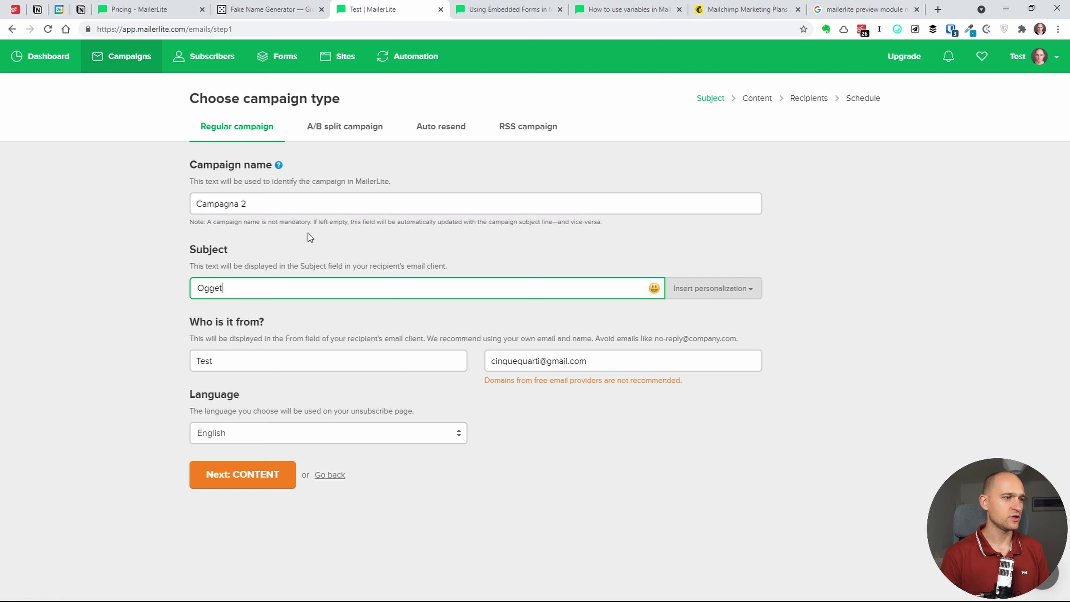
left_click(280, 476)
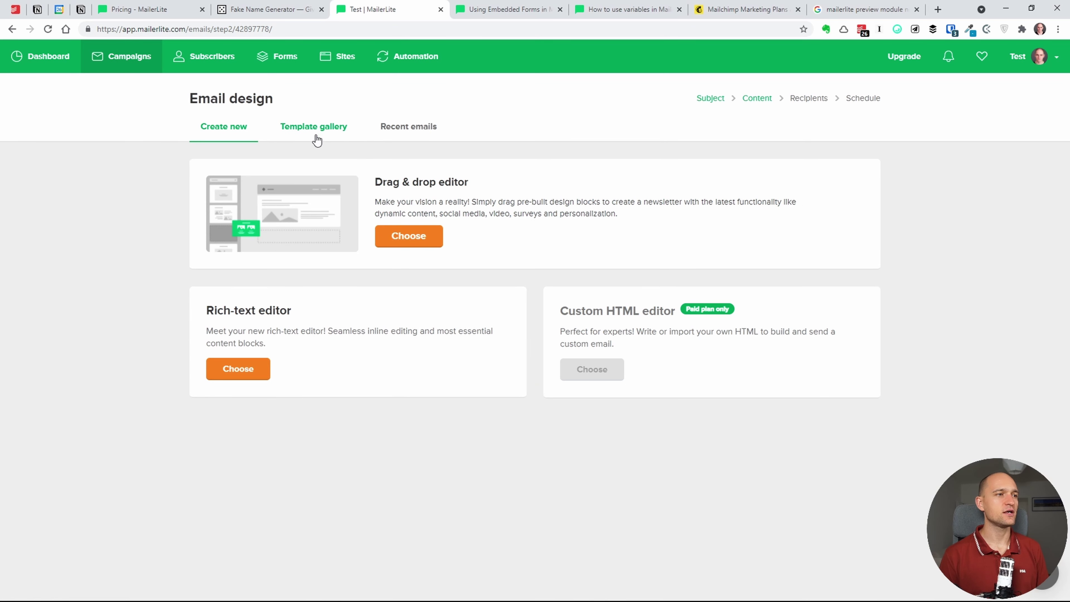
left_click(313, 134)
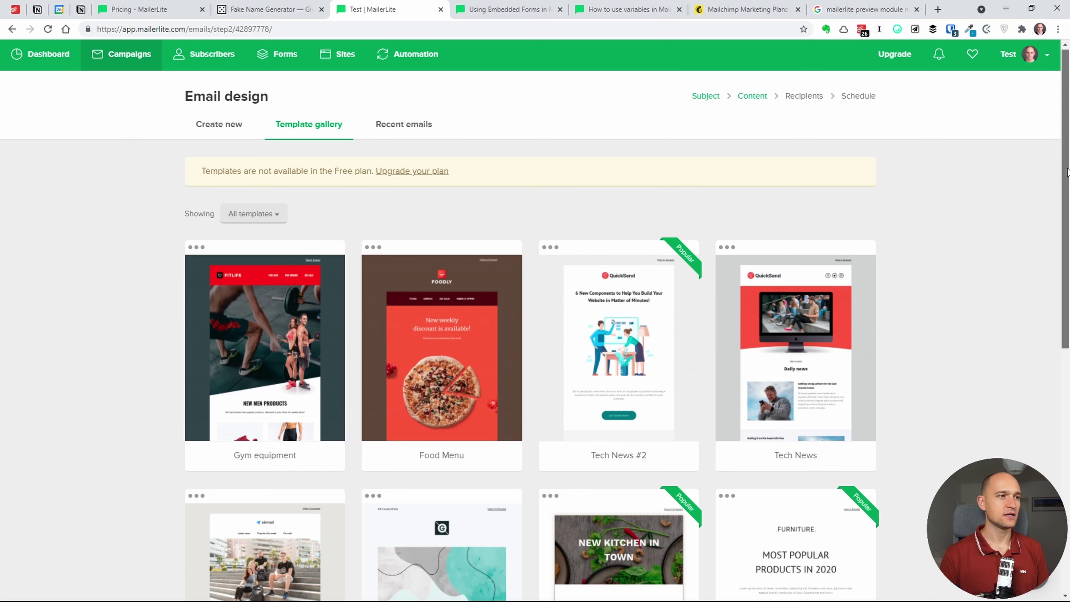
scroll(715, 146, "down", 1)
scroll(1049, 432, "down", 8)
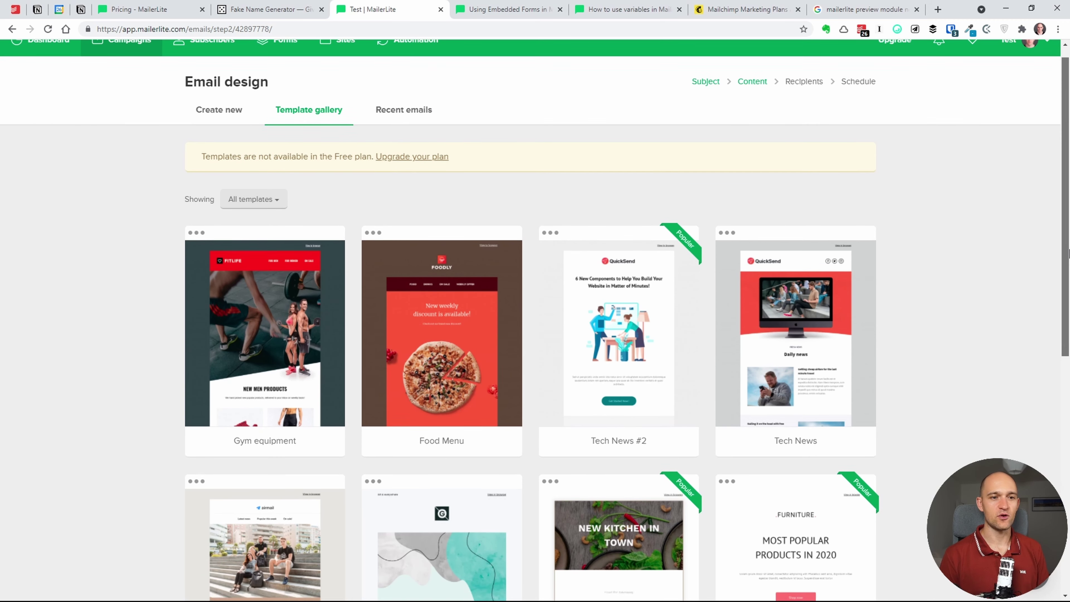
scroll(1049, 432, "down", 2)
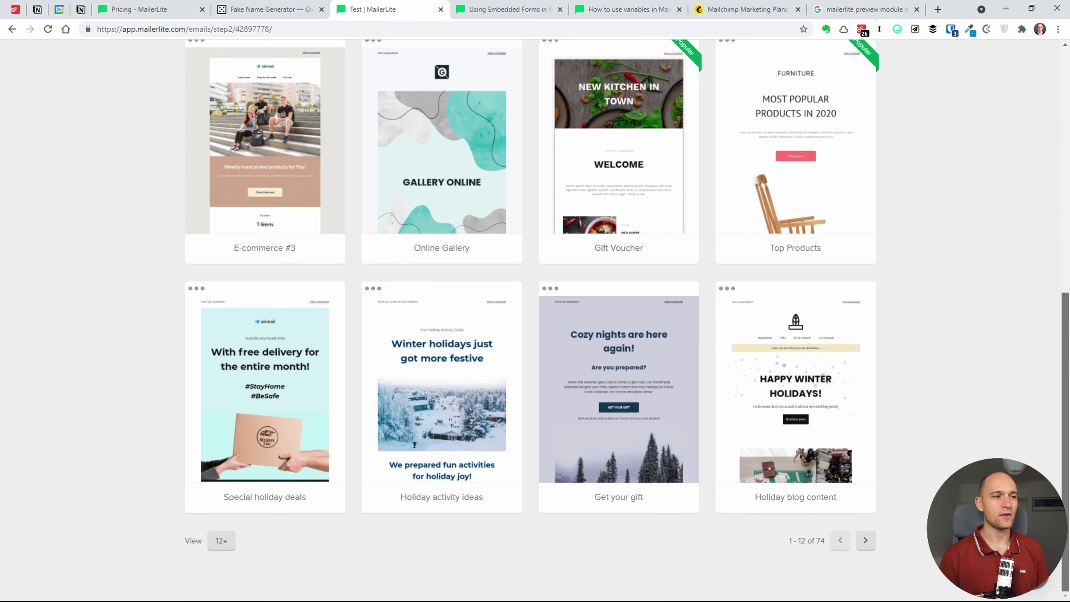
left_click(865, 539)
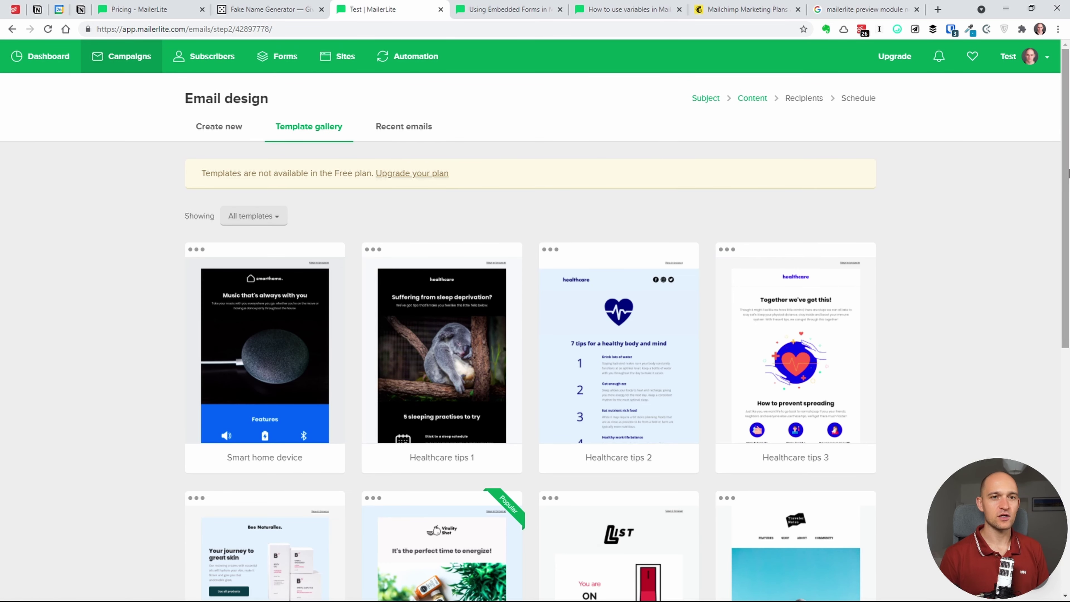
scroll(1036, 189, "down", 10)
scroll(1038, 406, "up", 12)
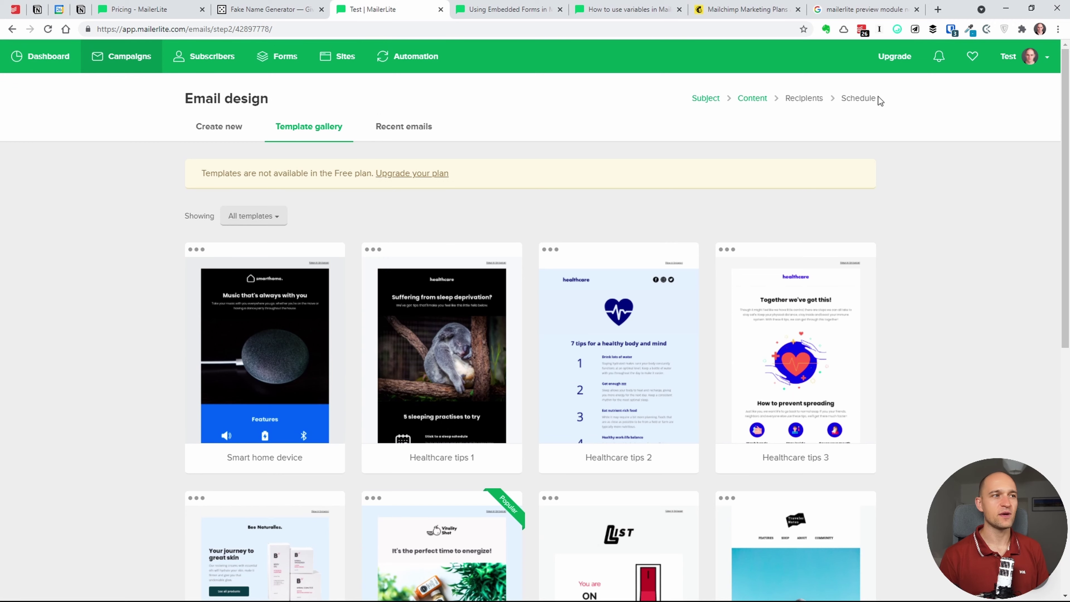
left_click(224, 128)
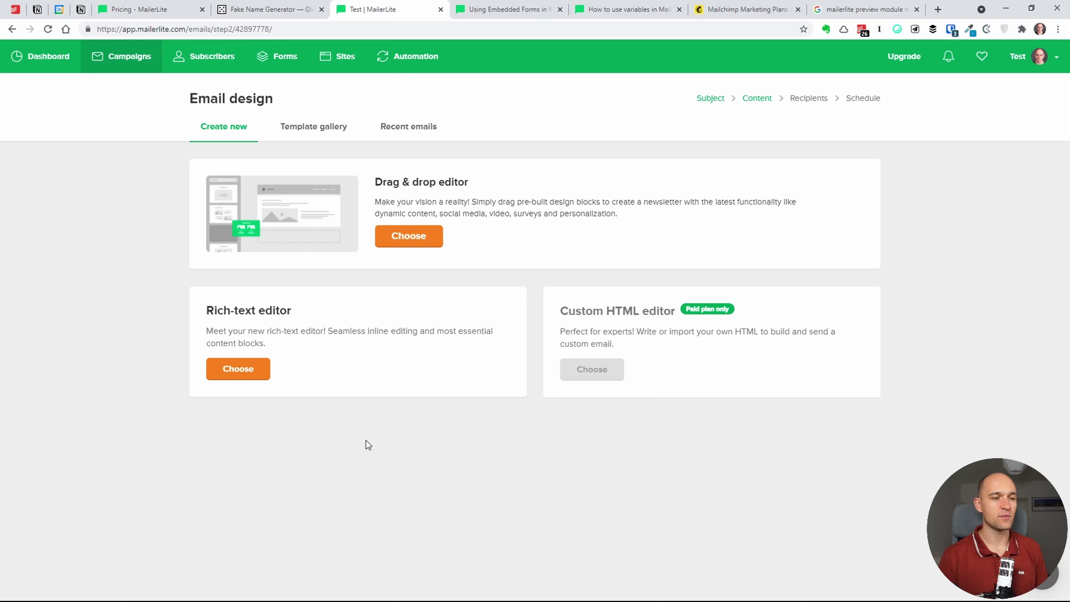
- Pick the rich-text editor and set the body text size to 16
left_click(250, 371)
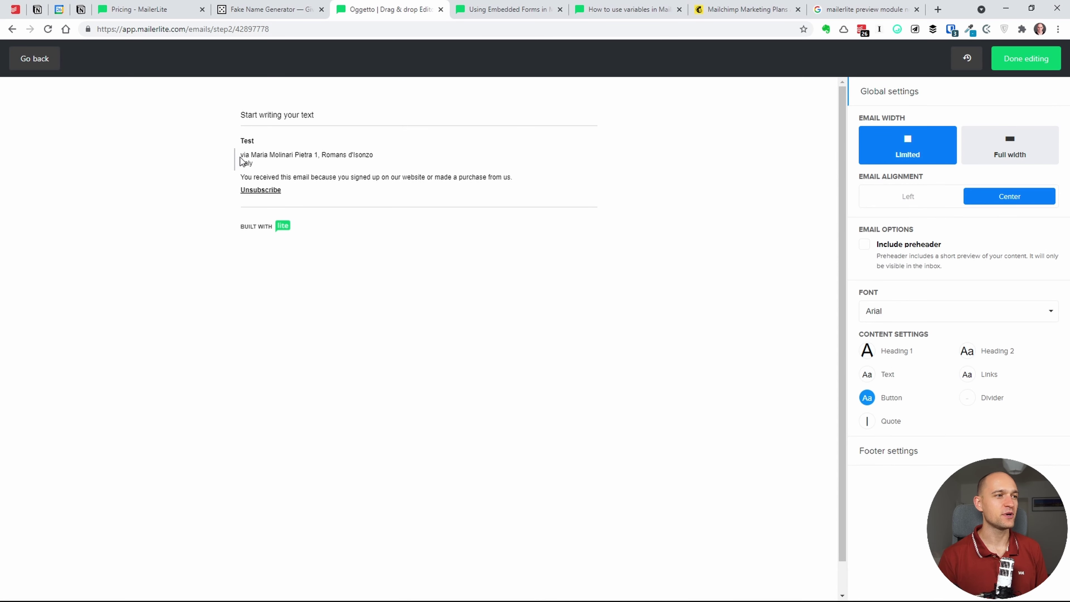
left_click(262, 141)
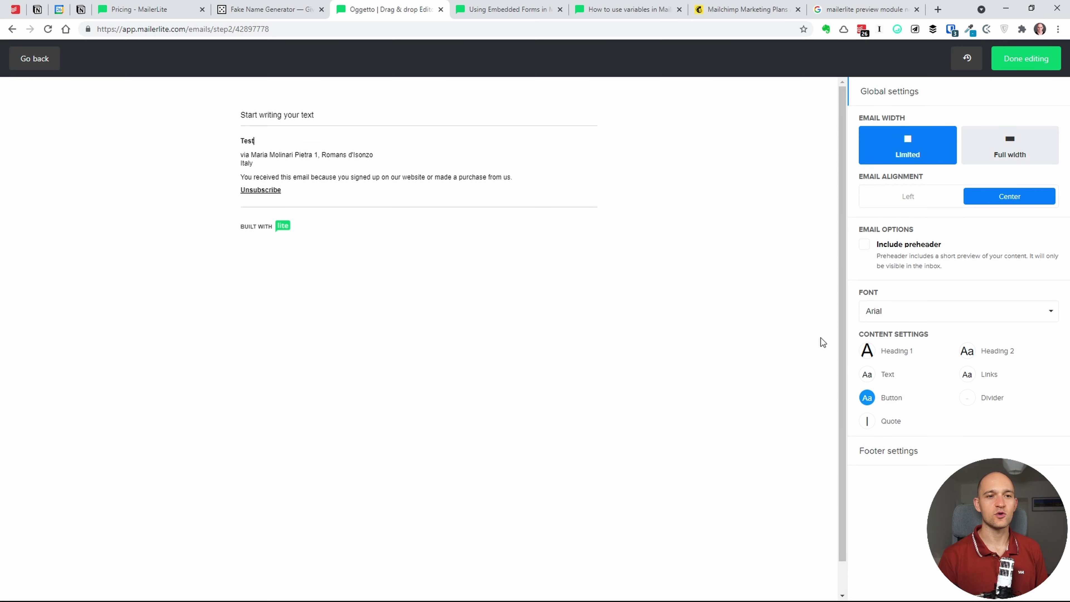
left_click(876, 350)
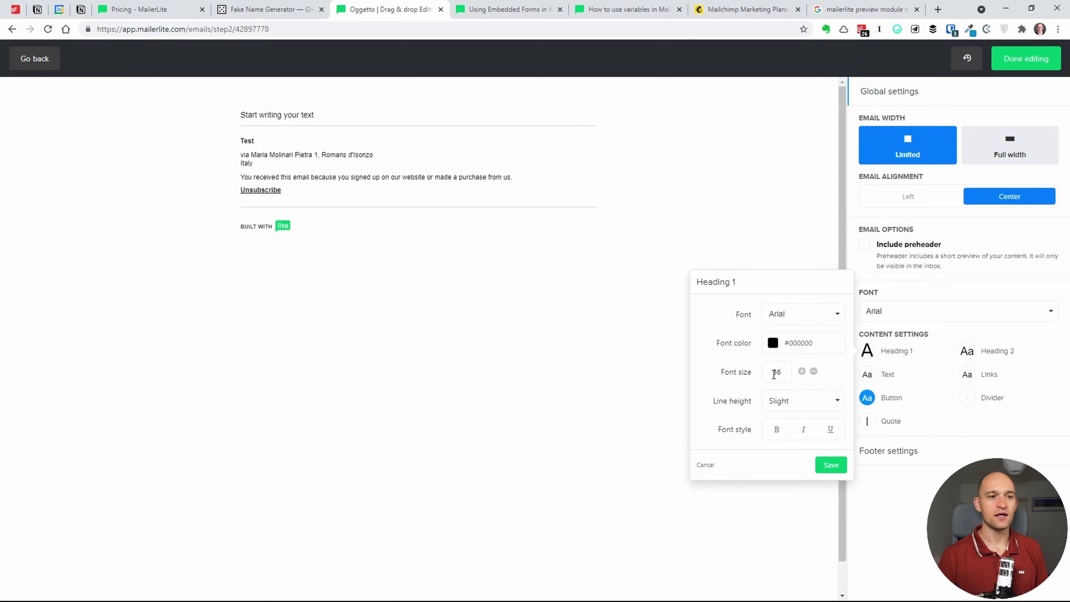
left_click(885, 374)
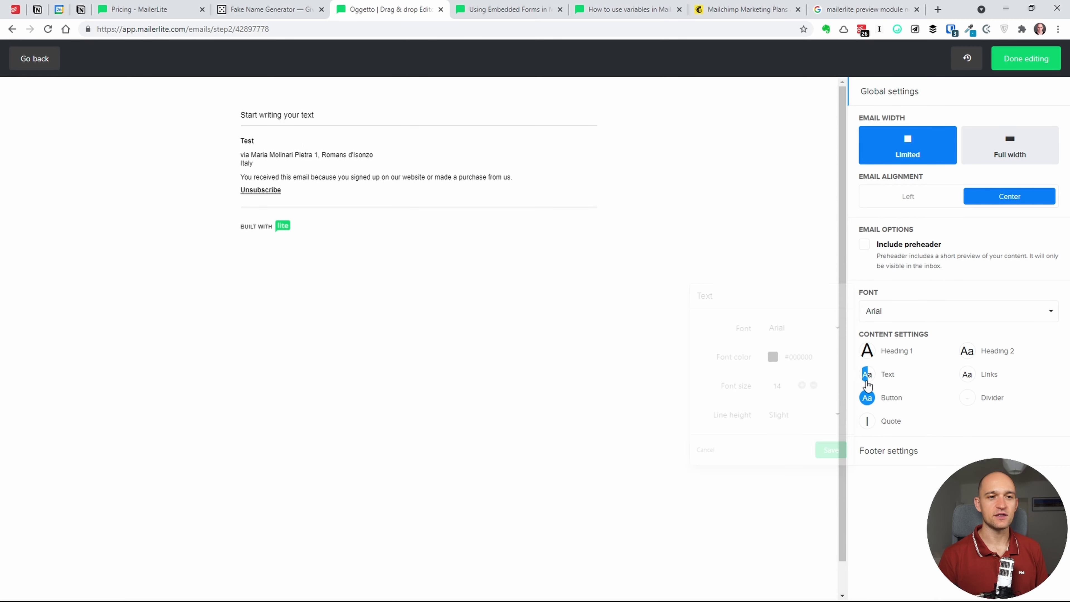
left_click(802, 385)
left_click(802, 385)
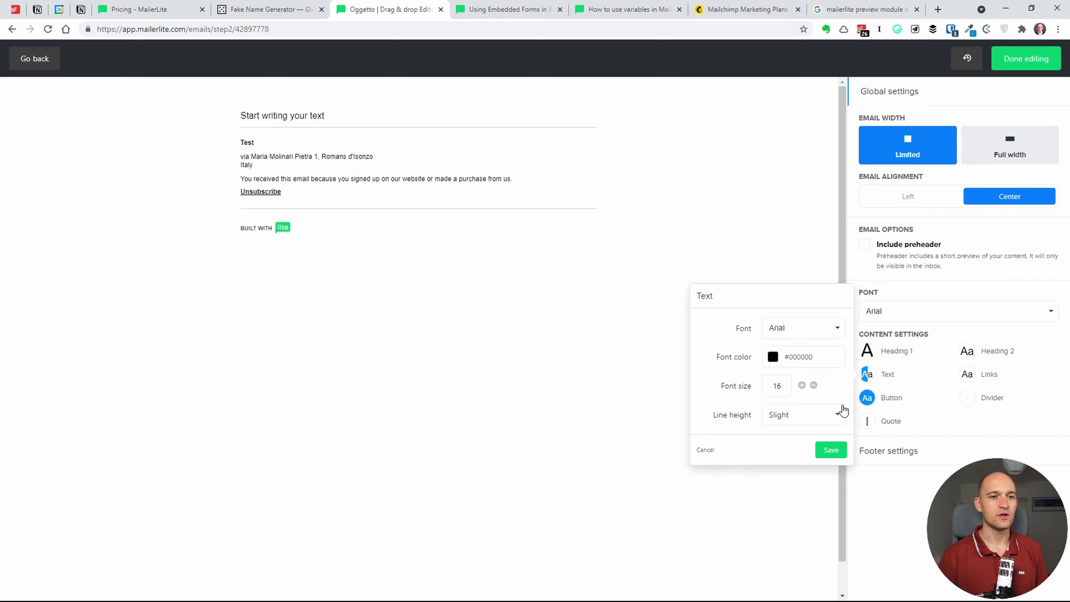
left_click(954, 423)
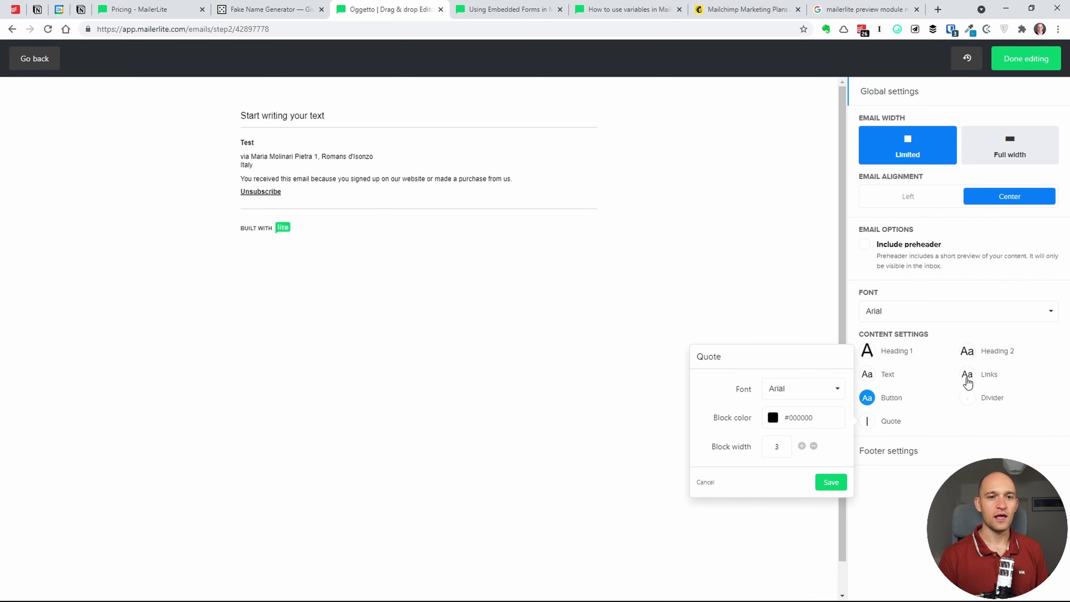
- Make the link colour blue and the button background green
left_click(967, 374)
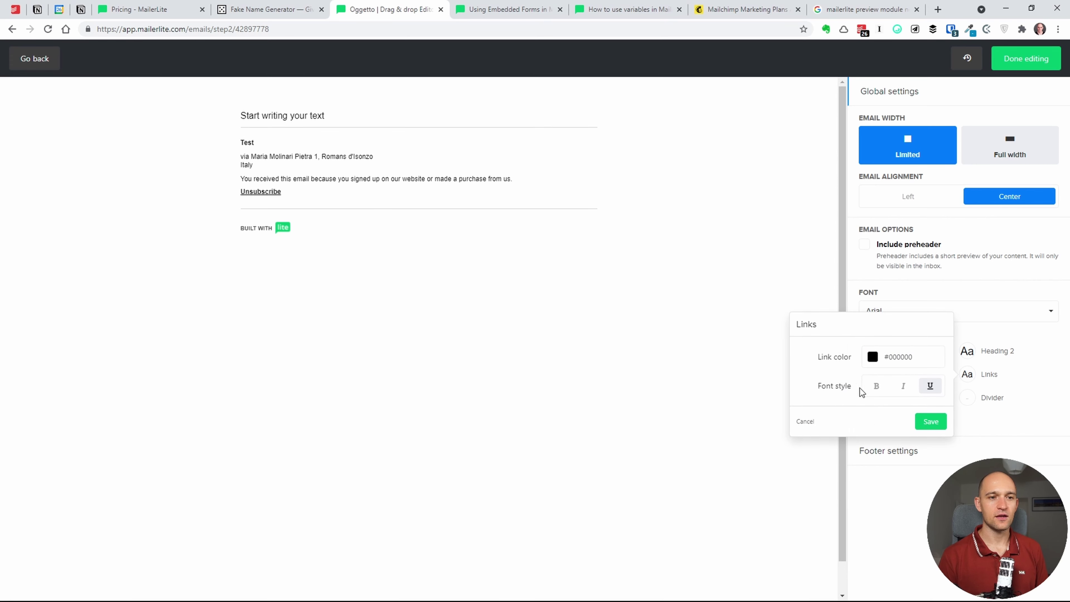
left_click(872, 357)
left_click(894, 407)
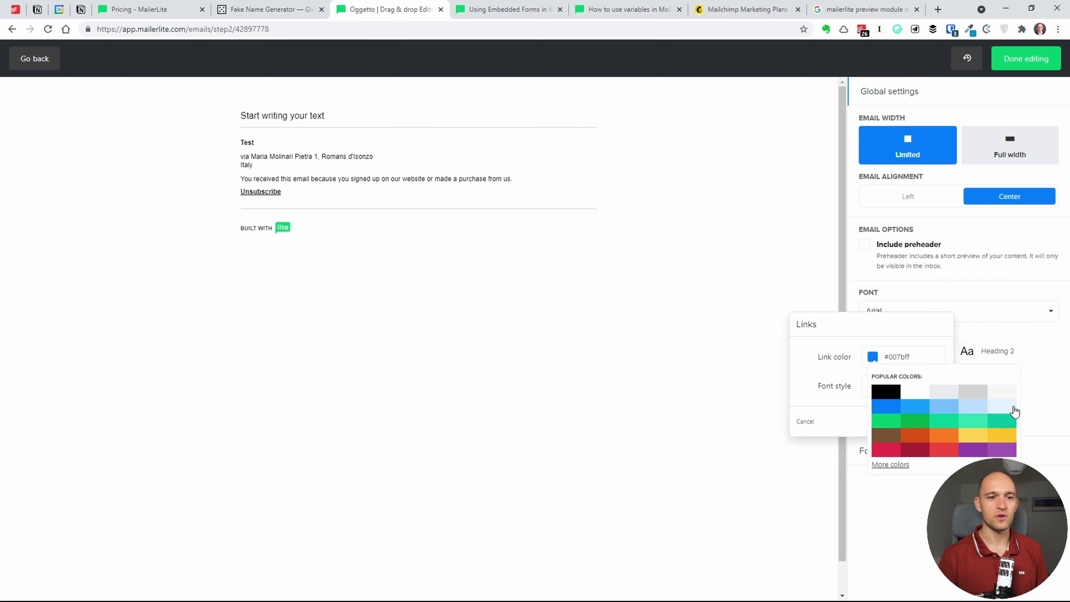
left_click(1056, 416)
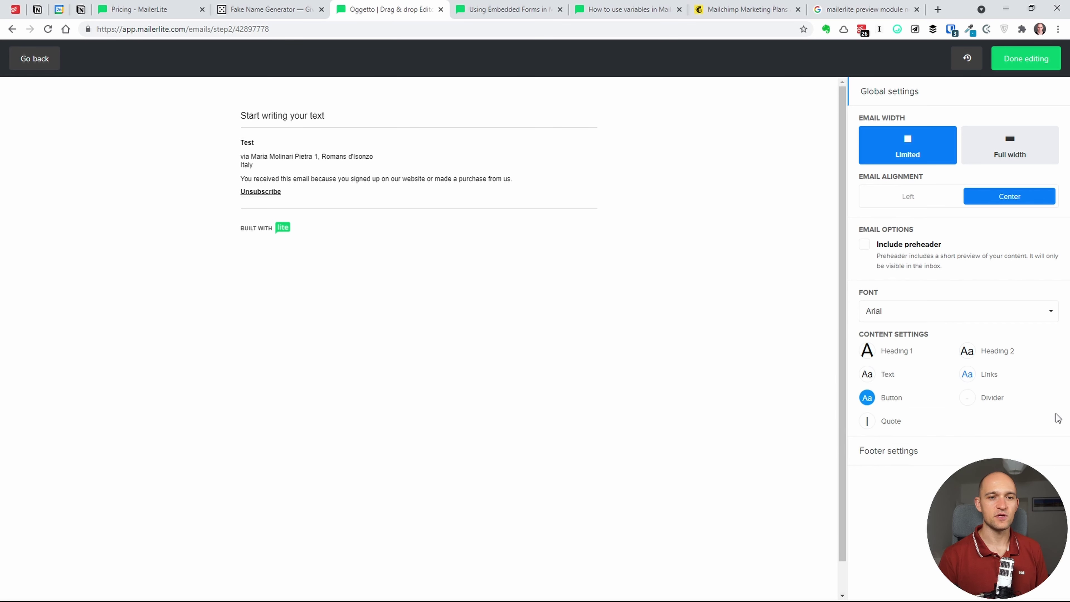
left_click(866, 398)
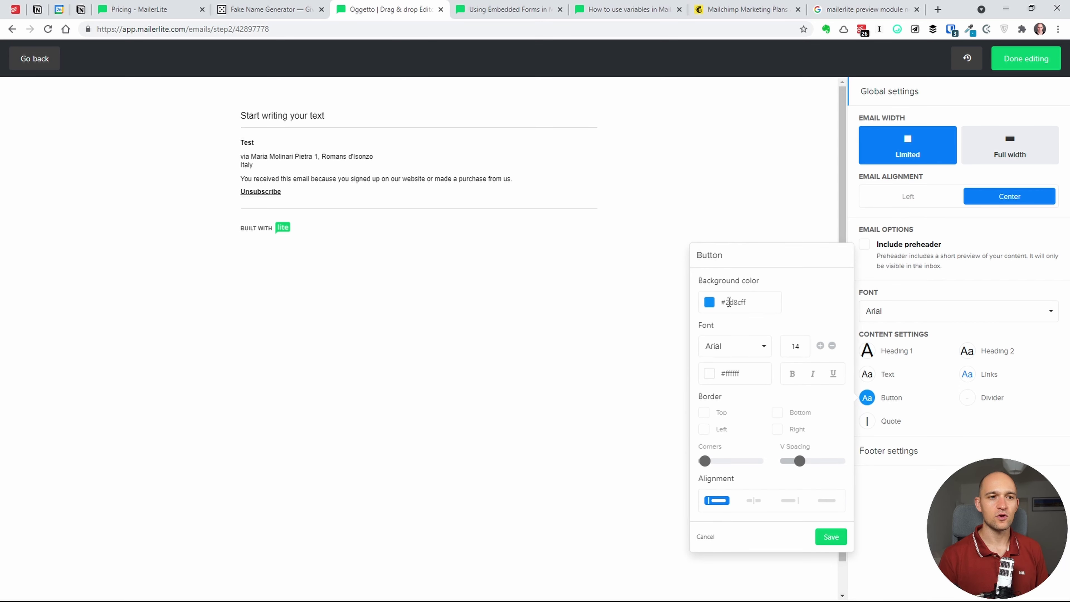
left_click(728, 303)
left_click(759, 375)
left_click(941, 416)
- Look over the quote and footer styles, leaving the email alignment centered
left_click(941, 417)
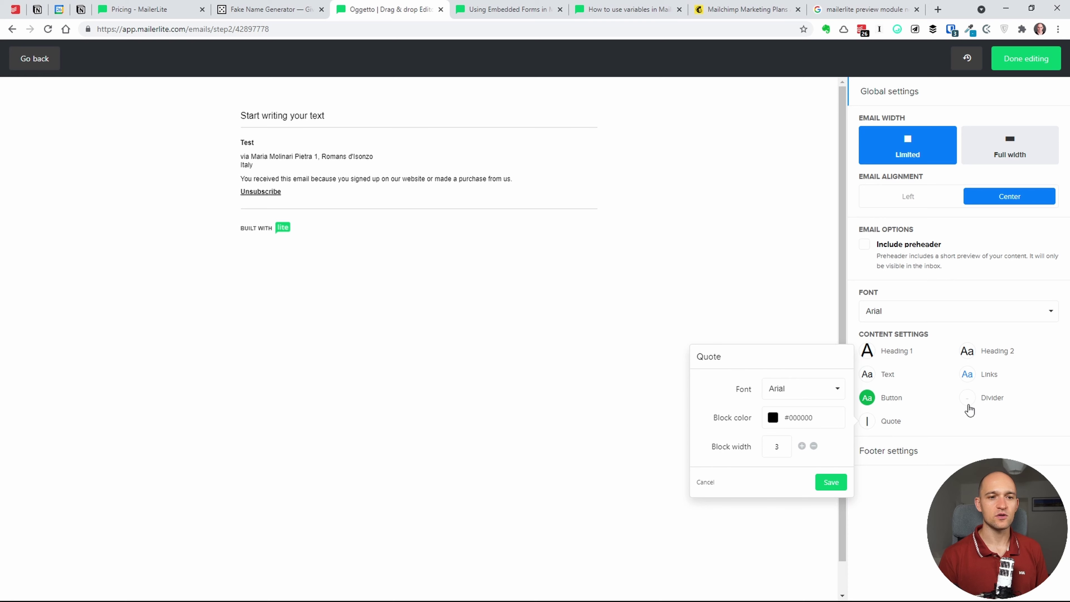
left_click(923, 434)
left_click(906, 452)
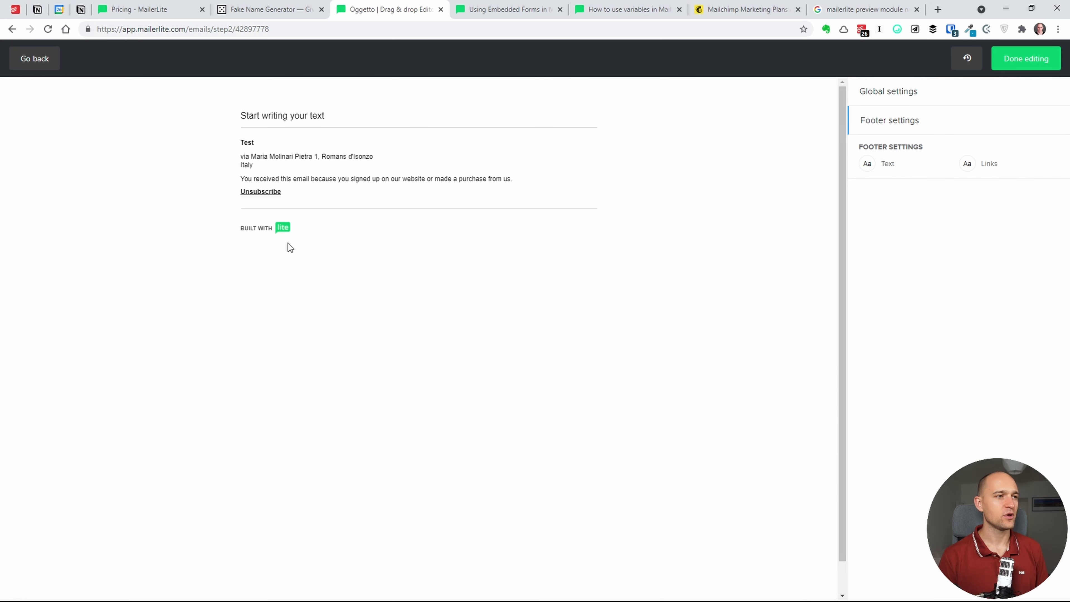
left_click(876, 96)
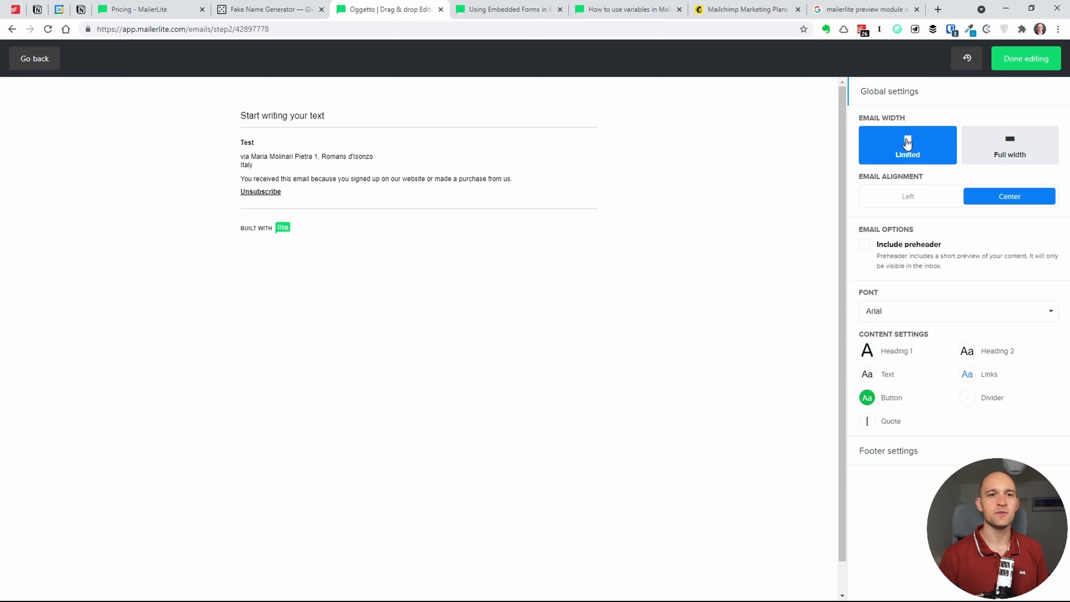
left_click(928, 198)
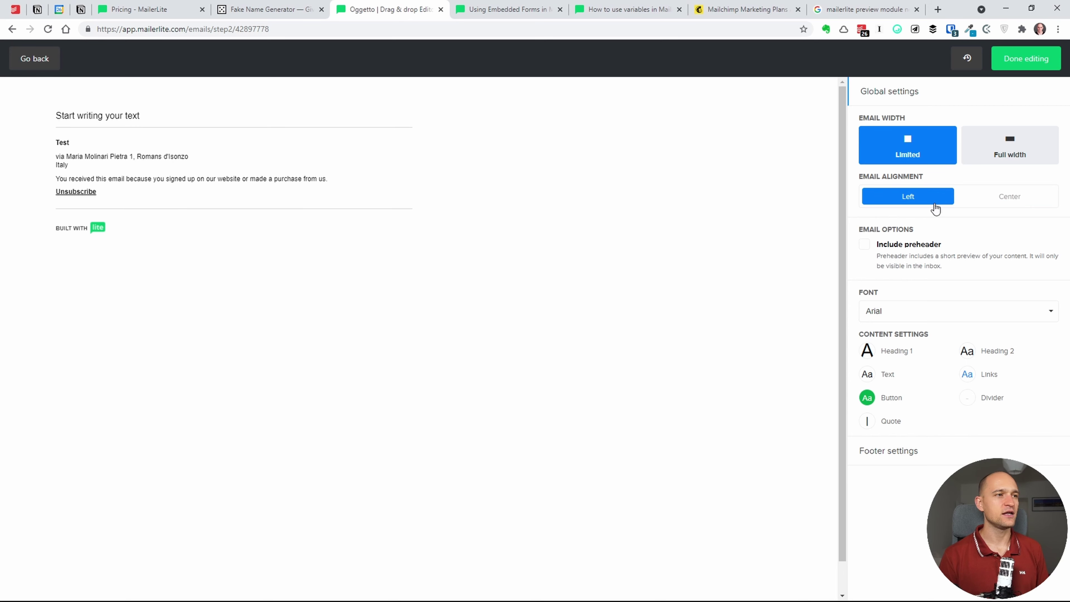
left_click(997, 206)
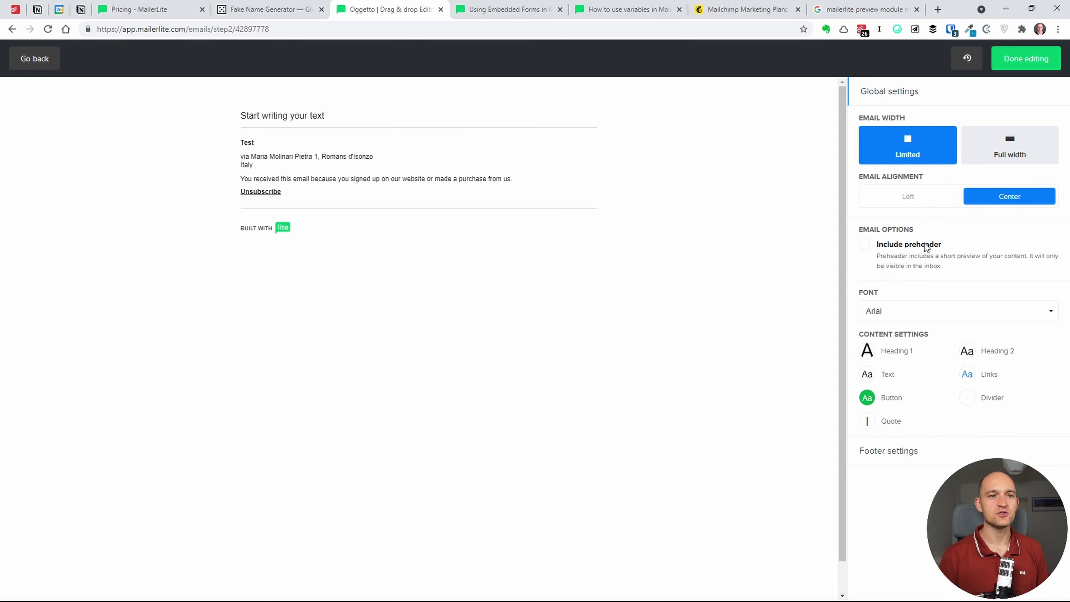
- Enable the email preheader and set it to 'Sottotitolo'
left_click(874, 244)
left_click(907, 288)
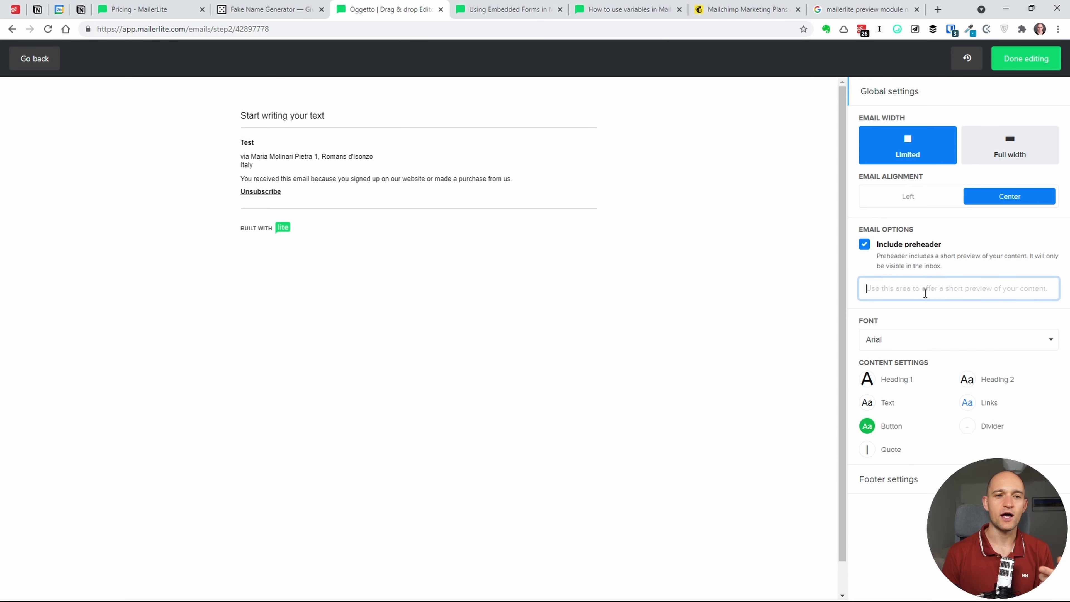
type("S")
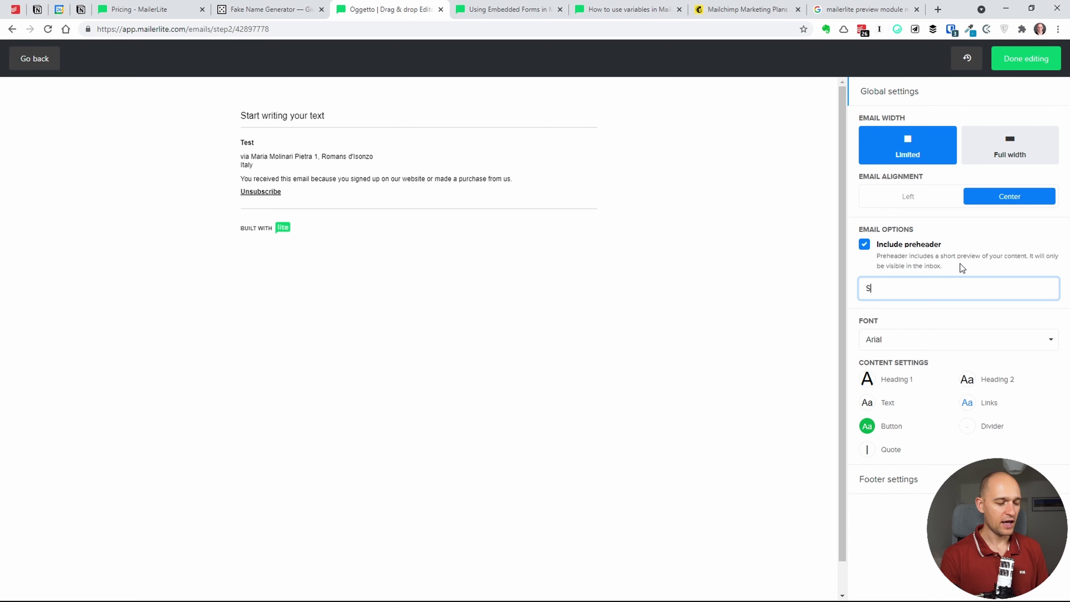
type("ottotitolo")
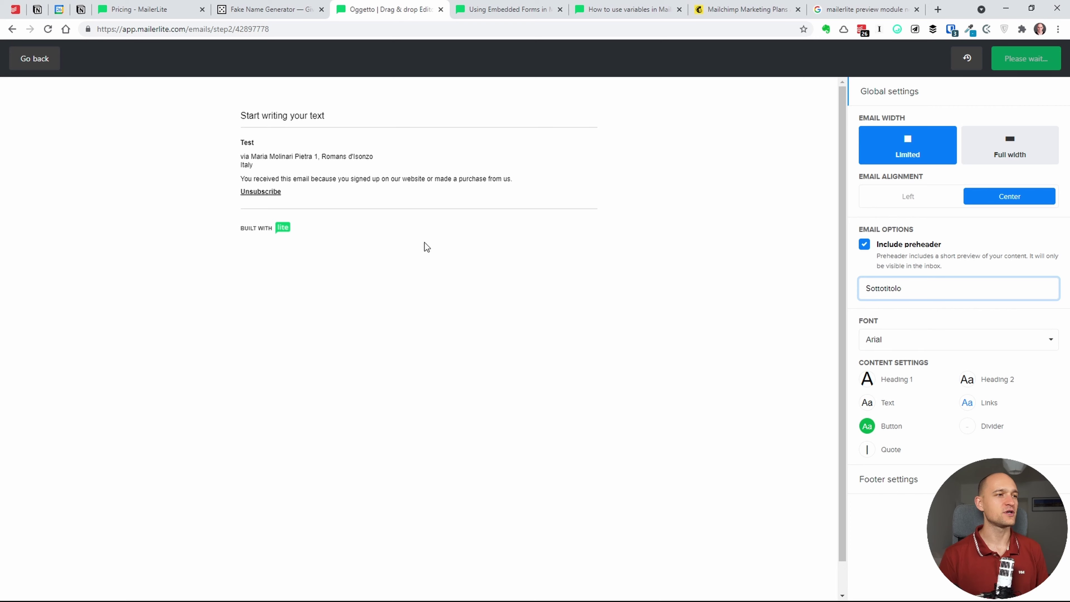
left_click(302, 114)
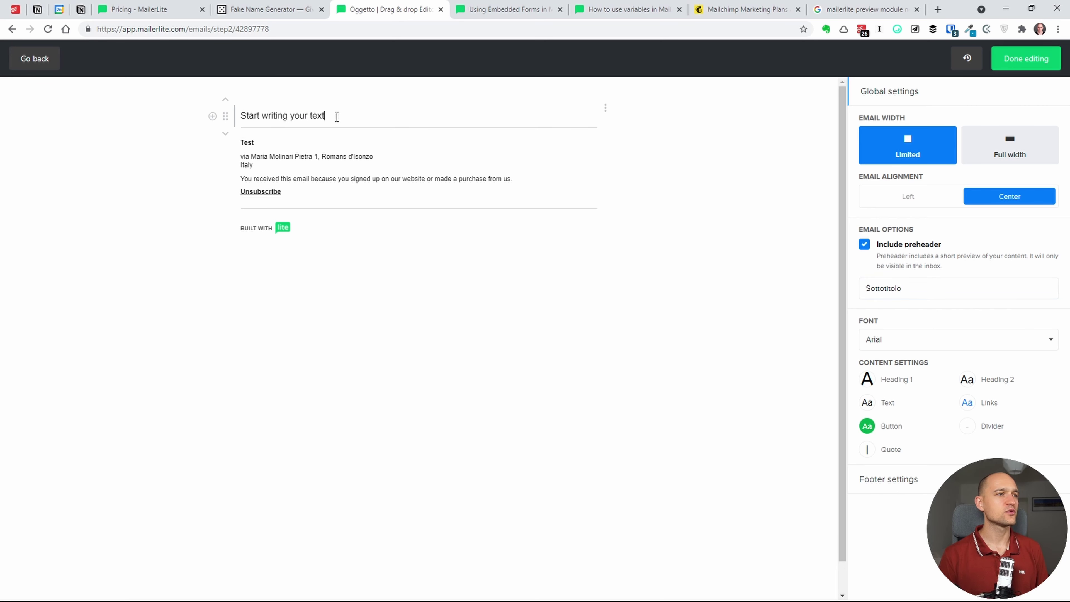
- Replace the placeholder with lines 'Ciao' and 'Titolo', styling 'Titolo' as Heading 1
left_click_drag(337, 117, 235, 125)
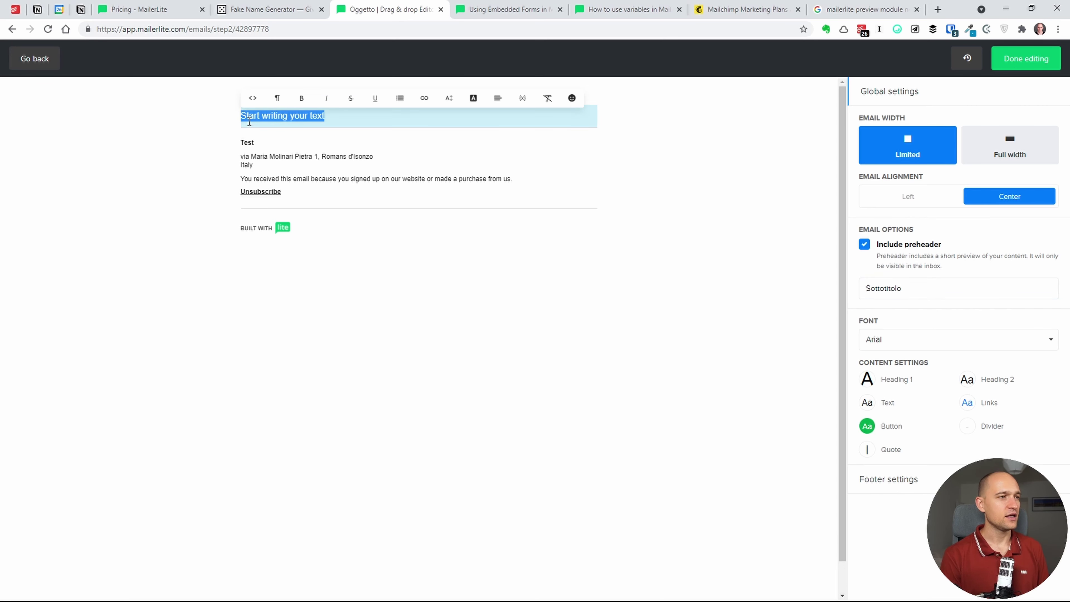
type("Ciao")
key("Return")
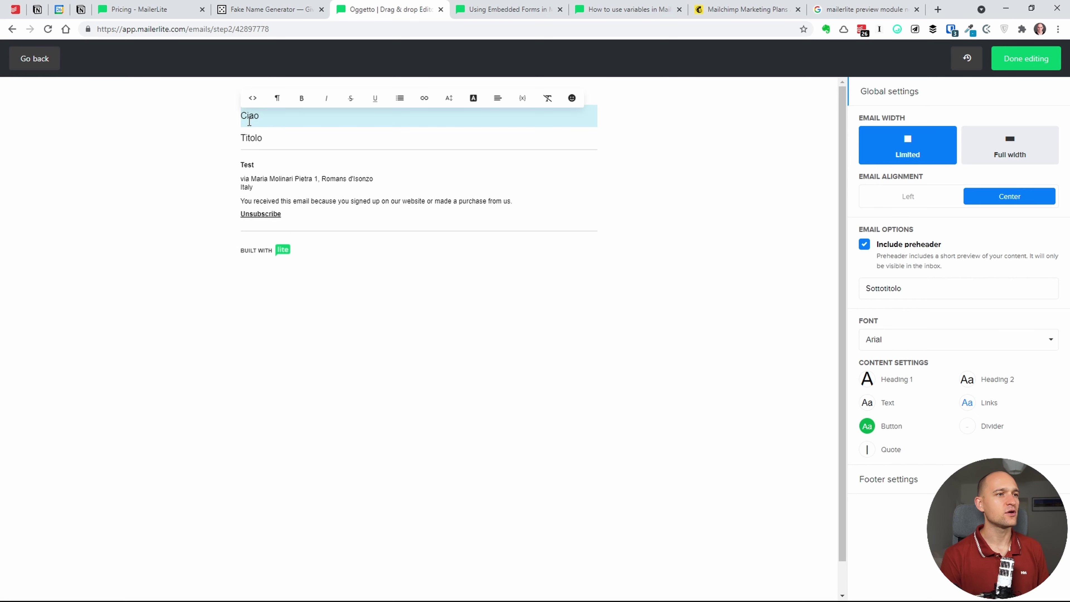
type("Titolo")
key("Return")
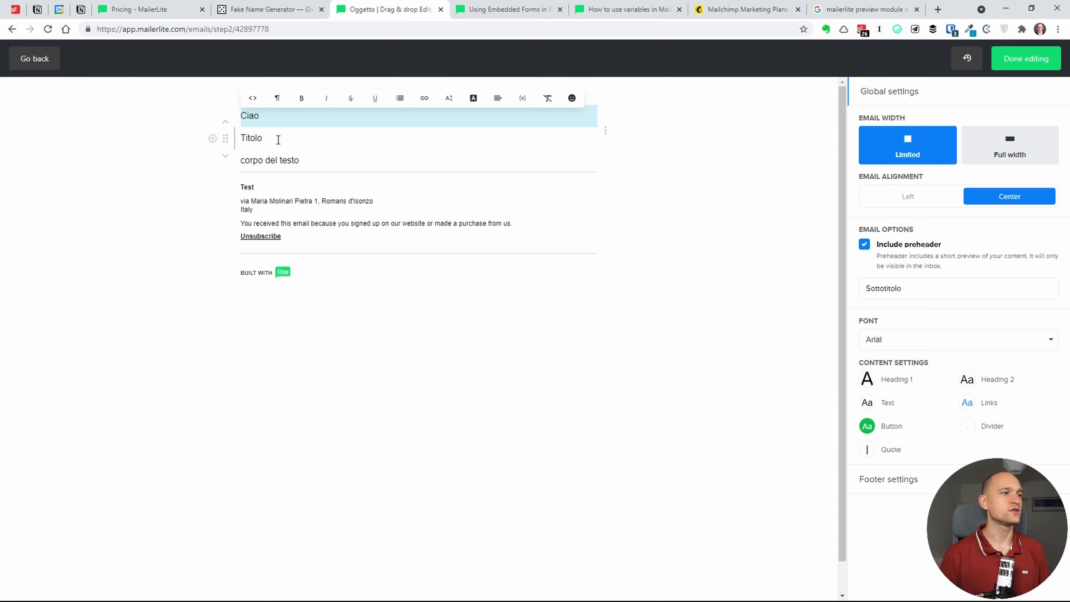
double_click(252, 139)
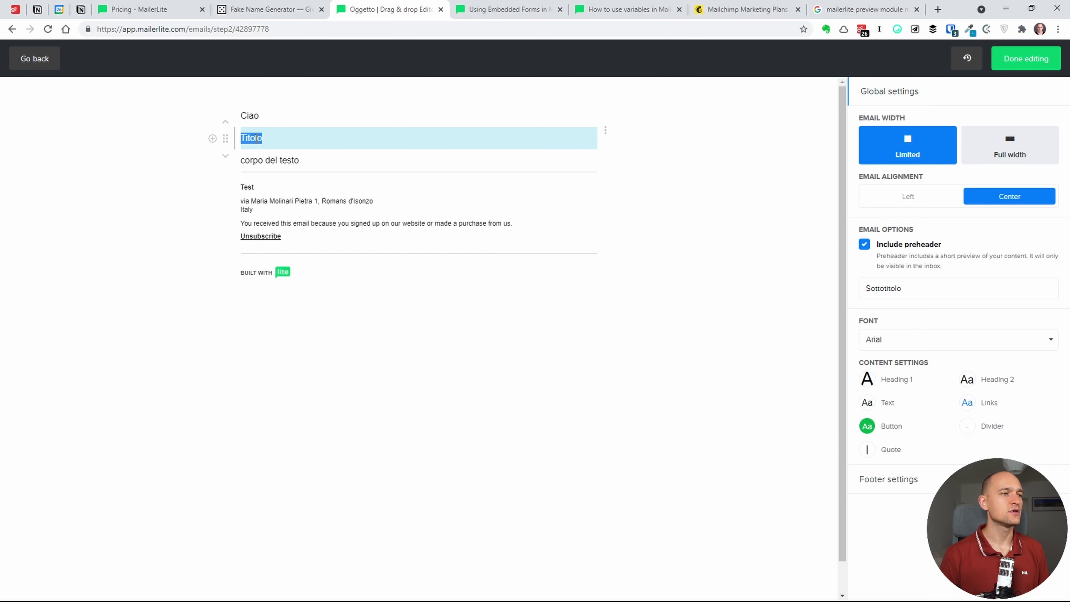
left_click(278, 126)
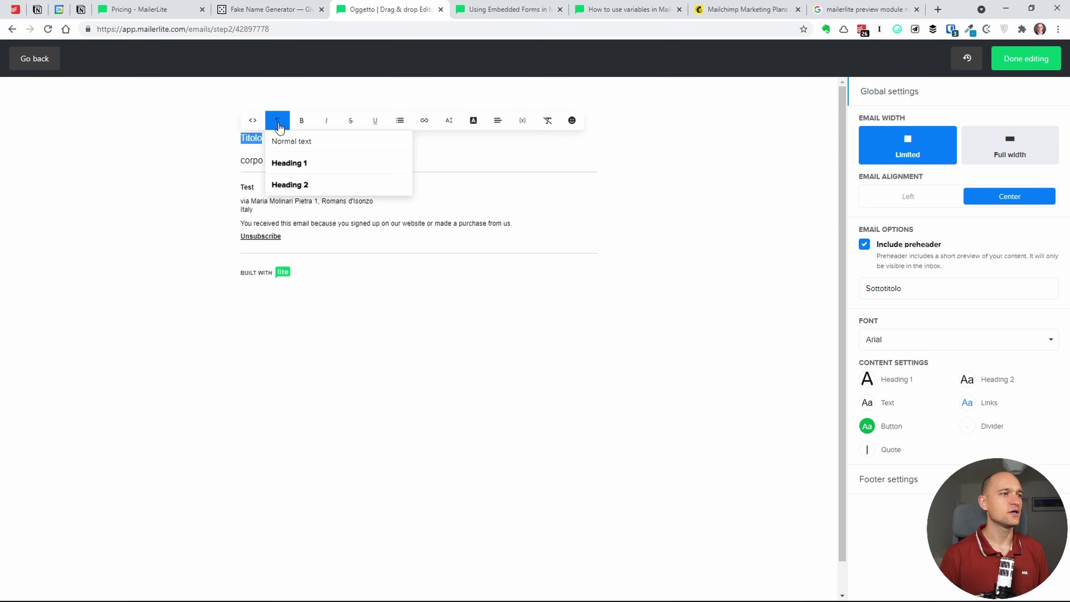
left_click(289, 162)
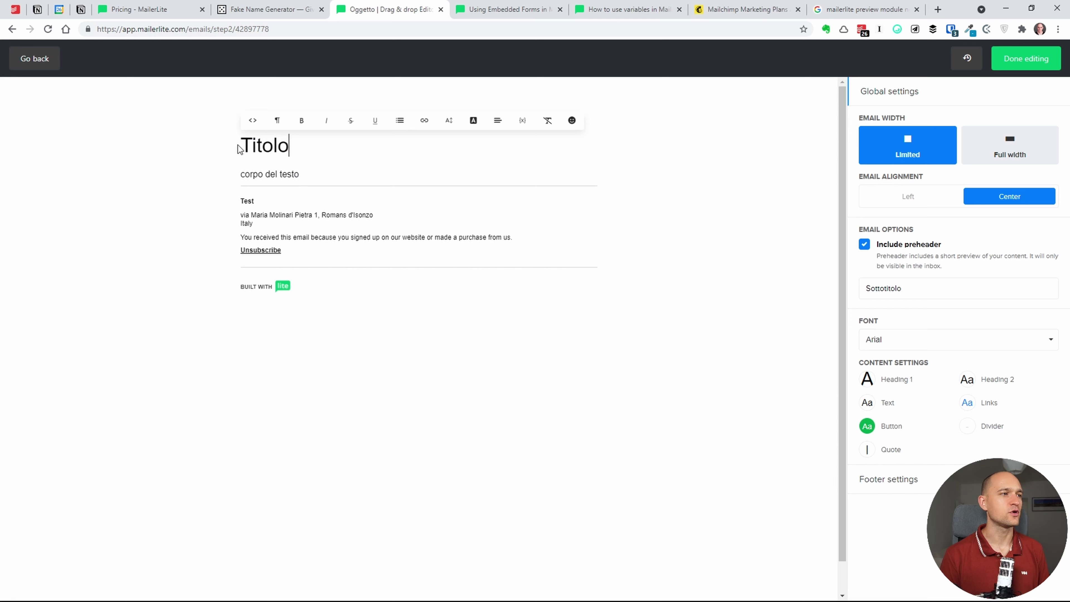
- Start a new line after 'corpo del testo'
left_click(212, 145)
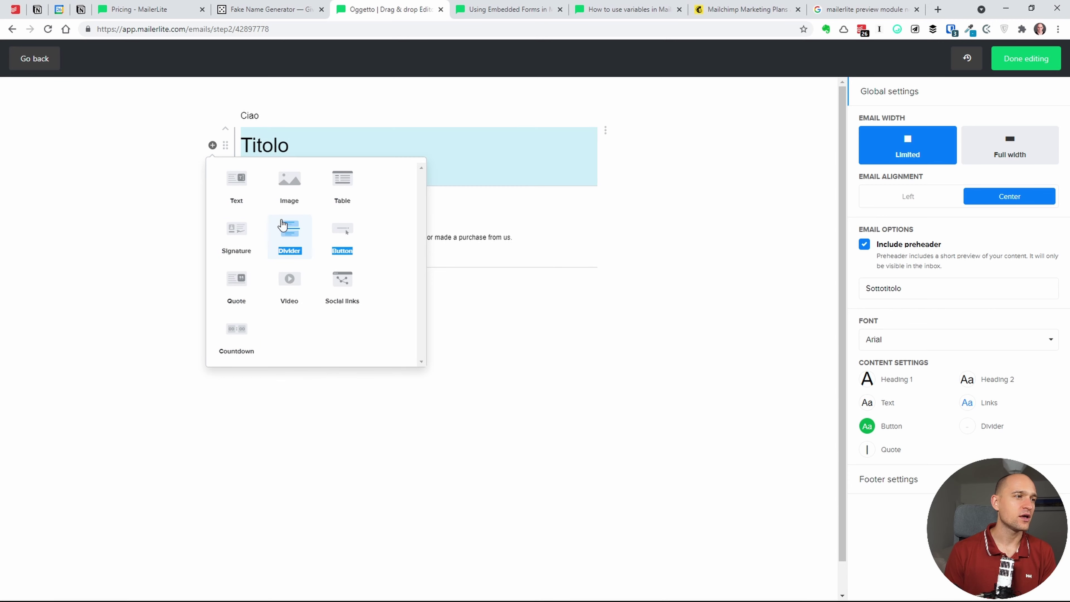
key("Escape")
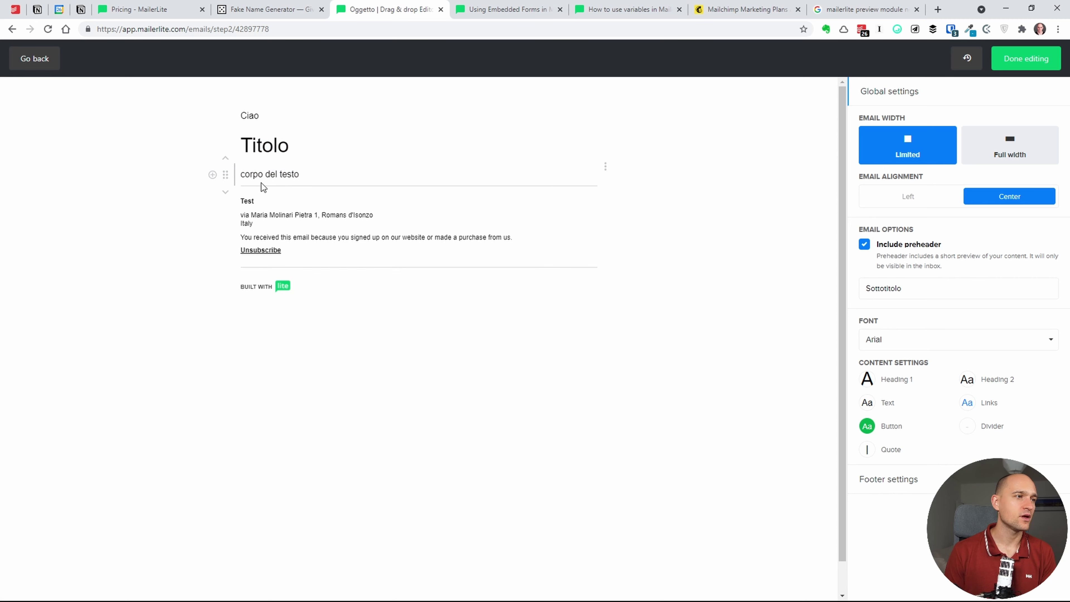
triple_click(295, 180)
left_click(327, 196)
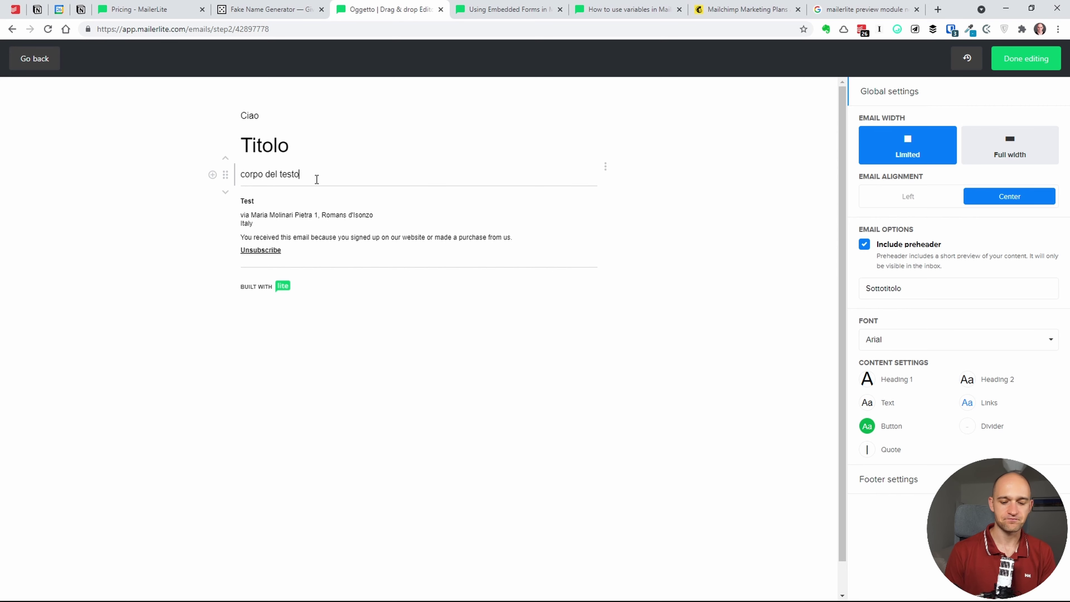
key("Return")
- Insert a divider and an empty image block below 'corpo del testo'
left_click(212, 174)
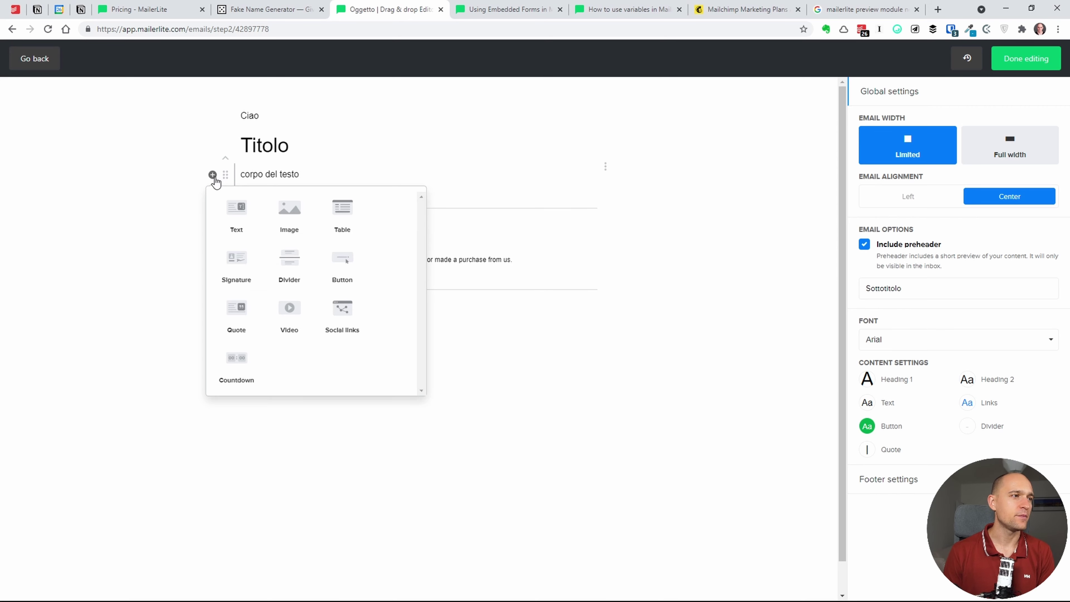
left_click(290, 263)
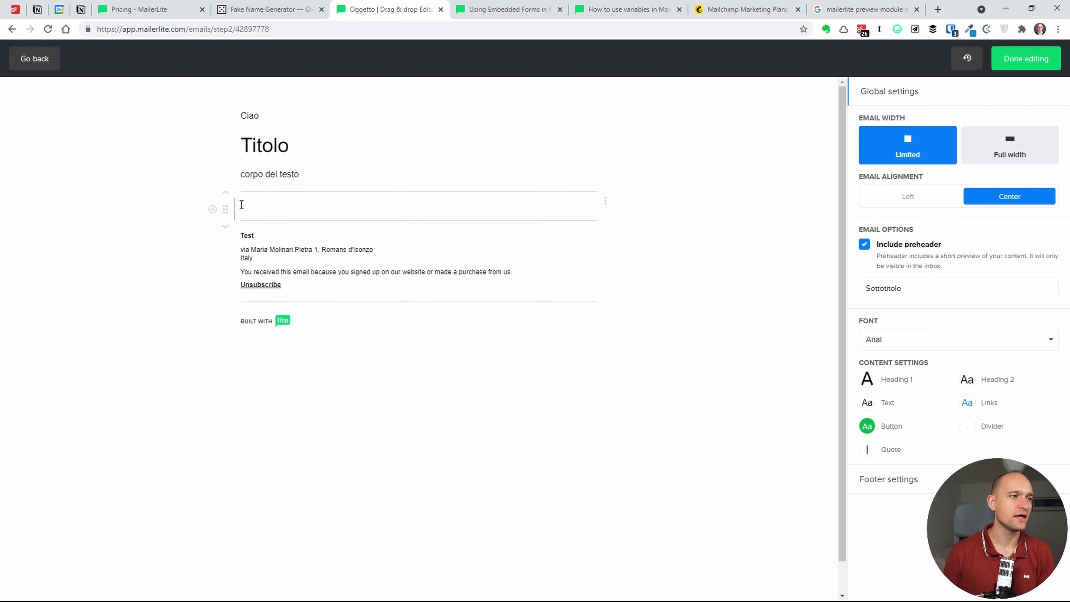
left_click(213, 209)
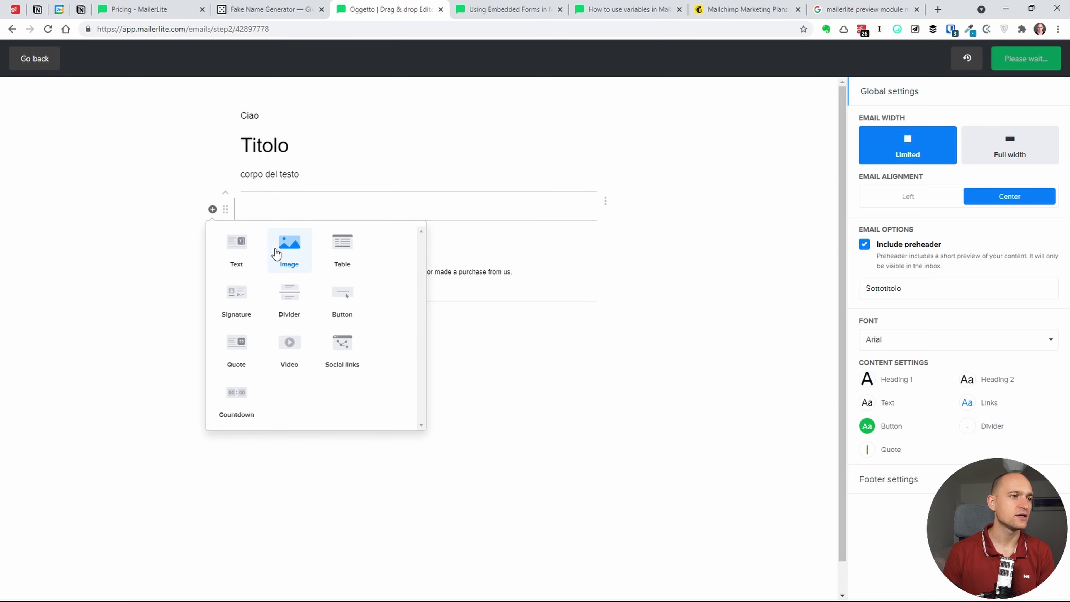
left_click(283, 253)
- Attempt an image upload, dismiss the too-large warning, and return to the email
left_click(522, 300)
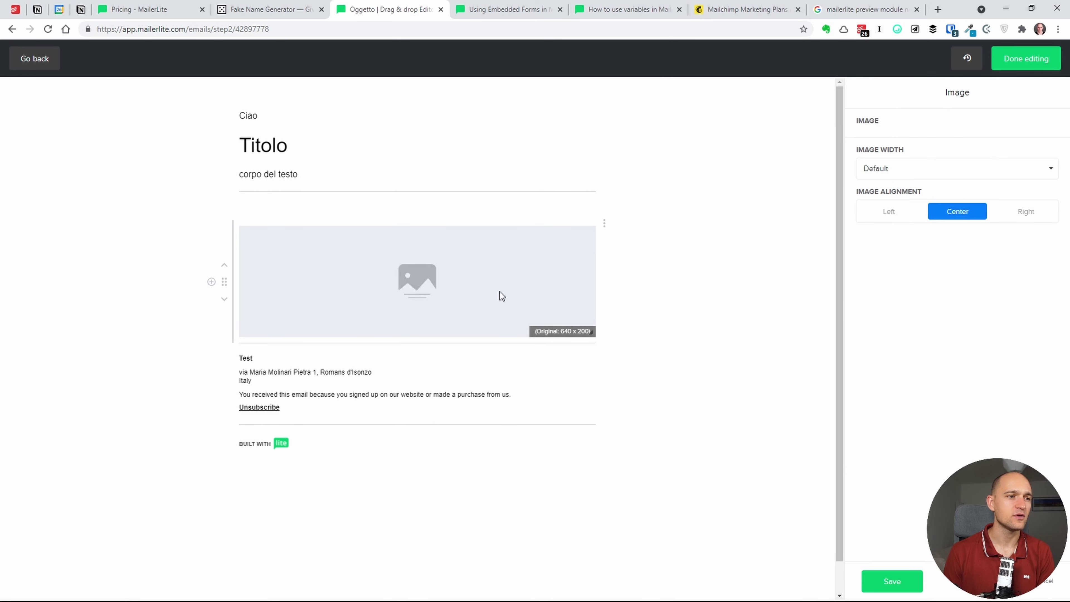
left_click(889, 147)
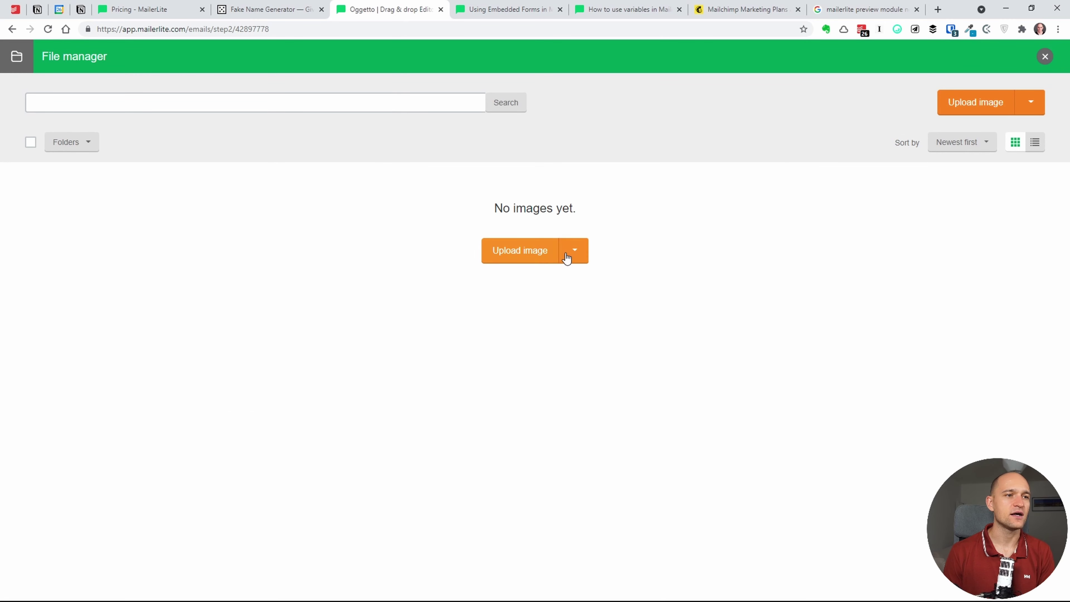
left_click(532, 256)
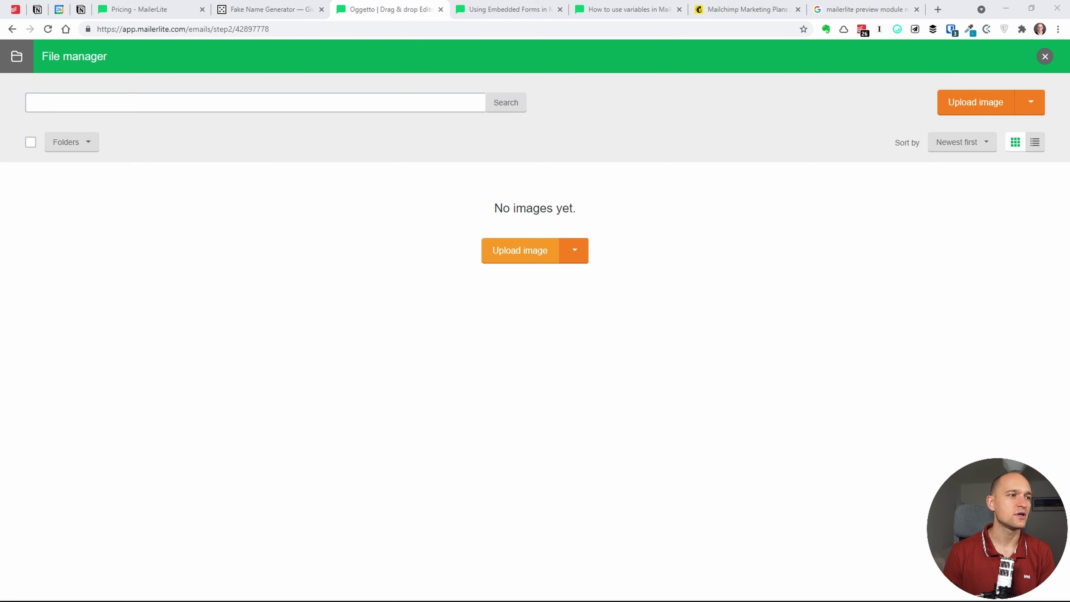
double_click(334, 189)
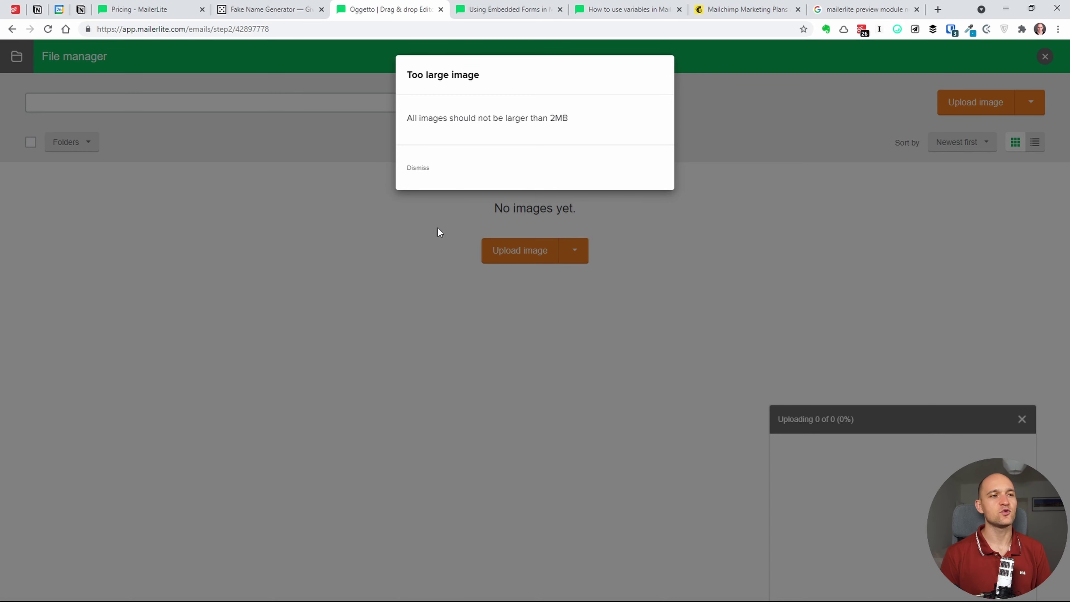
left_click(418, 168)
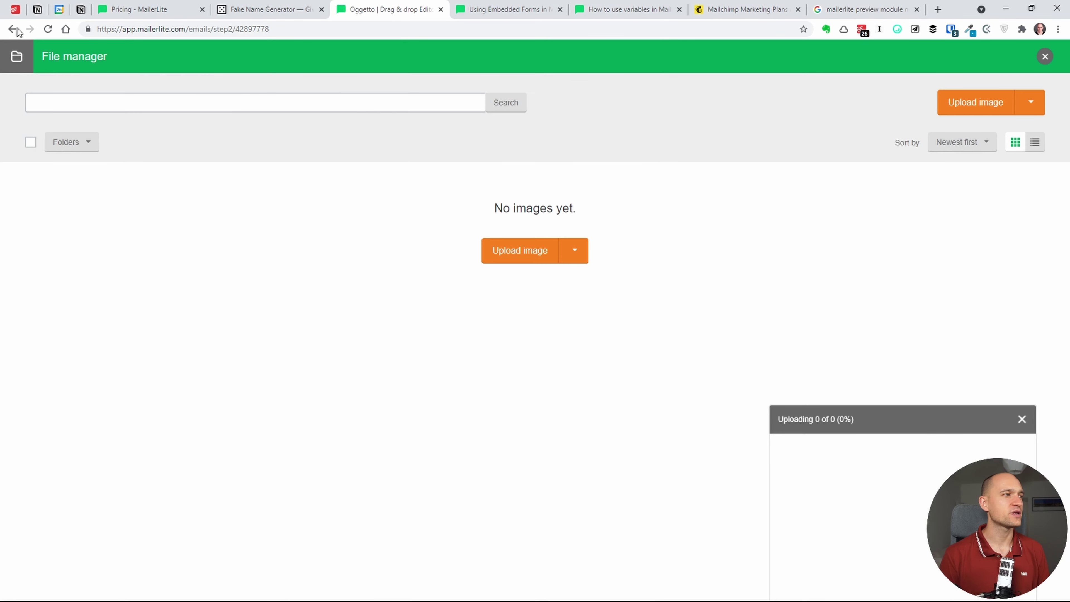
left_click(11, 29)
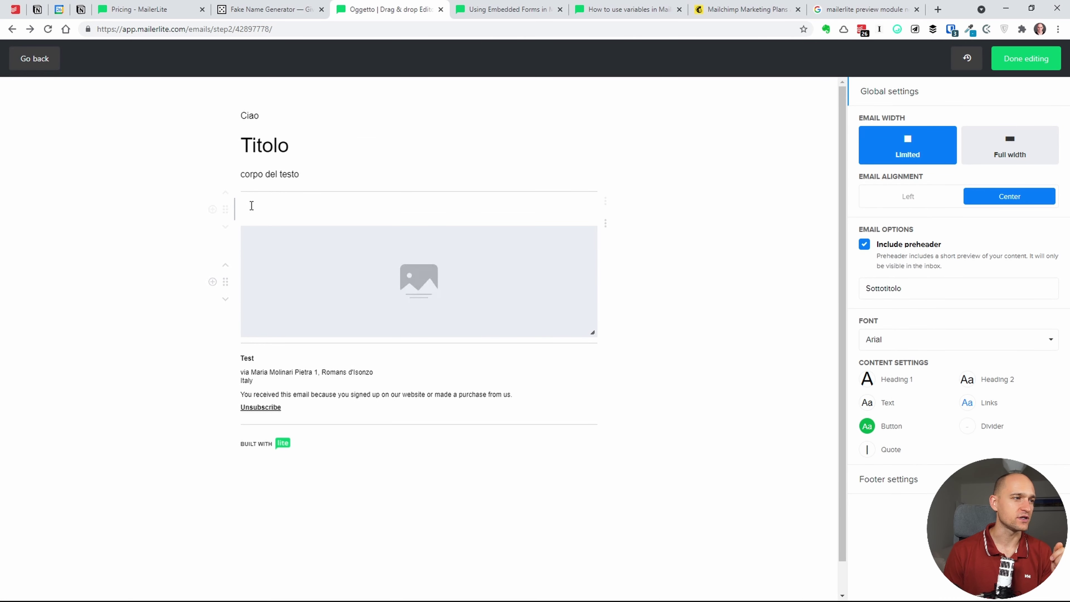
- Append 'as' to the body text and add a line 'asdfadfafadfadf' below it
left_click(339, 177)
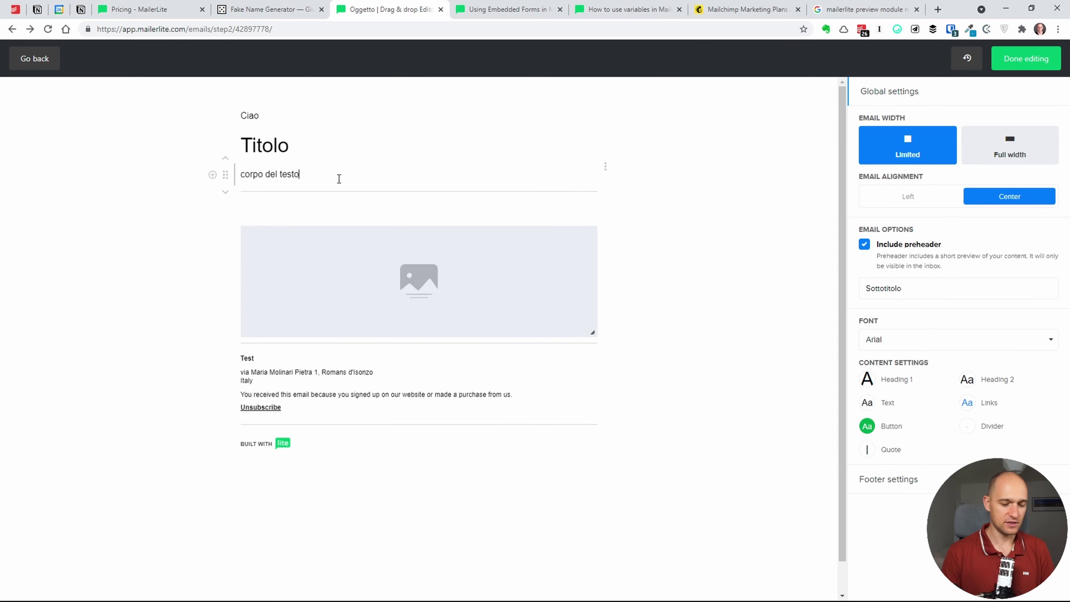
type("as")
key("Return")
type("asdfadfafadfadf")
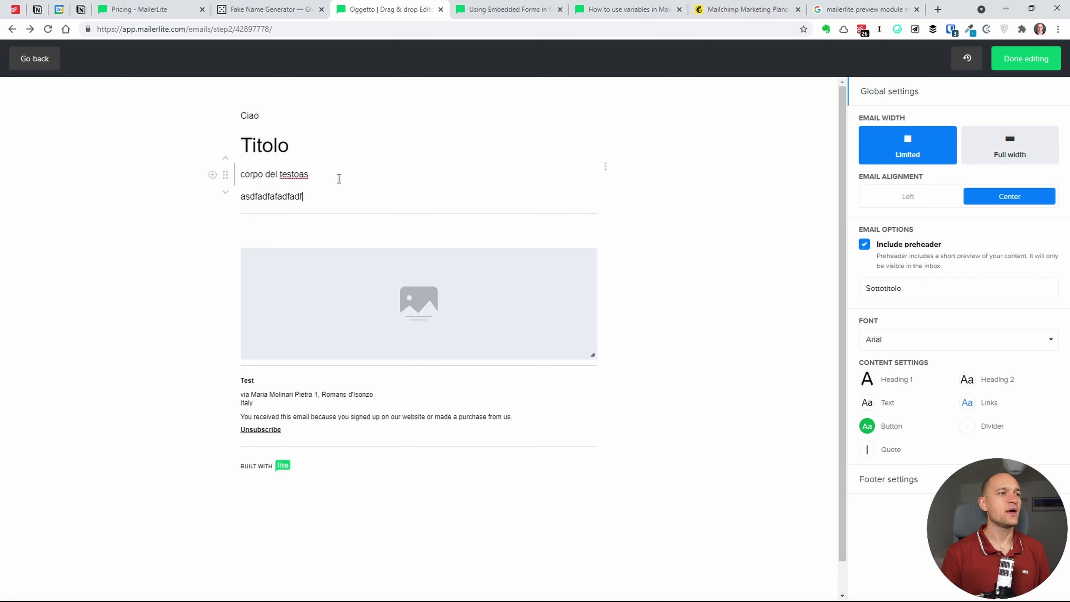
- Insert a Button block into the email and open its settings
left_click(213, 174)
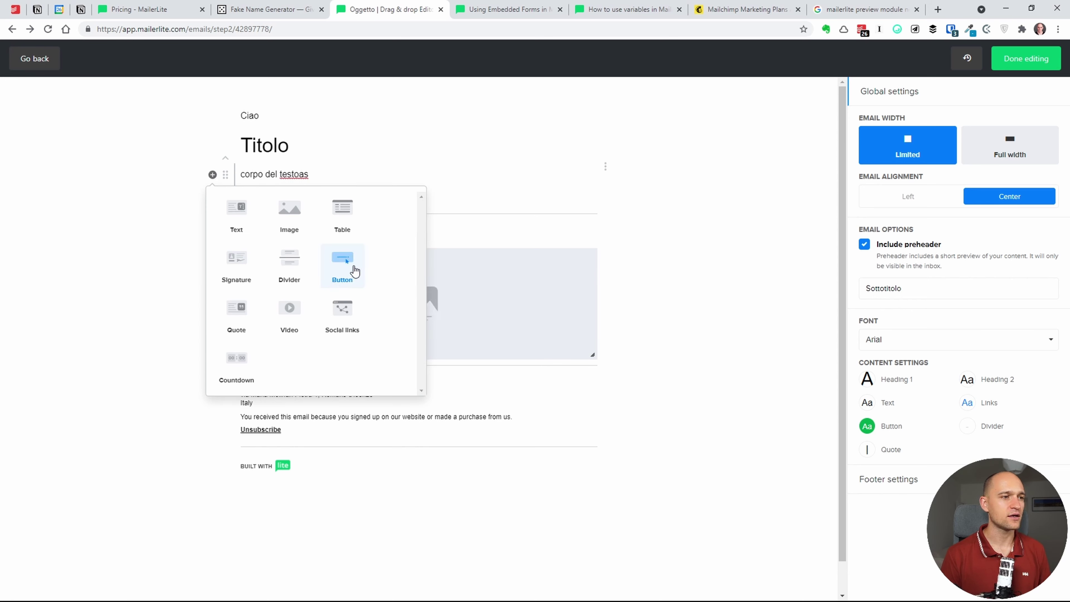
left_click(347, 278)
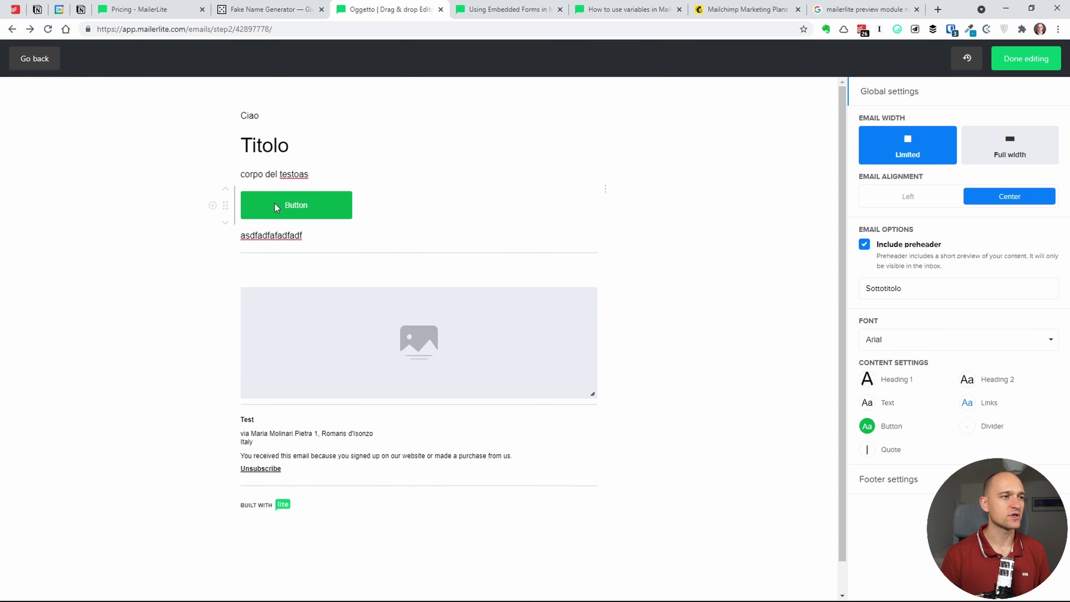
left_click(308, 203)
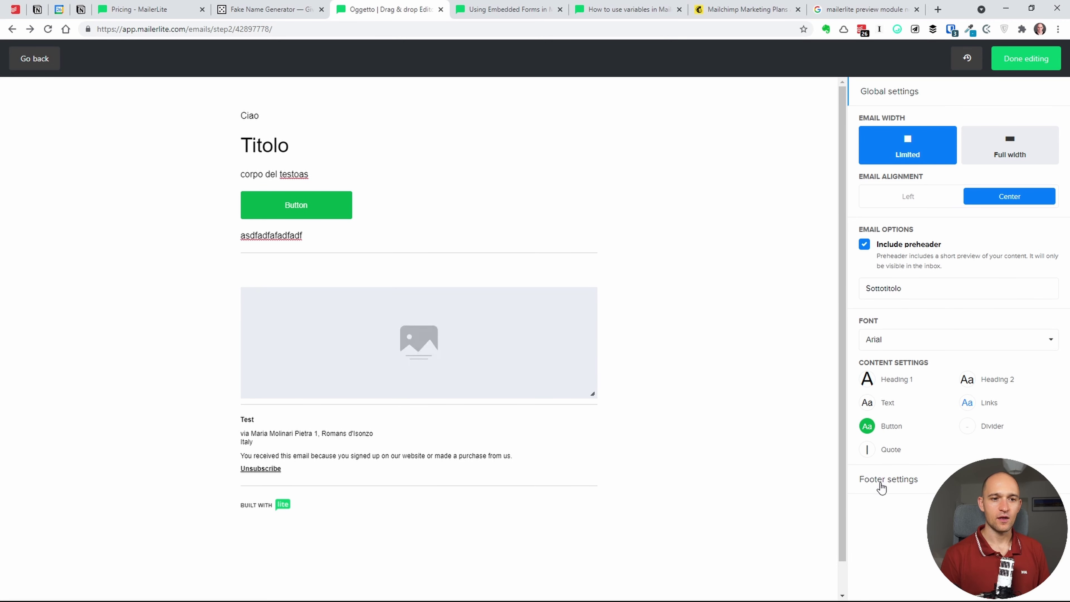
- Delete part of the footer disclaimer sentence, then mark the email content as done
left_click(882, 485)
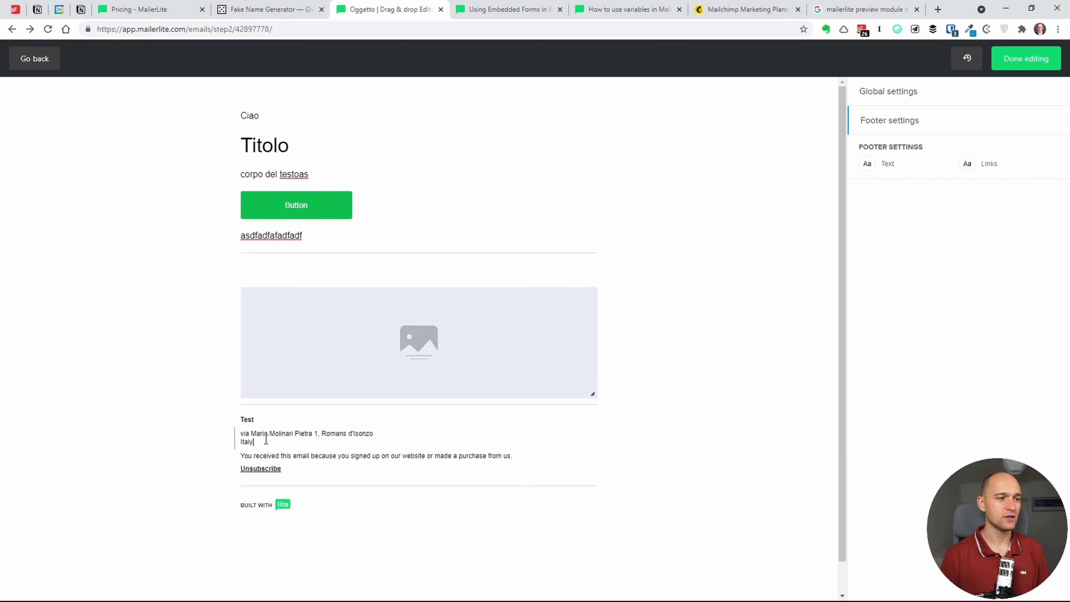
left_click_drag(265, 433, 282, 444)
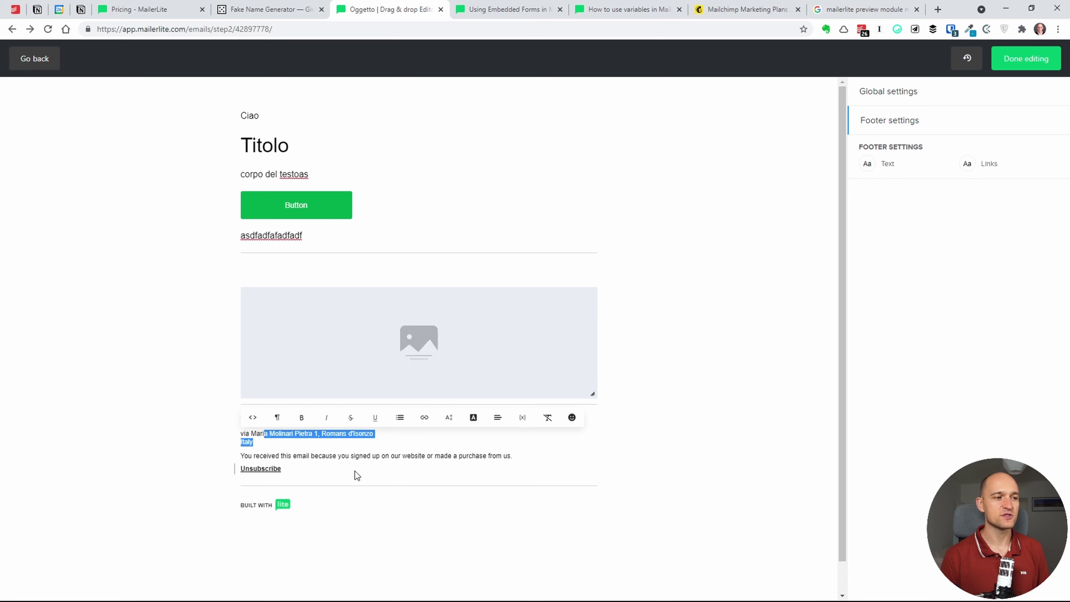
left_click(381, 455)
left_click_drag(395, 456, 280, 439)
key("BackSpace")
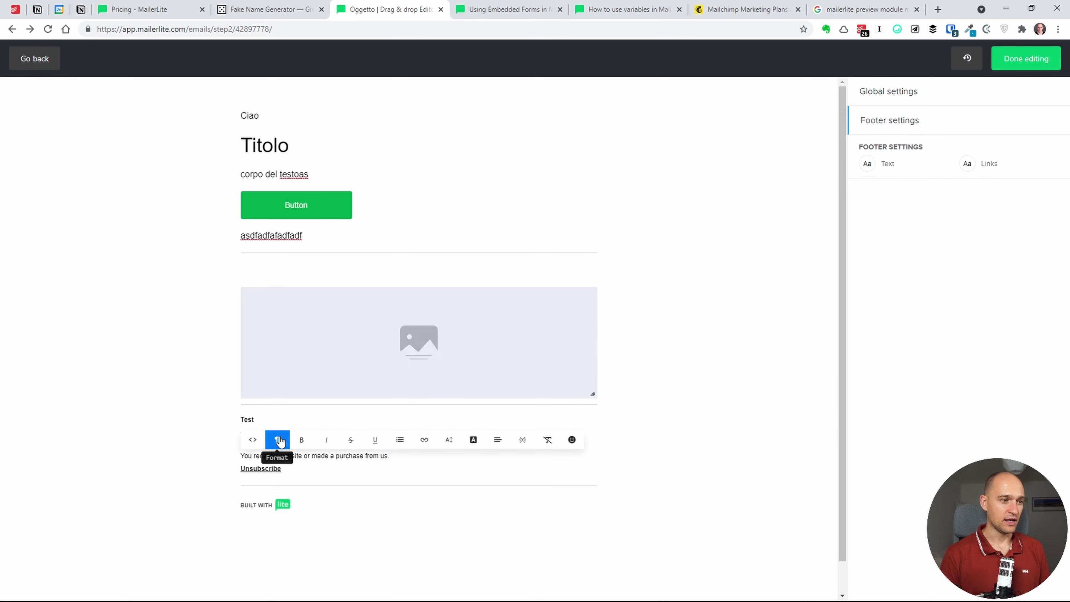
left_click_drag(396, 455, 237, 456)
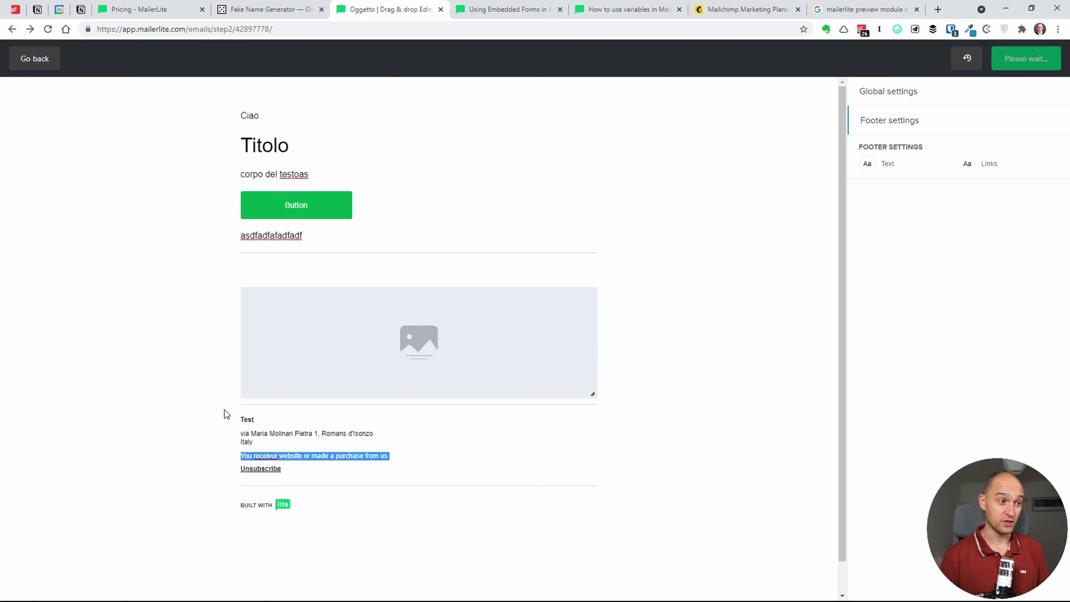
left_click(228, 464)
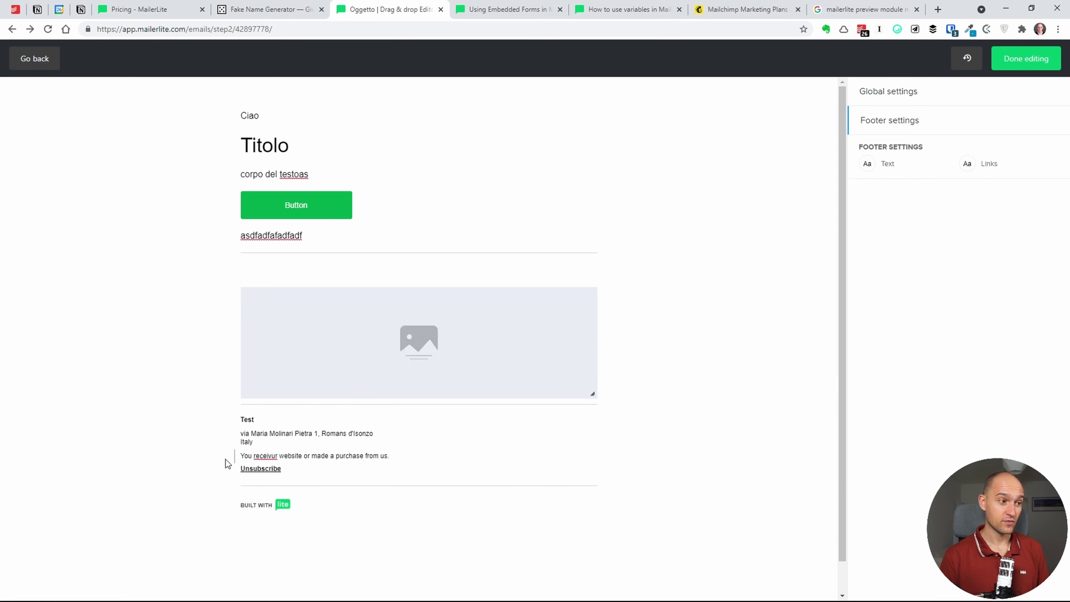
left_click(252, 456)
left_click(266, 456)
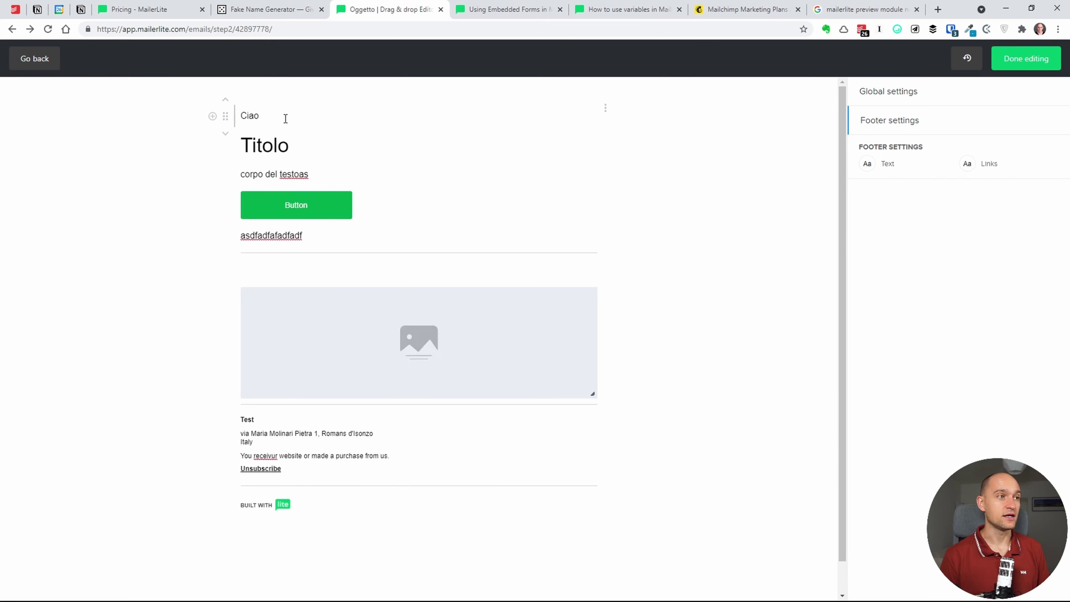
left_click(1004, 63)
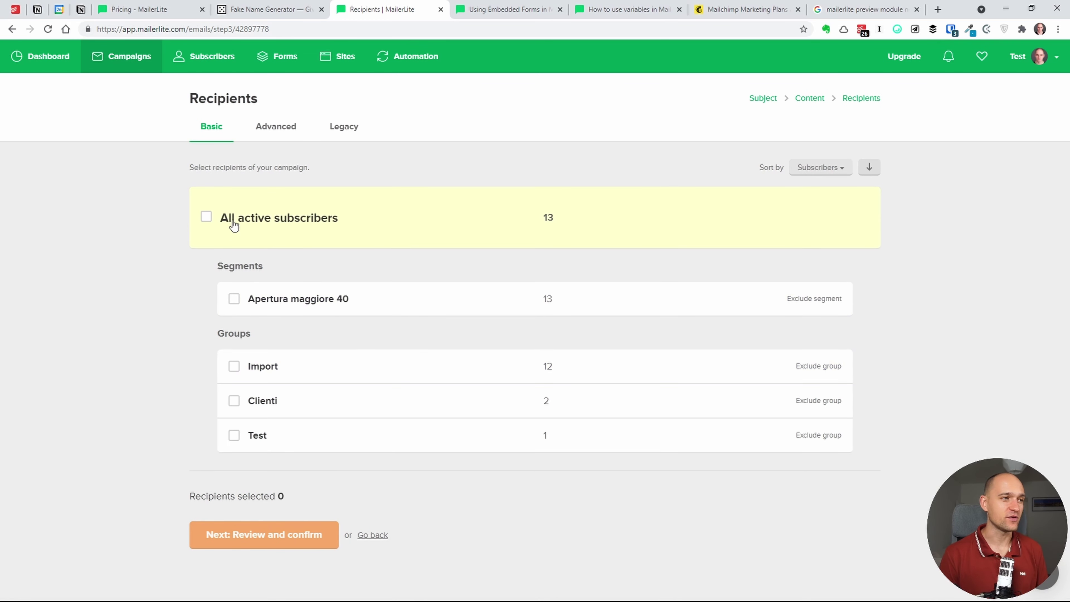
- Select All active subscribers with no segment excluded and proceed to review
left_click(206, 217)
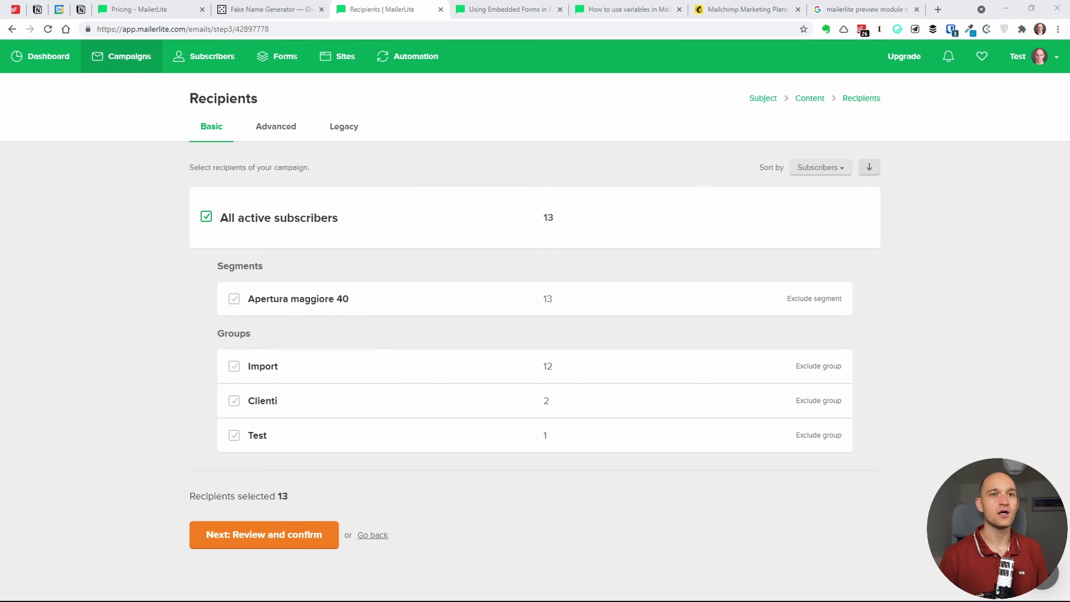
left_click(206, 217)
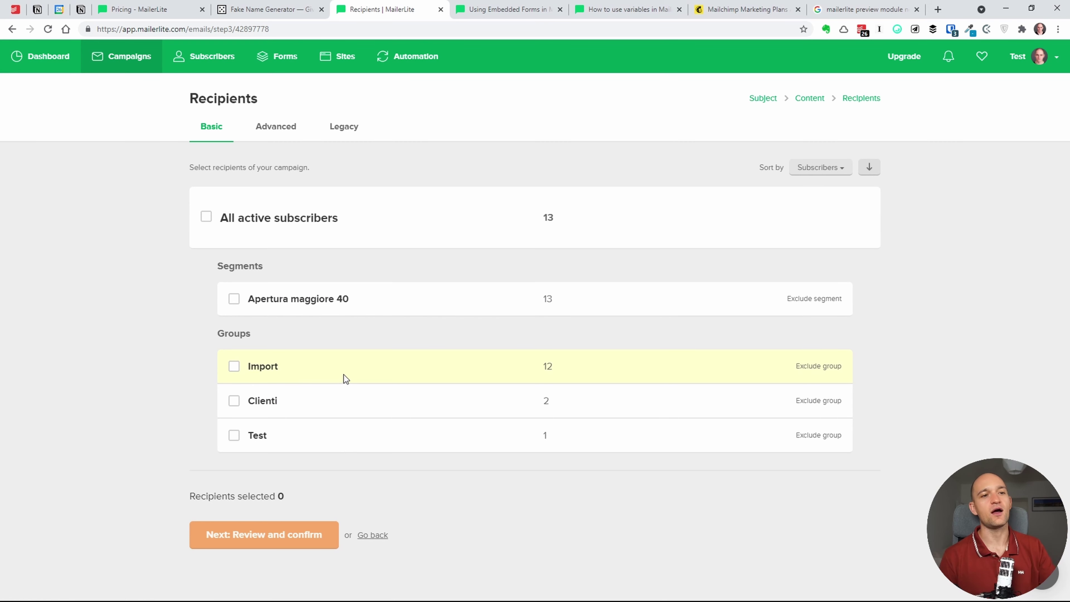
left_click(814, 299)
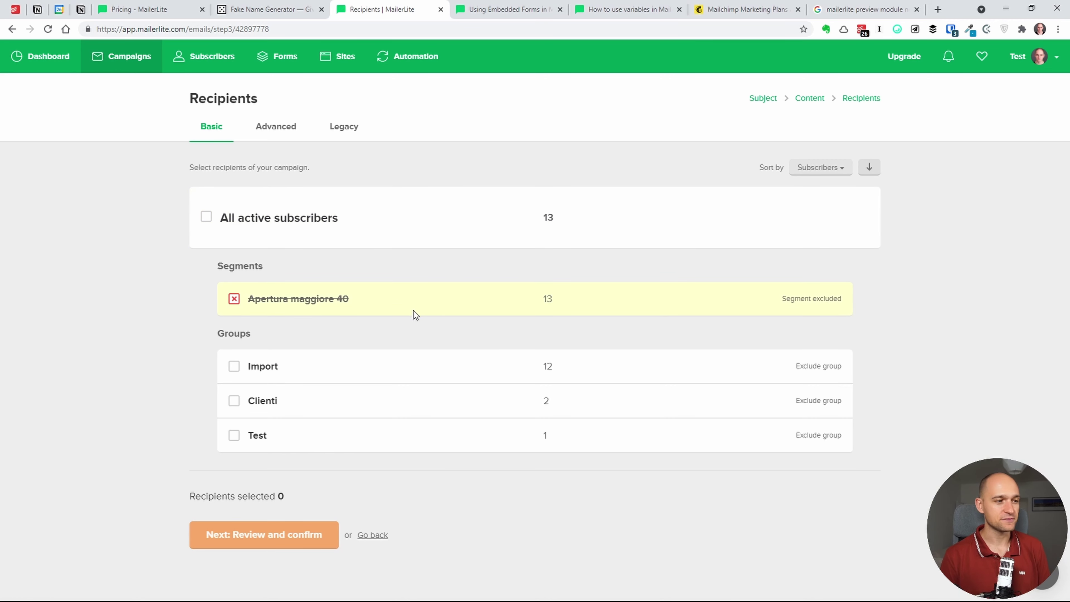
left_click(216, 231)
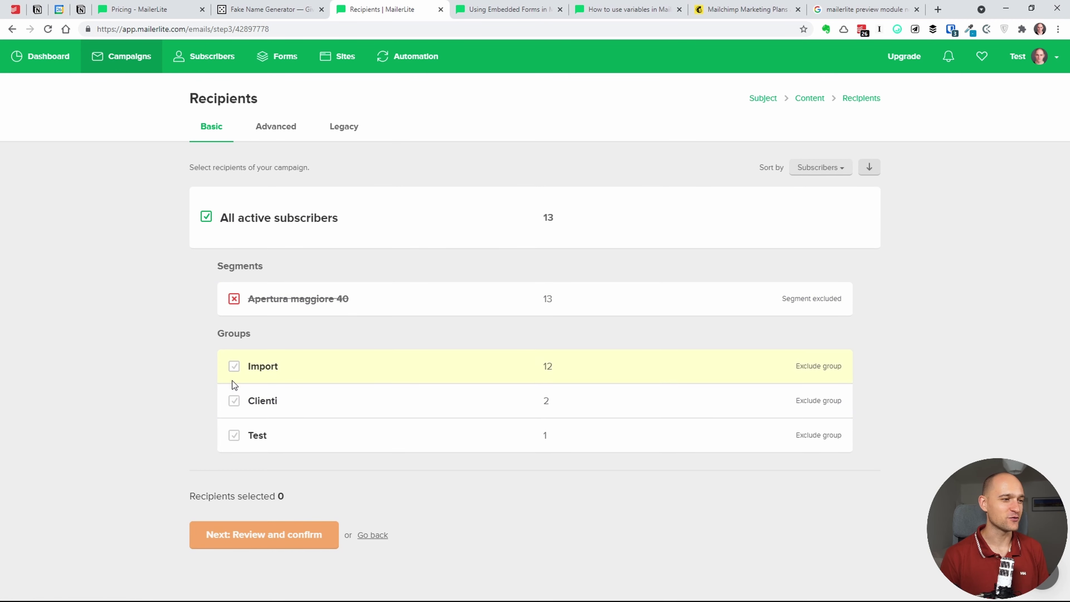
left_click(234, 299)
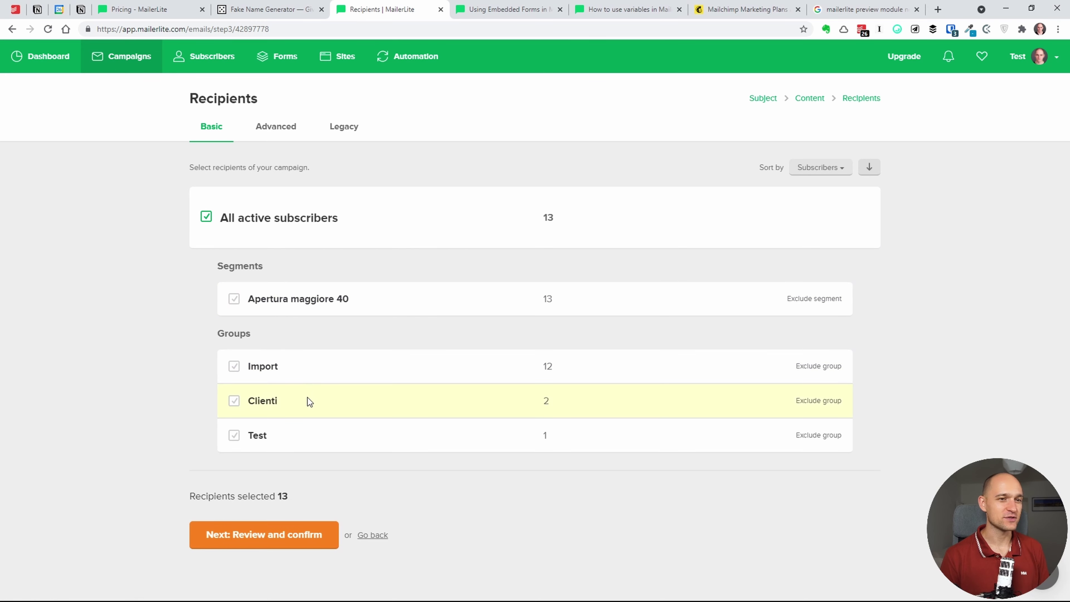
left_click(267, 539)
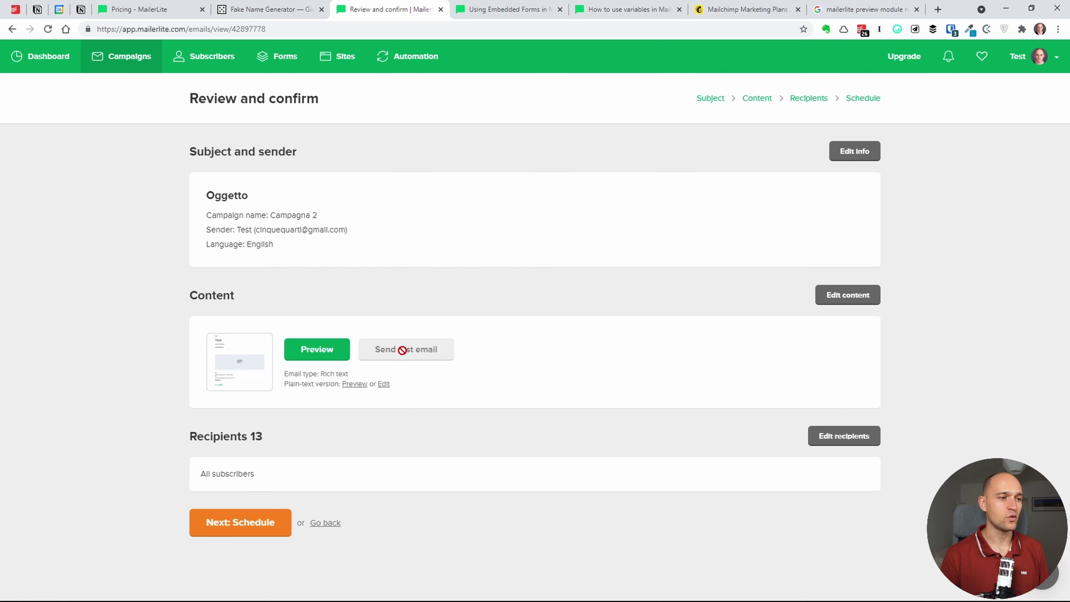
left_click(328, 353)
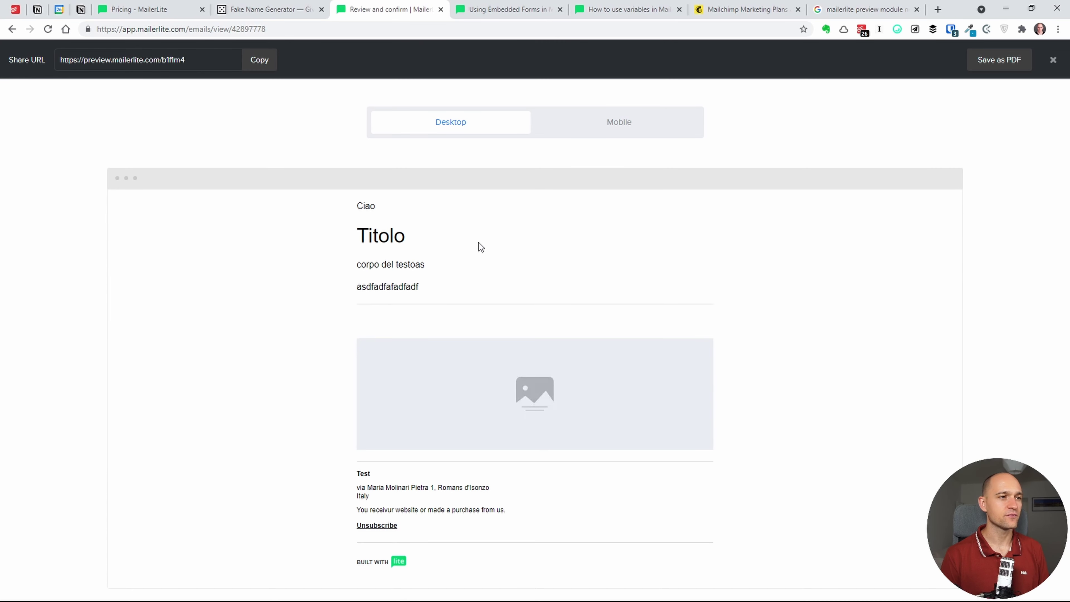
left_click(1049, 61)
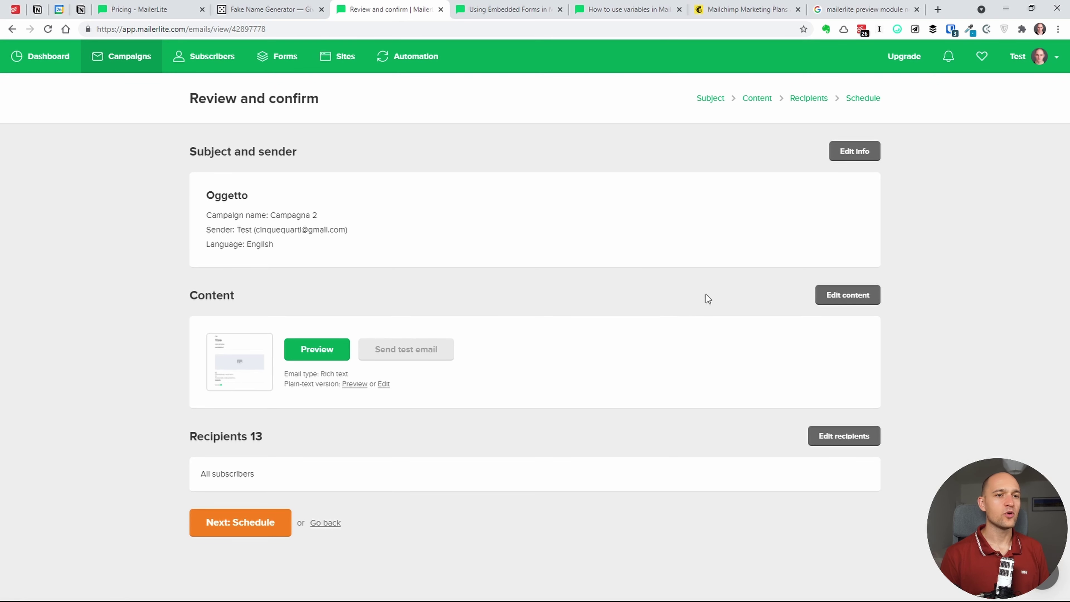
left_click(844, 437)
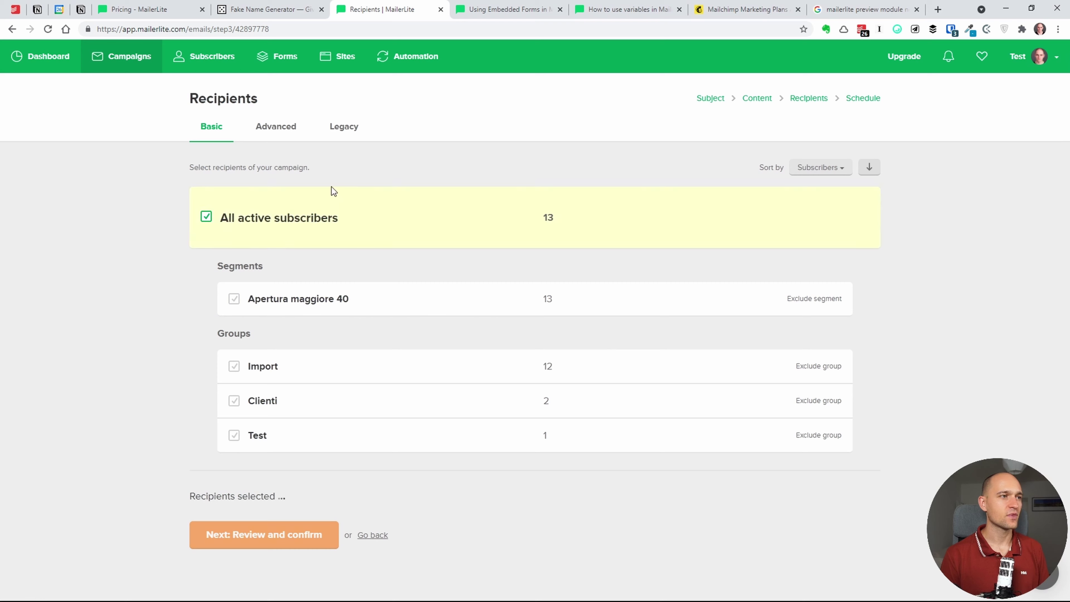
left_click(287, 131)
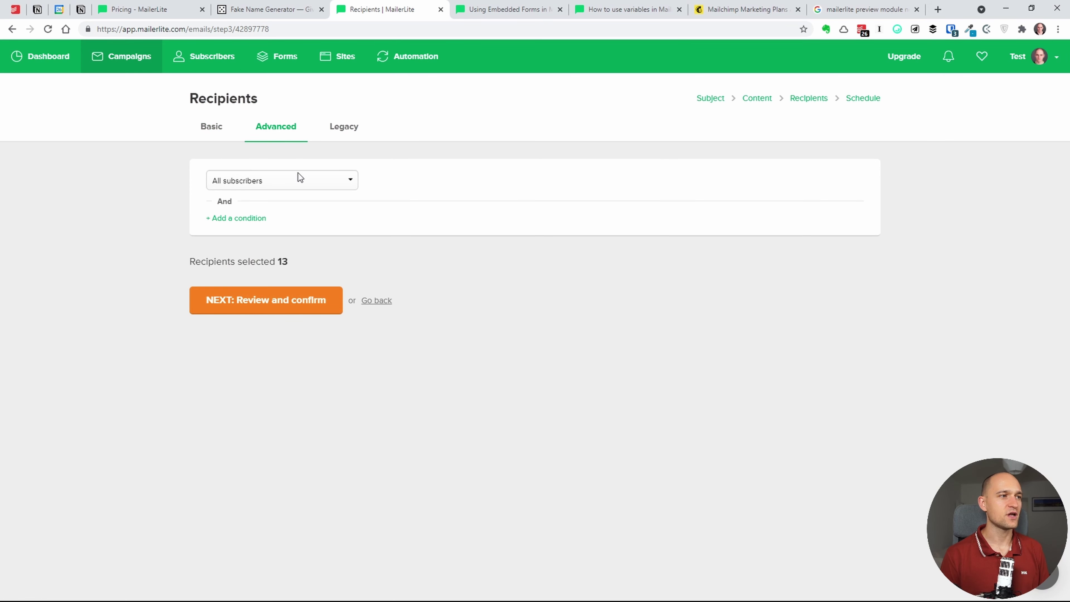
left_click(304, 177)
left_click(315, 174)
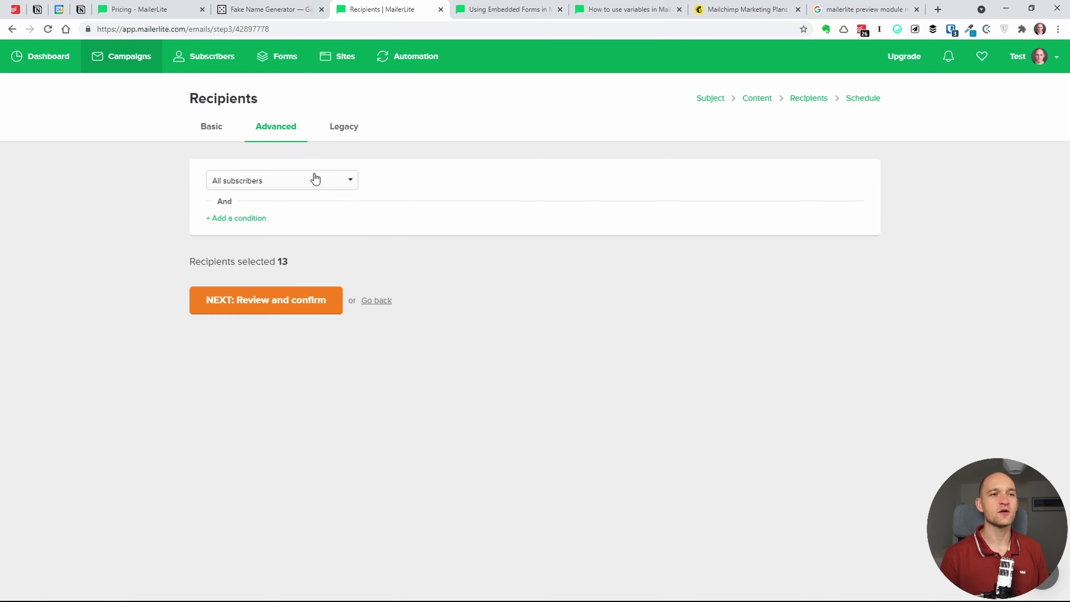
left_click(217, 137)
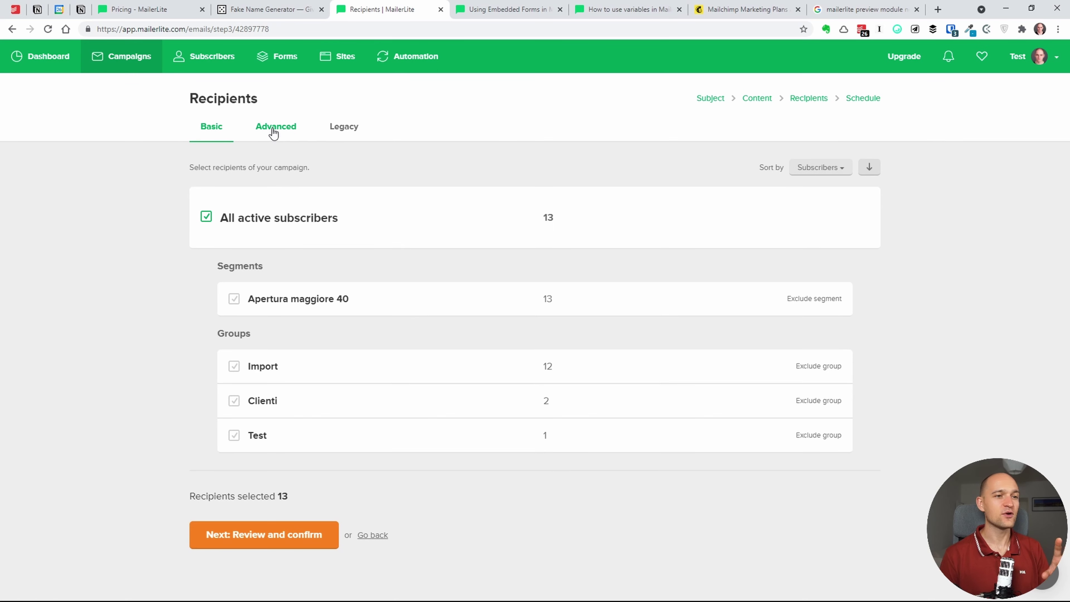
left_click(300, 547)
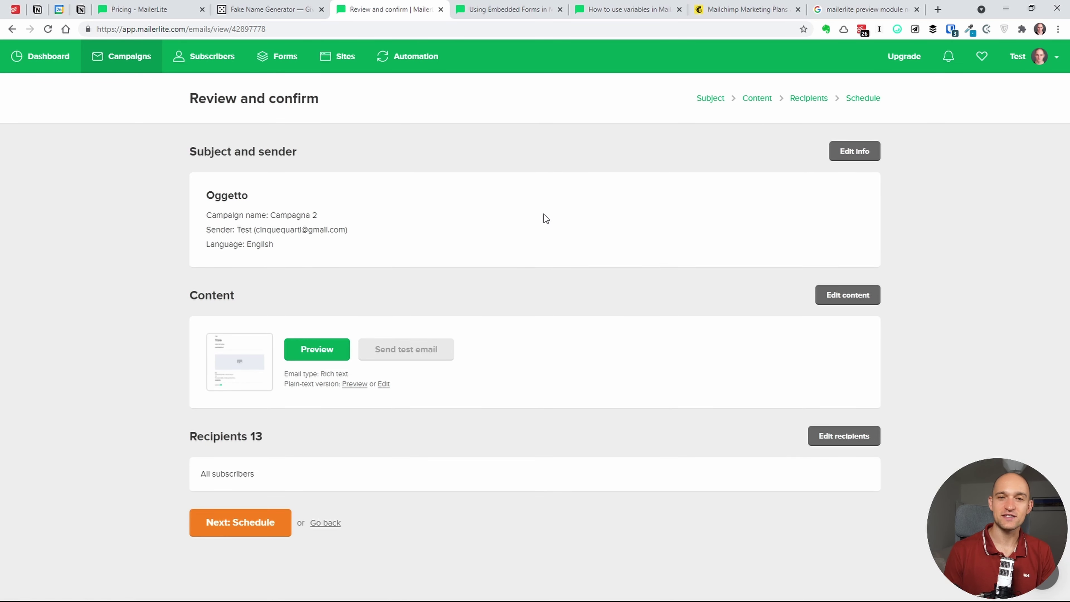
- Set Send later on 27 August 2021 at 17:00 and enable Google Analytics tracking
left_click(263, 523)
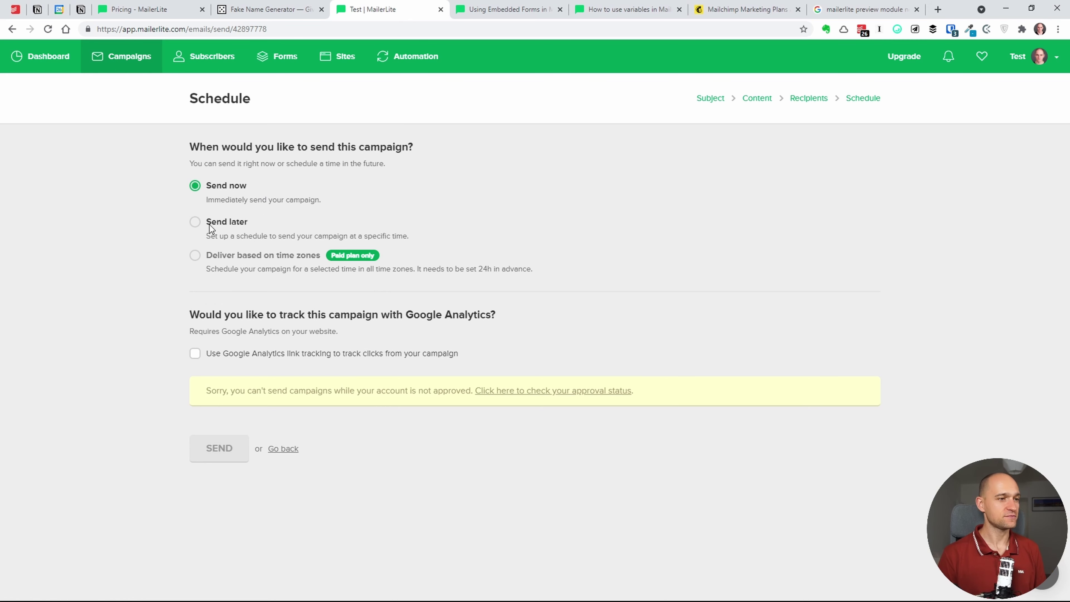
left_click(200, 230)
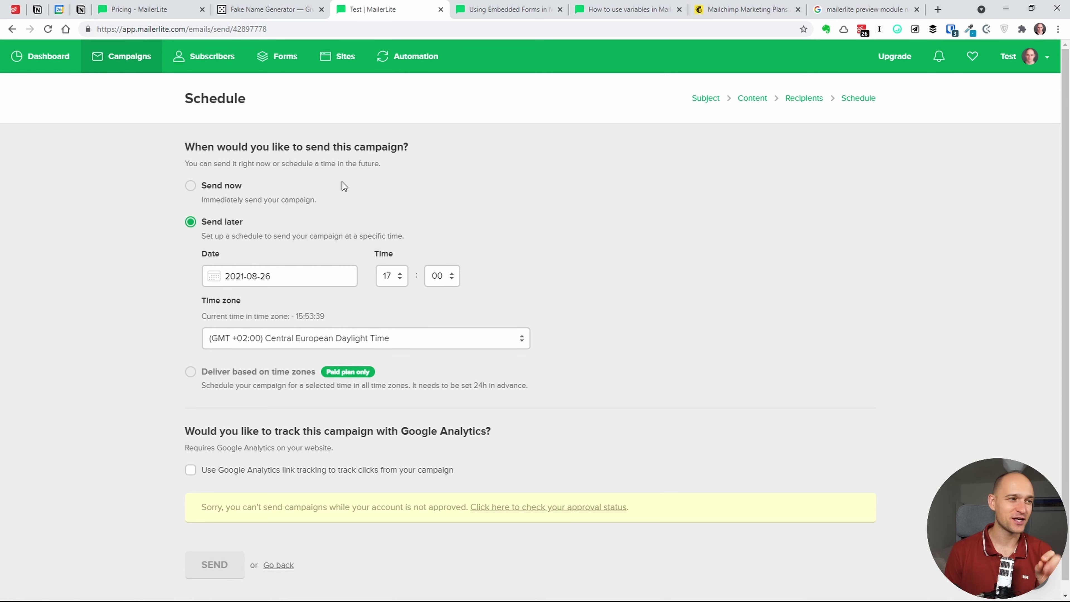
left_click(299, 277)
left_click(339, 243)
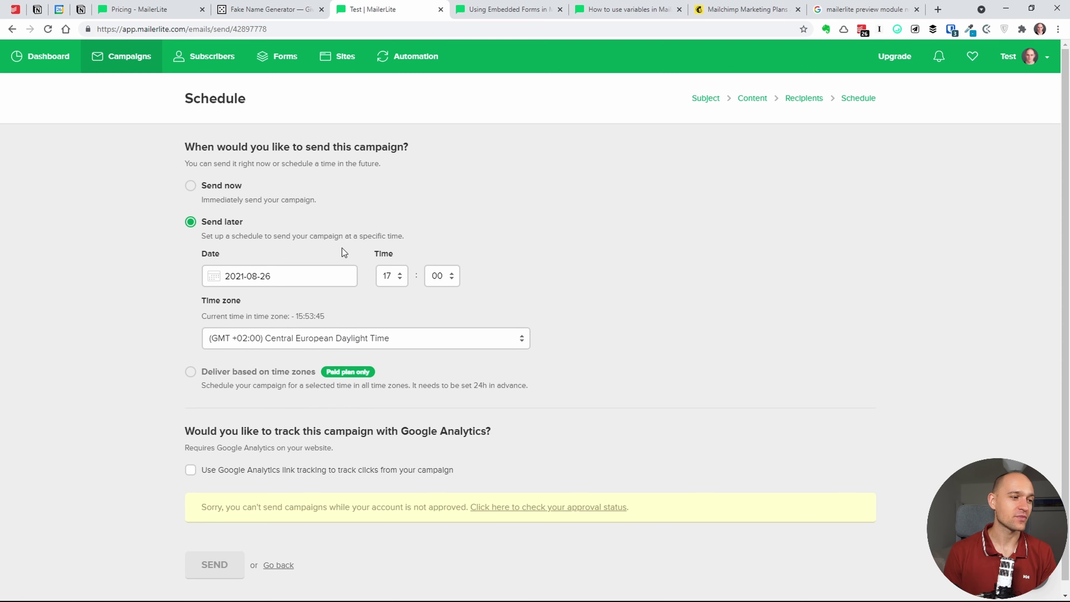
left_click(340, 258)
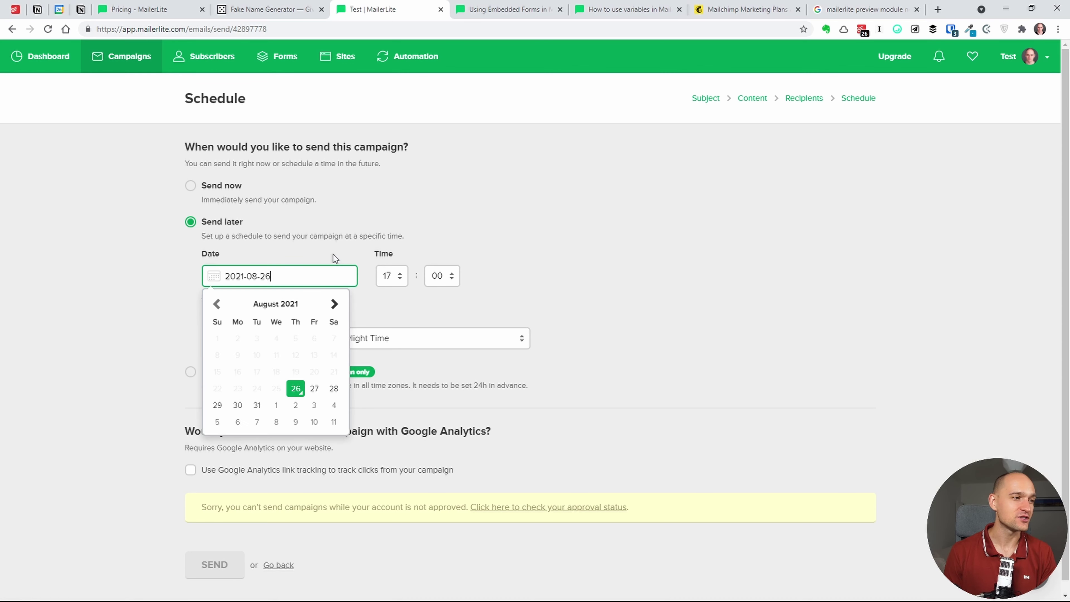
left_click(321, 245)
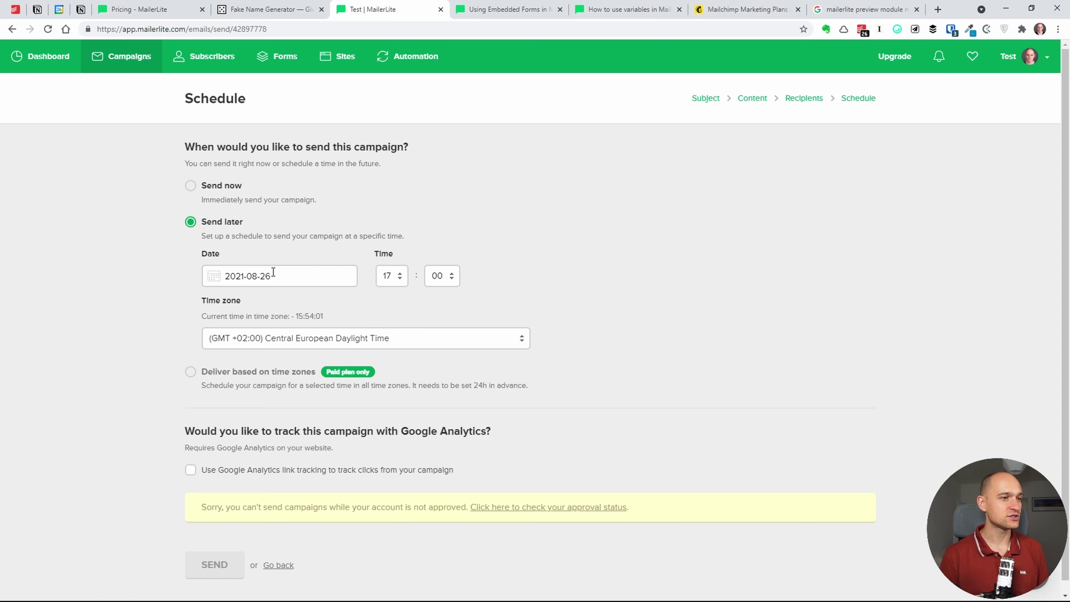
left_click(303, 282)
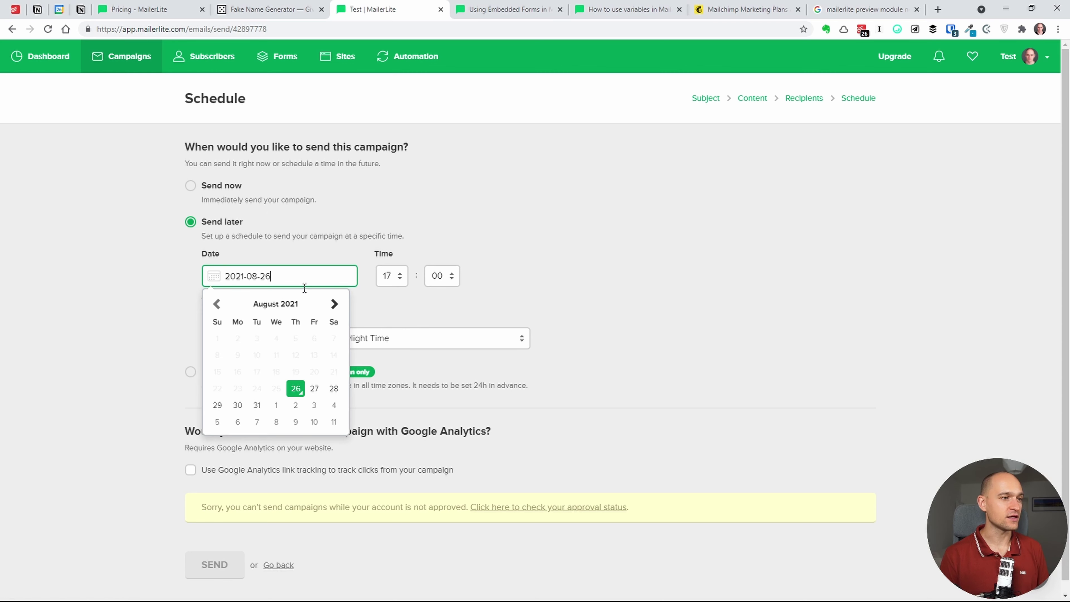
left_click(314, 392)
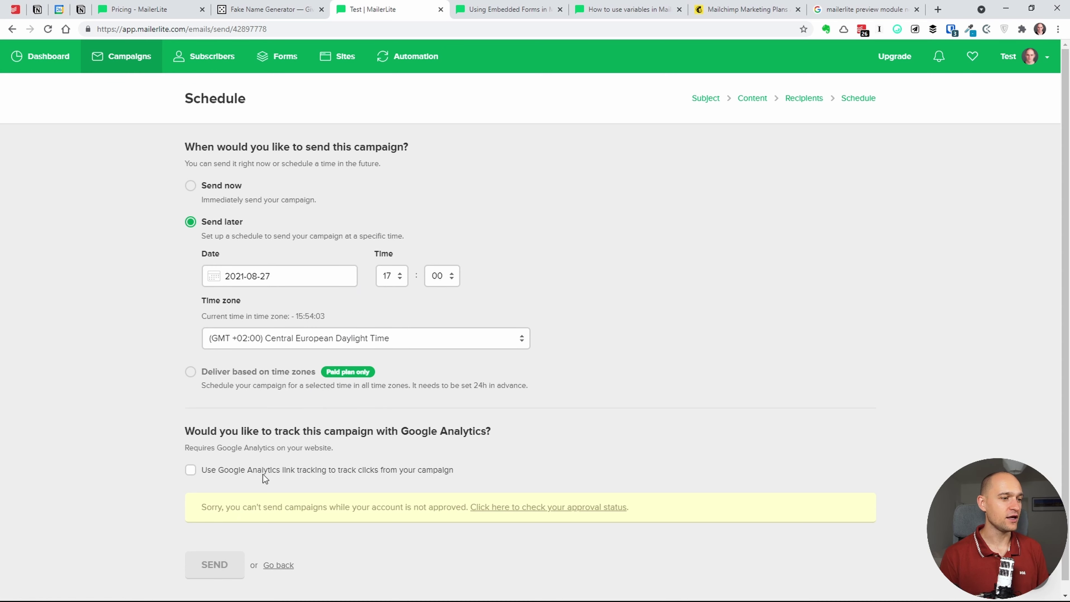
left_click(191, 471)
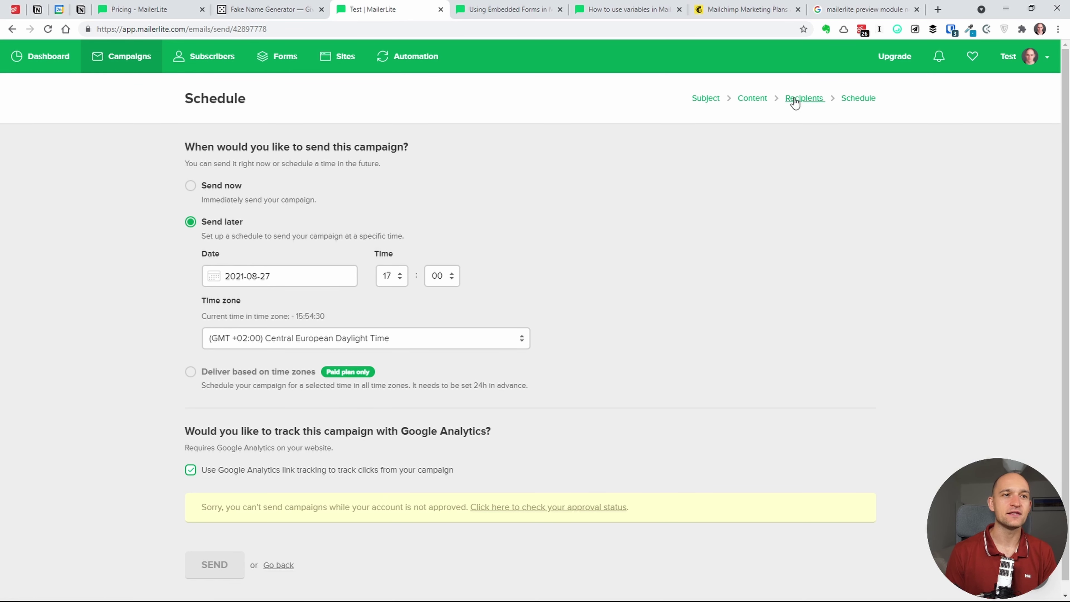
- Copy the Campagna 2 draft from the Campaigns list and go to Automation
left_click(121, 63)
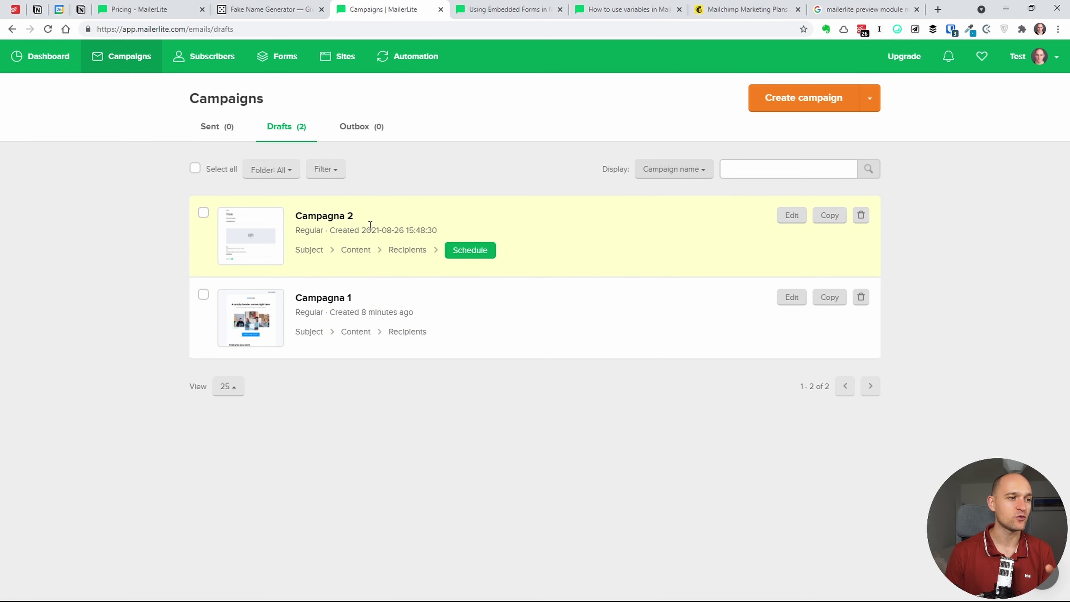
left_click(830, 215)
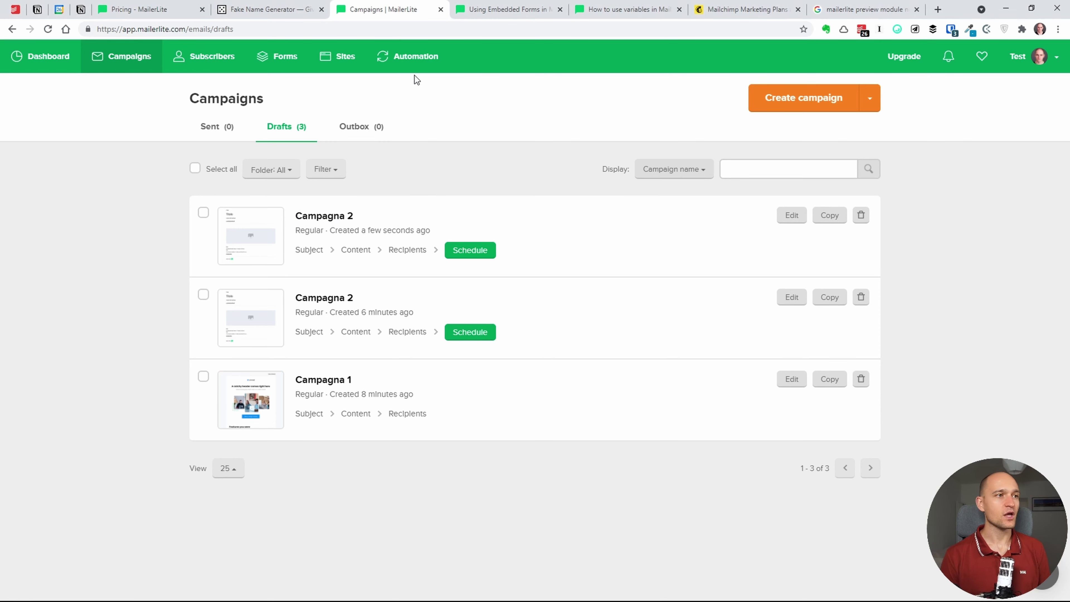
left_click(427, 56)
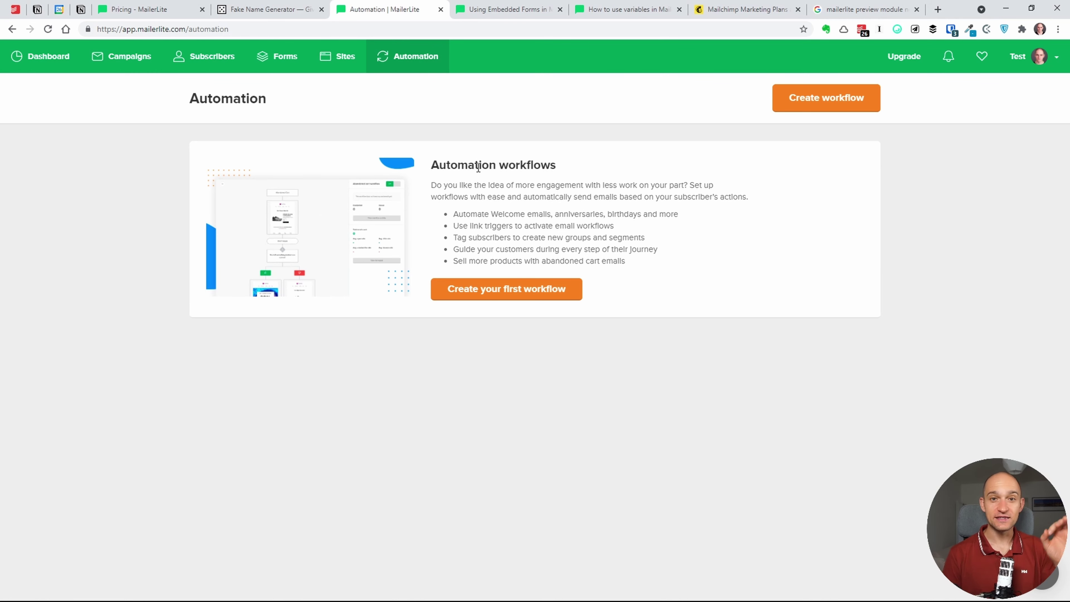
- Create the first automation workflow and rename it 'Clienti'
left_click(454, 297)
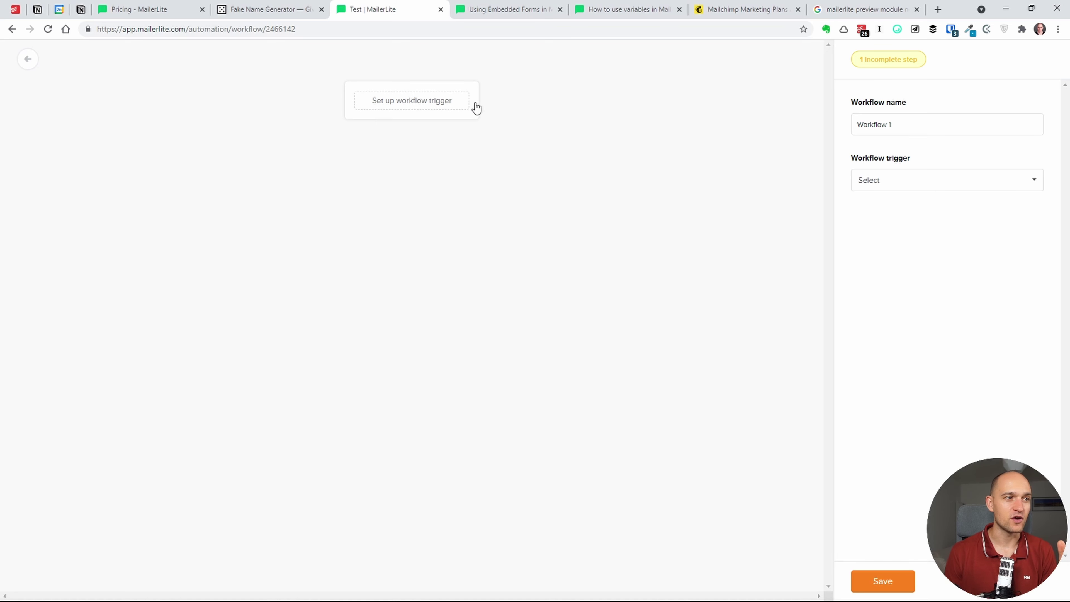
left_click(885, 124)
key("ctrl+a")
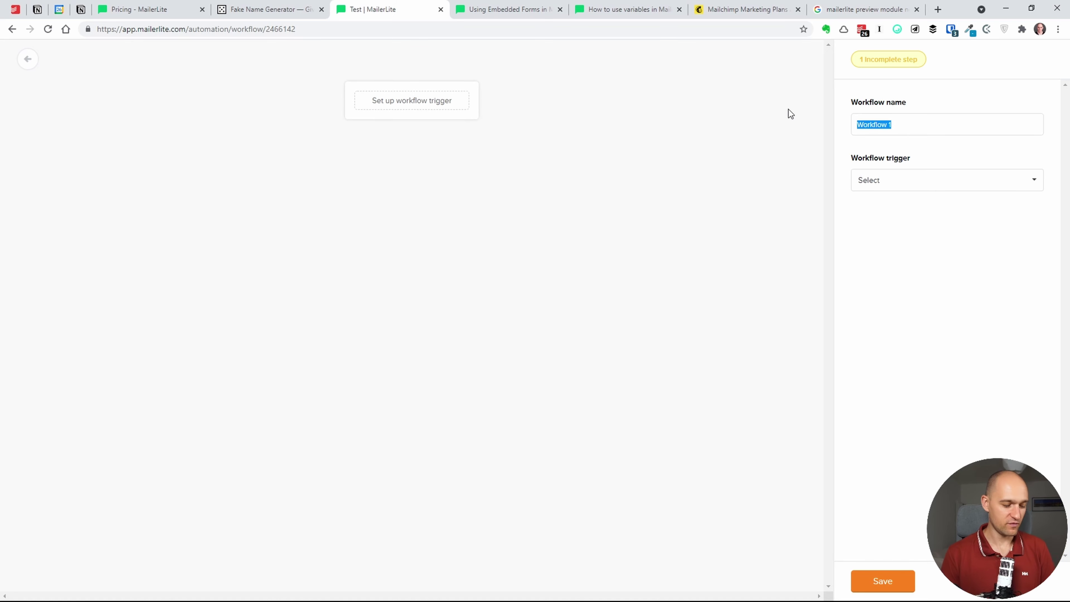
type("Client")
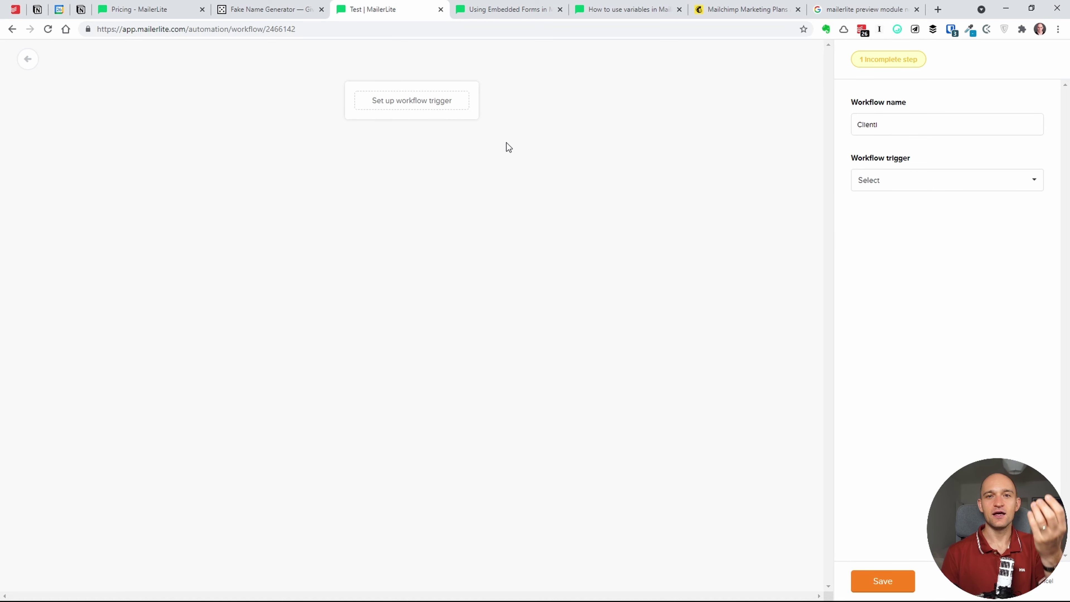
left_click(892, 188)
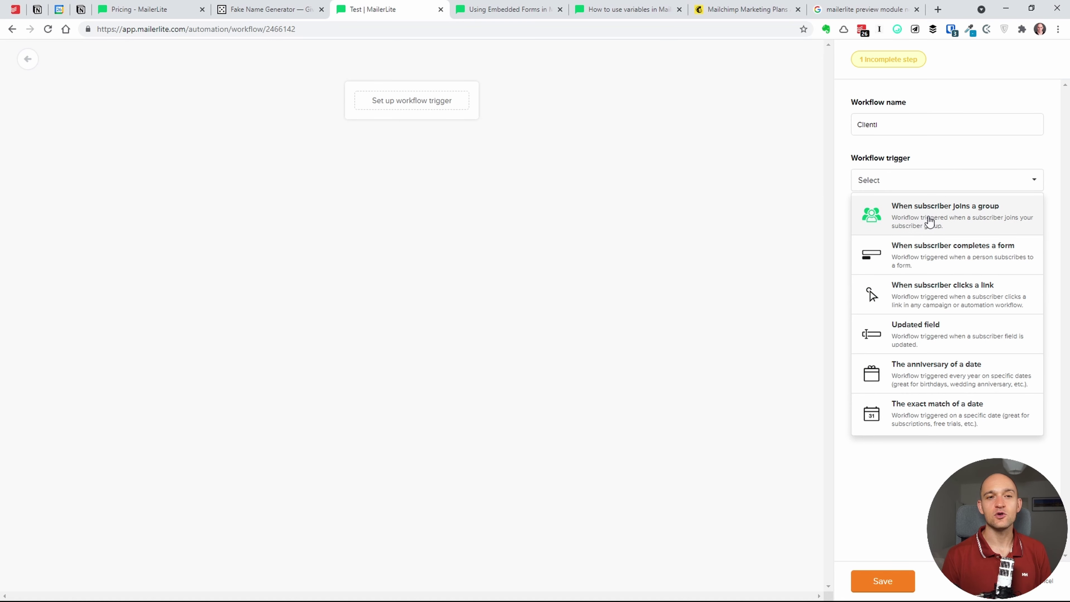
- Set the trigger to 'When subscriber joins a group' with the Clienti group, and save it
left_click(931, 220)
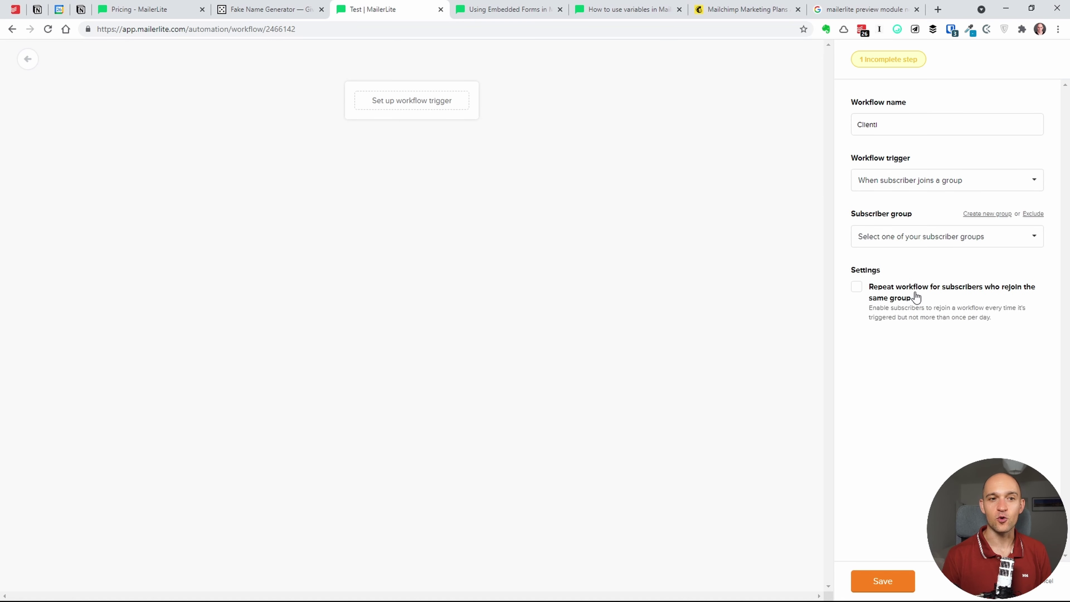
left_click(912, 236)
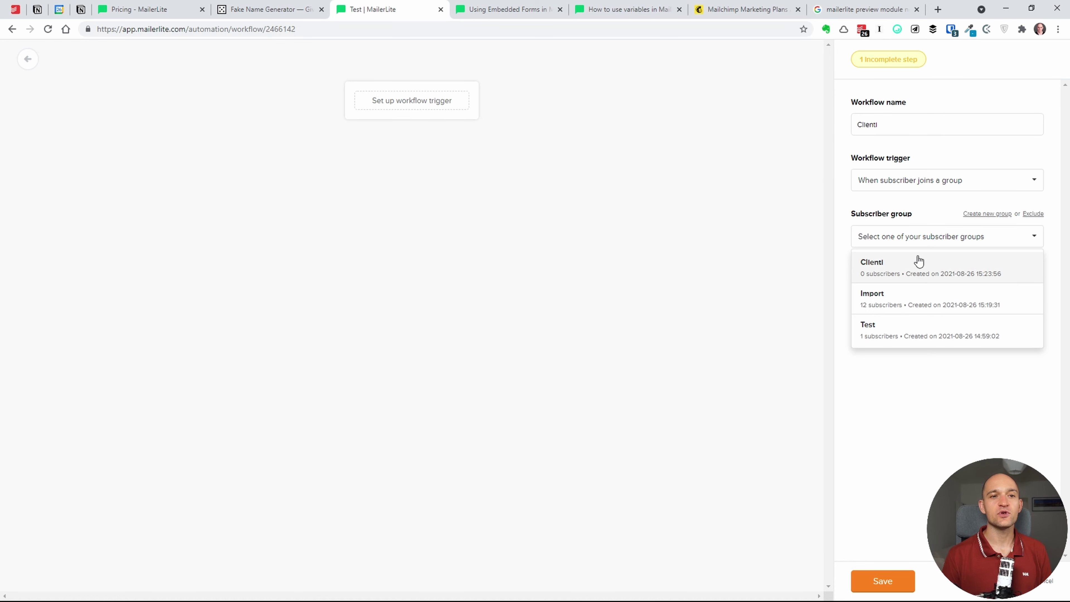
left_click(910, 273)
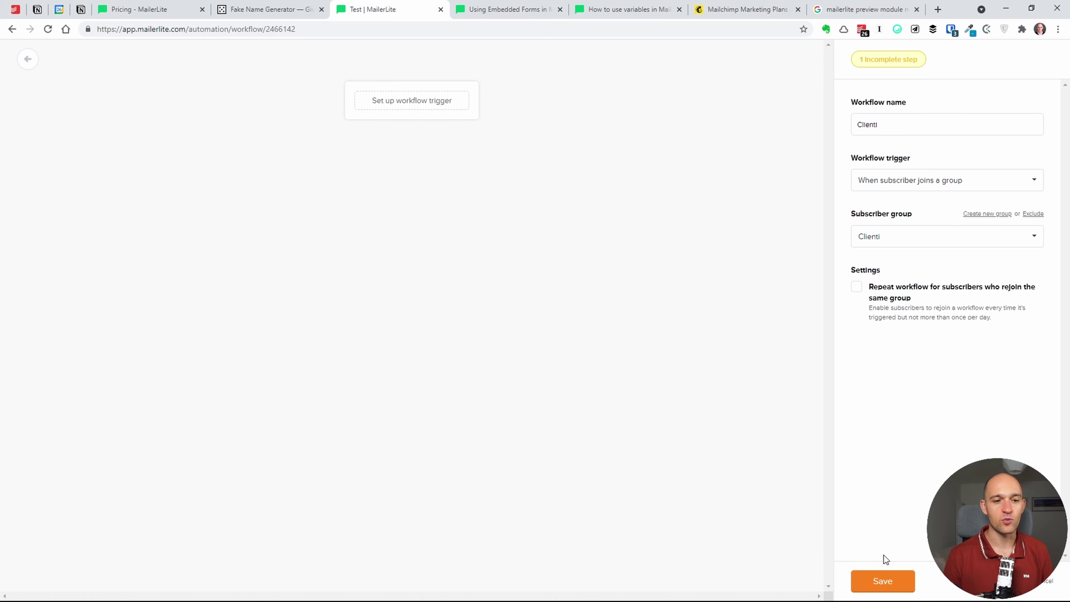
left_click(882, 581)
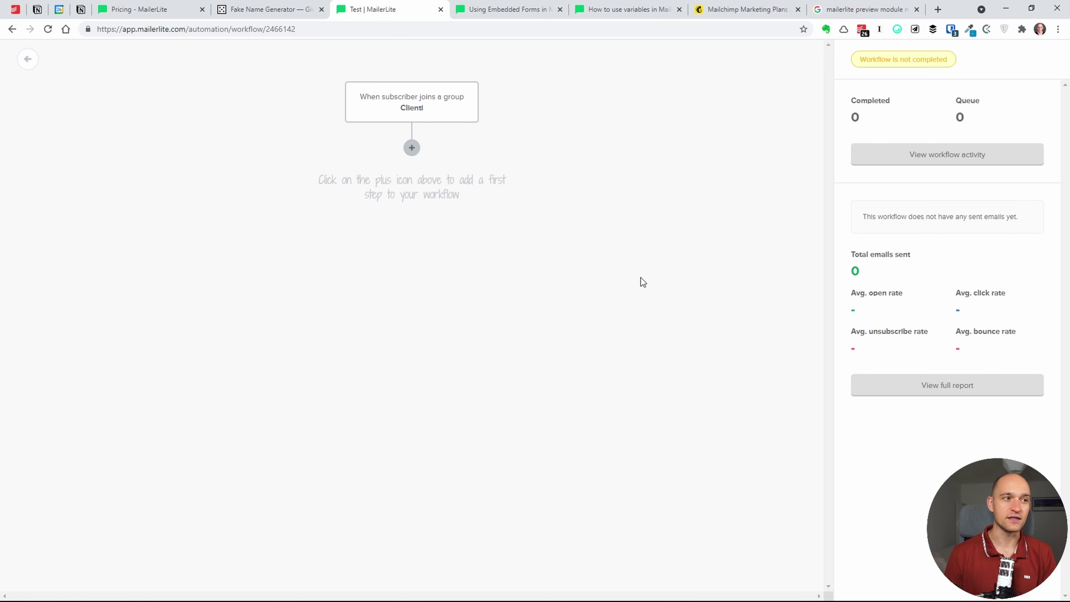
- Add an action step after the trigger, then insert an email step above it
left_click(411, 147)
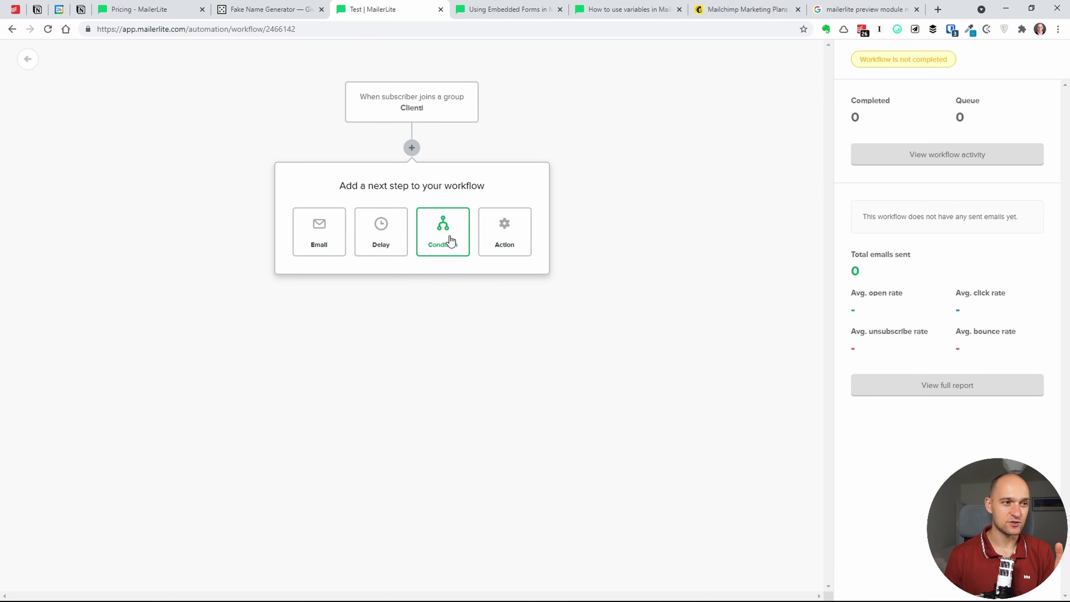
left_click(495, 239)
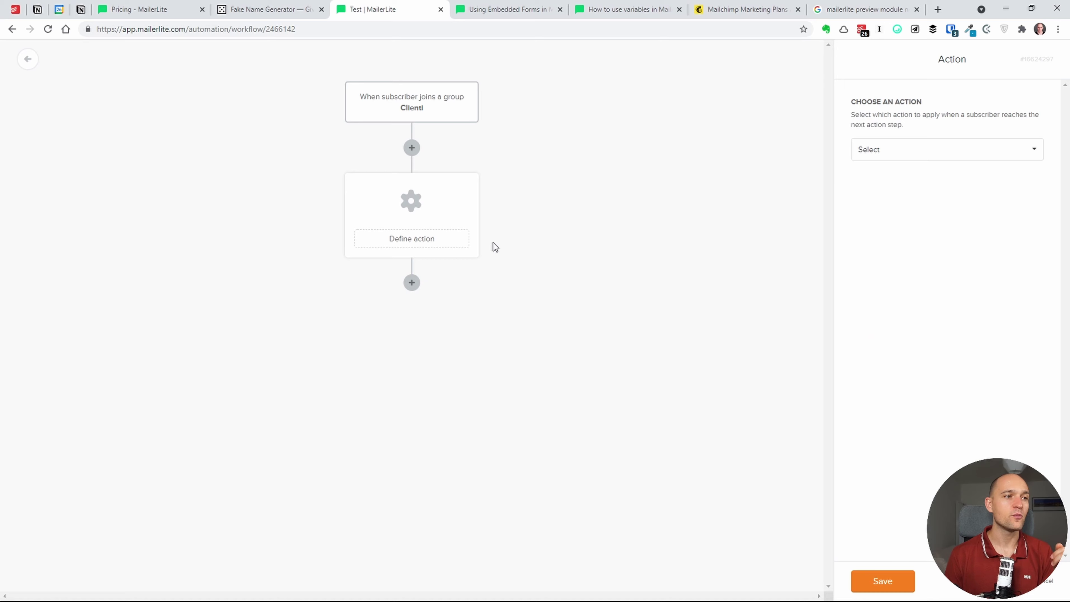
left_click(412, 147)
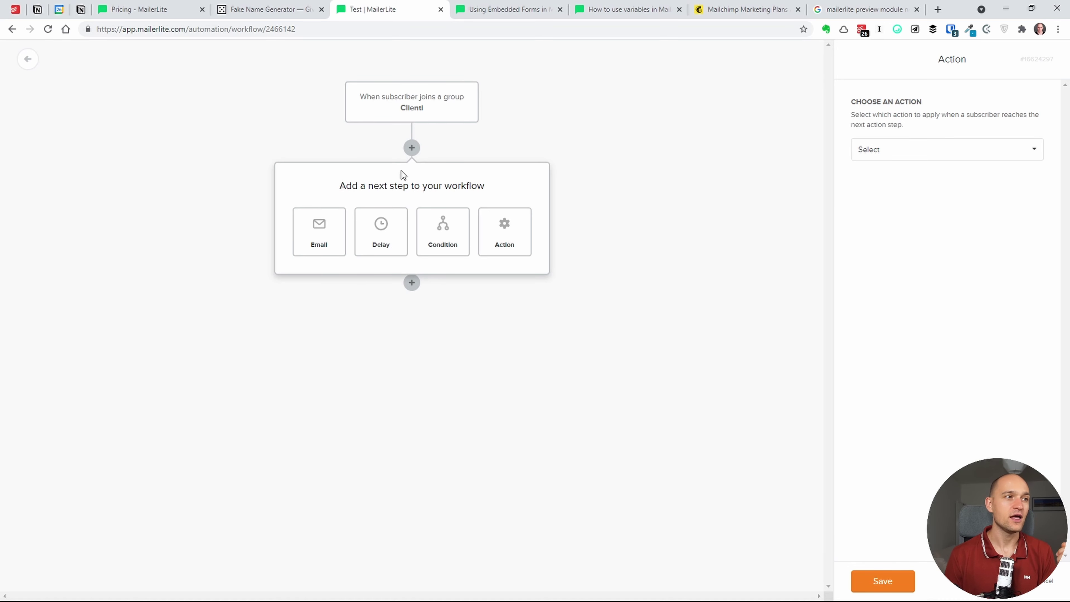
left_click(324, 229)
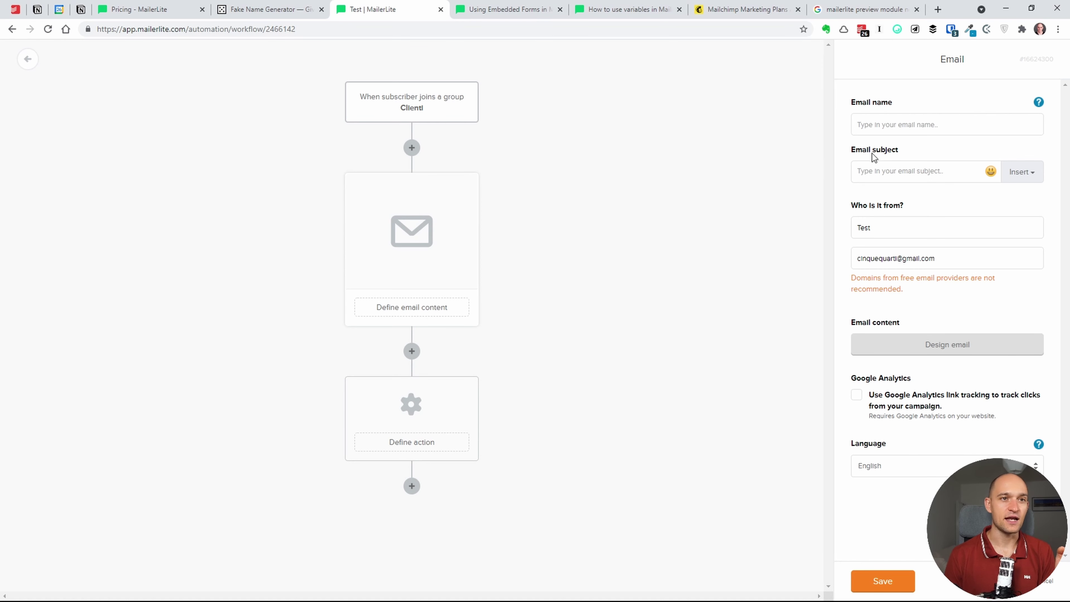
- Name the email 'nome' with subject 'oggetto' and proceed to Design email
left_click(918, 125)
left_click(893, 156)
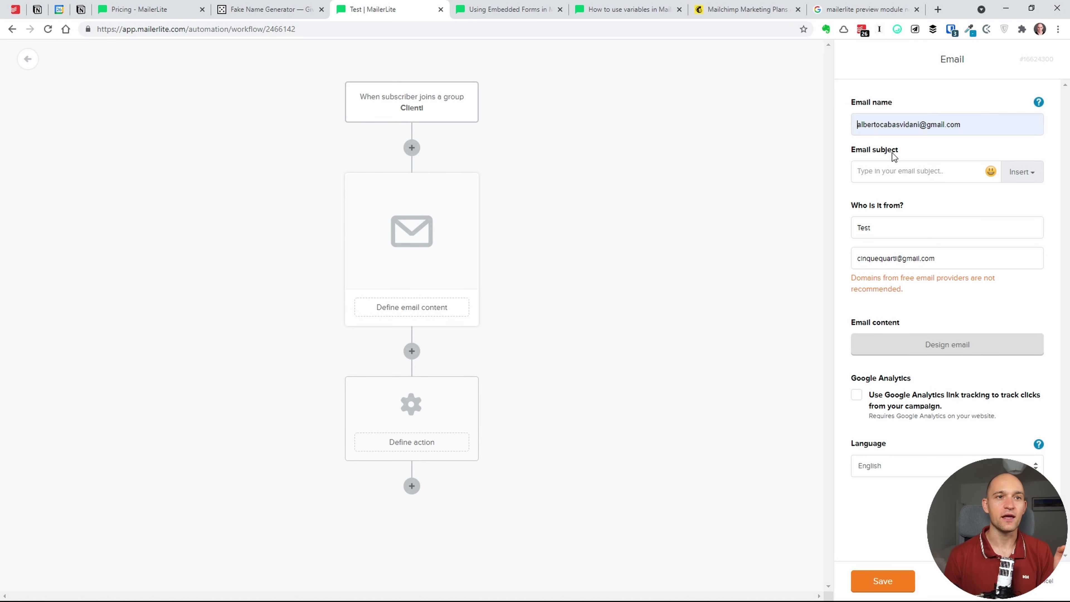
type("nome")
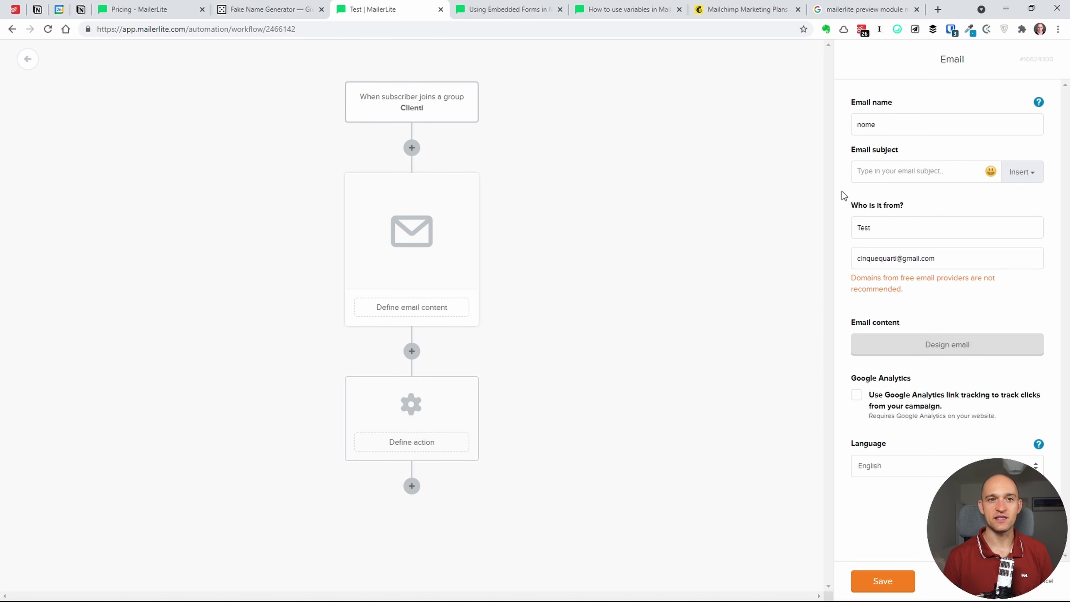
left_click(918, 177)
type("oggetto")
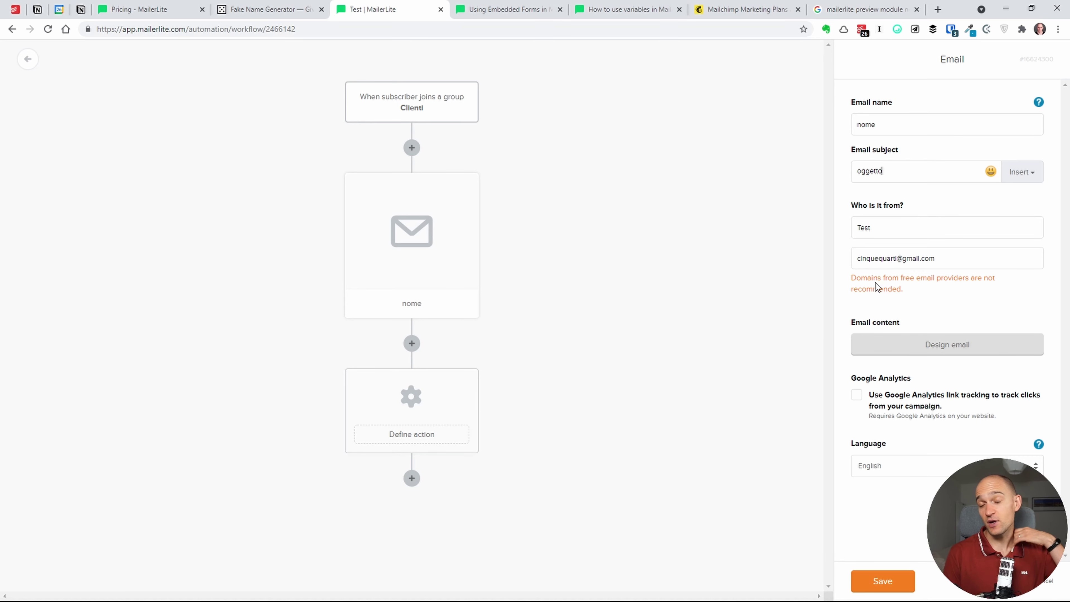
left_click(935, 344)
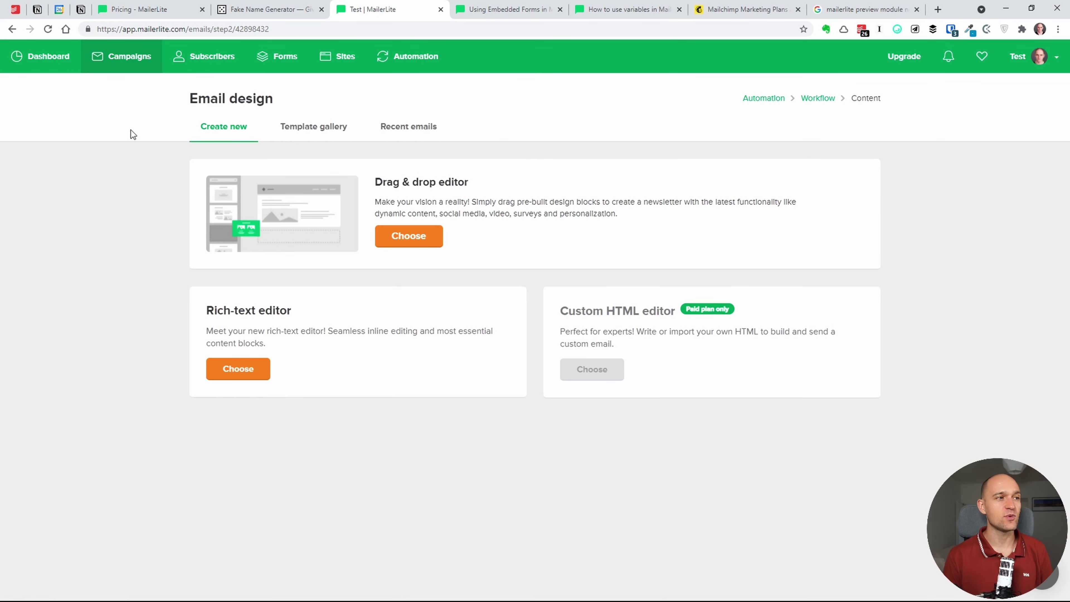
- Pick an editor for the nome email's content, then review the nome step's settings and content options
left_click(265, 373)
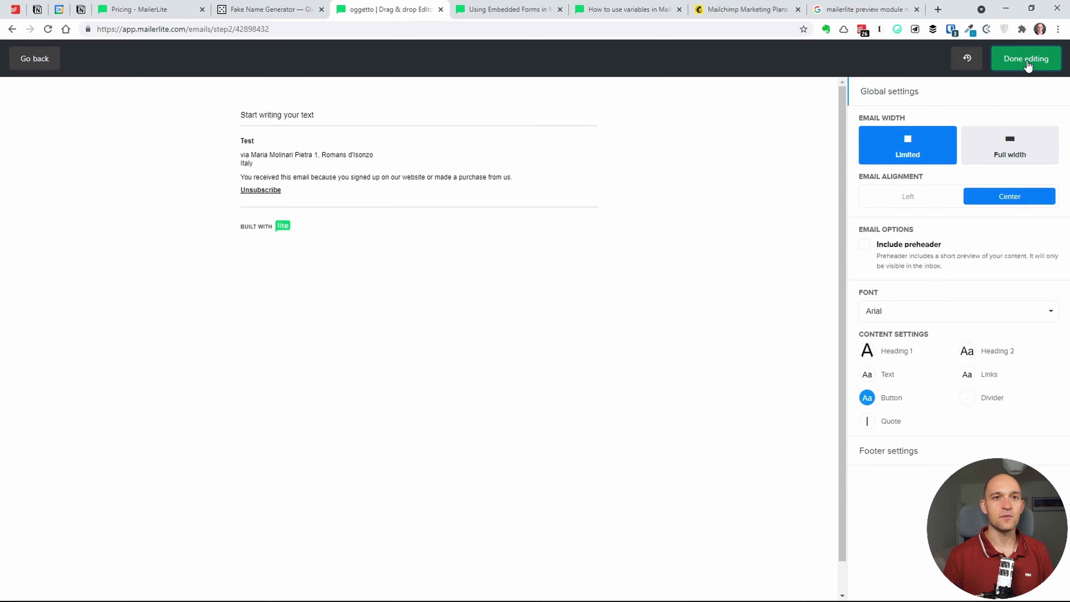
left_click(1026, 61)
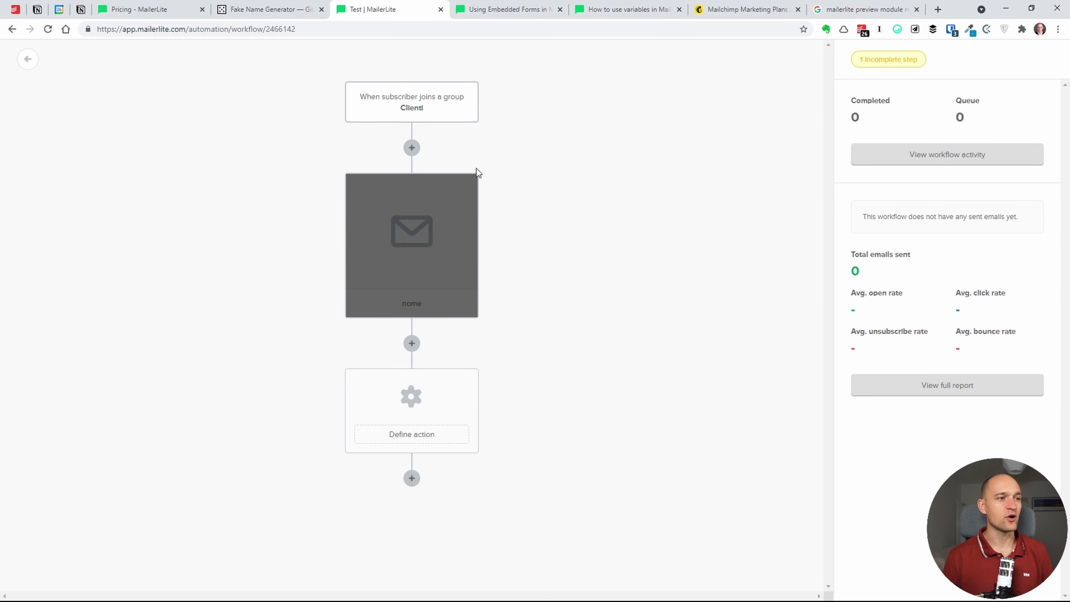
left_click(415, 236)
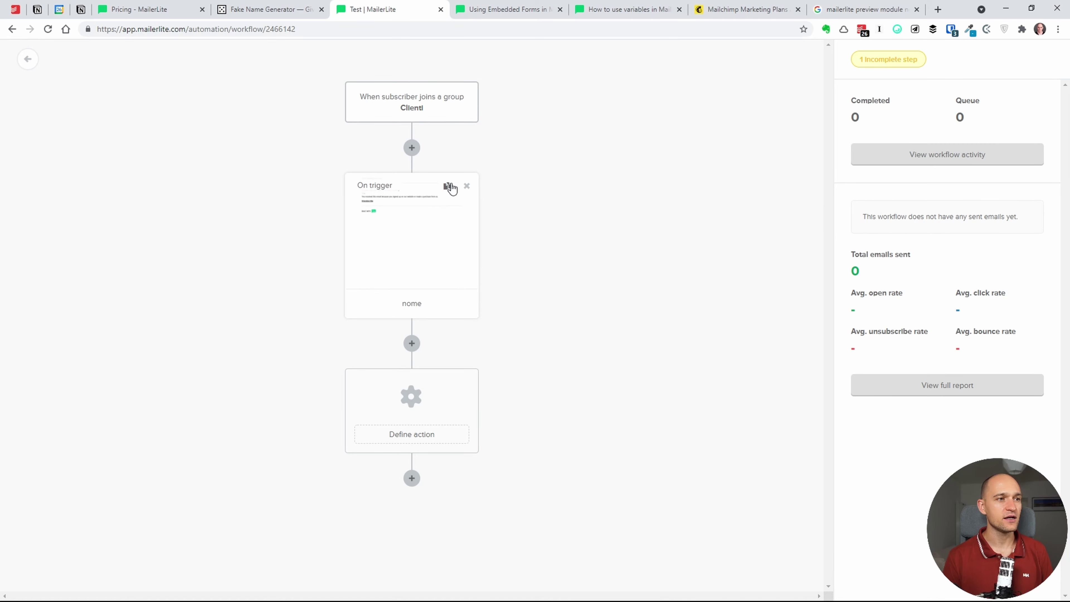
left_click_drag(418, 307, 420, 307)
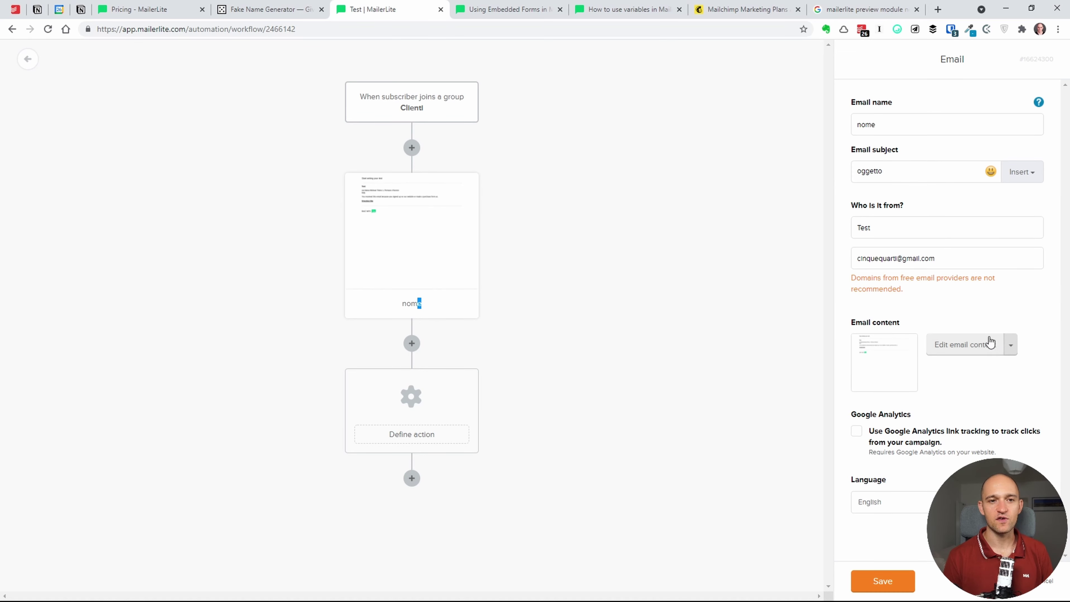
left_click(1011, 345)
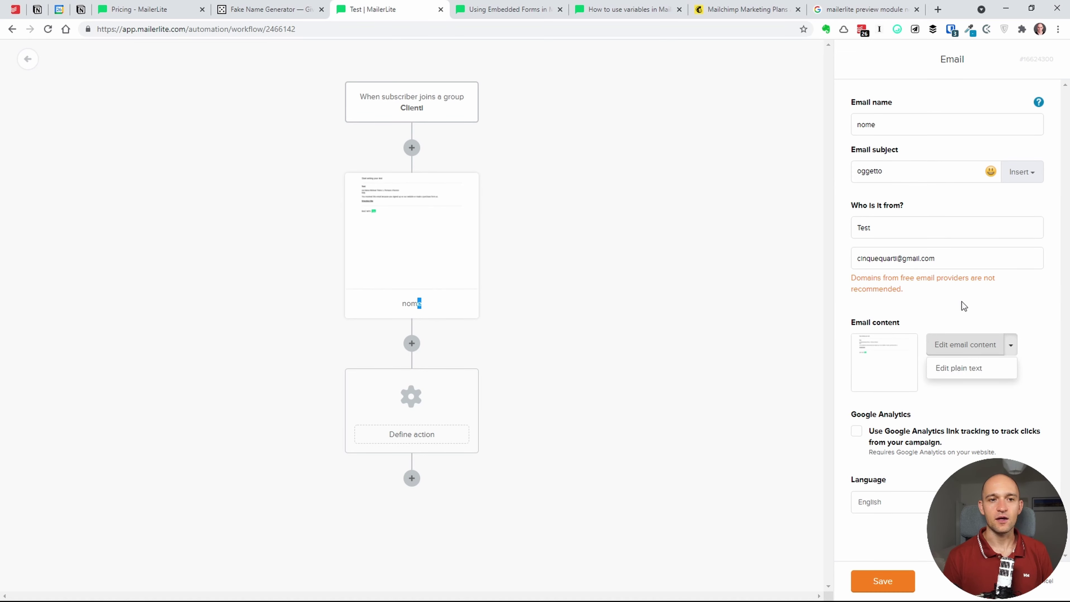
left_click(939, 312)
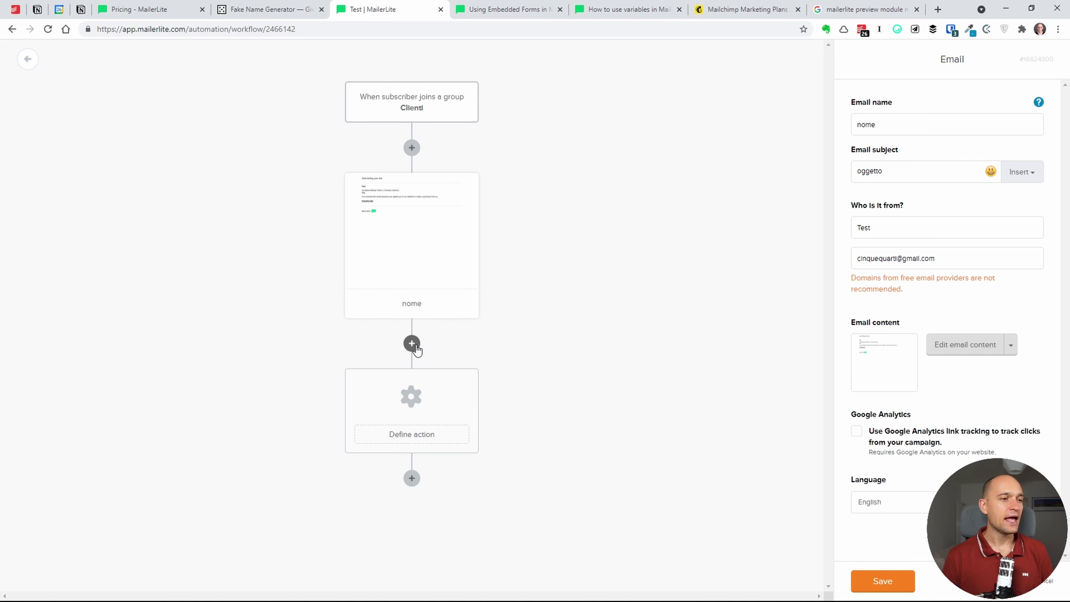
- Add a Delay step after the nome email set to wait 2 days, and save it
left_click(412, 344)
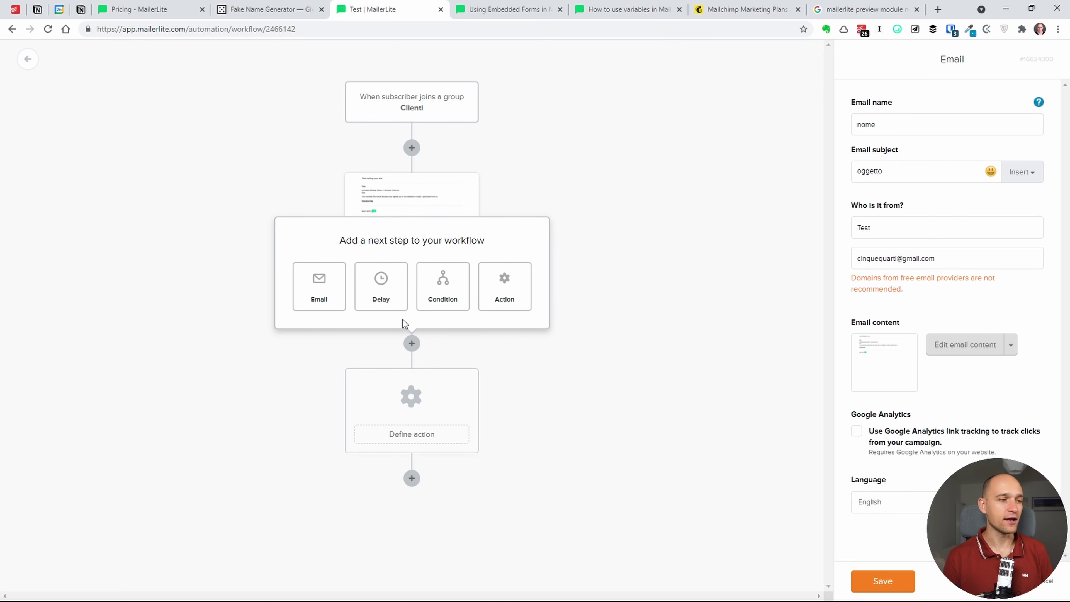
left_click(387, 295)
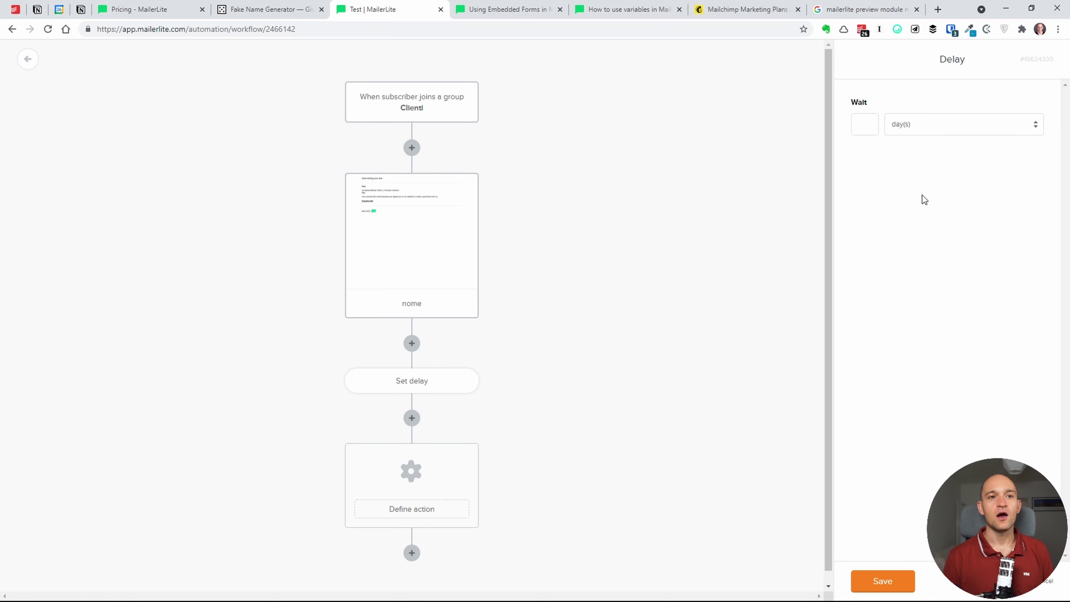
left_click(930, 196)
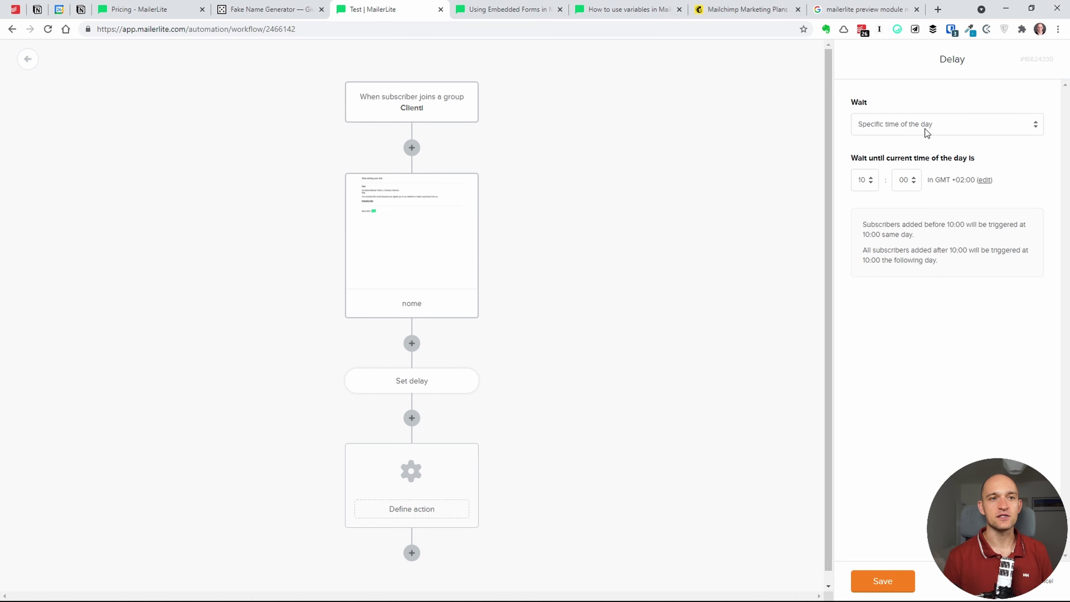
left_click(917, 149)
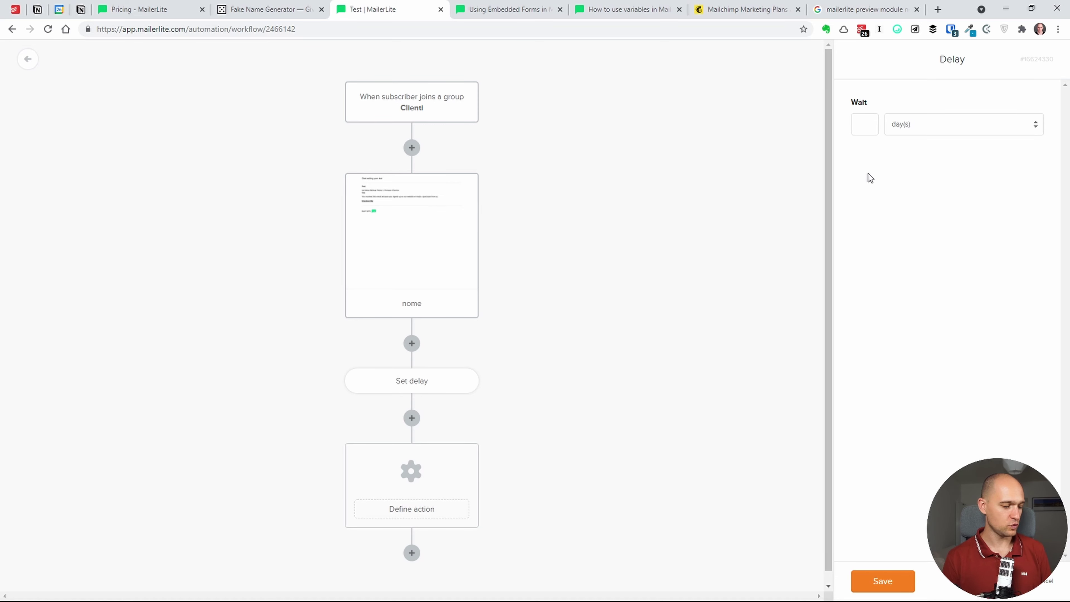
type("2")
left_click(882, 581)
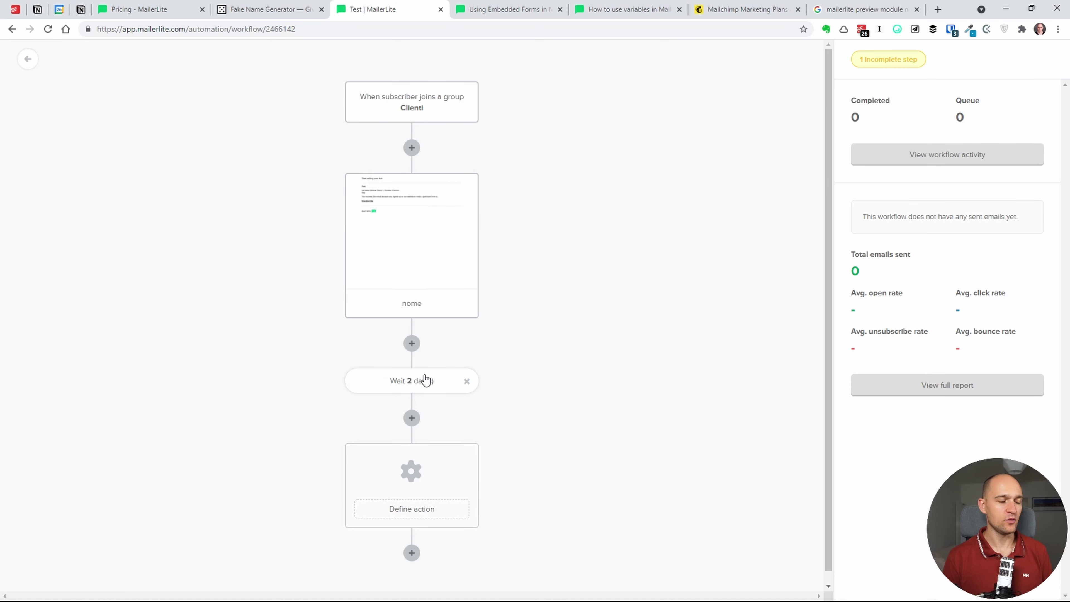
- Add an email step named Feedback below the delay and save it
left_click(412, 418)
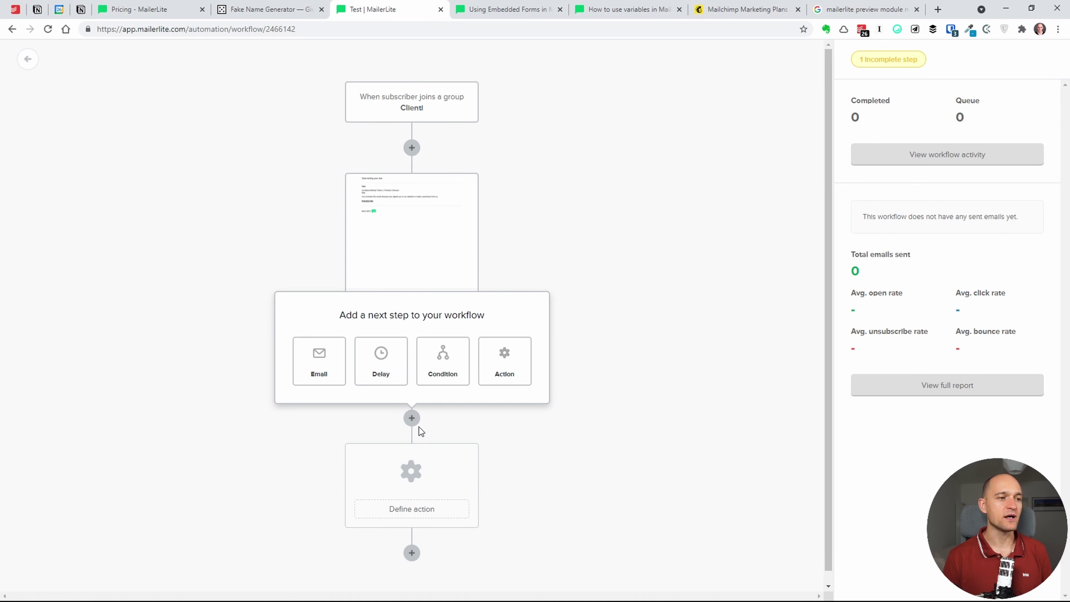
left_click(325, 373)
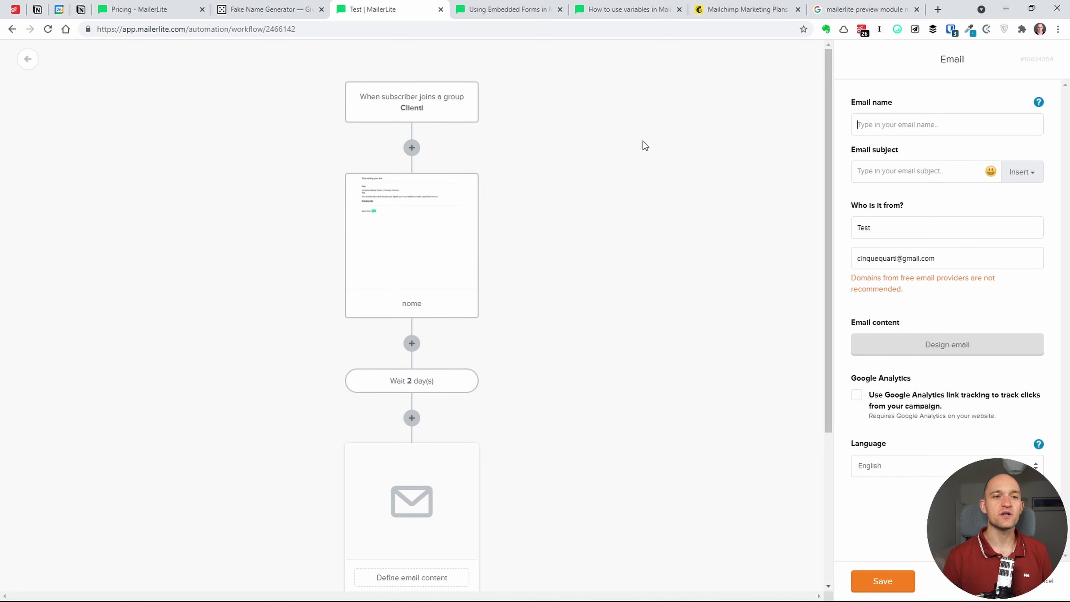
type("Feedback")
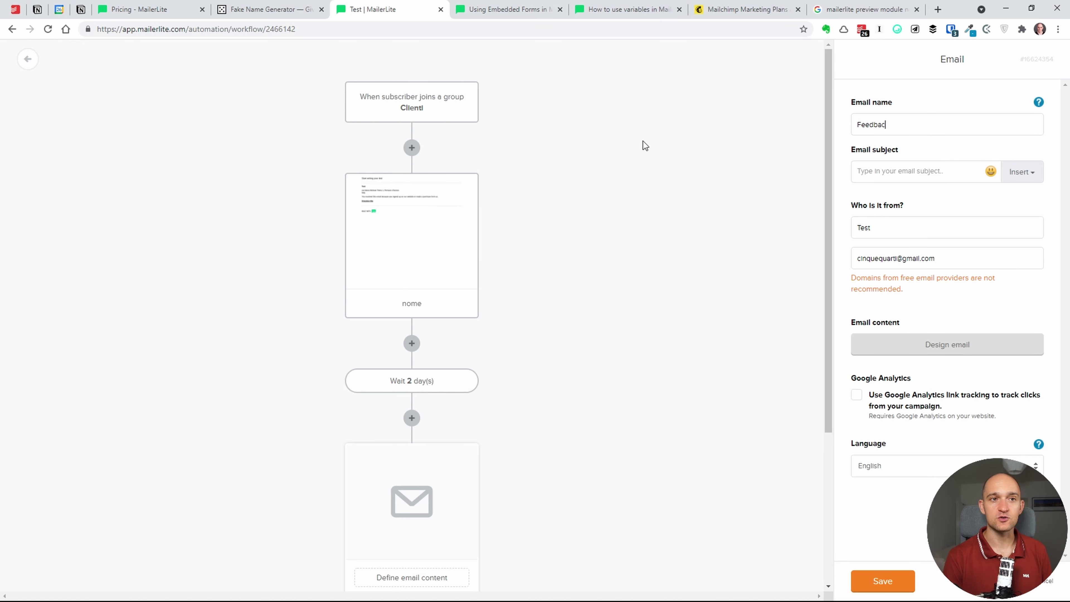
left_click(885, 570)
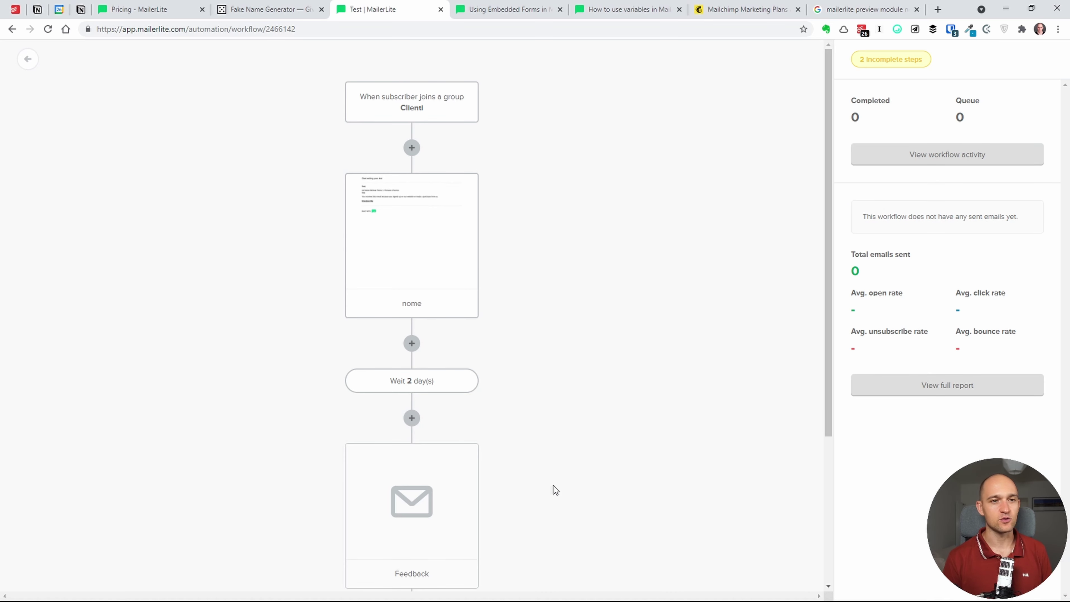
scroll(556, 489, "down", 5)
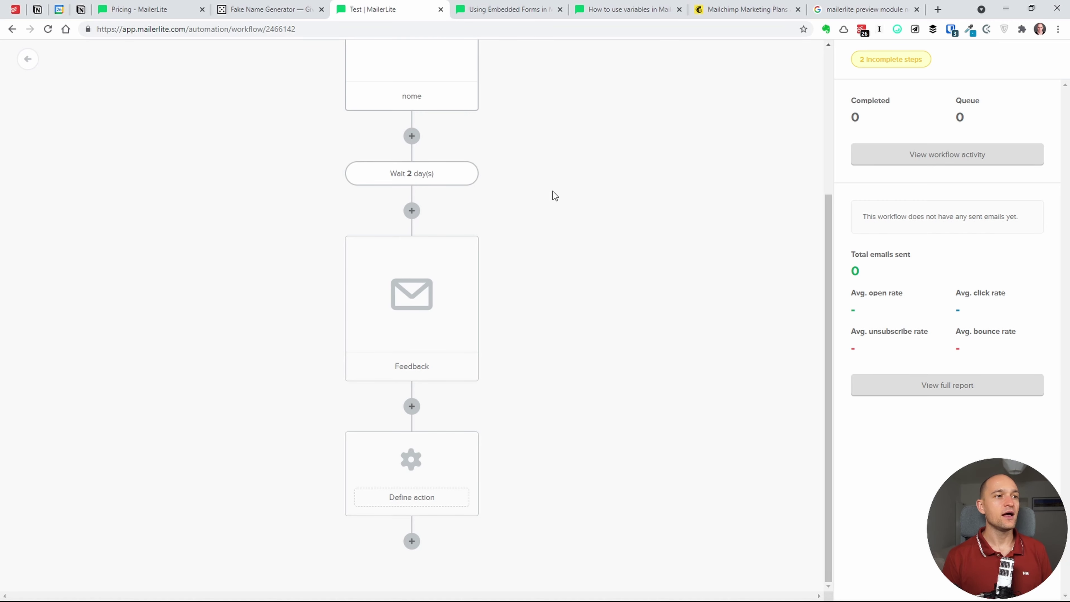
scroll(637, 262, "up", 5)
scroll(541, 382, "down", 4)
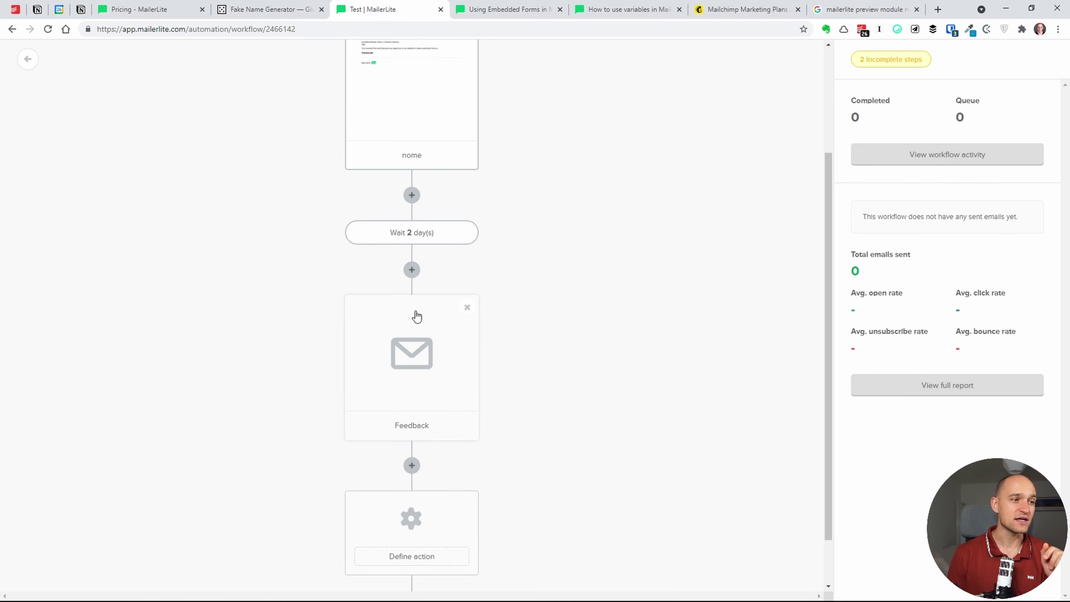
left_click(411, 270)
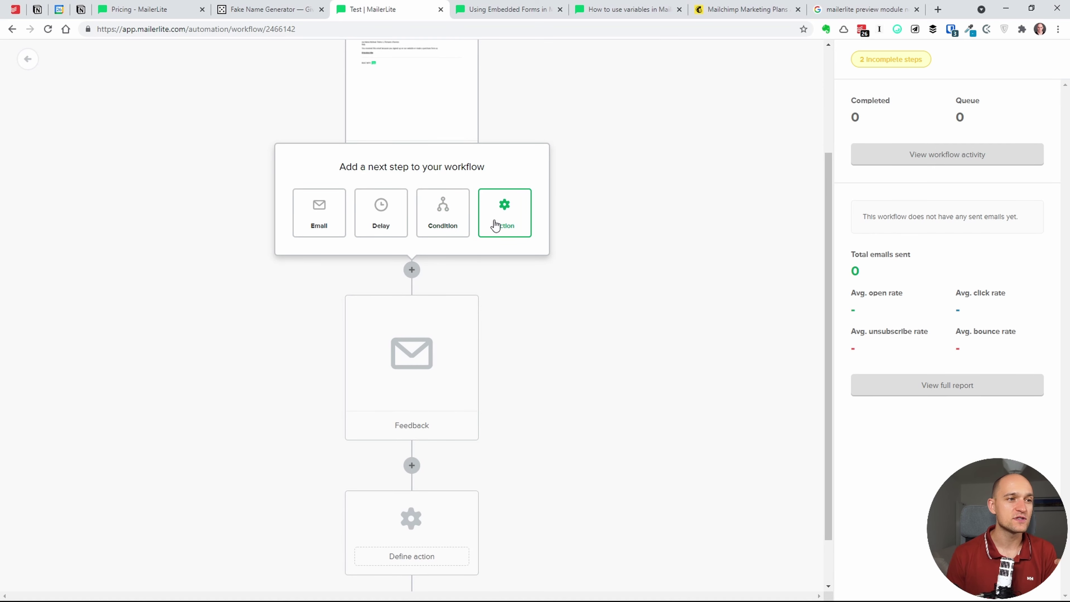
left_click(504, 348)
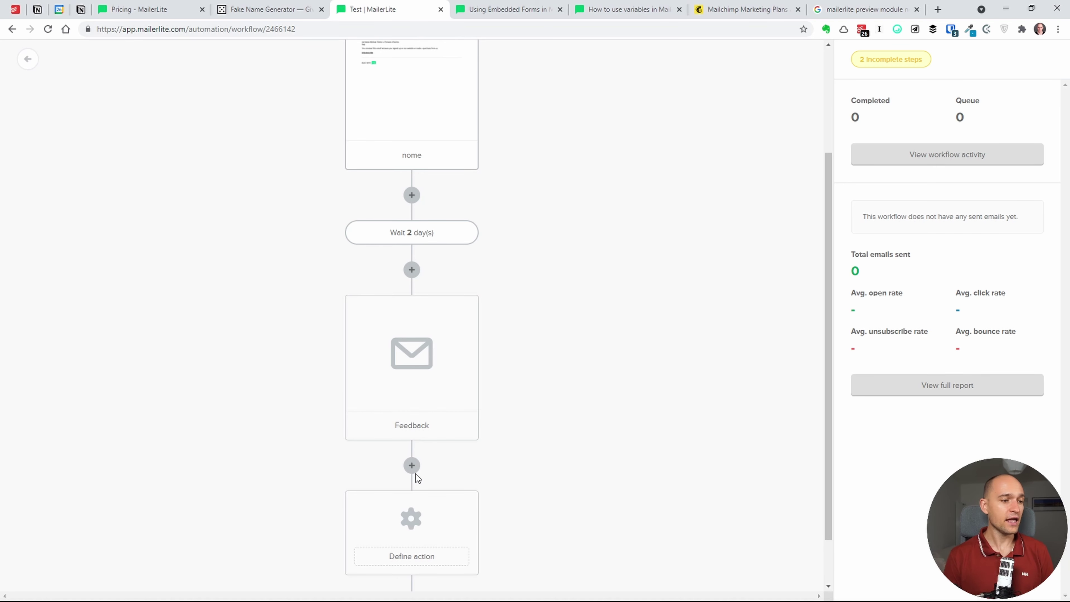
scroll(505, 439, "up", 4)
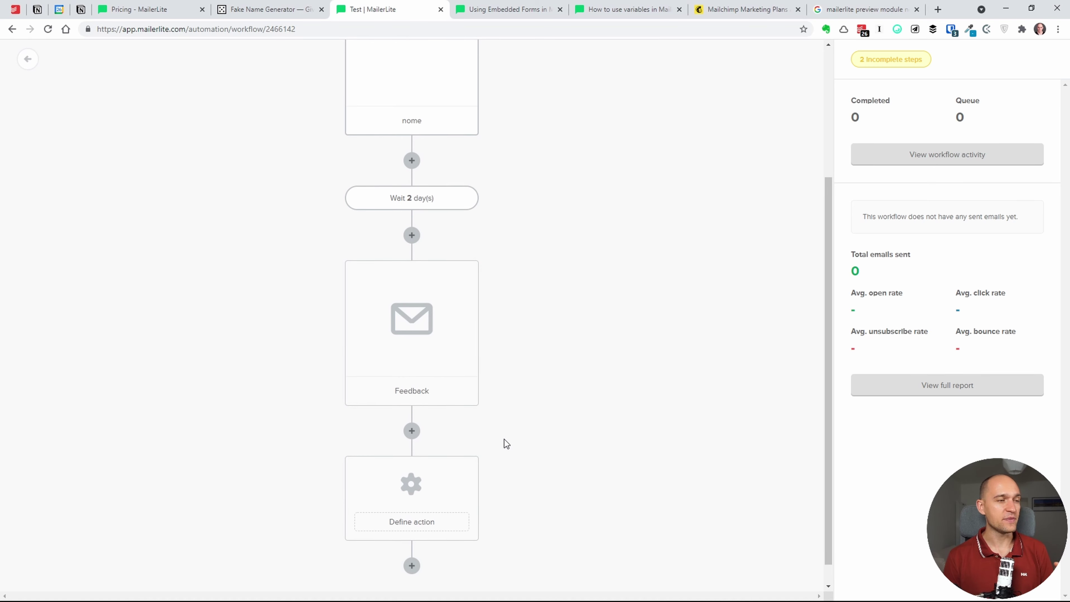
scroll(504, 439, "down", 5)
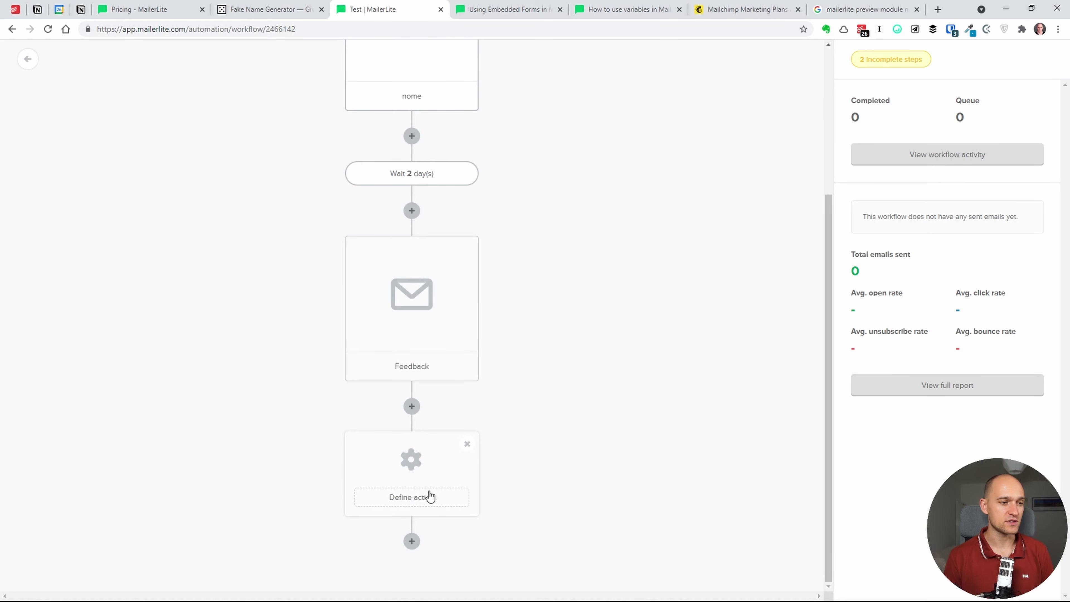
- Open the undefined action step and browse its action types, trying Move to group
left_click(419, 504)
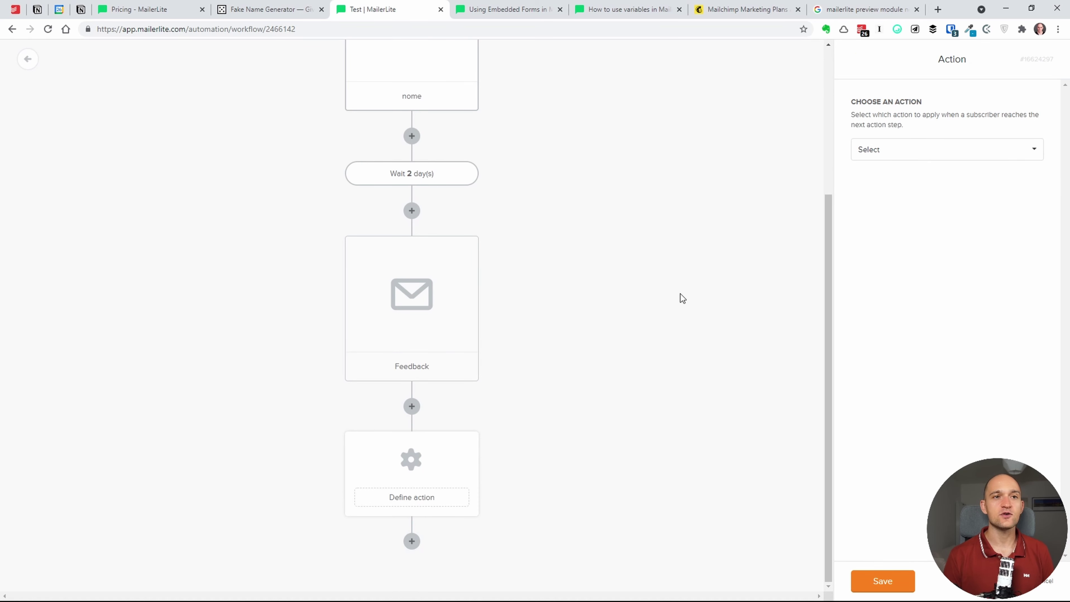
left_click(897, 148)
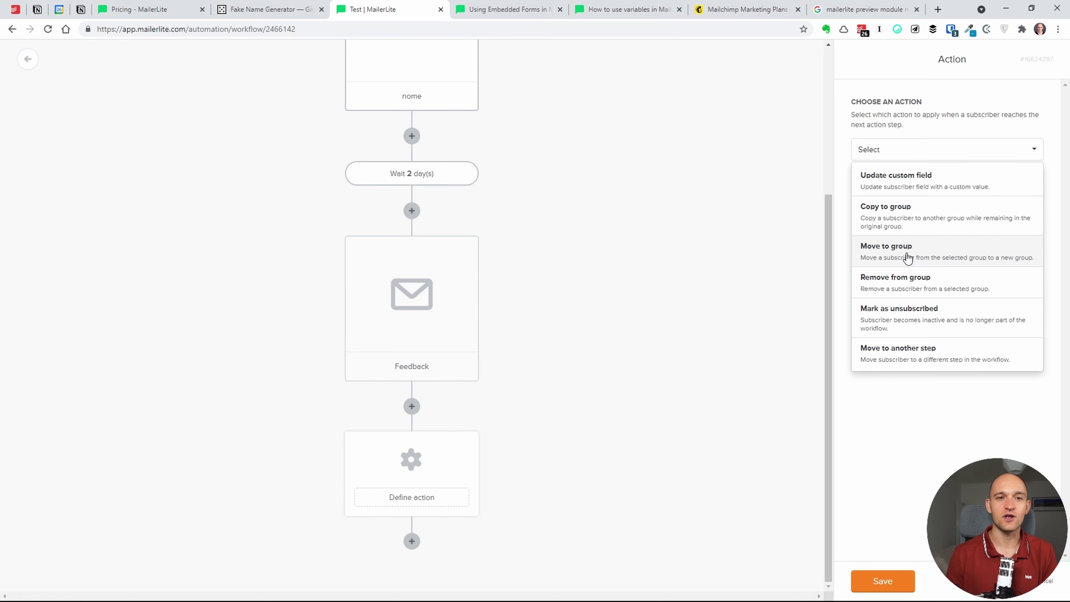
left_click(918, 257)
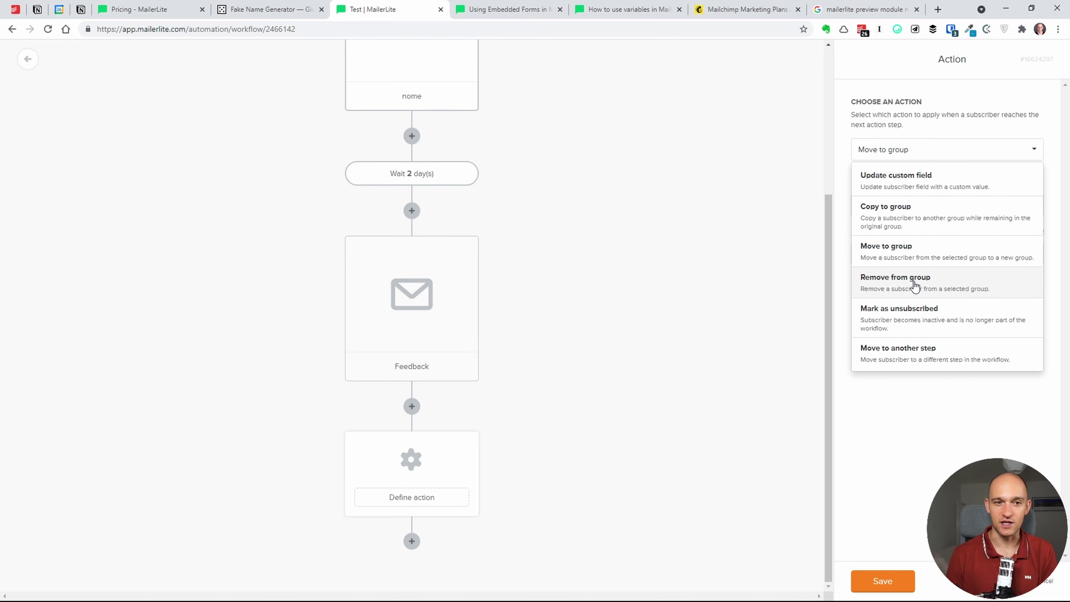
left_click(931, 438)
left_click(918, 153)
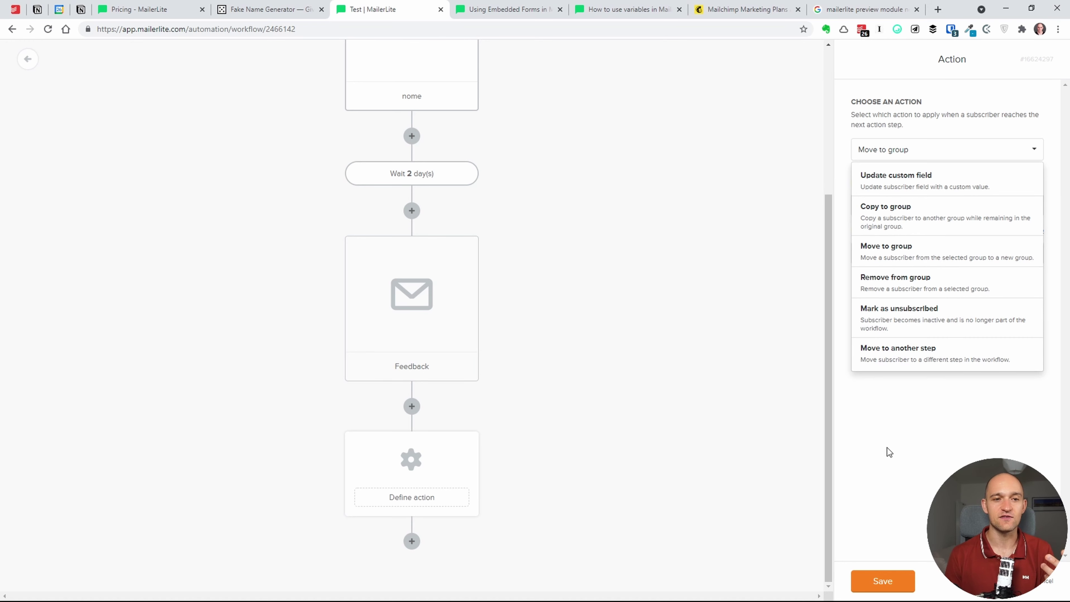
left_click(902, 472)
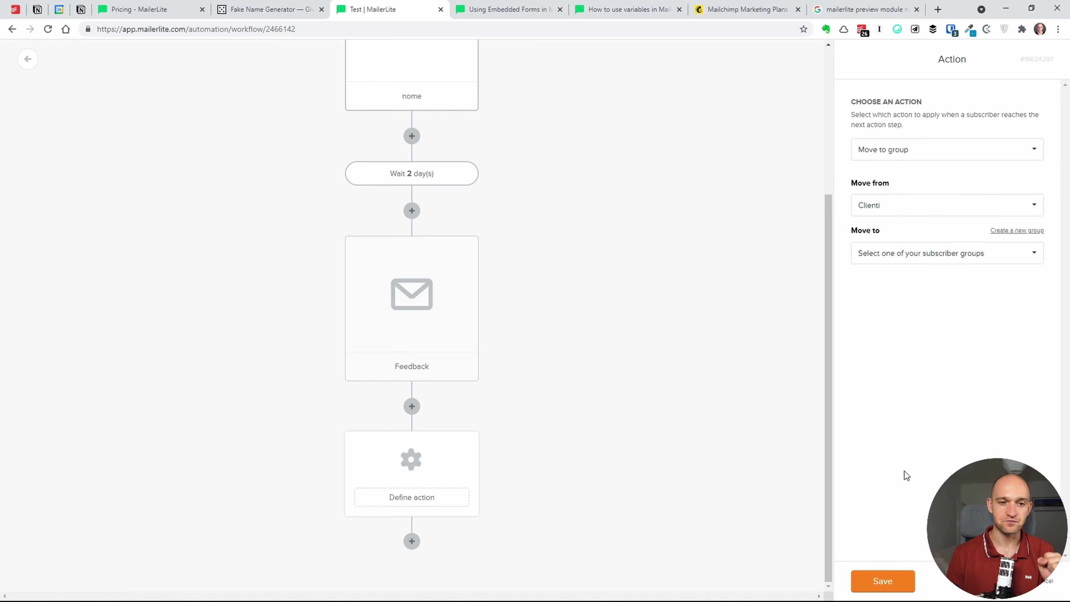
left_click(916, 153)
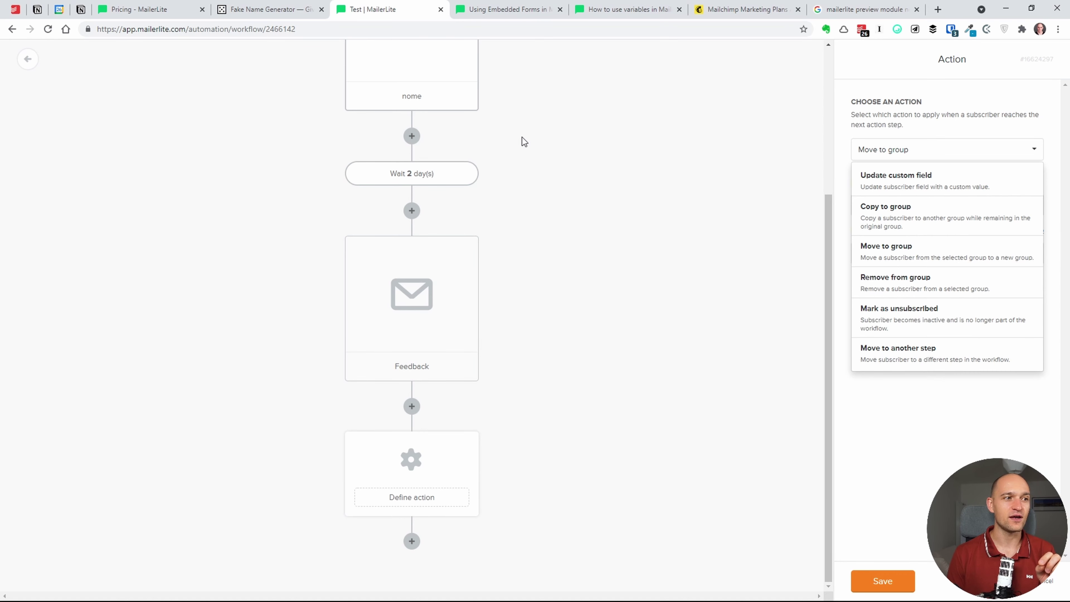
left_click(528, 161)
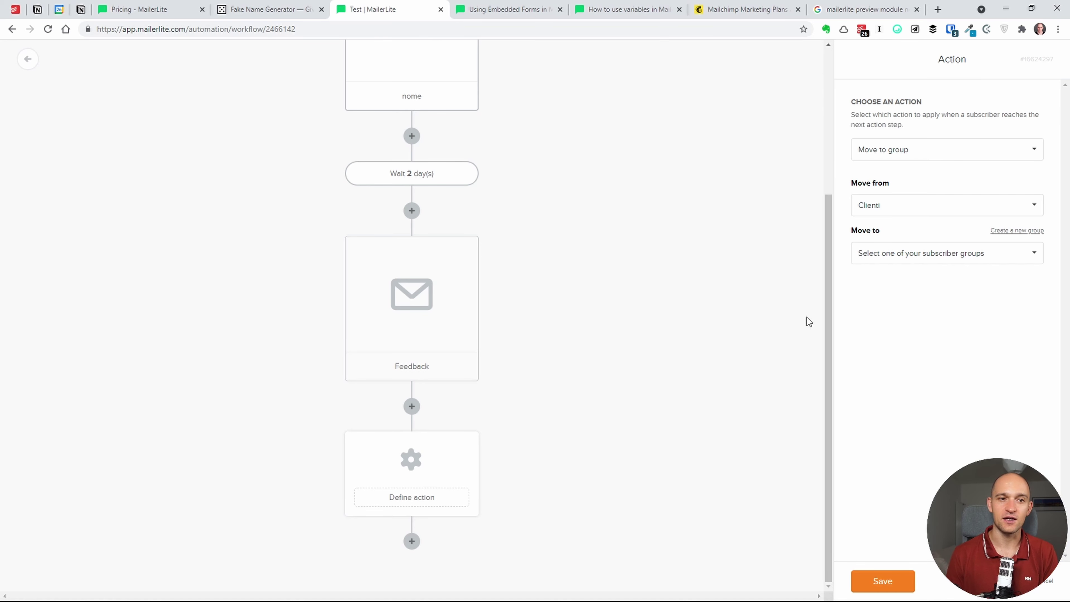
- Set the action to 'Move to another step', leaving the target step unselected
left_click_drag(828, 315, 826, 305)
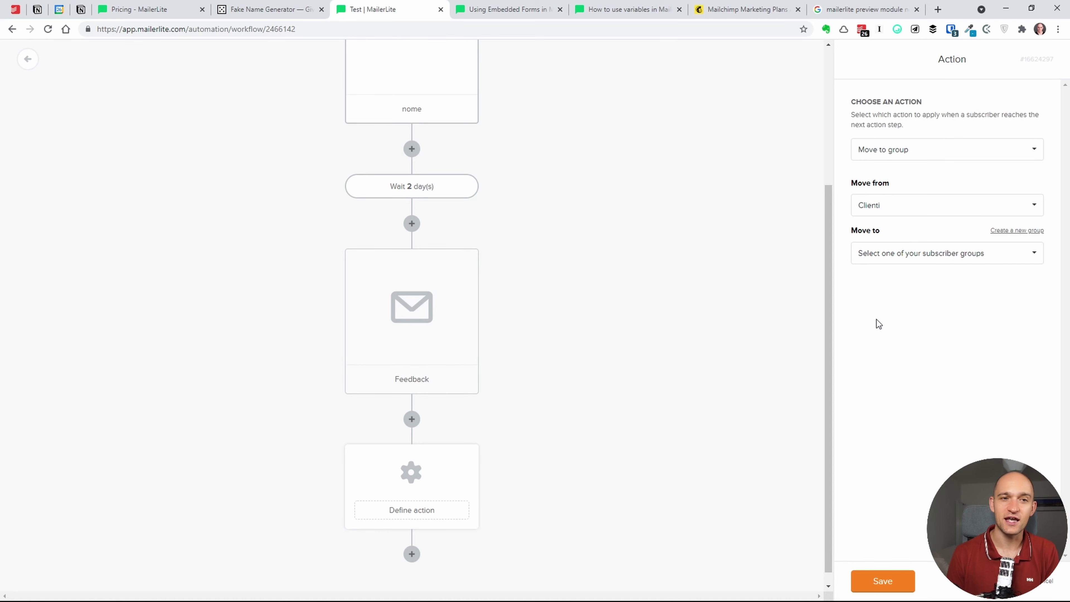
left_click(913, 151)
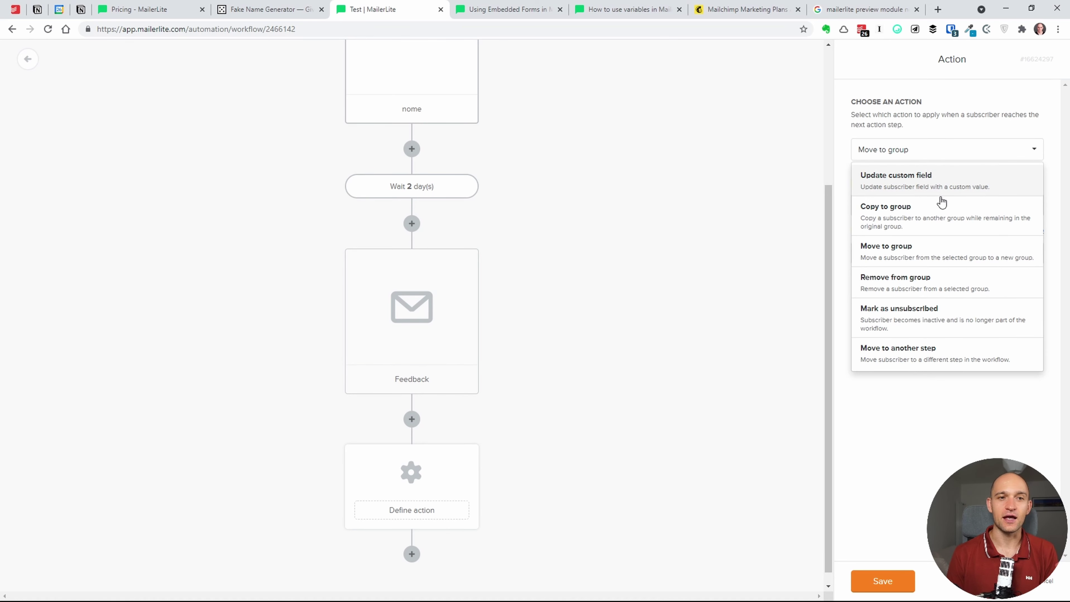
left_click(941, 358)
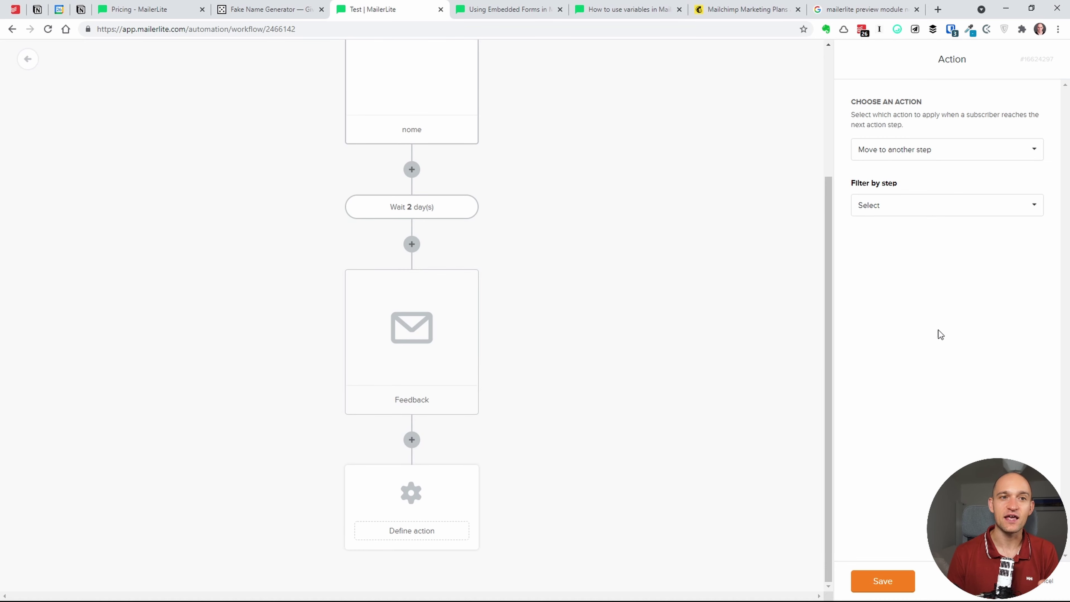
left_click(914, 207)
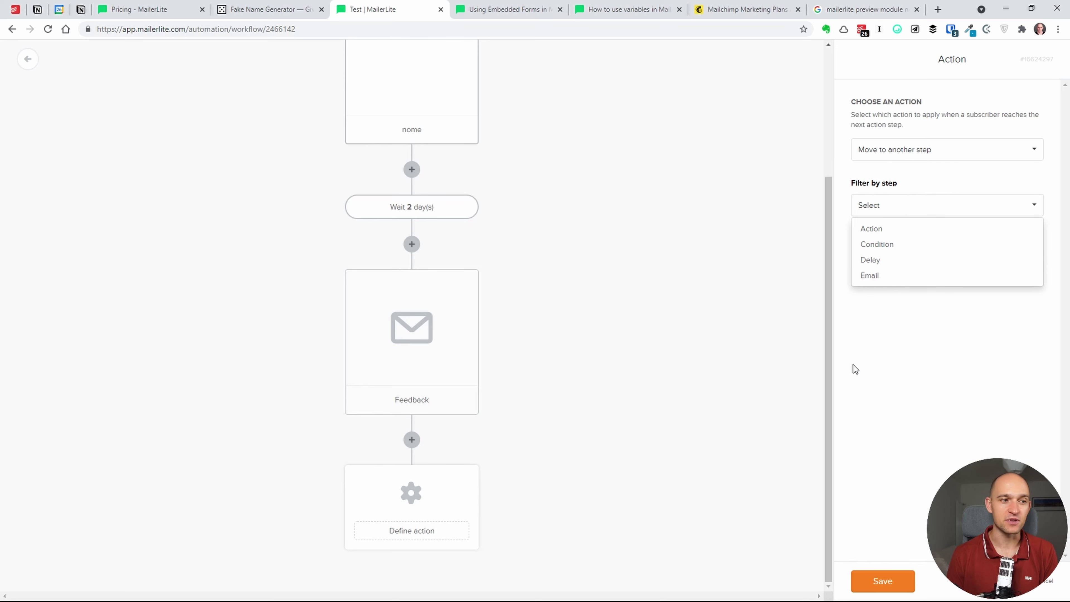
left_click(630, 420)
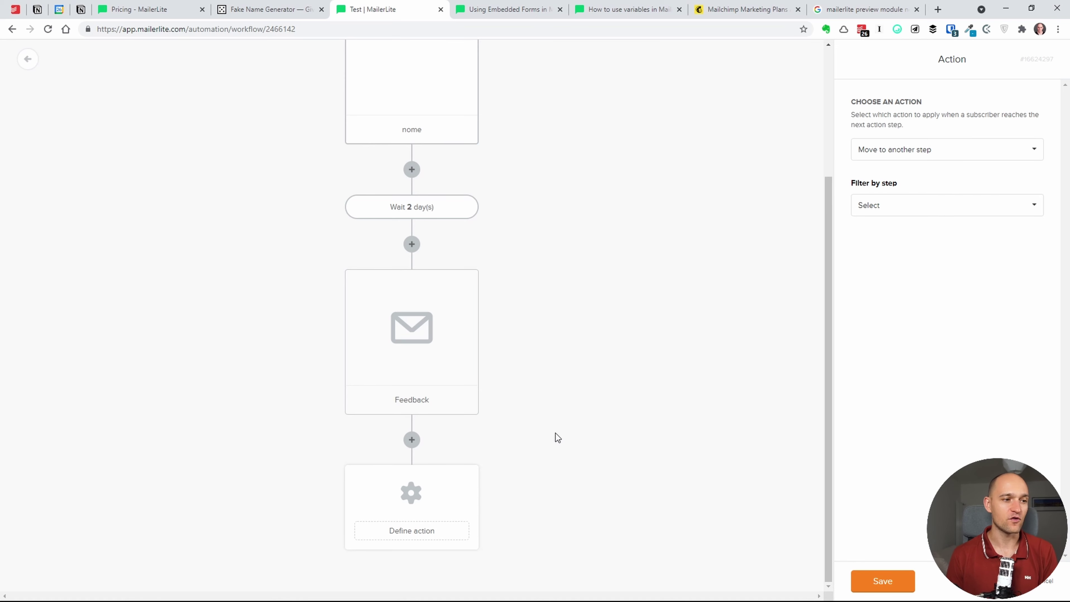
- Delete the unfinished action step and add a Condition step after Feedback
left_click(473, 518)
left_click(411, 541)
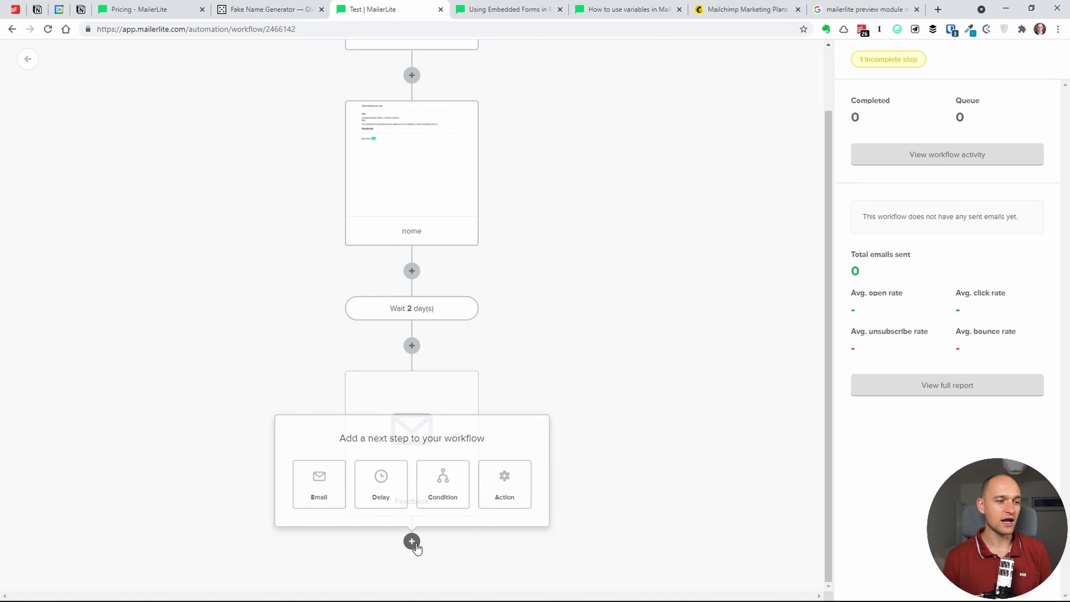
left_click(466, 505)
scroll(576, 417, "down", 3)
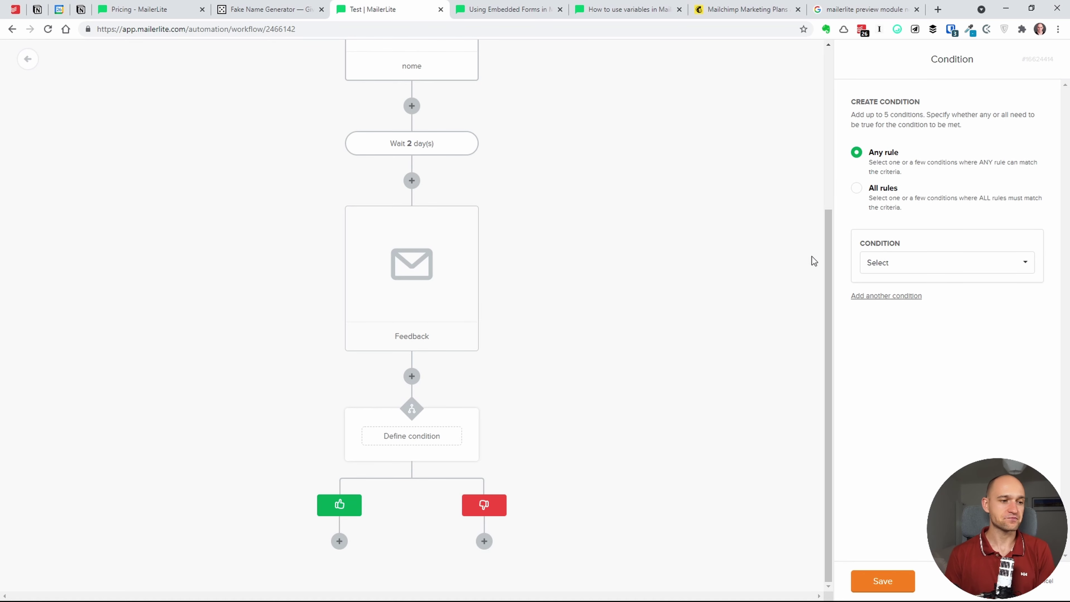
- Try Campaign activity, then set the condition to Workflow activity checking the nome email
left_click(886, 265)
left_click(913, 288)
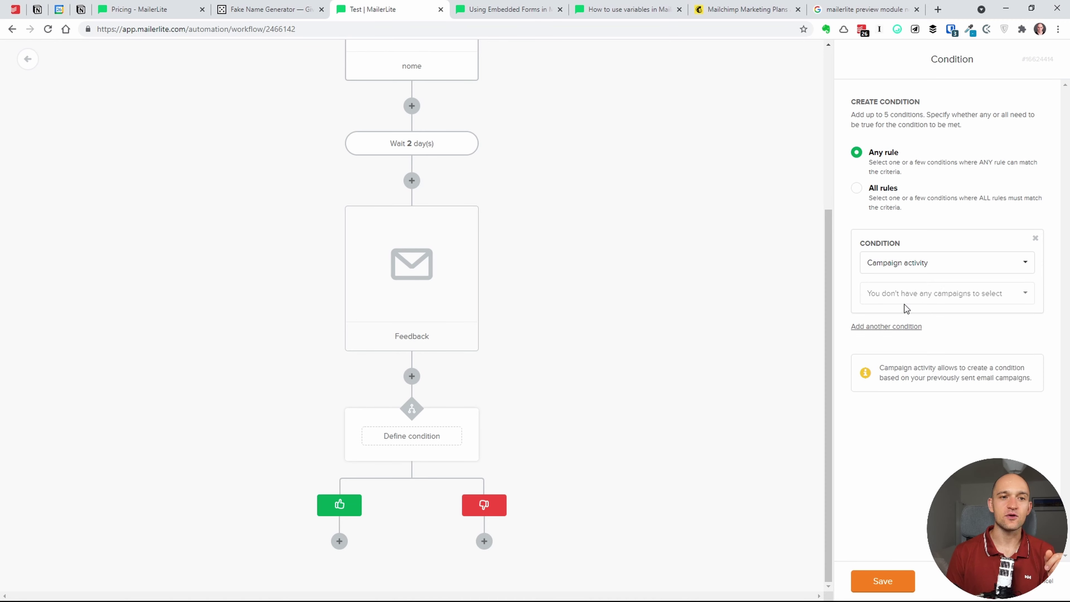
left_click(938, 263)
left_click(940, 269)
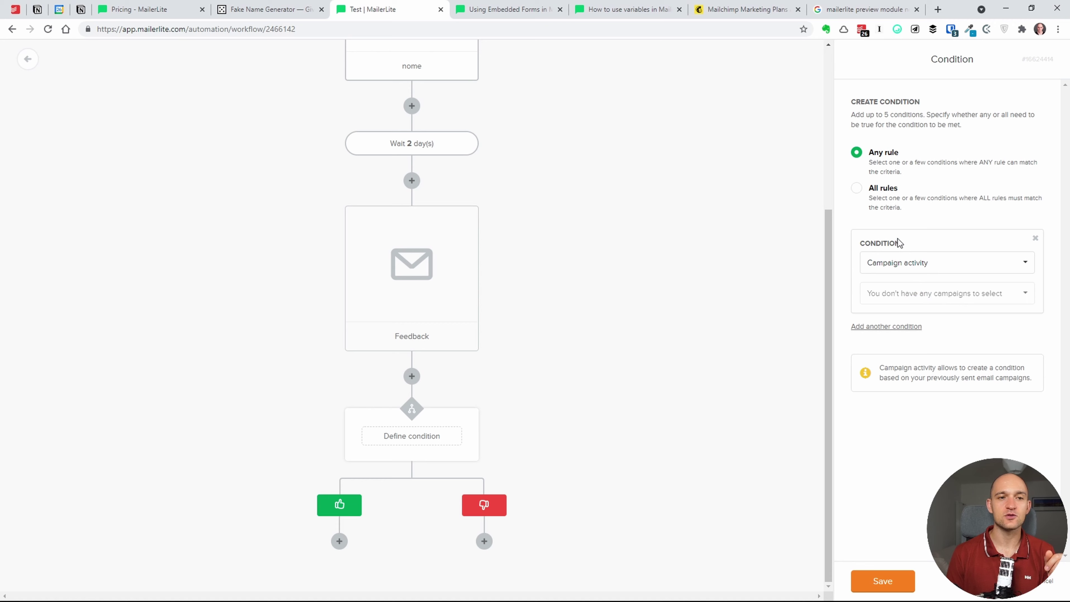
left_click(908, 270)
left_click(915, 300)
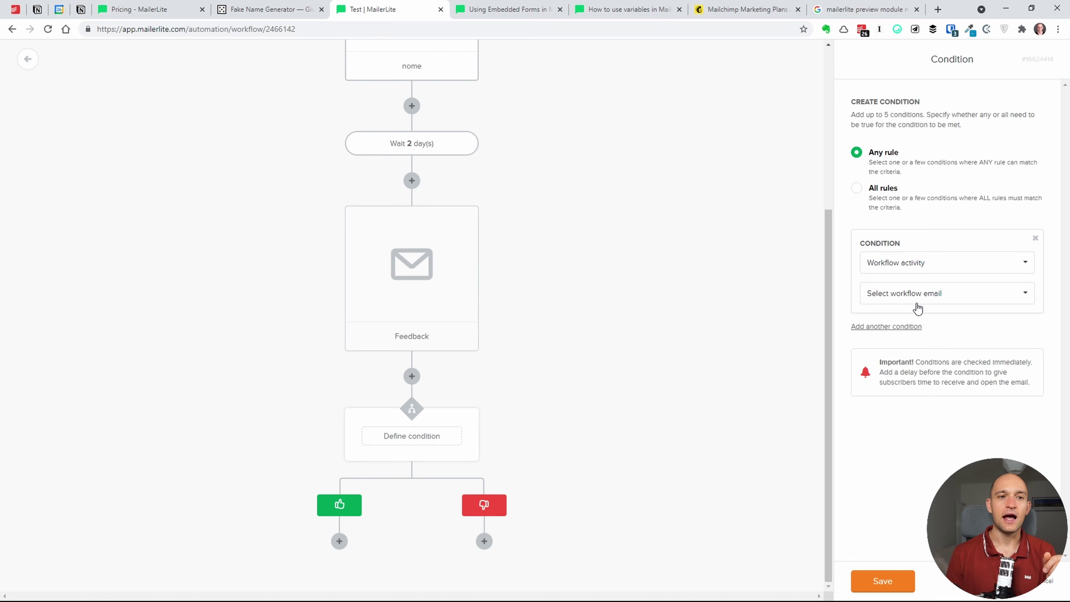
left_click(917, 297)
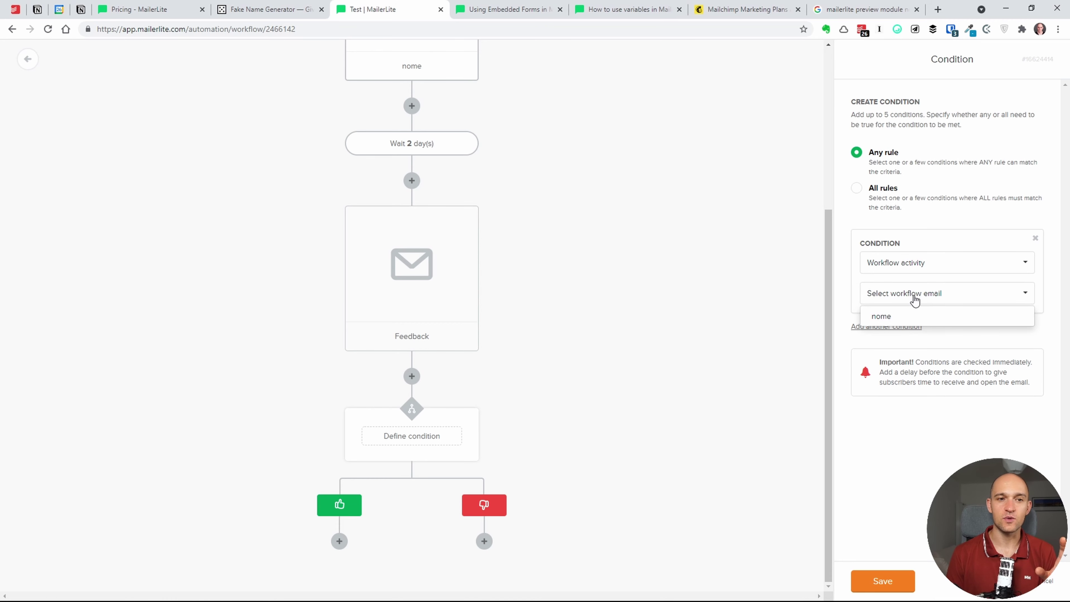
left_click(918, 262)
left_click(921, 268)
left_click(922, 293)
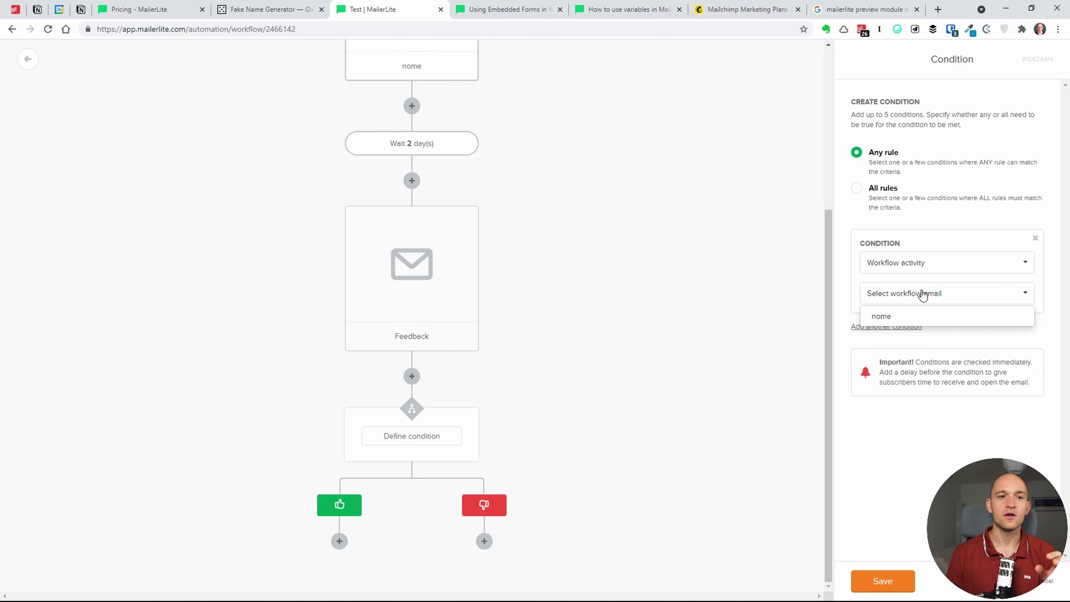
left_click(918, 316)
- Make the condition require that the nome email was opened
left_click(916, 327)
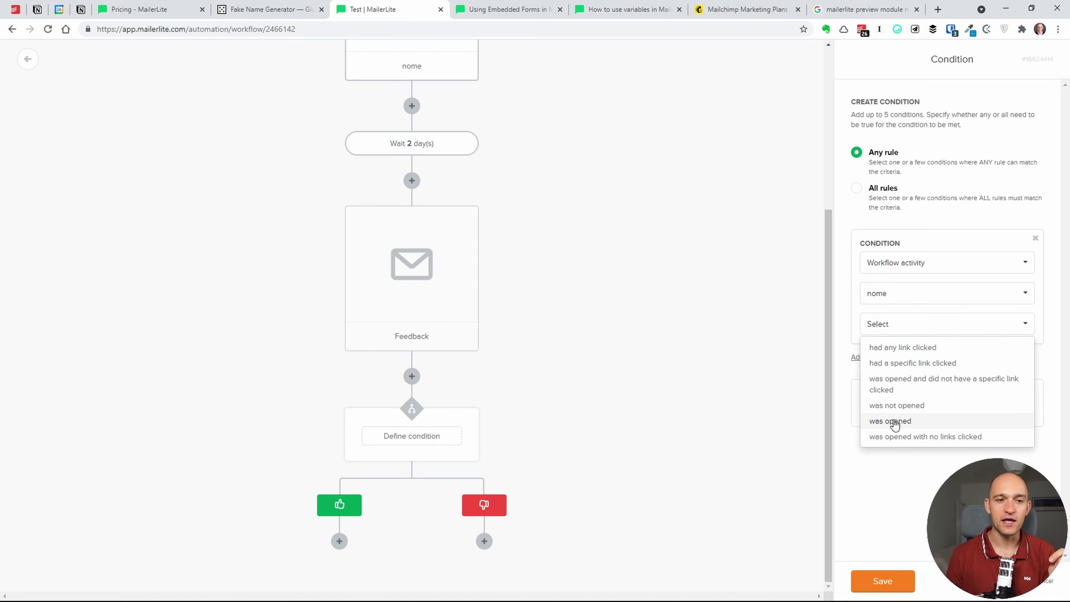
left_click(908, 332)
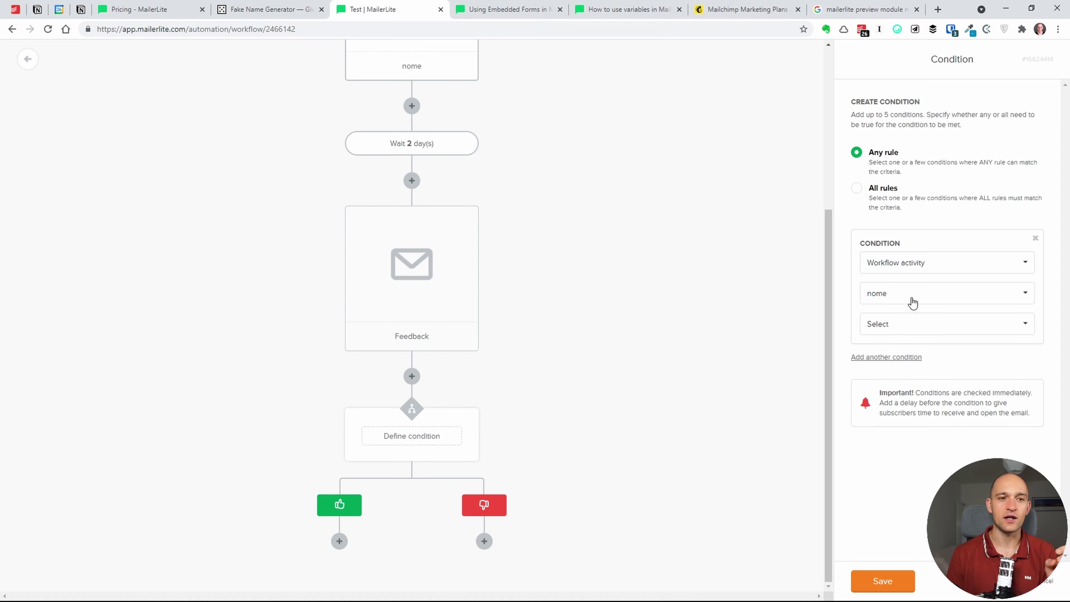
left_click(911, 300)
left_click(911, 308)
left_click(914, 330)
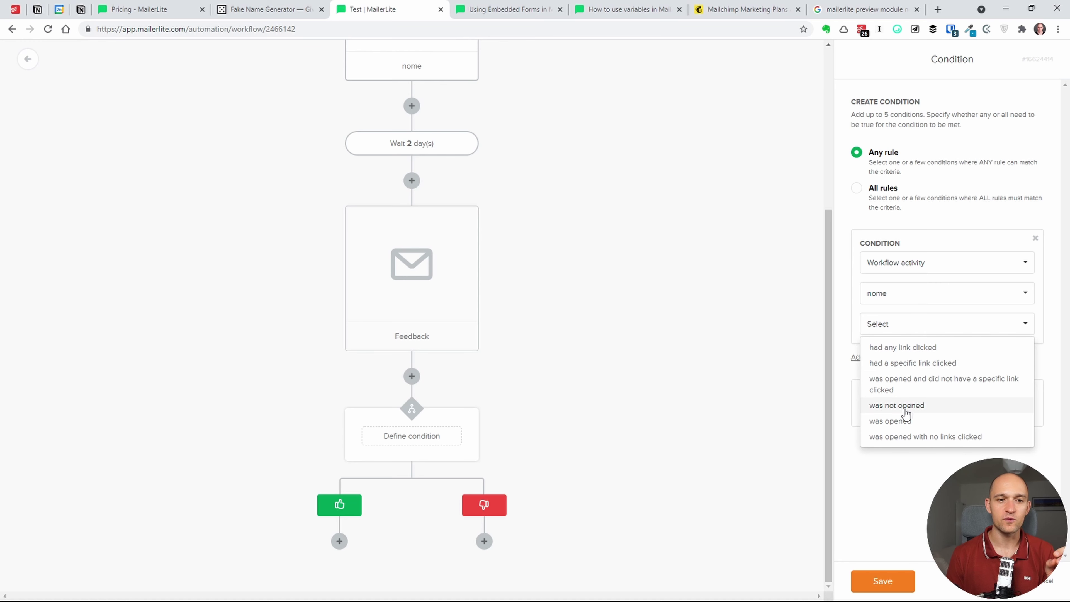
left_click(904, 425)
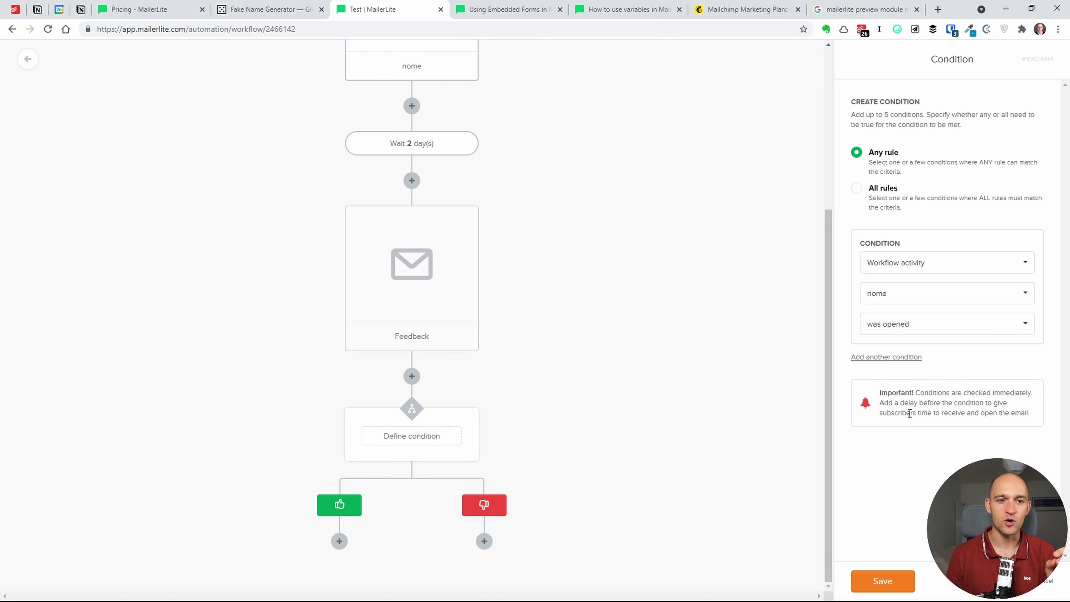
left_click(905, 300)
- Switch the condition rule type to Group membership, leaving the group unchosen
left_click(911, 265)
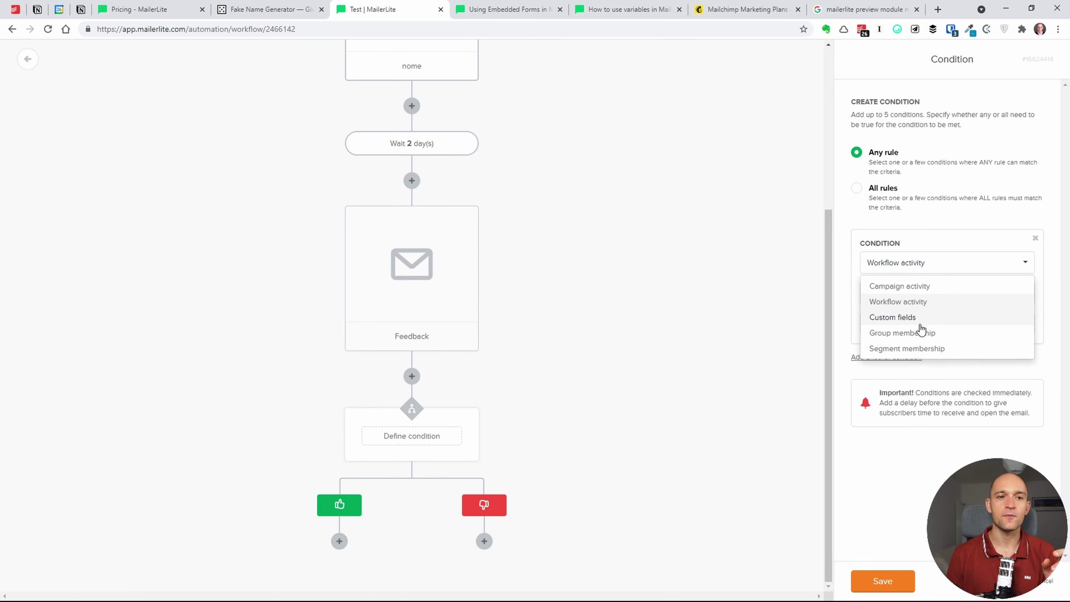
left_click(923, 337)
left_click(921, 298)
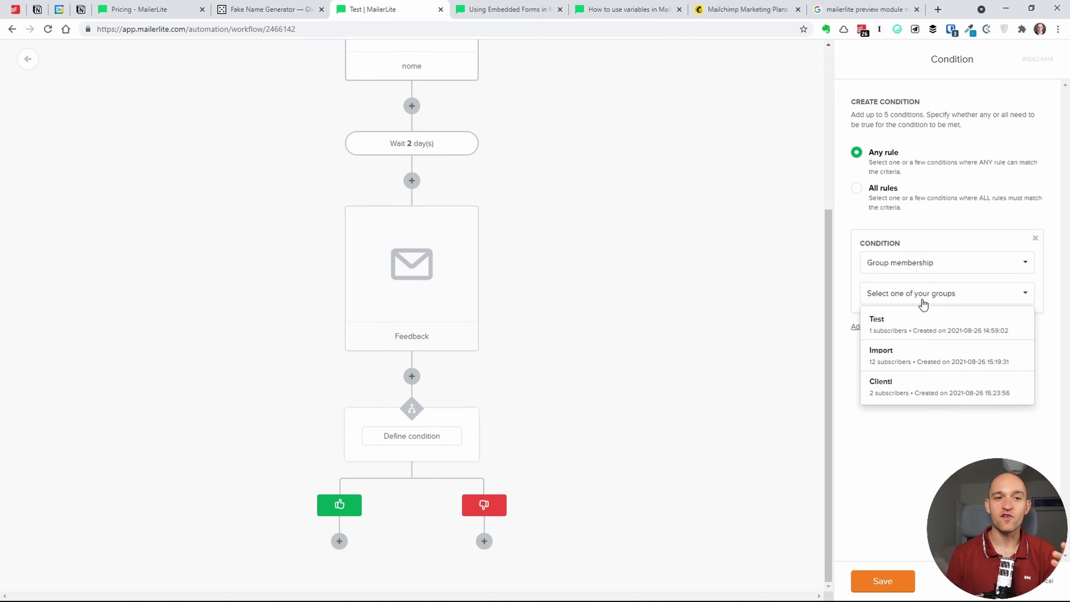
left_click(937, 420)
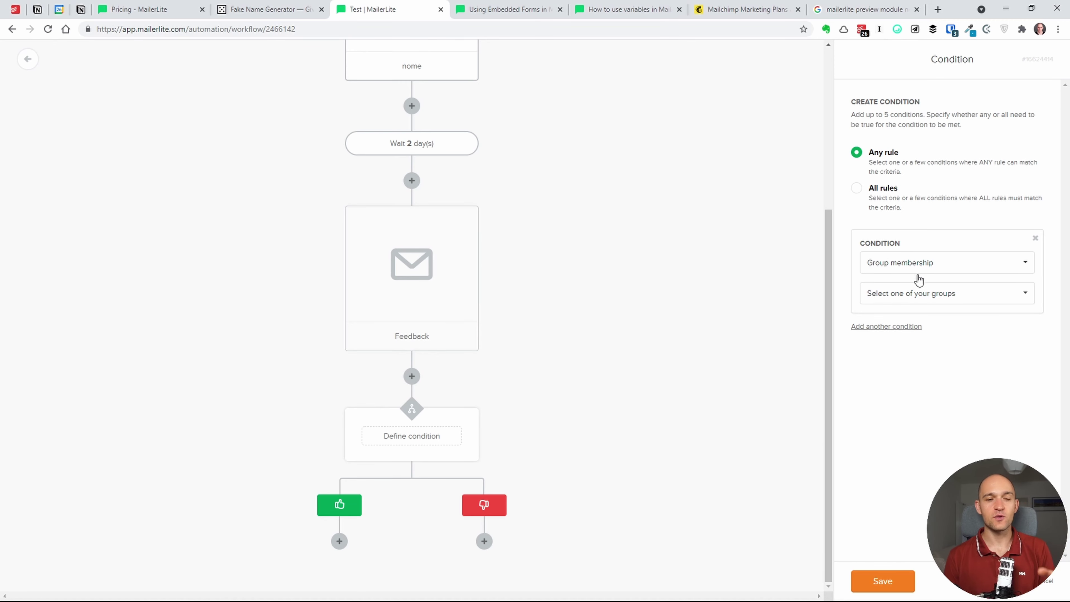
- Add a second blank rule joined by 'or', keeping the match setting on Any rule
left_click(893, 328)
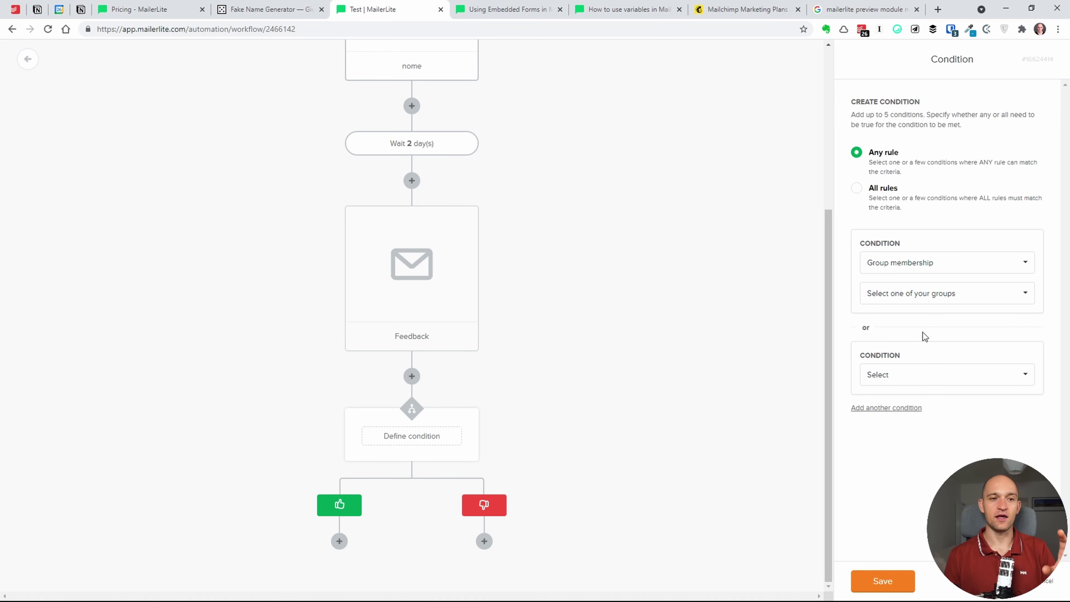
left_click(858, 188)
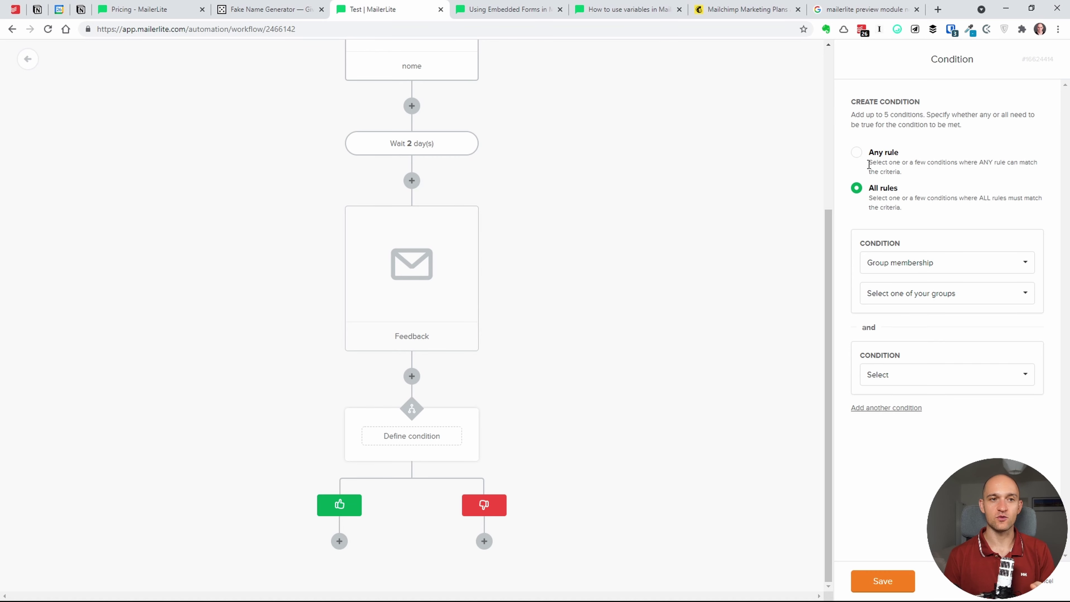
left_click(857, 152)
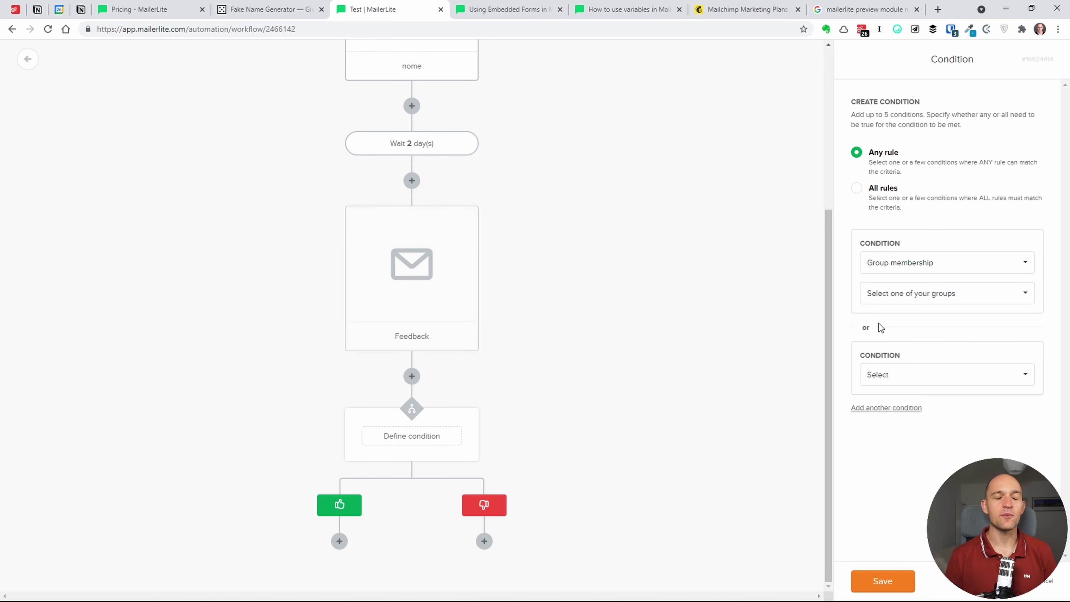
left_click(932, 263)
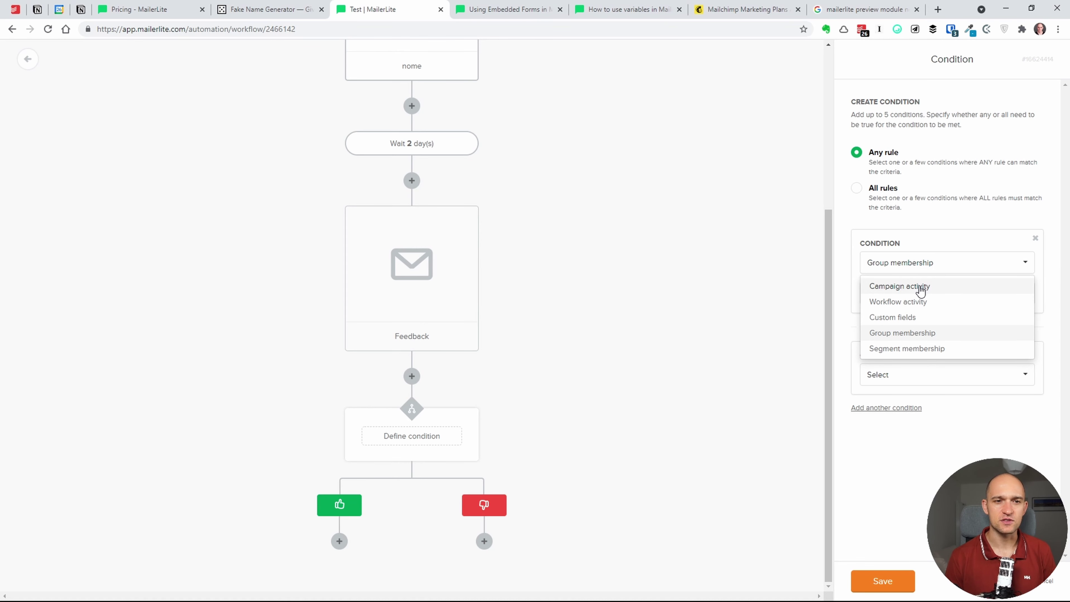
left_click(929, 234)
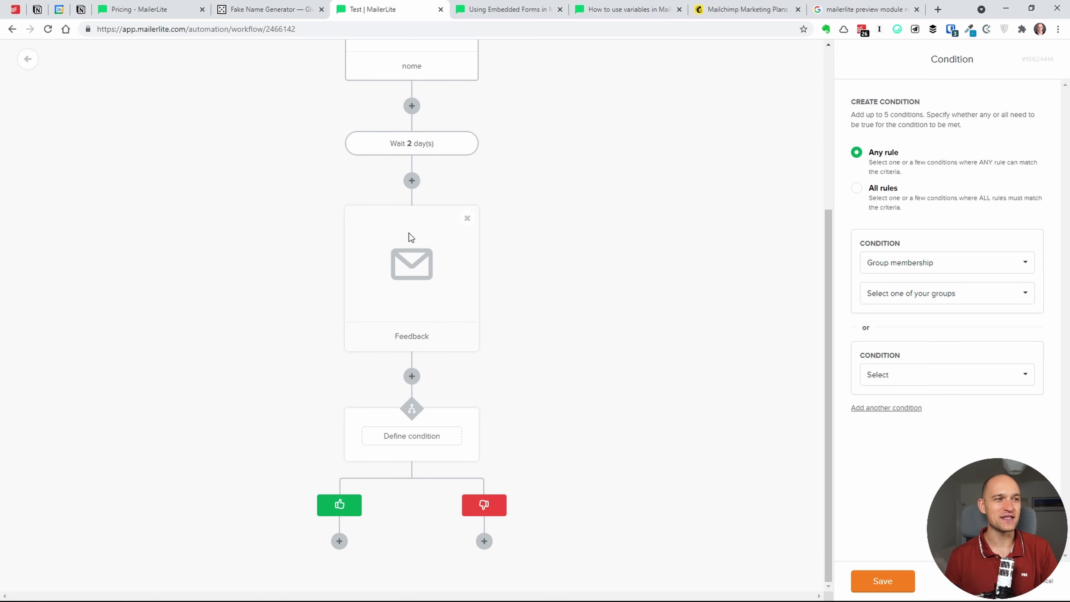
scroll(820, 360, "up", 5)
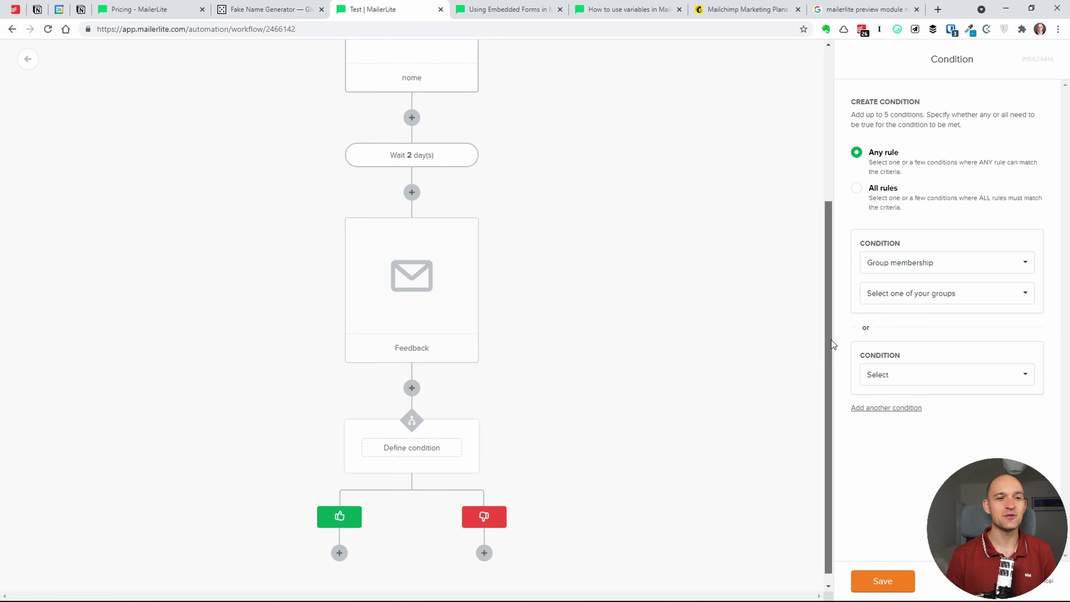
scroll(850, 266, "down", 2)
scroll(788, 440, "down", 4)
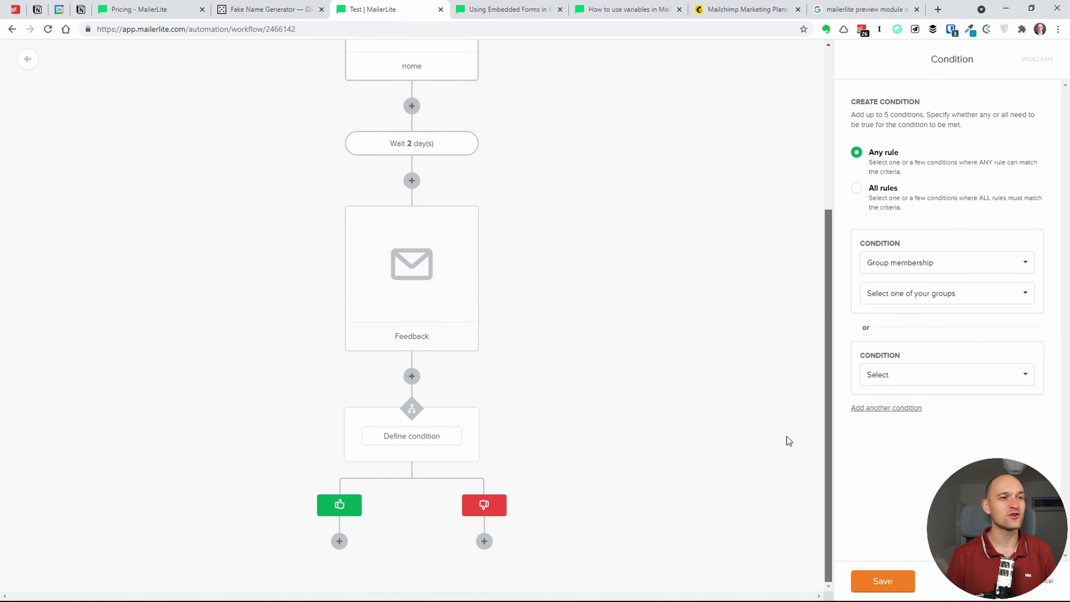
scroll(798, 165, "up", 5)
scroll(788, 296, "down", 5)
scroll(788, 439, "down", 1)
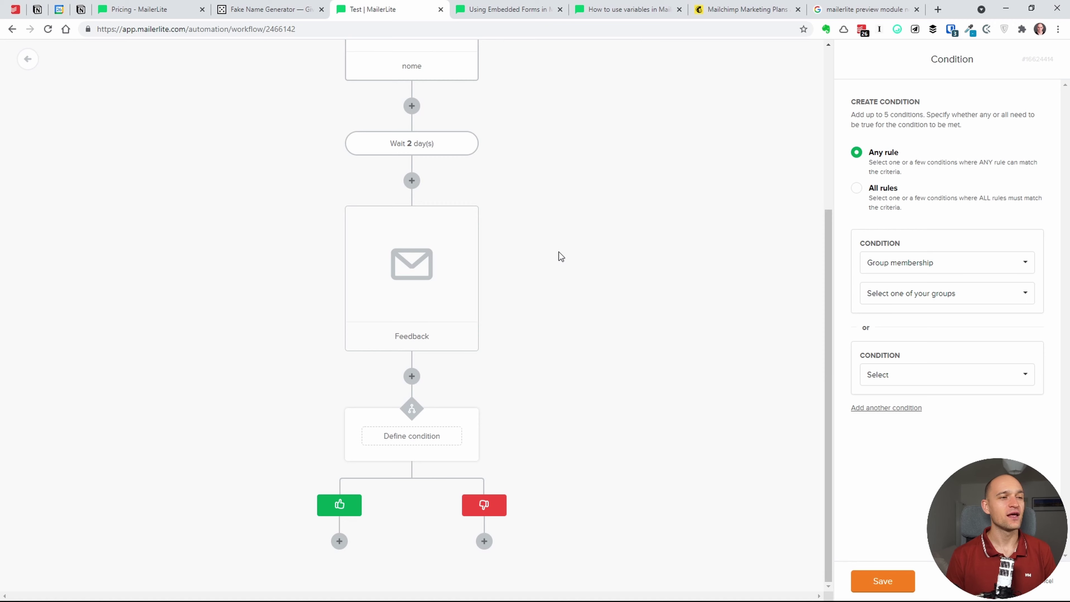
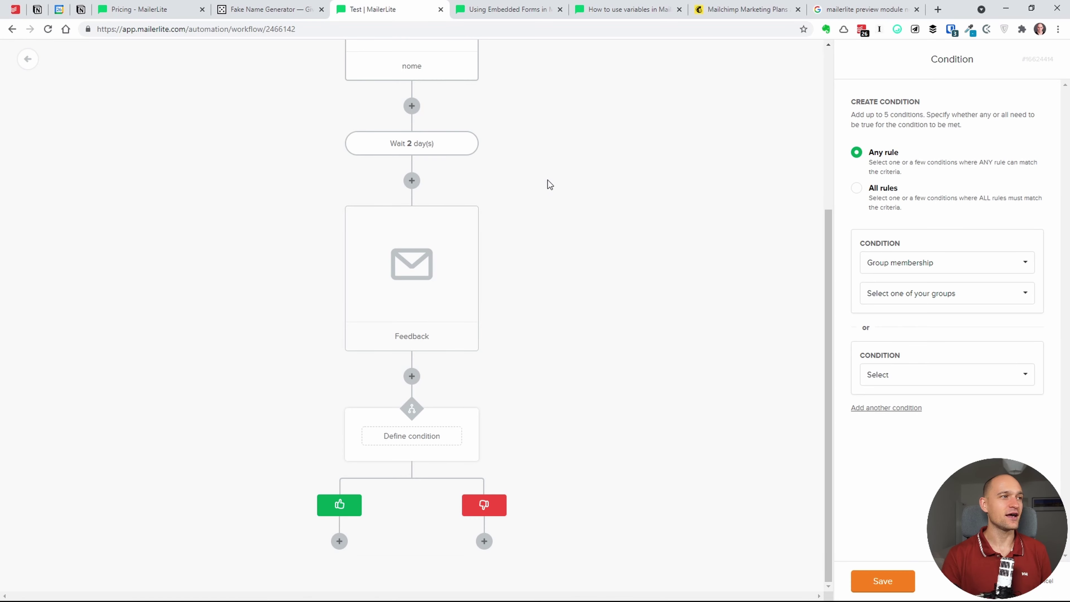
- Save the unfinished workflow, return to the automation list and open Sites' Landing pages
left_click(885, 578)
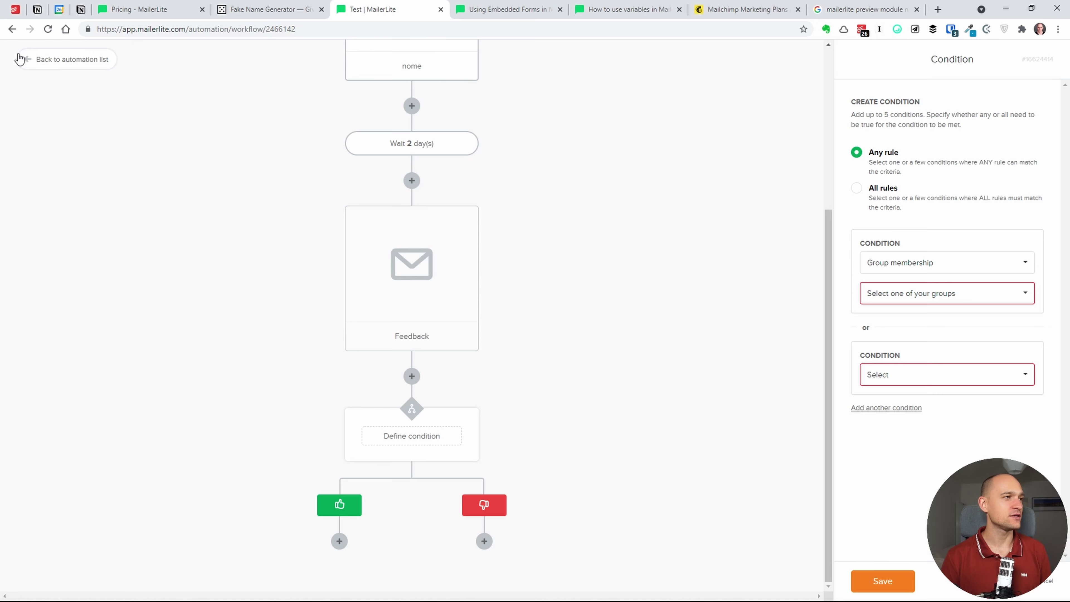
left_click(27, 59)
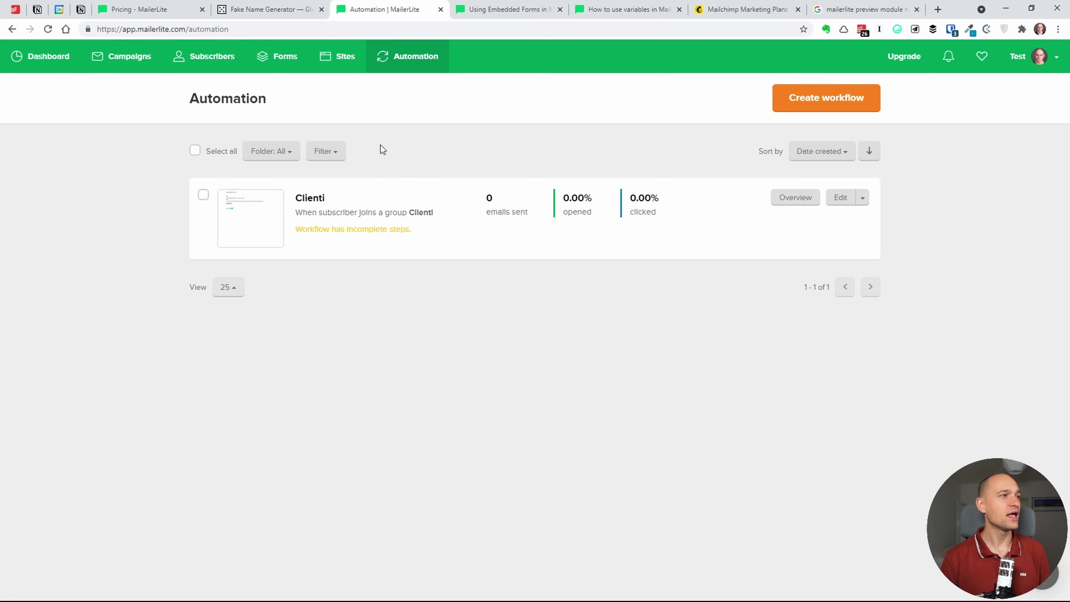
left_click(341, 64)
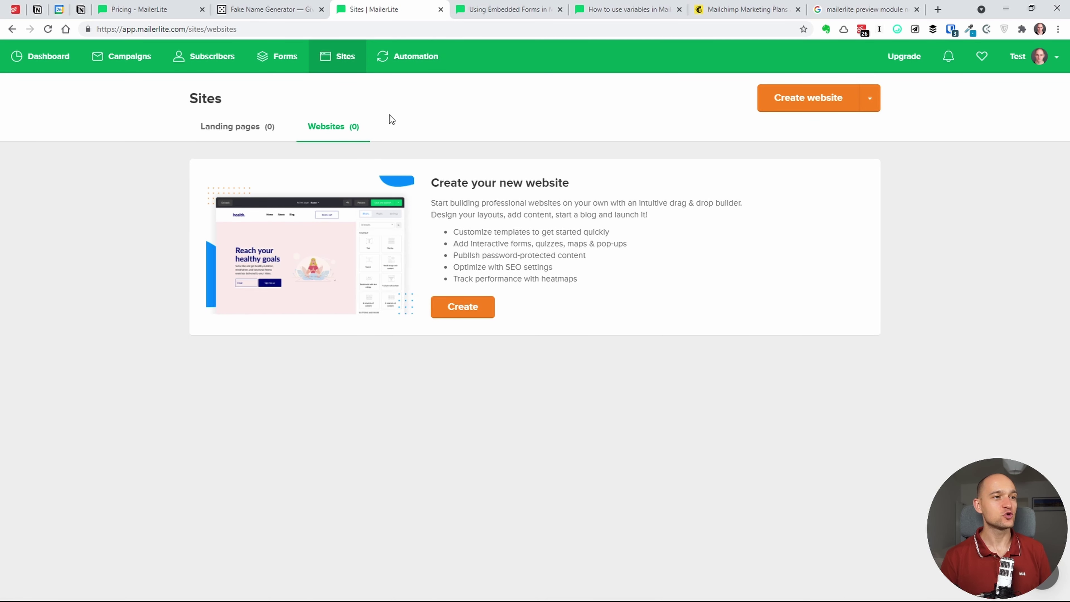
left_click(255, 127)
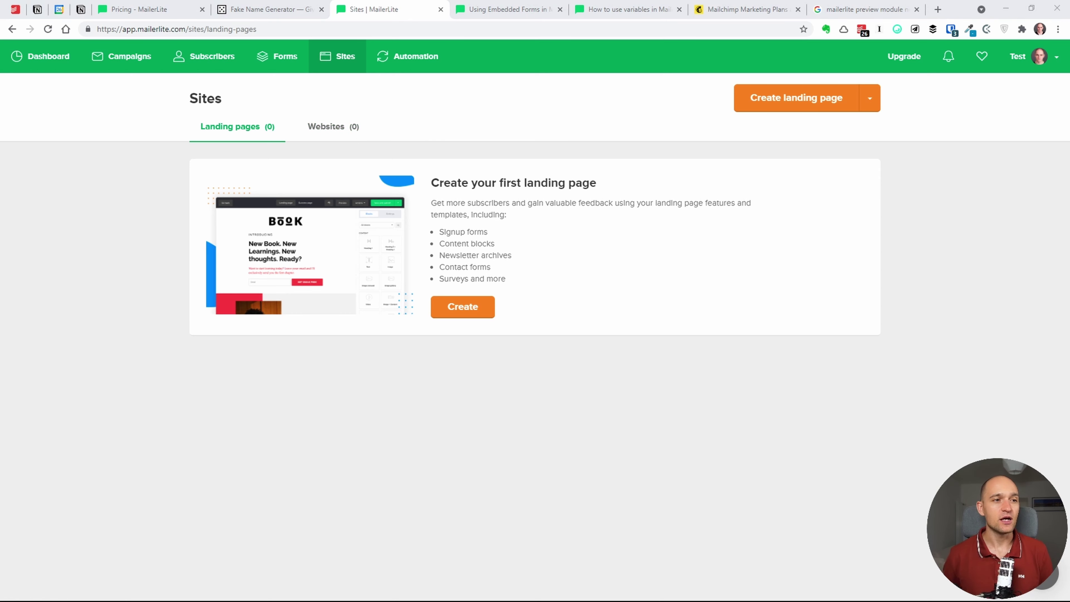
left_click(362, 137)
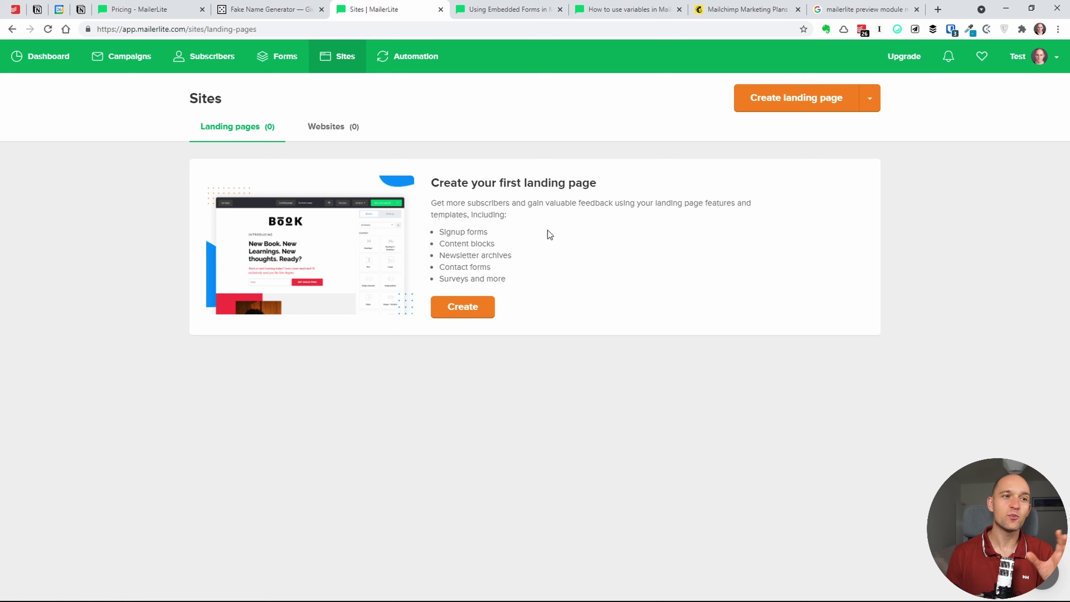
- Create a new landing page named 'landing'
left_click(485, 309)
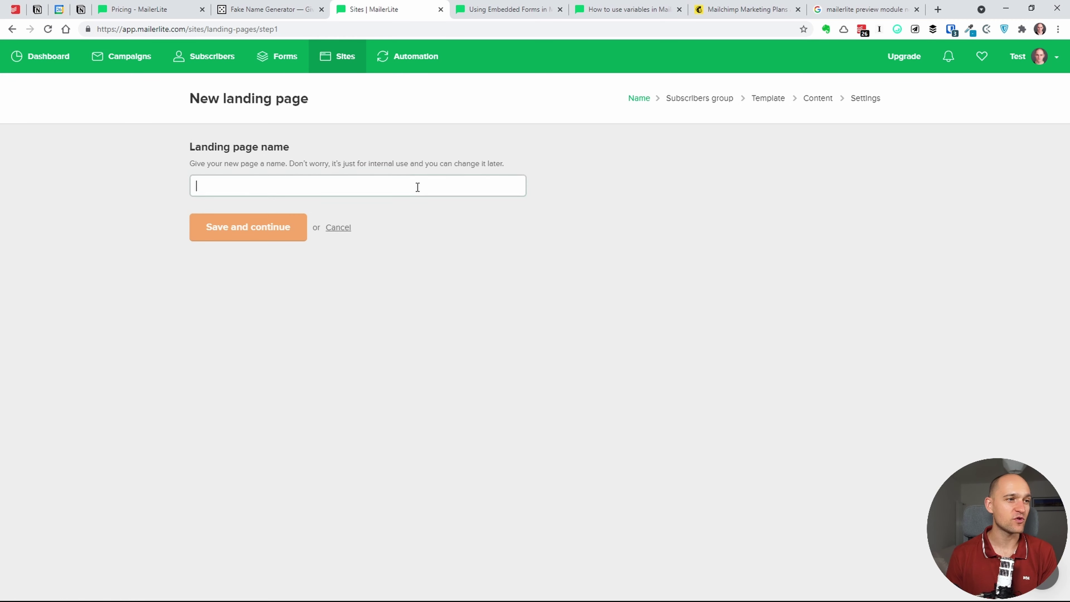
type("landing")
key("Return")
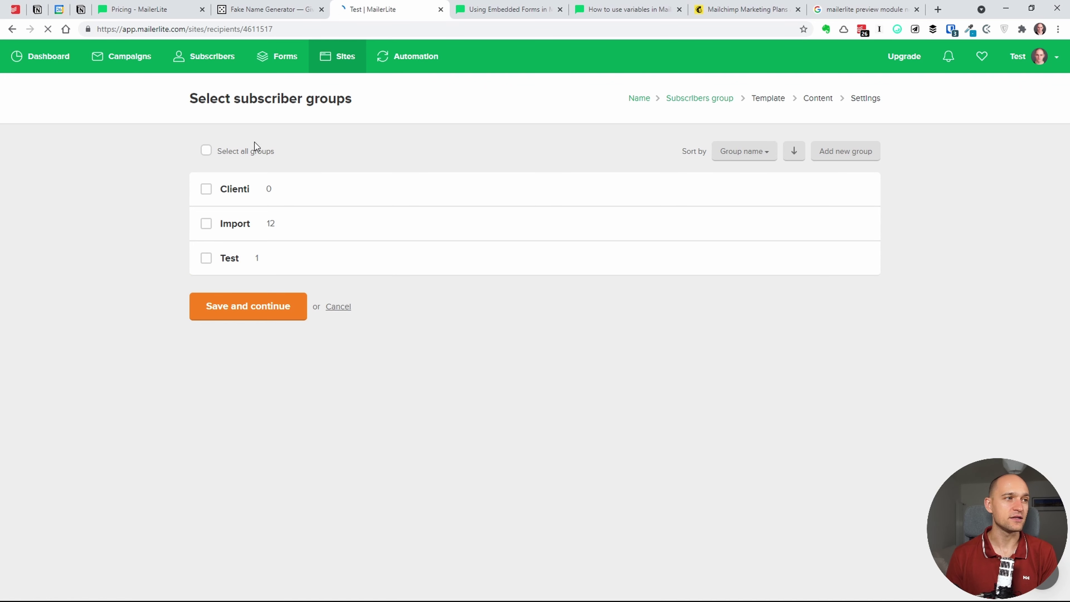
- Target the Import subscriber group instead of Test and continue
left_click(206, 257)
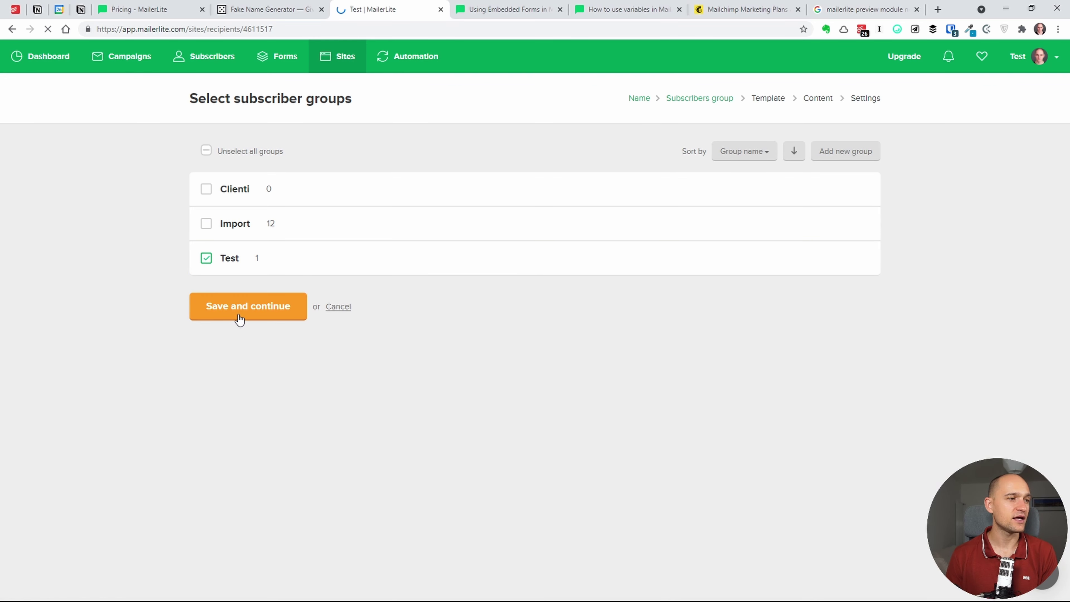
left_click(206, 258)
left_click(205, 223)
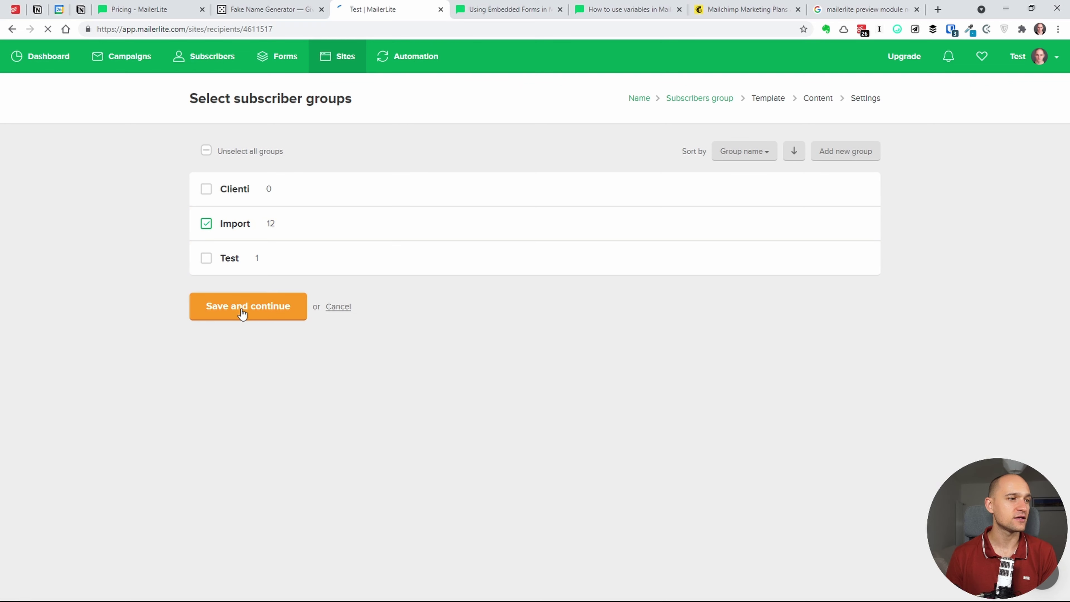
left_click(242, 309)
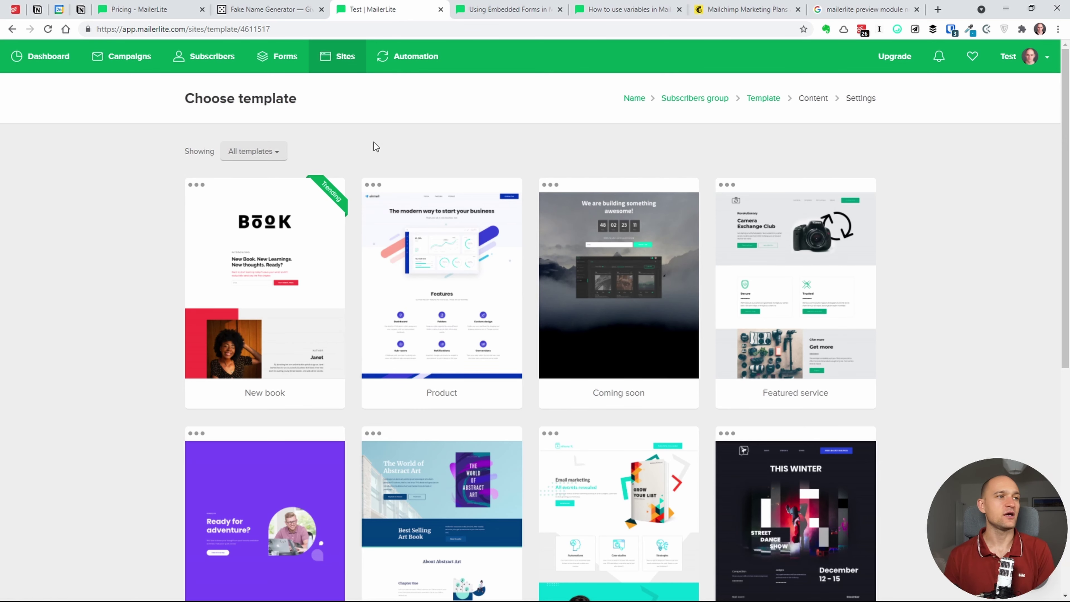
- Browse the template categories and the landing page template gallery
left_click(252, 151)
left_click(387, 153)
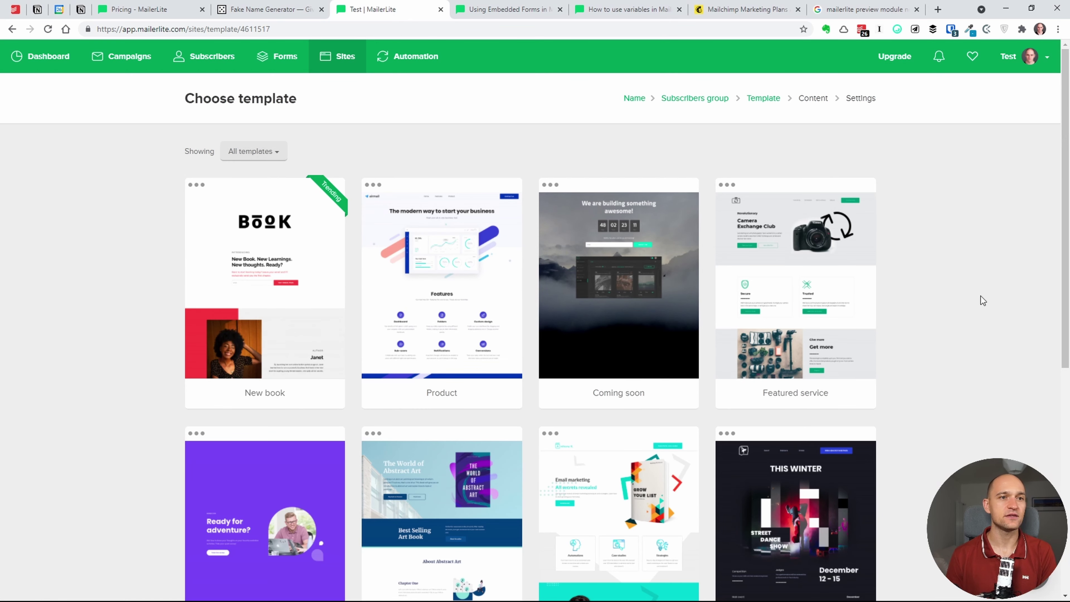
scroll(1064, 297, "down", 9)
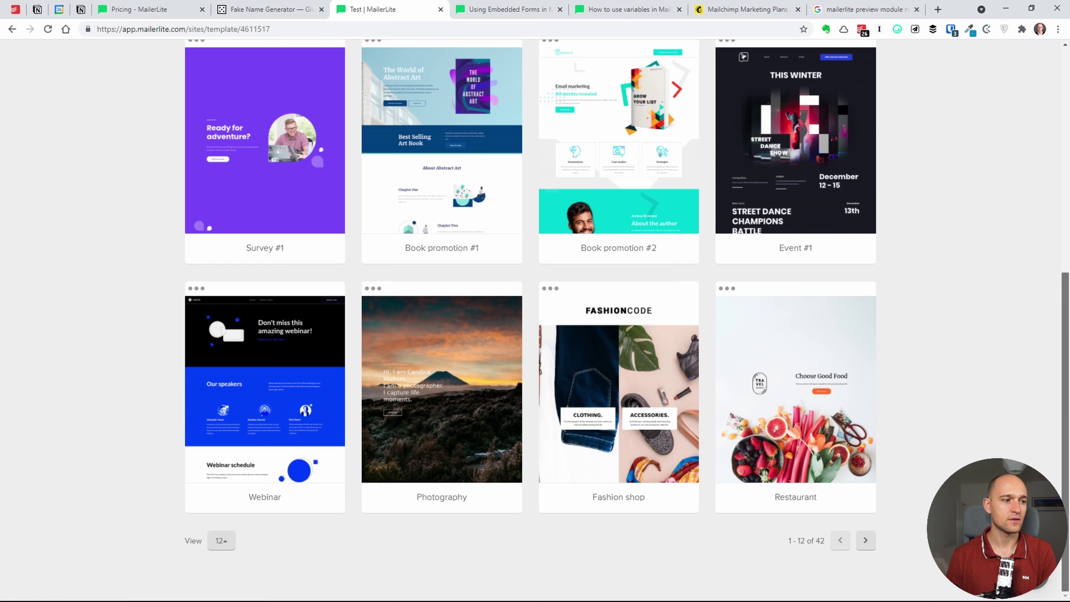
scroll(1064, 297, "up", 9)
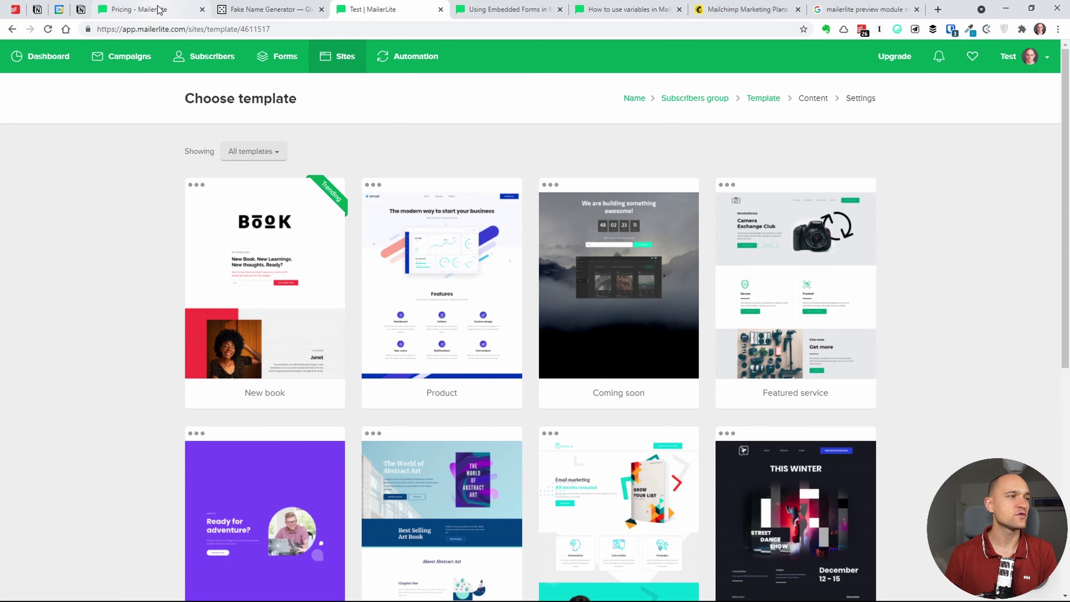
- Search the MailerLite pricing page for 'landing', then return to the gallery
left_click(159, 11)
key("ctrl+f")
type("landing")
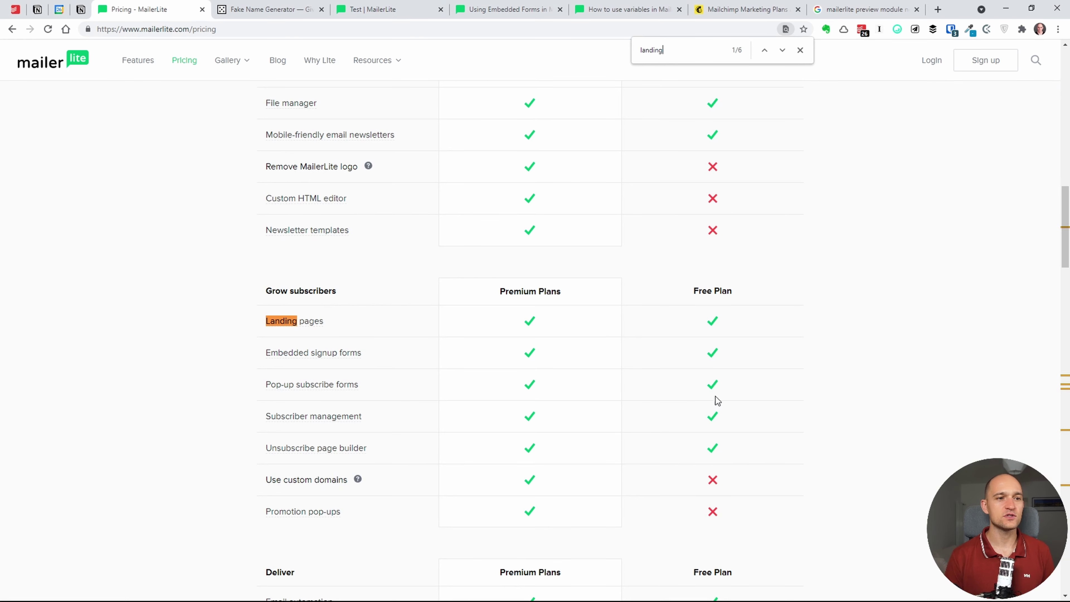
left_click(385, 9)
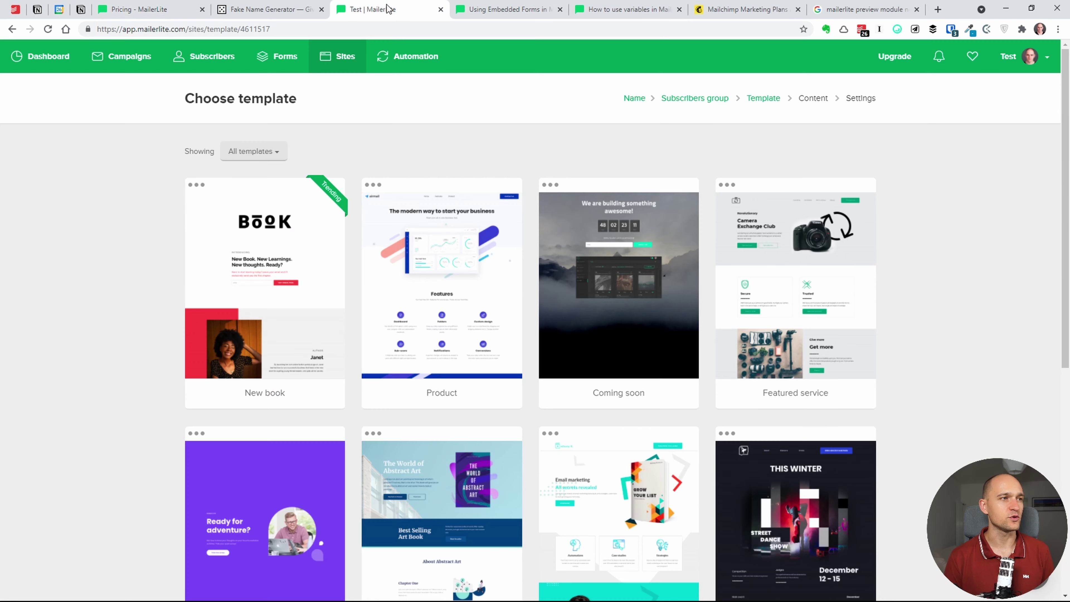
- Scroll the template gallery and pick the Product template
mouse_move(434, 302)
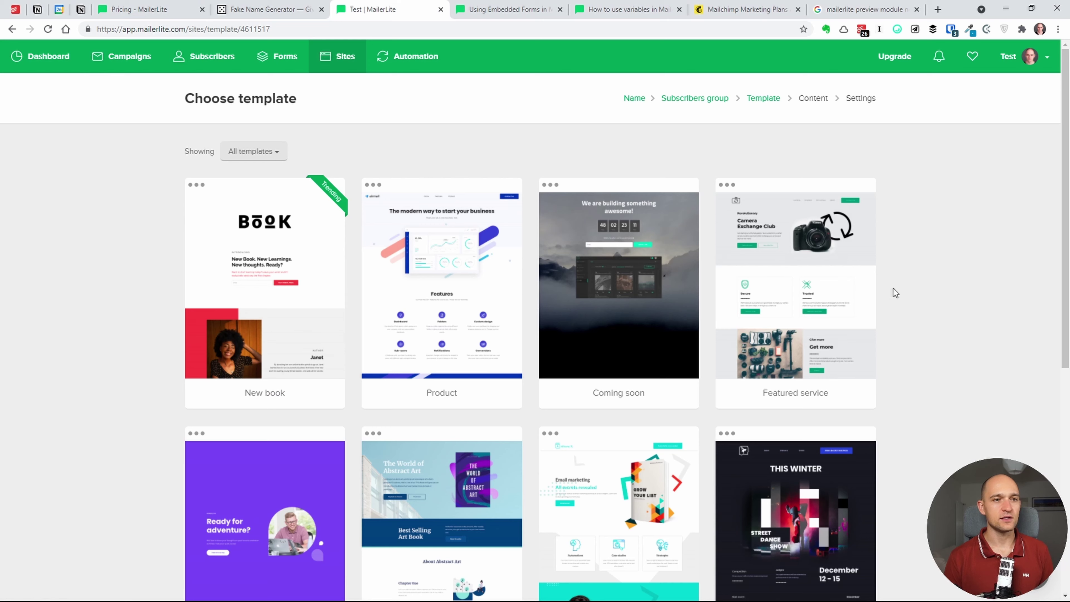
left_click_drag(1066, 266, 1069, 489)
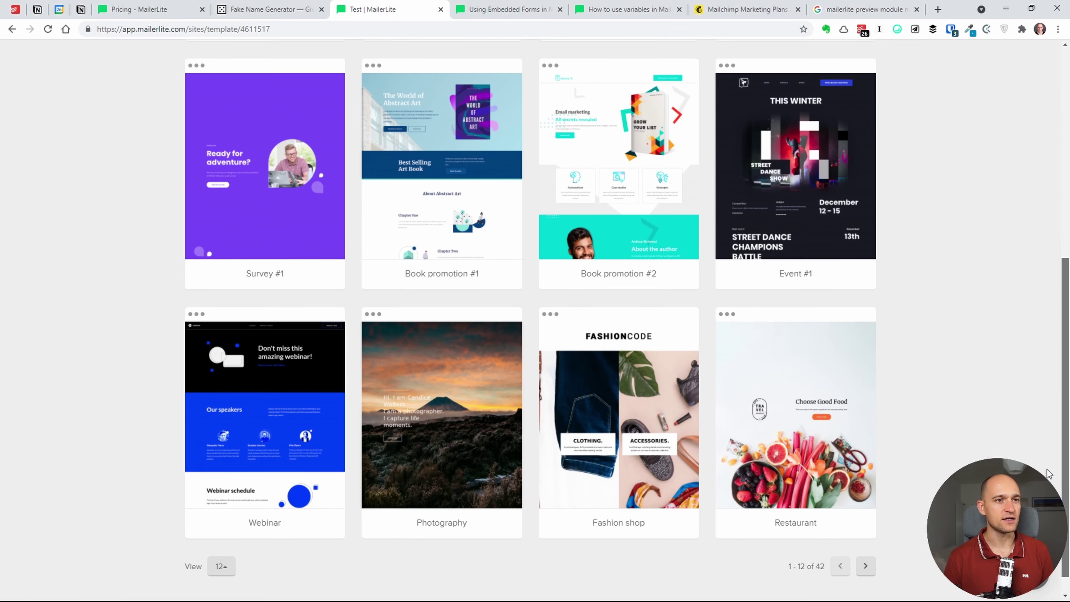
scroll(624, 320, "up", 2)
scroll(623, 320, "down", 2)
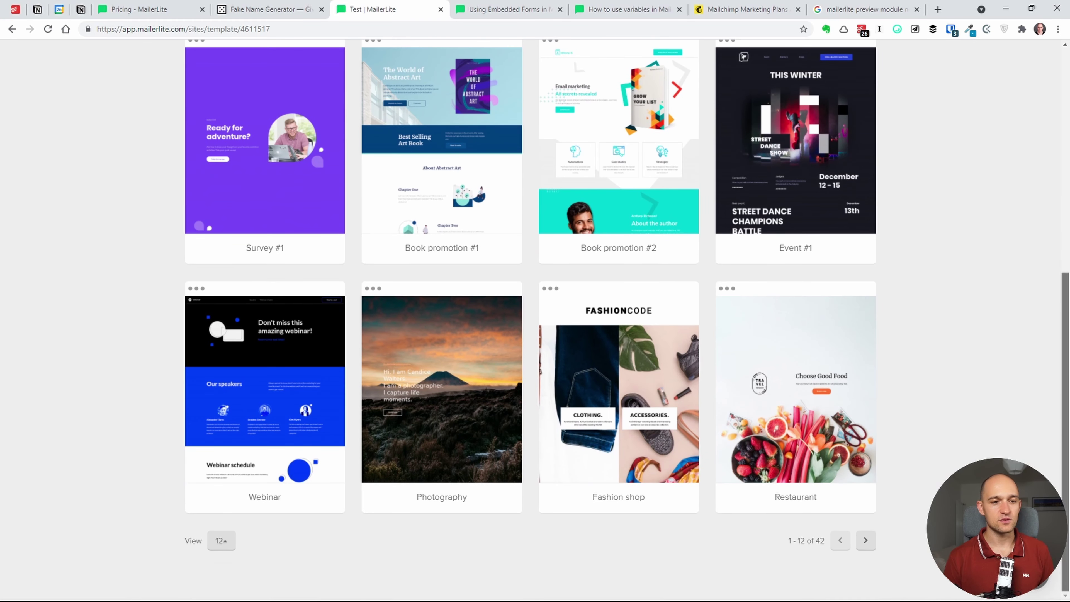
left_click_drag(1069, 469, 1069, 242)
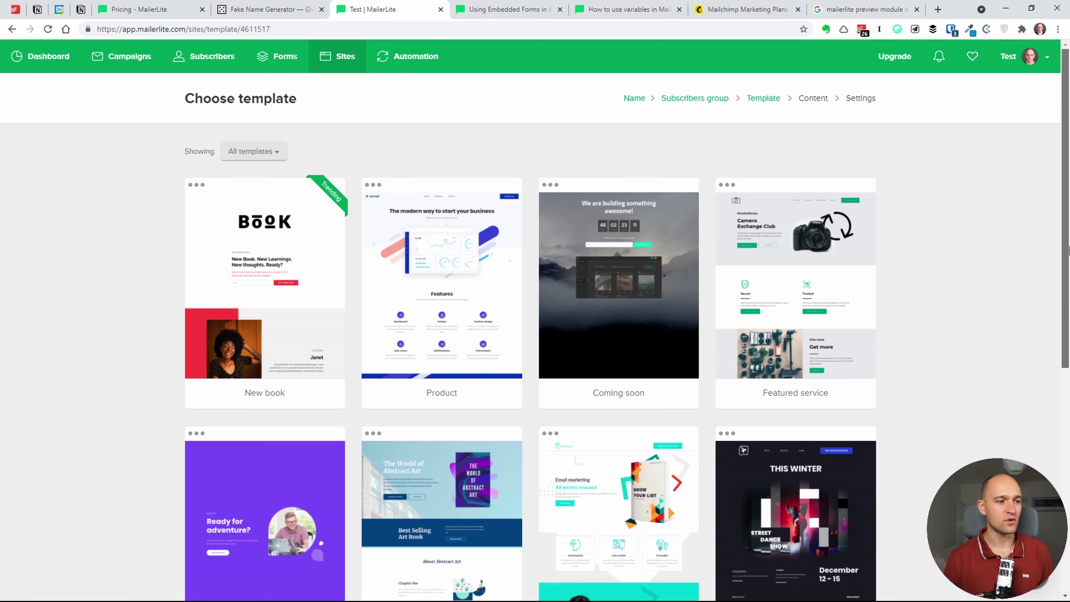
scroll(1031, 276, "down", 2)
mouse_move(467, 265)
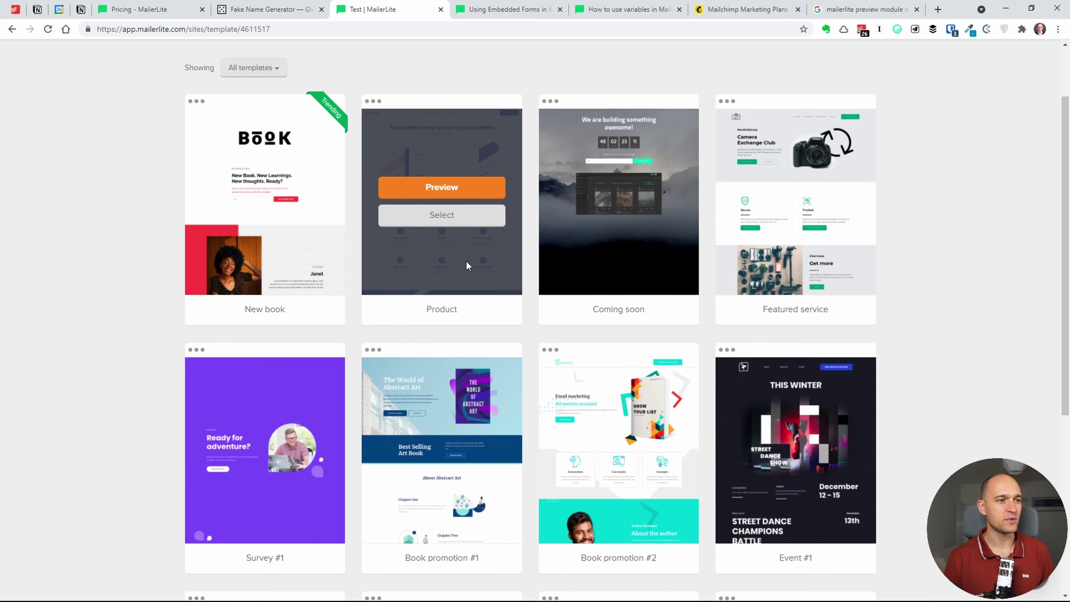
left_click(454, 220)
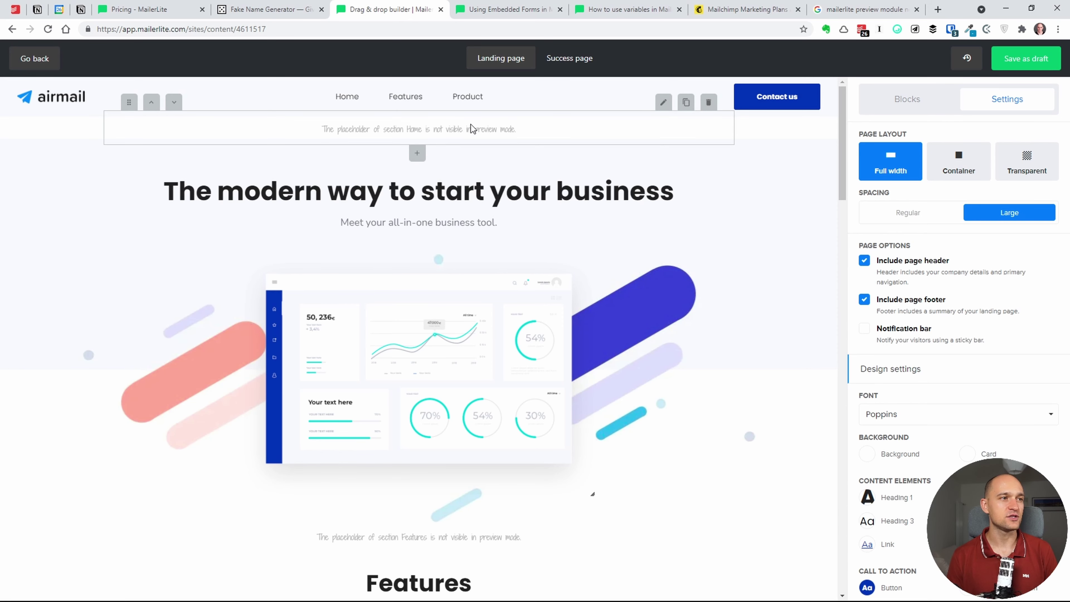
- Inspect the header, Add link, hero text and dashboard image settings, then show the Blocks library
left_click(522, 103)
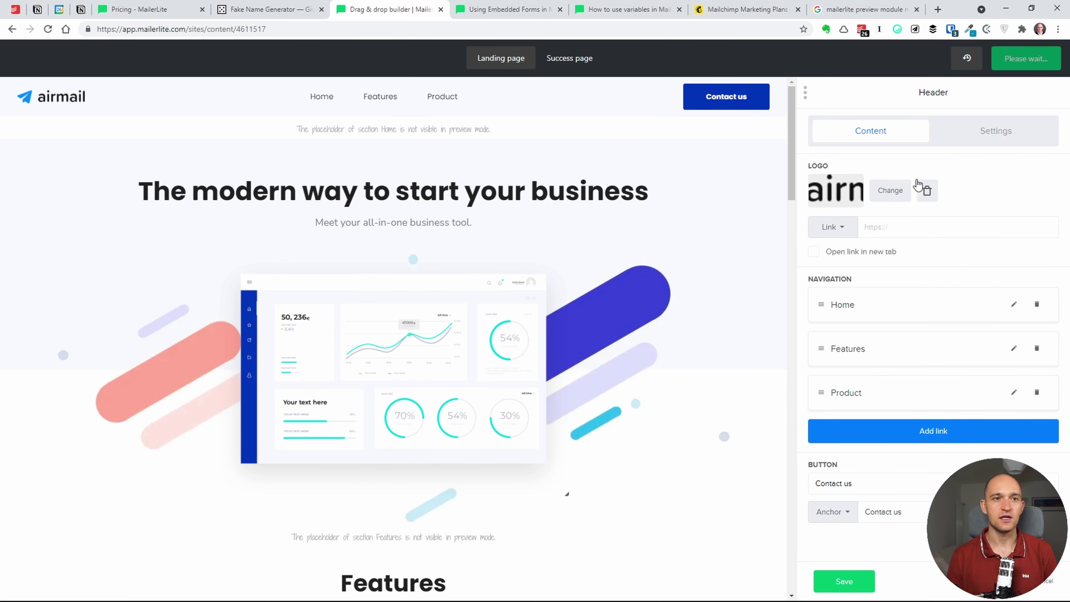
left_click(917, 441)
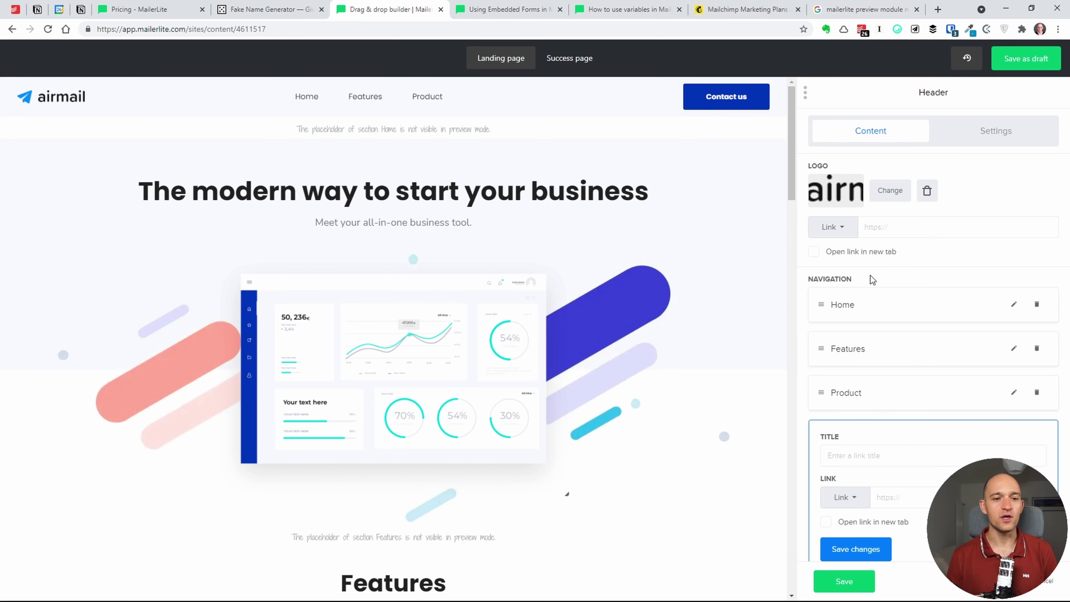
left_click(612, 190)
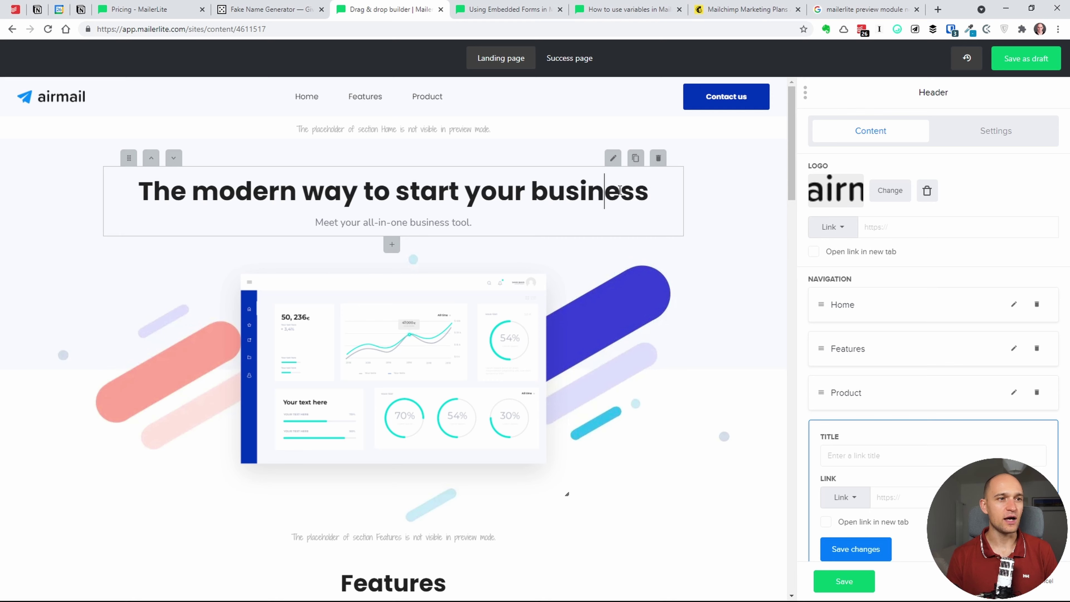
left_click(613, 158)
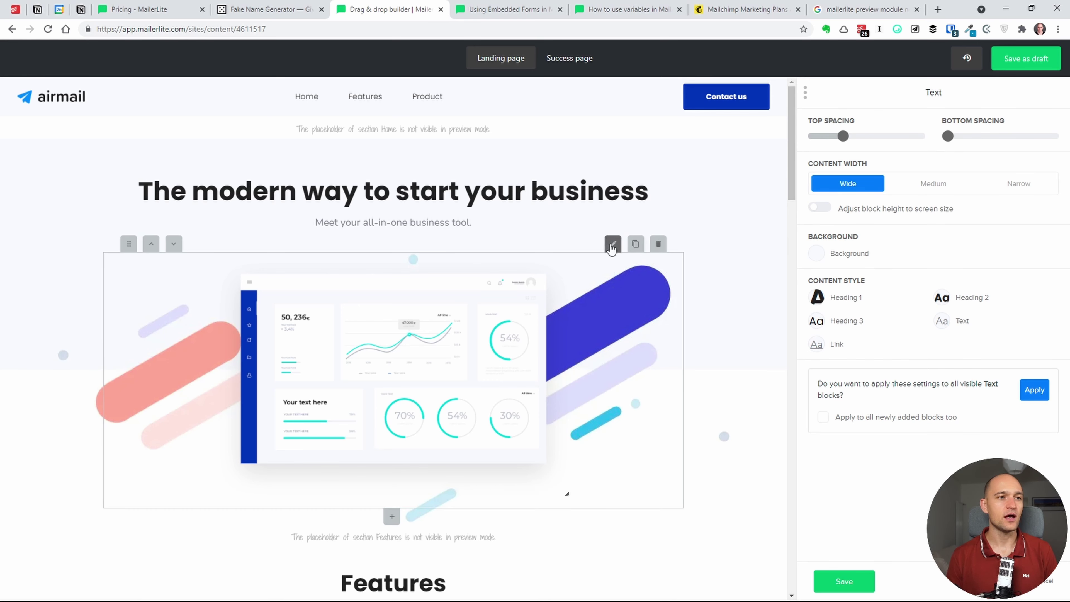
left_click(611, 246)
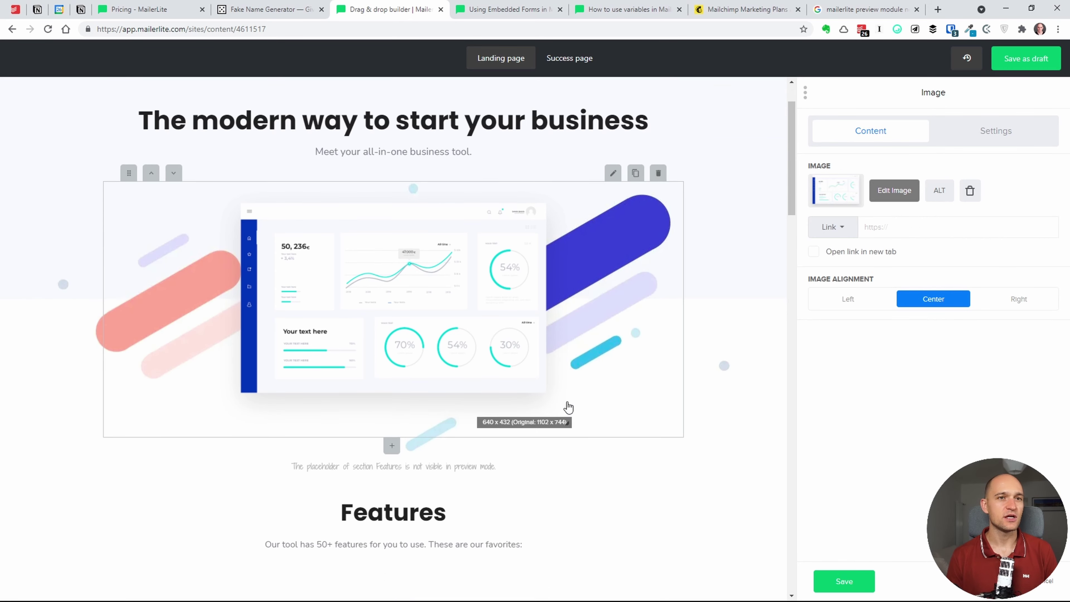
scroll(548, 449, "down", 3)
left_click(1047, 586)
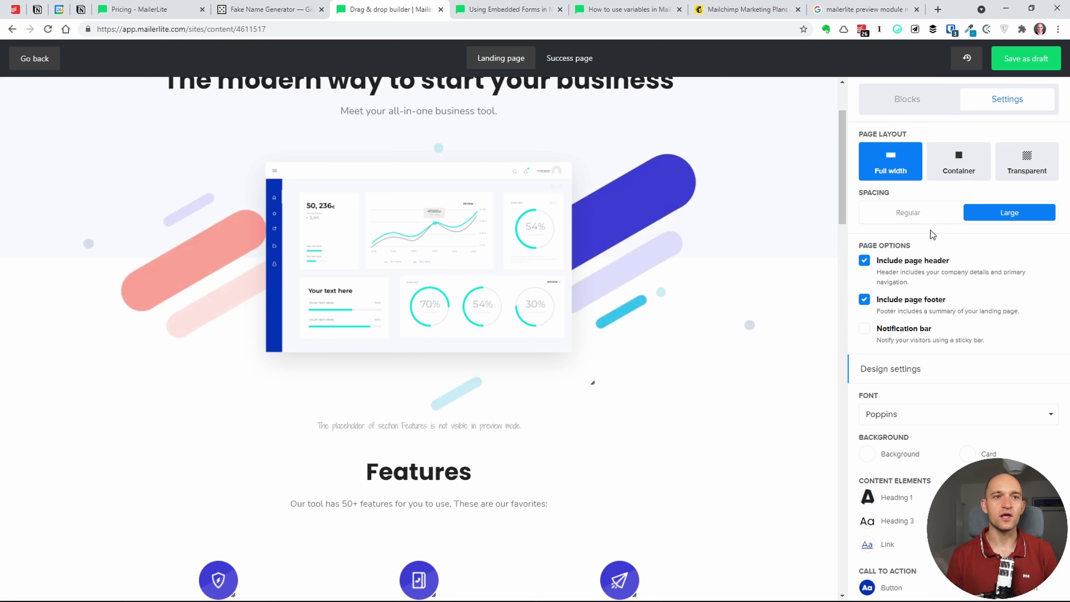
left_click(921, 100)
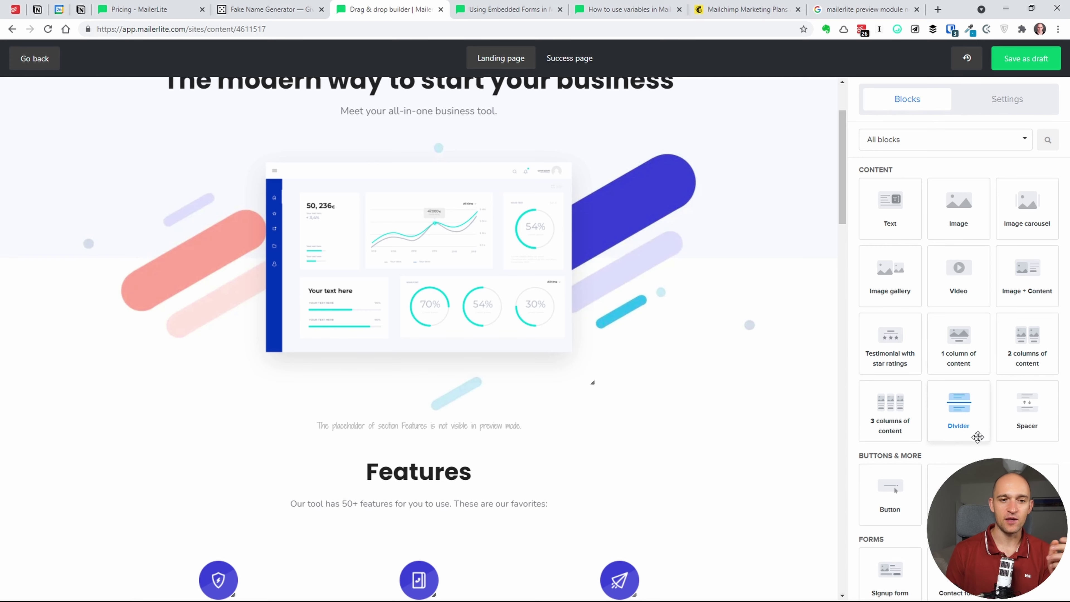
- Add Image + Content, Divider and Spacer blocks above the Features section
scroll(1024, 400, "down", 5)
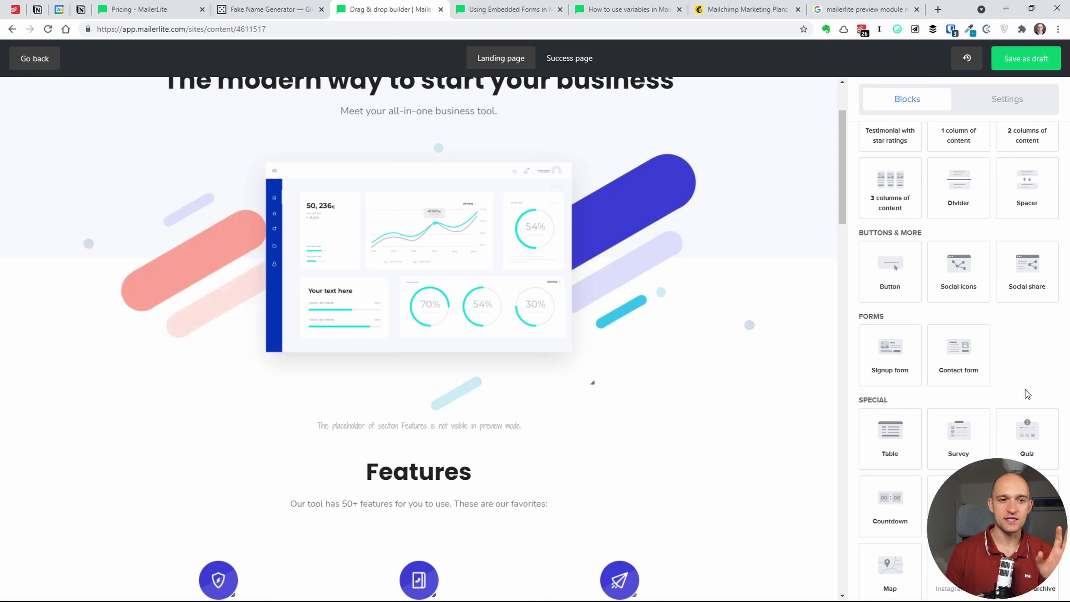
scroll(1027, 394, "up", 5)
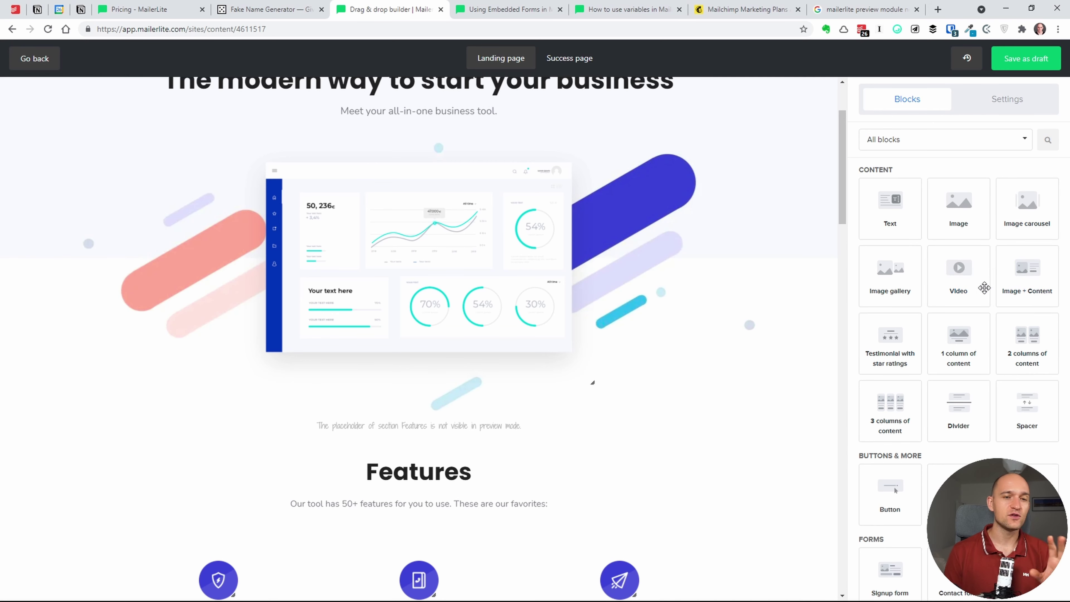
scroll(977, 337, "down", 3)
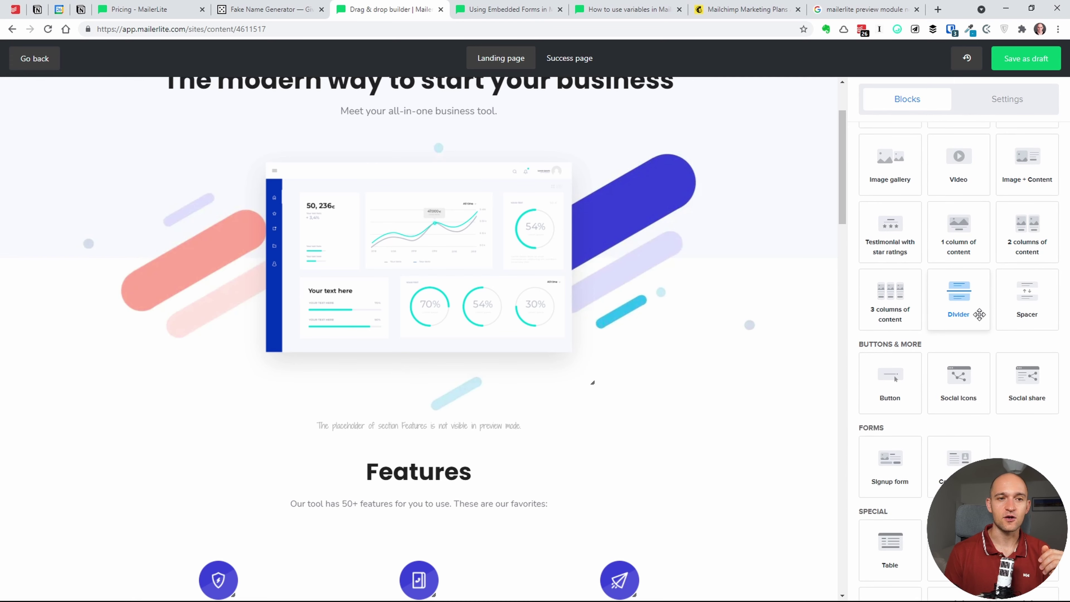
left_click_drag(1027, 171, 533, 374)
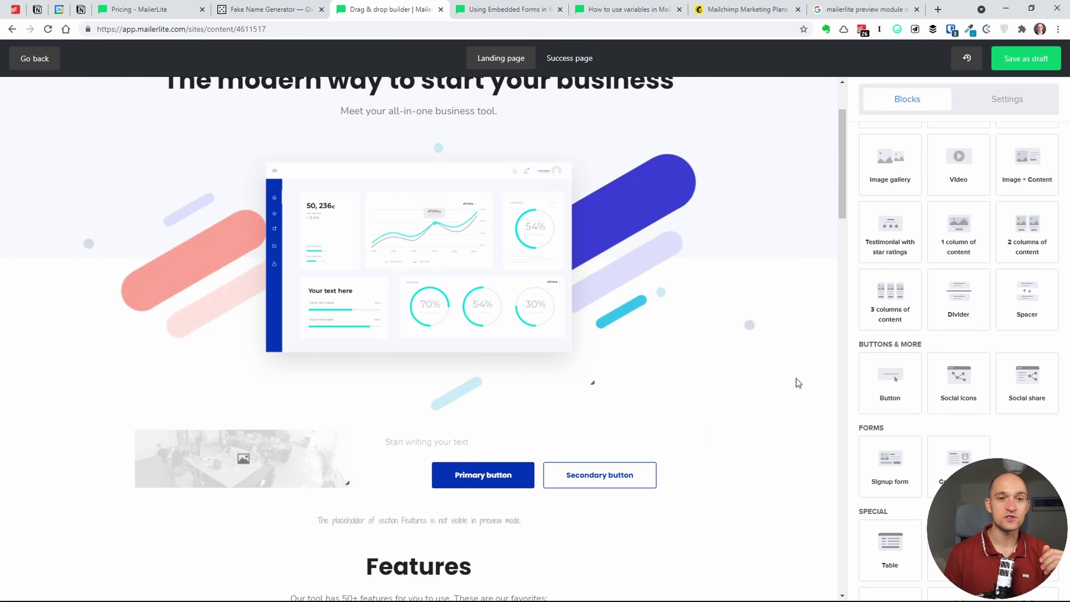
left_click_drag(960, 311, 543, 435)
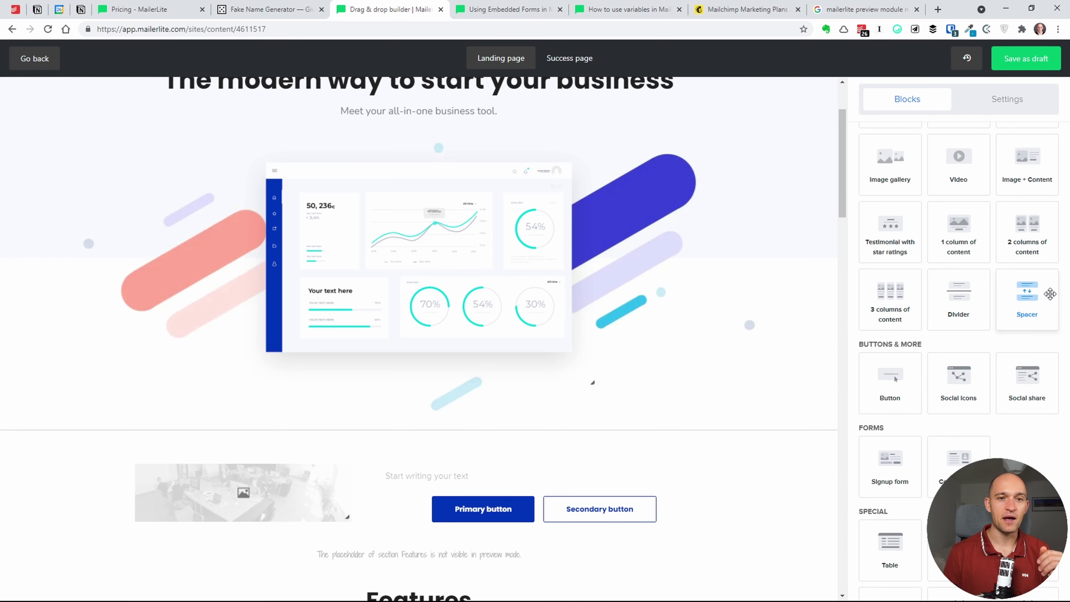
left_click_drag(1049, 294, 465, 412)
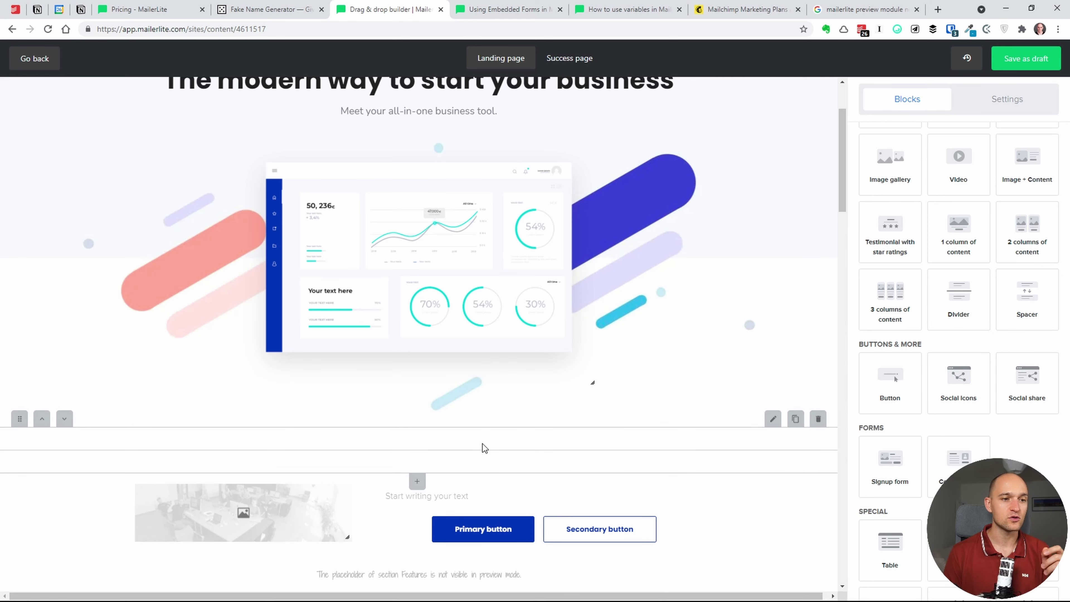
- Raise the new spacer's Top Spacing to make it taller
left_click(535, 420)
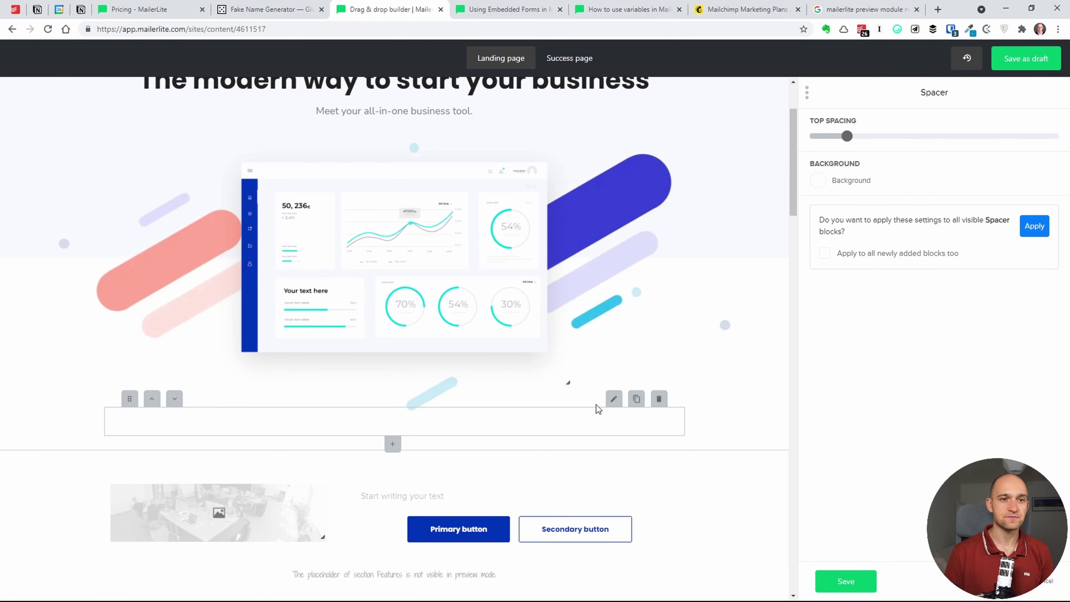
mouse_move(846, 136)
left_mouse_down()
mouse_move(983, 136)
mouse_move(858, 136)
left_mouse_up()
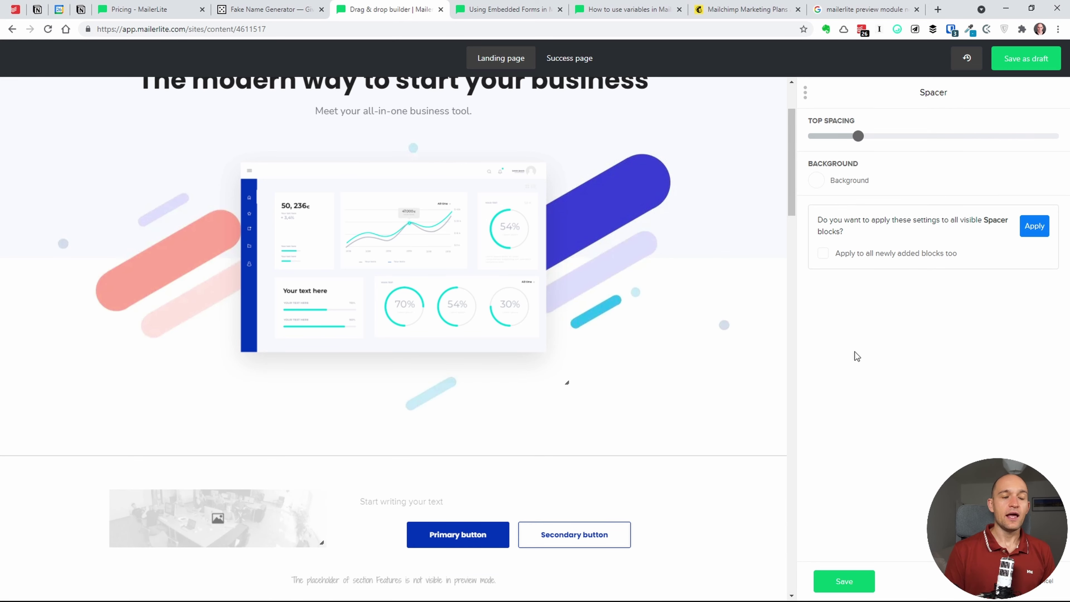
left_click(1043, 588)
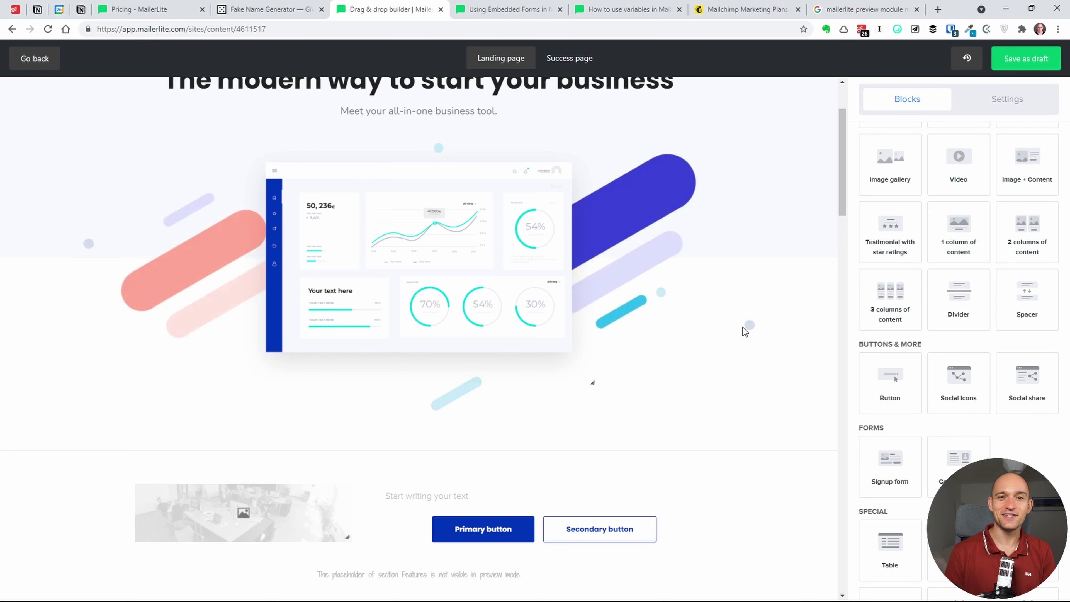
- Add a Signup form block below the hero image and open the page settings
scroll(931, 364, "down", 6)
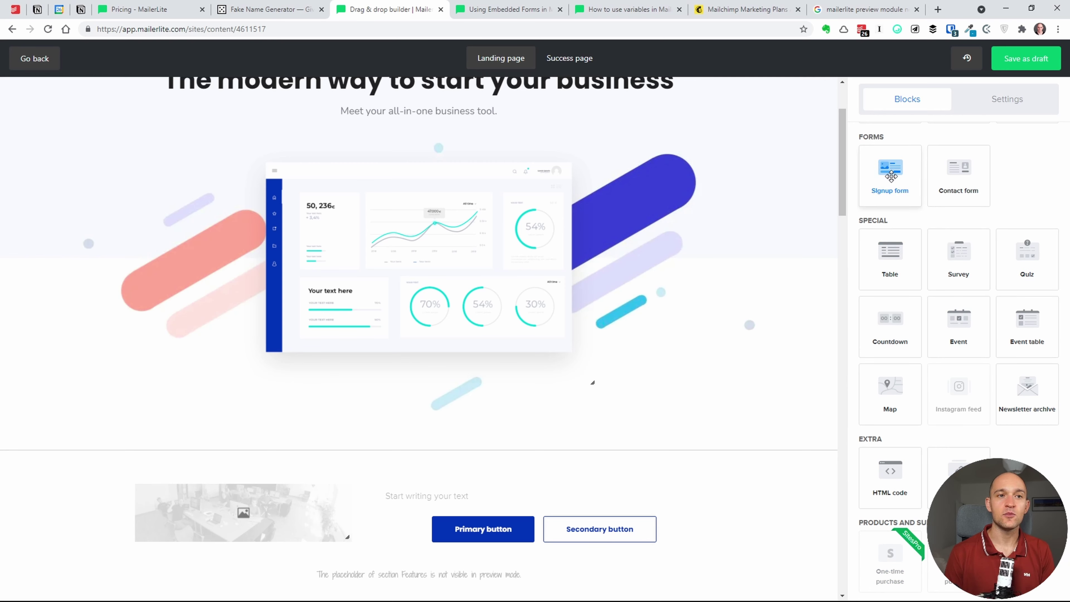
left_click_drag(891, 176, 648, 294)
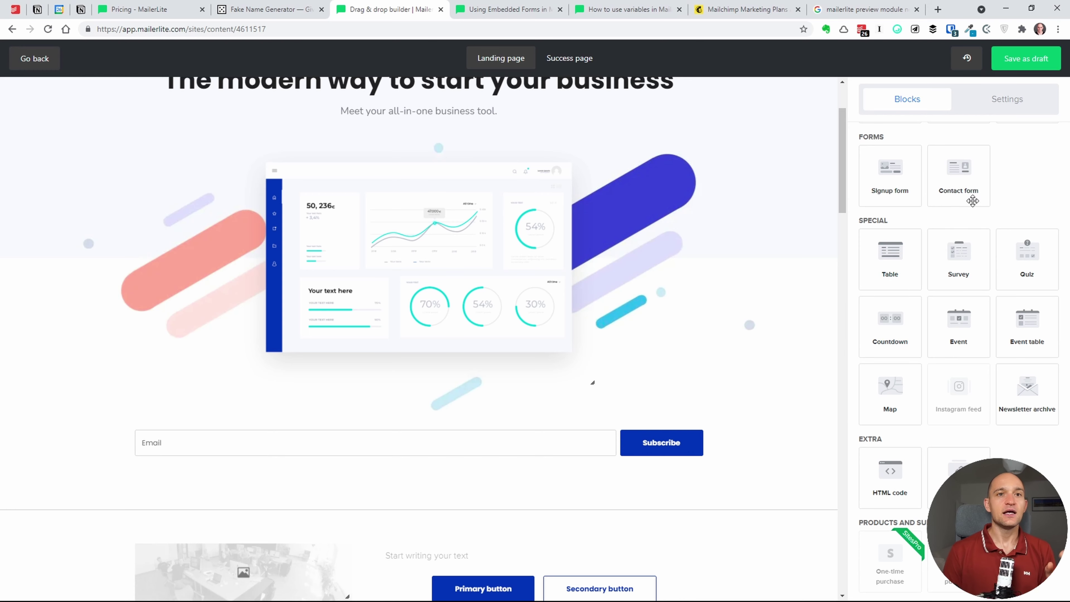
left_click(1014, 103)
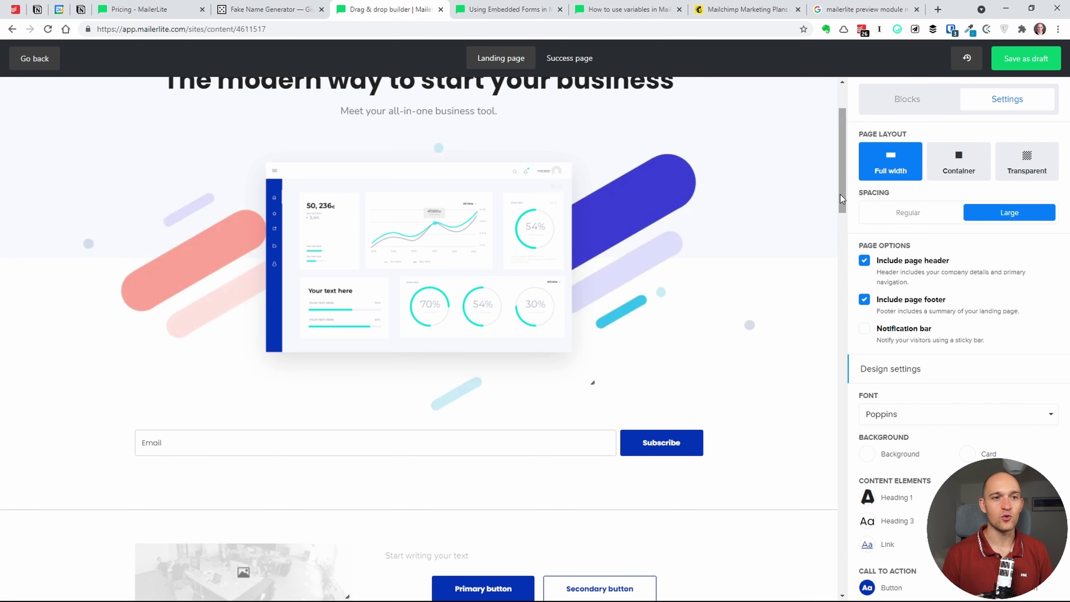
mouse_move(840, 194)
left_mouse_down()
mouse_move(838, 241)
mouse_move(856, 185)
left_mouse_up()
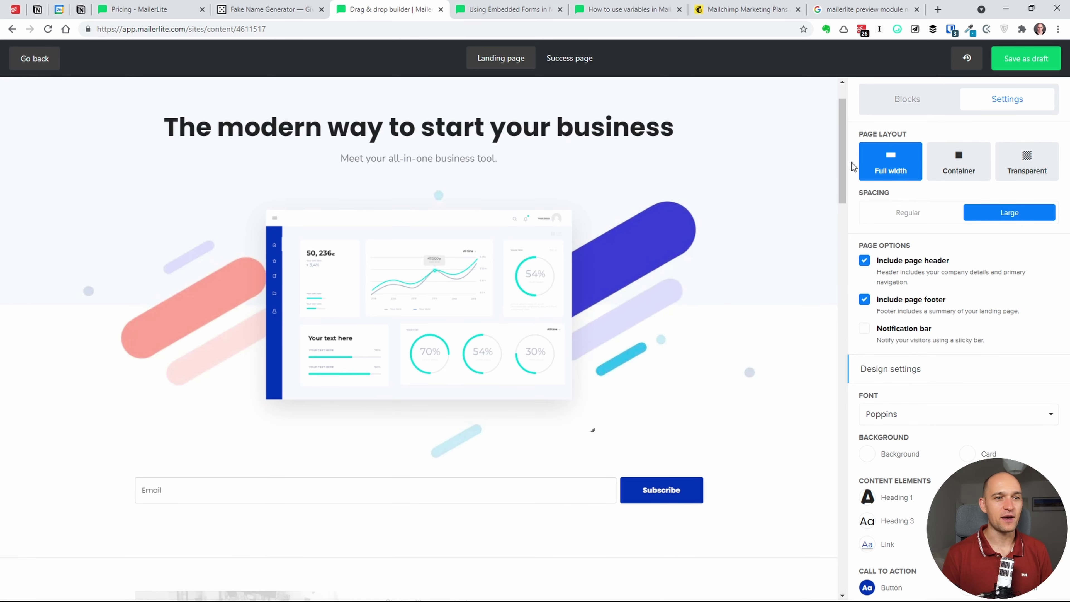
left_click_drag(851, 162, 831, 137)
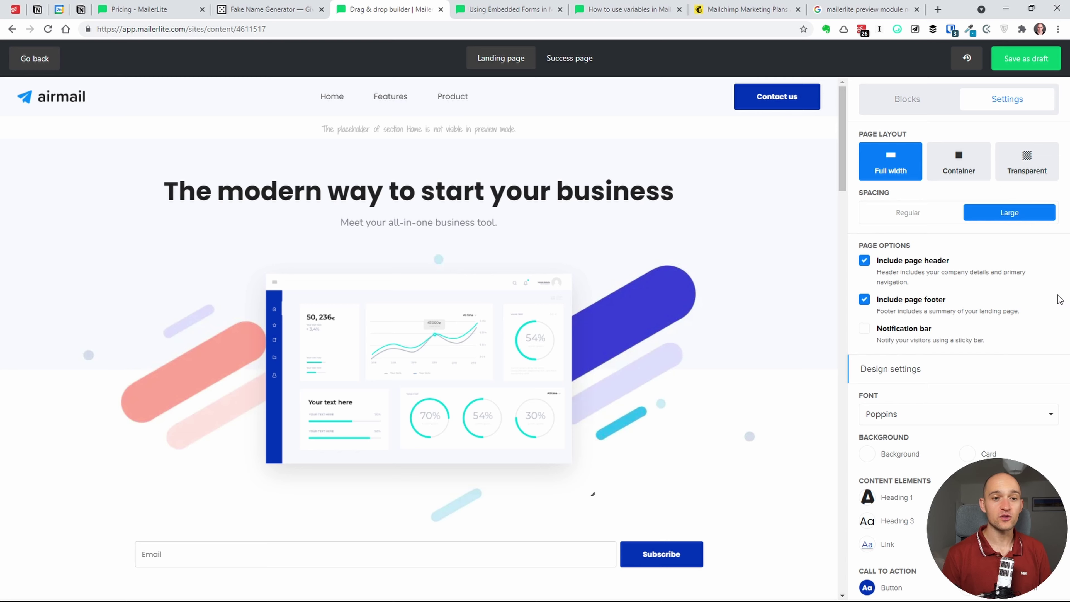
- Try Container, Transparent and Full width page layouts, settling on Transparent
left_click(905, 99)
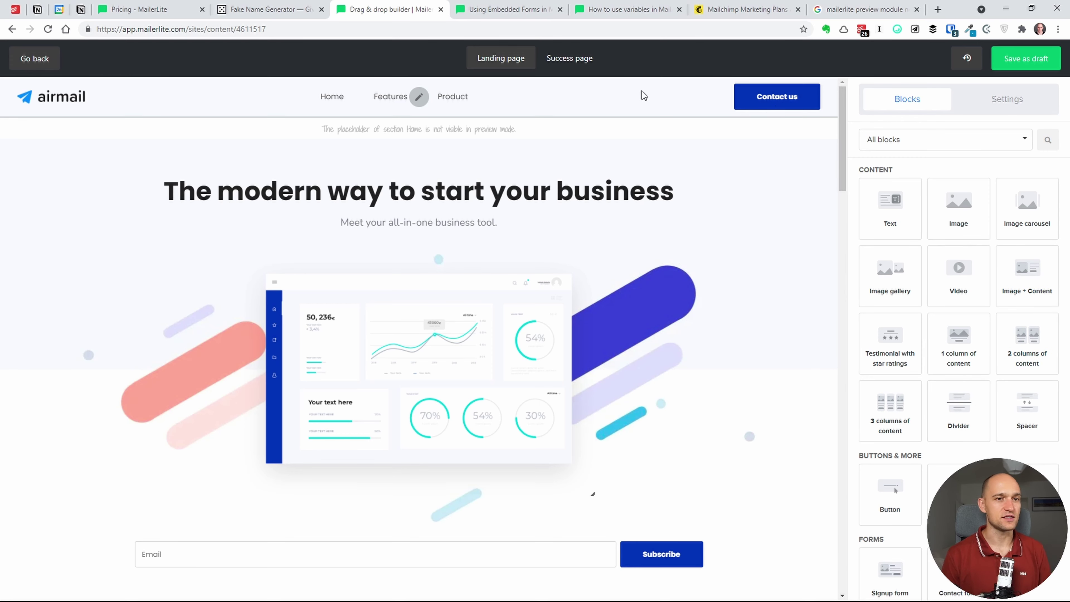
left_click(1016, 100)
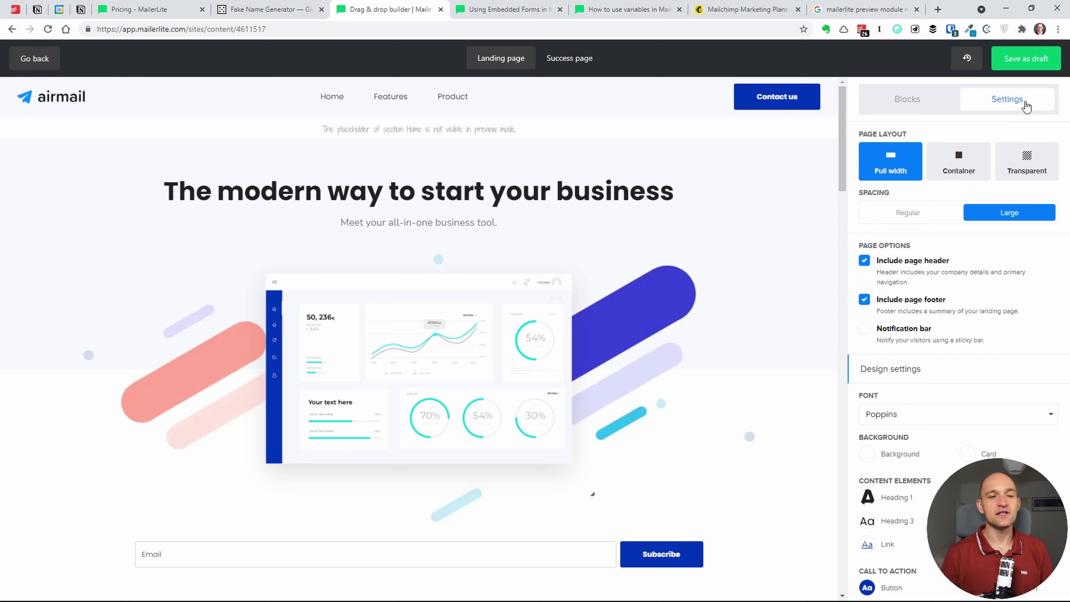
left_click(946, 173)
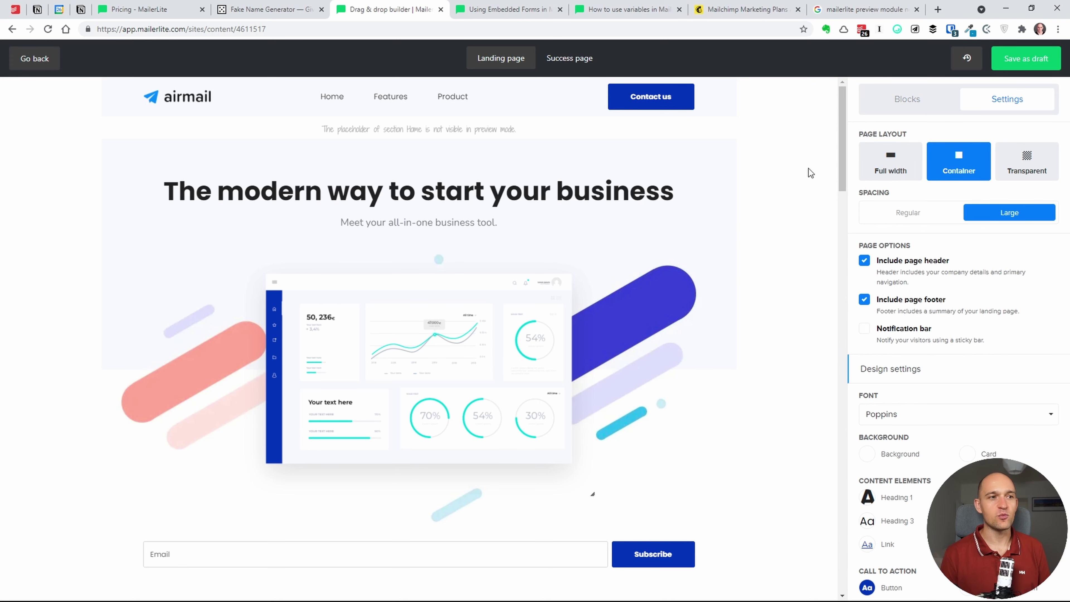
left_click(1022, 163)
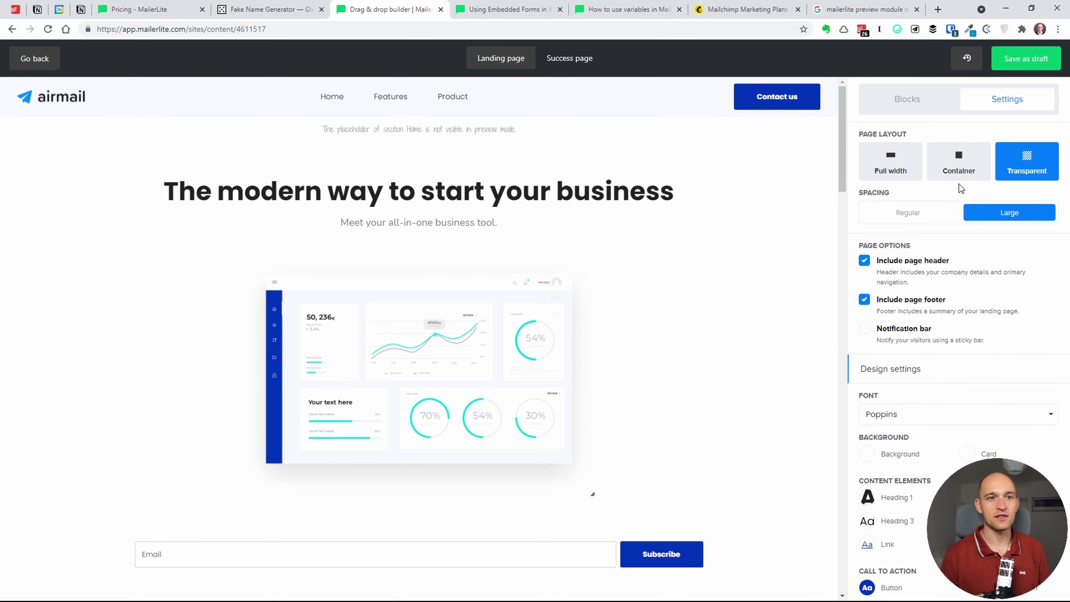
left_click(878, 160)
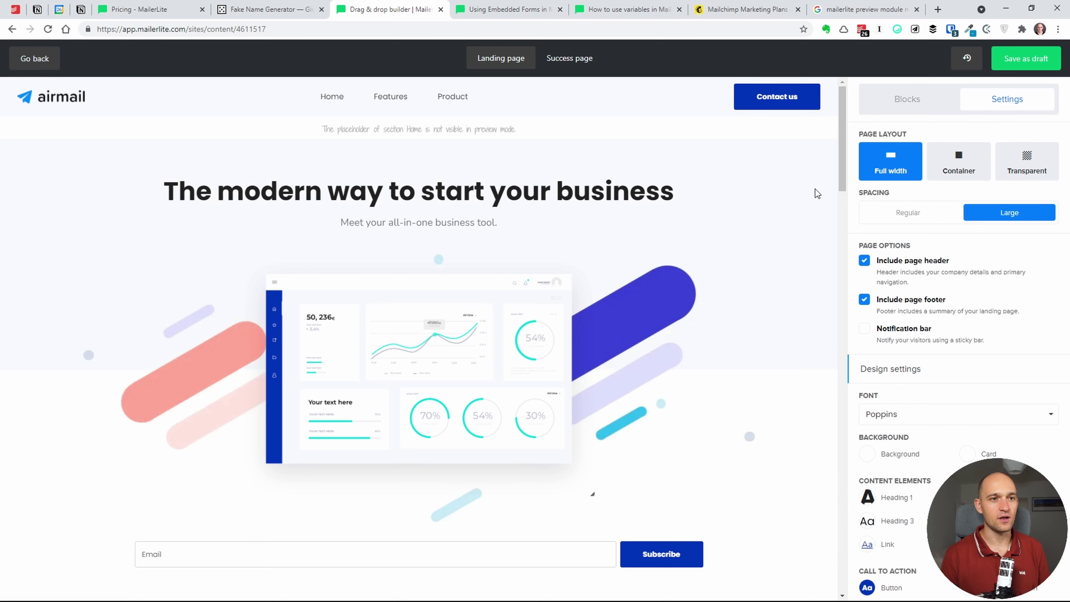
left_click(946, 176)
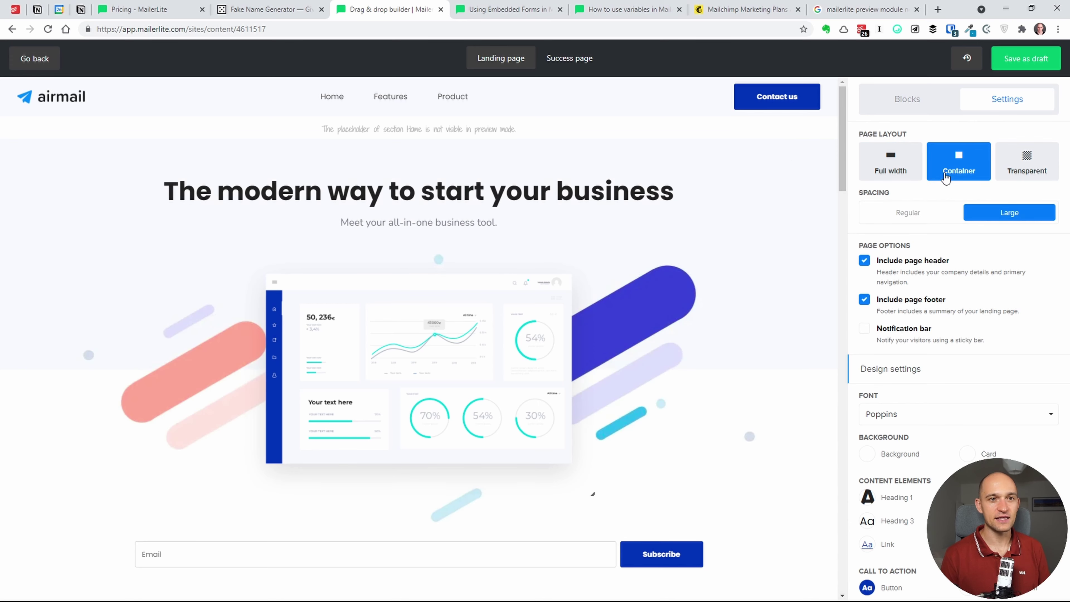
left_click(1014, 164)
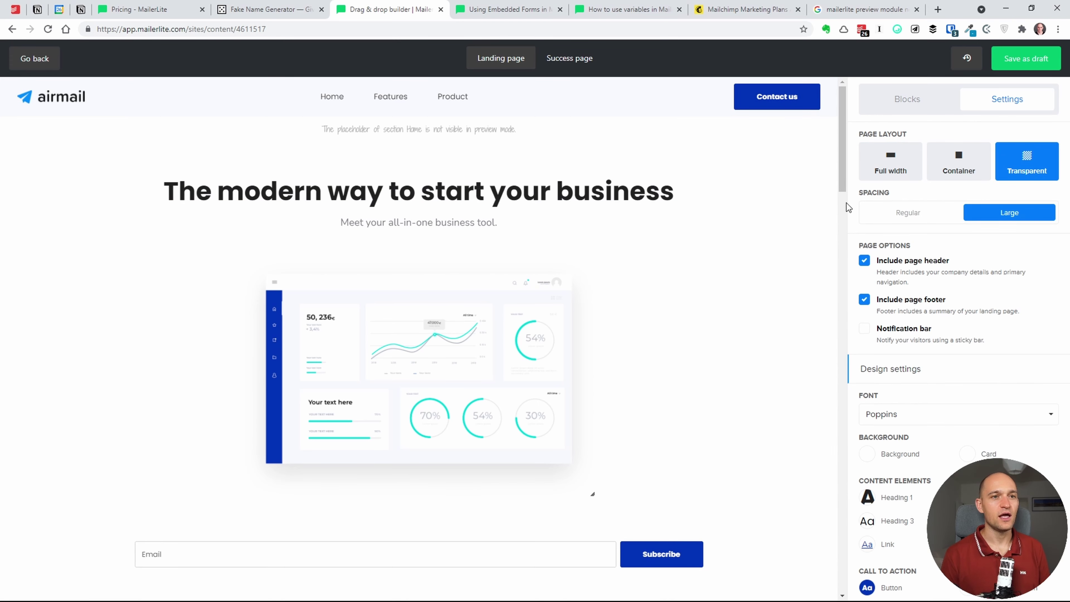
- Set the page spacing to Large after trying Regular
scroll(844, 196, "down", 2)
left_click_drag(845, 195, 845, 170)
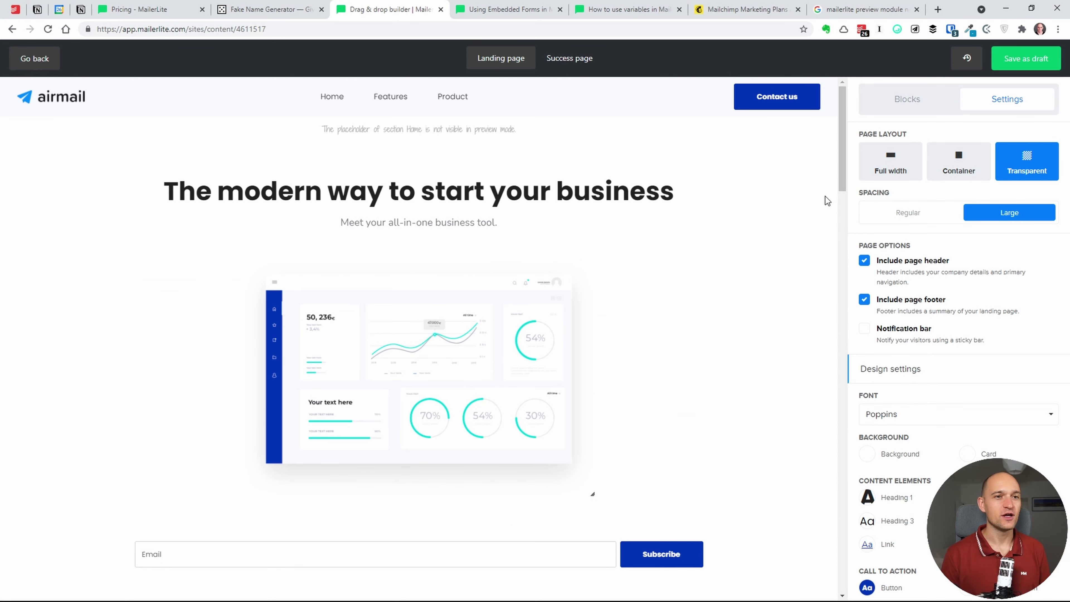
left_click(892, 212)
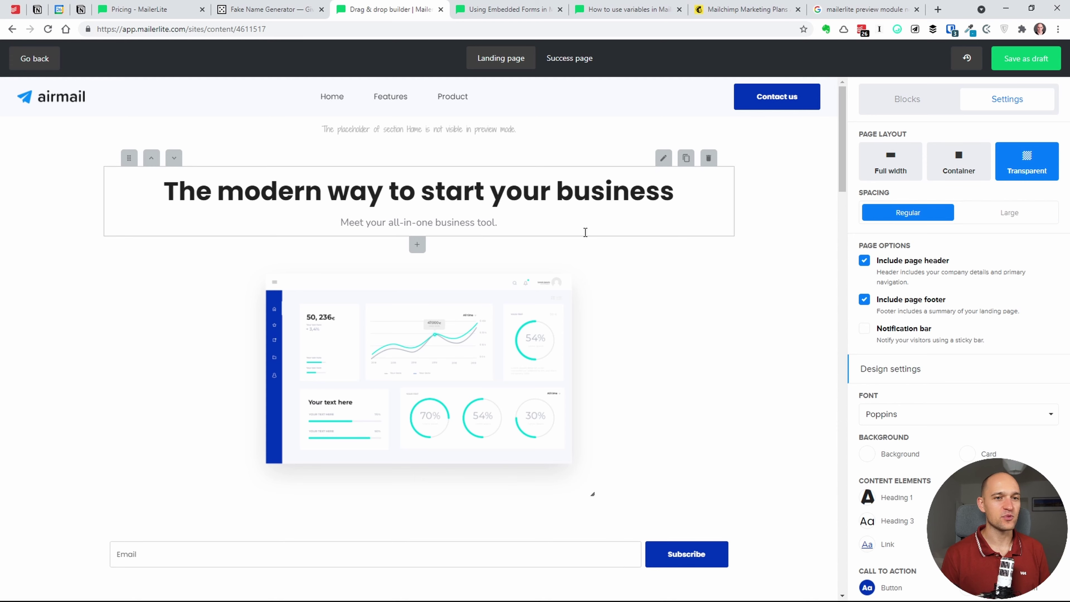
left_click(1002, 207)
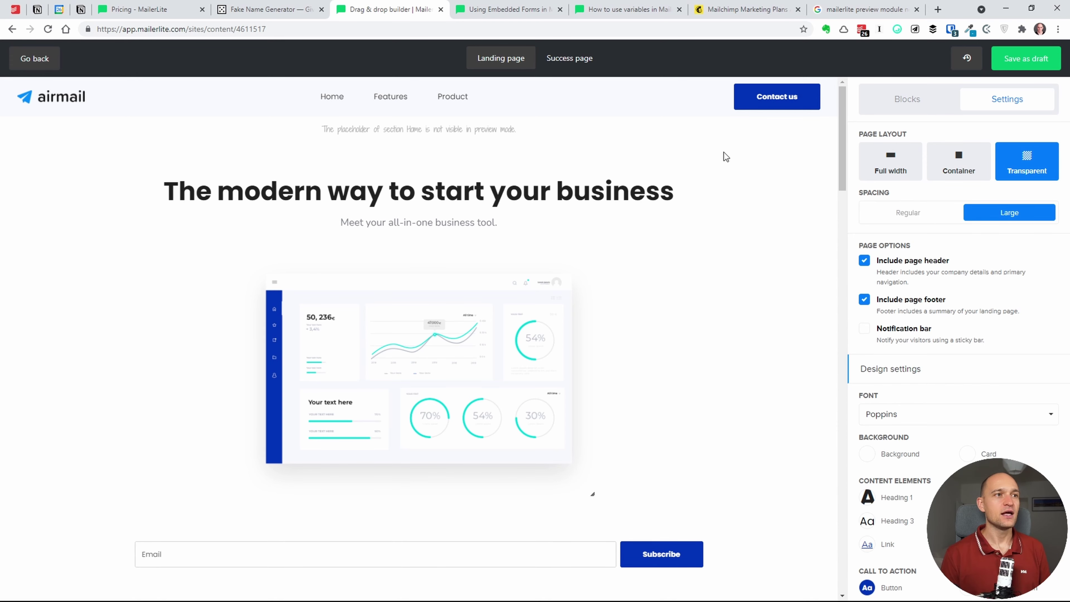
- Review the Thank you page and signup form tabs, then save the landing page as a draft
left_click(579, 60)
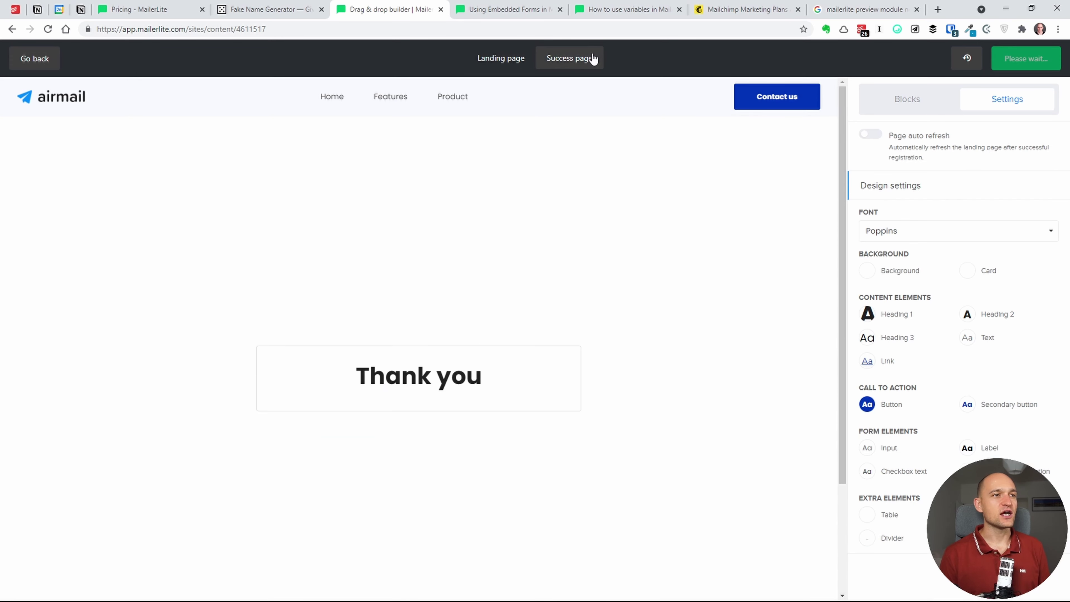
left_click(517, 59)
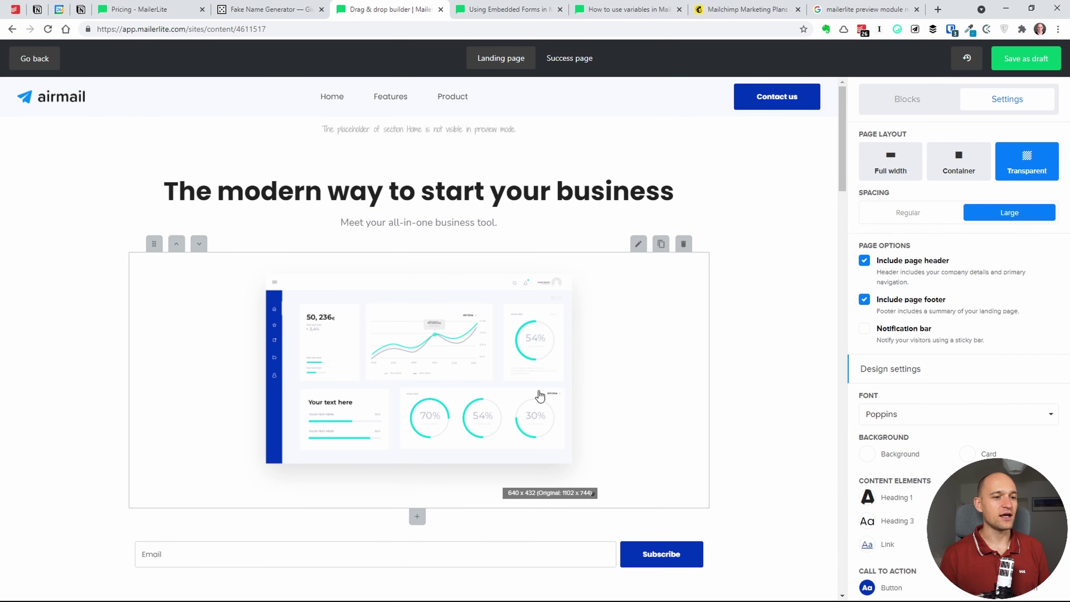
left_click(652, 555)
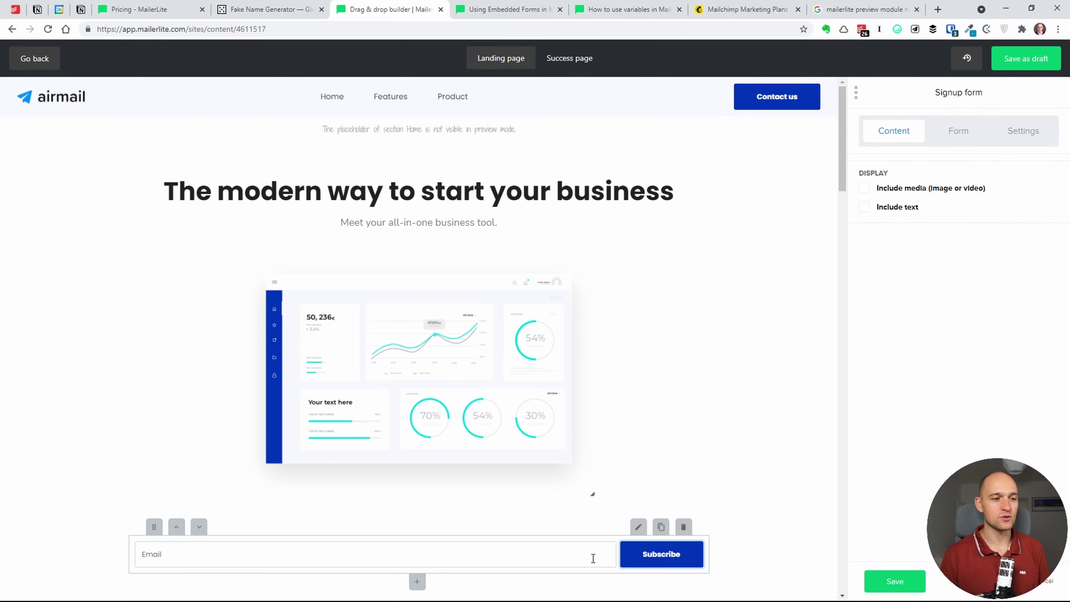
left_click(577, 61)
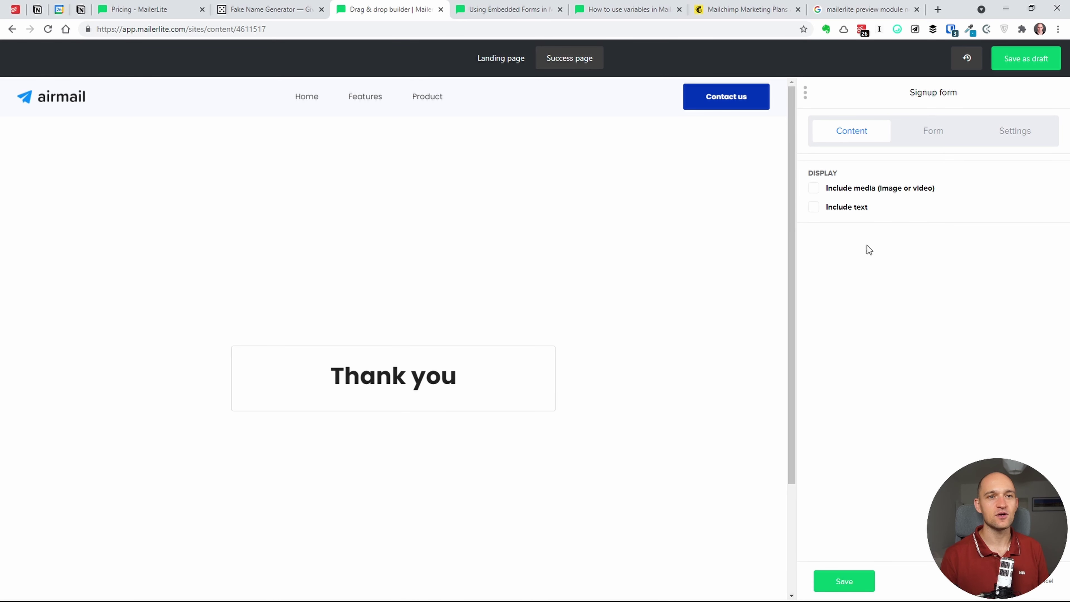
left_click(931, 138)
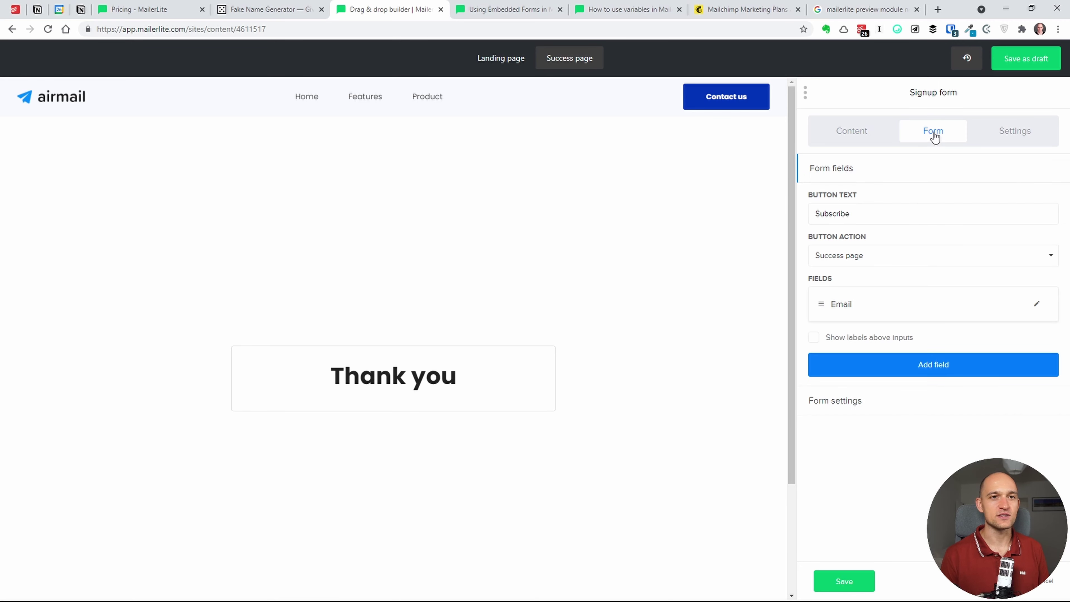
left_click(1007, 141)
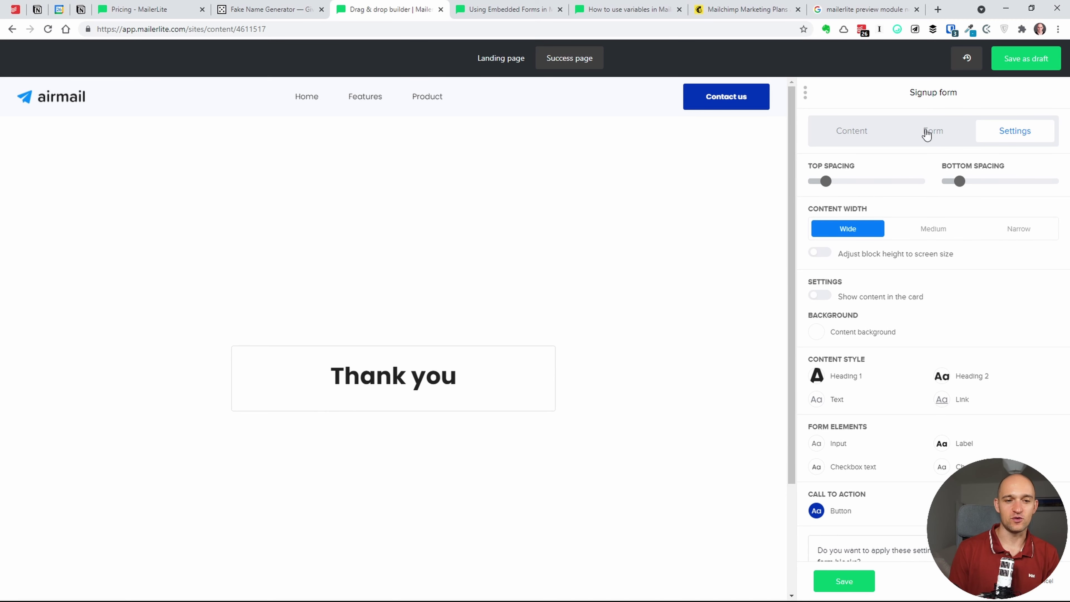
left_click(1012, 64)
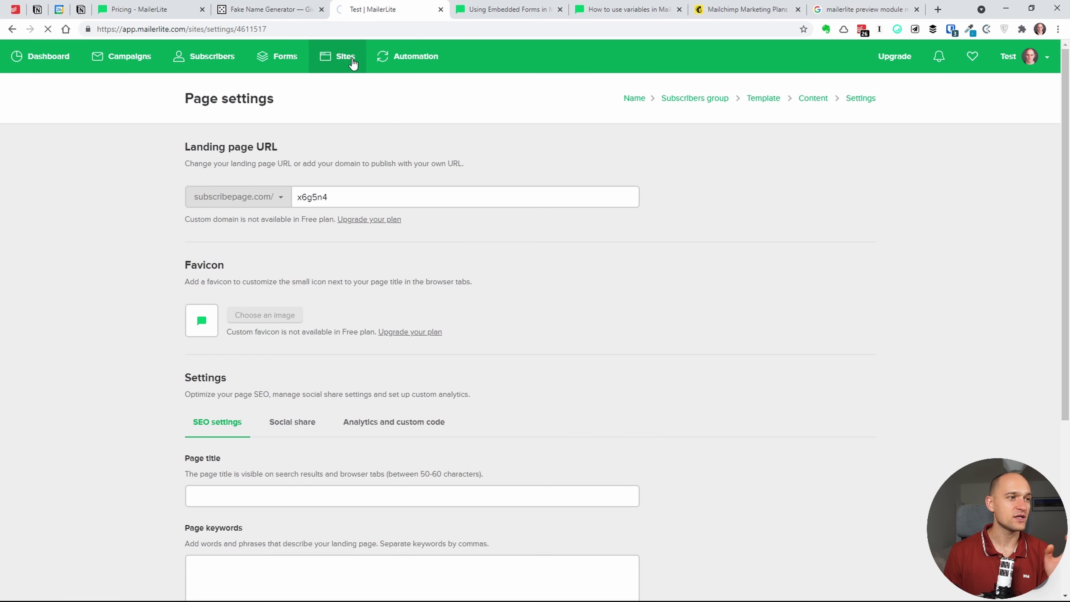
- Create a new website named 'sito' from the Websites list
left_click(357, 70)
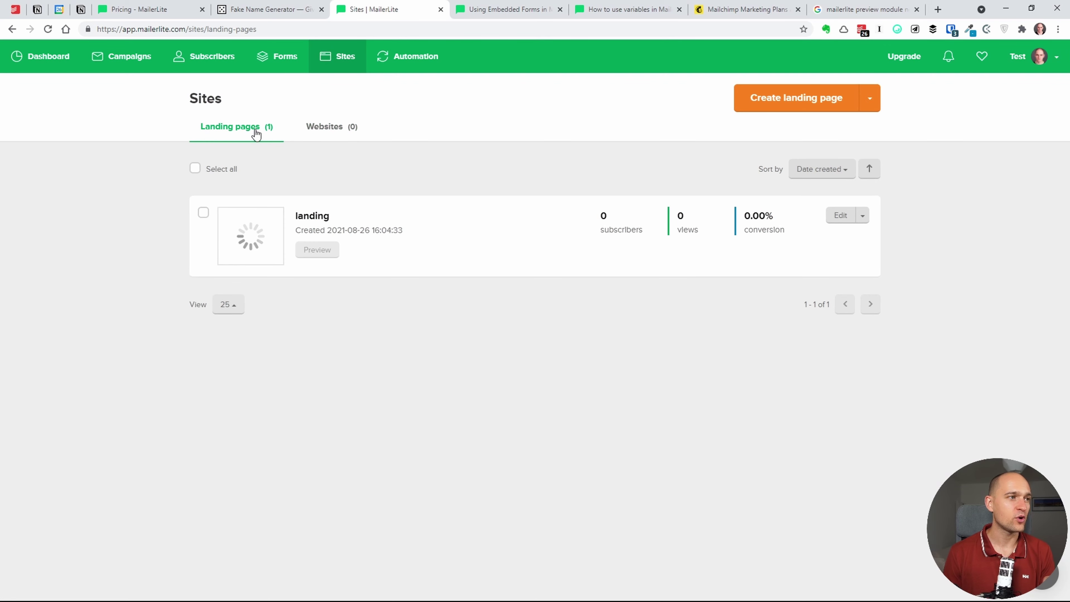
left_click(332, 131)
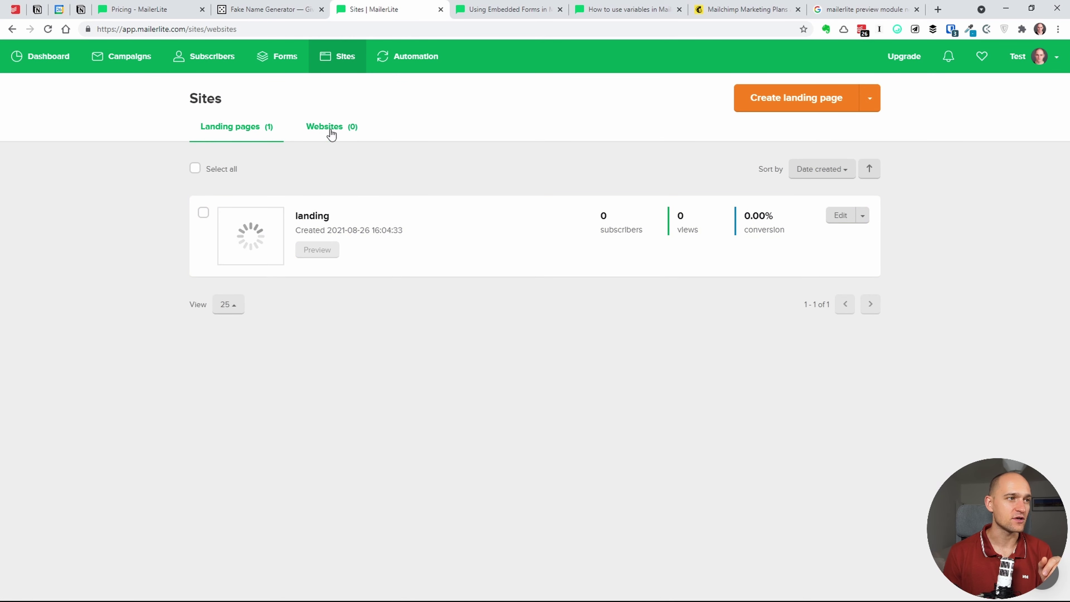
left_click(466, 314)
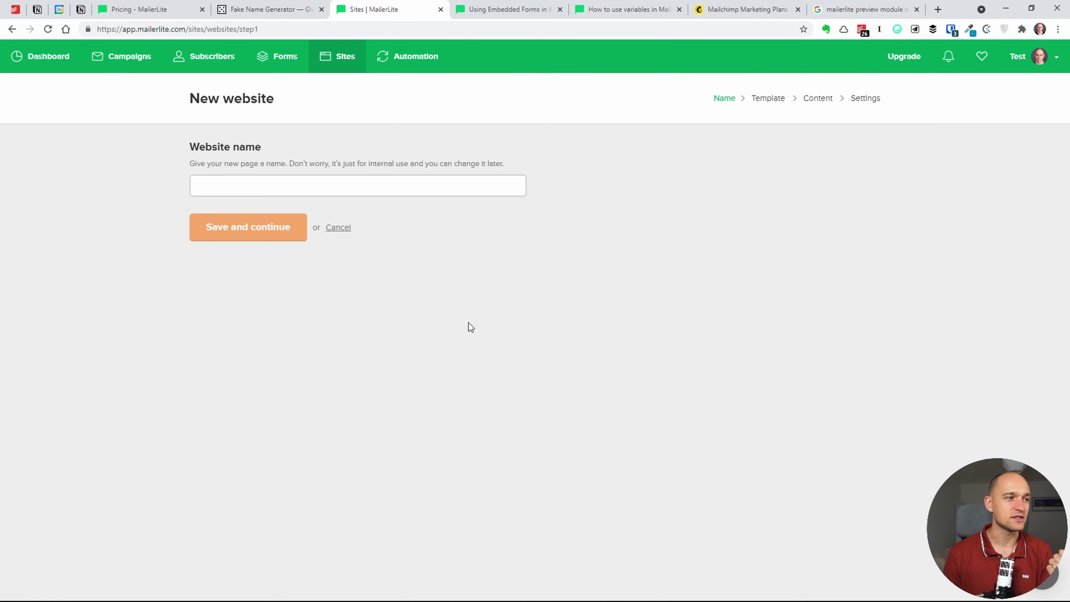
left_click(348, 185)
type("si")
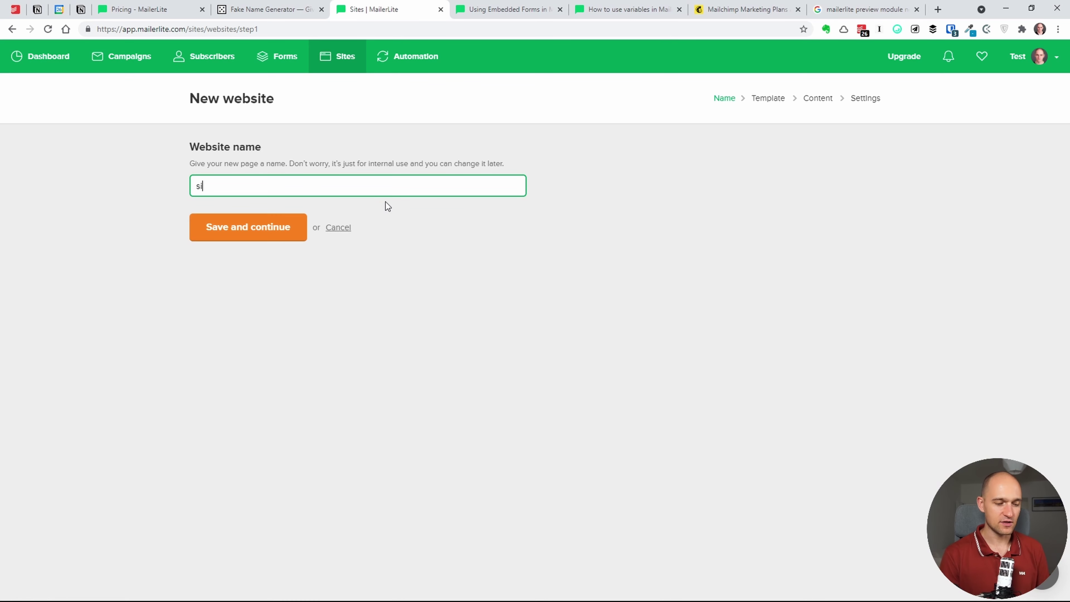
type("to")
key("Return")
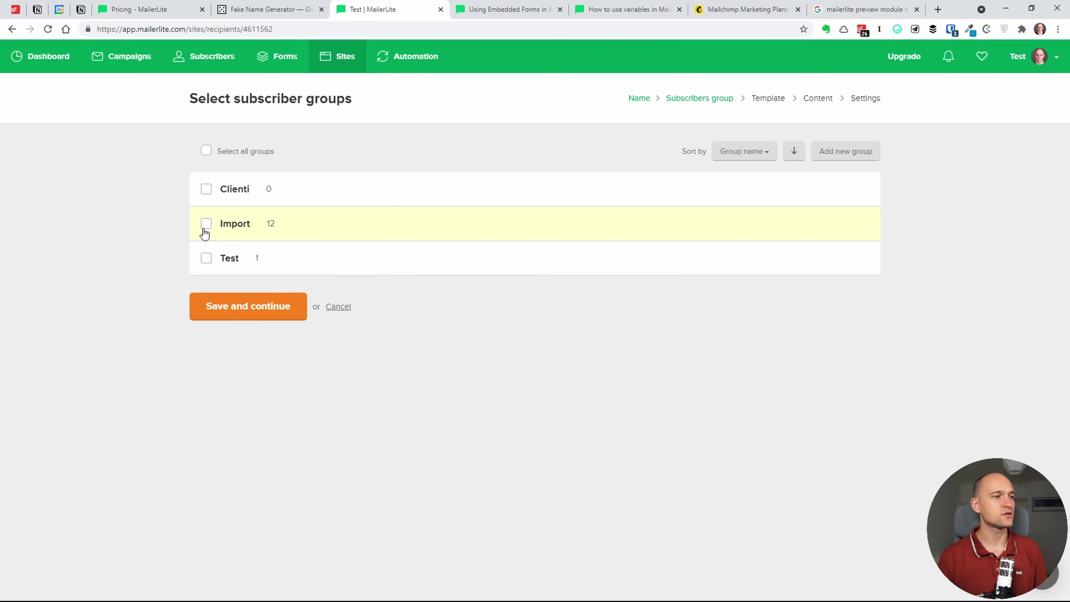
- Assign the Import group to 'sito' and build it from the Food template
left_click(206, 224)
left_click(242, 304)
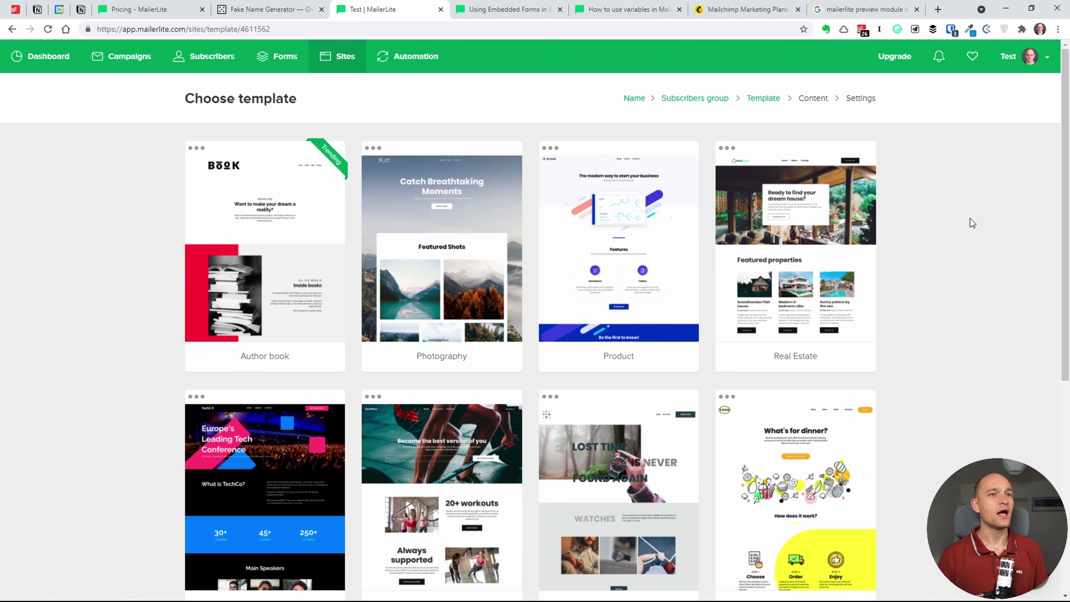
scroll(1020, 296, "down", 5)
scroll(1028, 357, "down", 3)
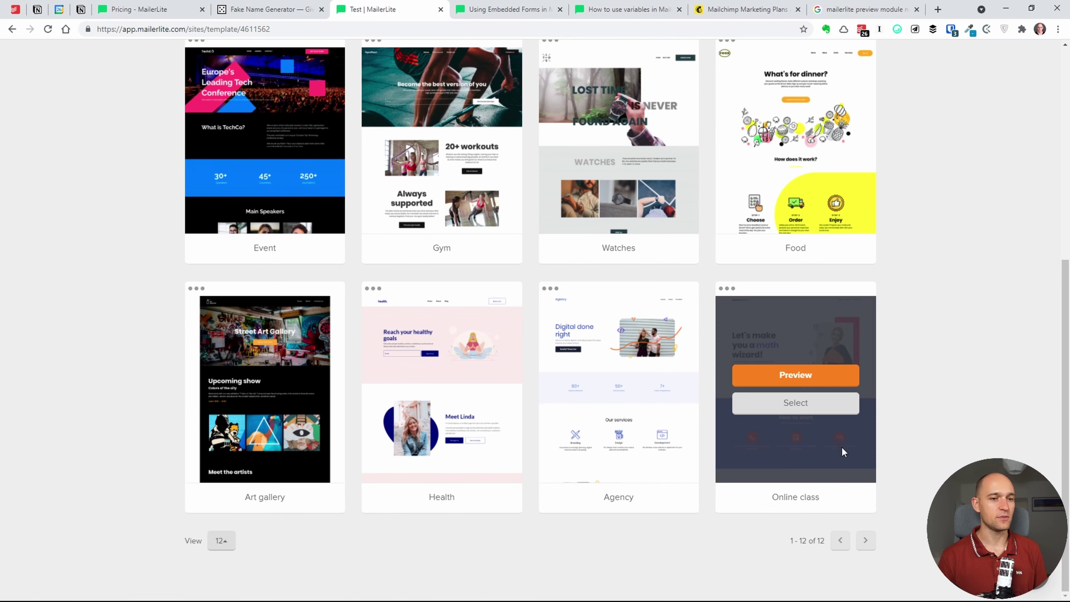
mouse_move(808, 391)
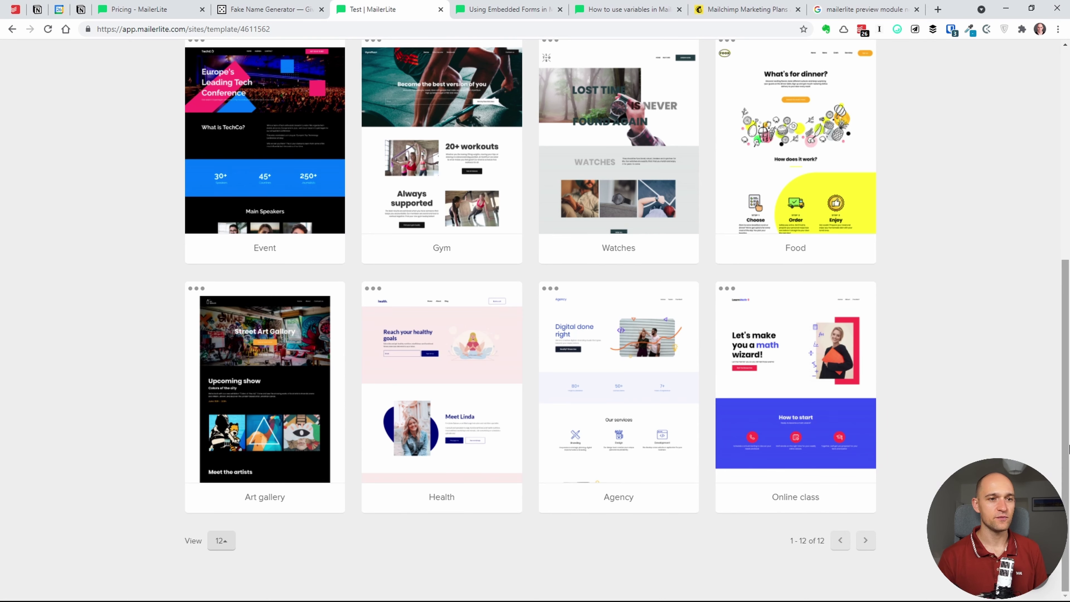
mouse_move(1063, 446)
left_mouse_down()
mouse_move(1068, 206)
mouse_move(1068, 453)
left_mouse_up()
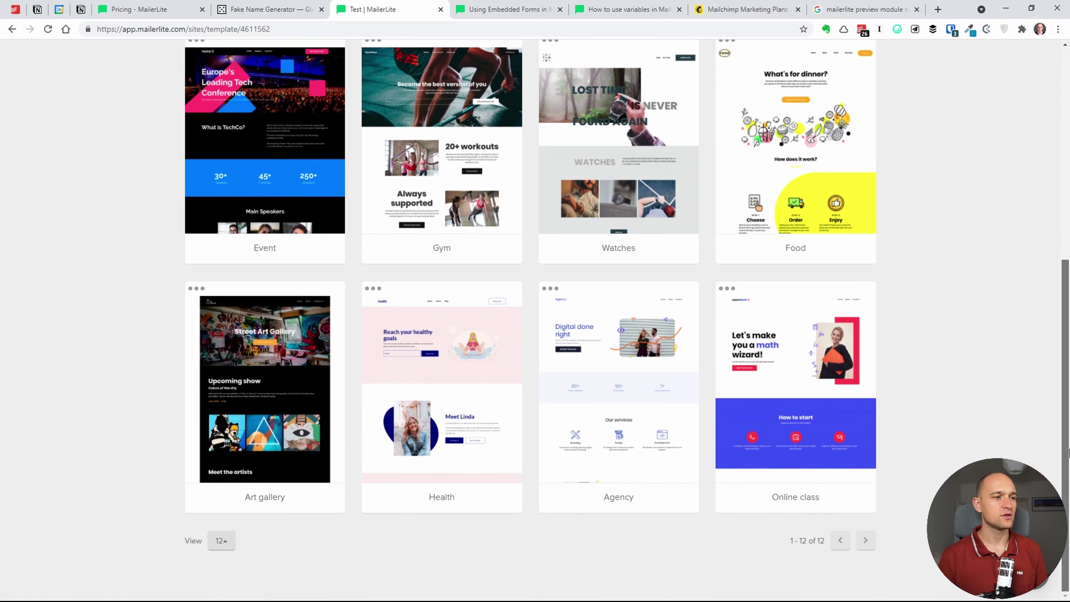
left_click(800, 155)
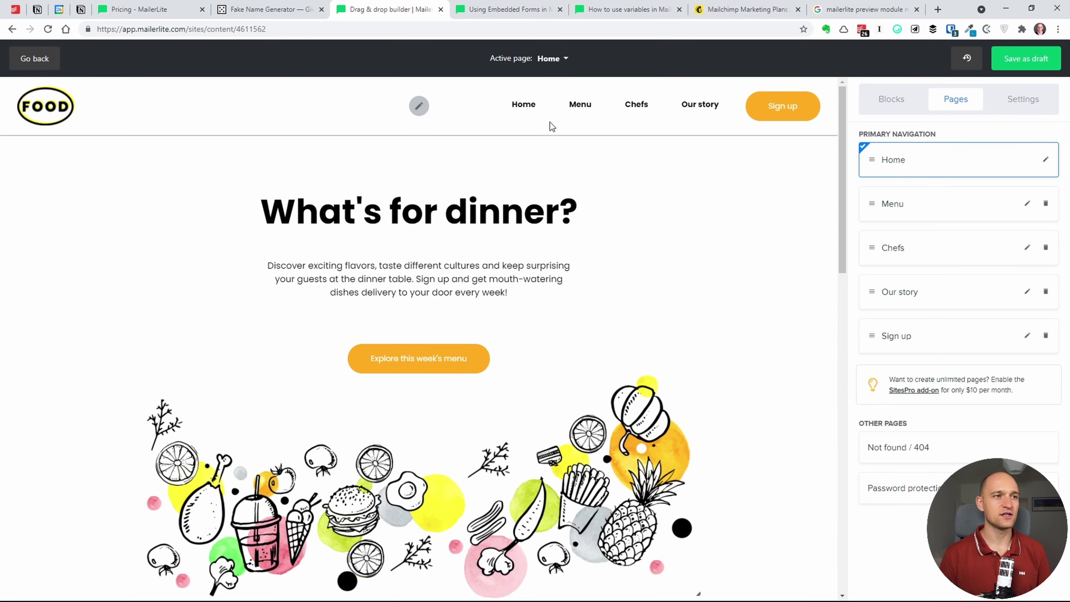
left_click(564, 60)
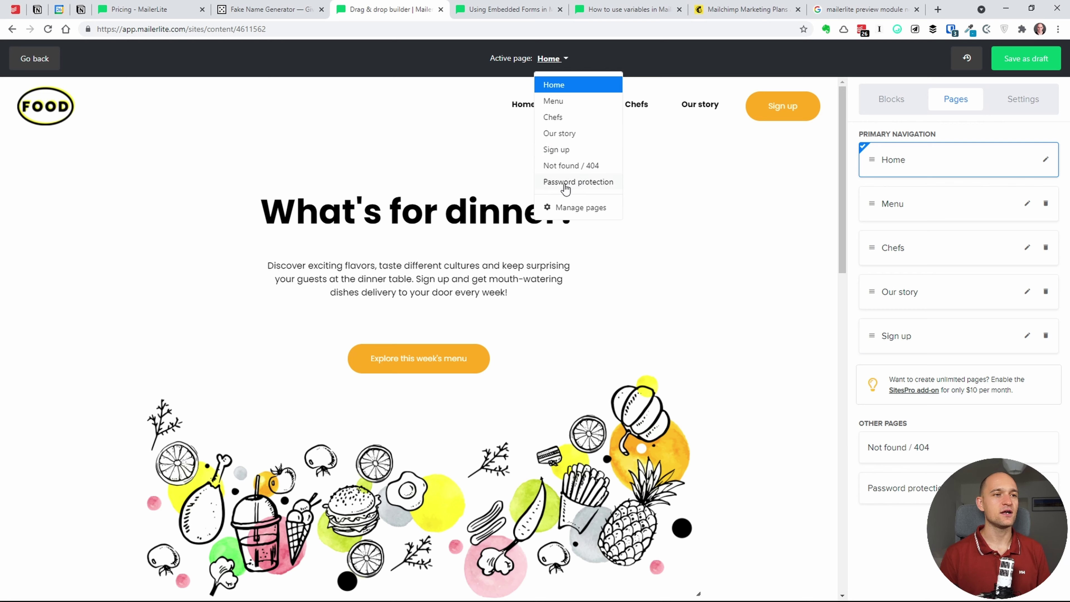
left_click(575, 208)
left_click(552, 58)
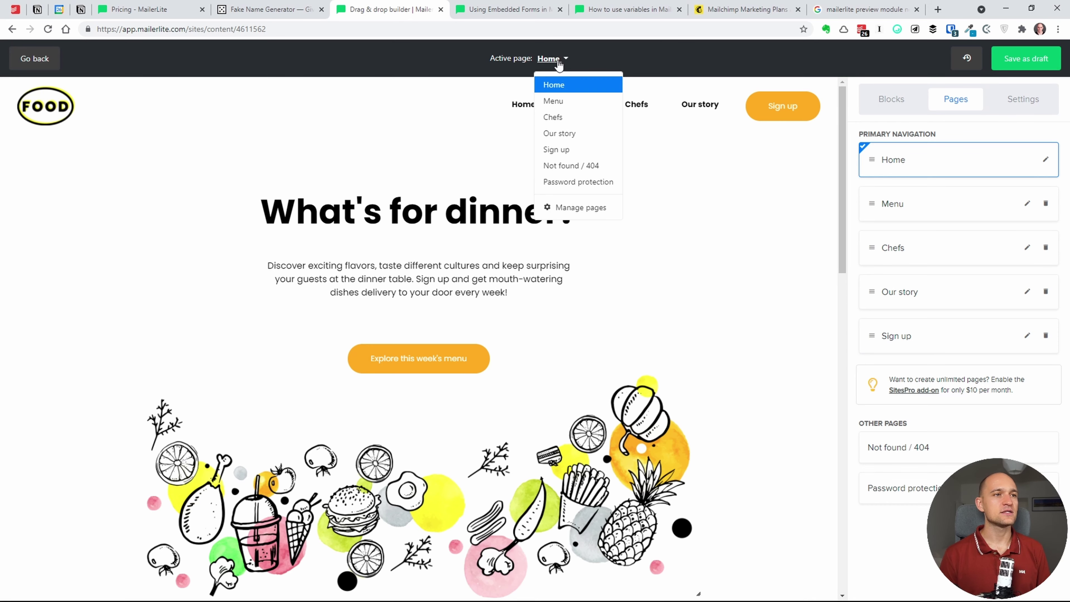
left_click(581, 211)
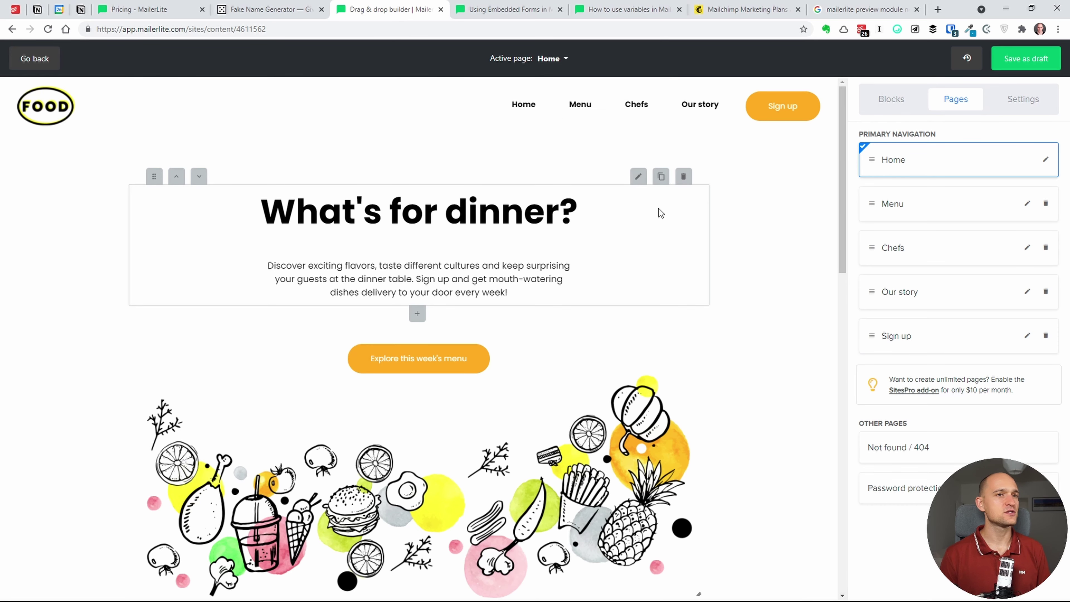
scroll(843, 215, "down", 4)
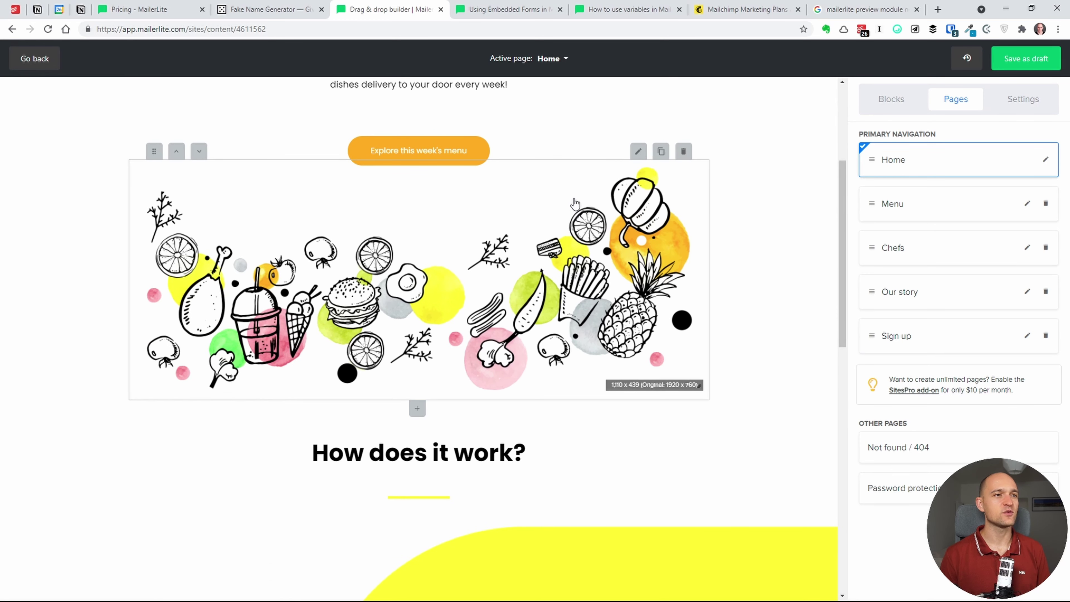
left_click_drag(844, 257, 841, 138)
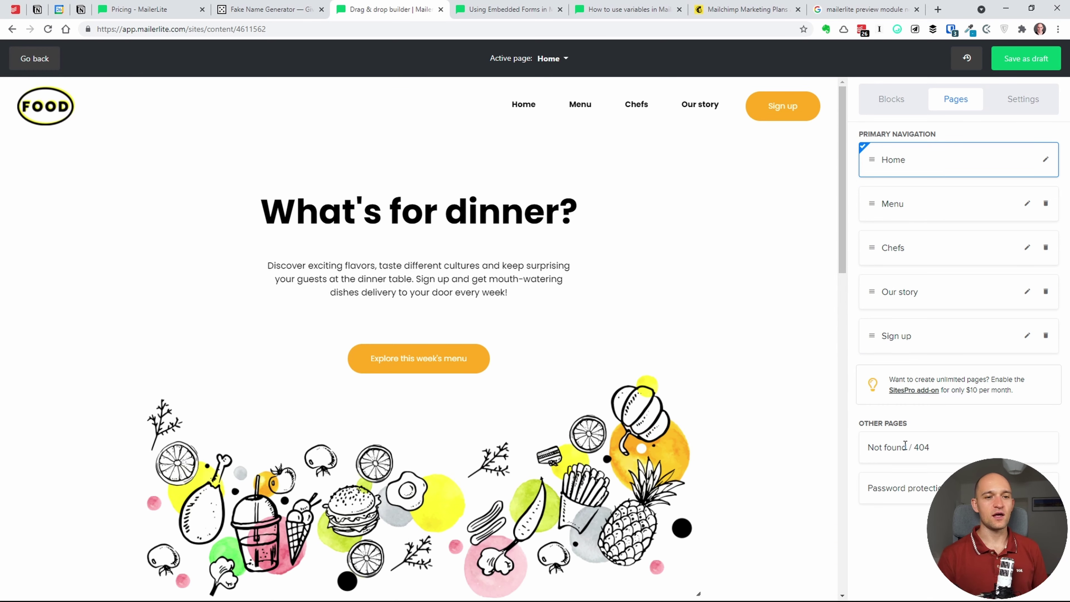
left_click(896, 485)
left_click(897, 450)
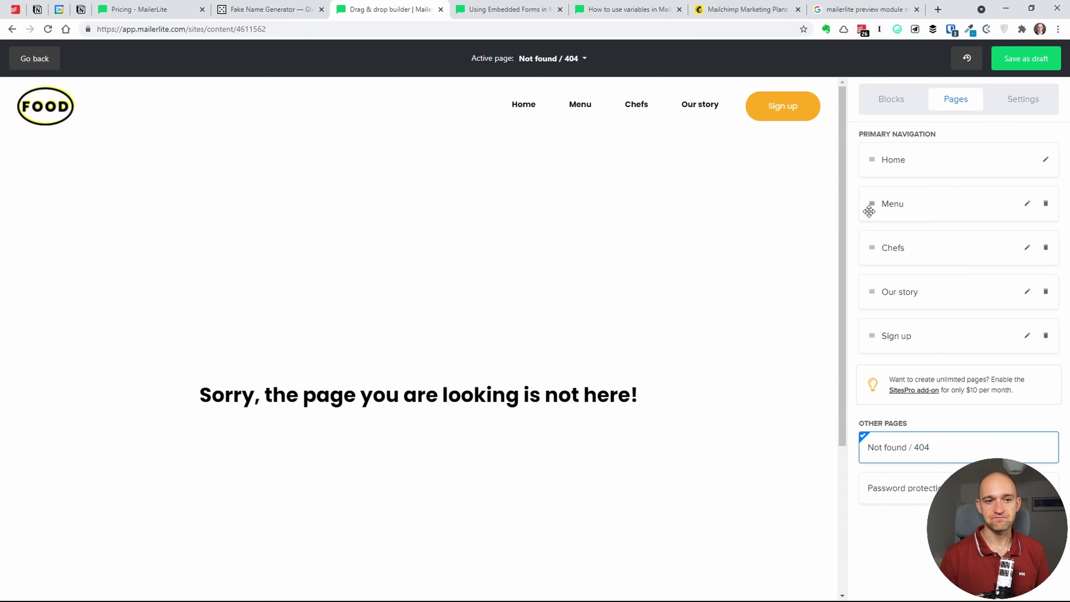
left_click_drag(936, 379, 982, 382)
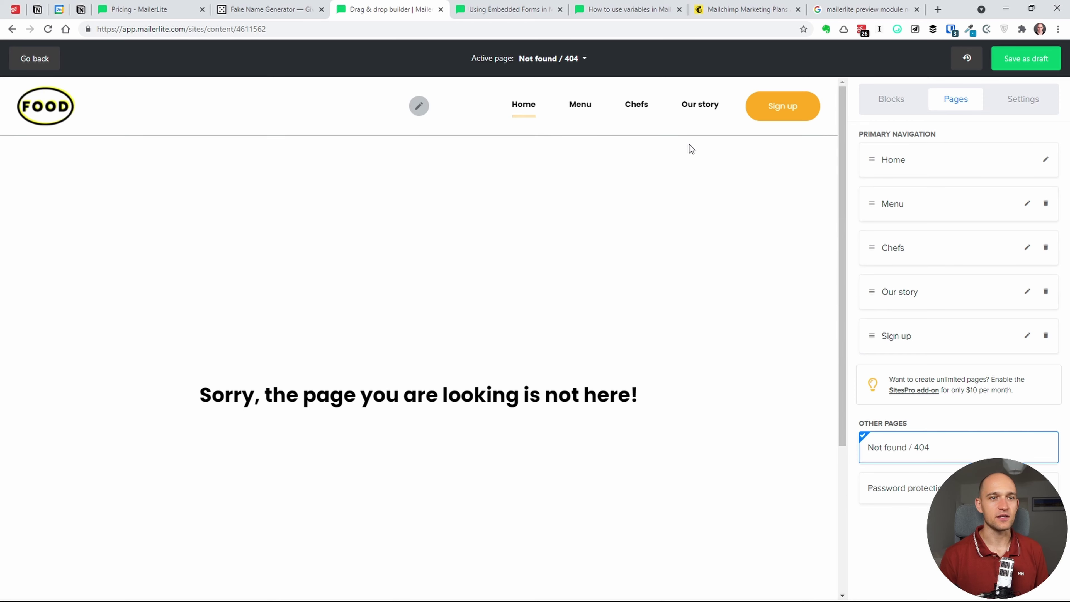
left_click(893, 160)
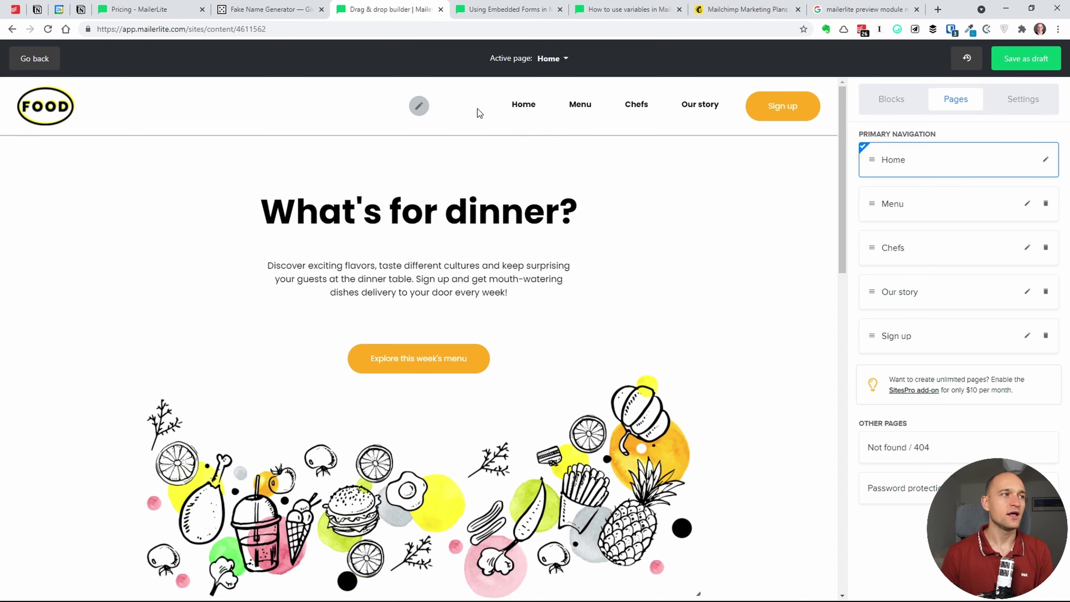
- Check the header sign-up button's link settings, then delete the Our story page
left_click(485, 108)
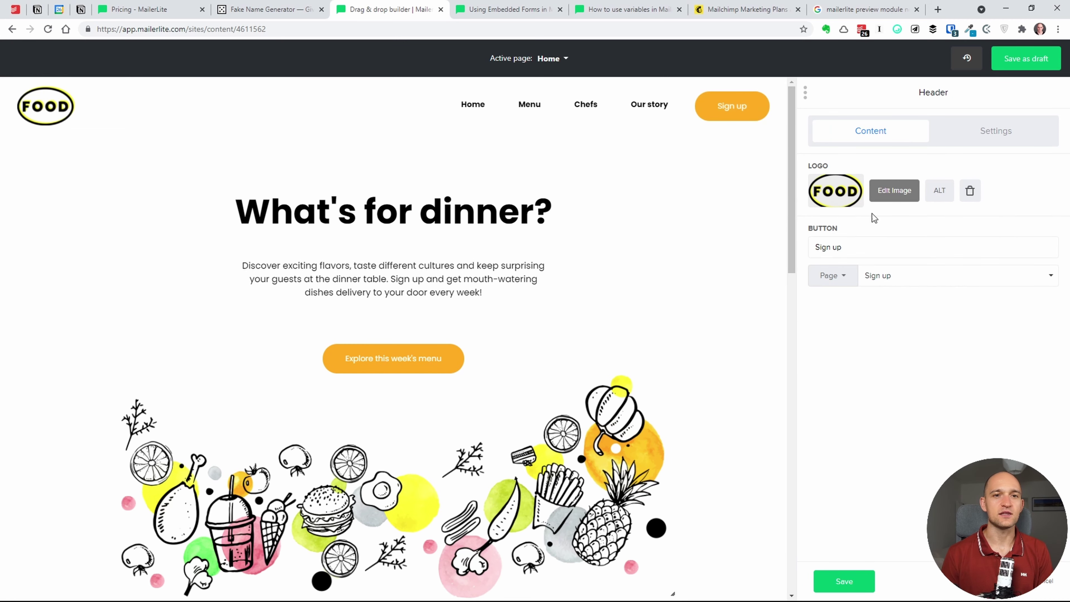
left_click(848, 285)
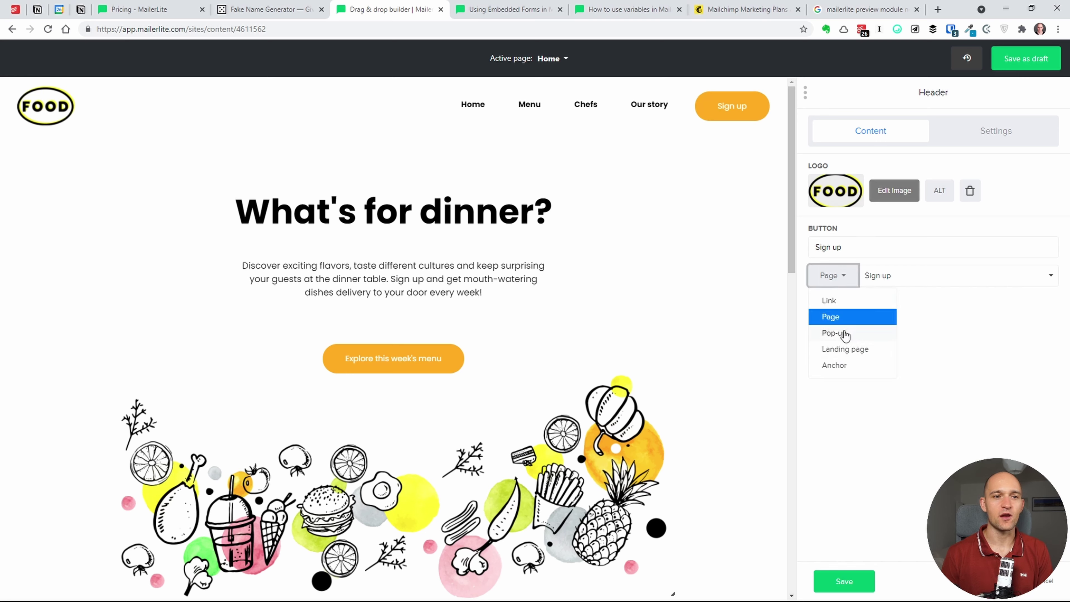
left_click(962, 370)
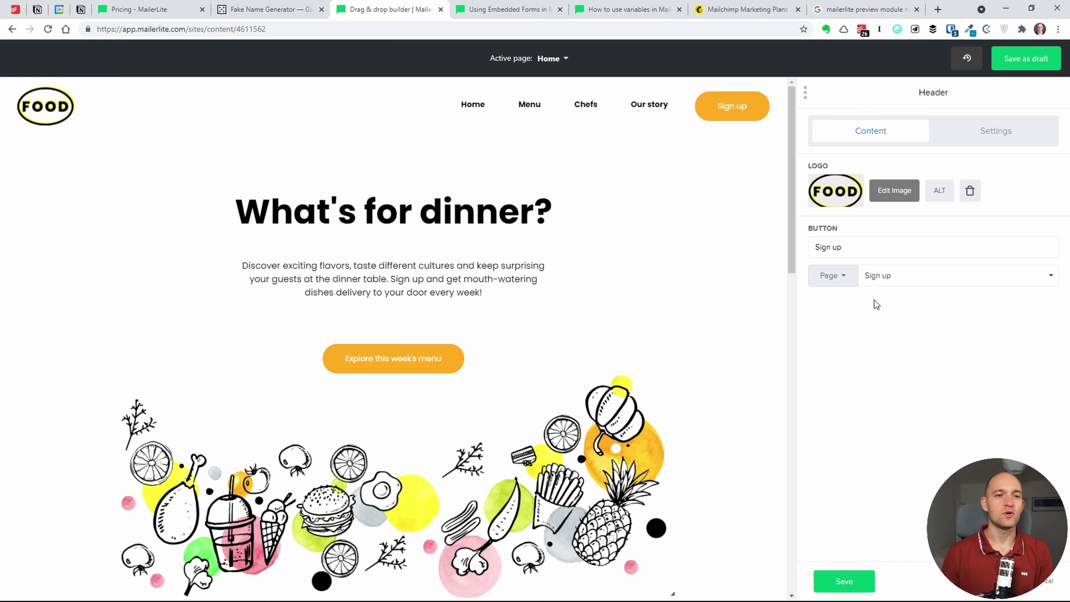
left_click(912, 277)
left_click(826, 335)
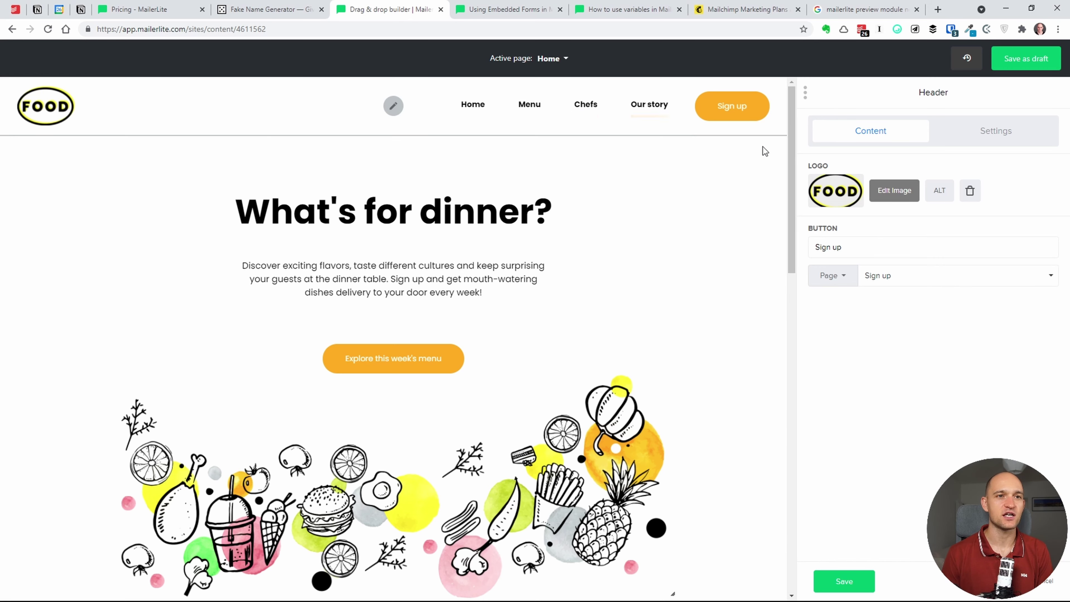
left_click(1050, 584)
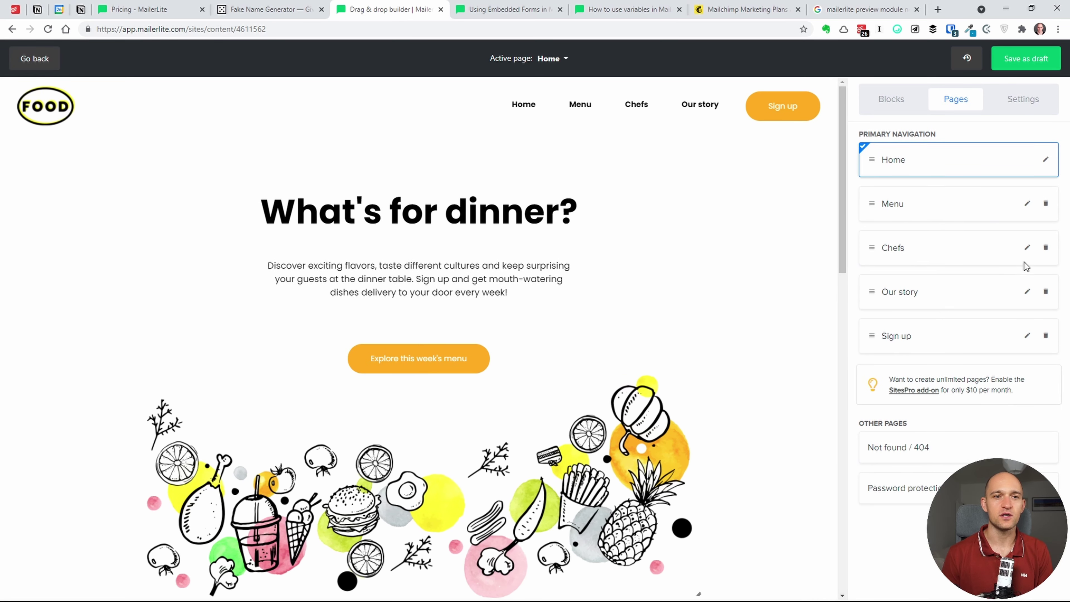
left_click(1046, 291)
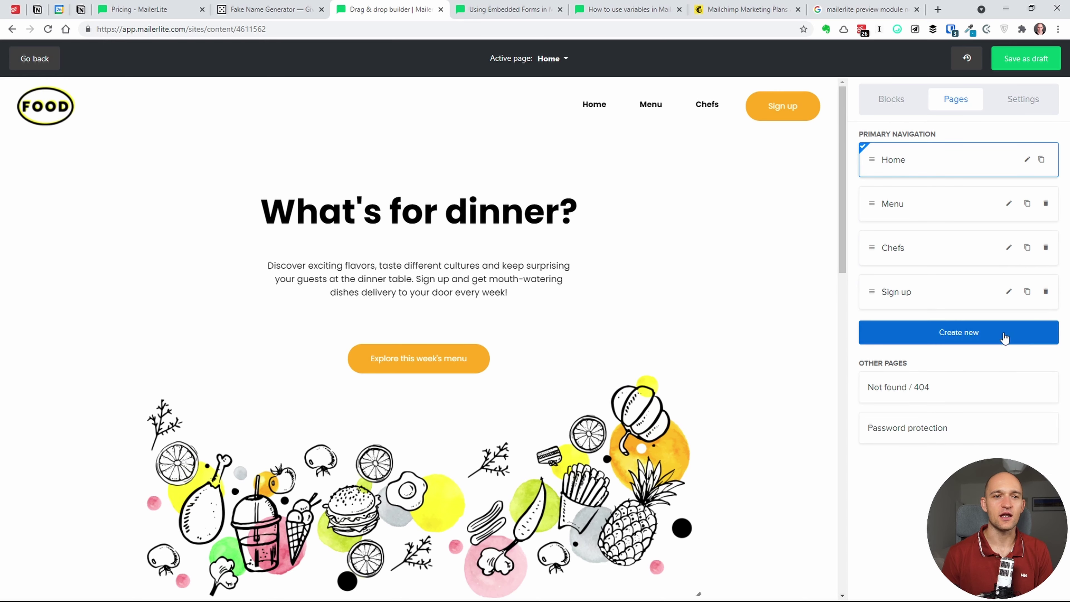
- Glance at the site's page list, then start creating a new page
left_click(558, 67)
left_click(559, 67)
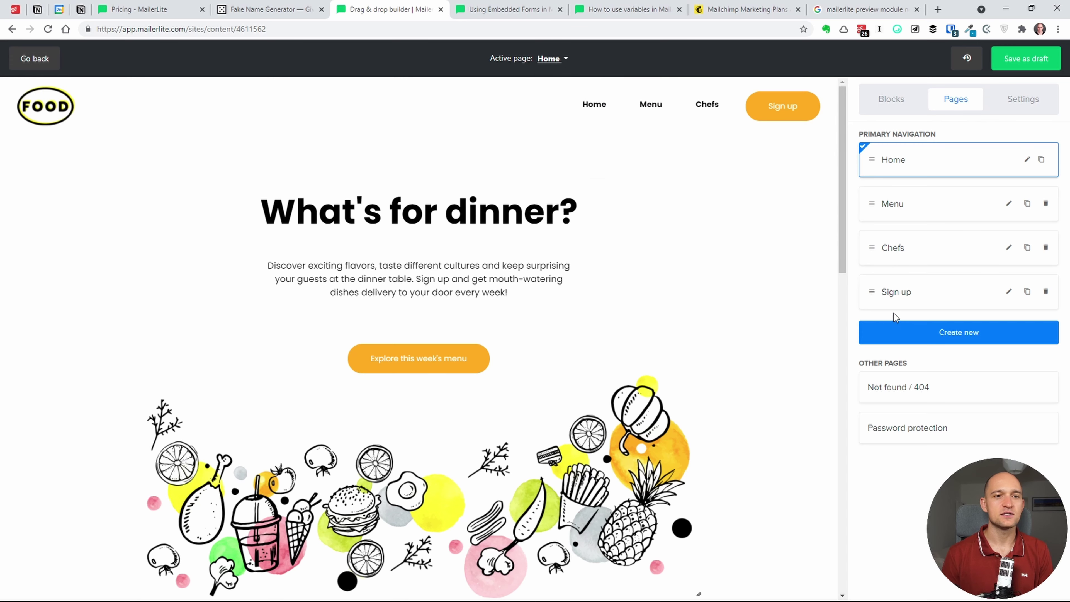
left_click(907, 338)
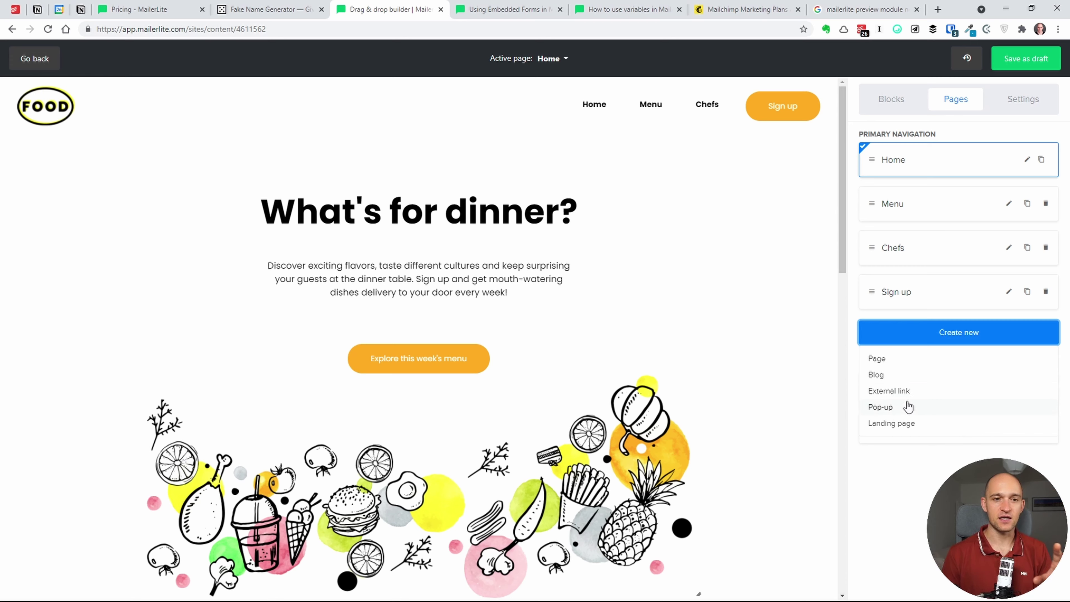
left_click(899, 359)
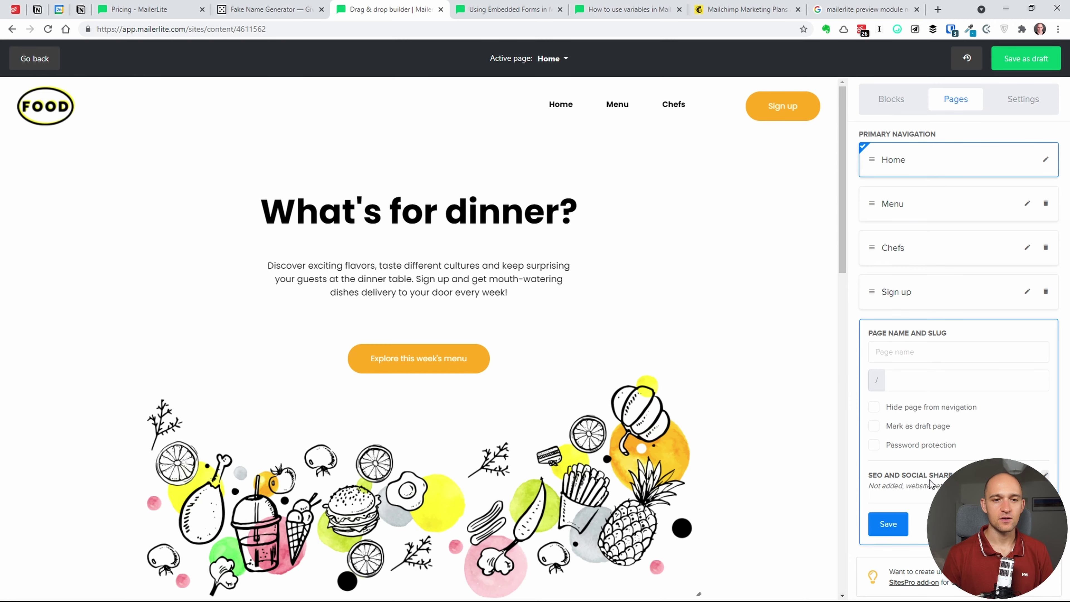
- Review the new page's SEO and social share title and description fields, then close them
left_click(1047, 476)
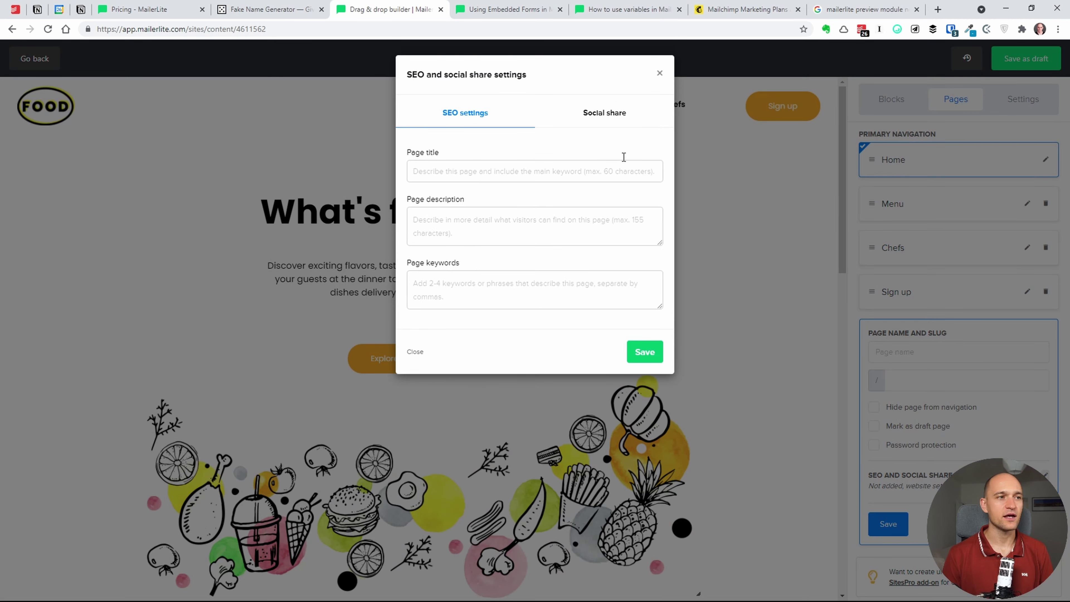
left_click(617, 112)
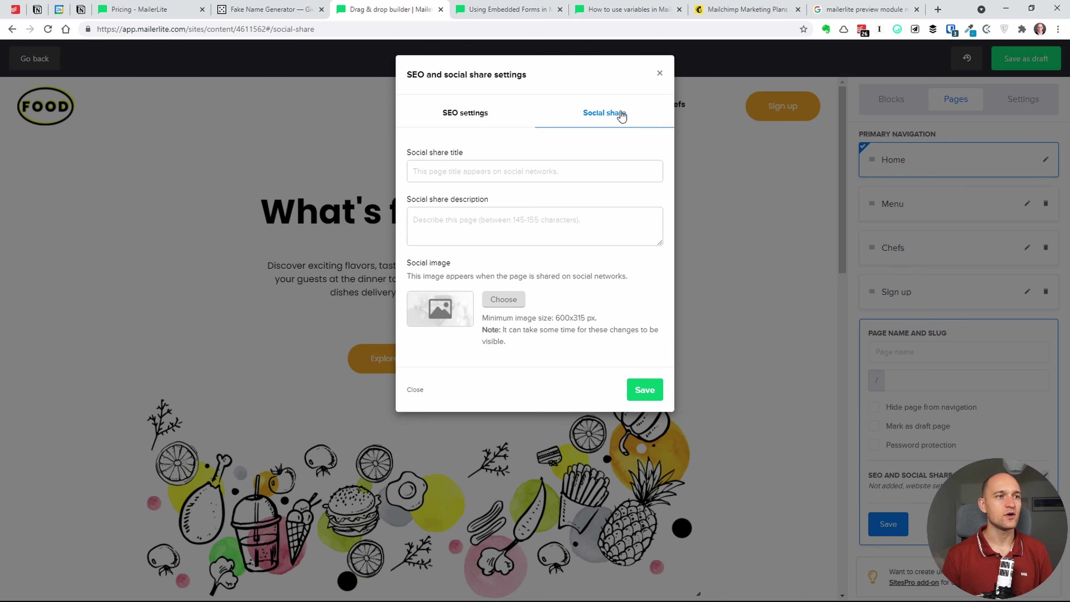
left_click(470, 164)
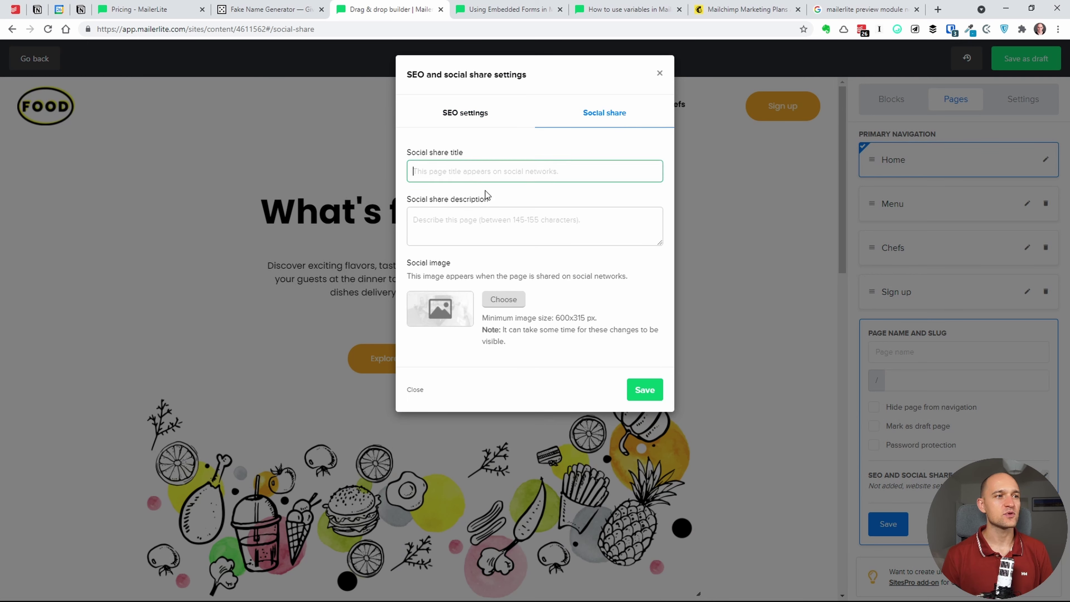
left_click(490, 227)
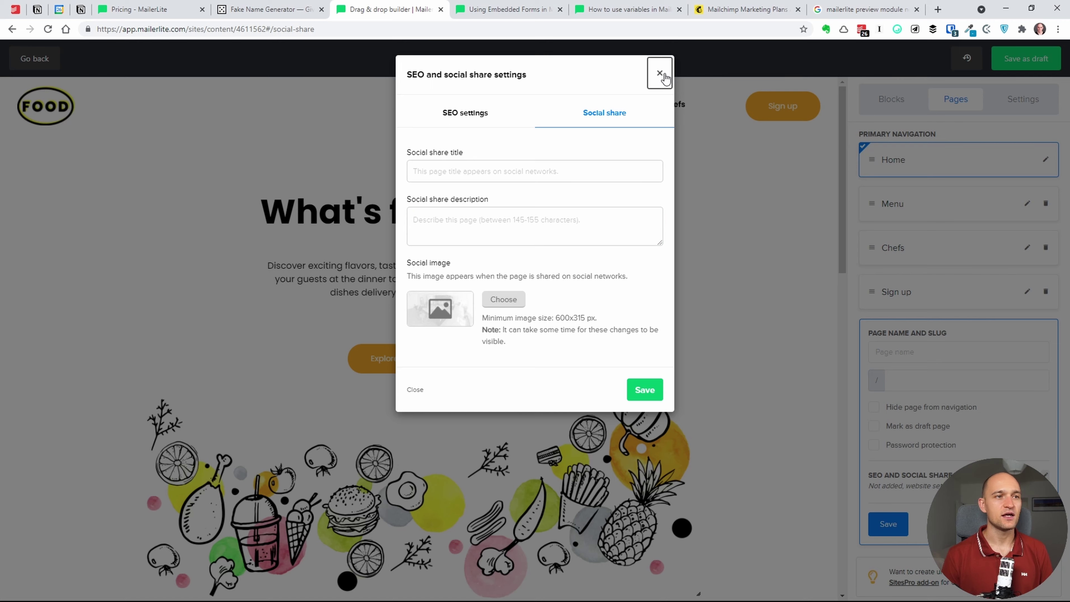
left_click(660, 74)
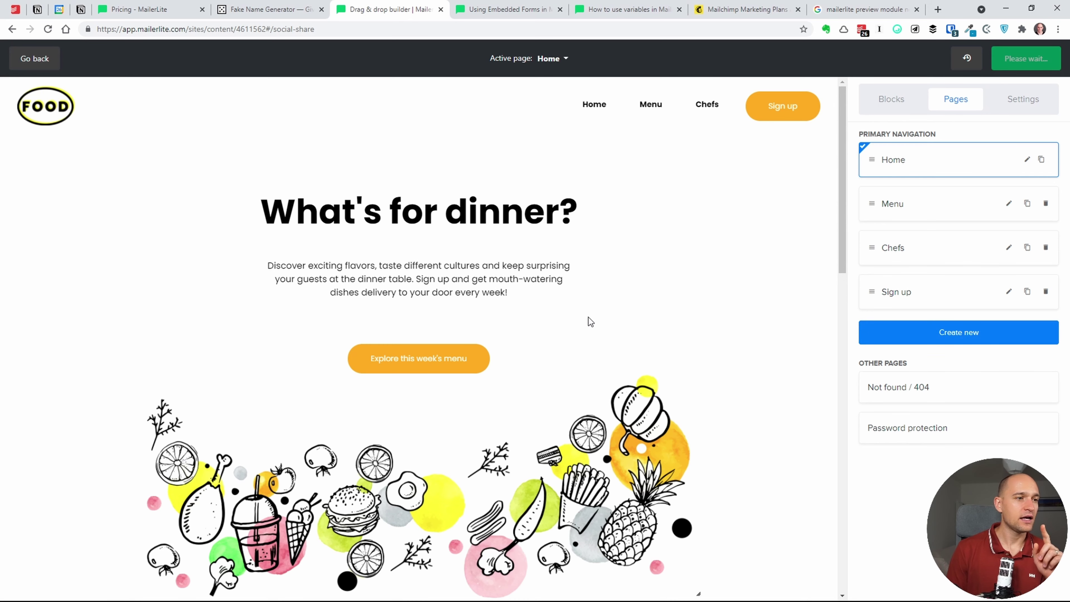
- Browse the available content blocks for the site
scroll(588, 318, "down", 3)
left_click(877, 109)
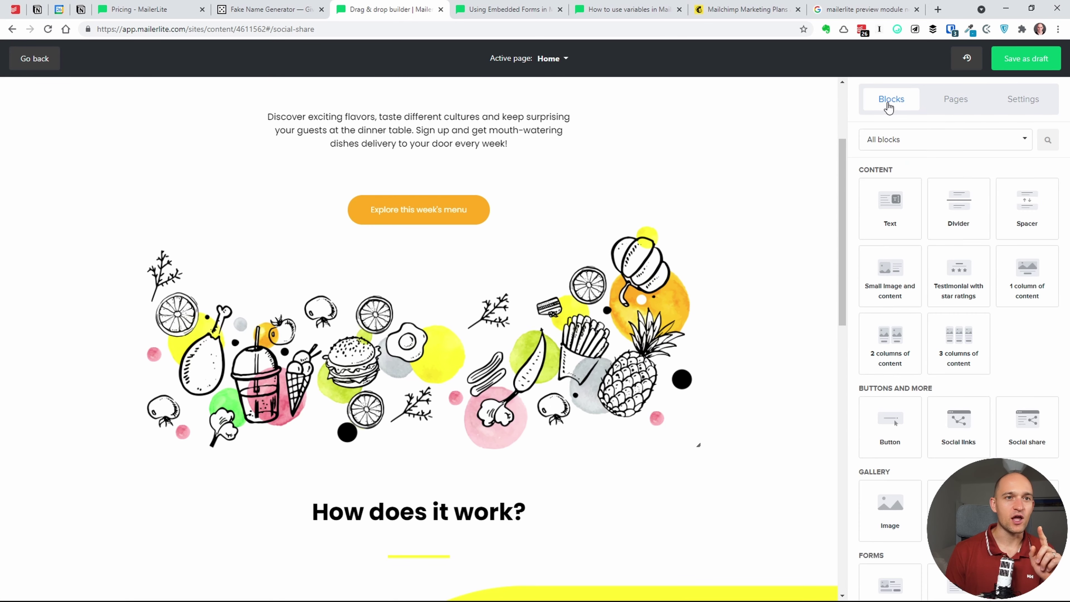
scroll(609, 200, "up", 3)
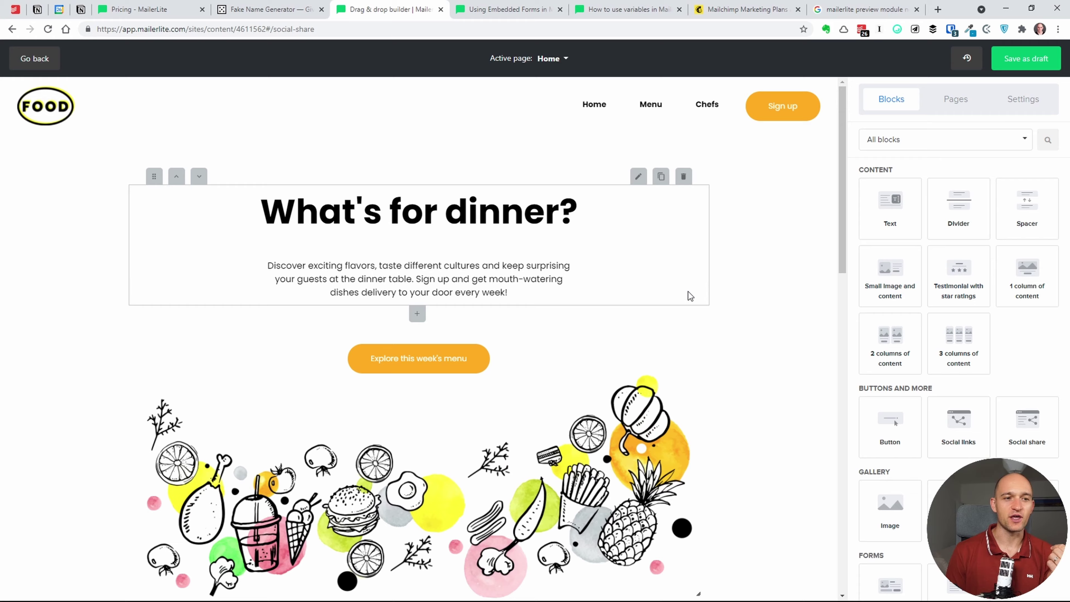
scroll(688, 292, "down", 3)
- Look through the site's layout and design settings in the Settings sidebar
left_click(1023, 100)
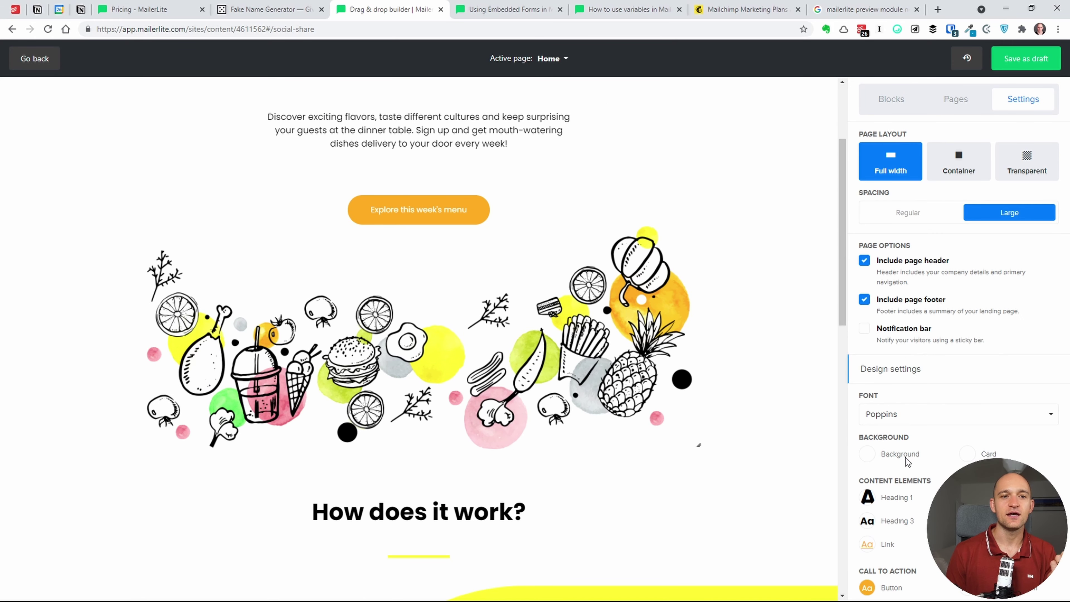
scroll(907, 462, "down", 3)
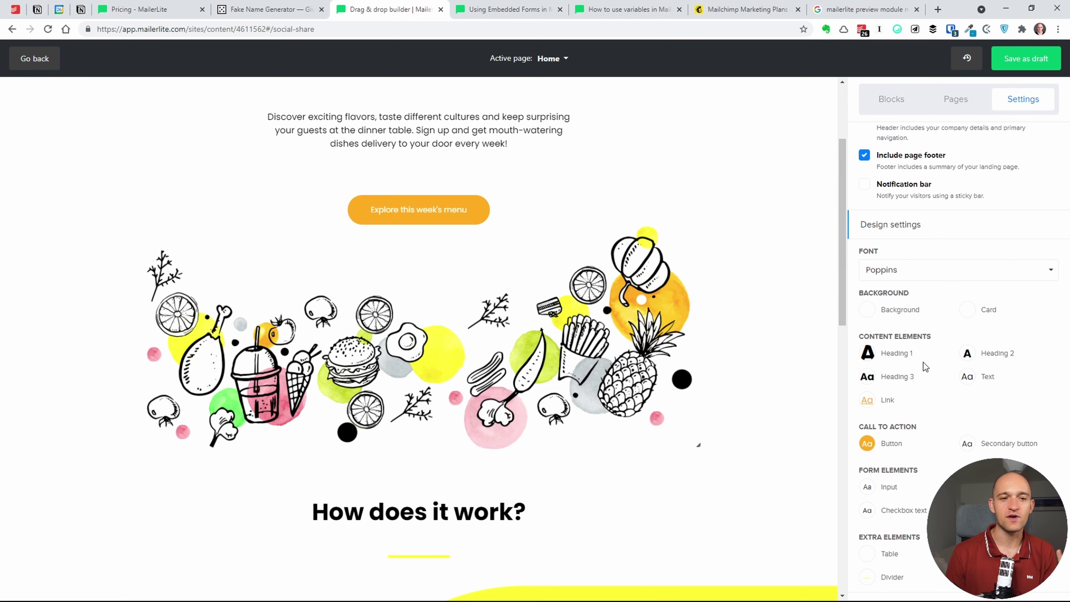
scroll(915, 284, "up", 2)
scroll(915, 284, "down", 2)
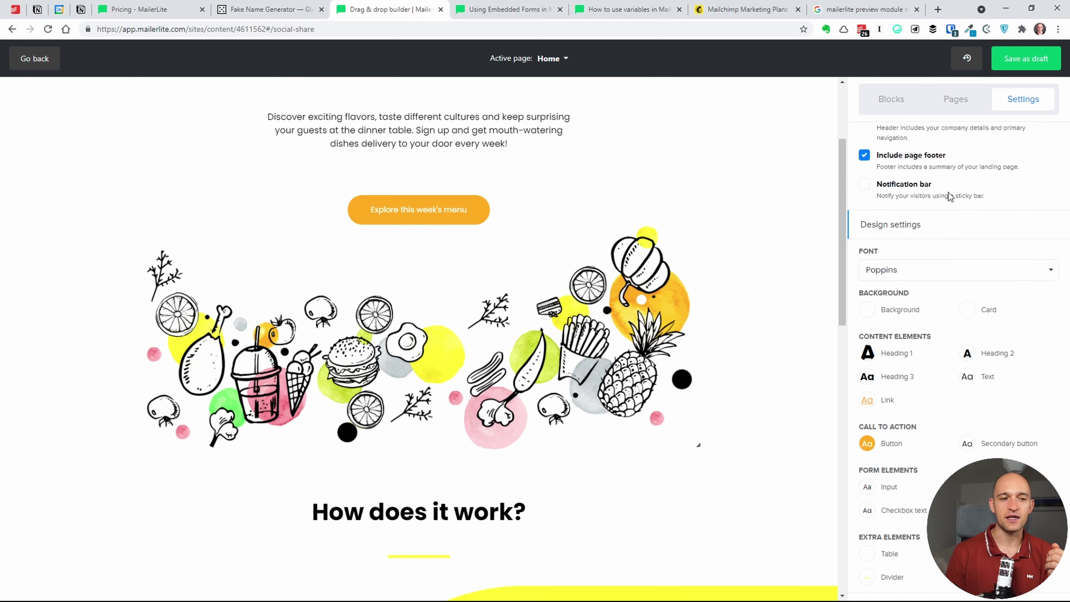
scroll(946, 207, "up", 3)
scroll(695, 335, "up", 3)
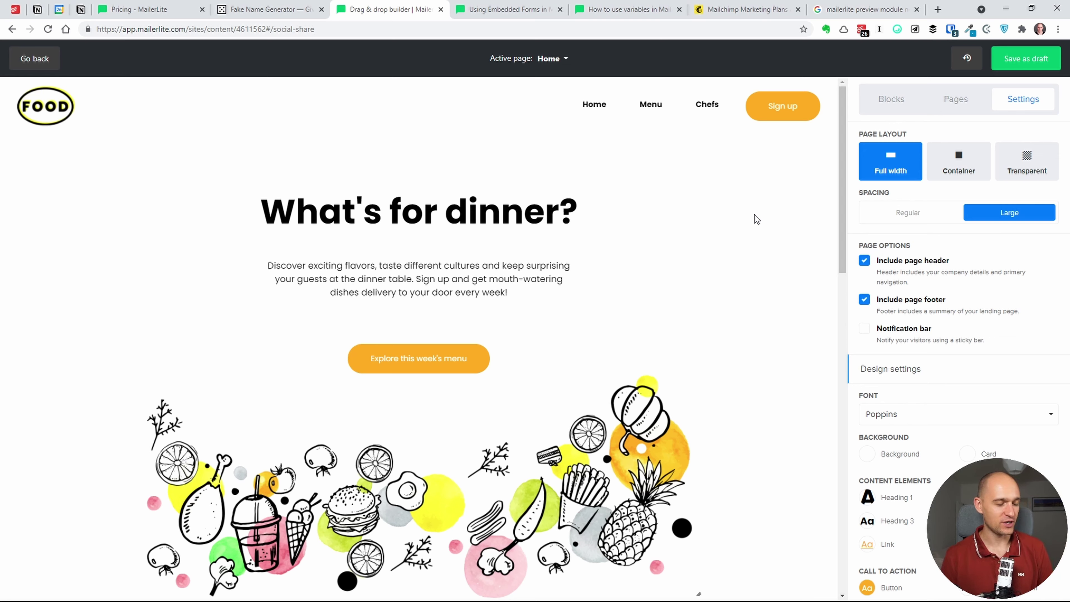
left_click(755, 215)
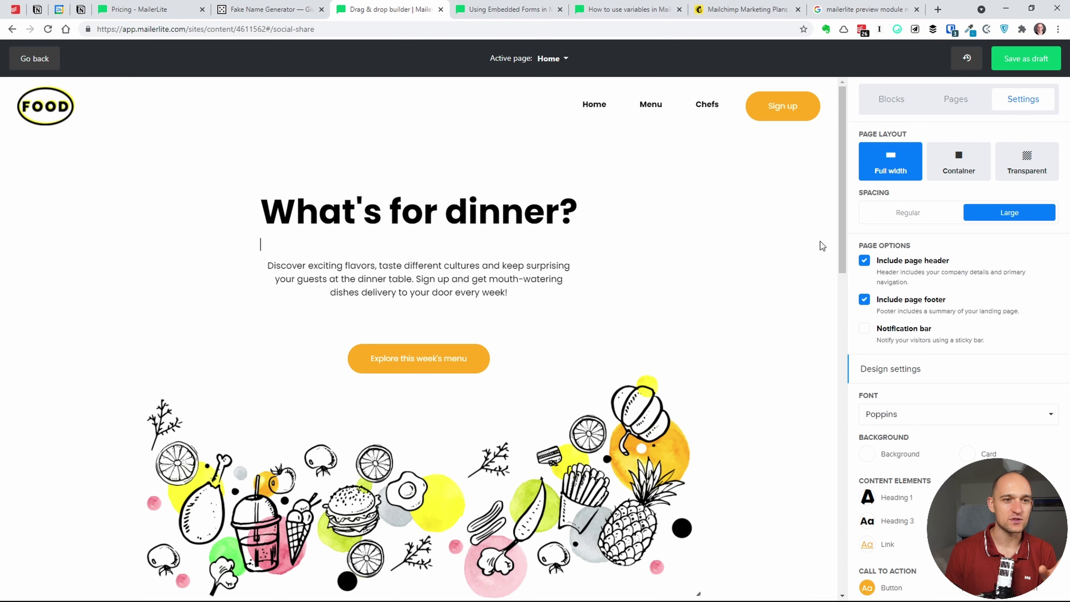
mouse_move(842, 243)
left_mouse_down()
mouse_move(840, 254)
mouse_move(839, 229)
left_mouse_up()
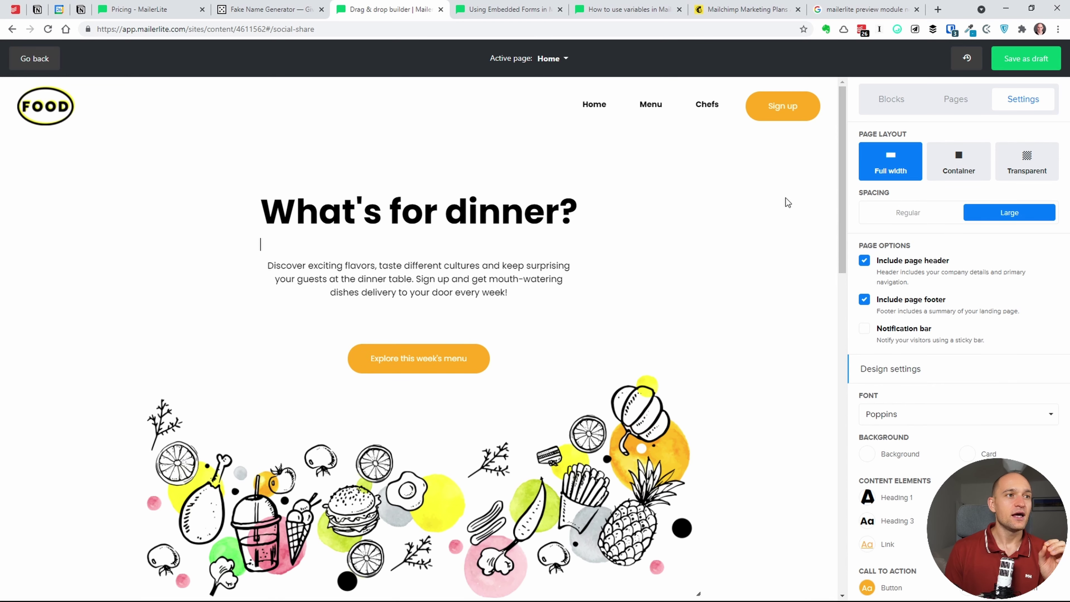
- Check the page list and content blocks, then show the site's navigation pages
left_click(565, 62)
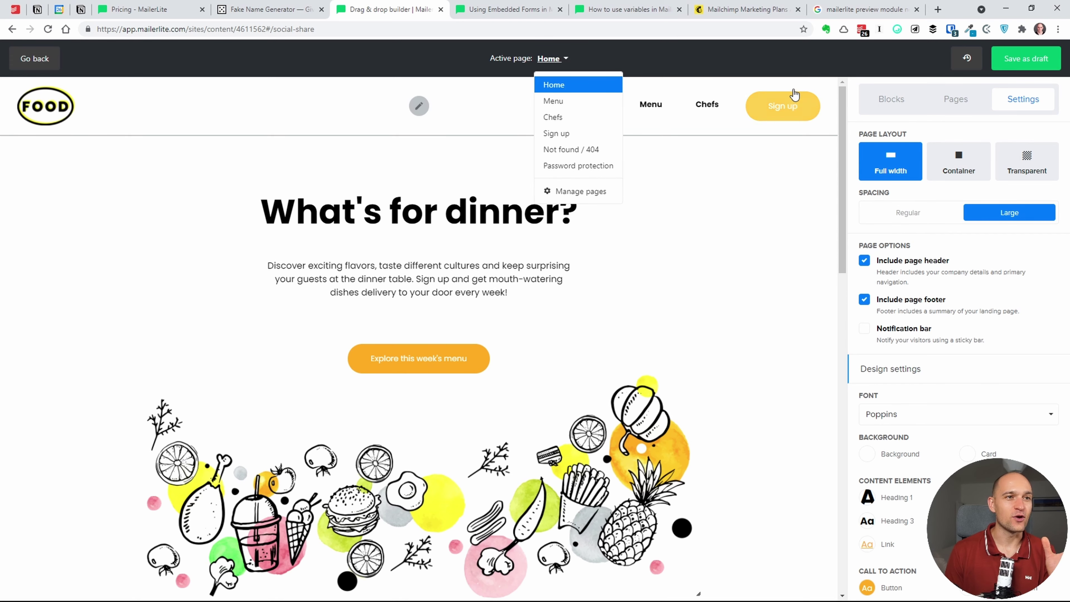
left_click(865, 99)
left_click(892, 99)
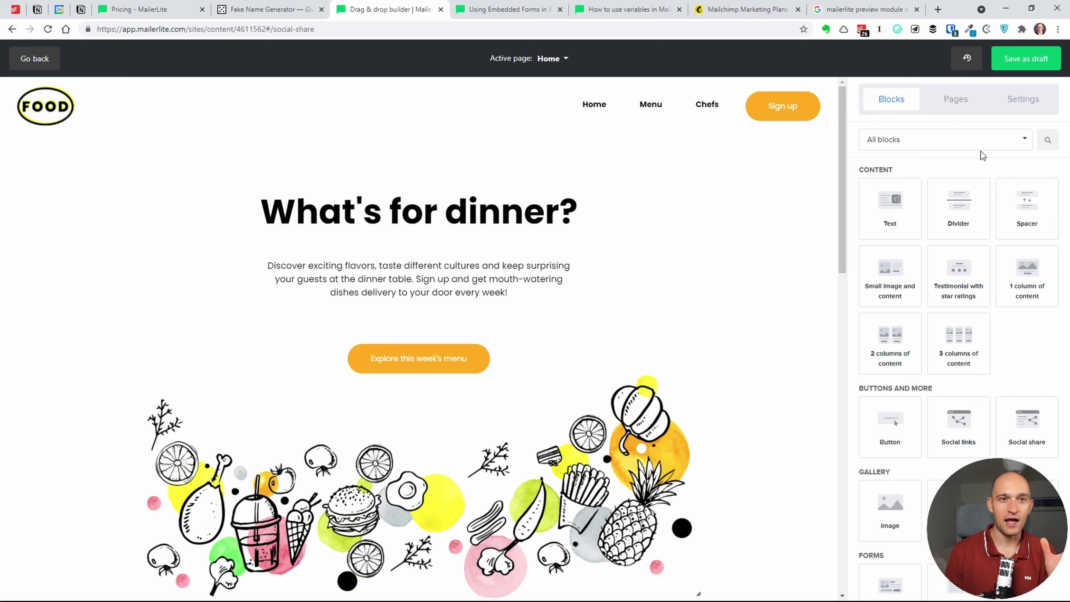
left_click(972, 102)
- Create and save a new Blog page, then open its header for editing
left_click(930, 325)
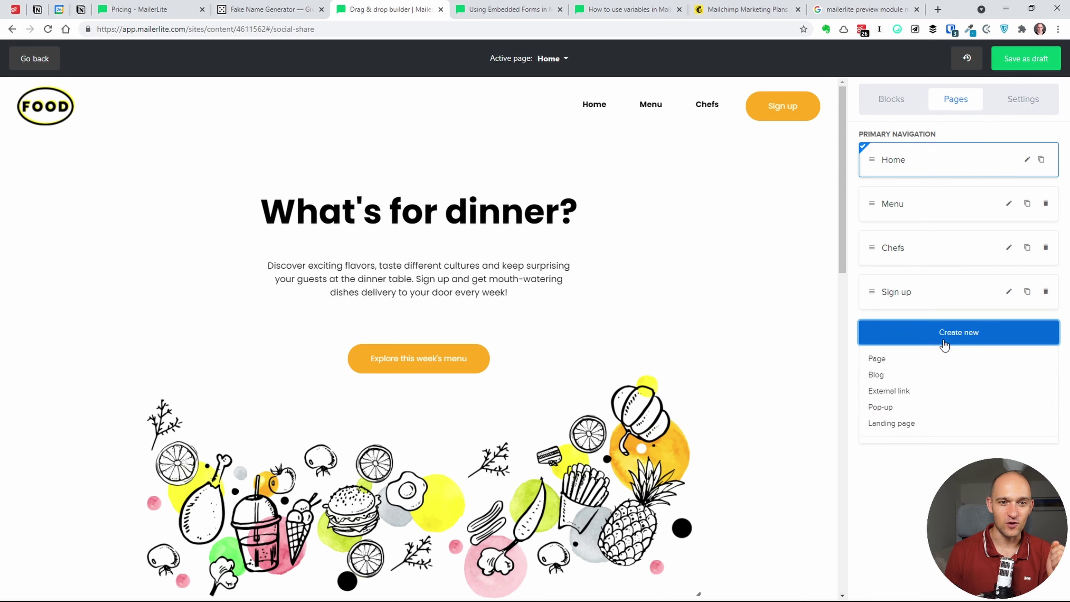
left_click(899, 374)
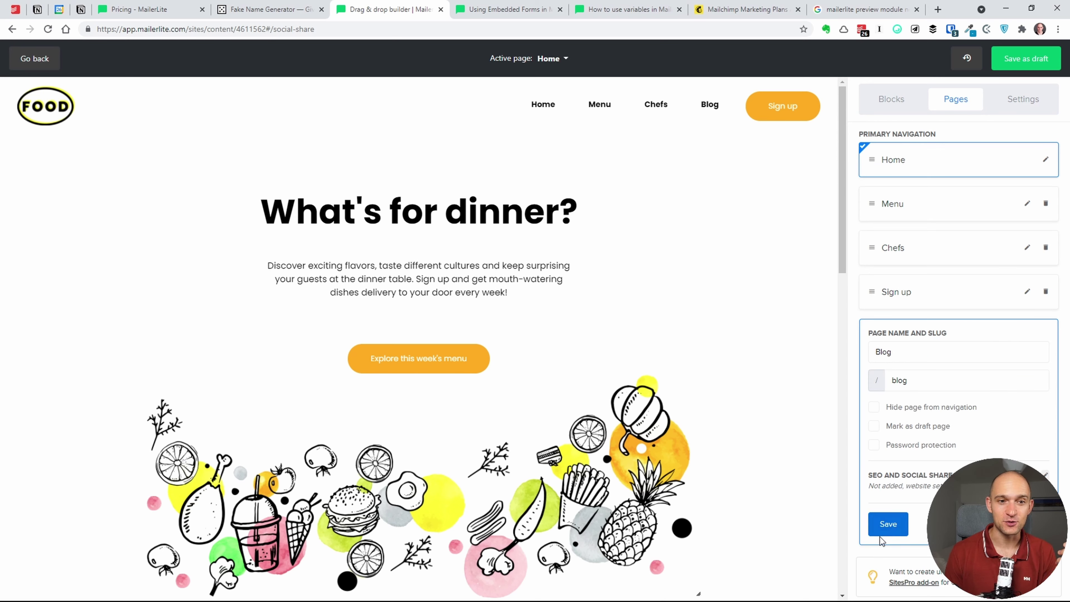
left_click(887, 524)
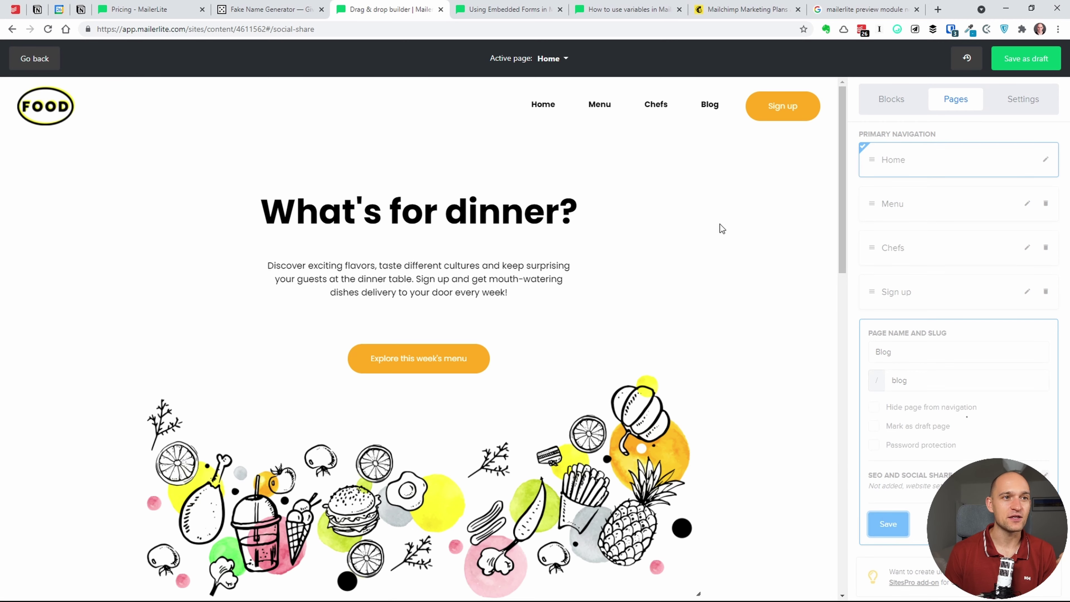
left_click(723, 107)
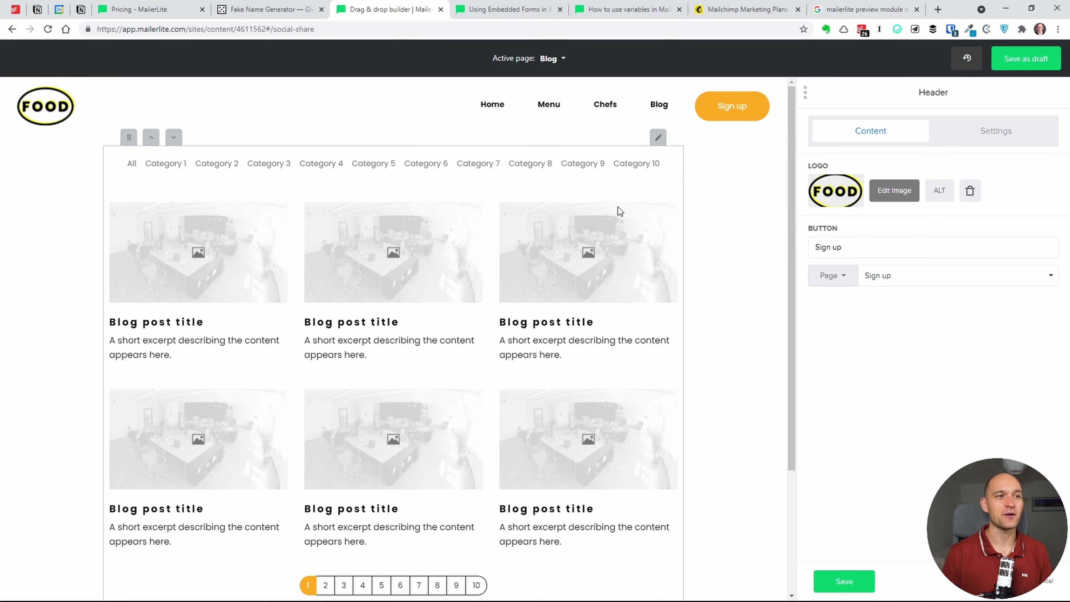
- Review the blog post grid's content and style options, apply them, and save the site as a draft
left_click(626, 217)
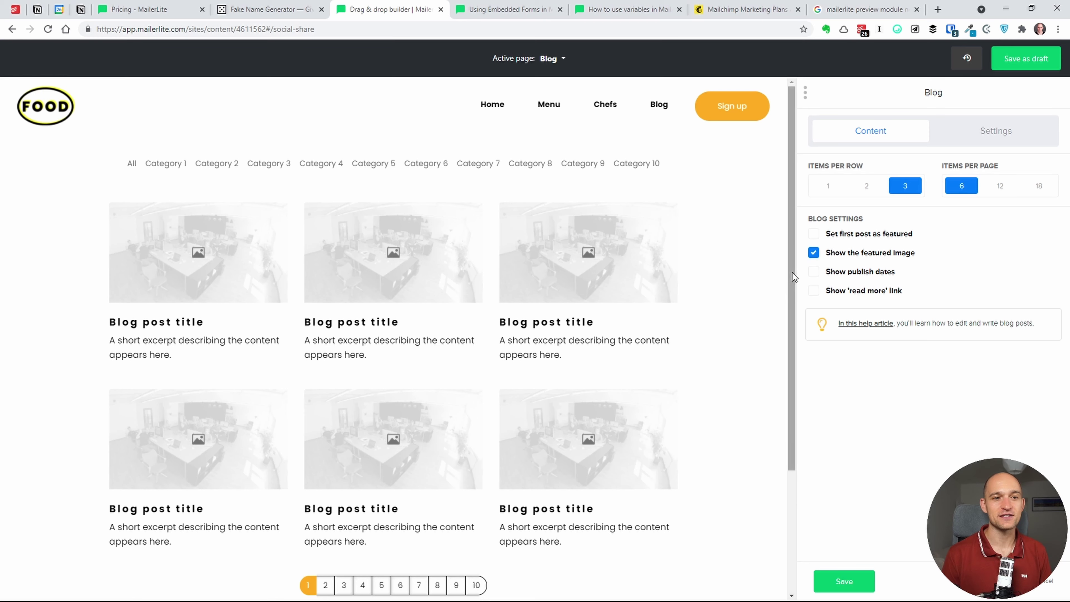
left_click(998, 134)
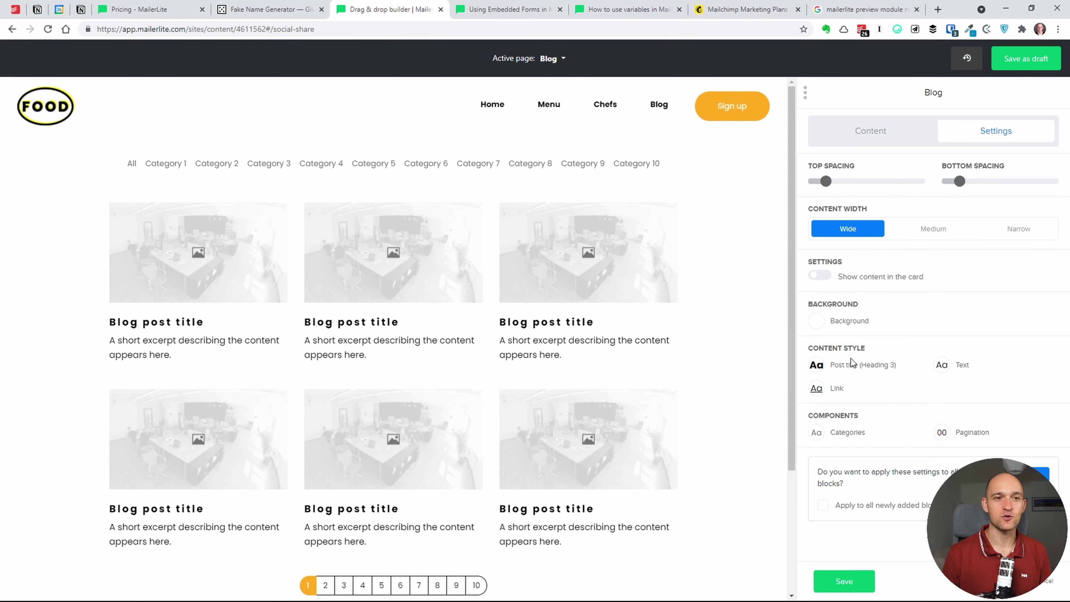
left_click(873, 137)
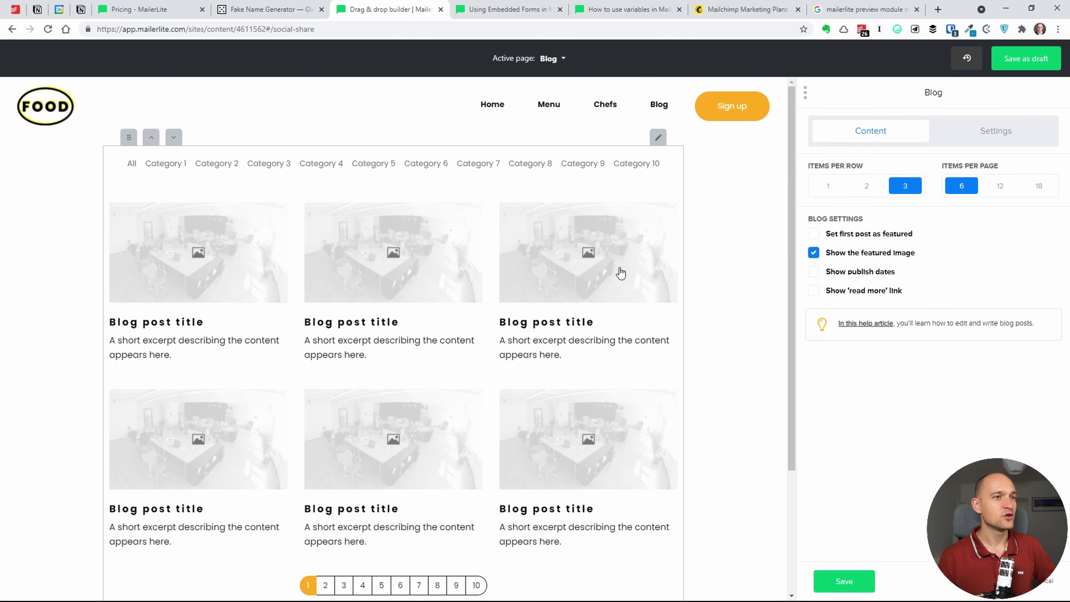
scroll(613, 355, "down", 4)
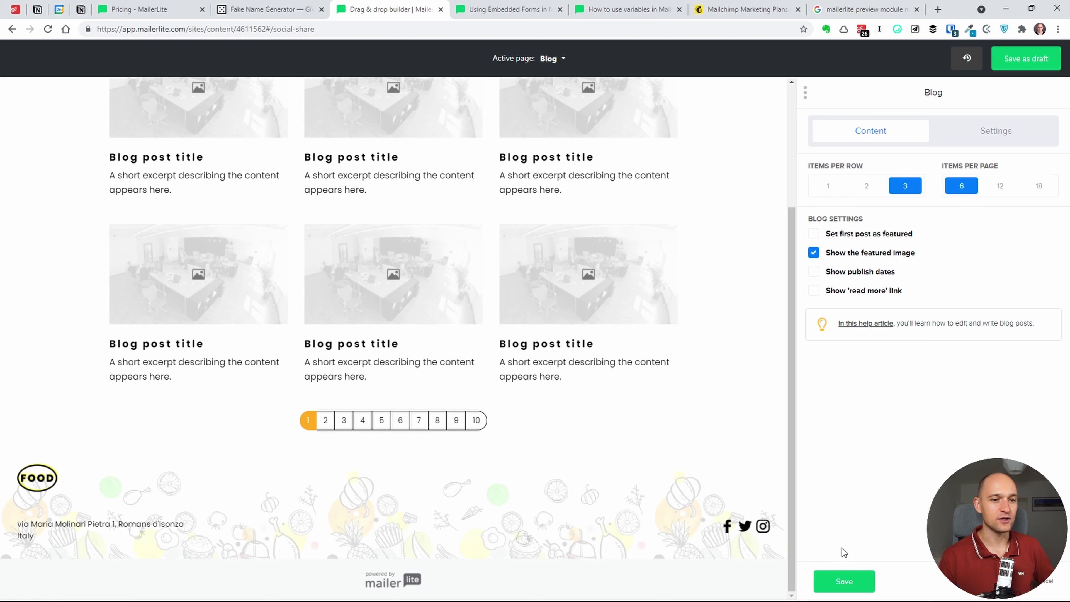
left_click(843, 580)
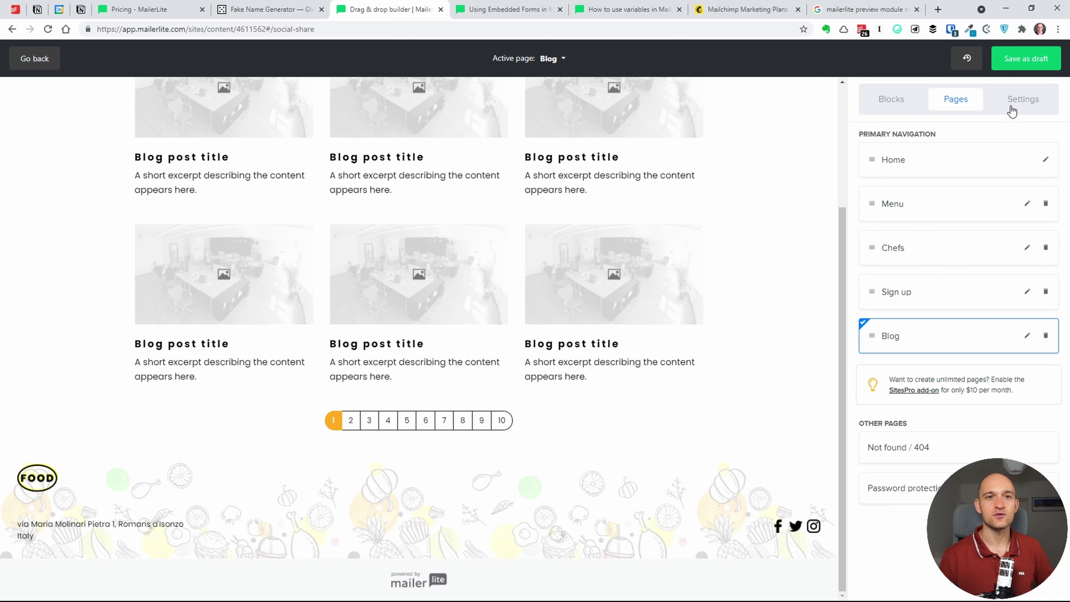
left_click(1027, 63)
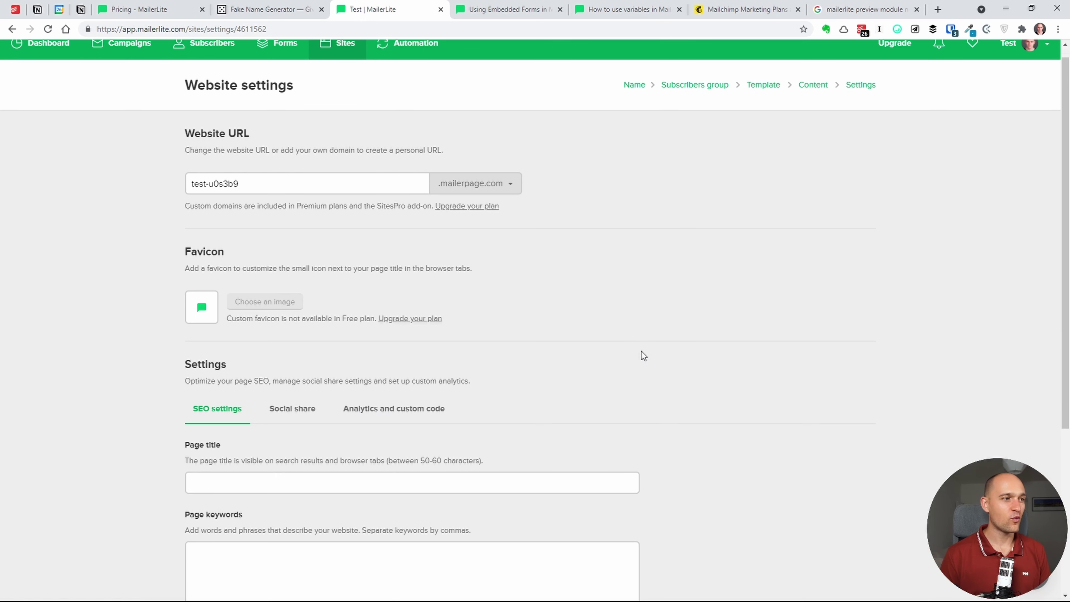
- Check the available domain endings in Website settings, leaving the domain unchanged
scroll(533, 213, "down", 3)
scroll(537, 190, "up", 2)
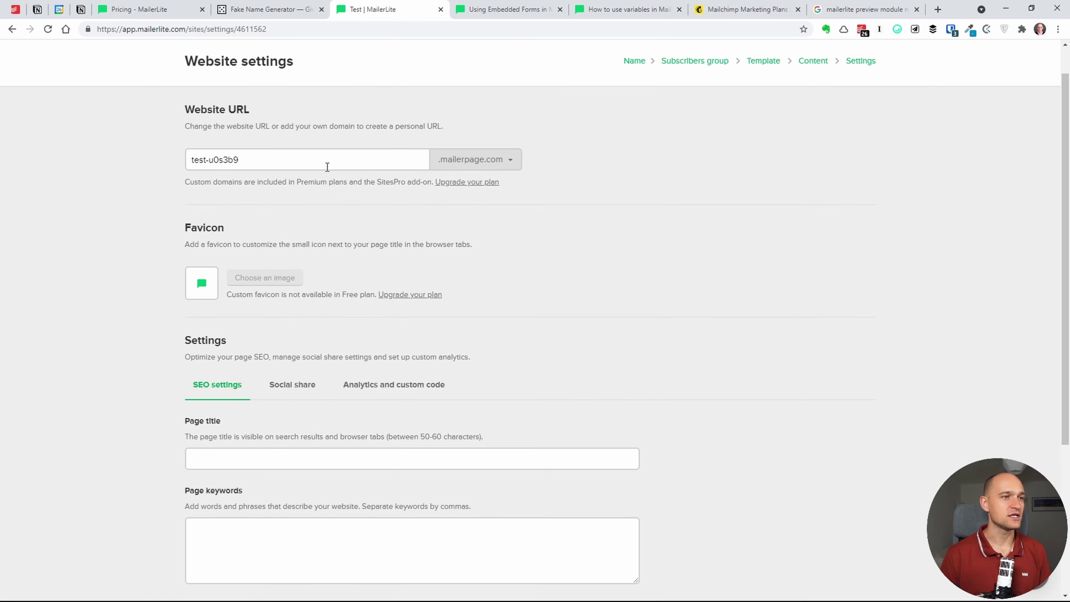
left_click(470, 160)
left_click(494, 181)
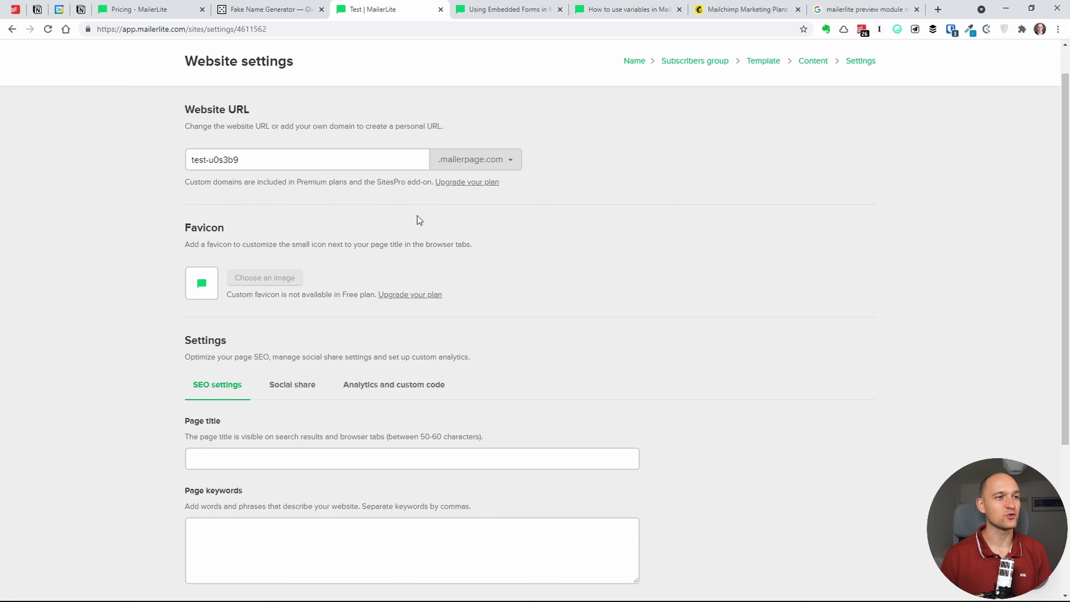
left_click(458, 168)
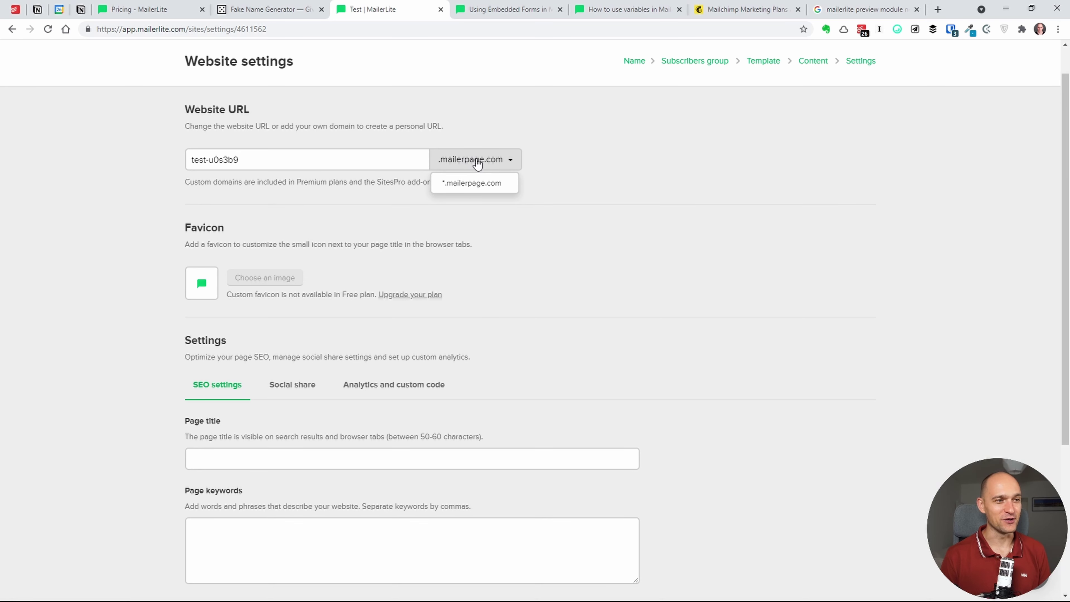
left_click(480, 162)
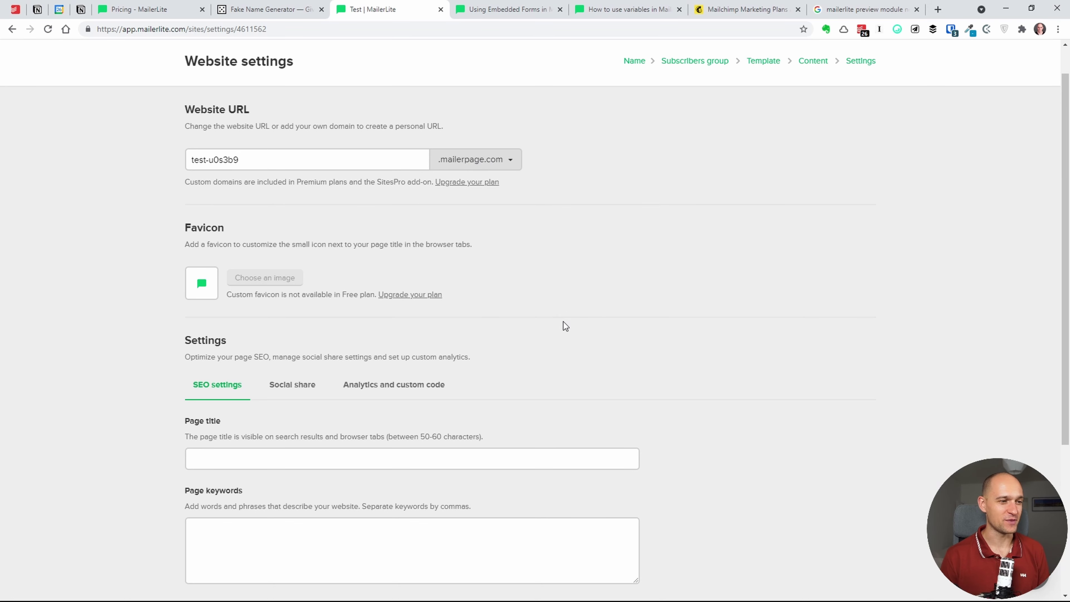
scroll(529, 249, "down", 5)
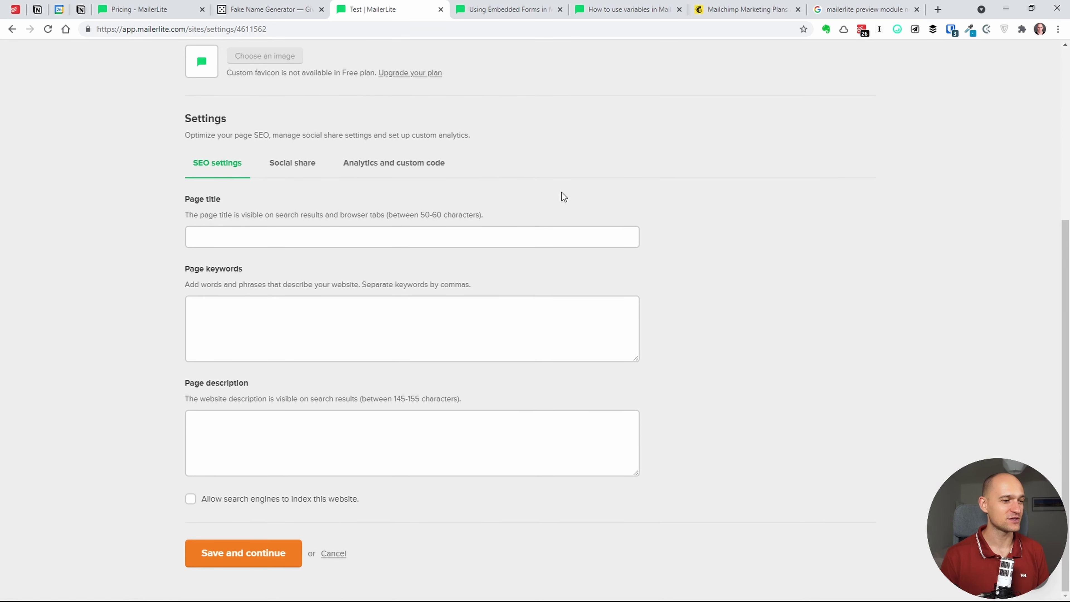
scroll(562, 192, "up", 3)
scroll(548, 196, "down", 3)
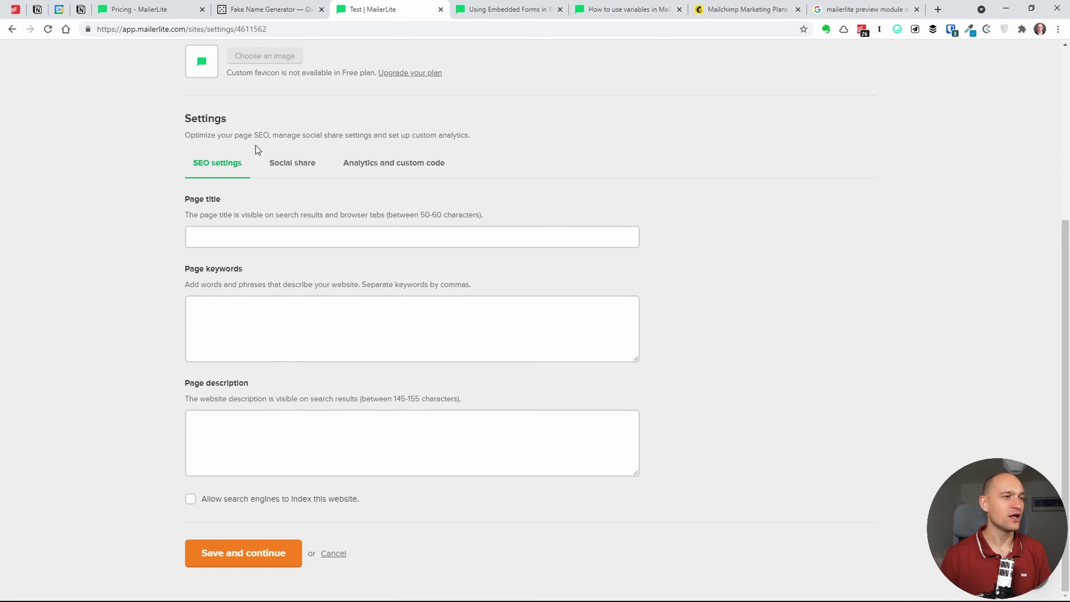
- Review the social share fields and the empty analytics and custom code fields
left_click(290, 164)
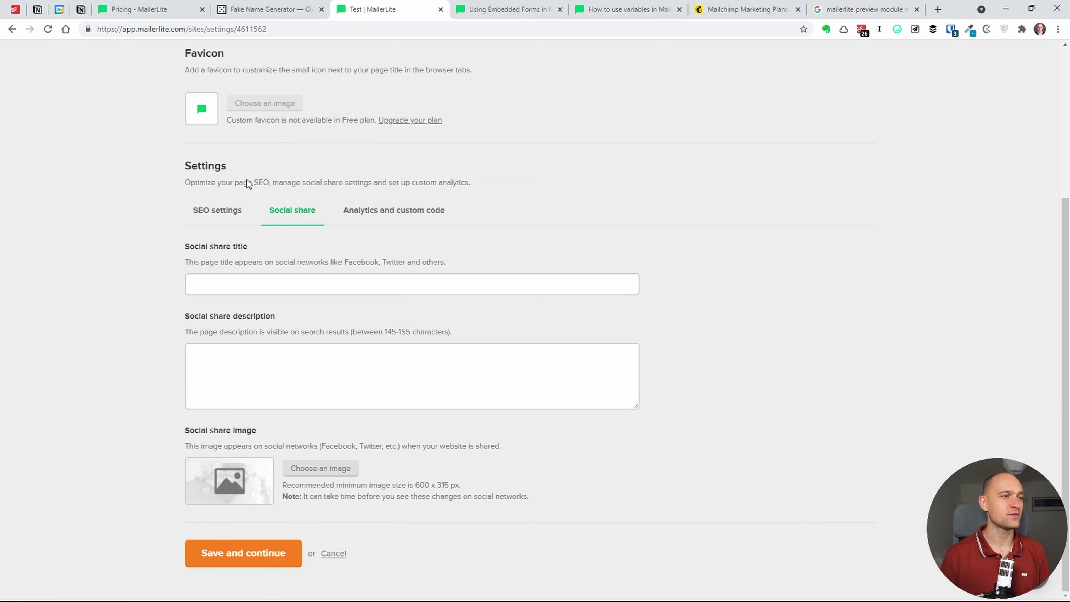
left_click(398, 213)
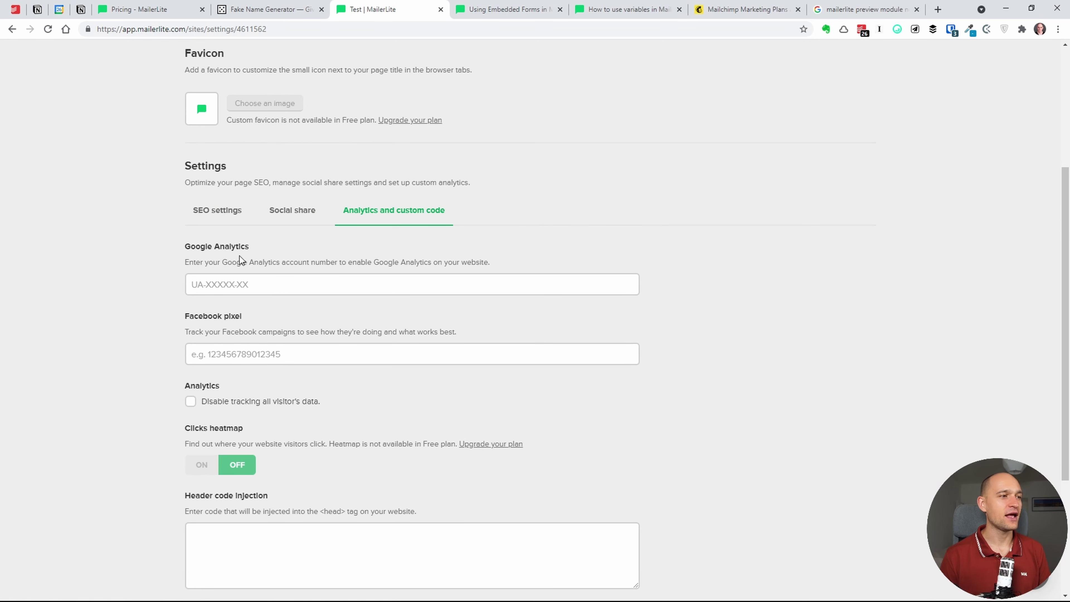
scroll(292, 356, "down", 3)
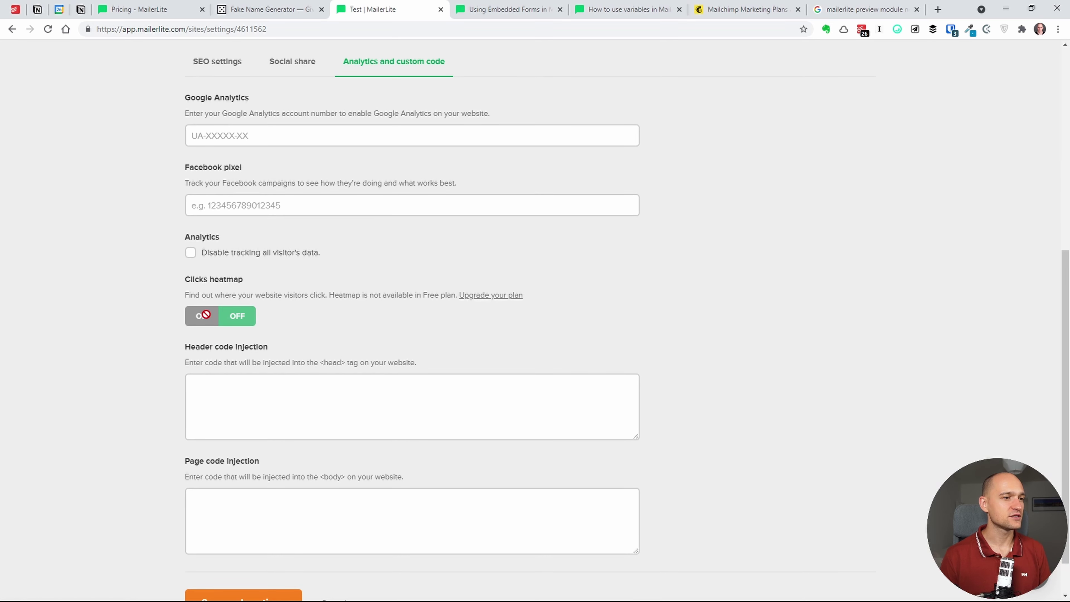
scroll(380, 318, "down", 1)
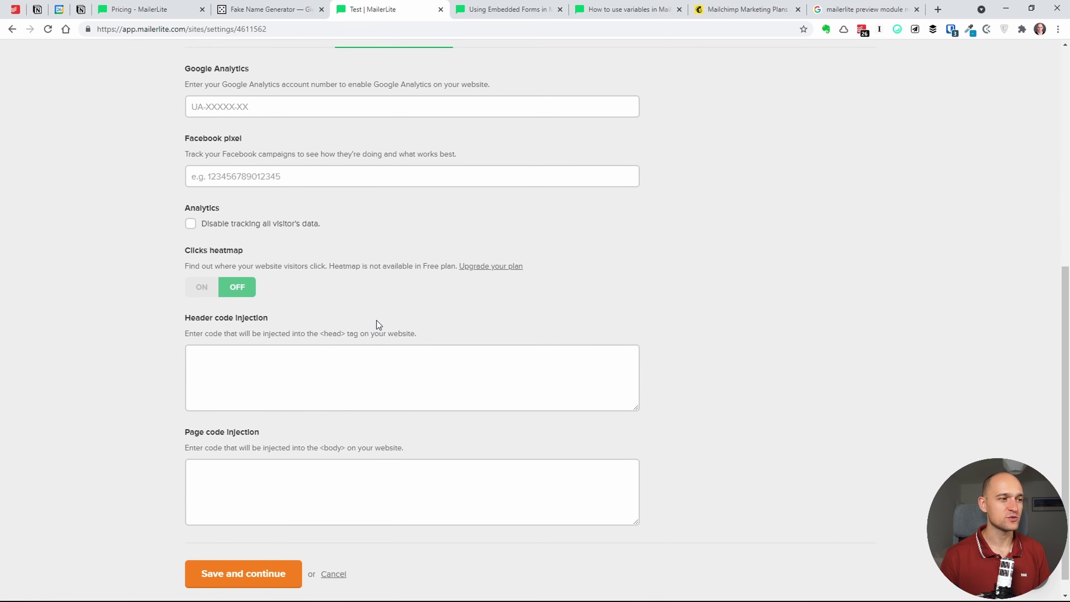
scroll(377, 320, "up", 8)
scroll(376, 321, "up", 1)
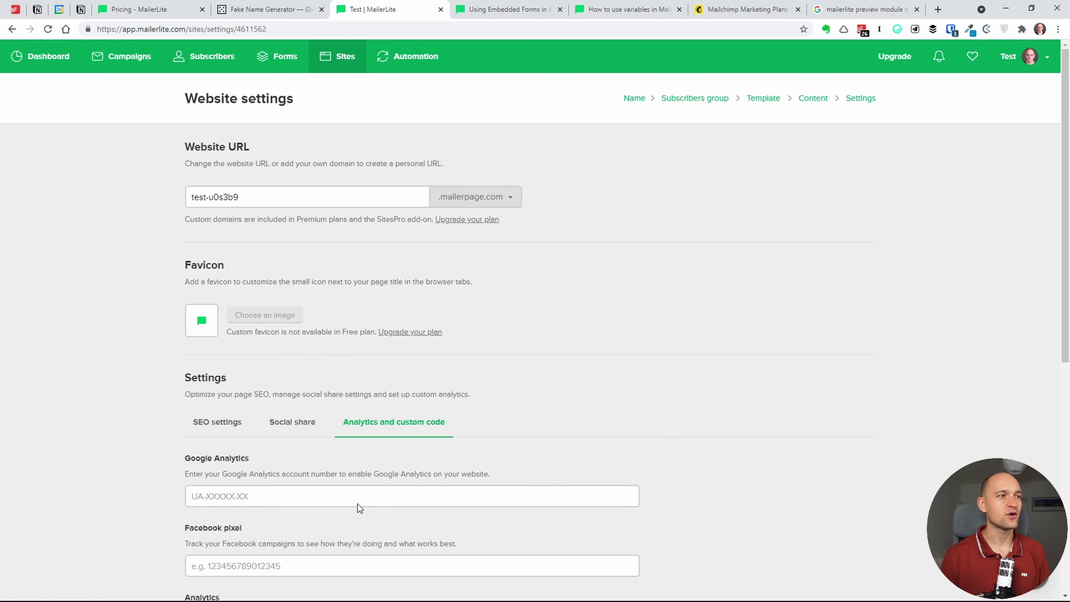
scroll(427, 289, "down", 8)
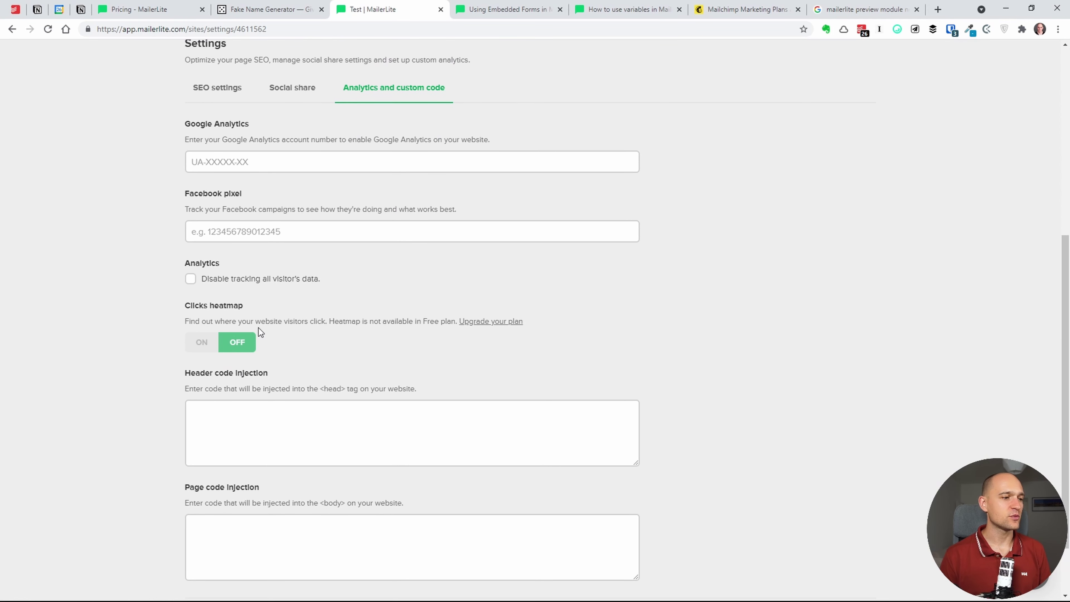
scroll(211, 503, "down", 2)
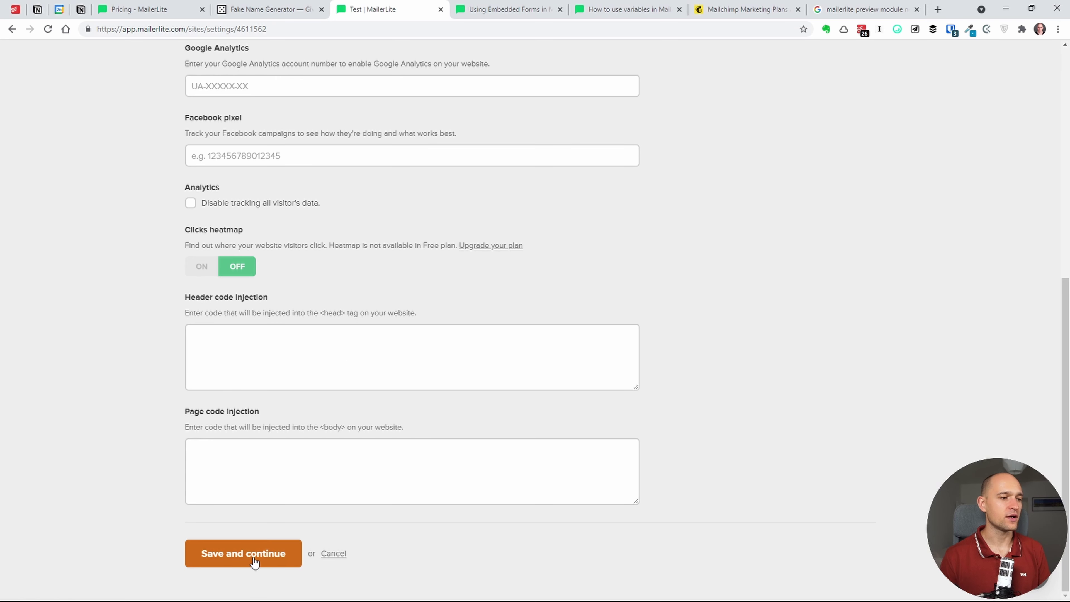
- Save the website settings and open the sito site's Blog tab
left_click(284, 558)
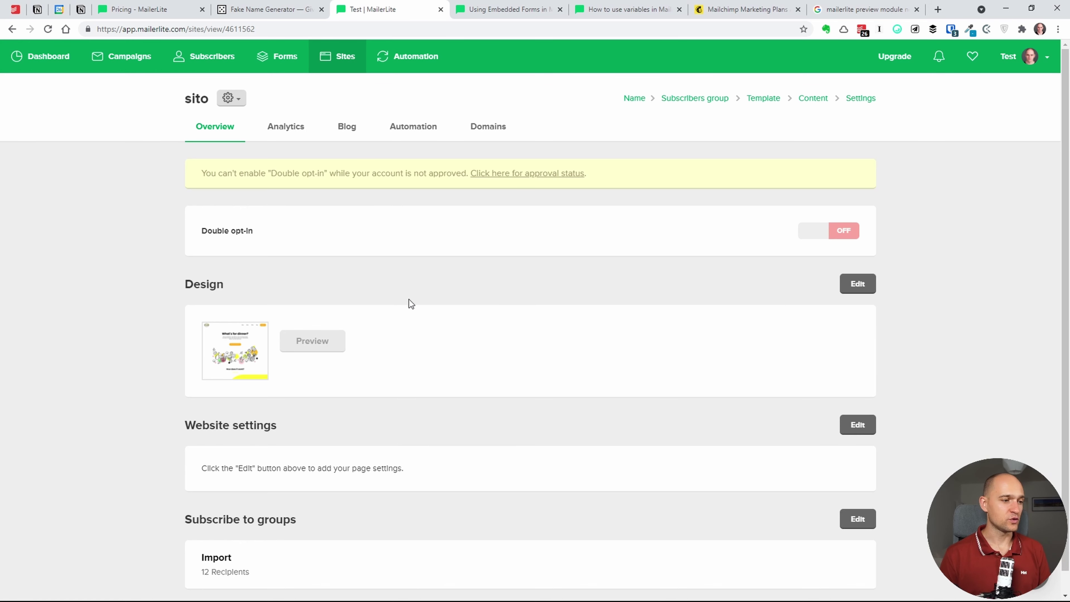
left_click(348, 134)
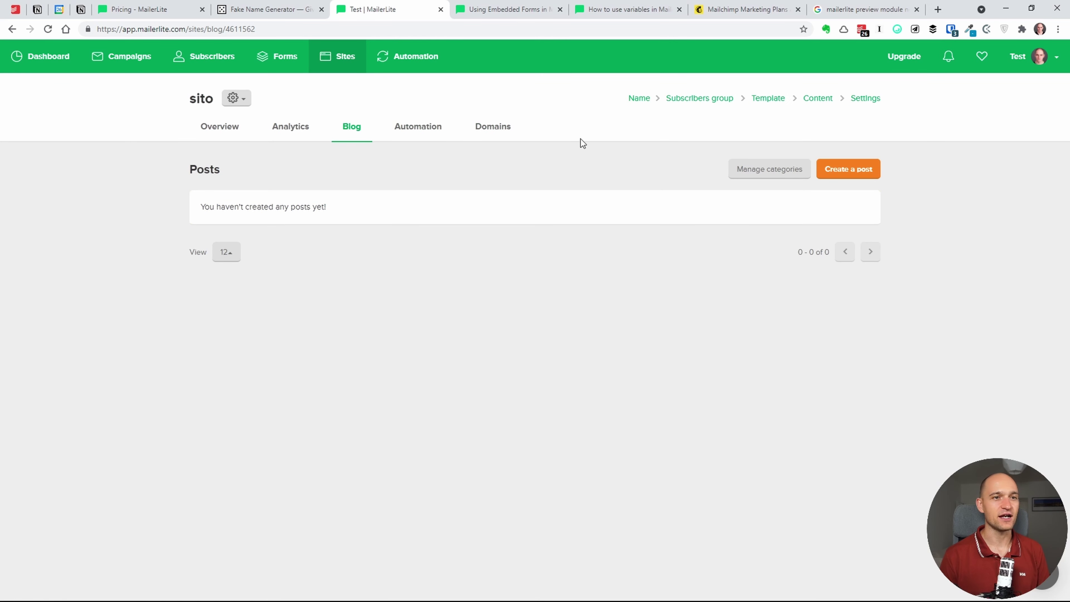
- Start a new blog post, cancel it, and bring up the account options menu
left_click(859, 168)
left_click(662, 223)
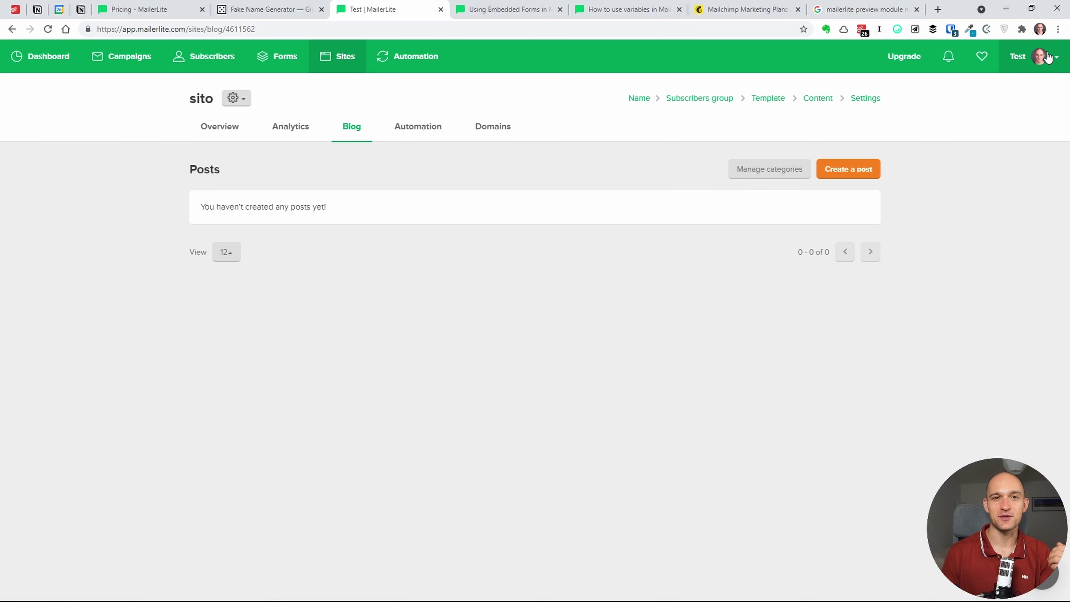
left_click(1049, 63)
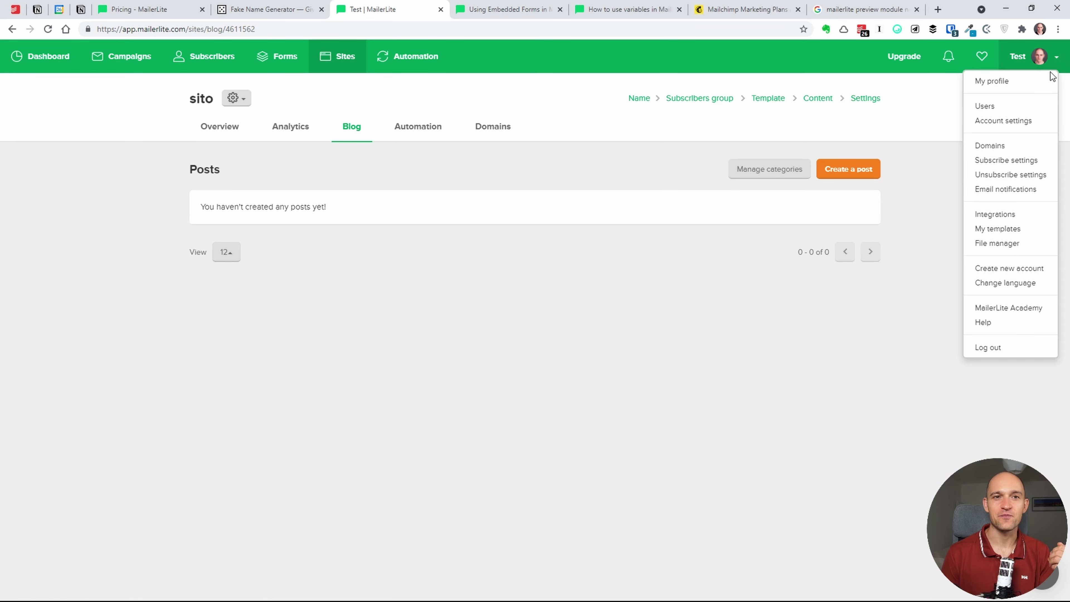
- Review the account Users list, then scroll through My profile's basic info and login details
left_click(986, 106)
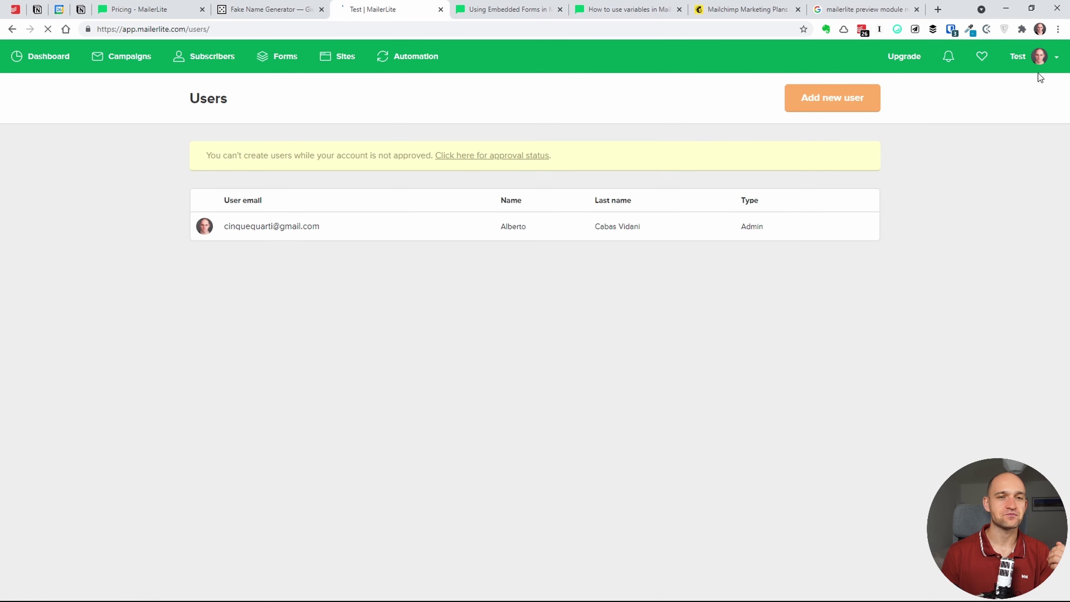
left_click(1065, 63)
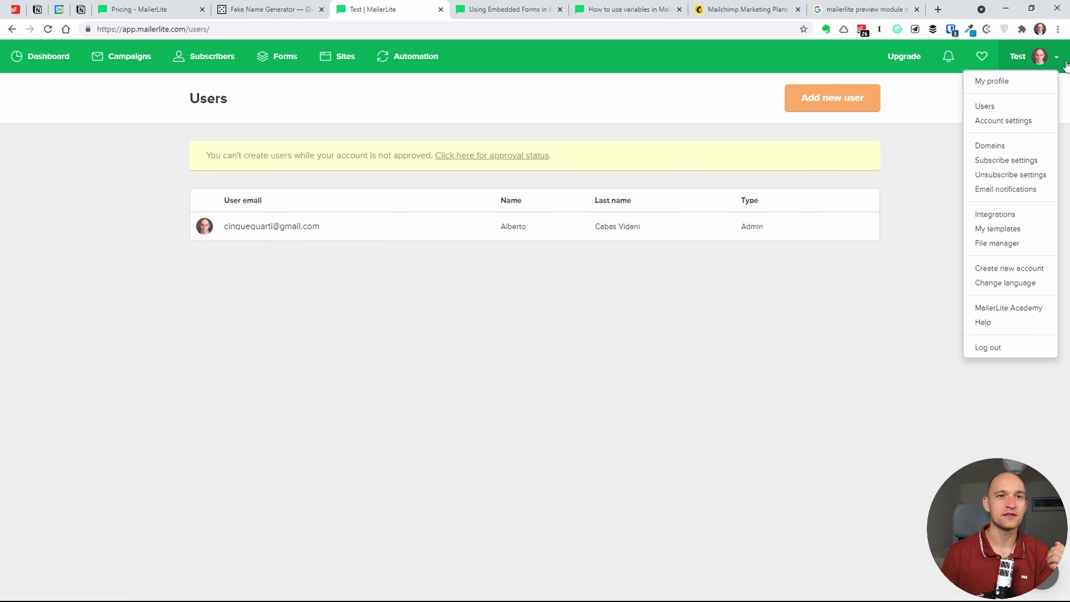
left_click(1024, 82)
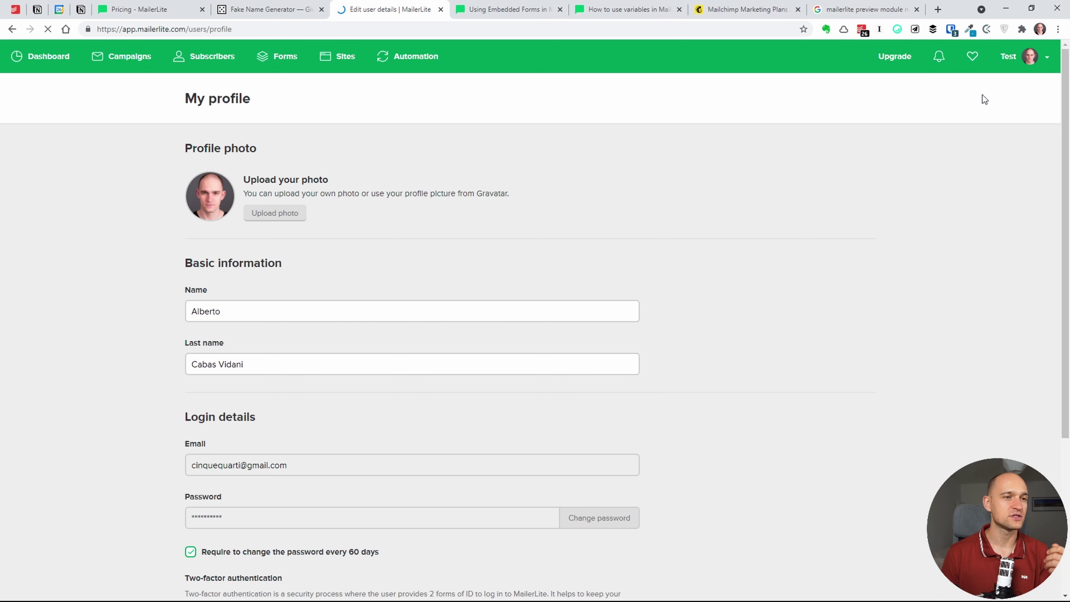
scroll(795, 313, "down", 5)
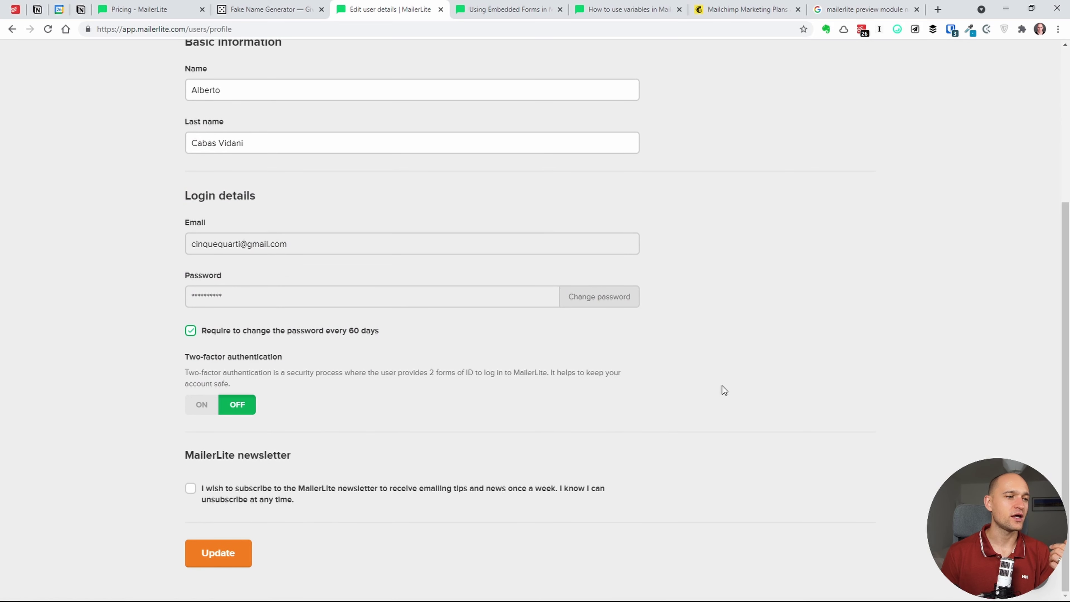
scroll(1052, 85, "up", 5)
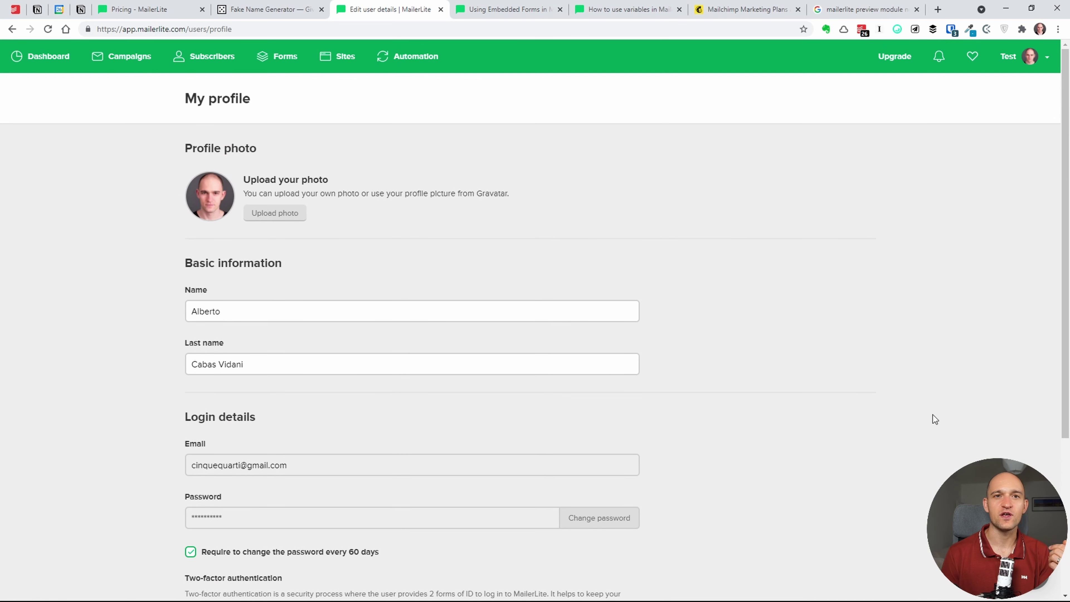
left_click(1036, 57)
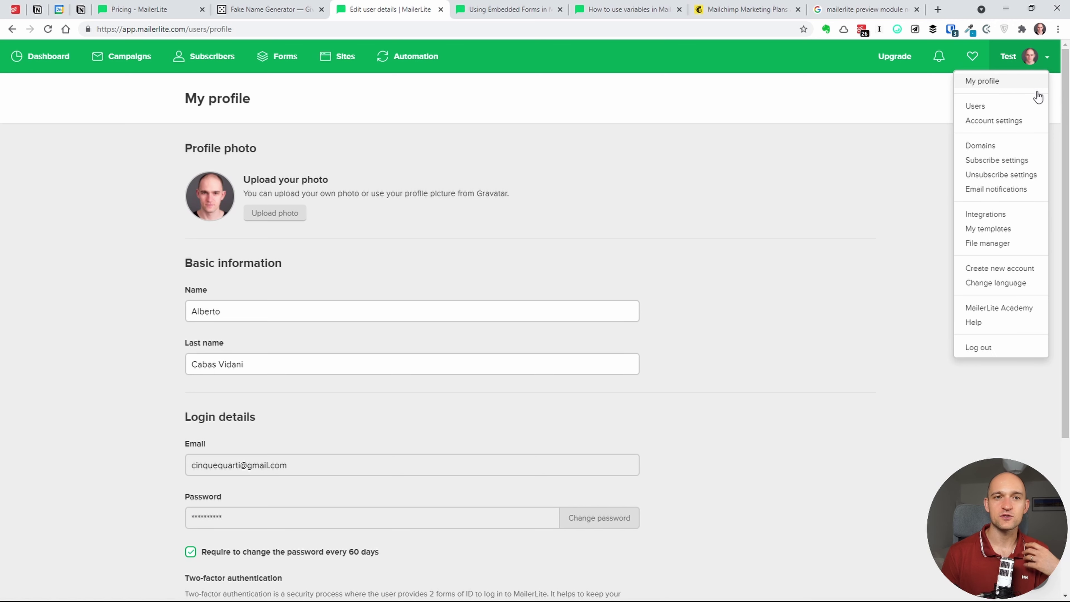
- Open Account settings and look over the default sender name and company details
left_click(1011, 123)
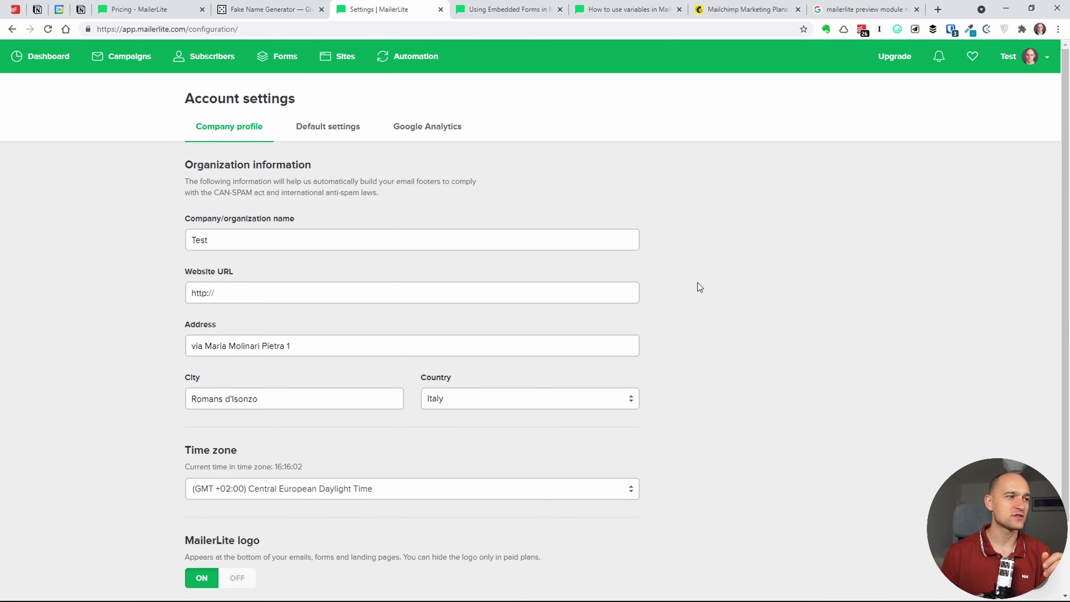
scroll(729, 328, "down", 1)
scroll(727, 324, "down", 1)
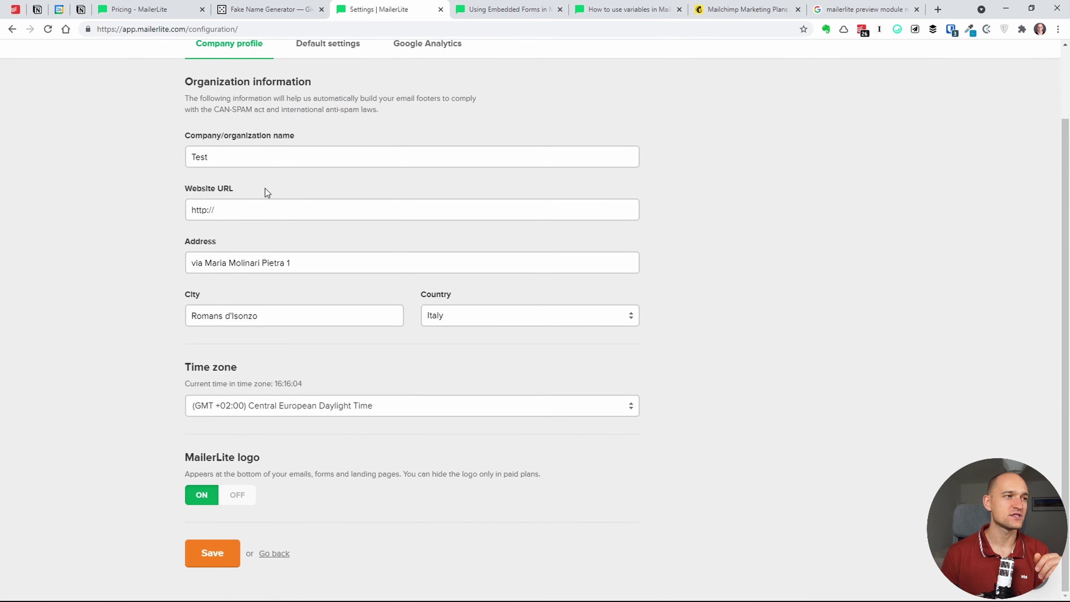
scroll(277, 182, "up", 2)
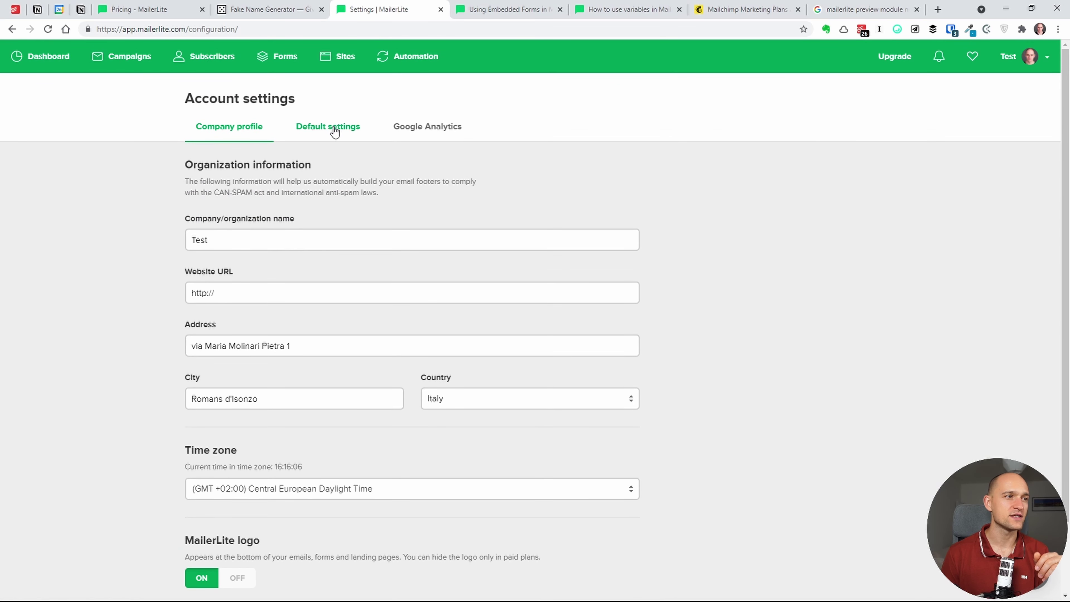
left_click(348, 138)
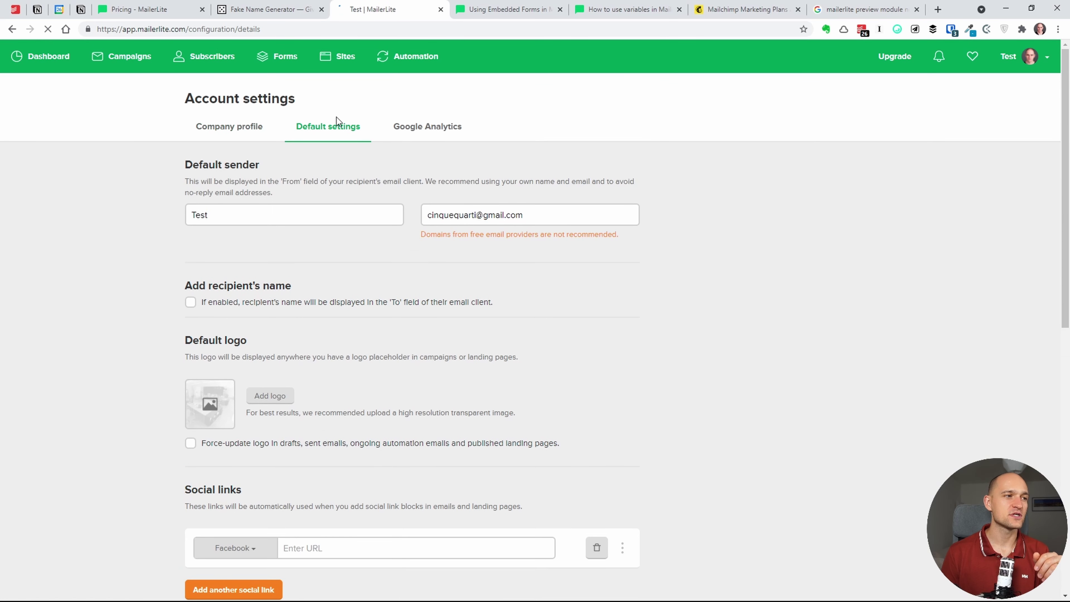
double_click(187, 211)
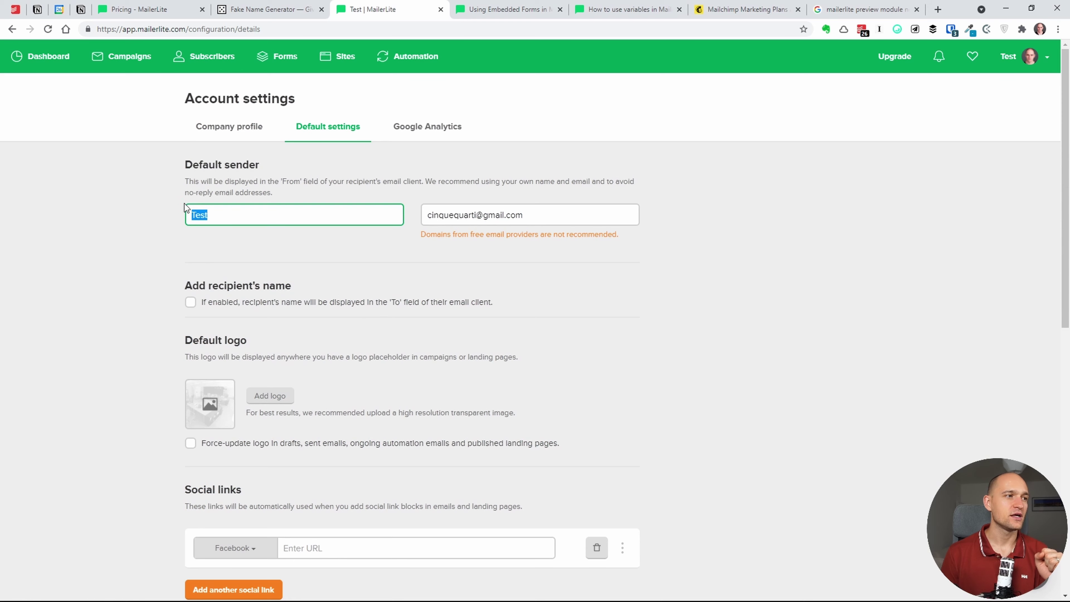
left_click(160, 209)
scroll(173, 268, "down", 3)
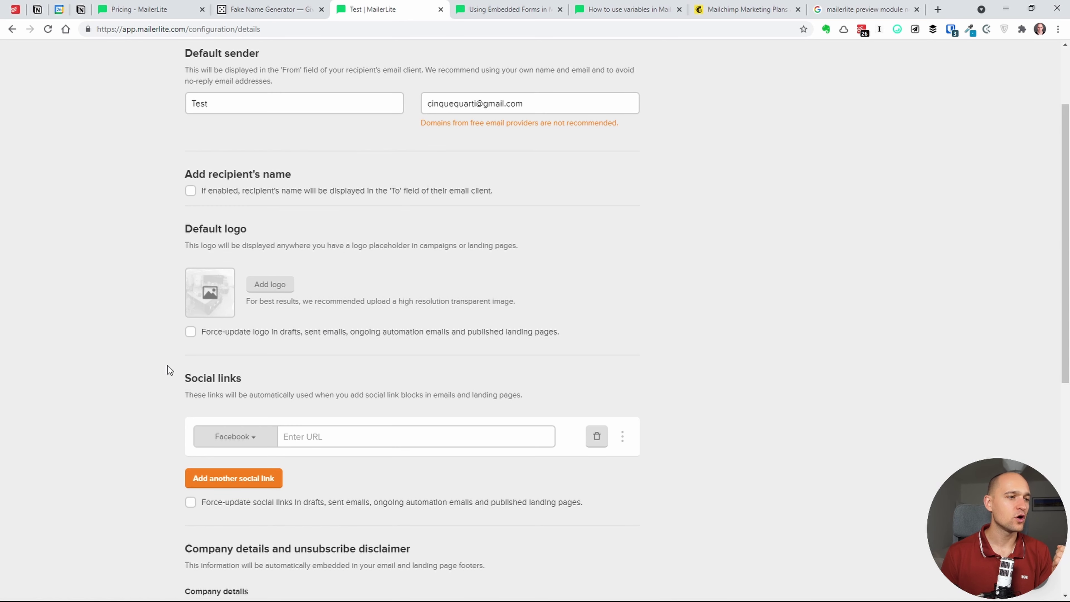
scroll(177, 333, "down", 4)
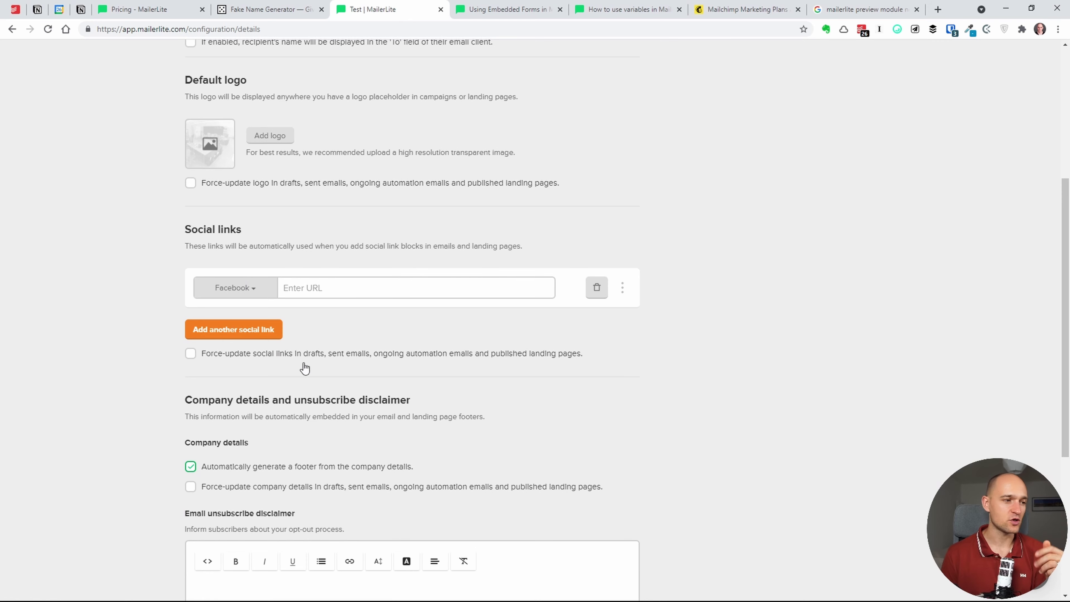
scroll(322, 439, "down", 4)
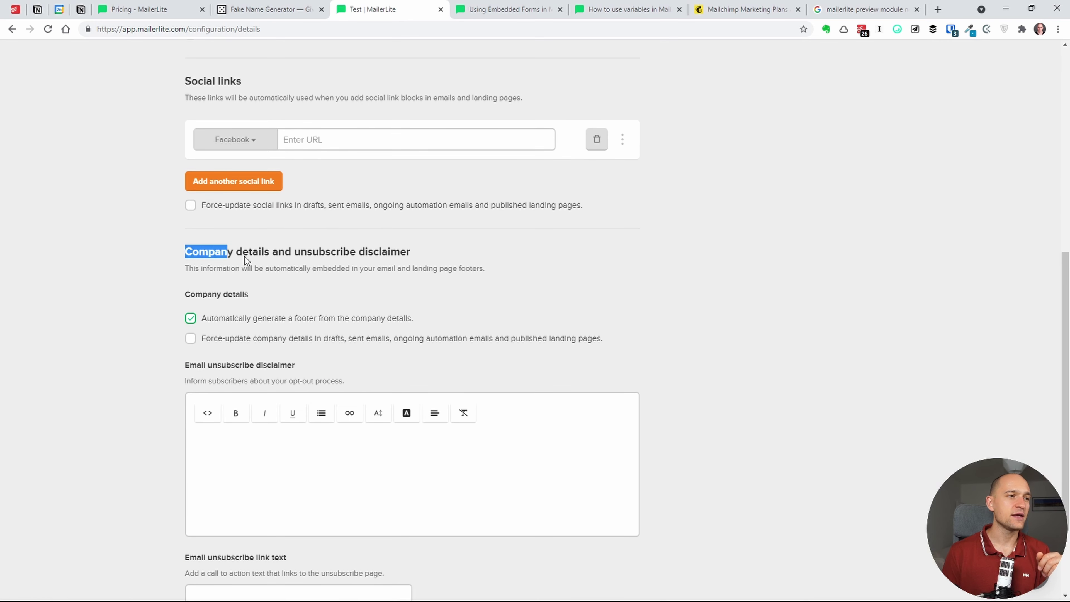
left_click_drag(244, 256, 372, 257)
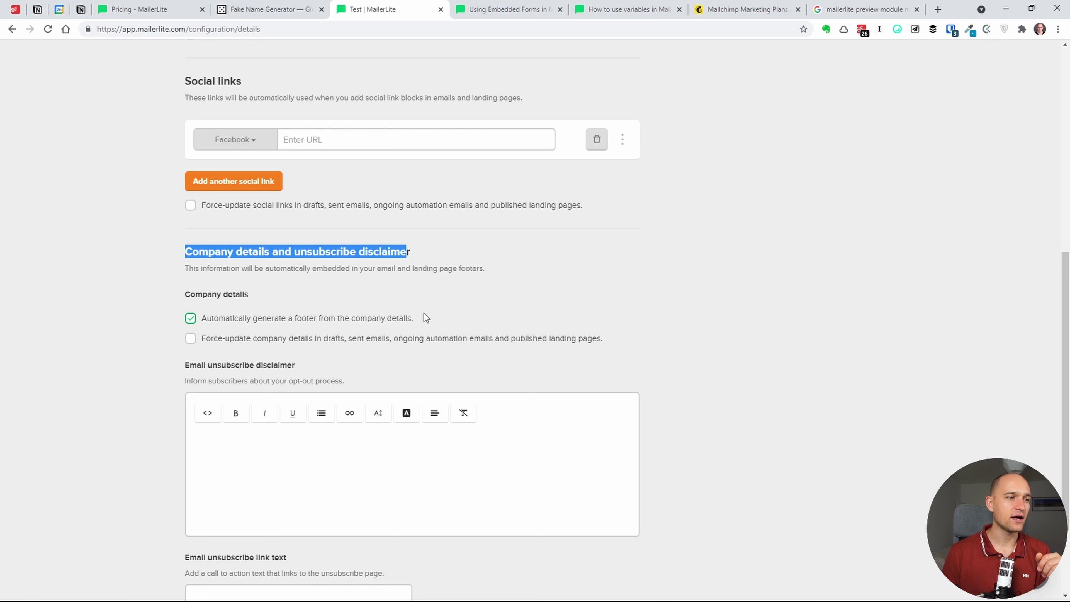
left_click(421, 286)
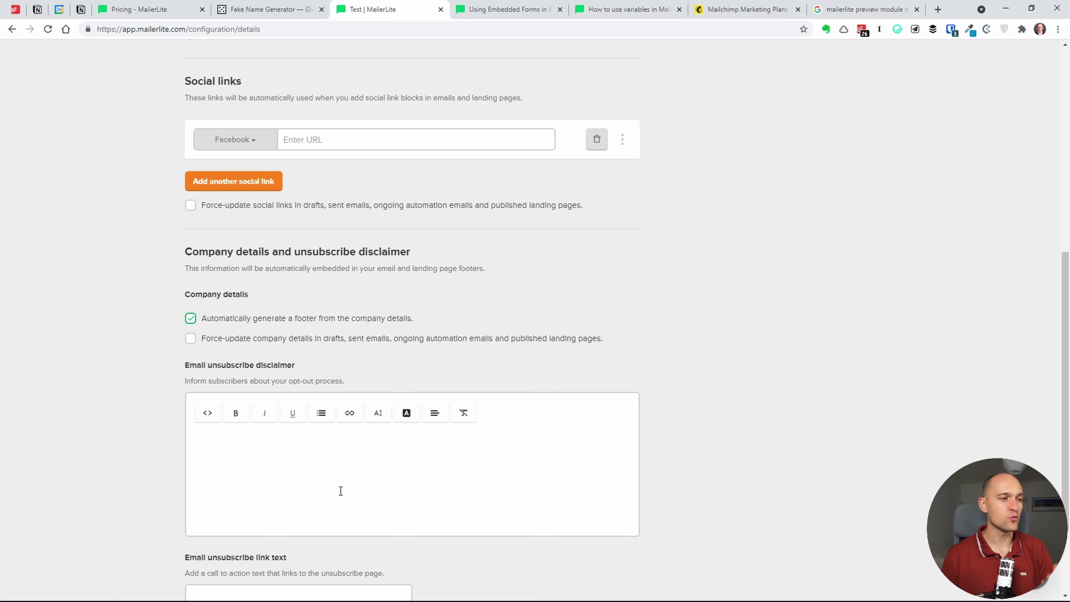
- Inspect the unsubscribe disclaimer, its HTML view and link options, leaving the text unchanged
left_click(350, 497)
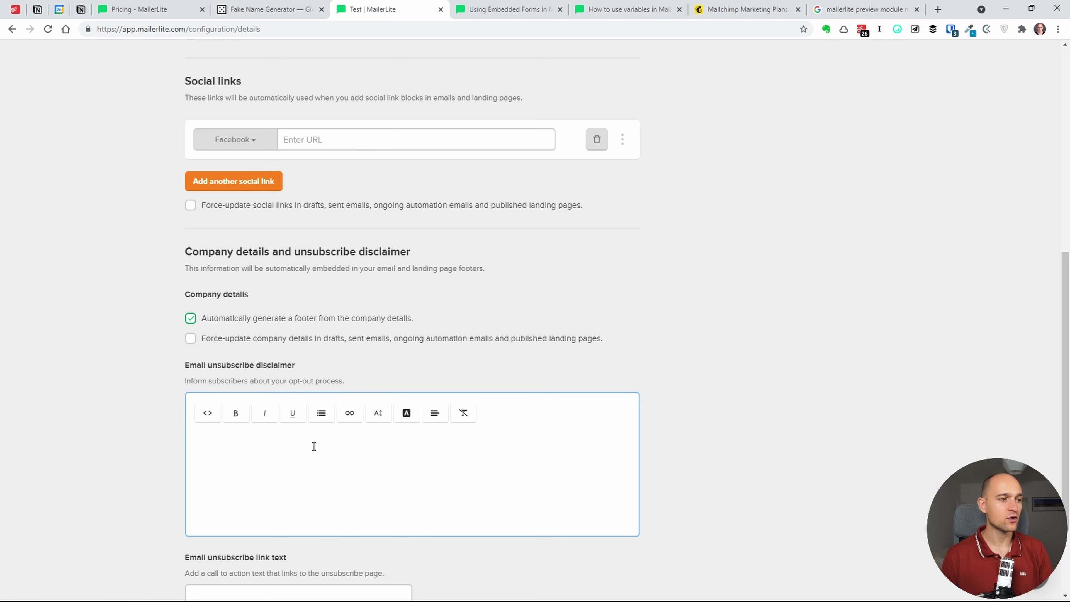
left_click(208, 421)
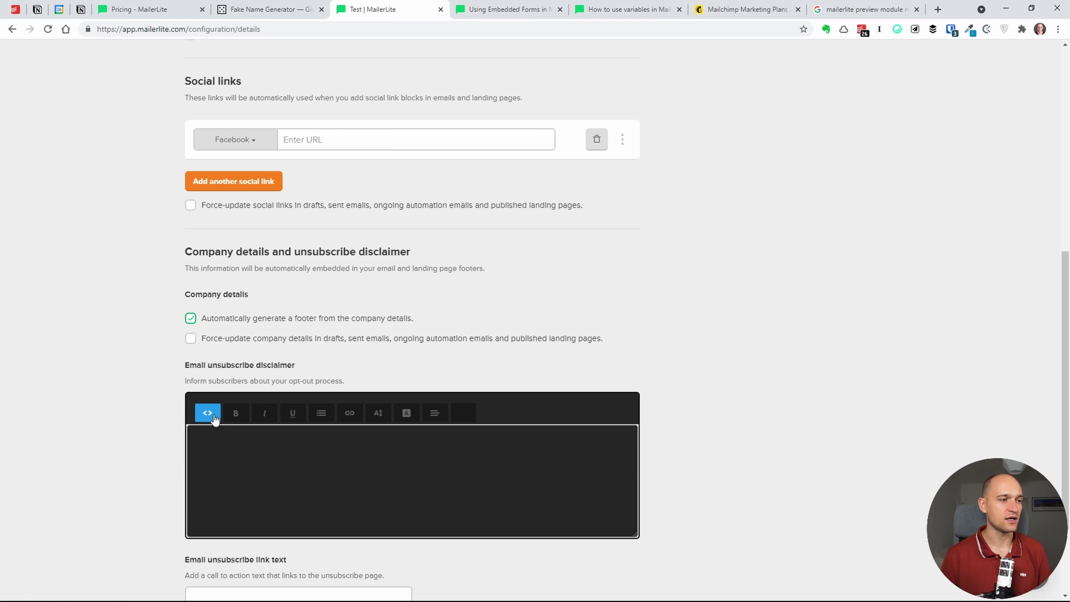
left_click(208, 421)
left_click(350, 413)
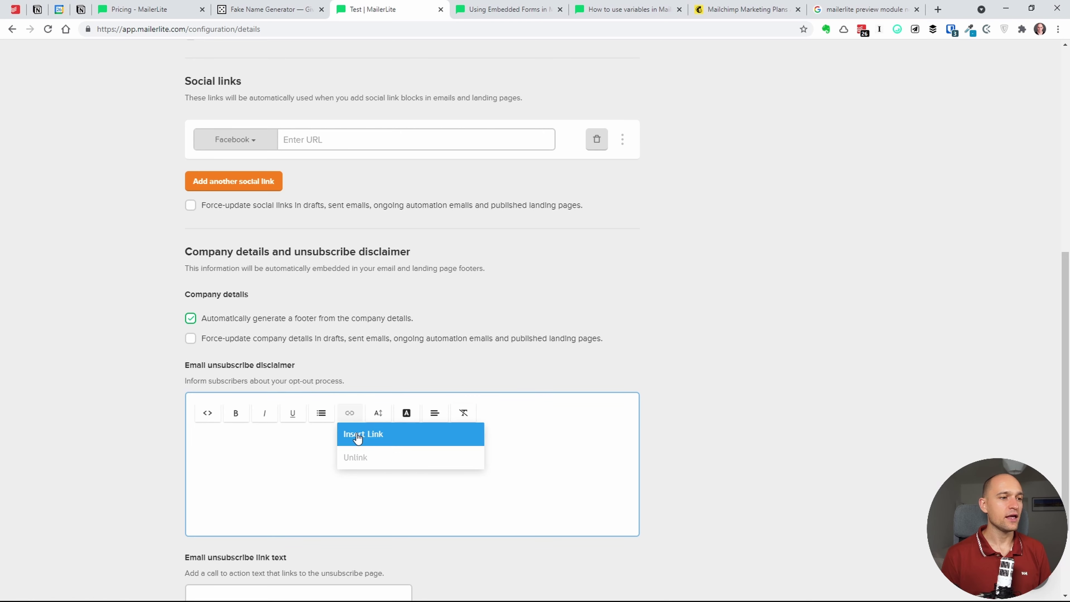
left_click(277, 466)
scroll(275, 464, "down", 1)
scroll(275, 464, "down", 1)
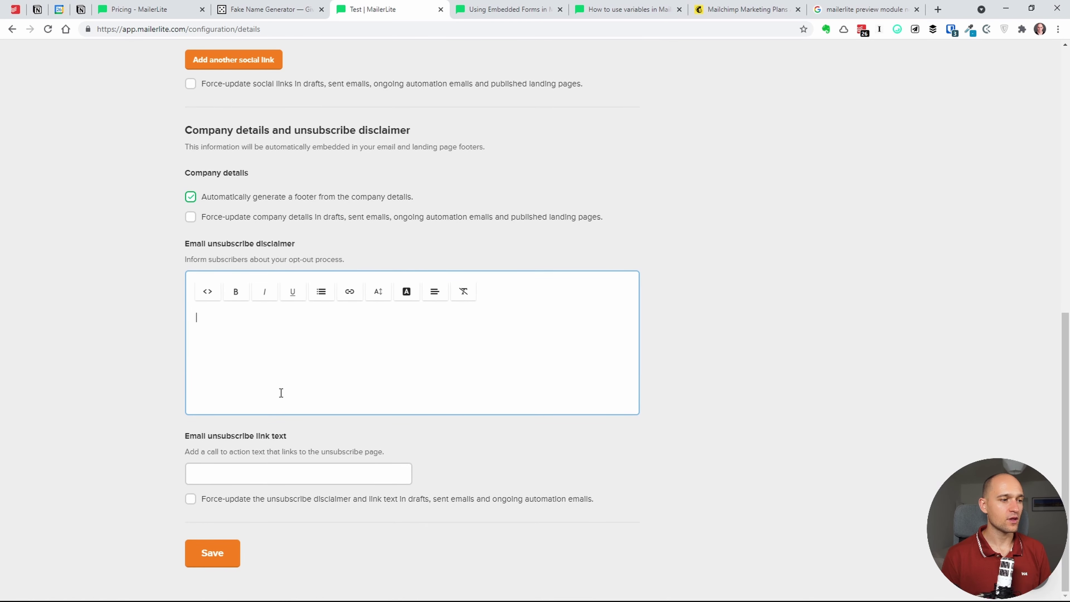
left_click(265, 475)
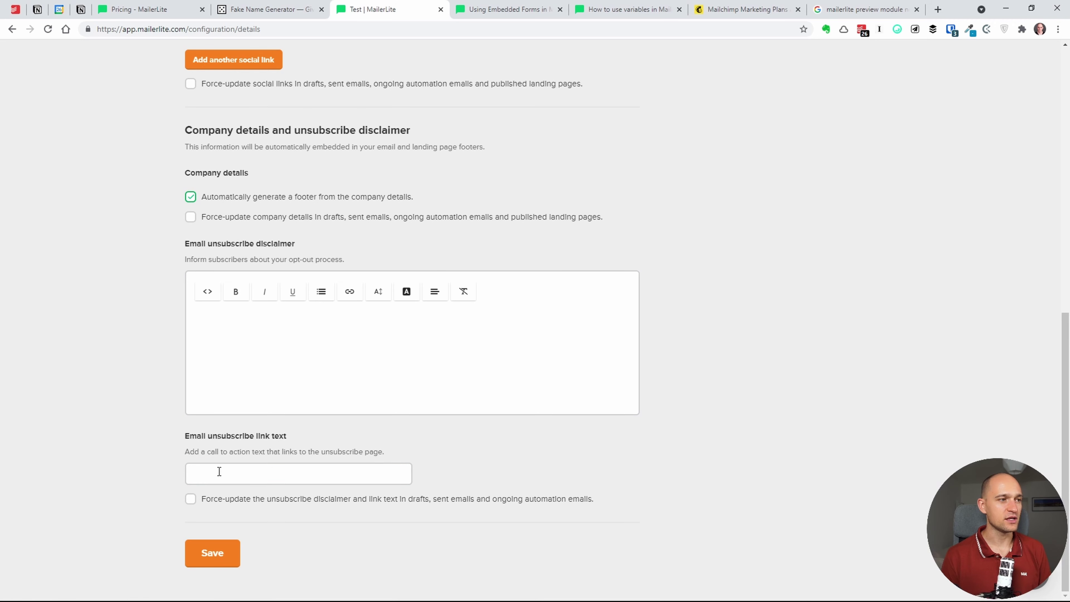
left_click(169, 455)
scroll(511, 266, "up", 6)
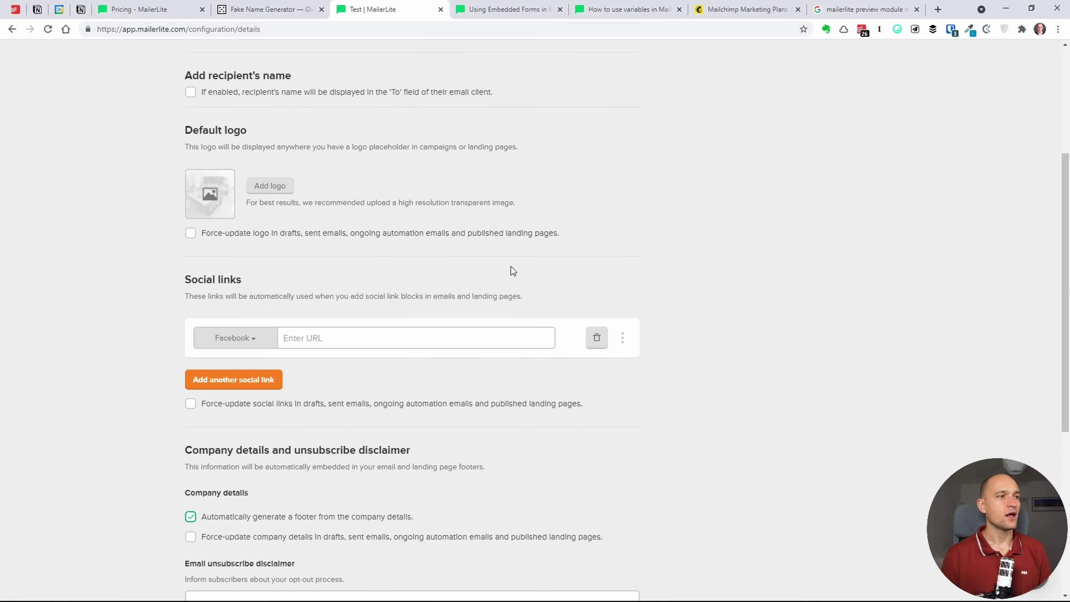
scroll(466, 307, "down", 3)
scroll(465, 303, "down", 5)
left_click(403, 336)
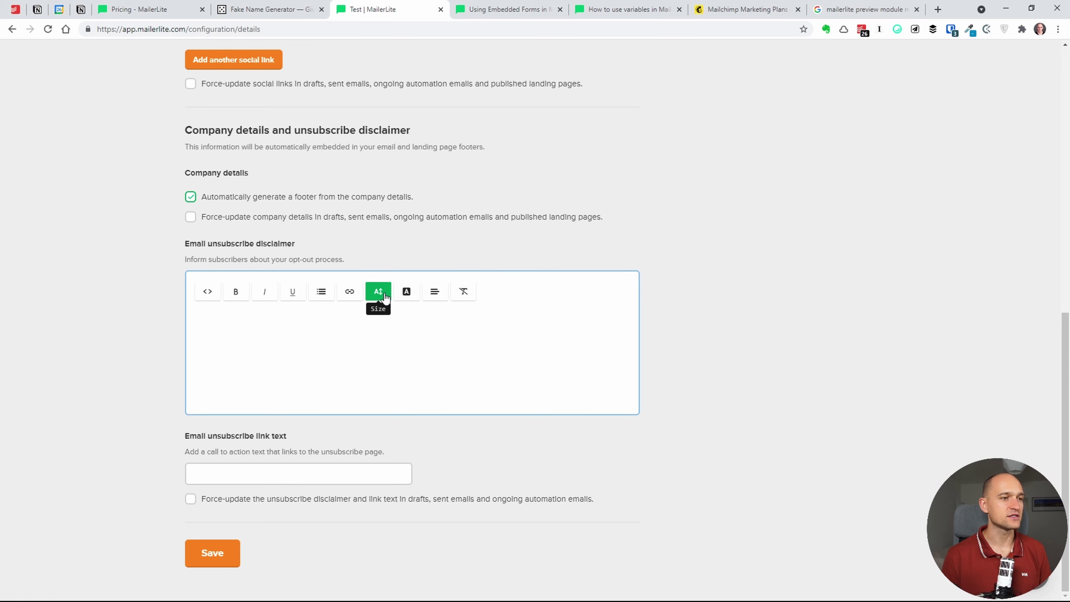
- Show the Google Analytics UTM defaults: newsletter, email, {$date} and {$campaign_name}
scroll(411, 191, "up", 8)
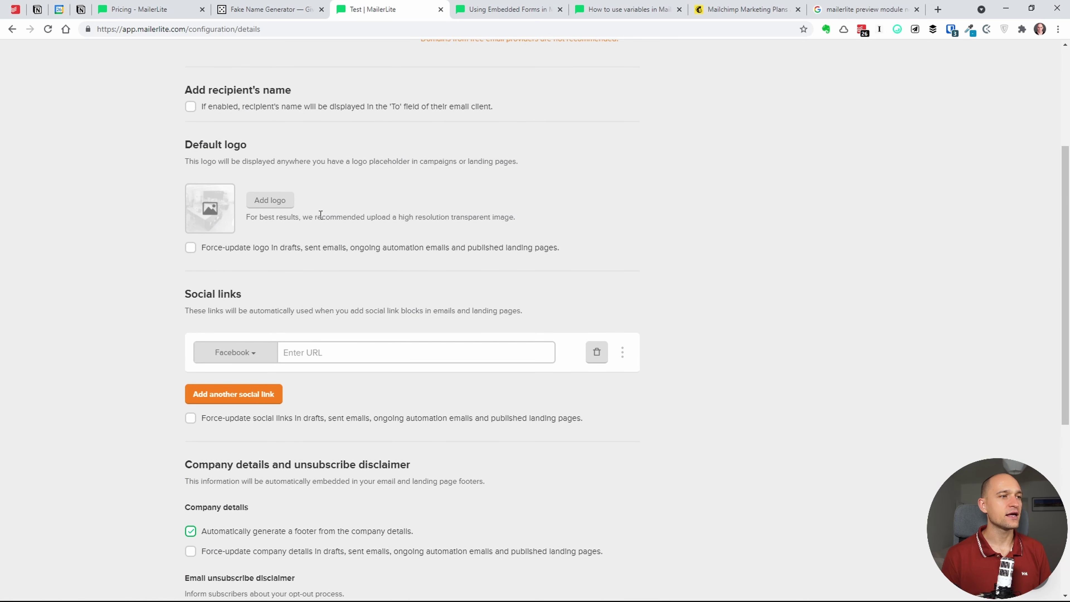
scroll(372, 190, "up", 5)
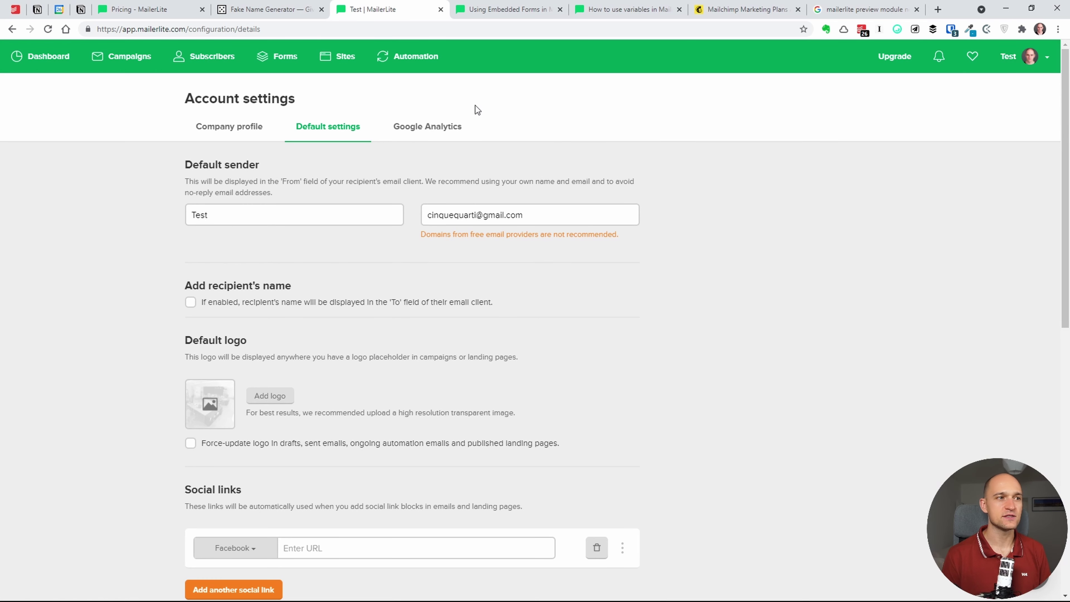
left_click(421, 131)
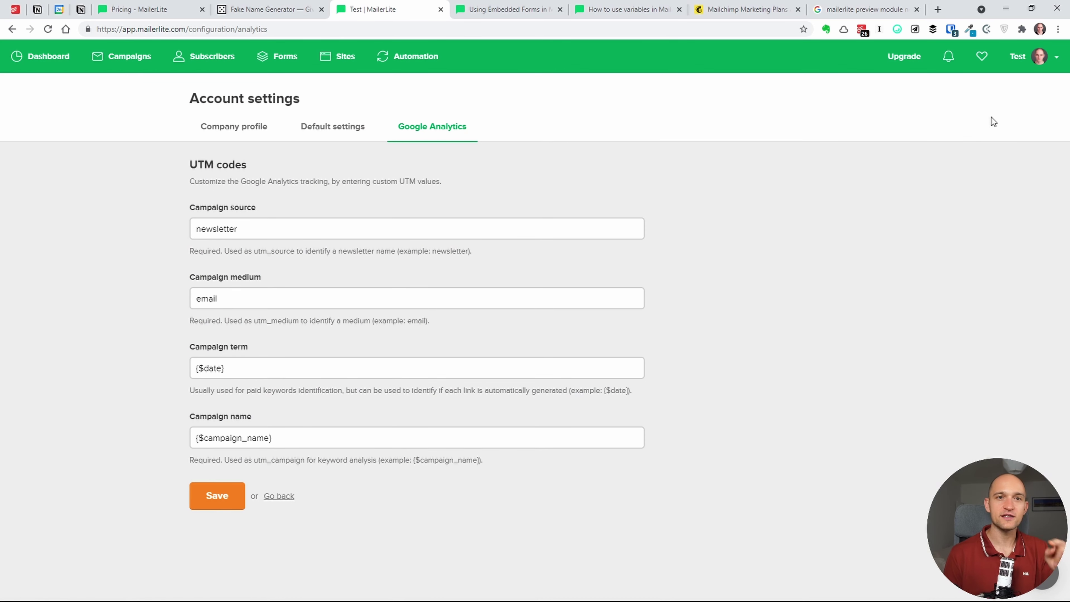
- Visit the sending Domains settings, then go to Subscribe settings
left_click(1024, 56)
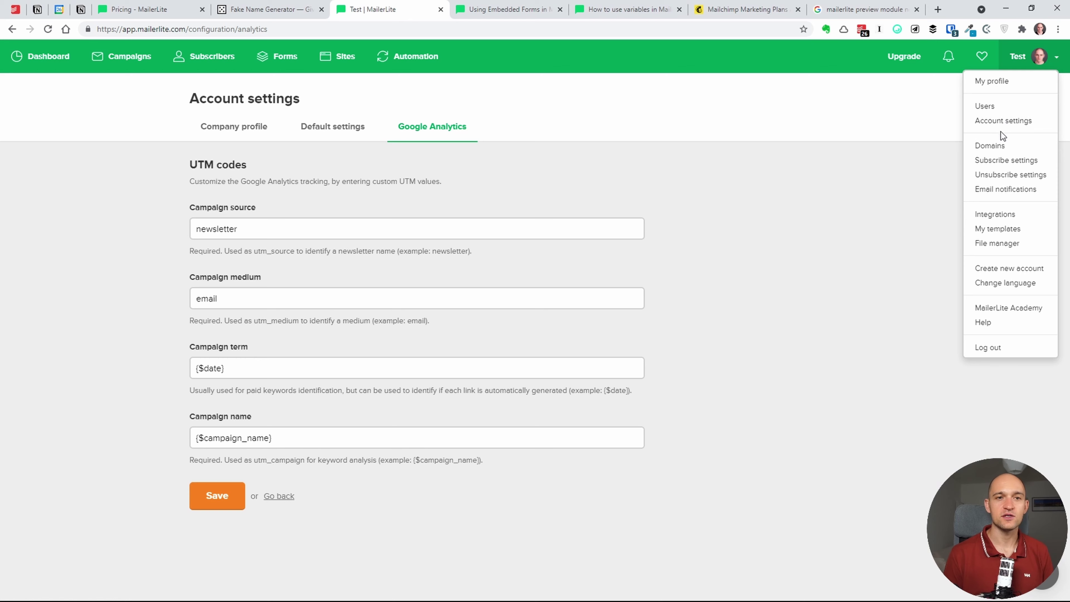
left_click(1001, 148)
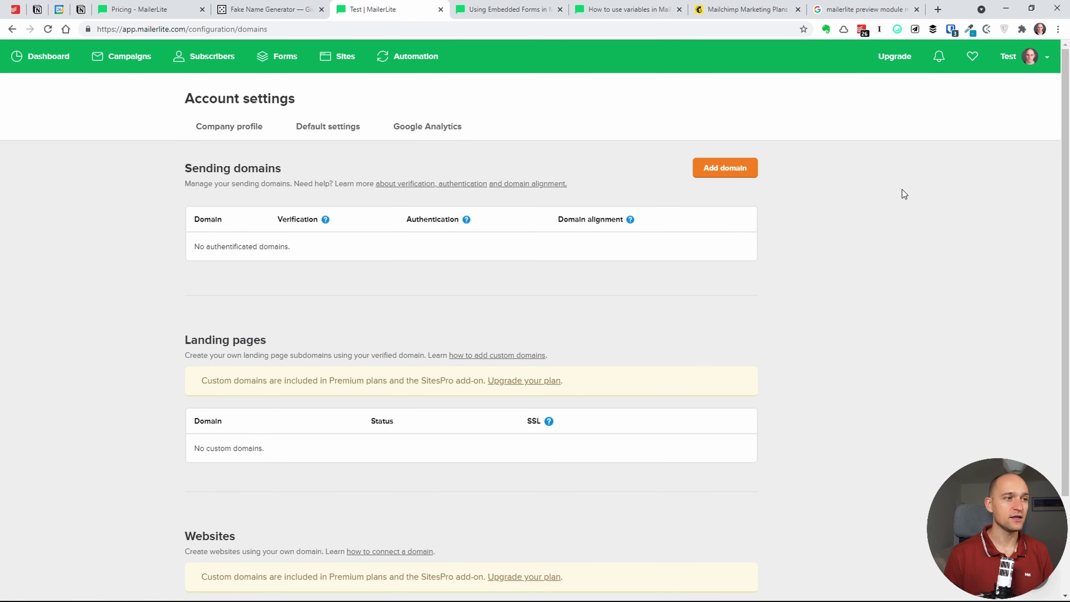
left_click(1058, 59)
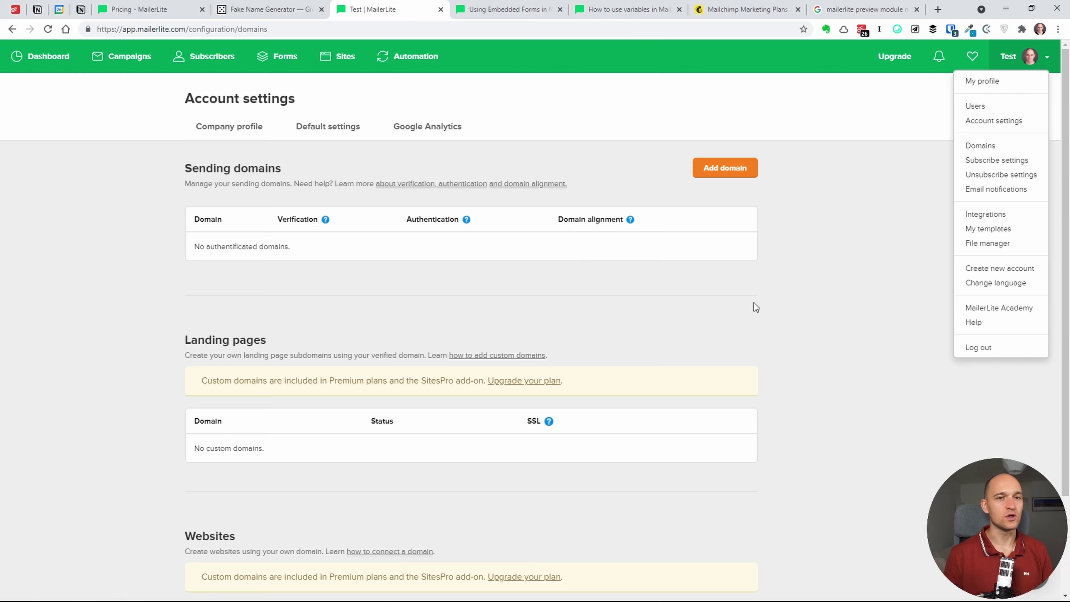
left_click(984, 163)
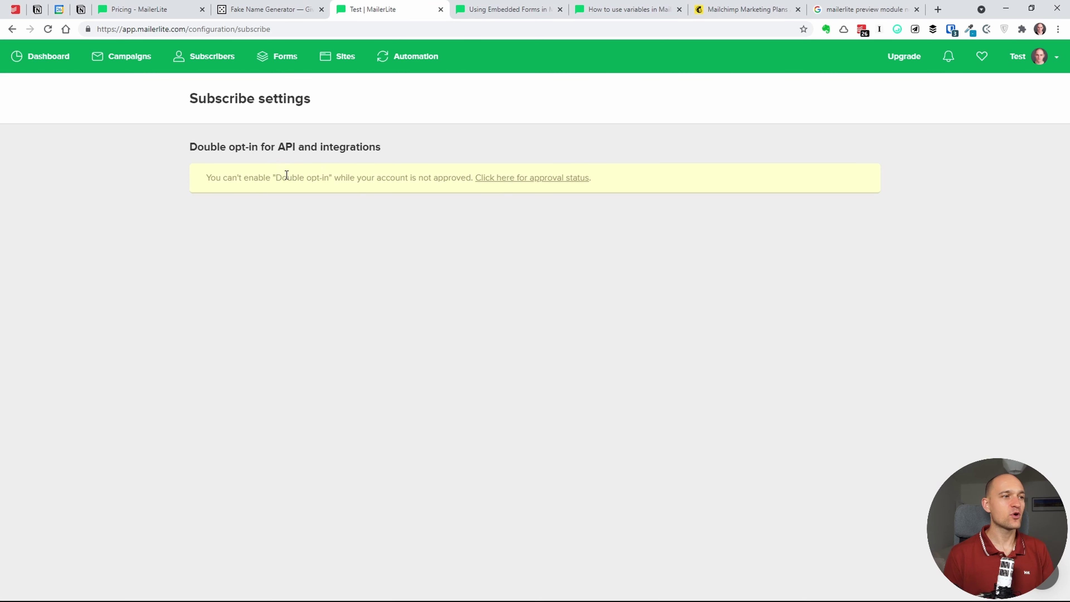
- Highlight the notice that double opt-in needs account approval, then clear the selection
left_click_drag(282, 177, 340, 177)
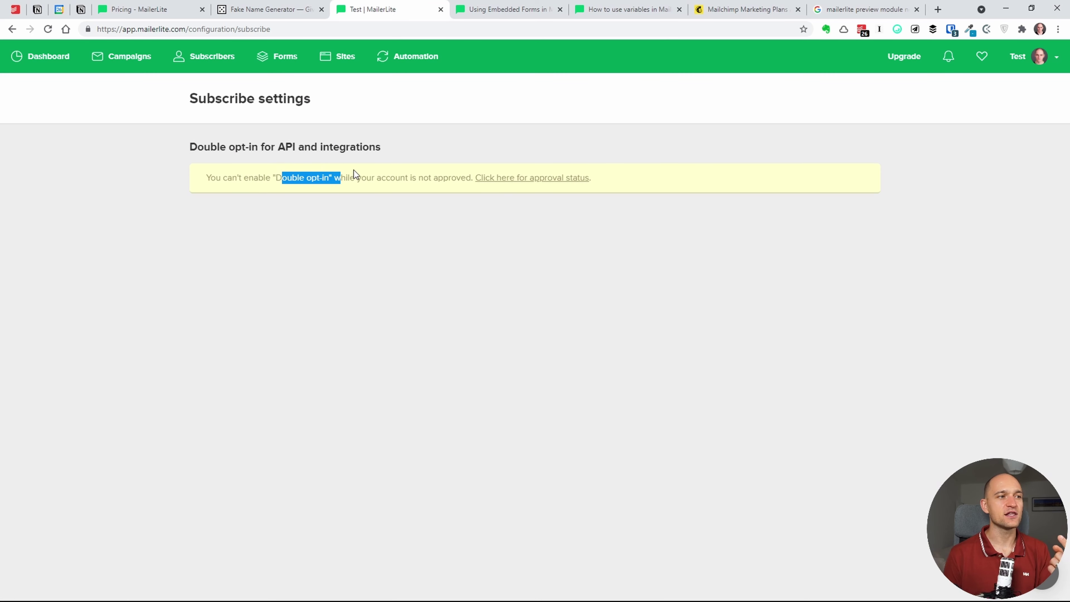
double_click(356, 177)
left_click(441, 211)
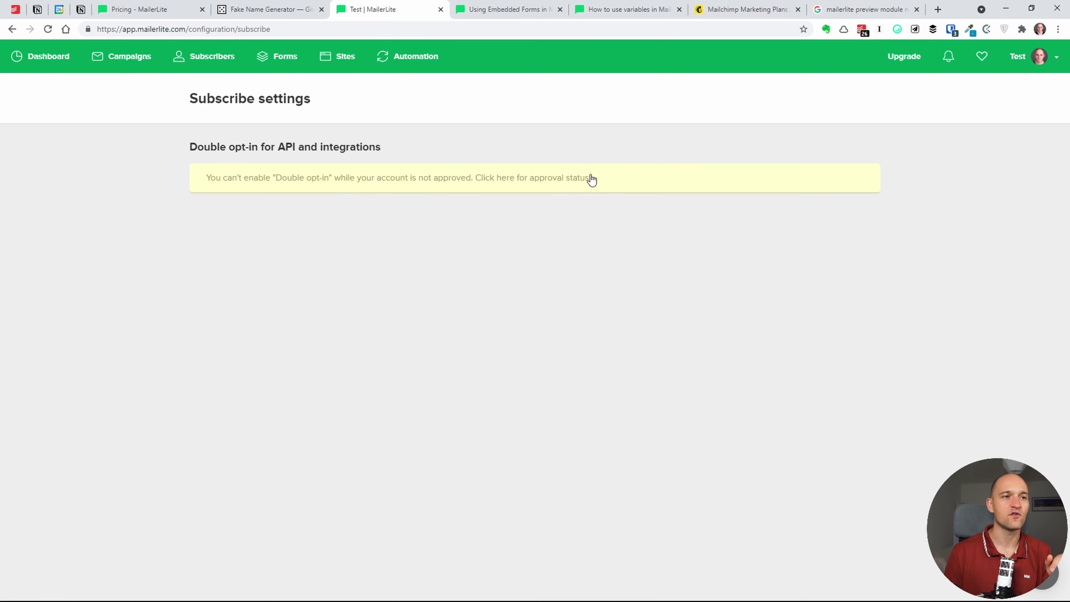
left_click(1053, 58)
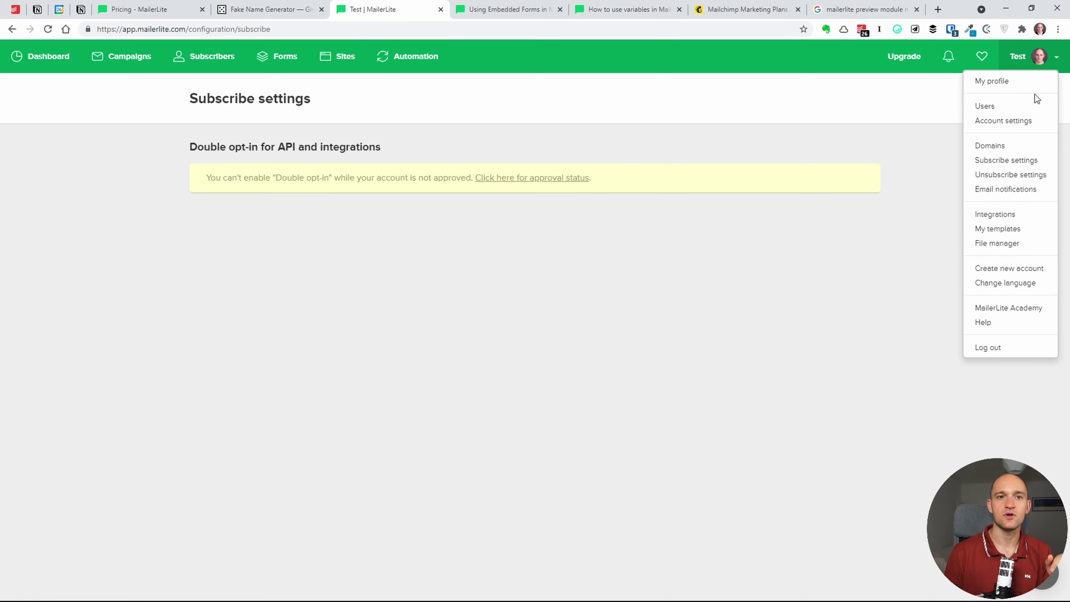
- Review the unsubscribe page settings: its edit form, reasons statistics and form preview
left_click(1011, 175)
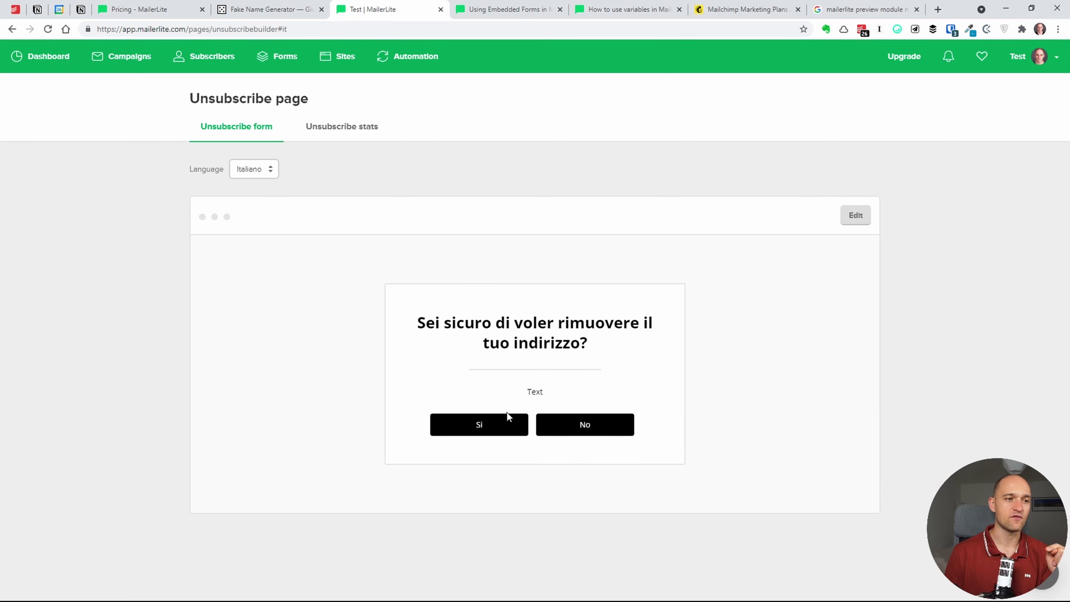
left_click(861, 218)
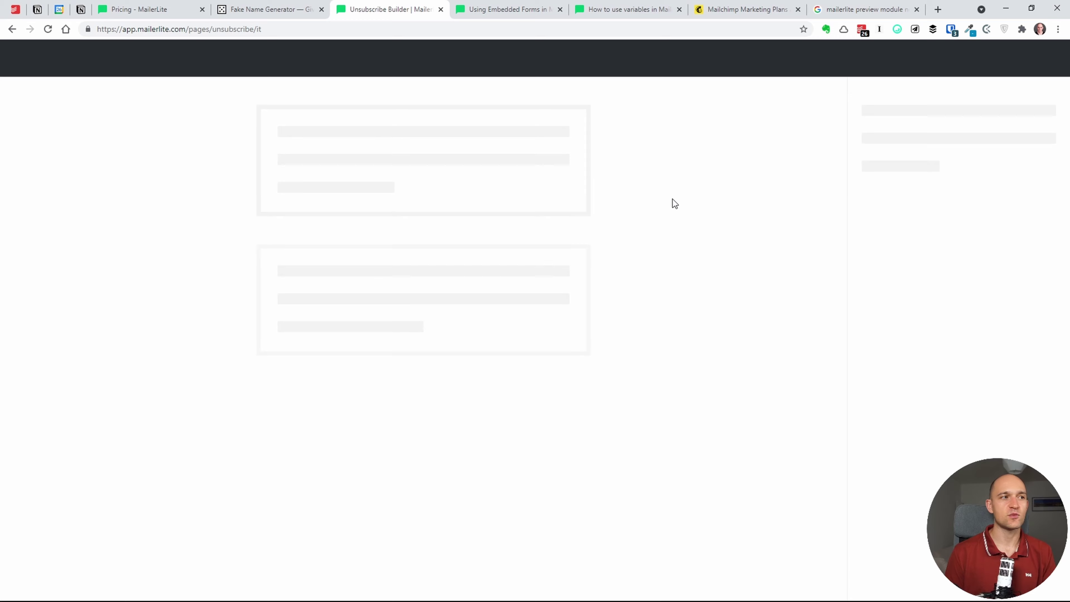
left_click(12, 29)
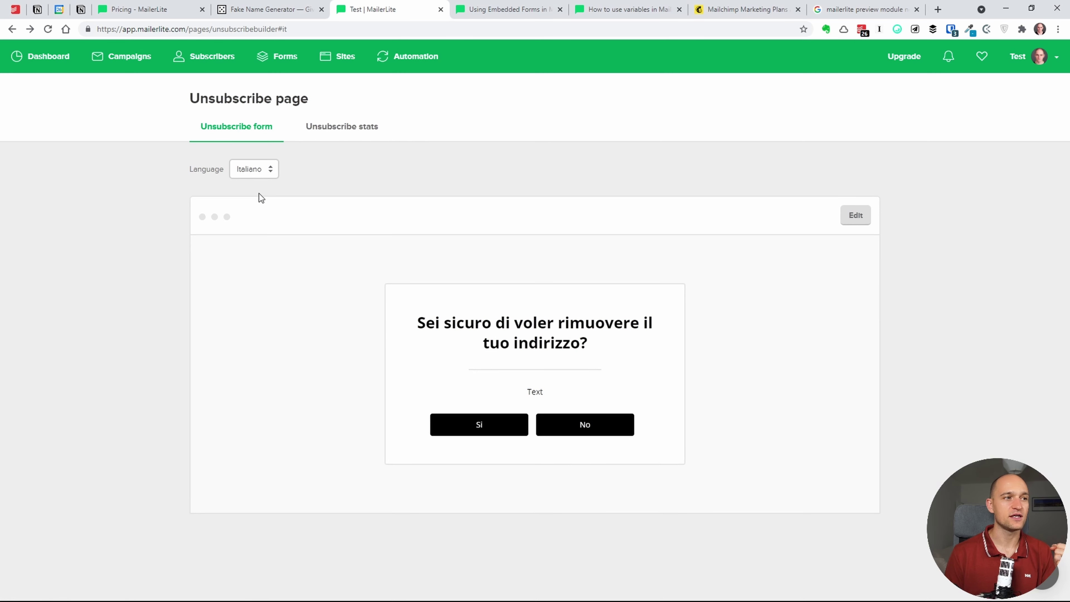
left_click(353, 129)
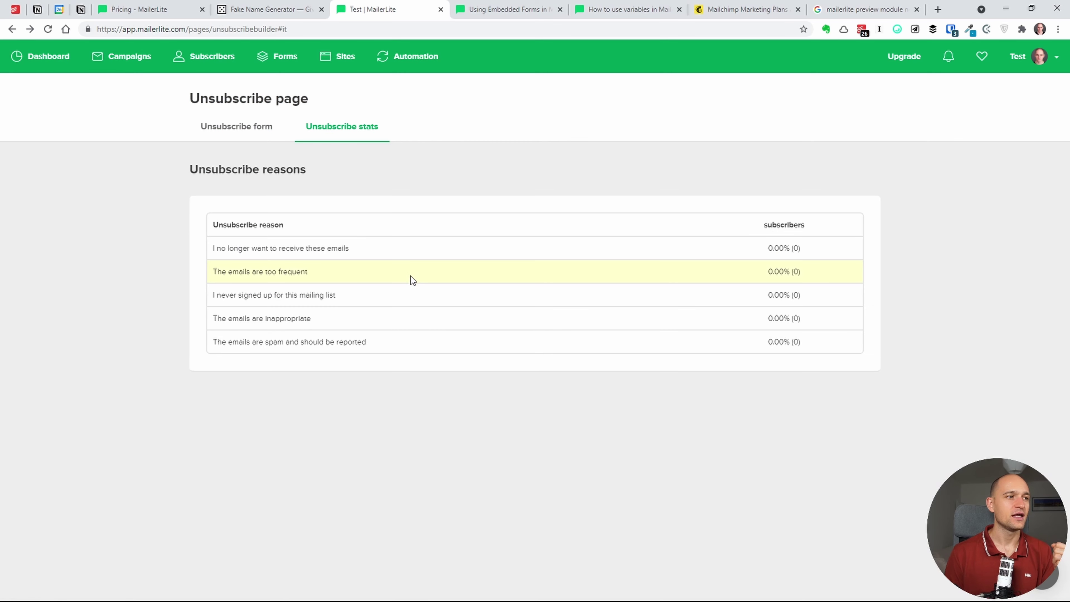
left_click(266, 129)
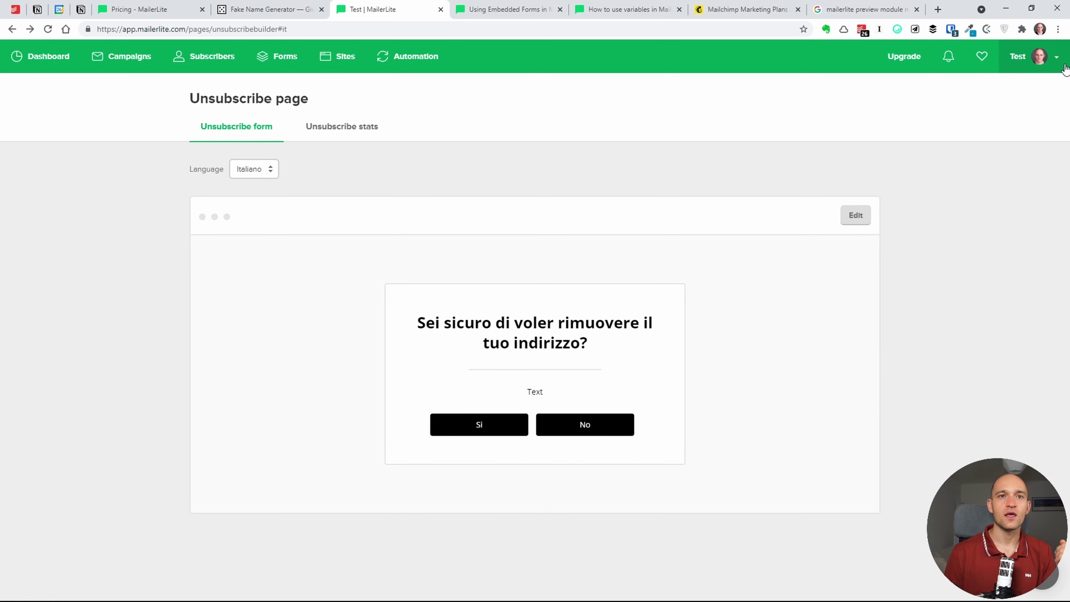
- Go to the Email notifications settings from the account menu
left_click(1055, 58)
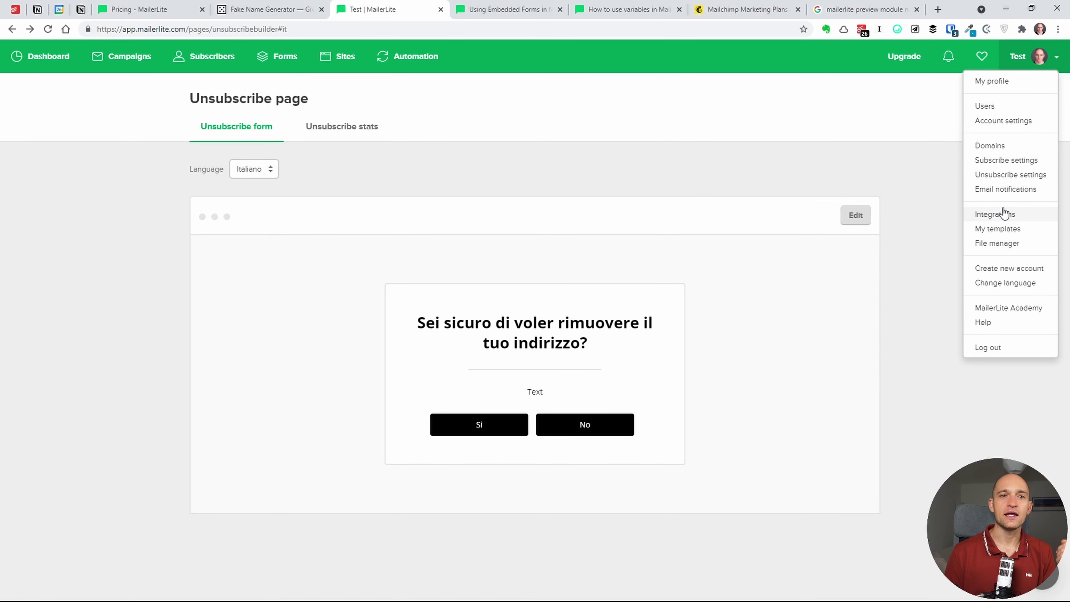
left_click(1013, 191)
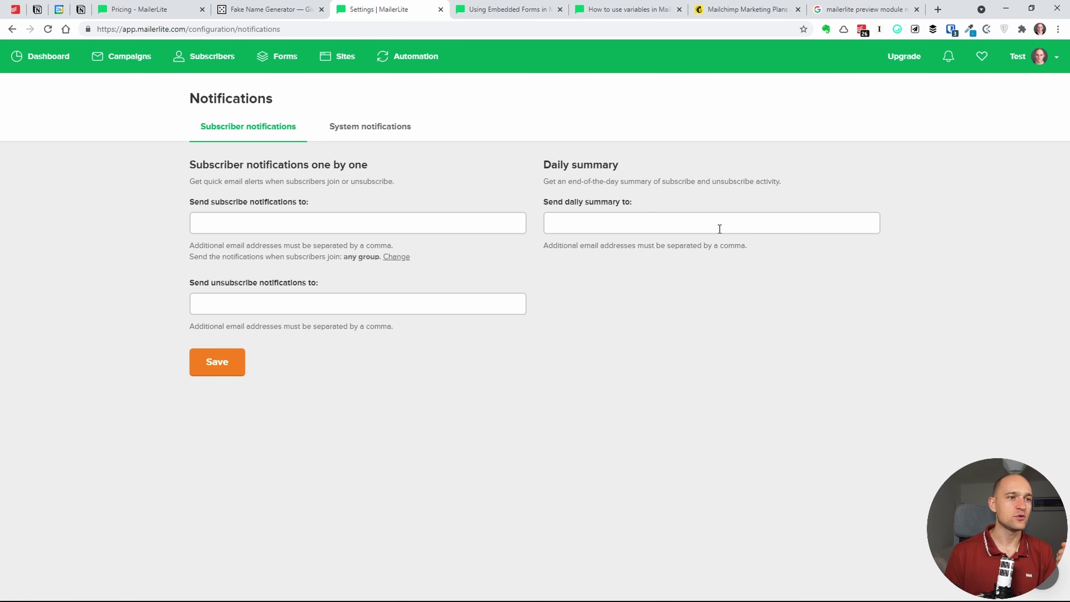
left_click(1045, 56)
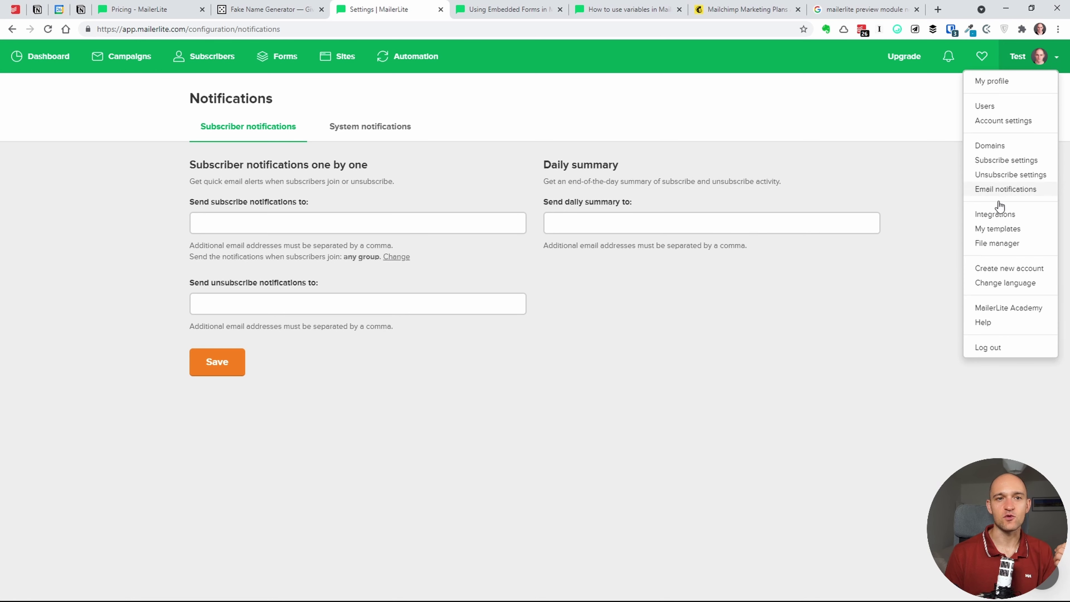
- Open Integrations and browse the Developer API and featured integrations like Shopify and Stripe
left_click(1006, 215)
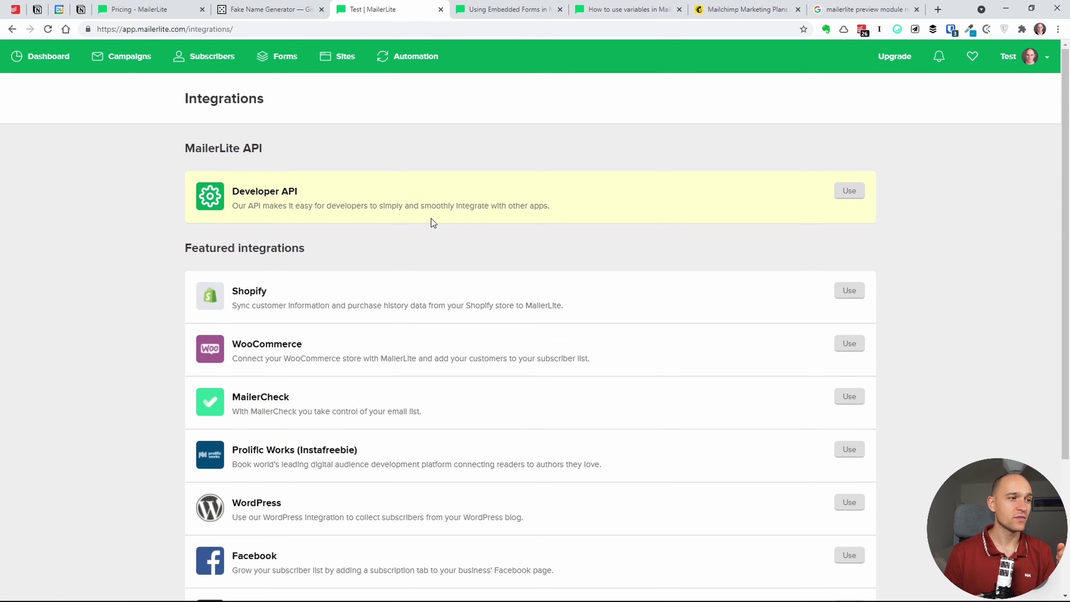
scroll(477, 422, "down", 4)
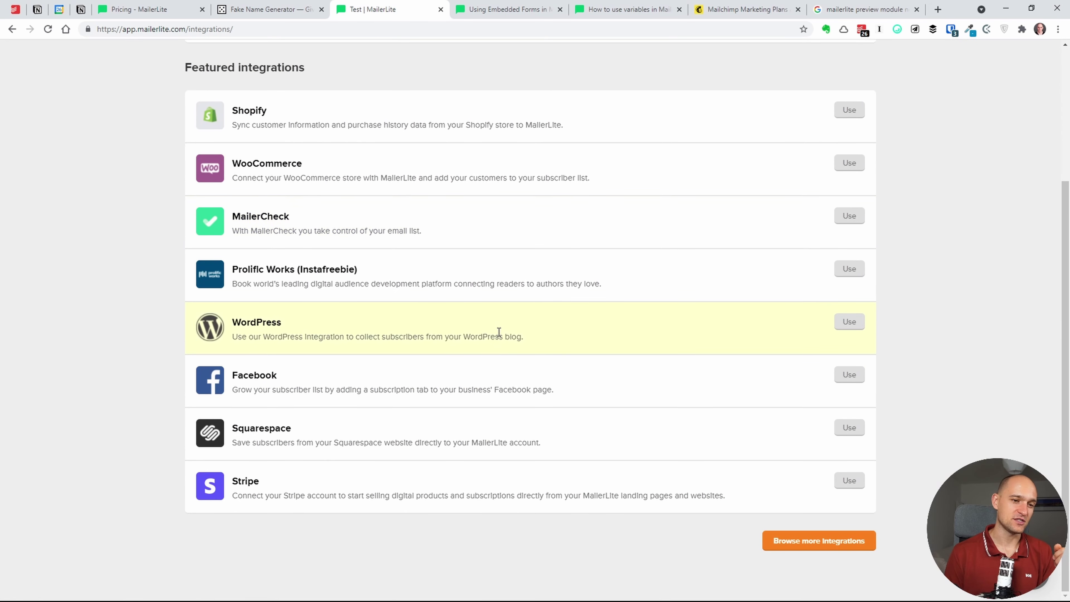
scroll(500, 363, "up", 4)
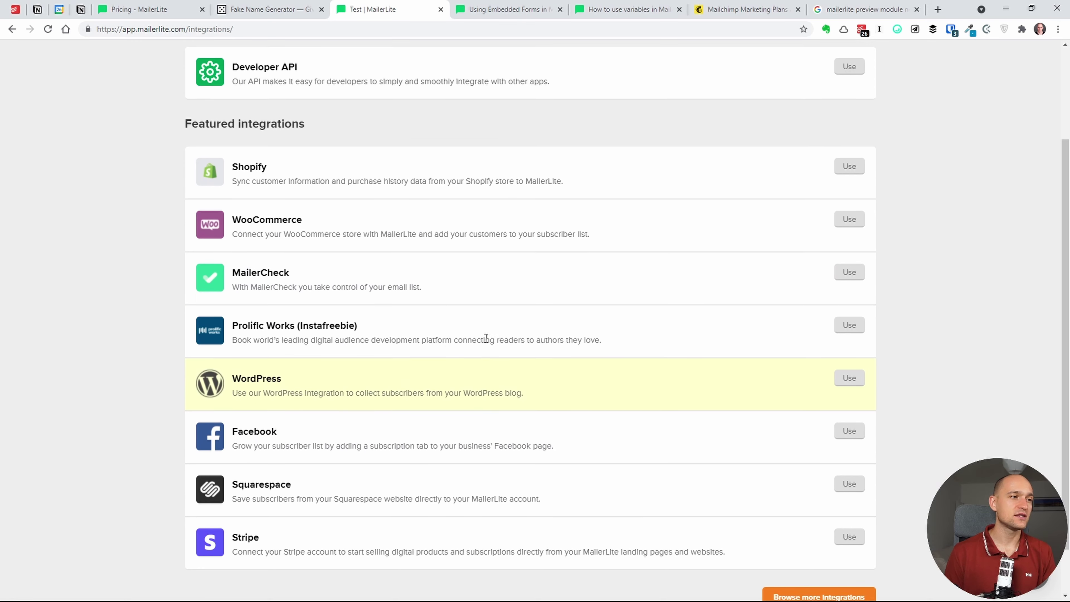
scroll(498, 334, "down", 4)
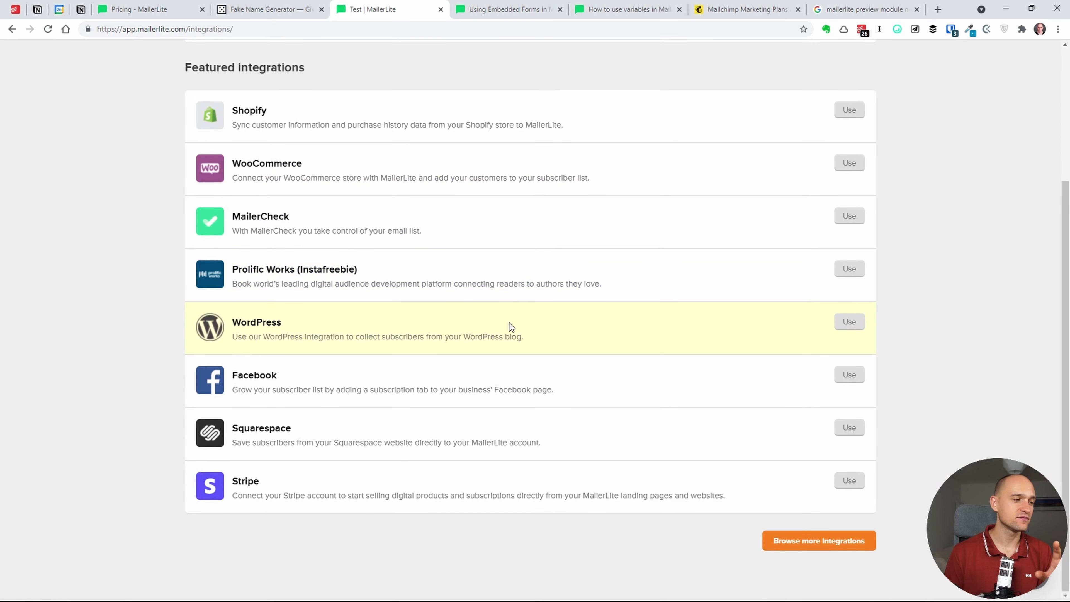
scroll(502, 328, "up", 4)
scroll(502, 328, "up", 1)
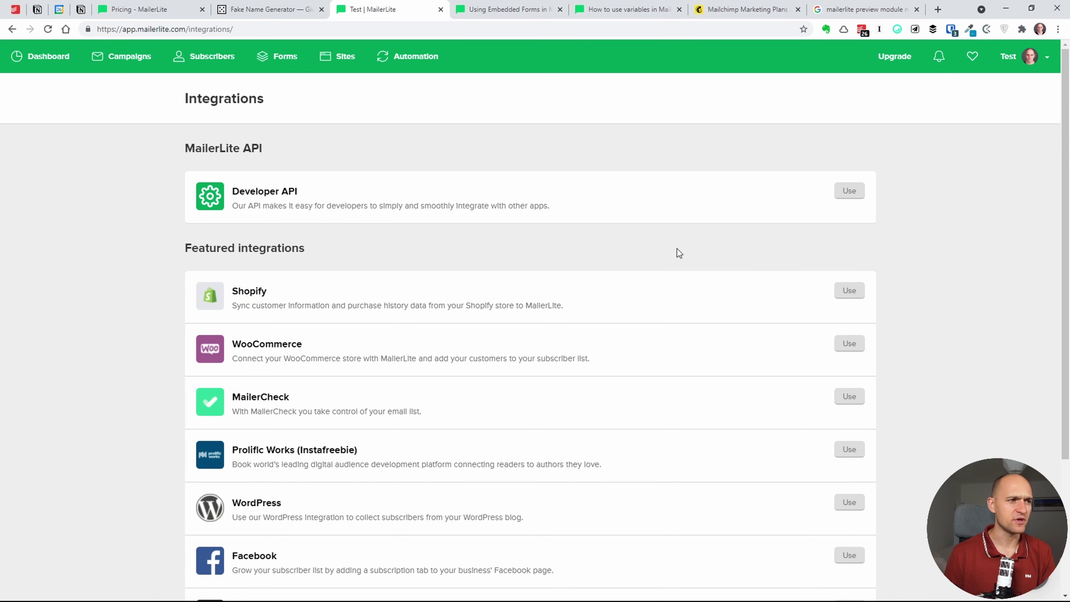
scroll(515, 312, "down", 4)
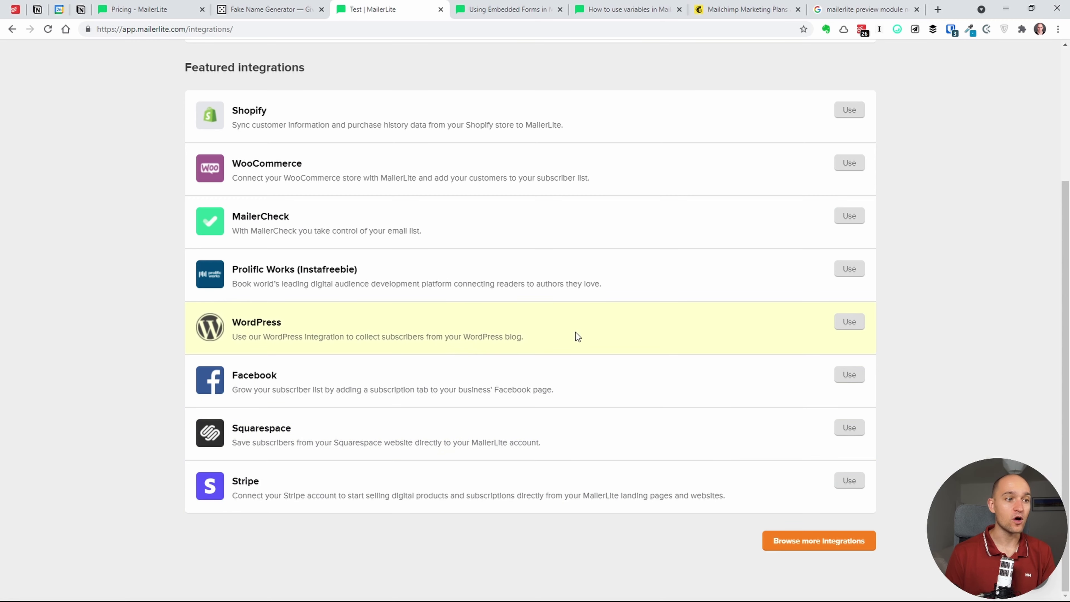
- Browse the public directory of 126 integrations, including MailerCheck, Shopify, Stripe and Zapier
left_click(804, 543)
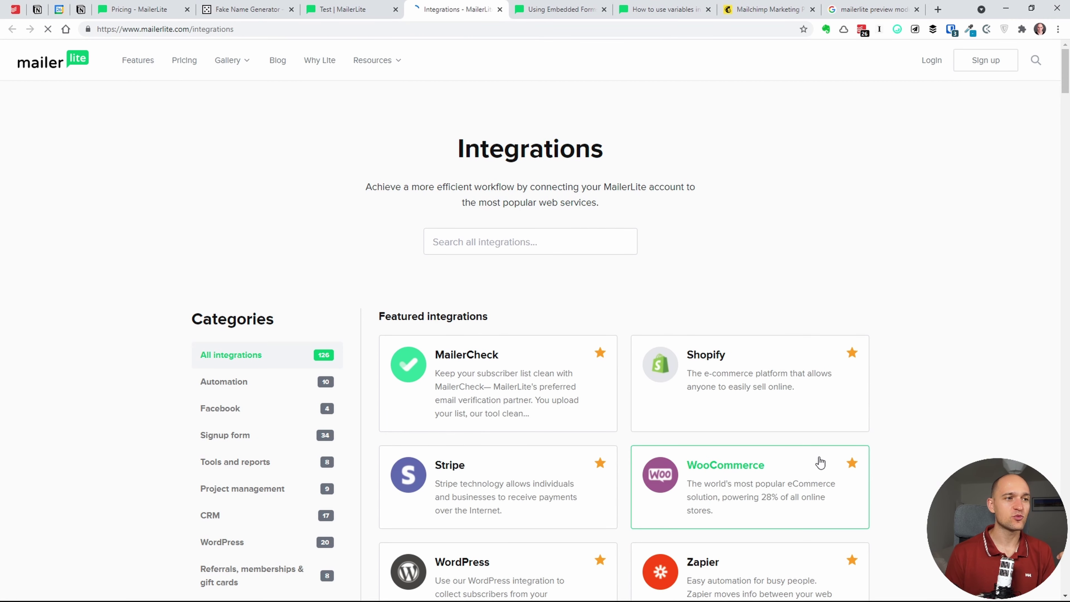
scroll(465, 410, "down", 4)
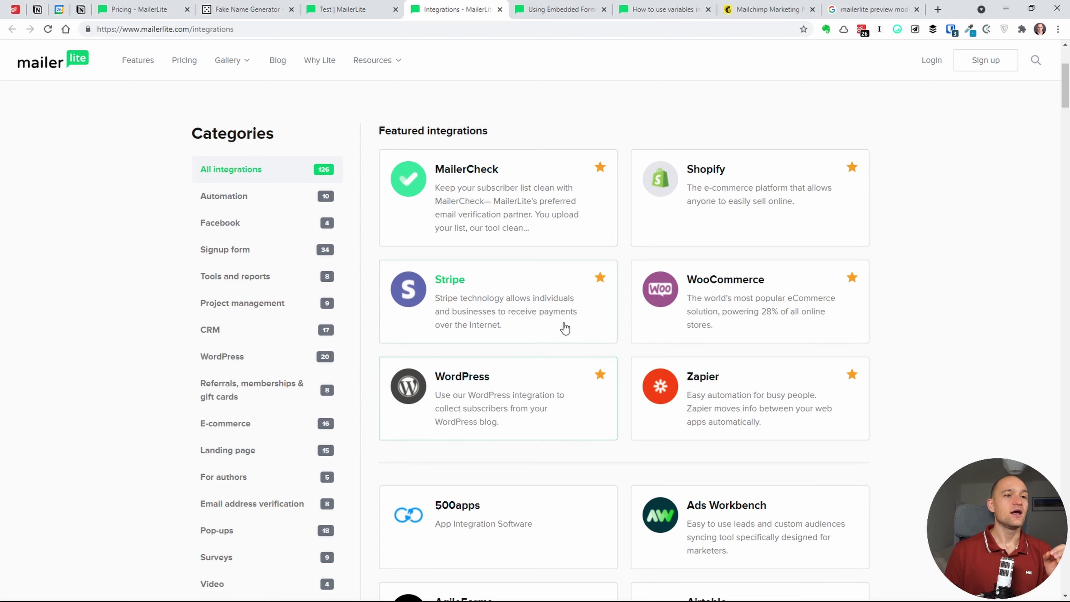
scroll(581, 333, "up", 4)
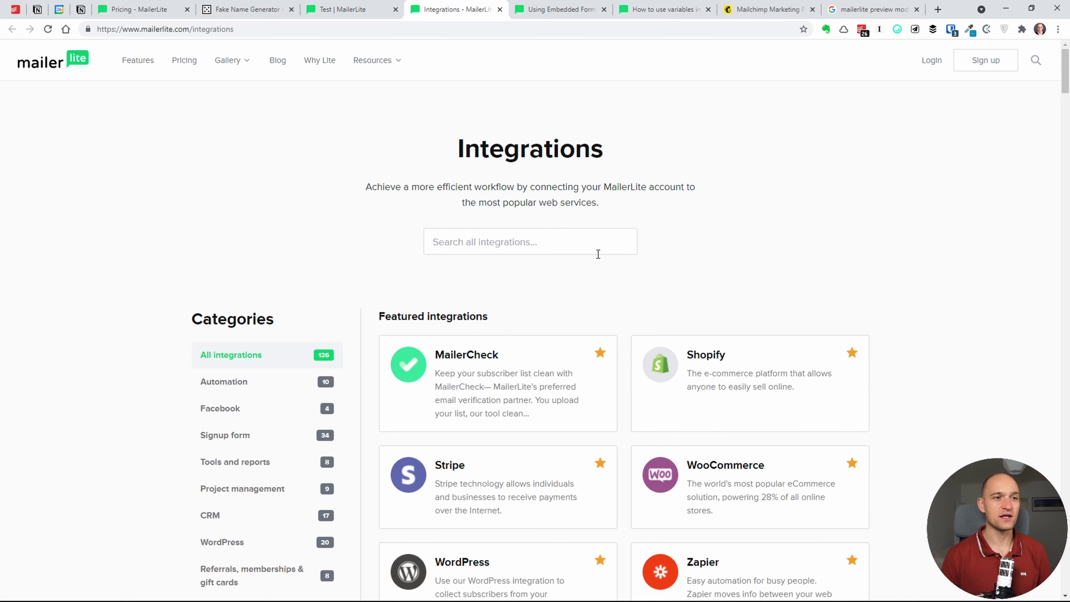
scroll(599, 253, "down", 3)
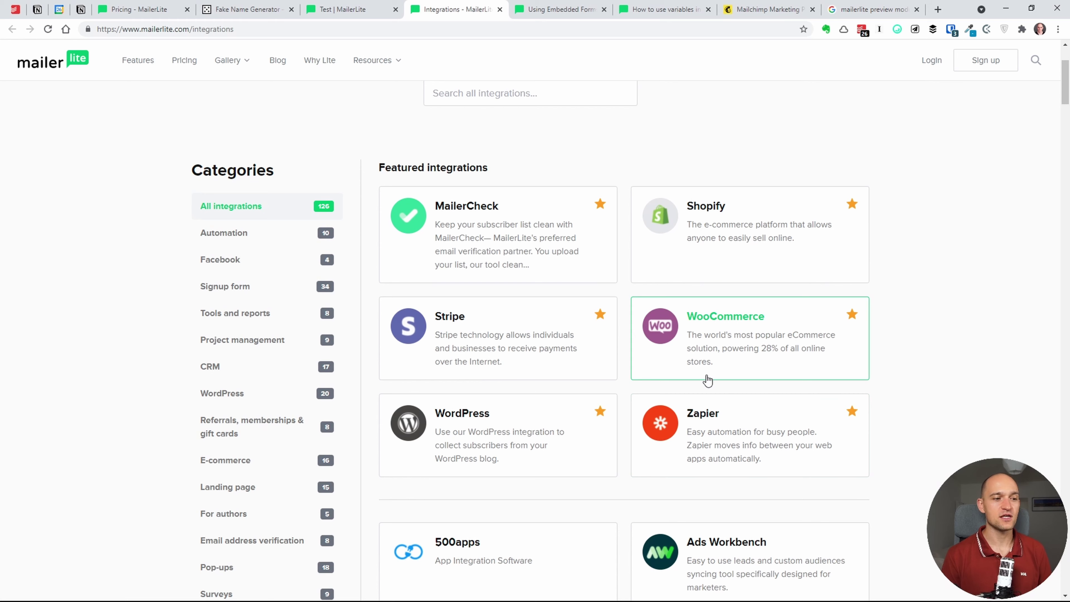
scroll(656, 344, "up", 3)
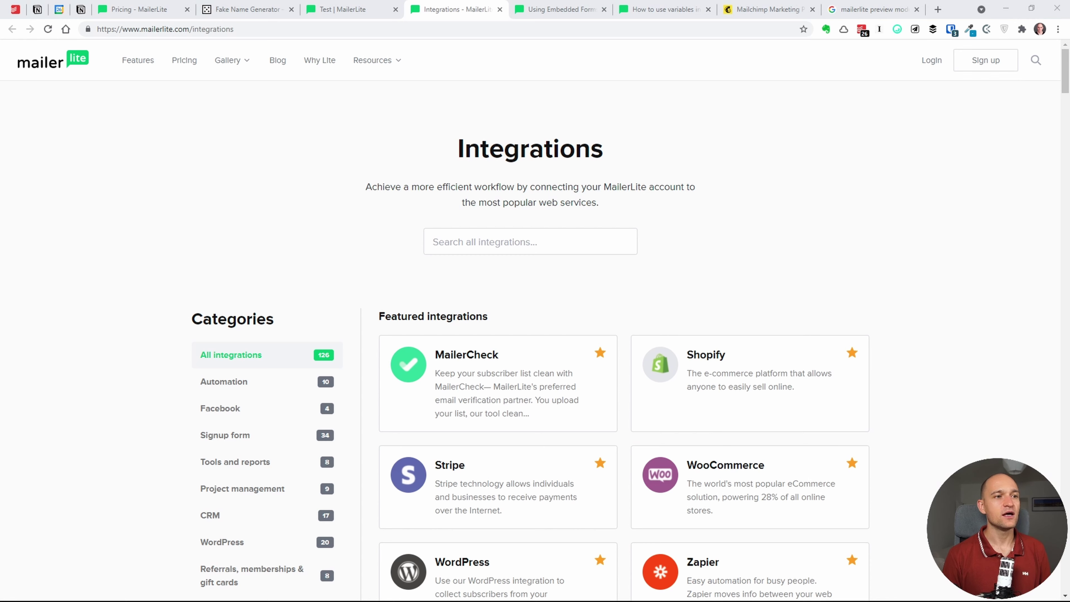
left_click(518, 298)
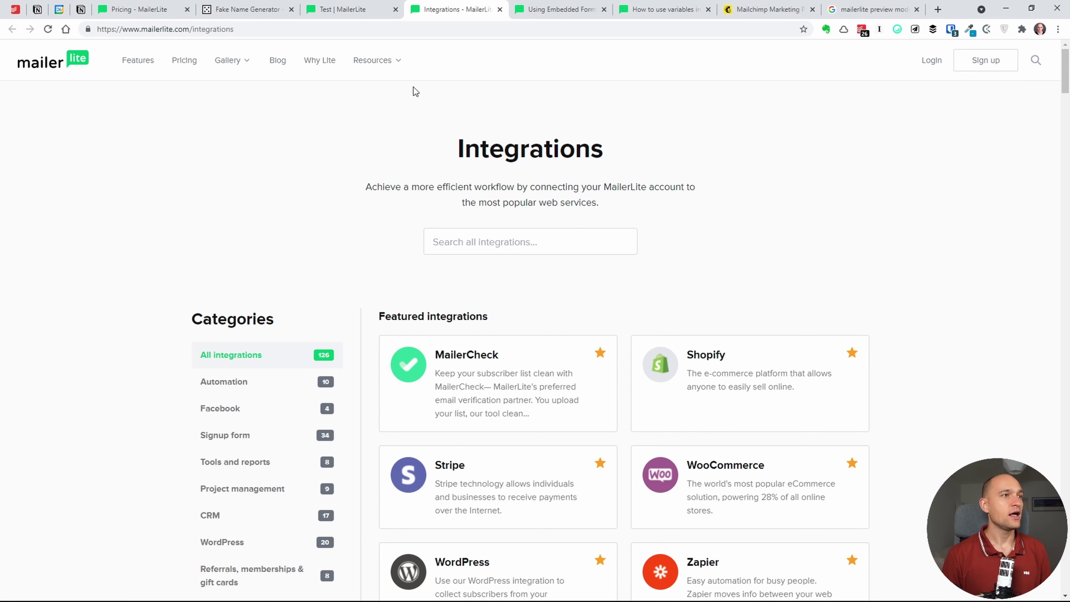
left_click(368, 10)
left_click(468, 10)
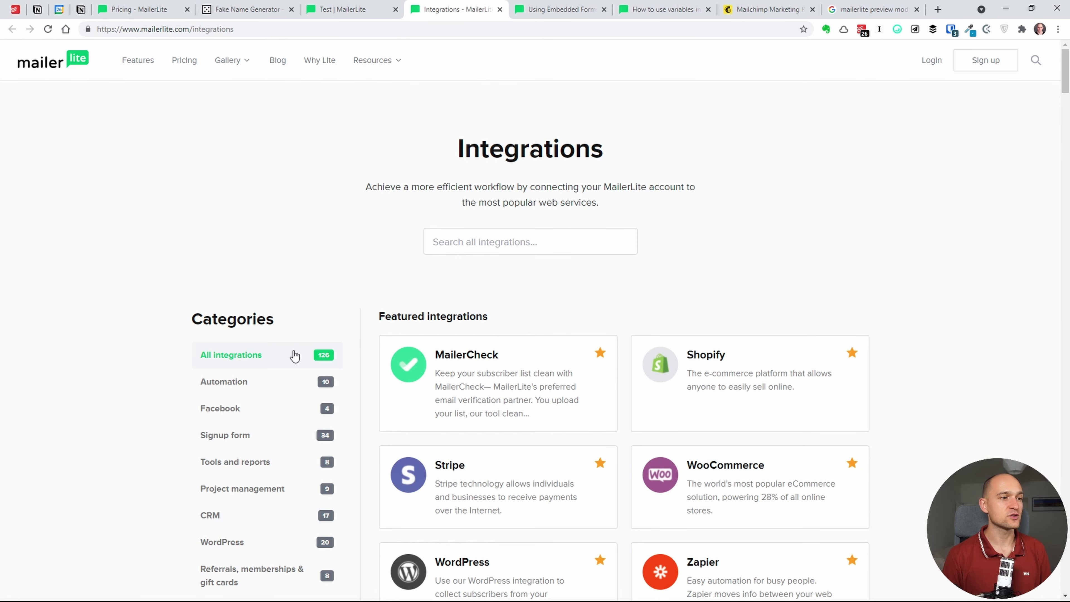
- Return to the Test | MailerLite tab showing the account's integrations list
left_click(370, 8)
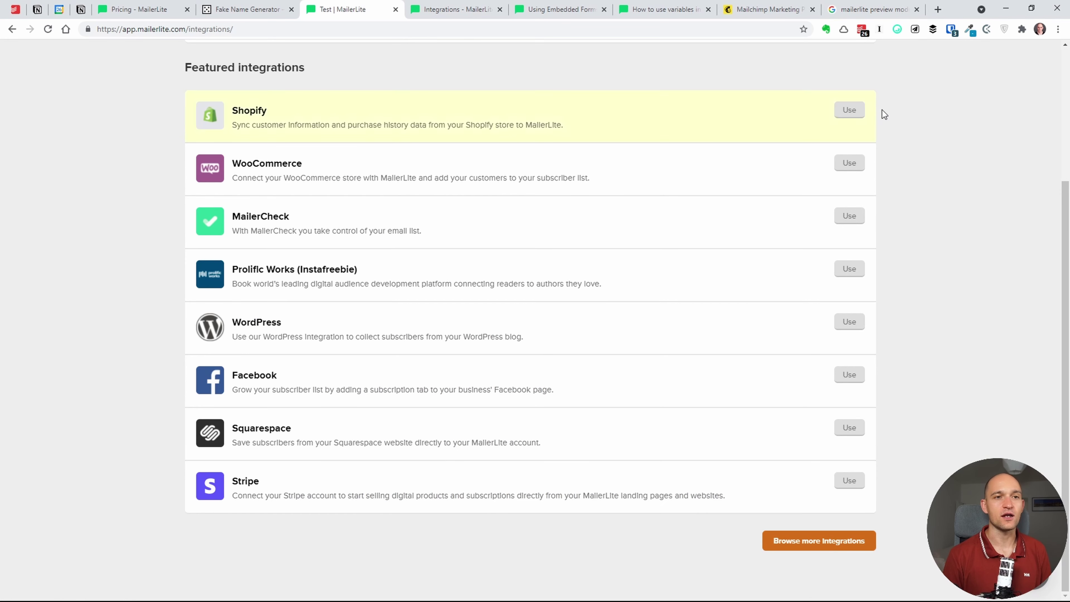
left_click(487, 10)
left_click(371, 9)
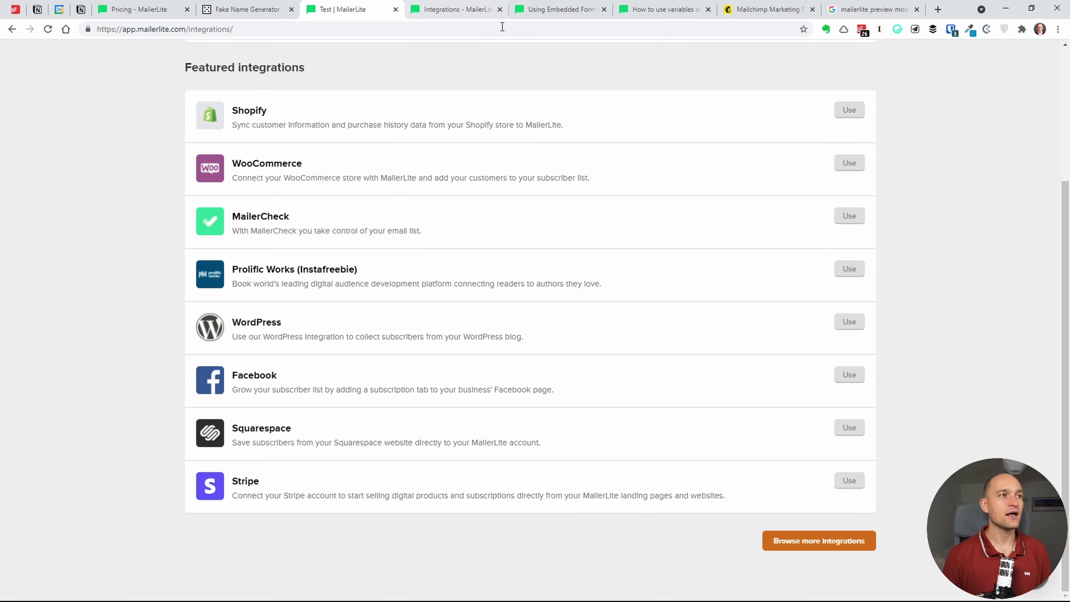
scroll(1017, 117, "up", 1)
scroll(1018, 117, "up", 4)
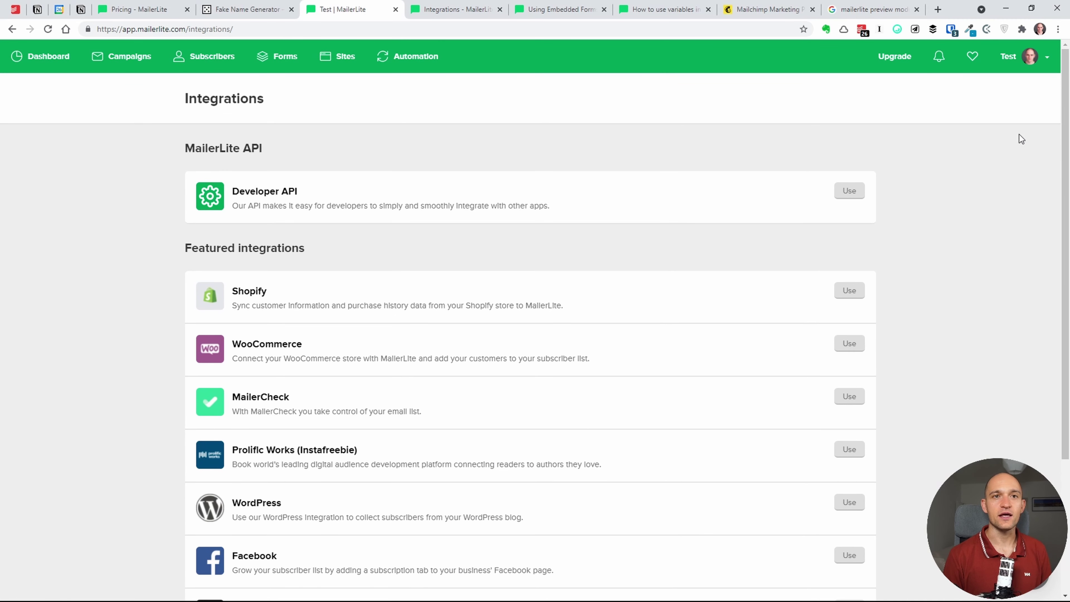
- Start a new template from the empty My templates page, reaching its Name step
left_click(1024, 56)
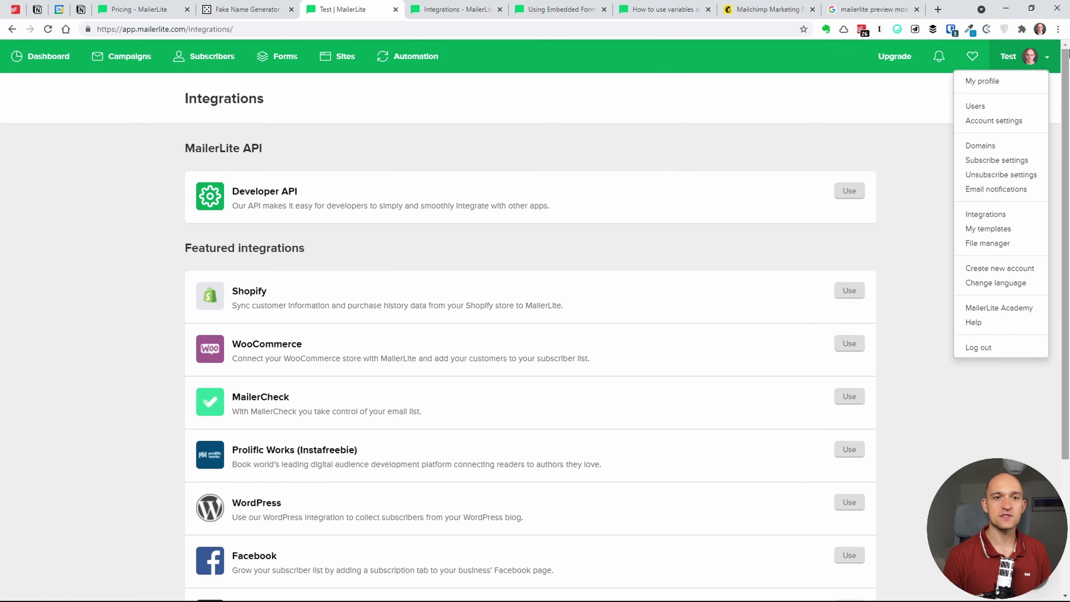
left_click(978, 228)
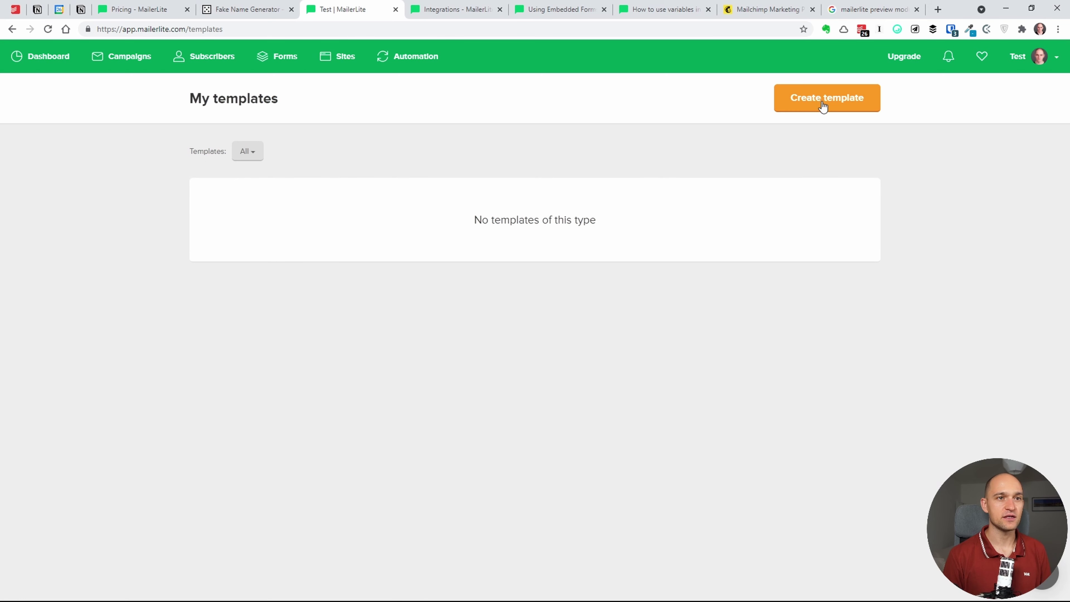
left_click(838, 105)
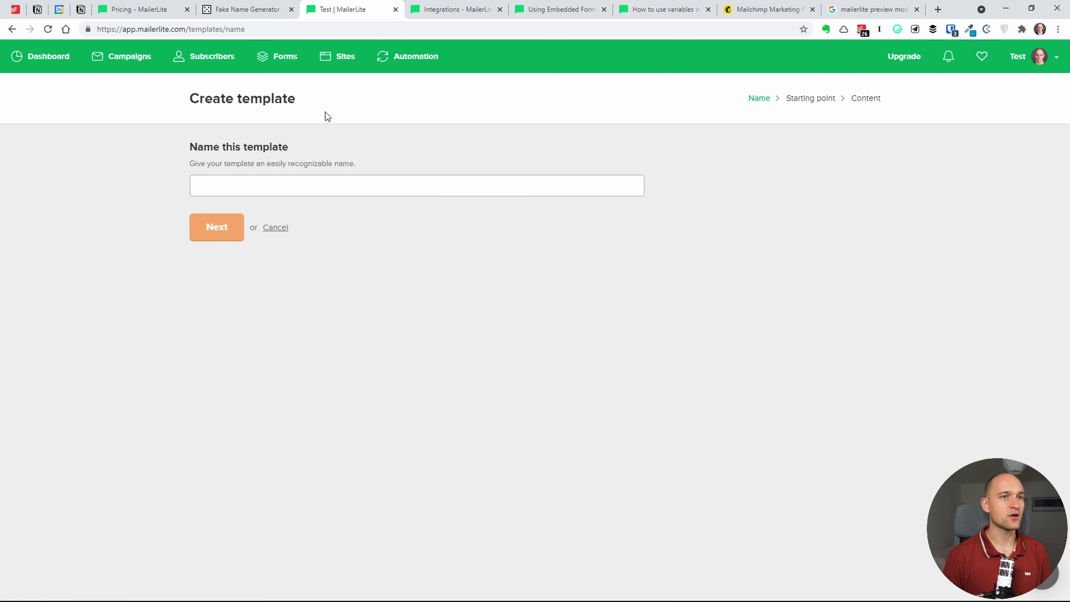
left_click(1040, 56)
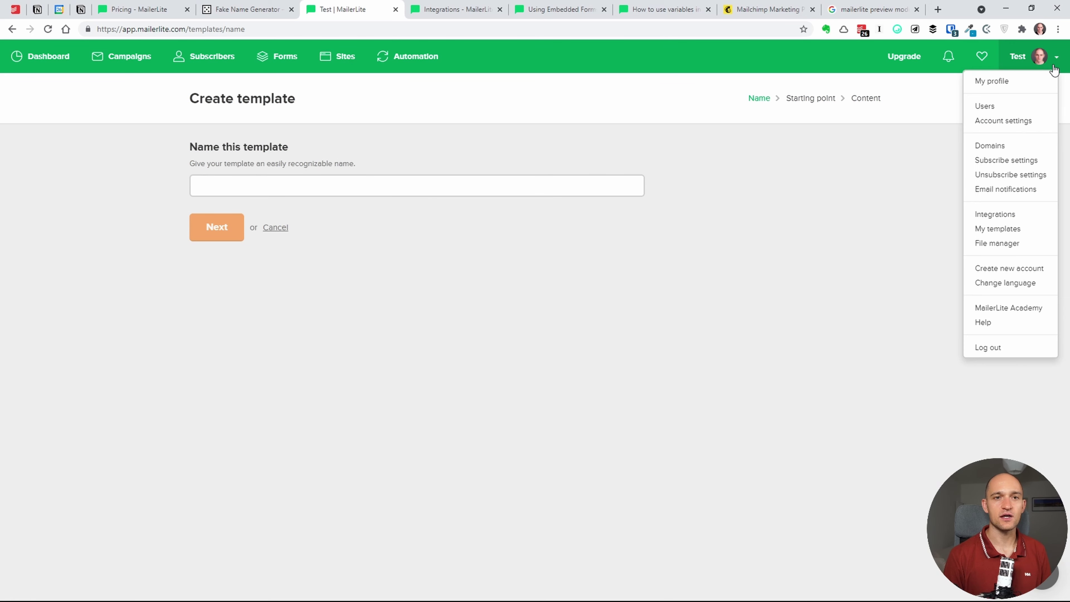
- Open the File manager and inspect the Upload image sources and Folders lists
left_click(1008, 240)
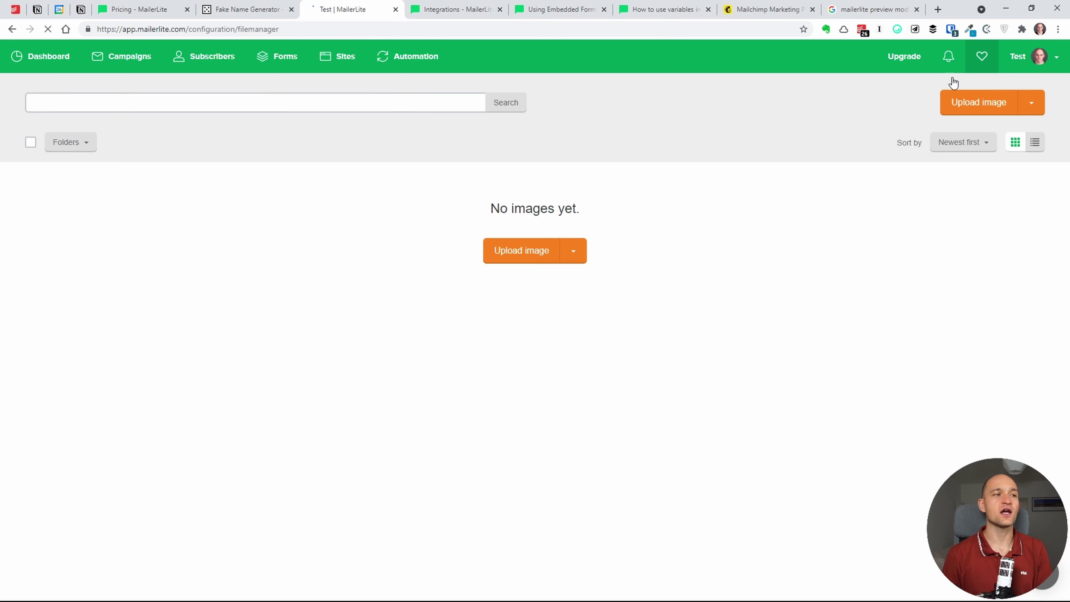
left_click(585, 253)
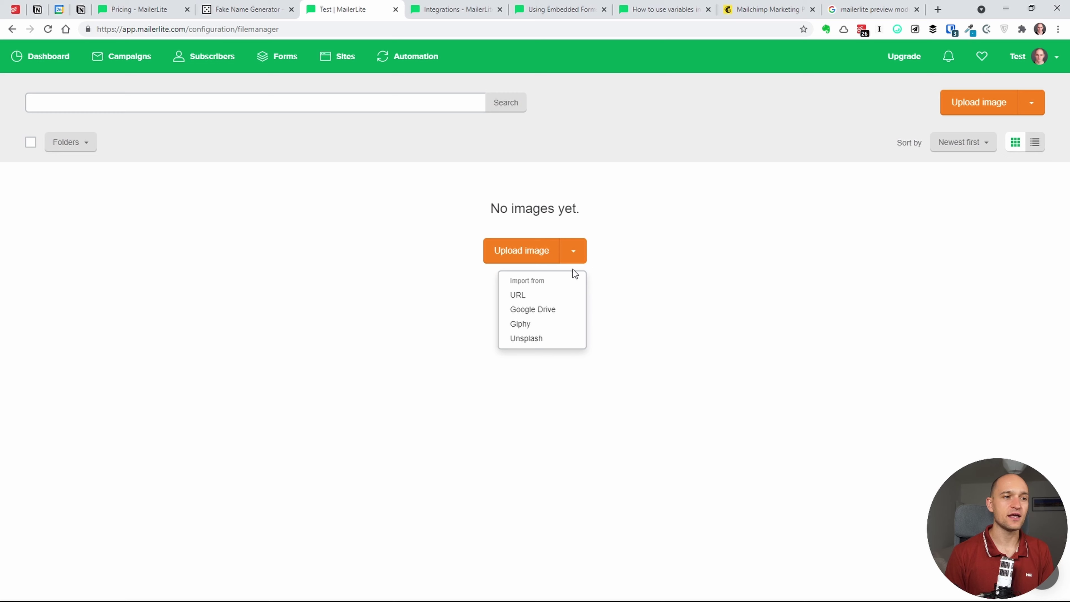
left_click(414, 171)
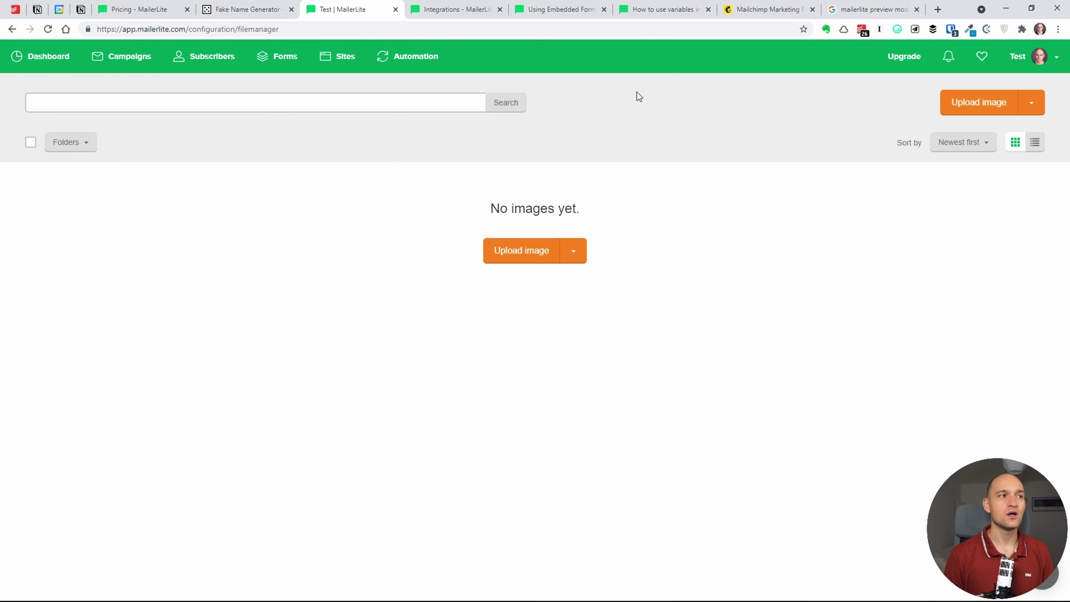
left_click(88, 142)
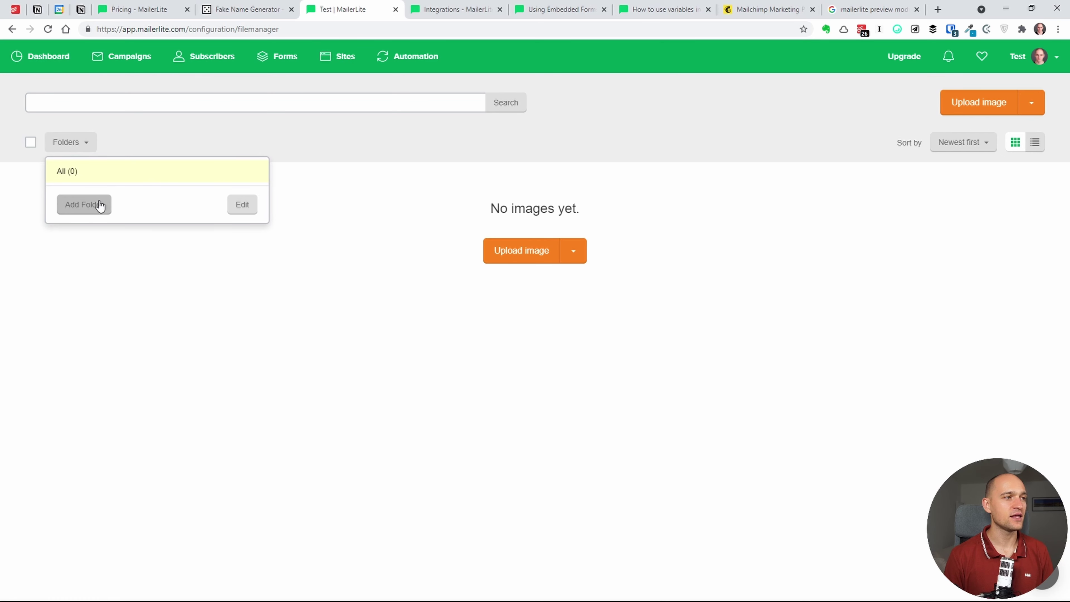
left_click(288, 142)
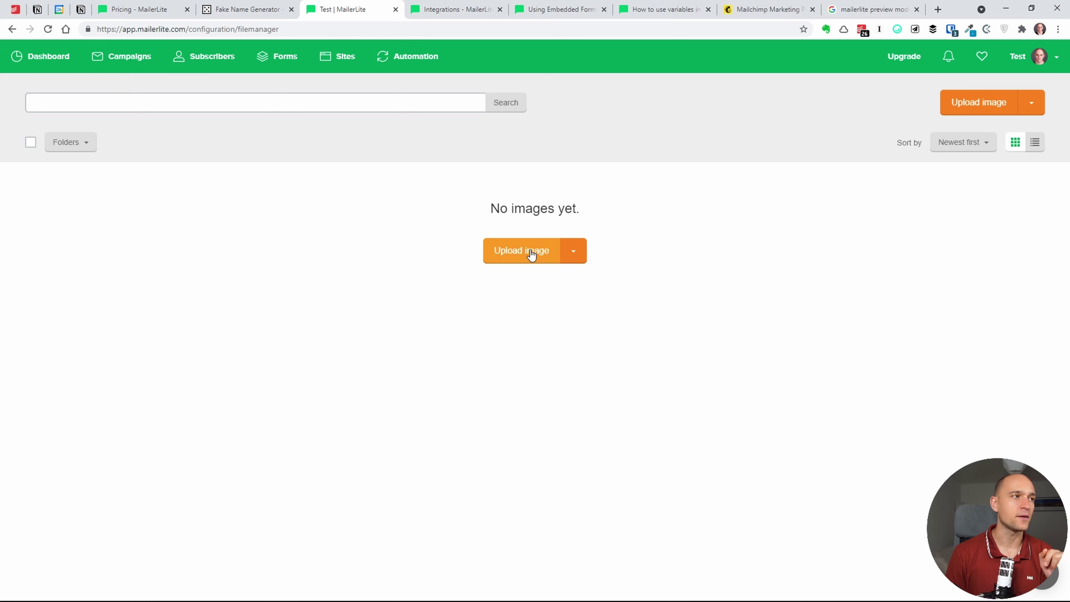
- Highlight the 'No images yet' message in the empty File manager
left_click(1053, 57)
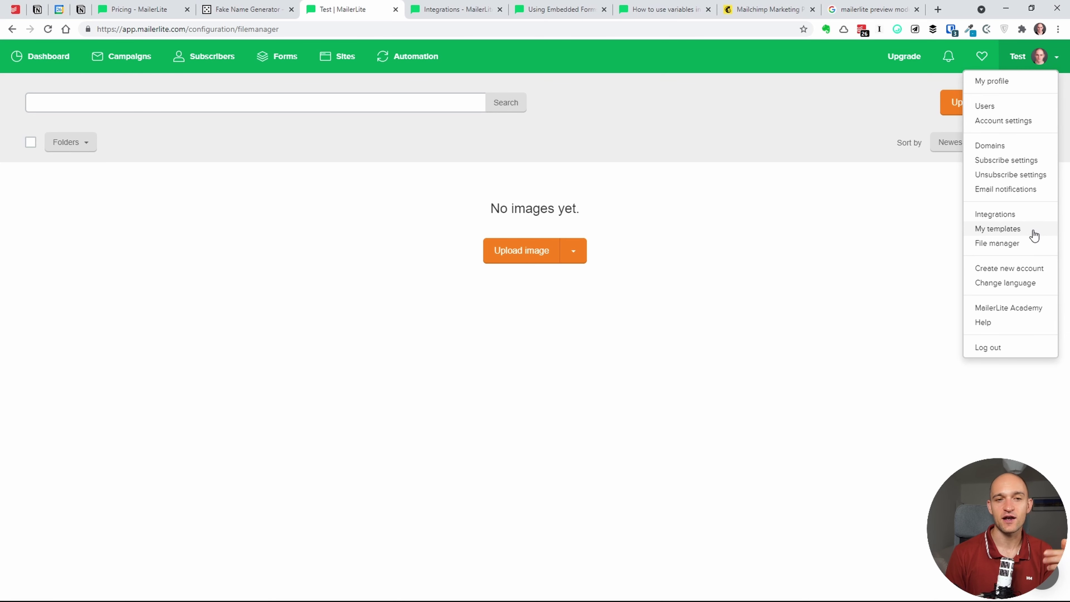
left_click(887, 234)
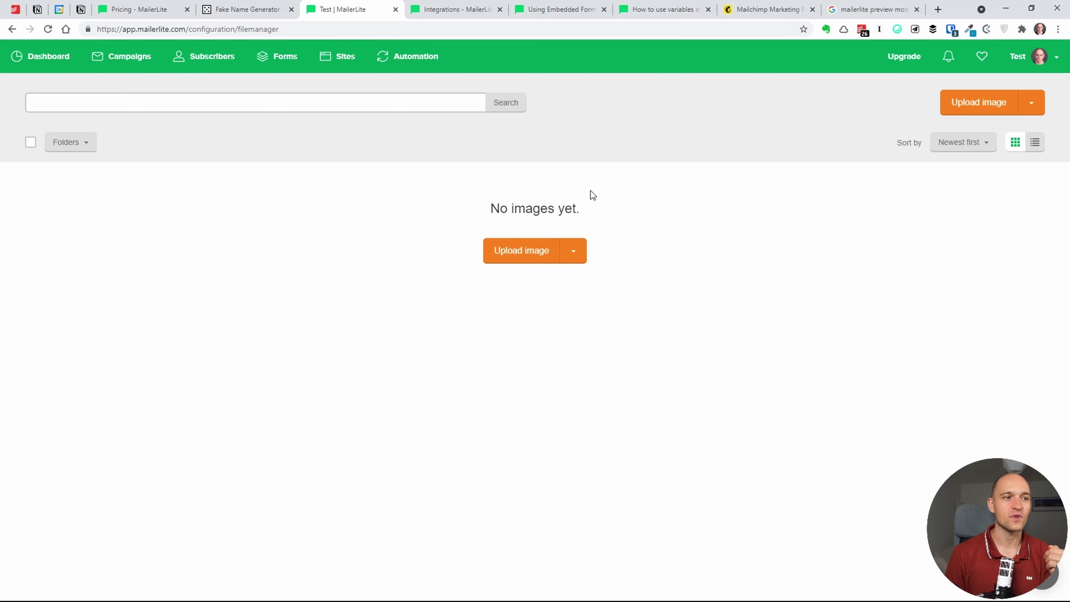
left_click_drag(490, 208, 576, 211)
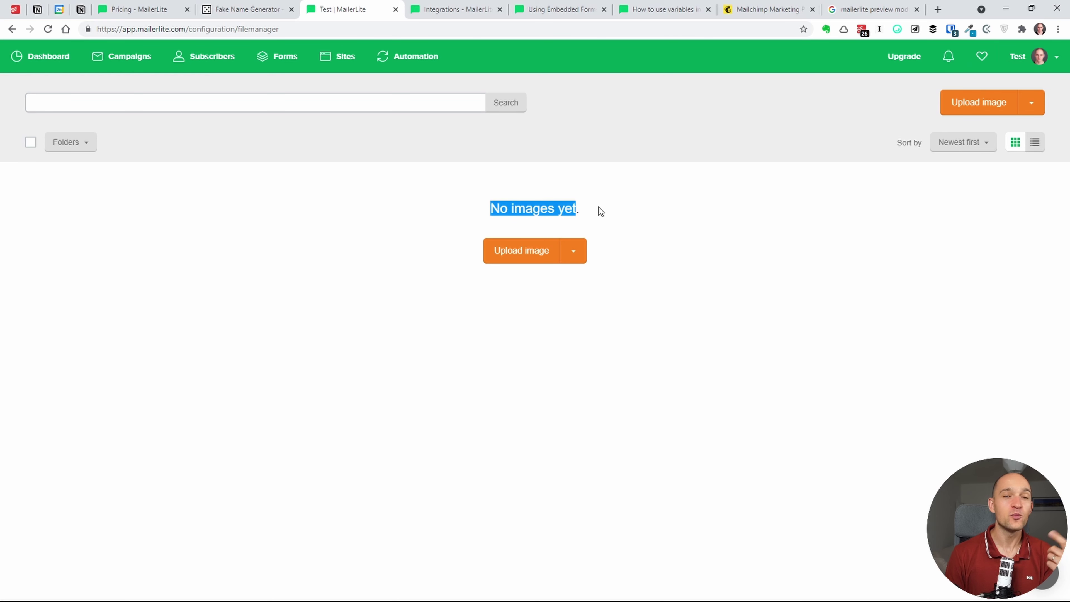
left_click(1044, 57)
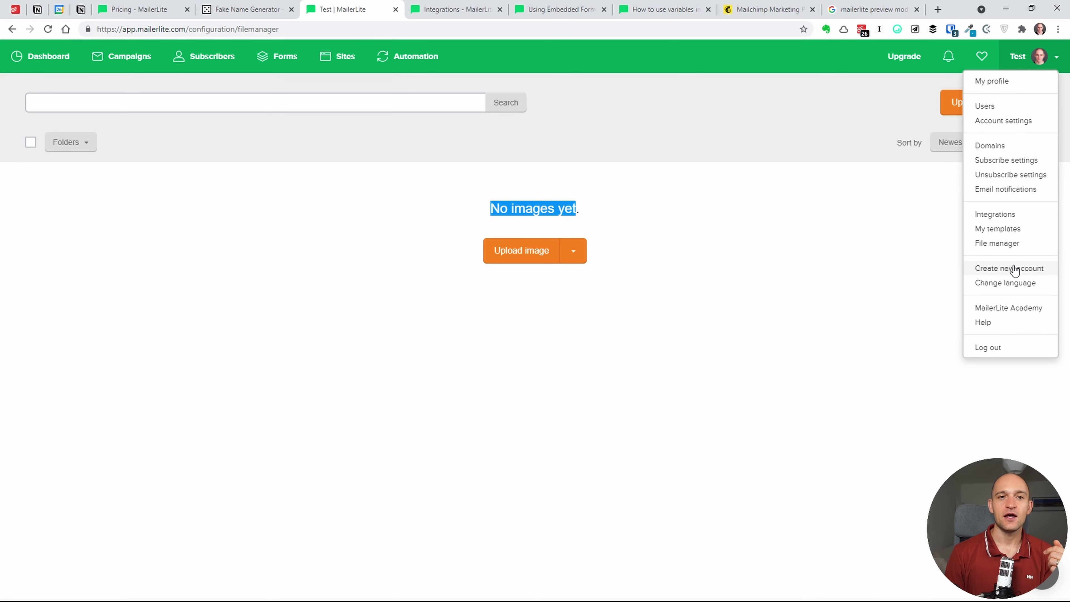
left_click(1004, 283)
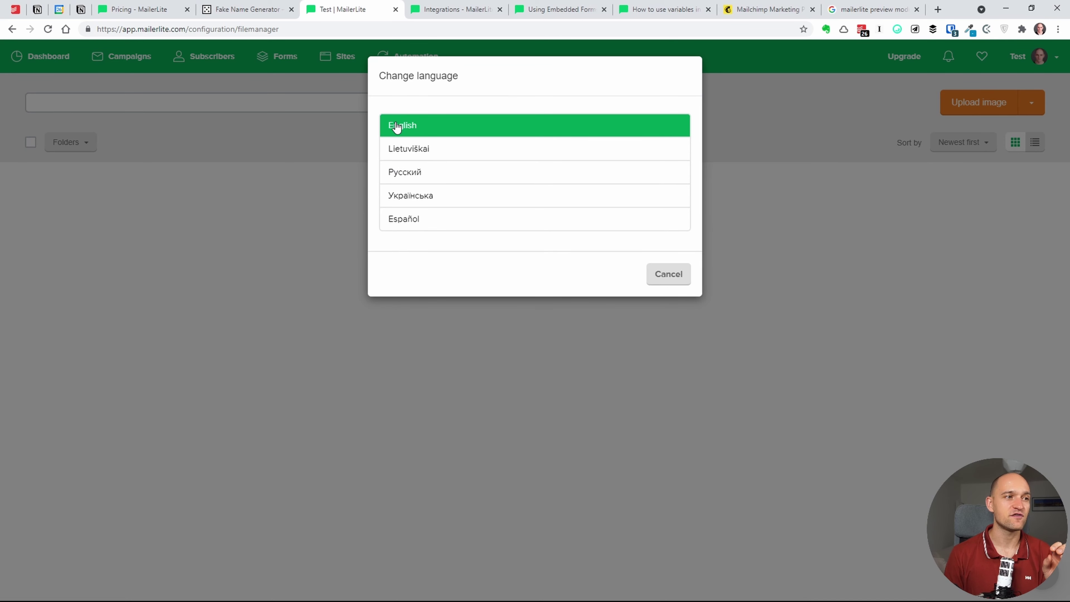
left_click(670, 278)
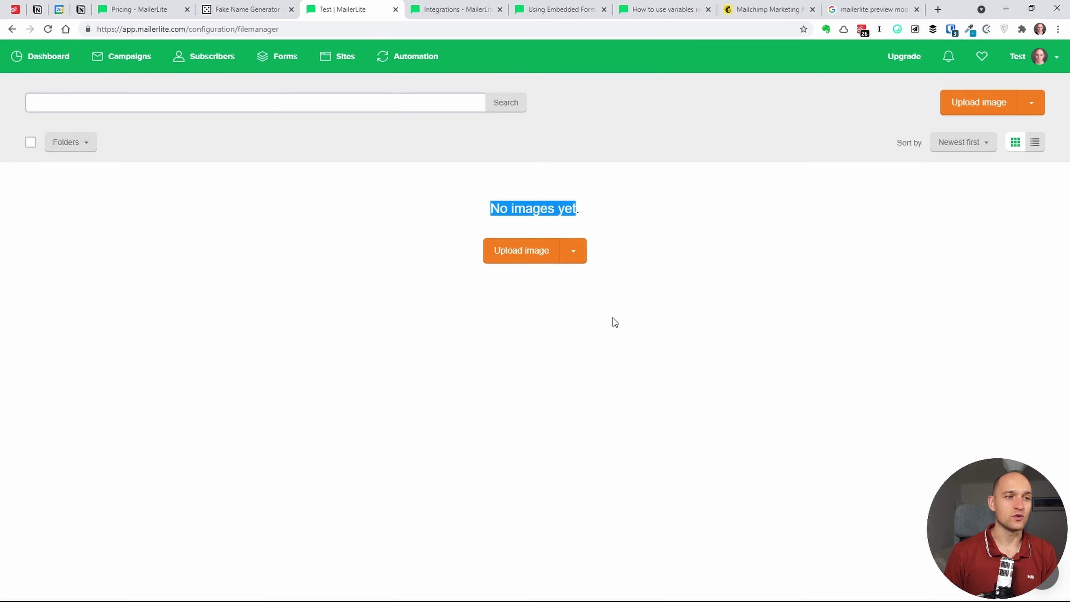
left_click(615, 333)
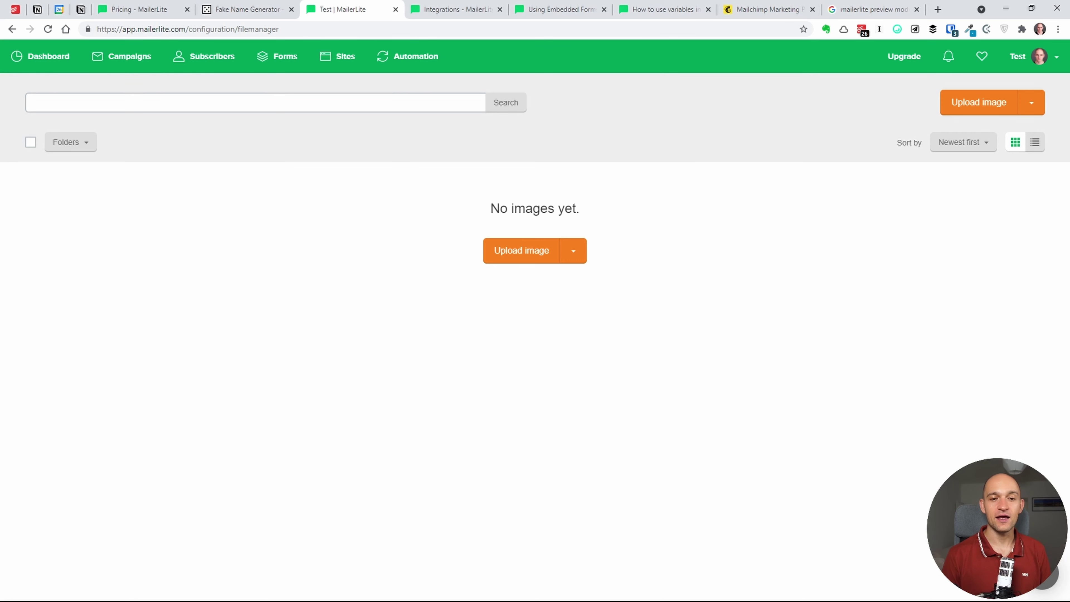
left_click(1045, 574)
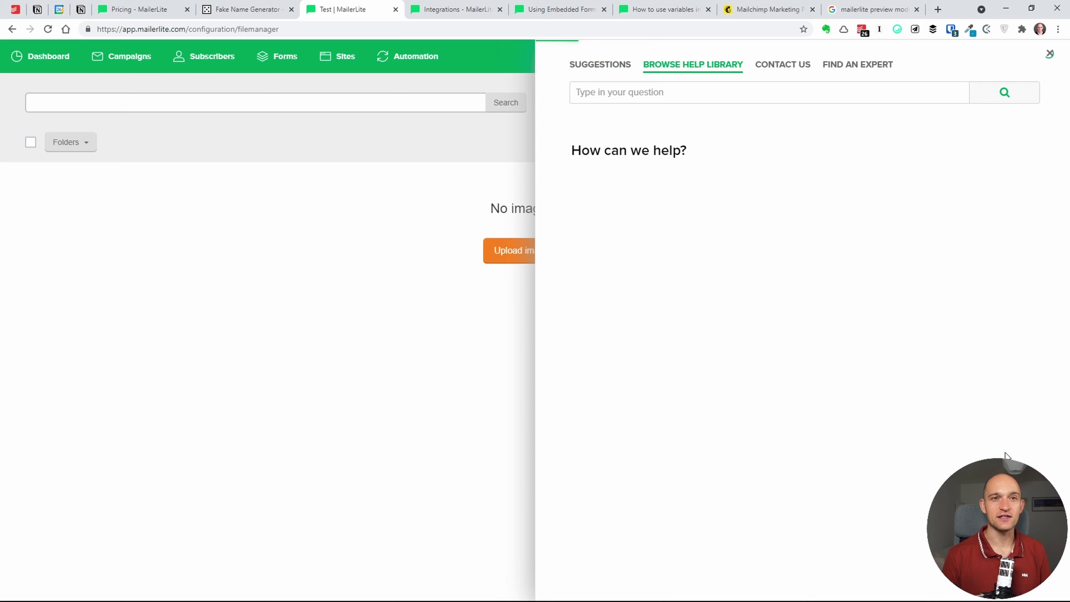
left_click(1049, 53)
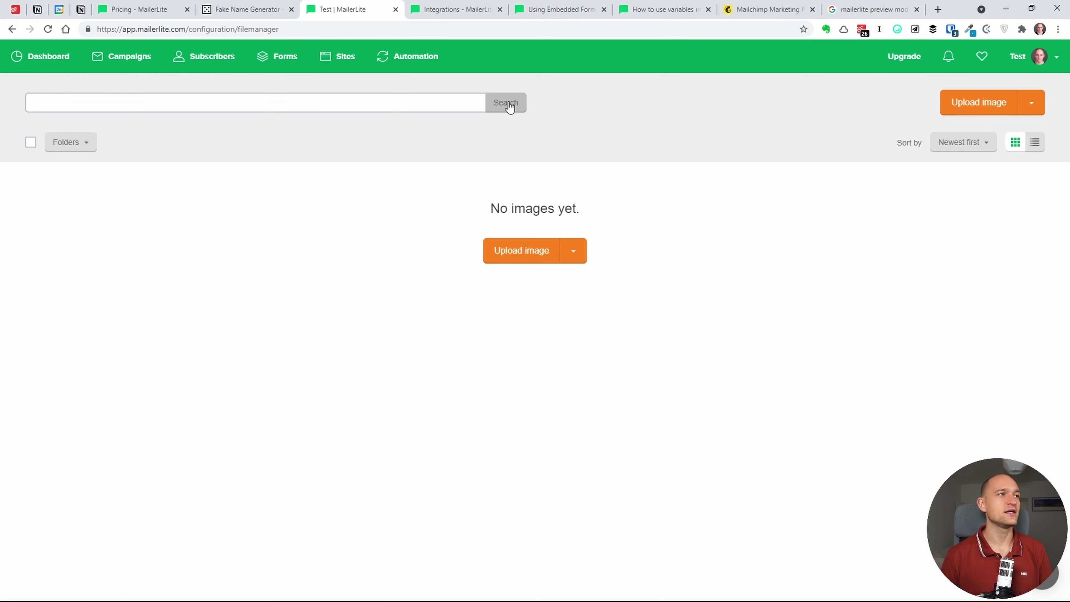
left_click(143, 9)
double_click(411, 279)
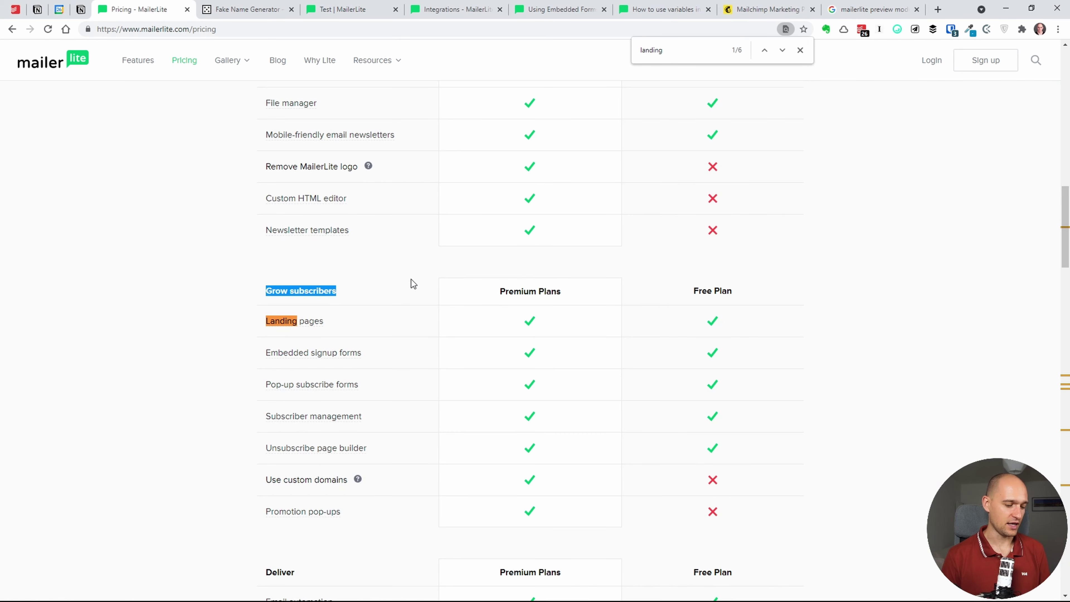
key("ctrl+f")
type("chat")
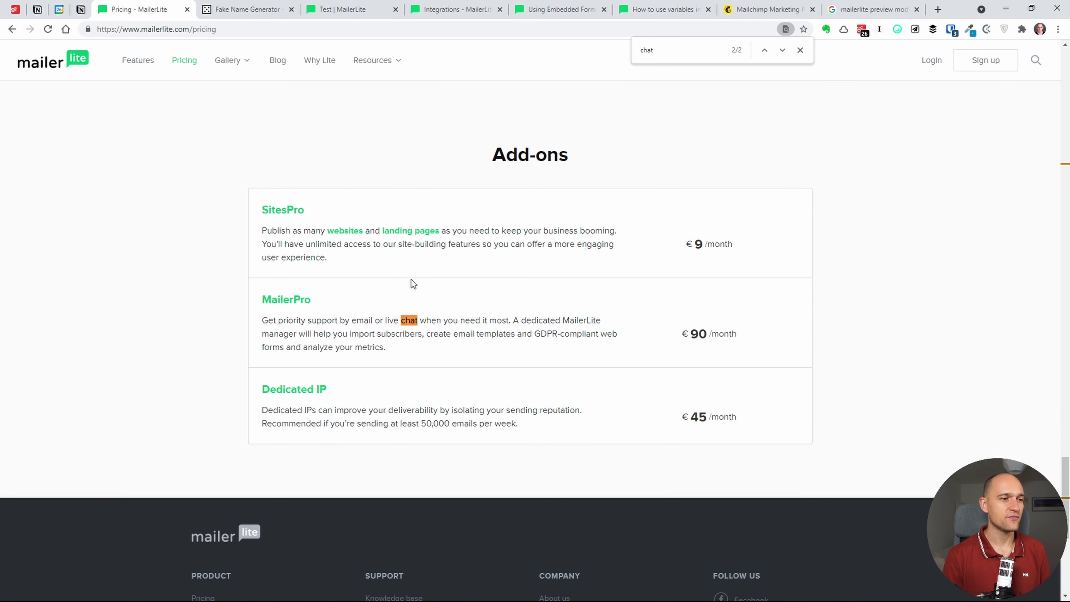
key("Return")
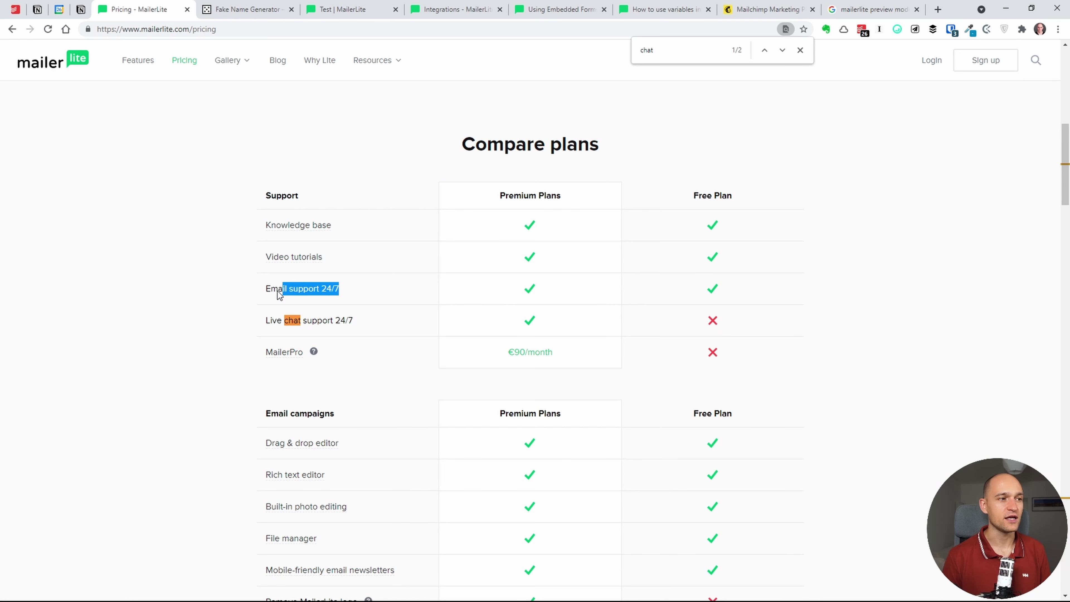
left_click_drag(277, 291, 264, 290)
left_click(346, 294)
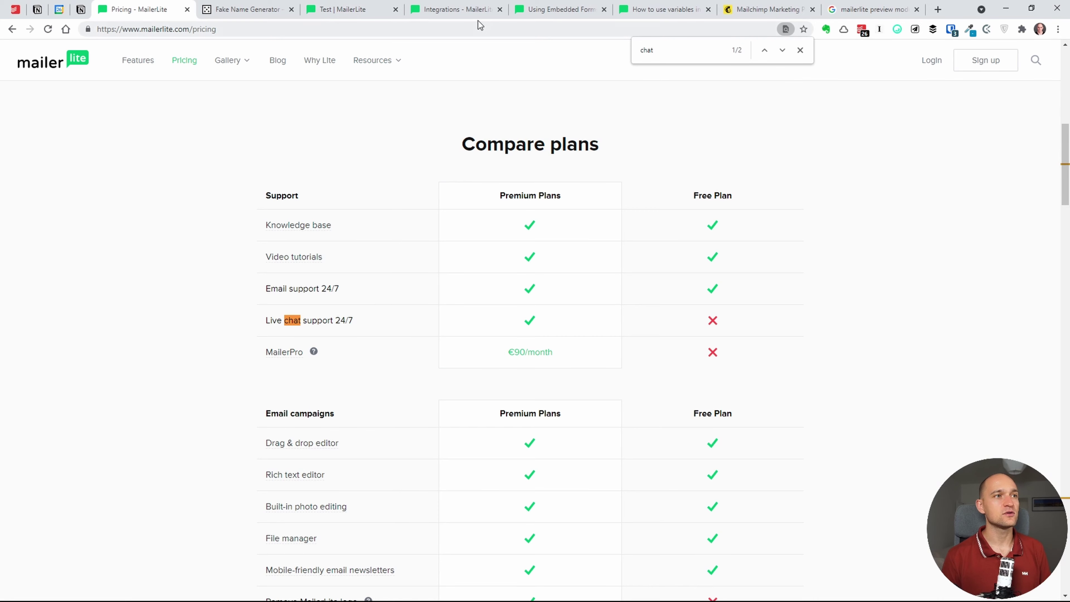
left_click(561, 9)
left_click(366, 9)
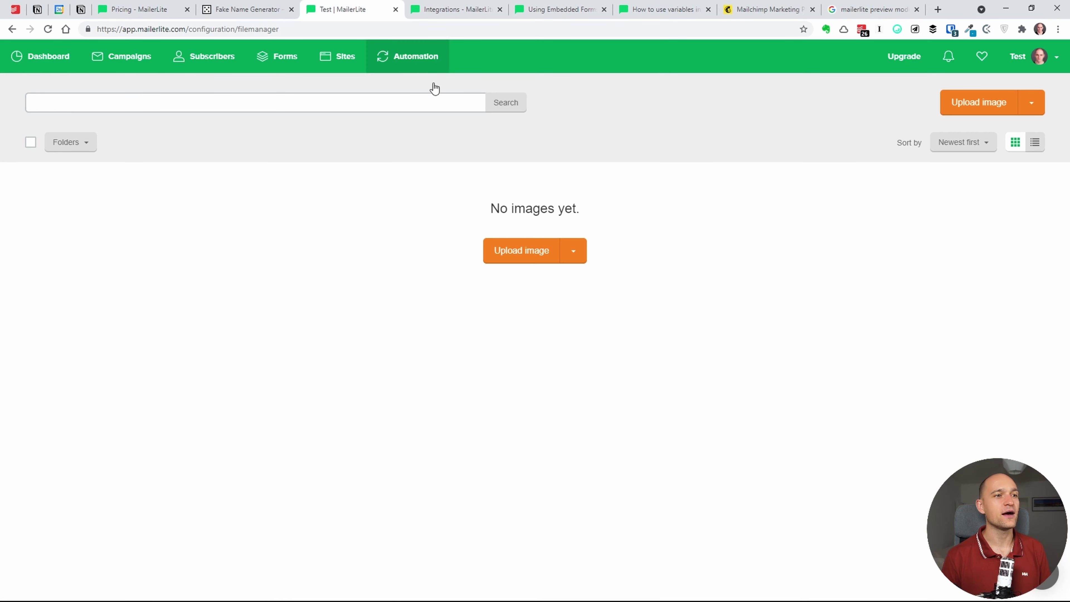